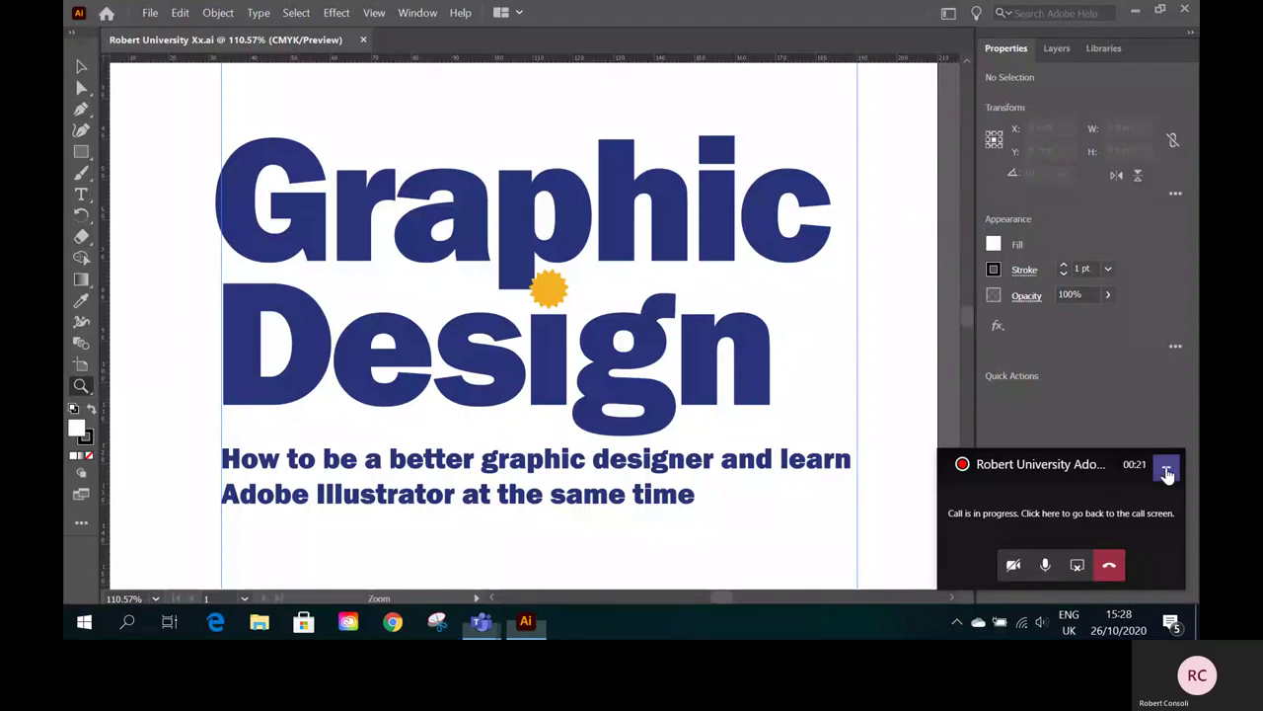
# - Zoom out to 16.67%, then zoom in on the Robert University title above the artboard
pyautogui.click(1165, 468)
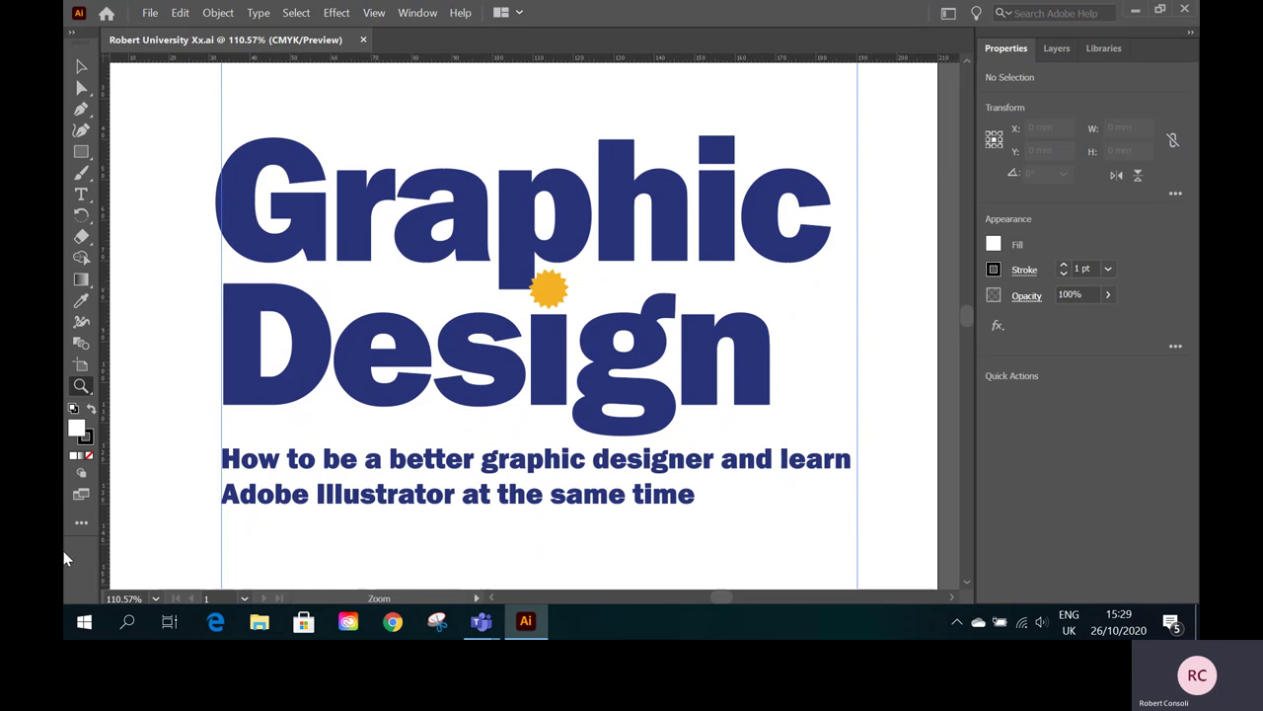
pyautogui.click(156, 598)
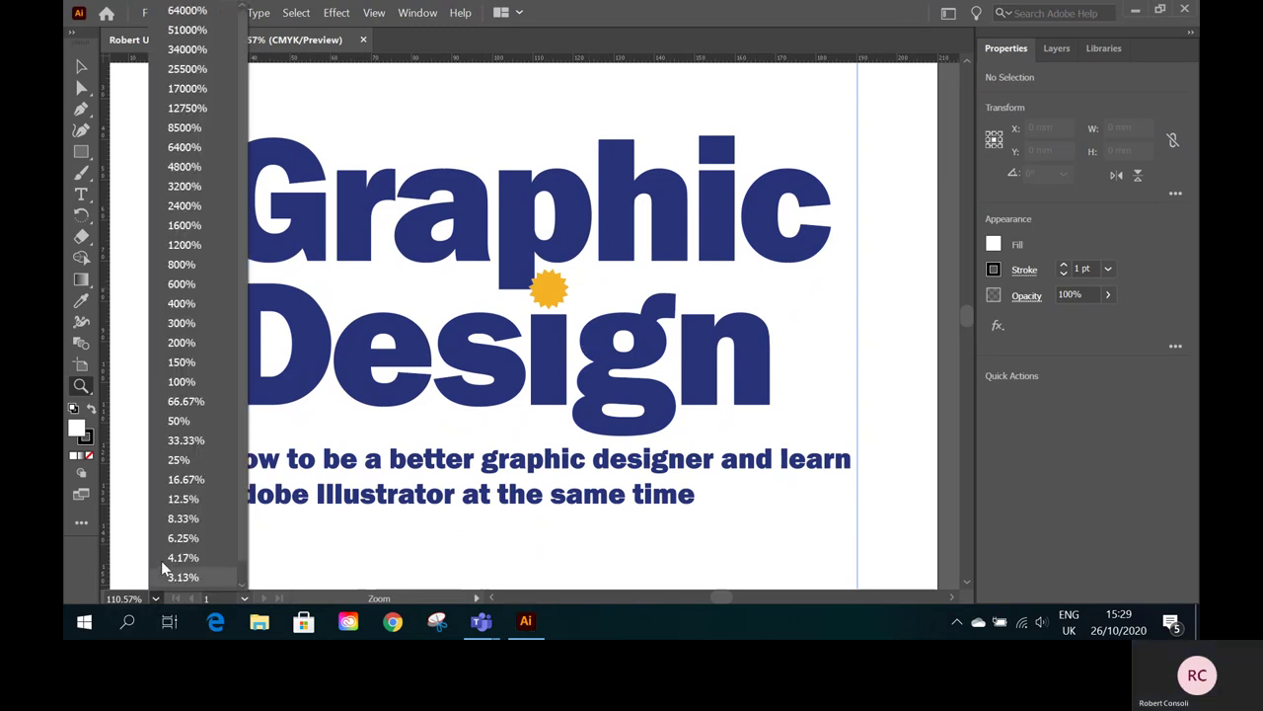
pyautogui.click(186, 480)
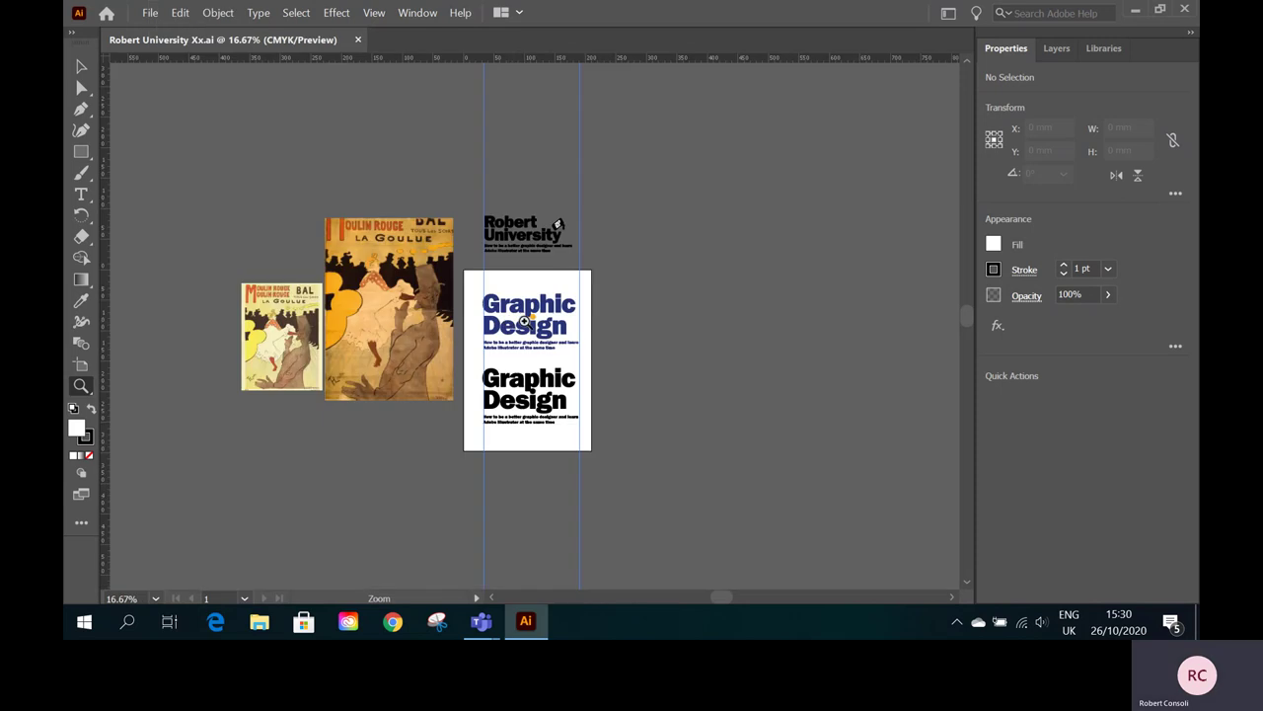
pyautogui.moveTo(526, 320); pyautogui.dragTo(682, 310)
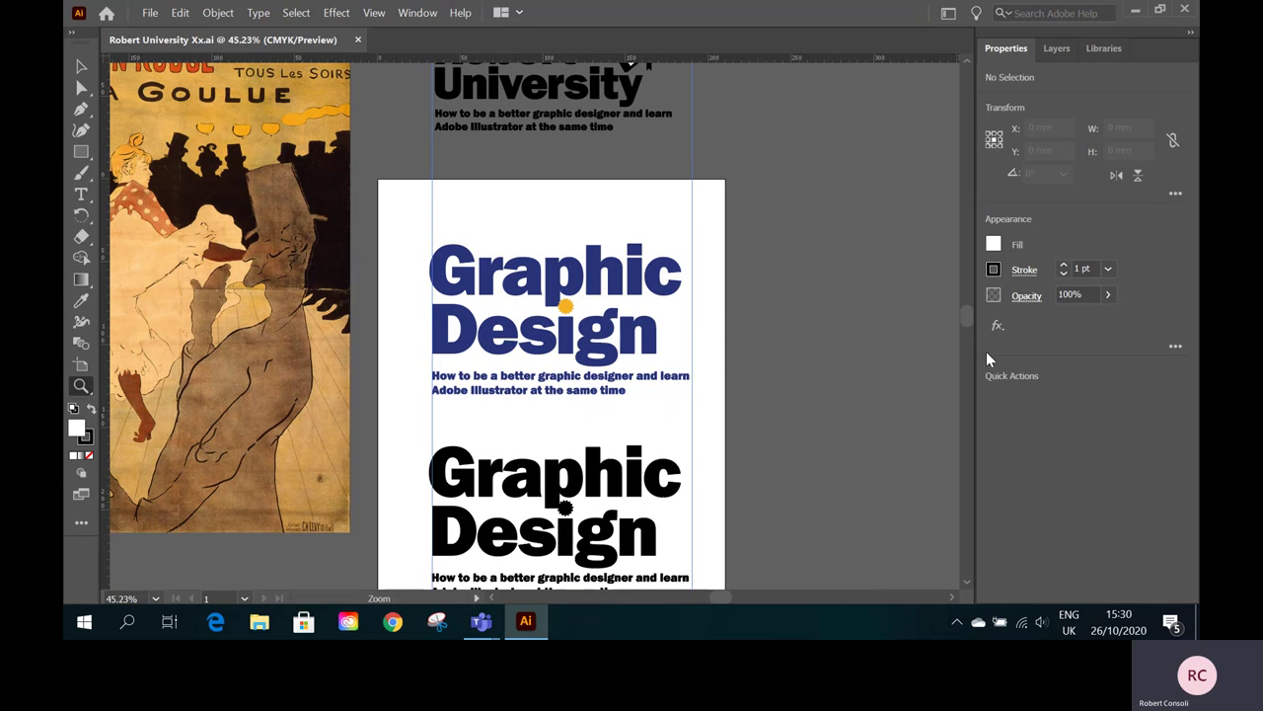
pyautogui.moveTo(968, 317); pyautogui.dragTo(973, 305)
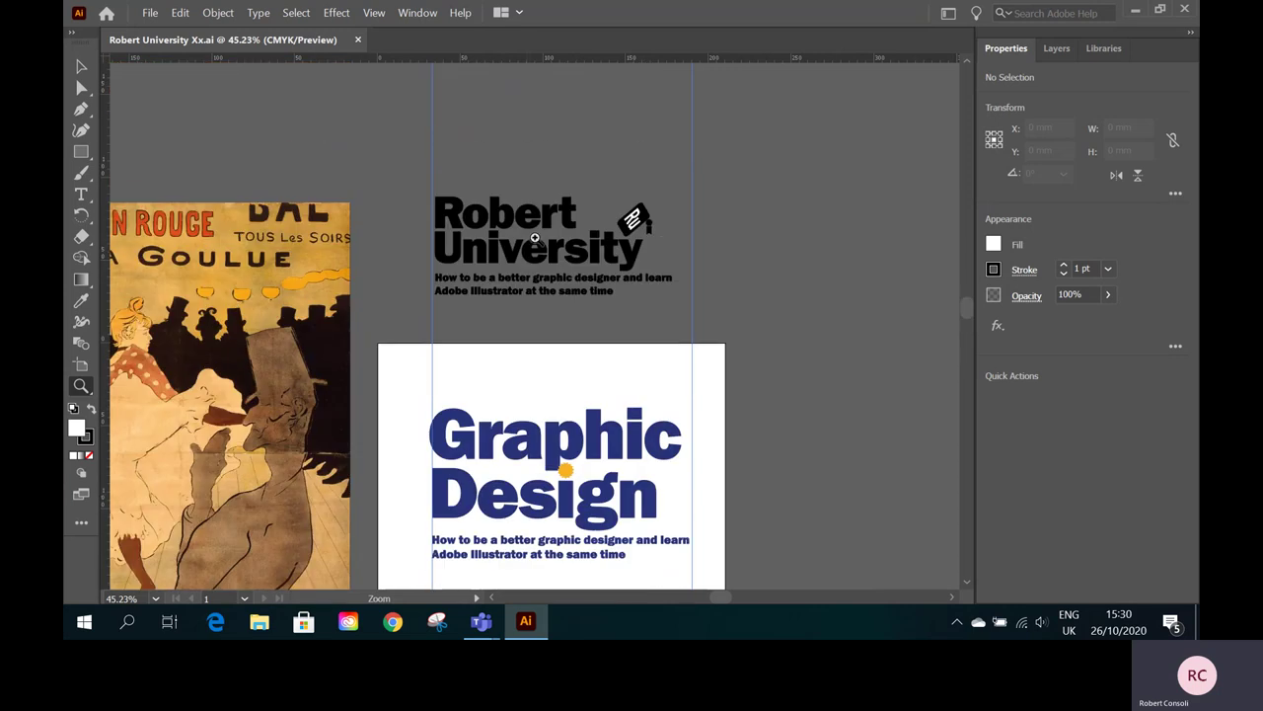
pyautogui.moveTo(531, 233); pyautogui.dragTo(697, 220)
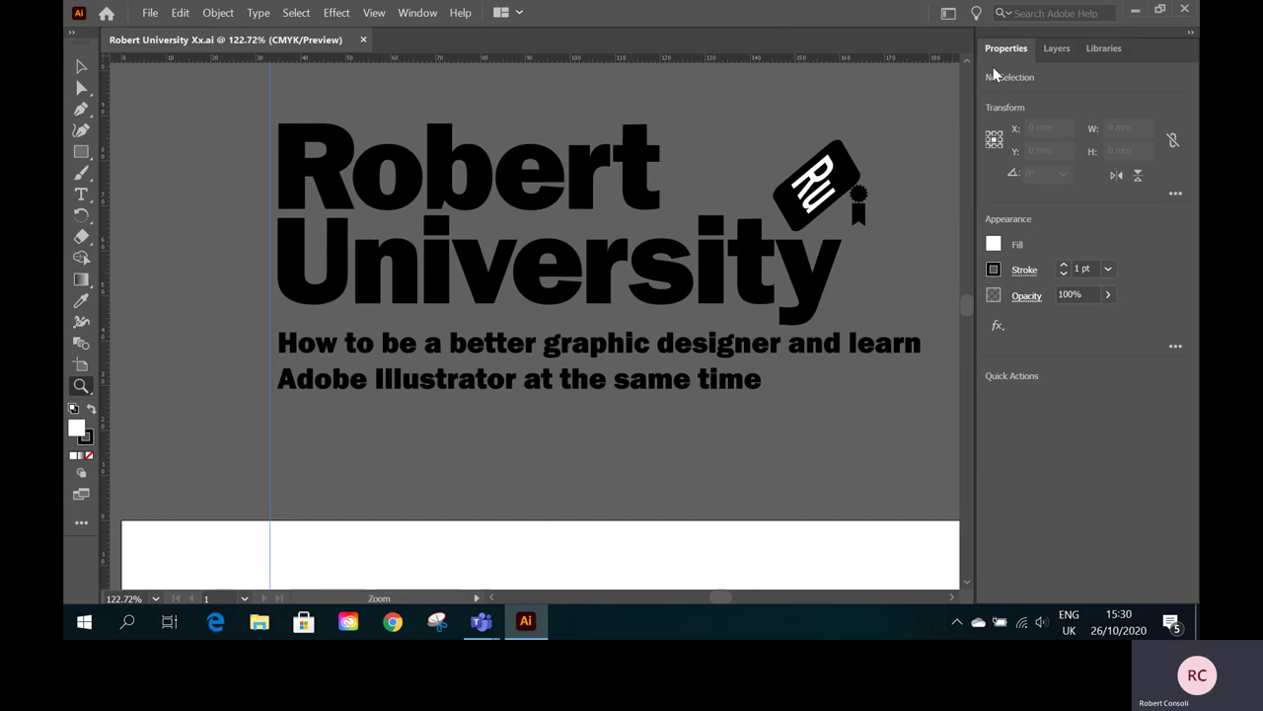
pyautogui.click(962, 62)
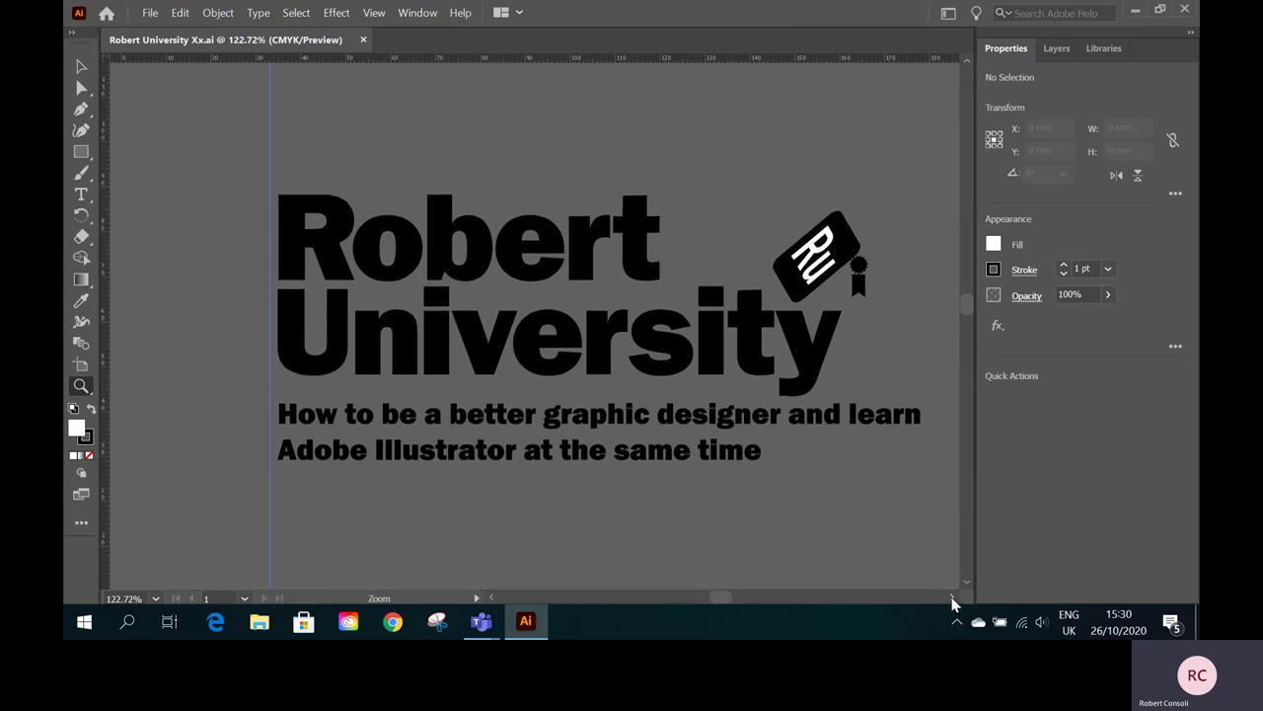
pyautogui.click(952, 597)
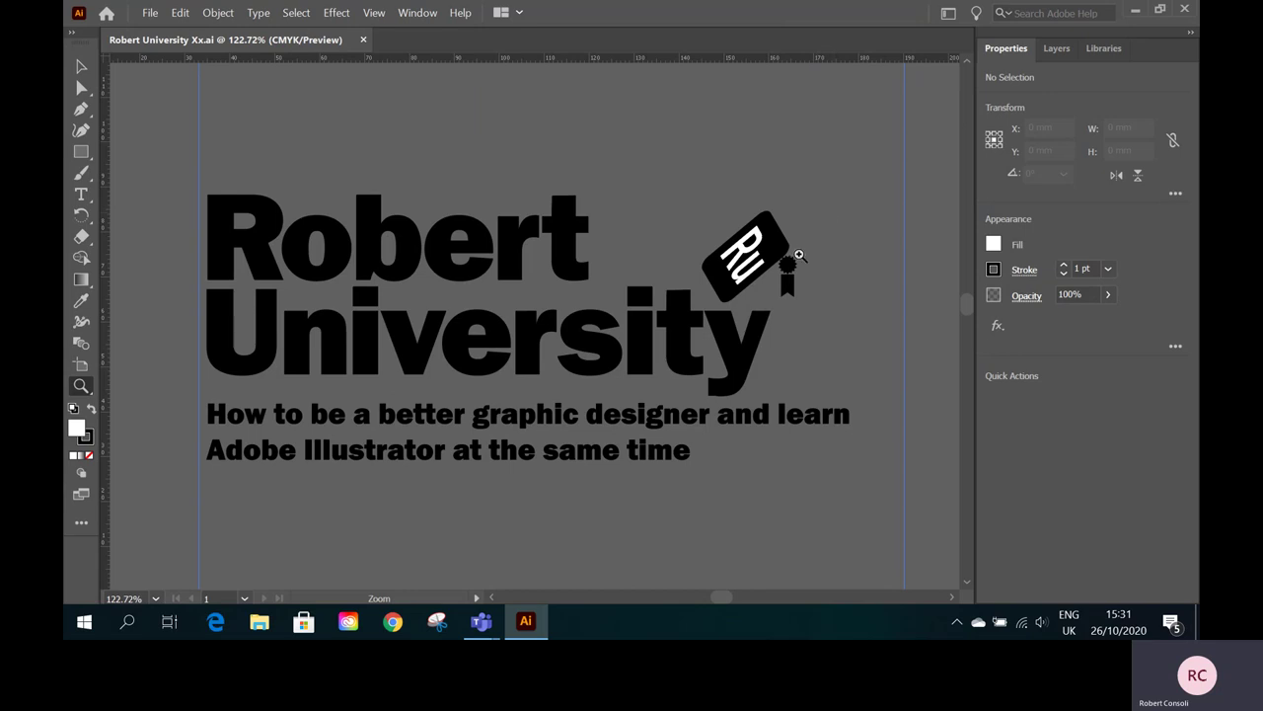
pyautogui.moveTo(799, 256); pyautogui.dragTo(937, 254)
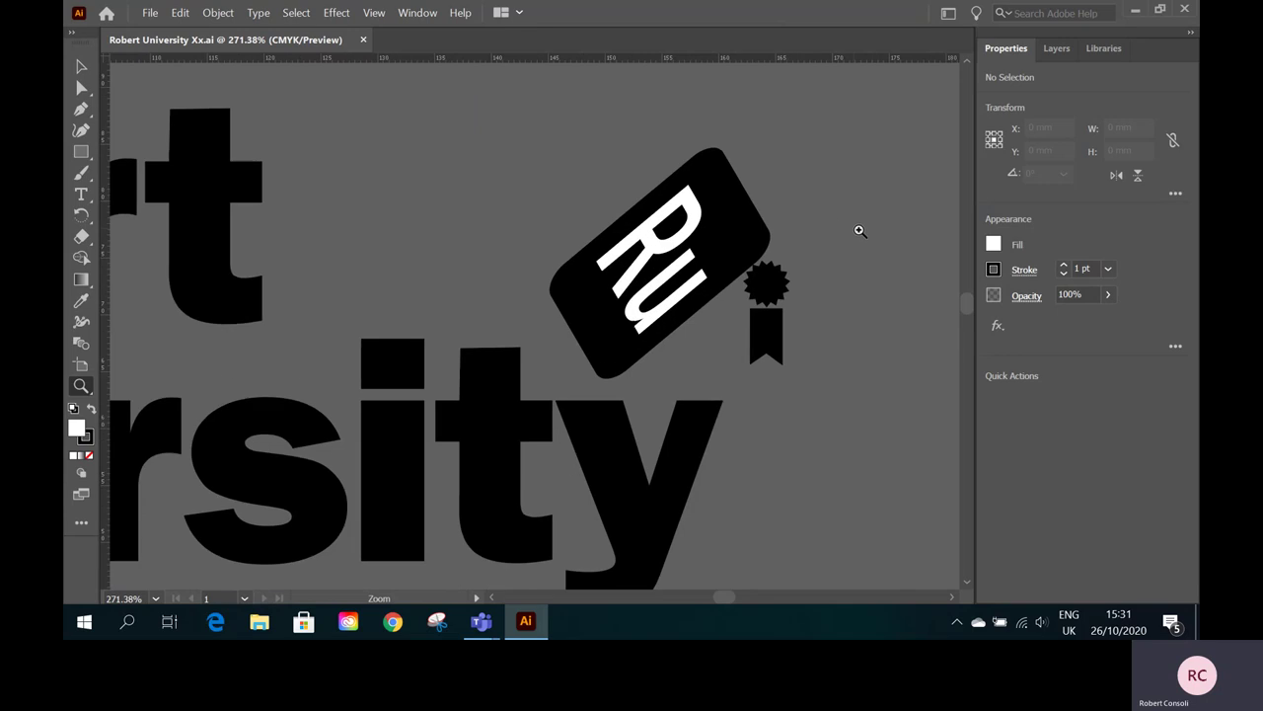
pyautogui.moveTo(860, 230); pyautogui.dragTo(869, 237)
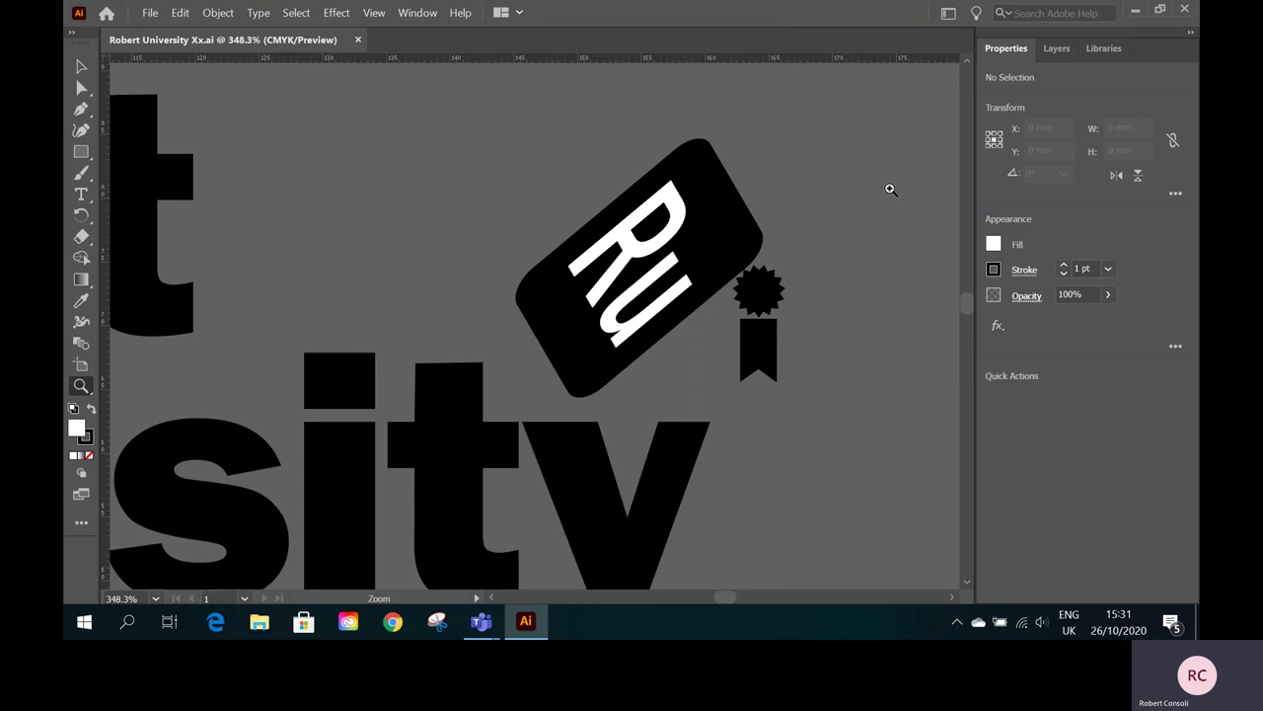
pyautogui.keyDown('alt'); pyautogui.click(490, 492); pyautogui.keyUp('alt')
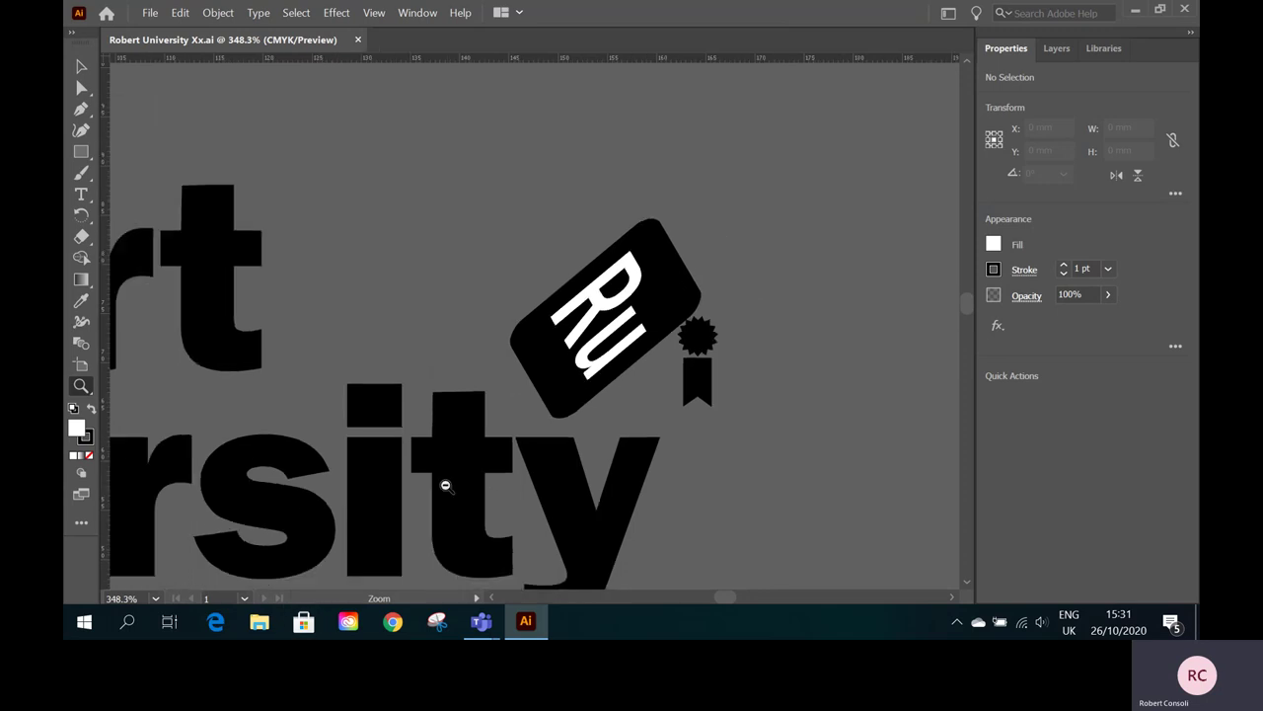
pyautogui.scroll(-4, 445, 485)
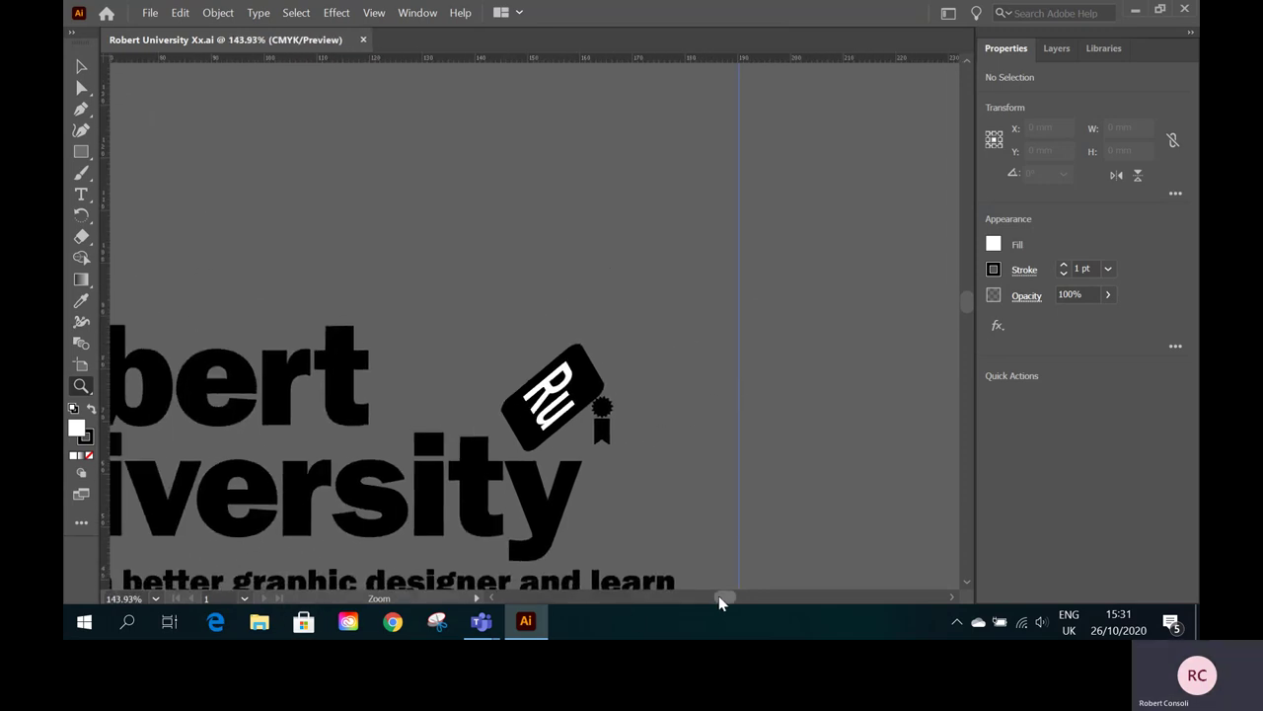
pyautogui.moveTo(719, 596)
pyautogui.mouseDown()
pyautogui.moveTo(707, 595)
pyautogui.moveTo(718, 598)
pyautogui.mouseUp()
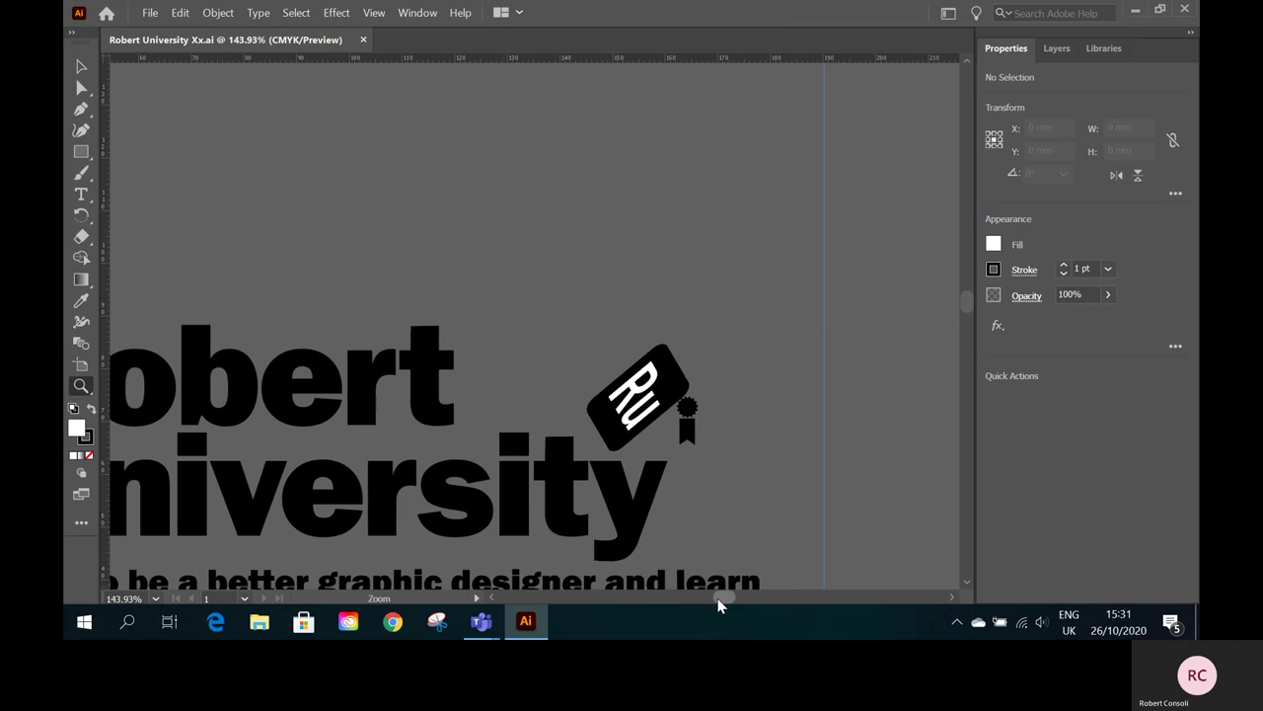
# - Delete the RU badge from the Robert University logo
pyautogui.click(81, 66)
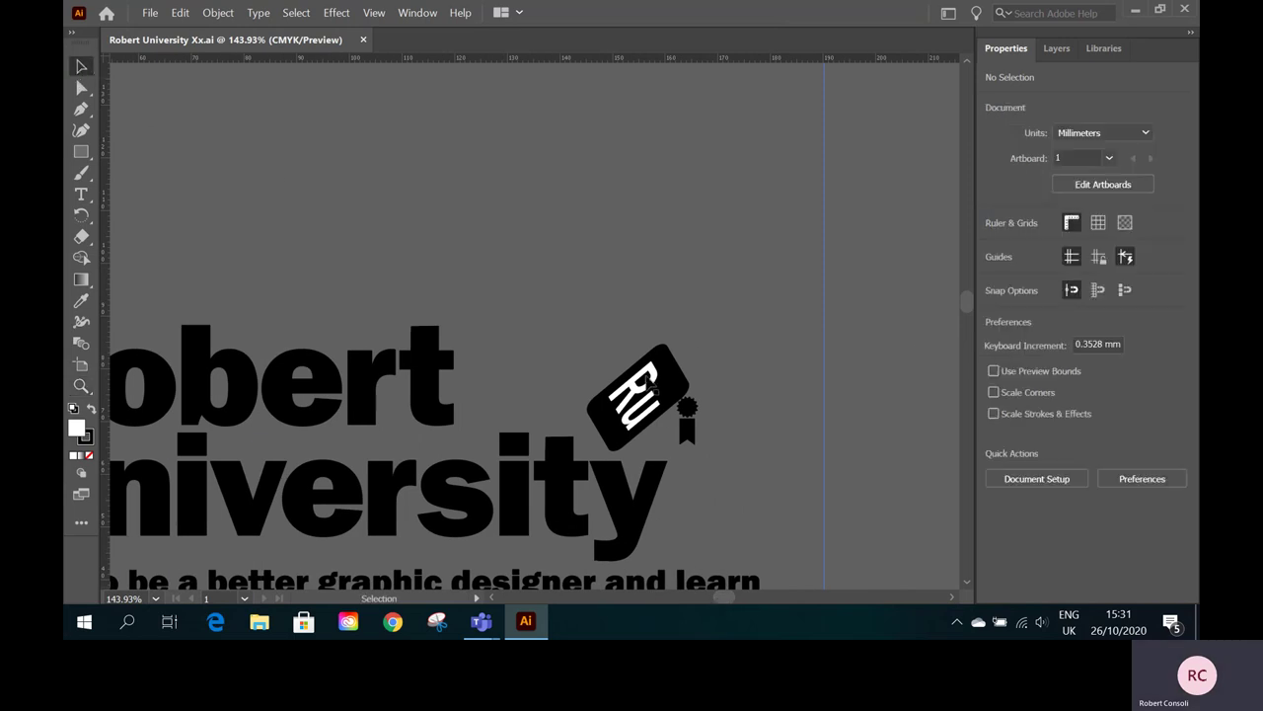
pyautogui.click(647, 394)
pyautogui.press('Delete')
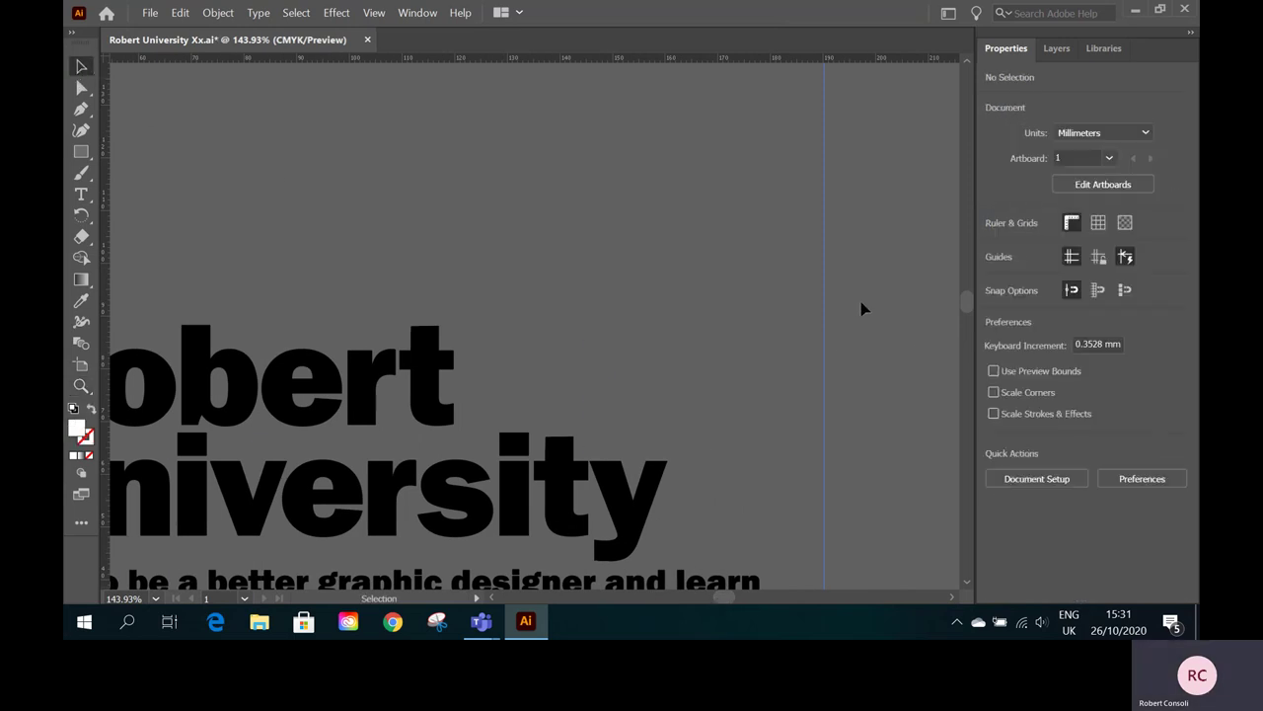
# - Zoom out to 25%, then zoom in on the Graphic Design artboard
pyautogui.click(158, 598)
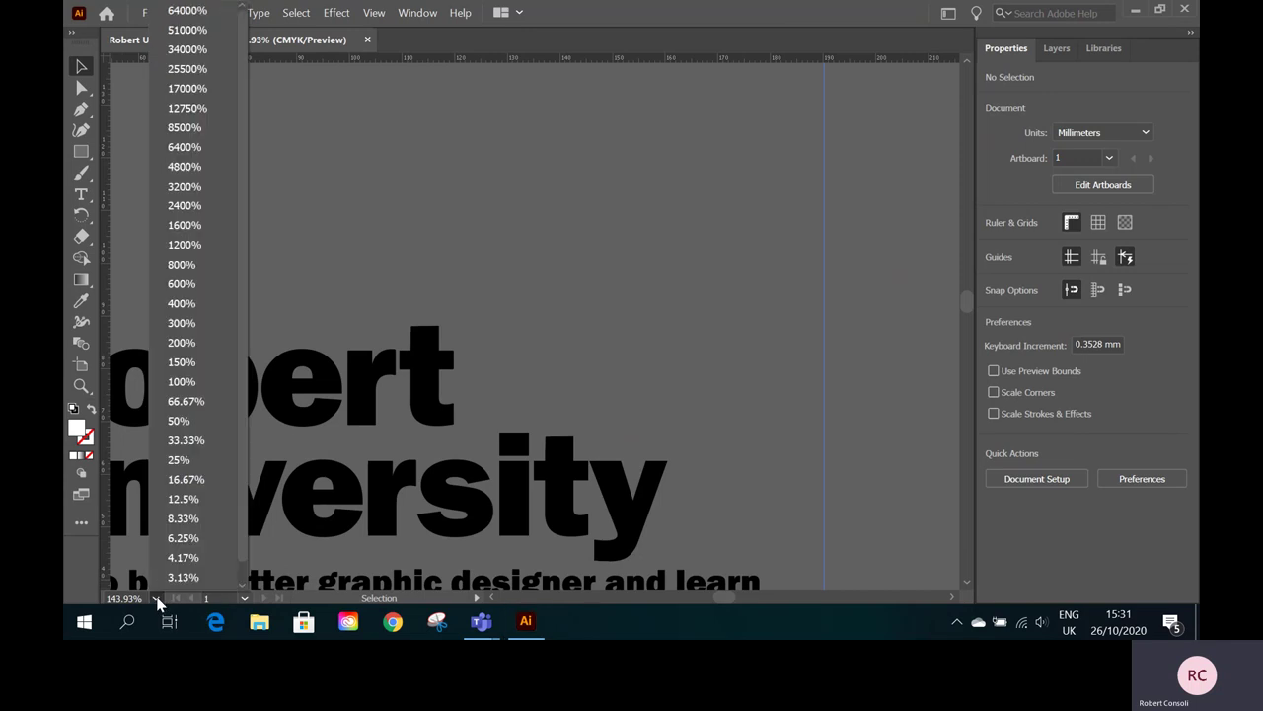
pyautogui.click(186, 462)
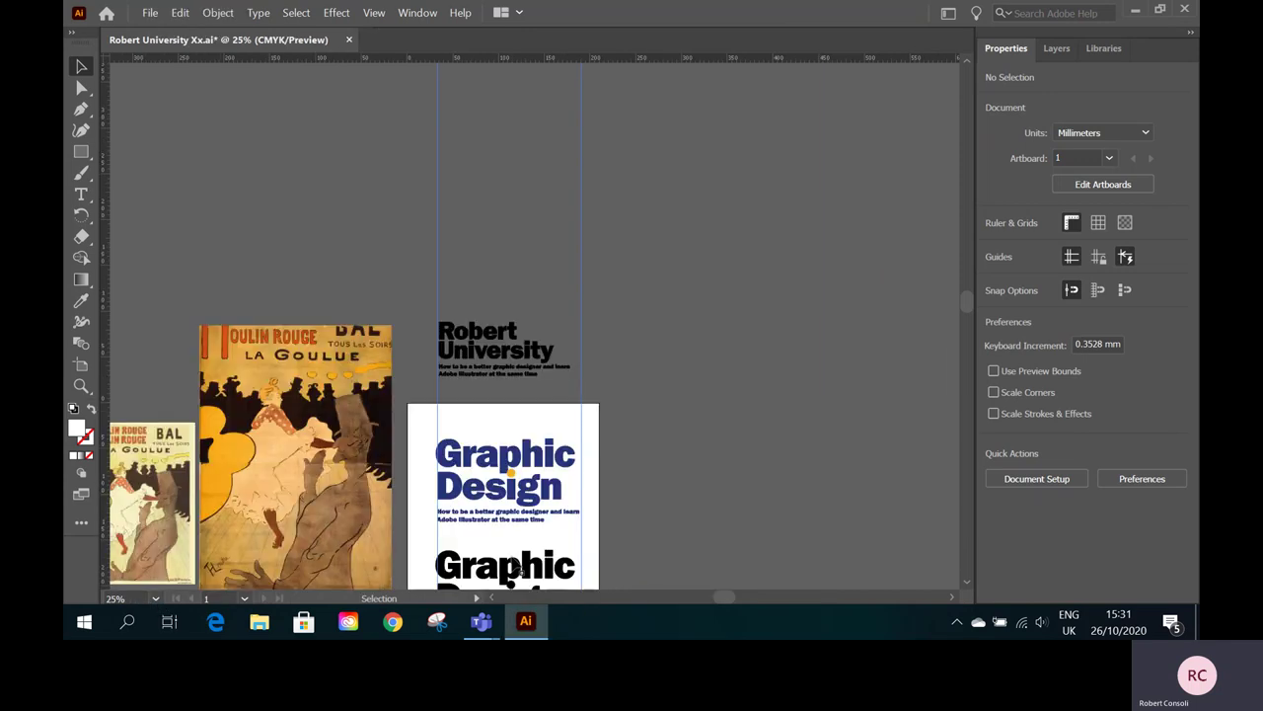
pyautogui.press('z')
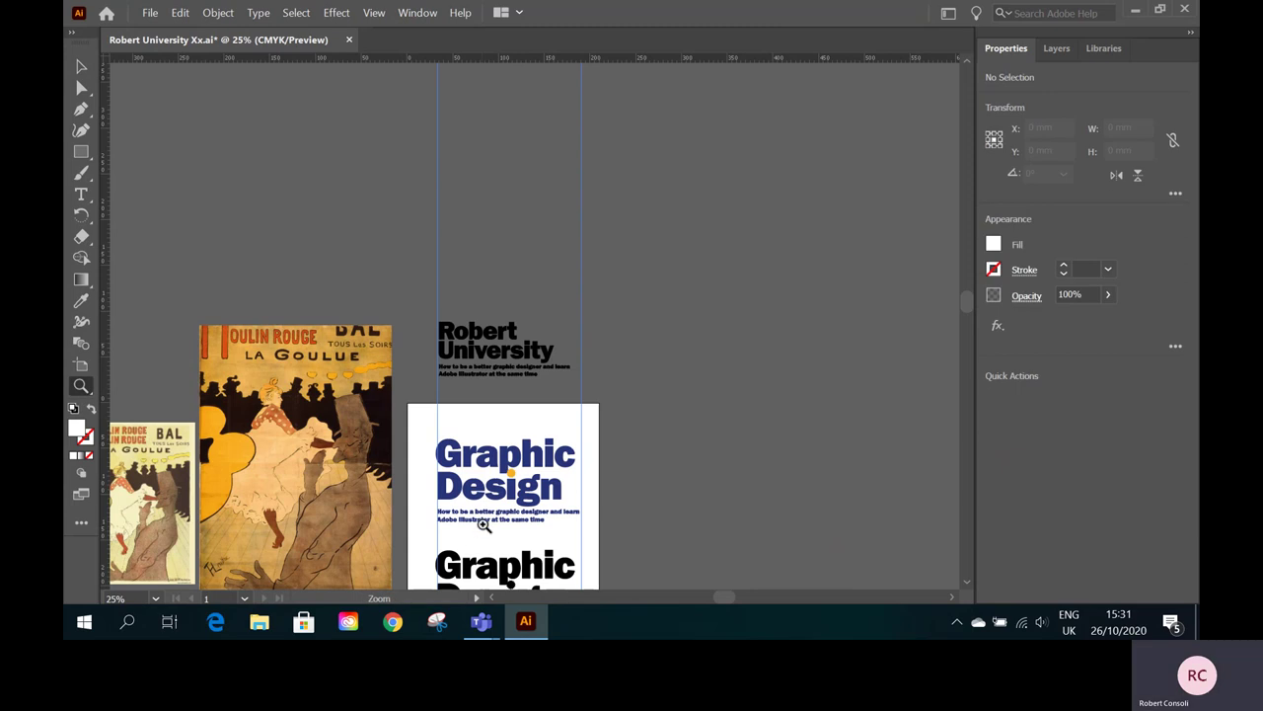
pyautogui.moveTo(483, 524); pyautogui.dragTo(725, 397)
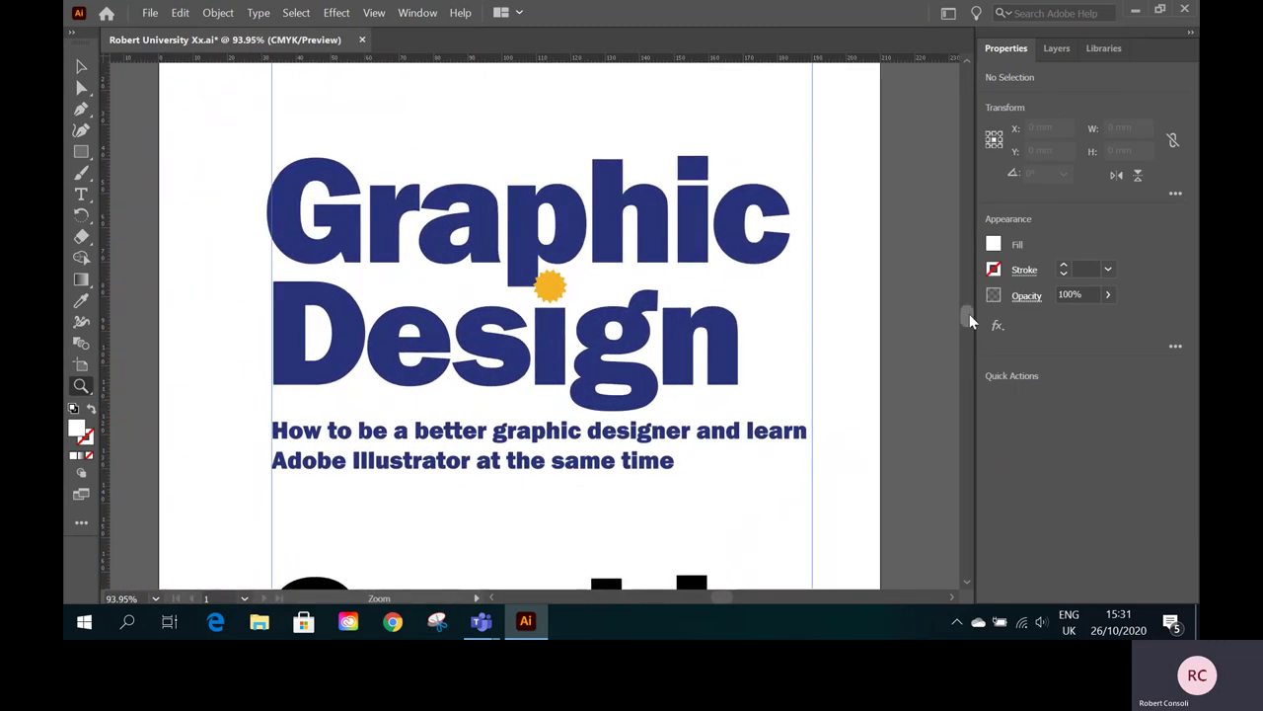
pyautogui.moveTo(969, 314); pyautogui.dragTo(970, 313)
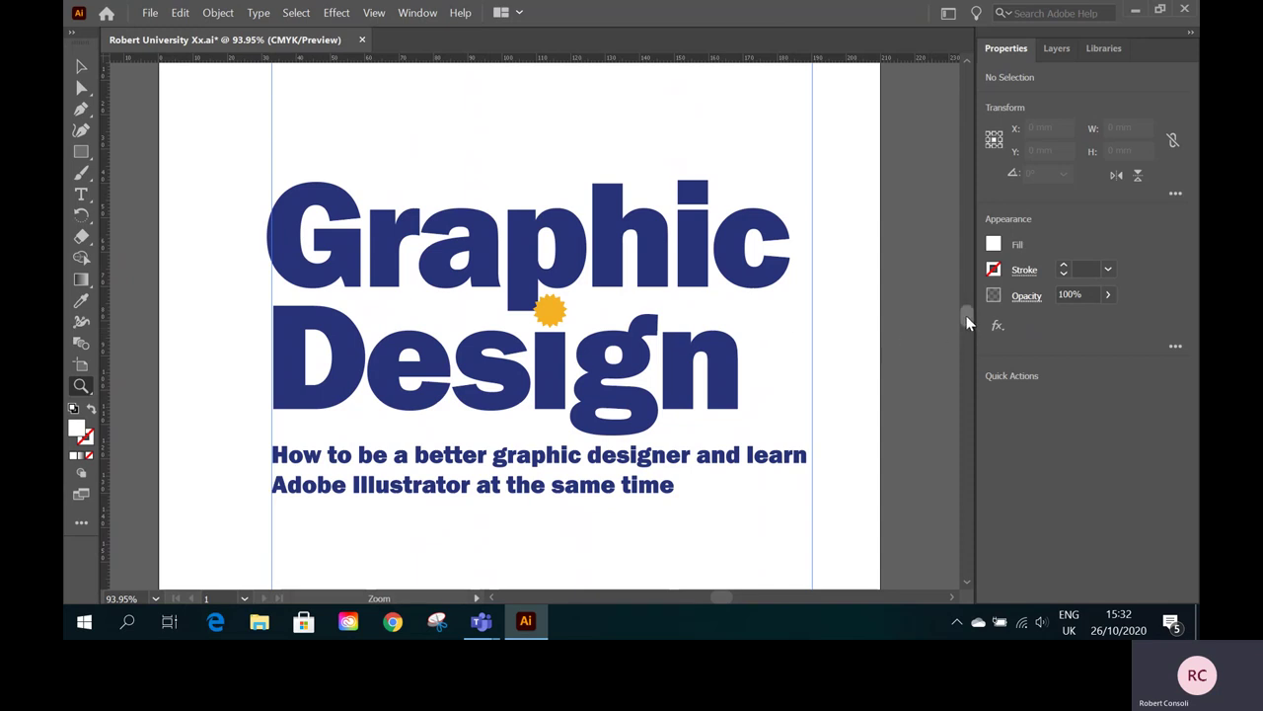
pyautogui.moveTo(966, 323); pyautogui.dragTo(966, 326)
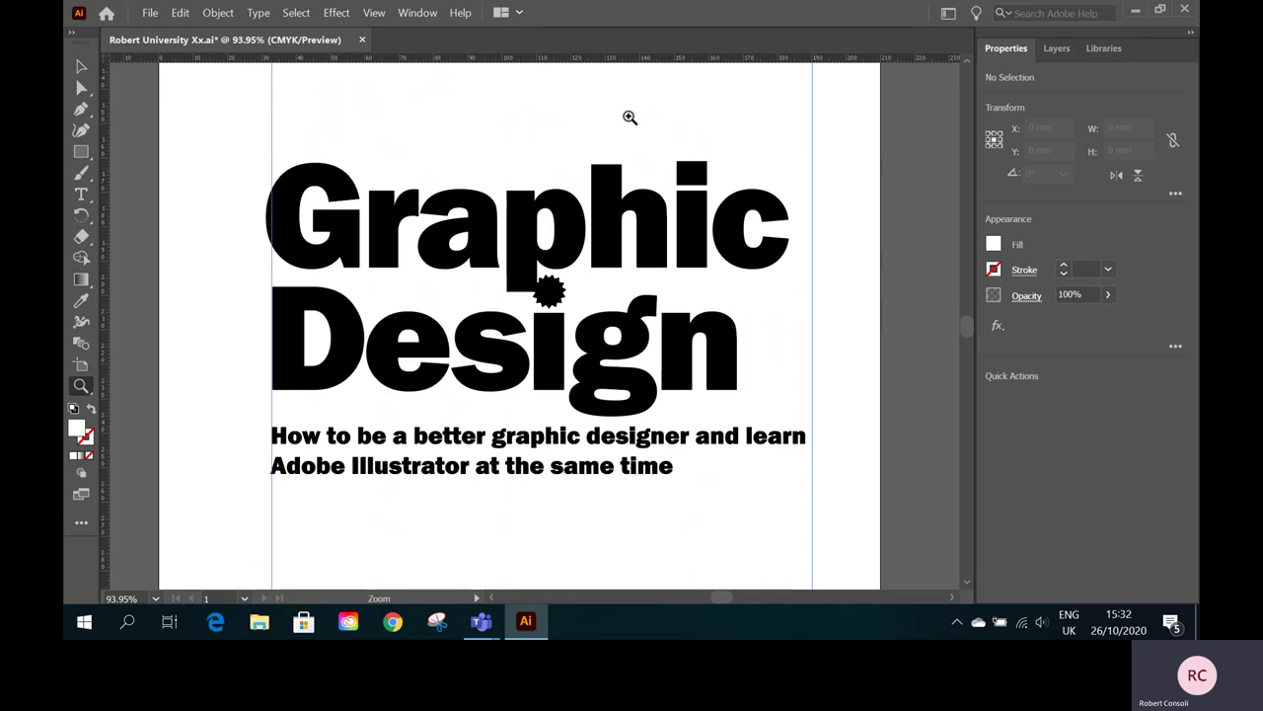
# - Switch the view to Outline mode and return to the Selection tool
pyautogui.click(372, 12)
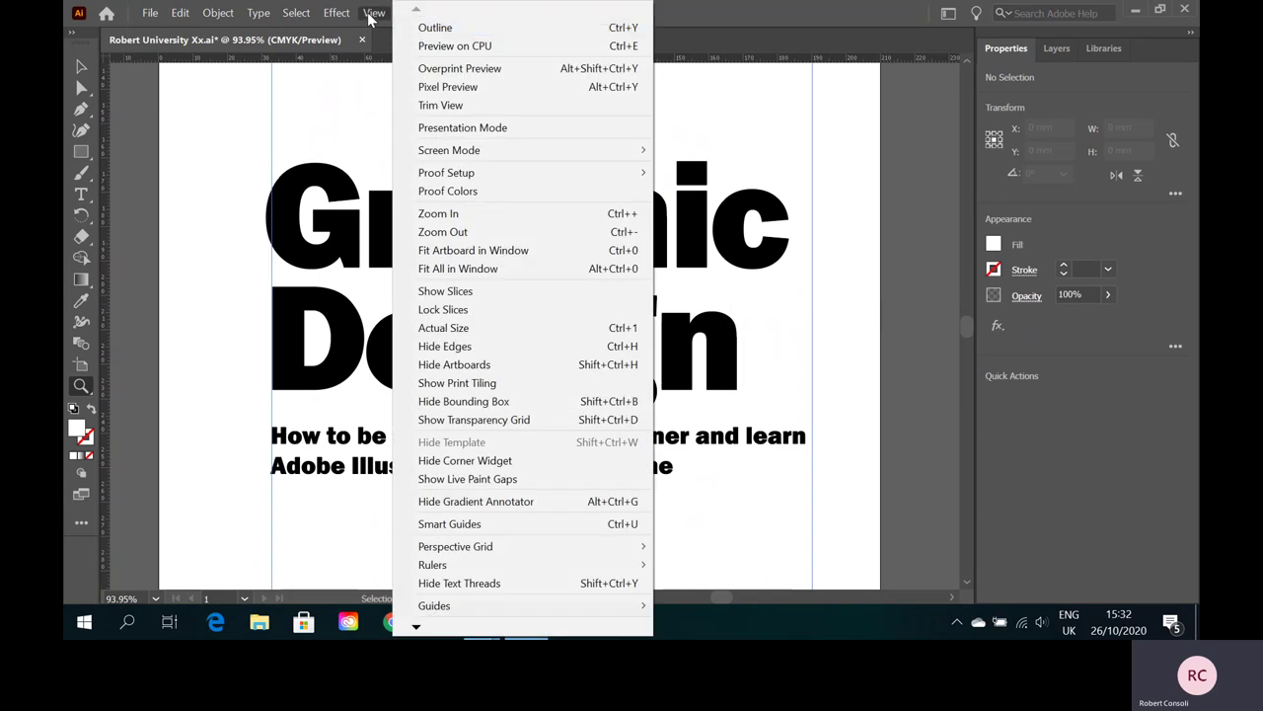
pyautogui.click(419, 29)
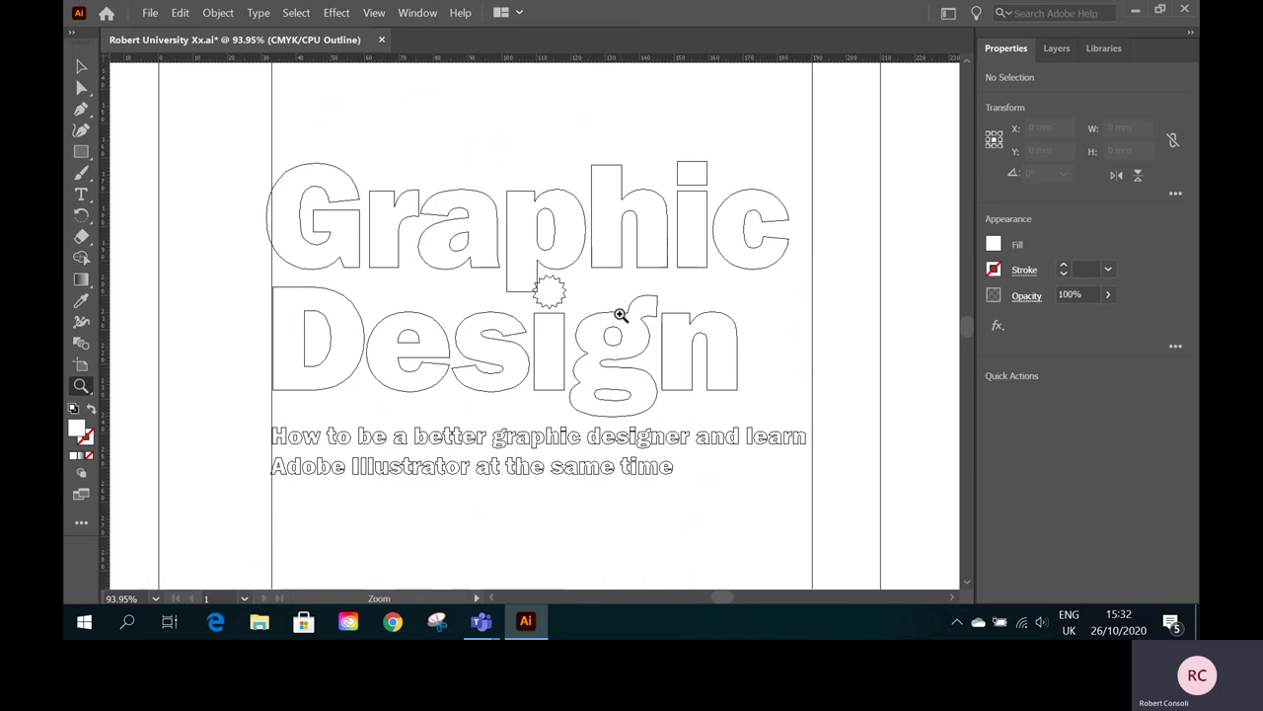
pyautogui.click(80, 66)
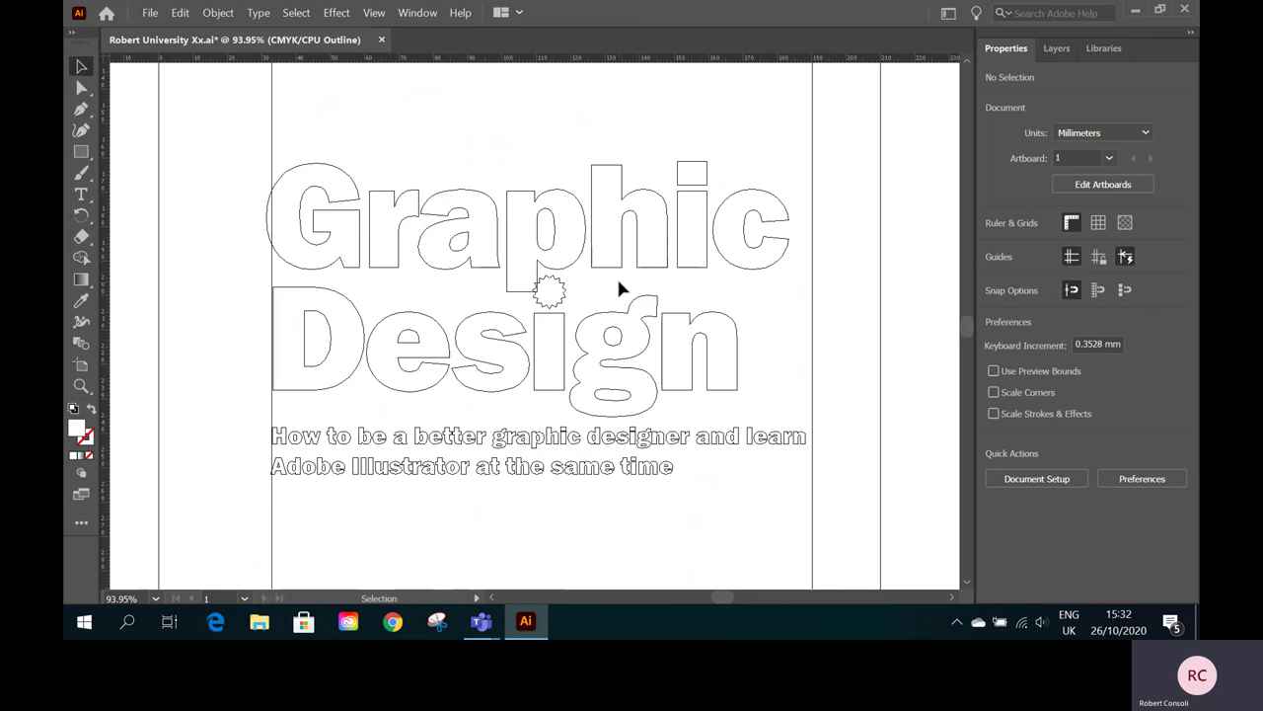
pyautogui.click(356, 215)
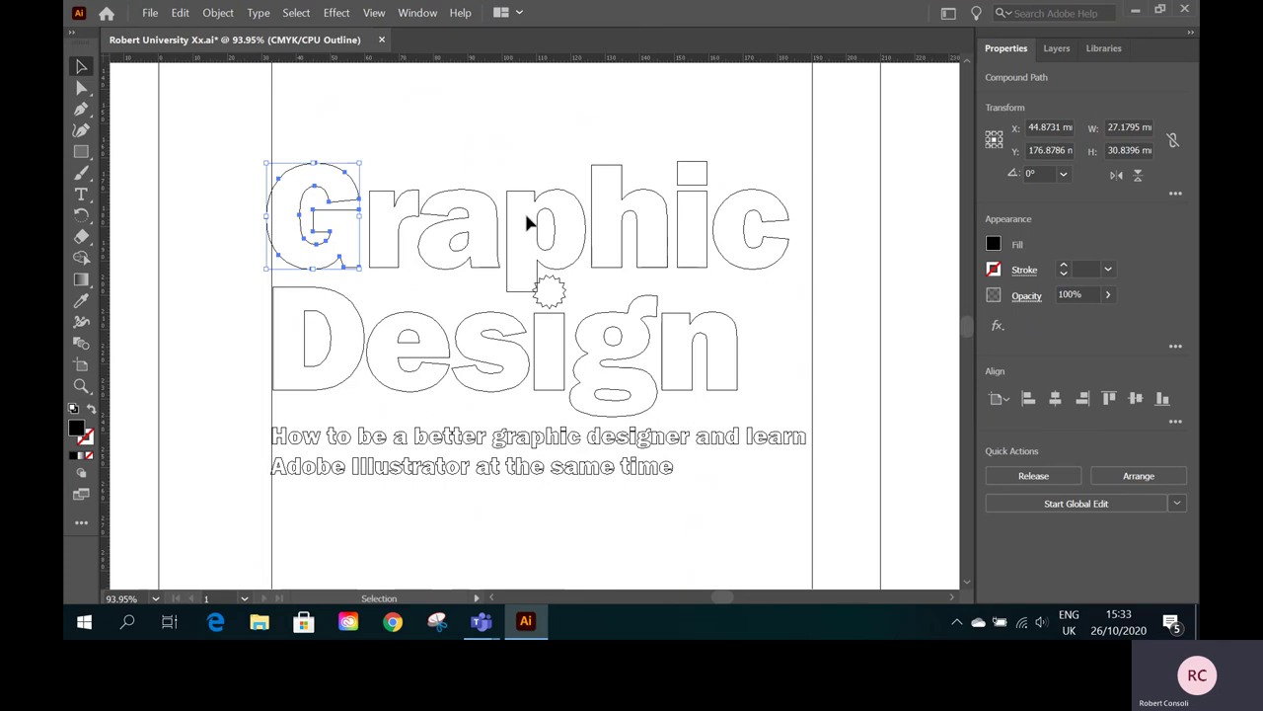
pyautogui.click(533, 444)
pyautogui.click(539, 445)
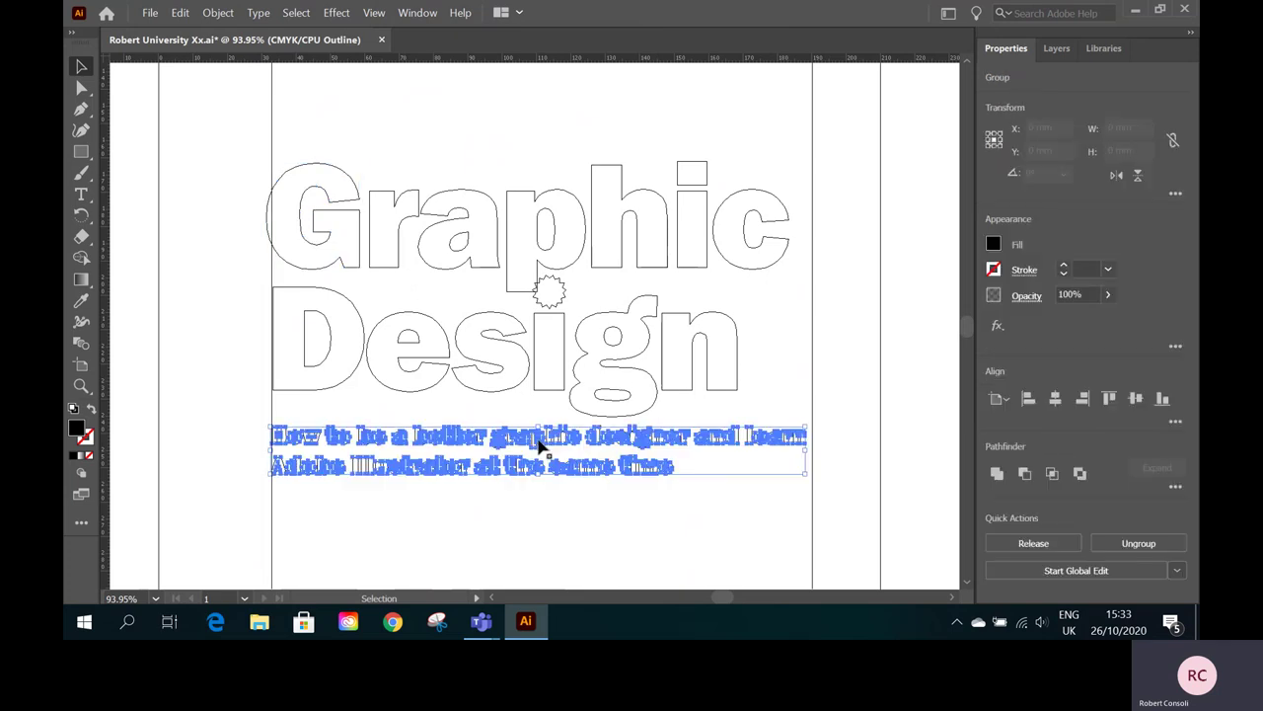
pyautogui.click(767, 383)
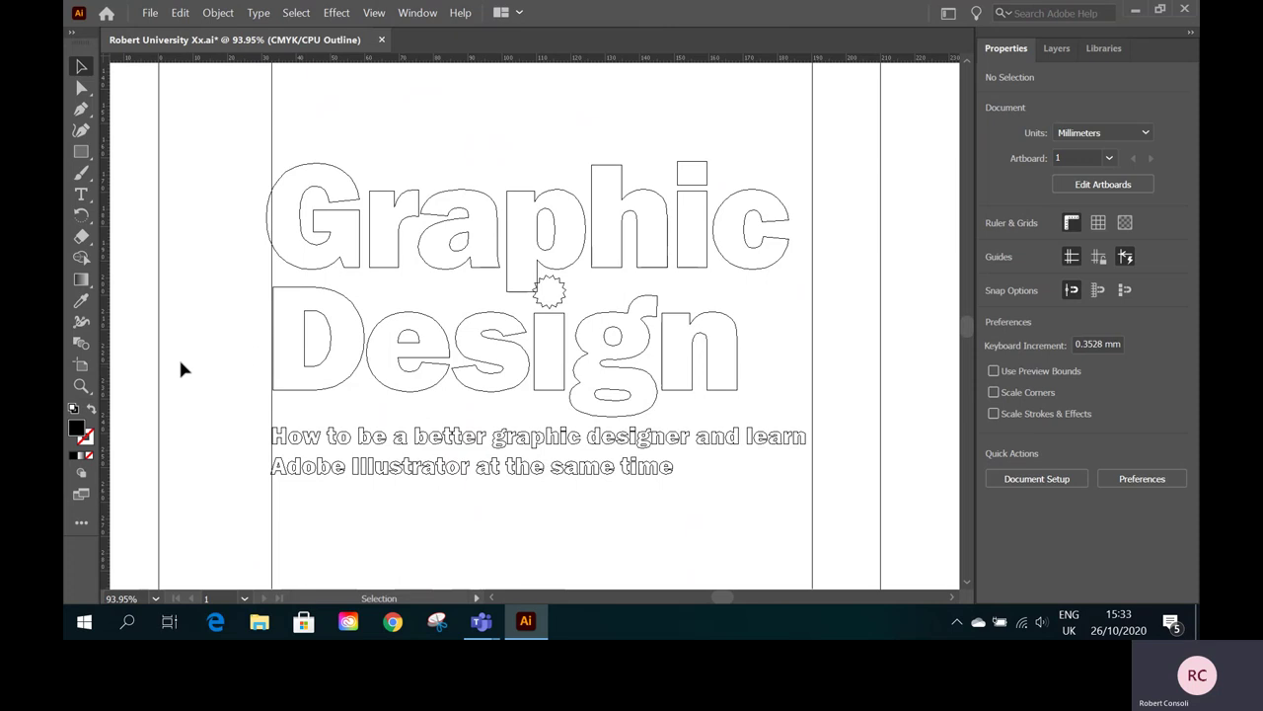
# - Zoom in on the starburst below the p of Graphic, then far into its edge
pyautogui.click(81, 386)
pyautogui.moveTo(525, 254); pyautogui.dragTo(634, 361)
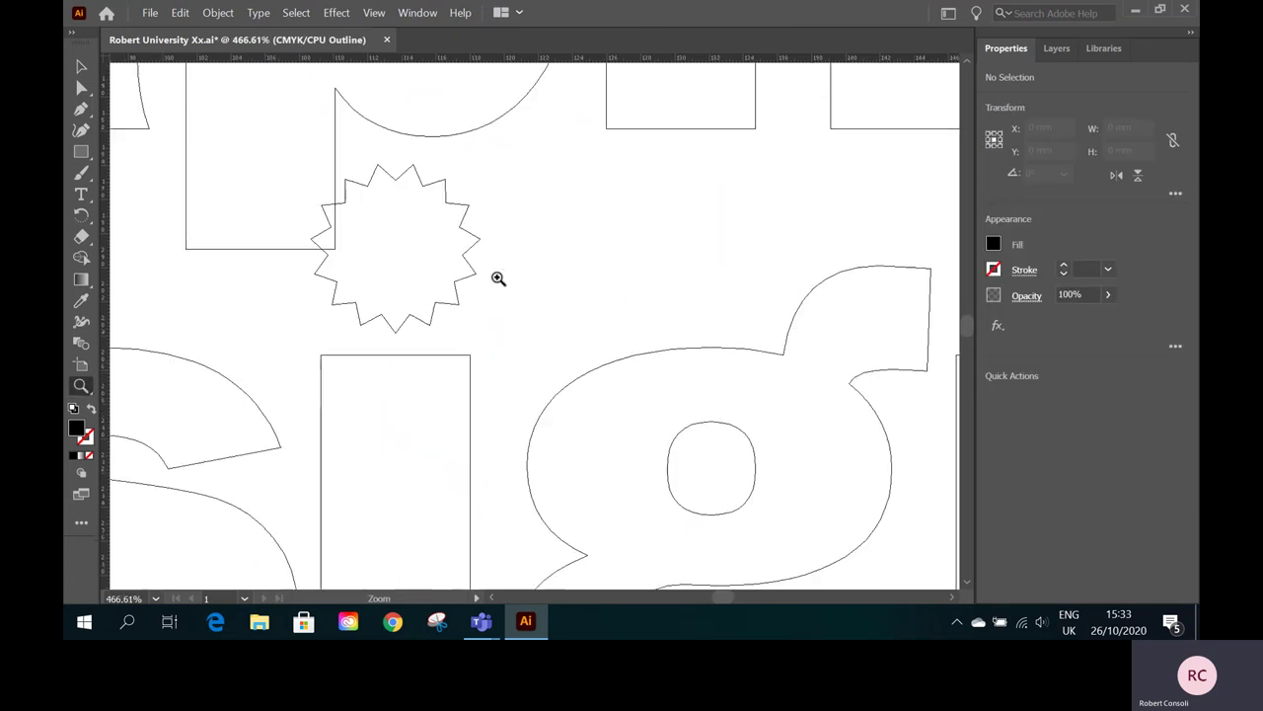
pyautogui.scroll(3, 969, 326)
pyautogui.scroll(2, 969, 320)
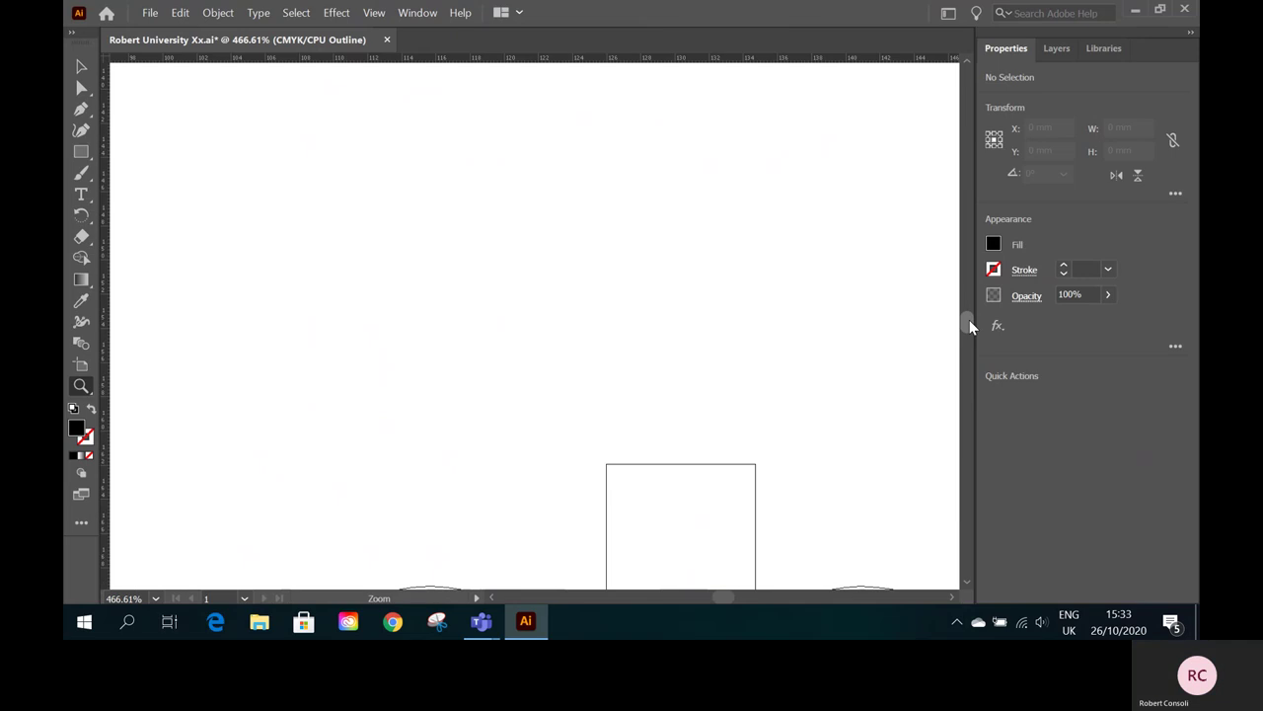
pyautogui.scroll(-6, 970, 320)
pyautogui.moveTo(423, 333); pyautogui.dragTo(393, 349)
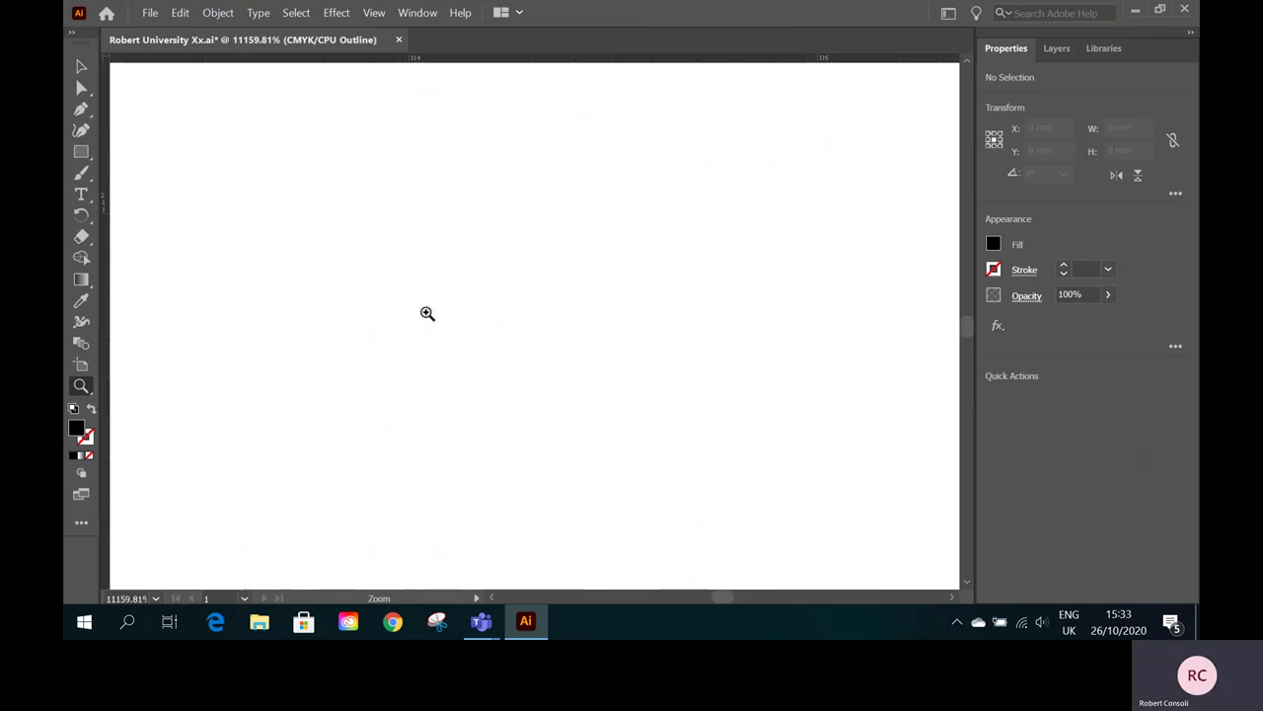
# - Zoom back out to 200% to frame the starburst and the Design letters
pyautogui.keyDown('alt'); pyautogui.click(442, 306); pyautogui.keyUp('alt')
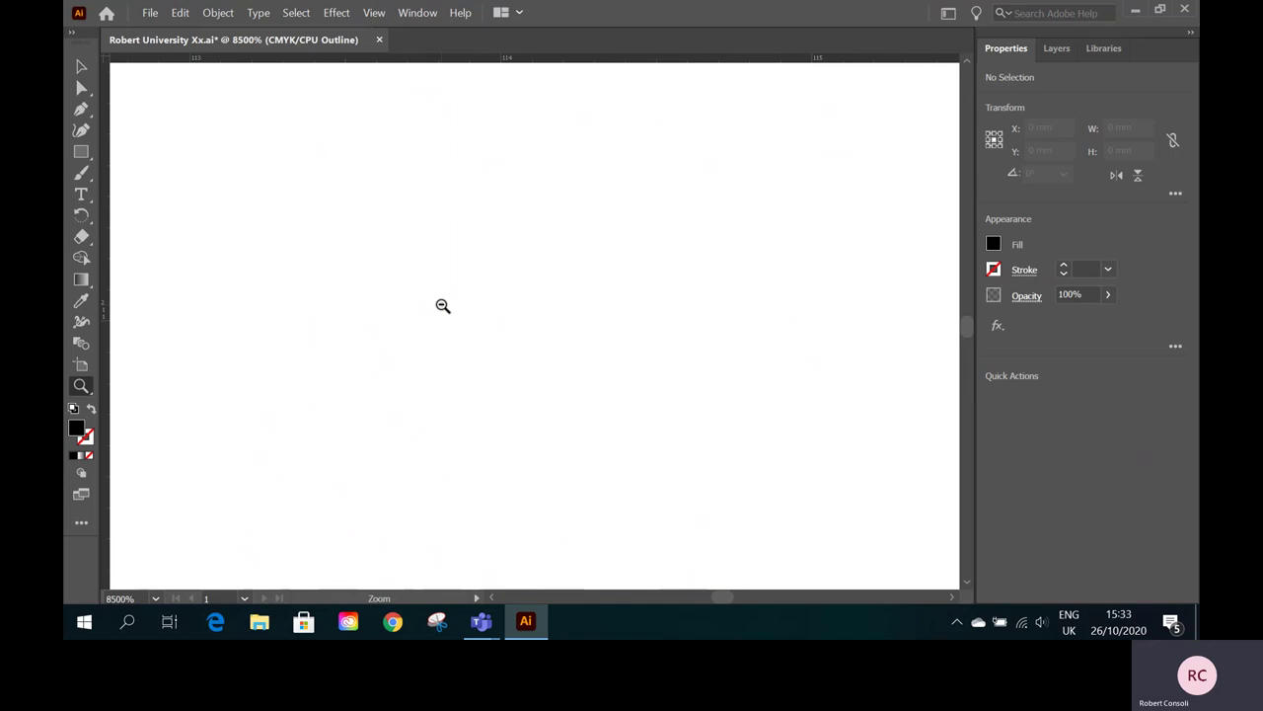
pyautogui.keyDown('alt'); pyautogui.click(442, 306); pyautogui.keyUp('alt')
pyautogui.keyDown('alt'); pyautogui.click(442, 306); pyautogui.keyUp('alt')
pyautogui.keyDown('alt'); pyautogui.click(442, 306); pyautogui.keyUp('alt')
pyautogui.keyDown('alt'); pyautogui.click(443, 306); pyautogui.keyUp('alt')
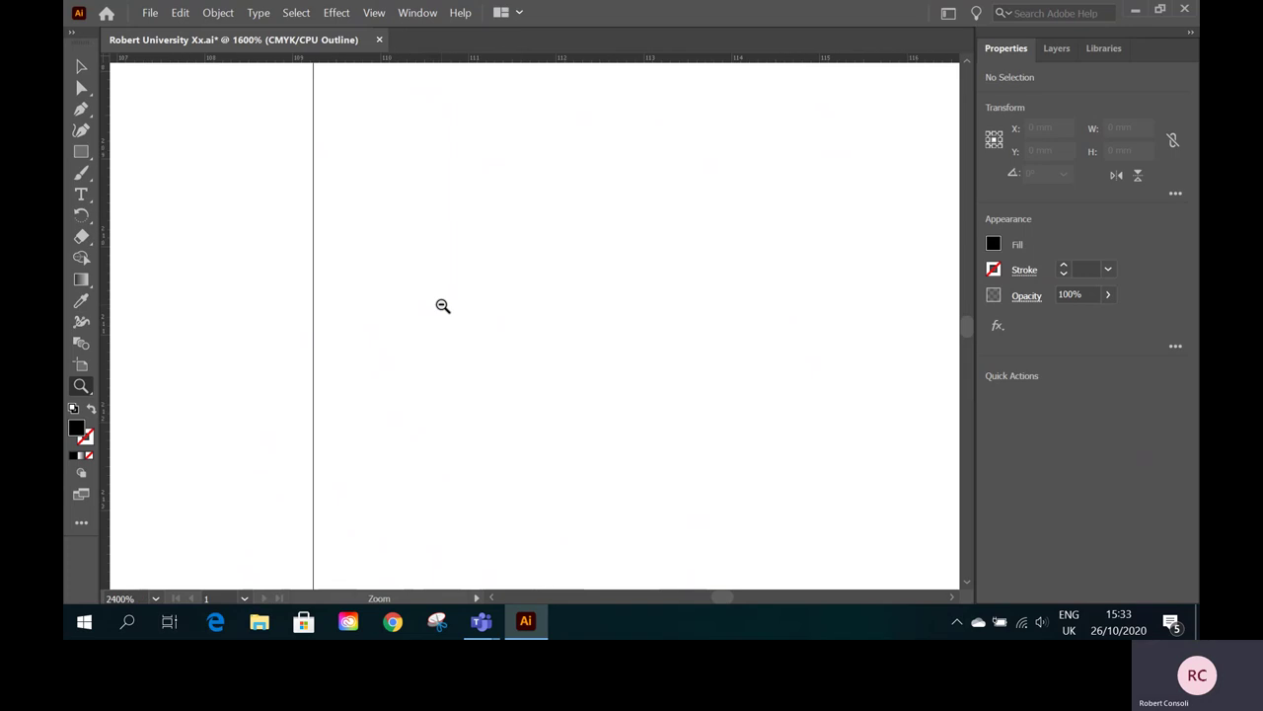
pyautogui.keyDown('alt'); pyautogui.click(442, 306); pyautogui.keyUp('alt')
pyautogui.keyDown('alt'); pyautogui.click(442, 306); pyautogui.keyUp('alt')
pyautogui.keyDown('alt'); pyautogui.click(443, 306); pyautogui.keyUp('alt')
pyautogui.keyDown('alt'); pyautogui.click(443, 306); pyautogui.keyUp('alt')
pyautogui.keyDown('alt'); pyautogui.click(442, 305); pyautogui.keyUp('alt')
pyautogui.keyDown('alt'); pyautogui.click(442, 306); pyautogui.keyUp('alt')
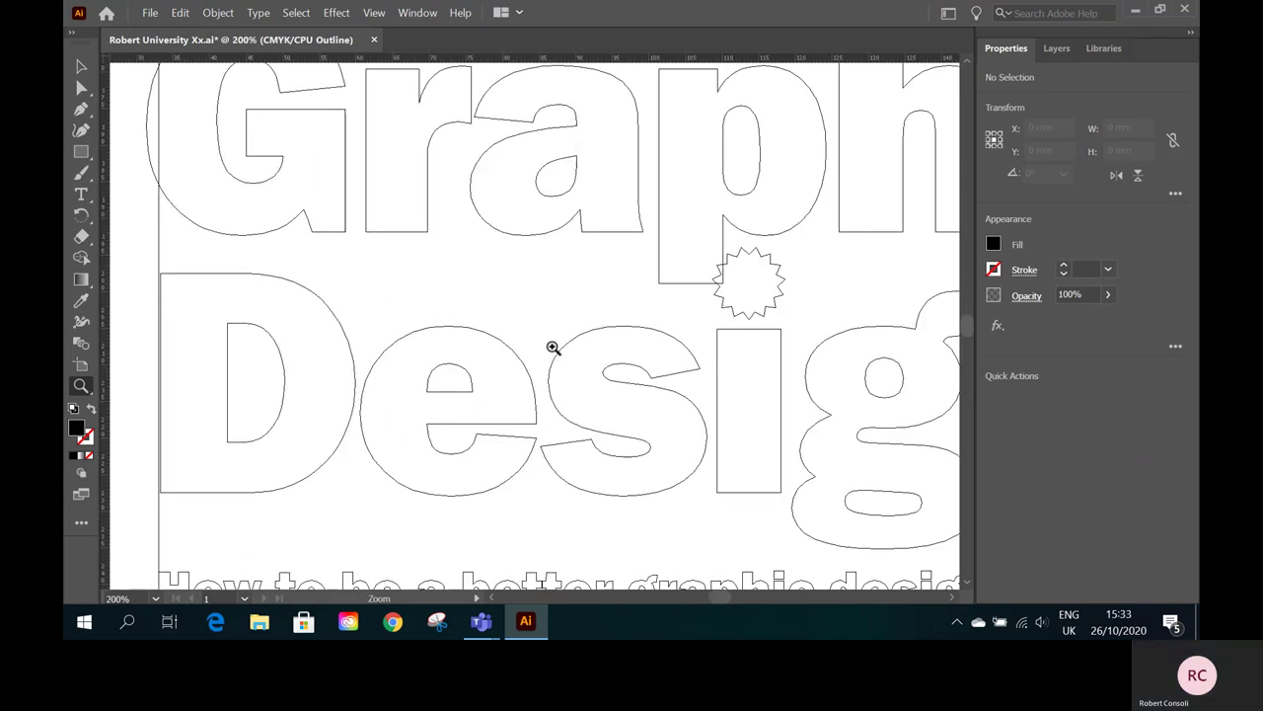
pyautogui.click(953, 598)
pyautogui.click(954, 597)
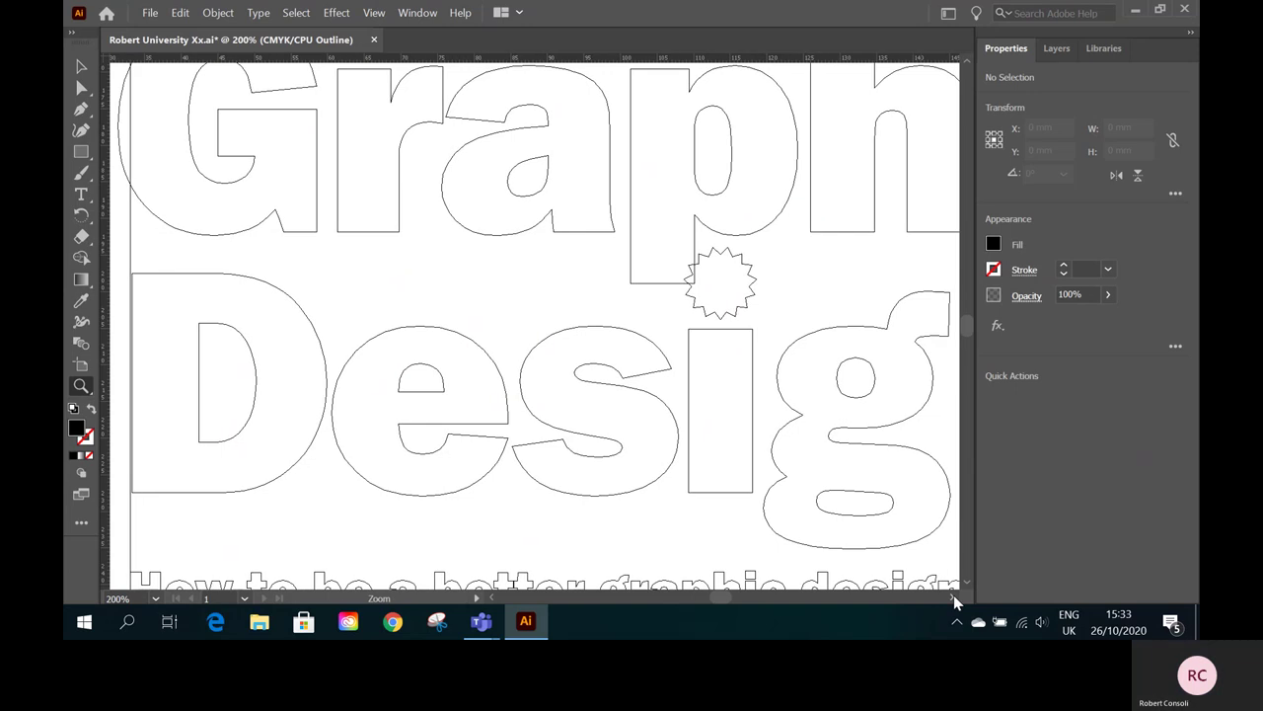
pyautogui.click(967, 59)
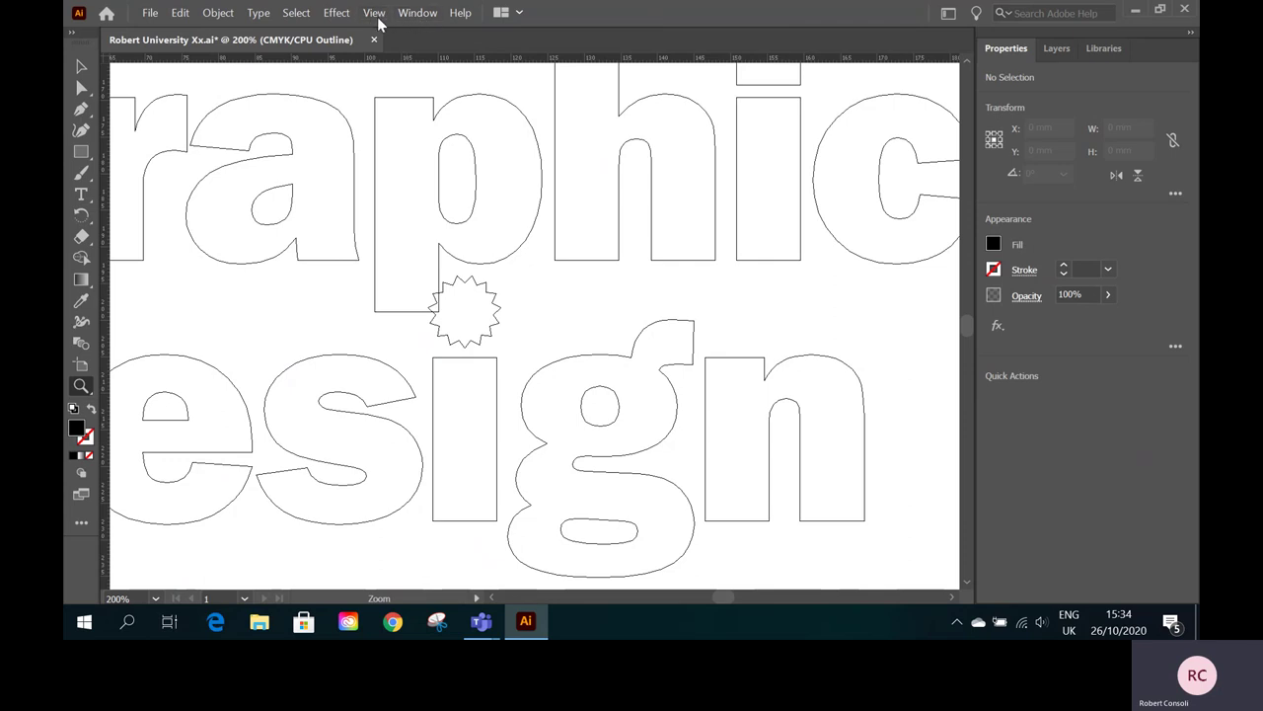
# - Show the Pathfinder panel and unite the letter p with the starburst into one shape
pyautogui.click(411, 16)
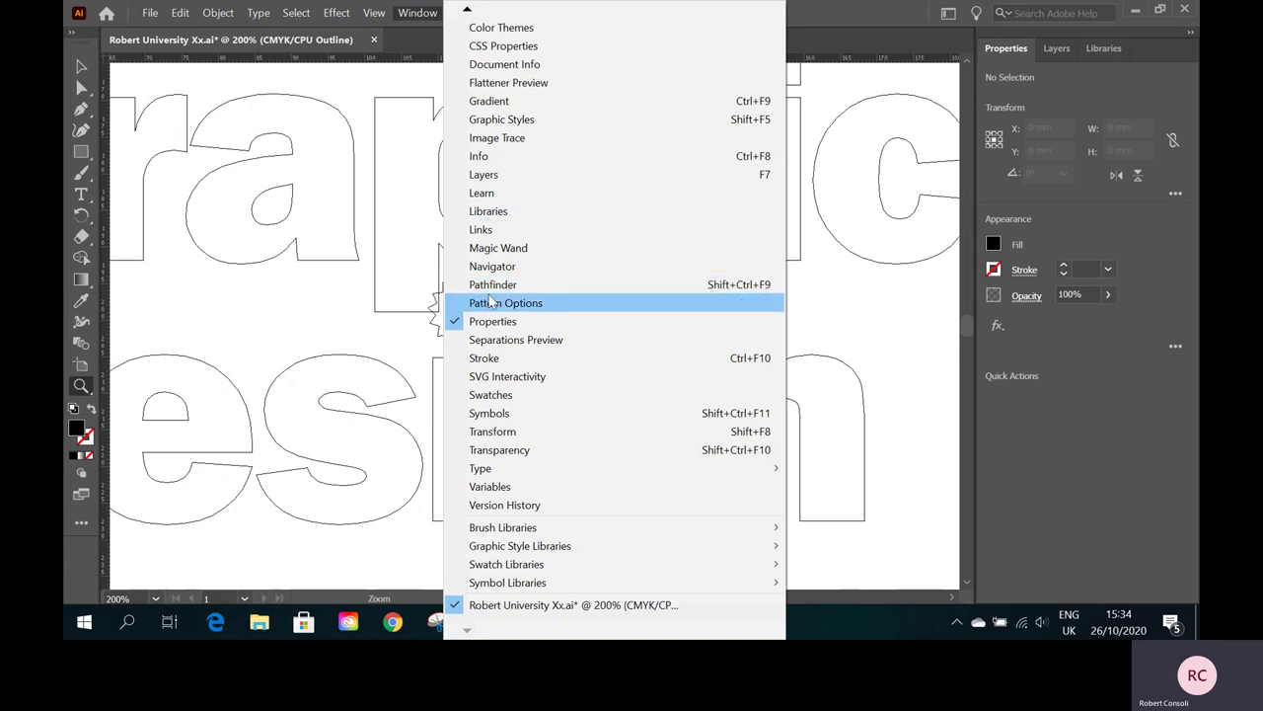
pyautogui.click(496, 286)
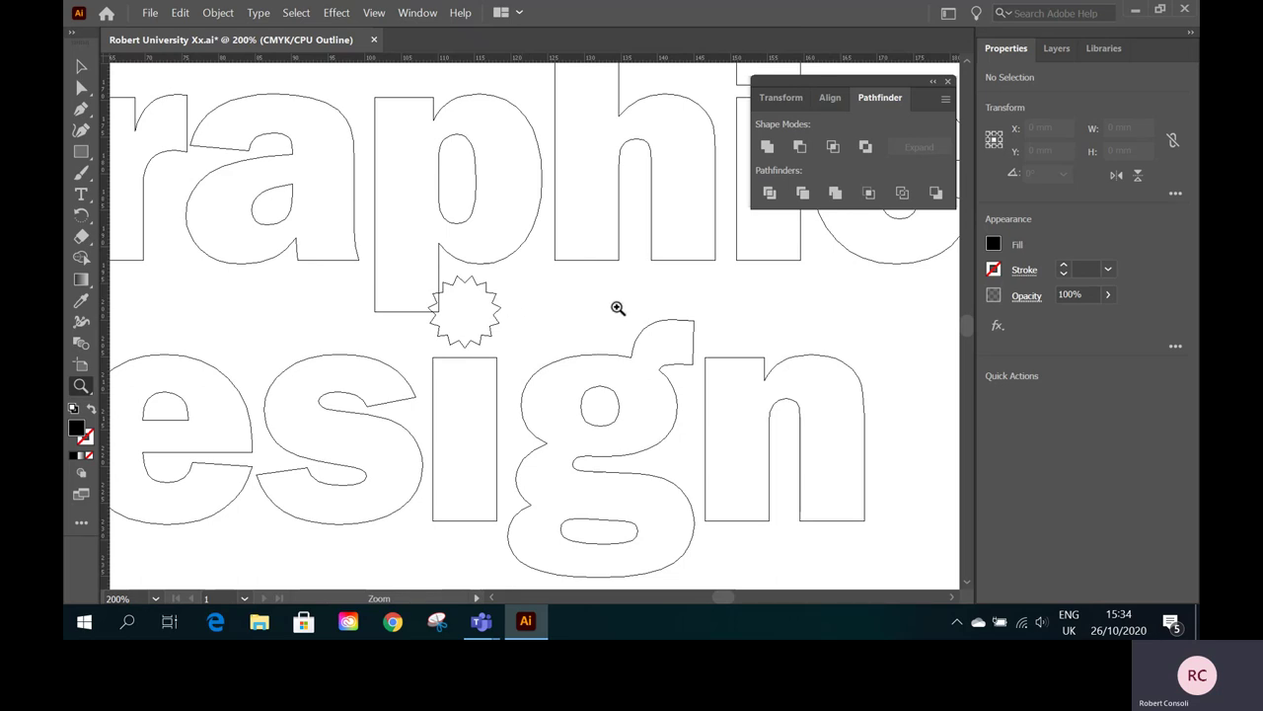
pyautogui.click(81, 66)
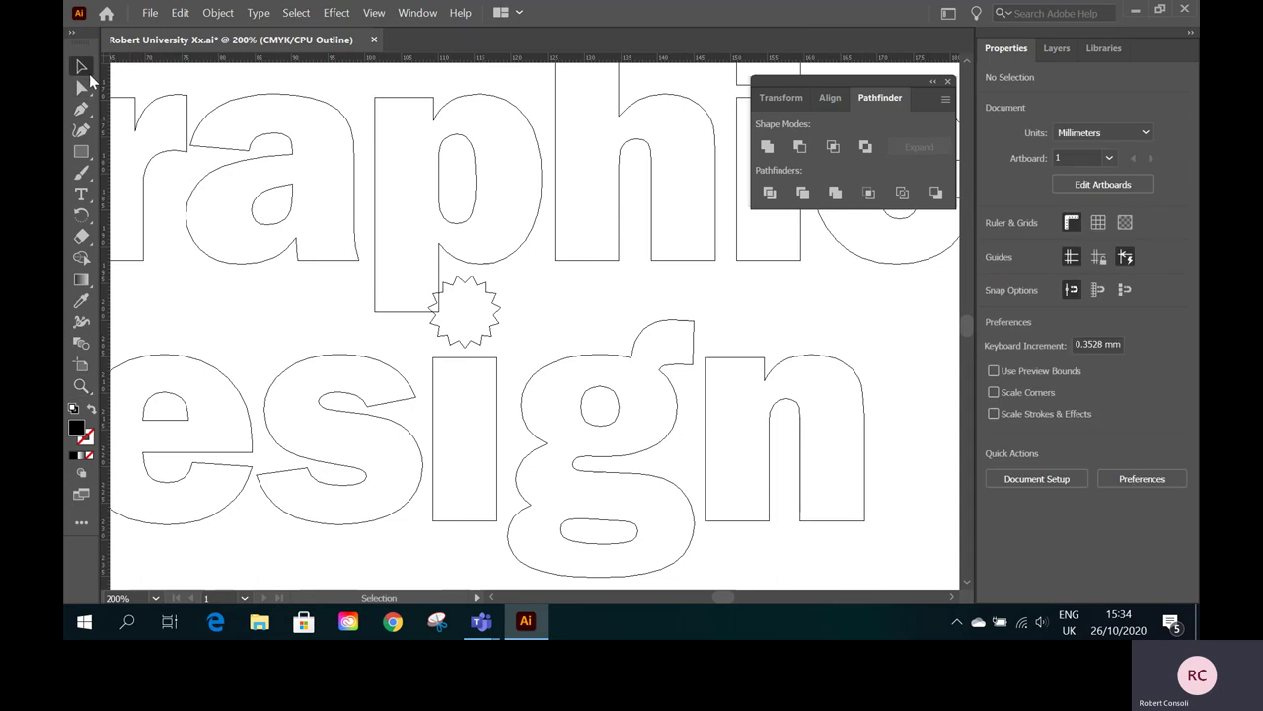
pyautogui.click(516, 261)
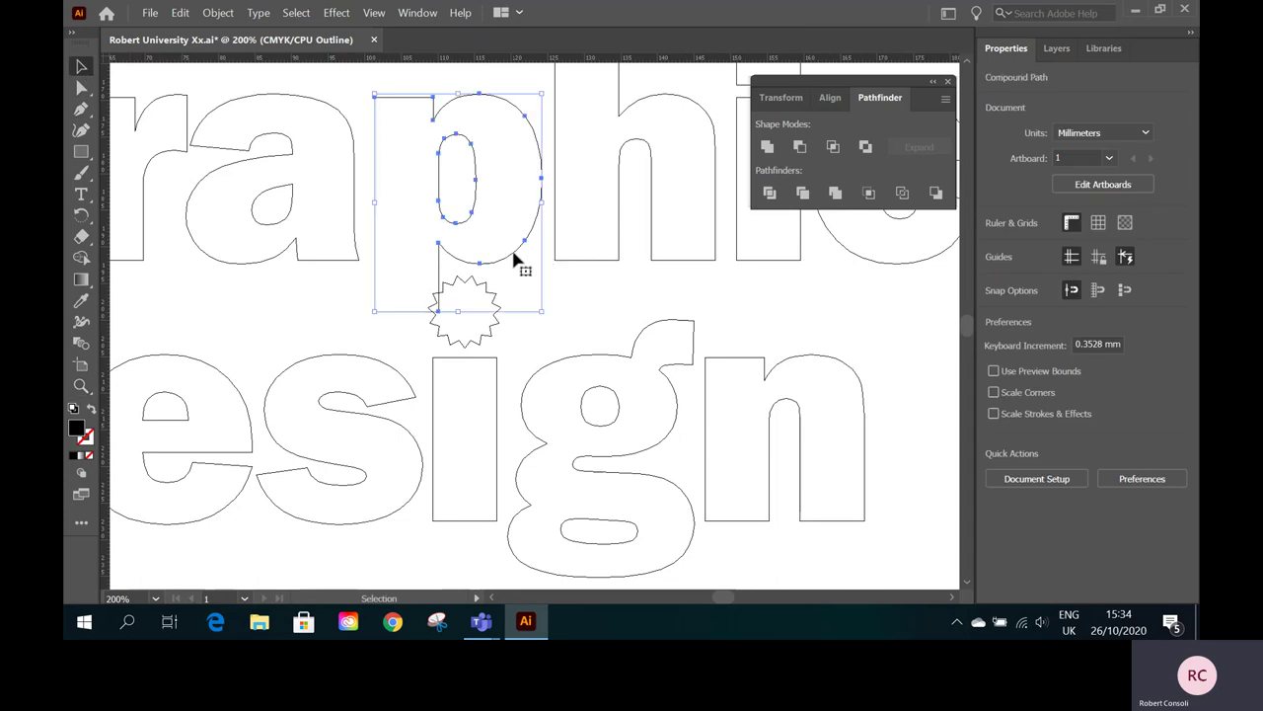
pyautogui.keyDown('shift'); pyautogui.click(491, 338); pyautogui.keyUp('shift')
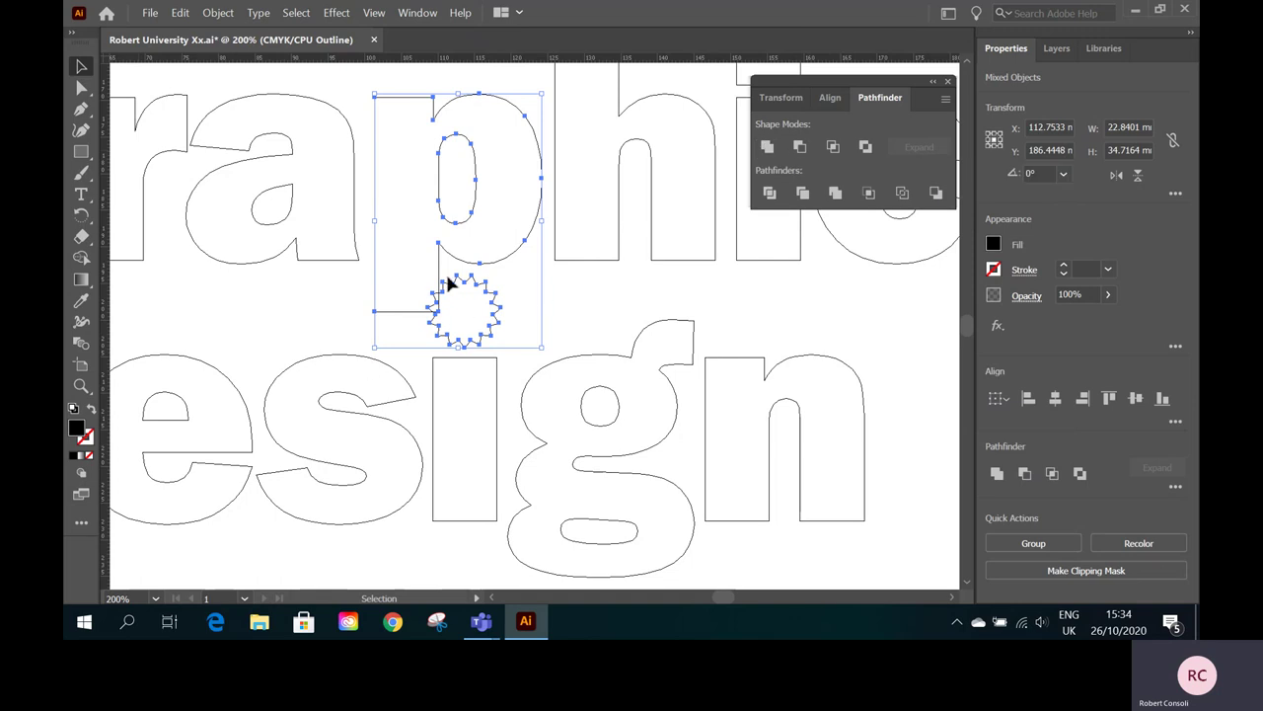
pyautogui.click(768, 147)
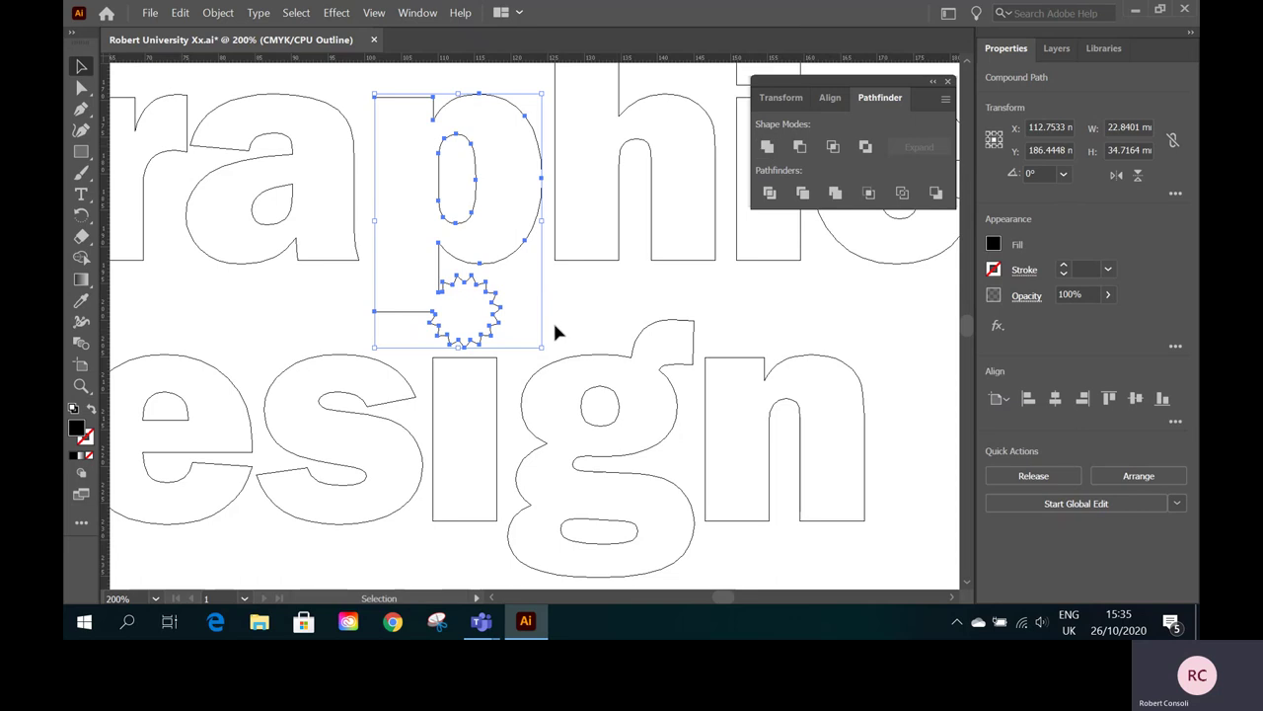
pyautogui.click(588, 311)
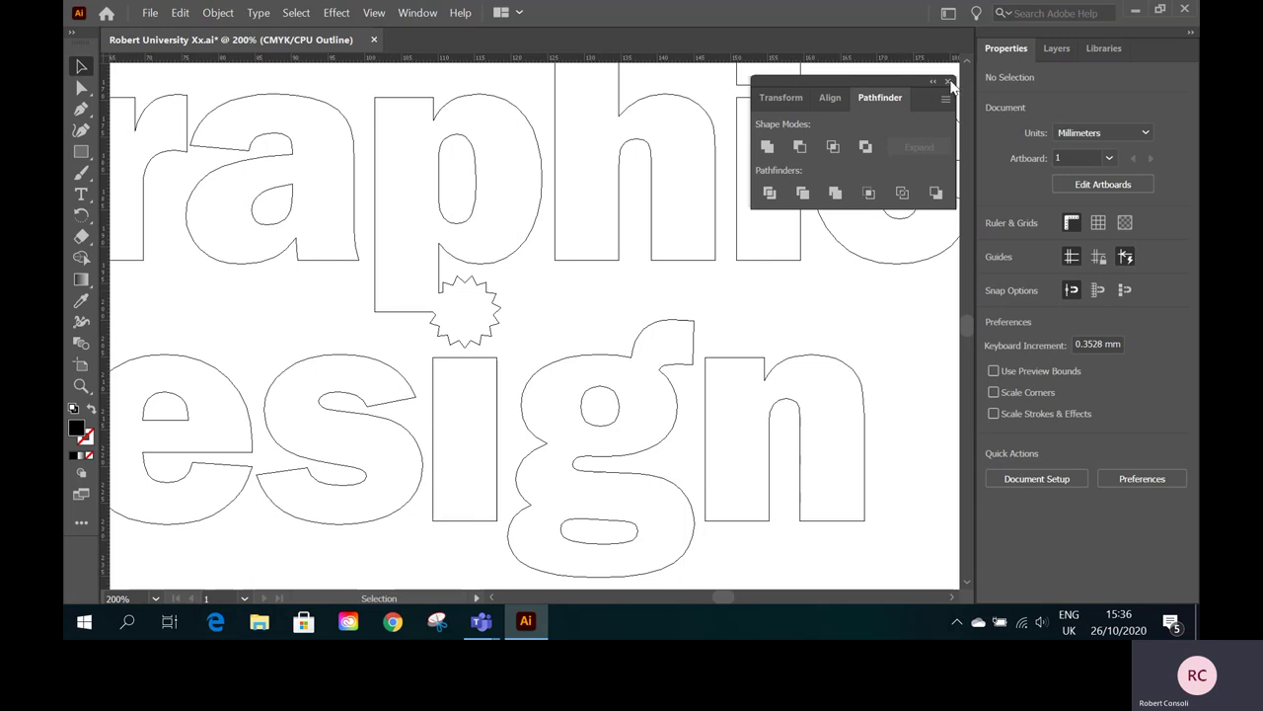
# - Close the Pathfinder panel and zoom out to 100% to see the whole poster
pyautogui.click(948, 82)
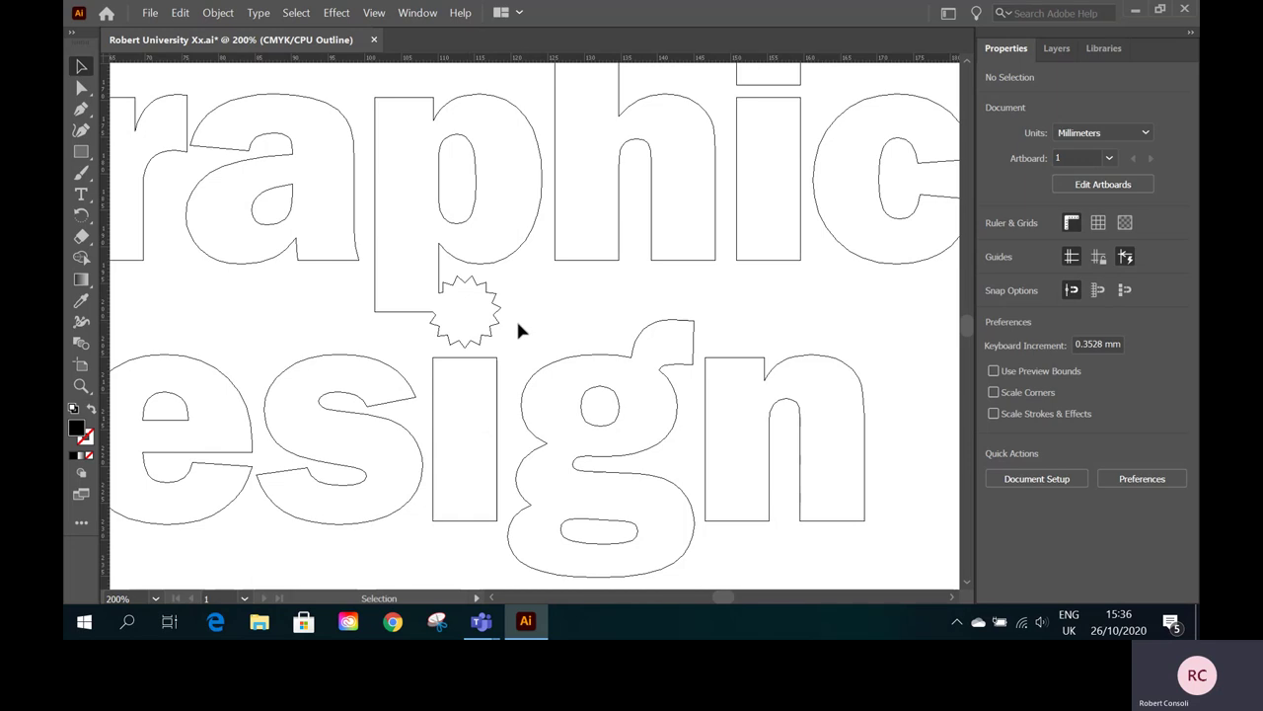
pyautogui.press('z')
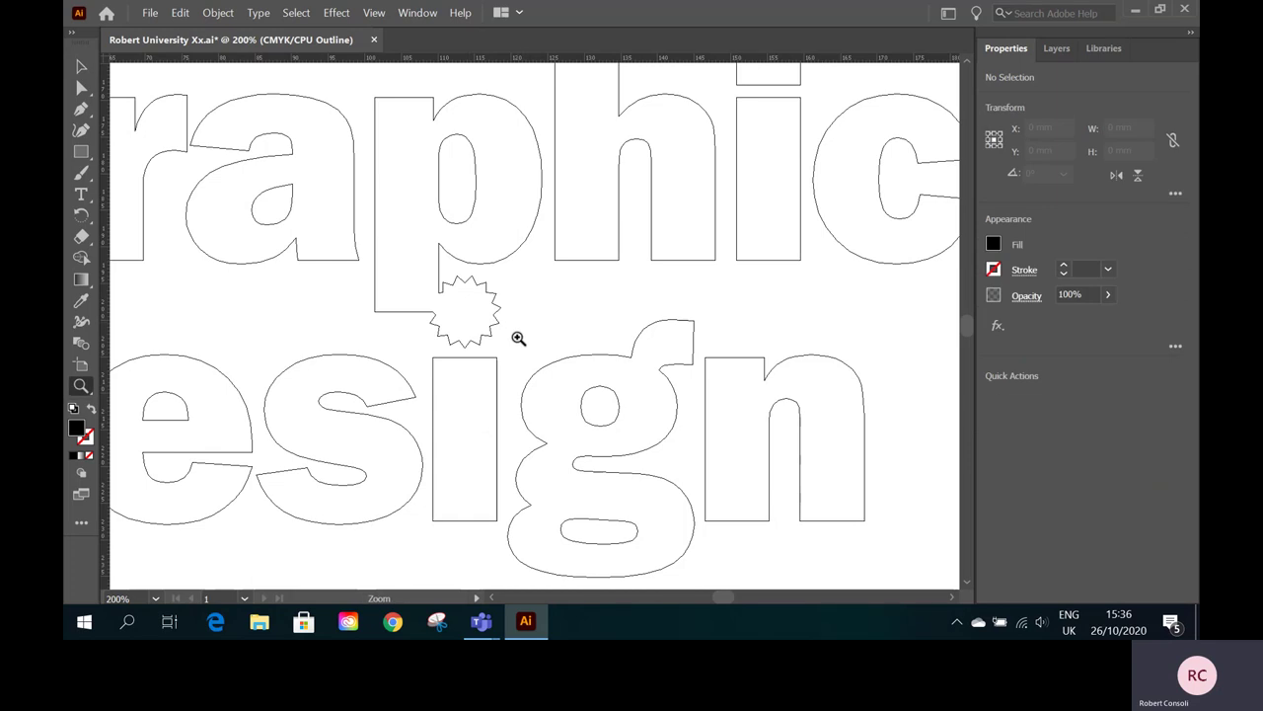
pyautogui.keyDown('alt'); pyautogui.click(518, 339); pyautogui.keyUp('alt')
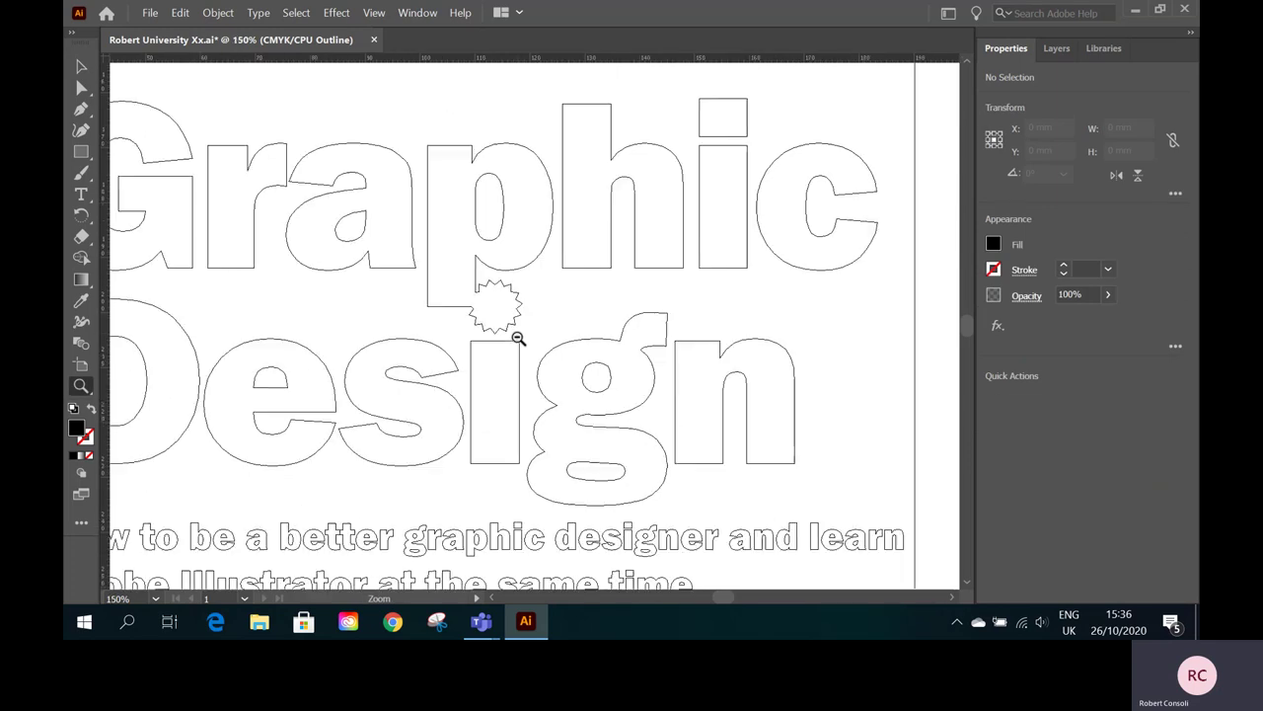
pyautogui.keyDown('alt'); pyautogui.click(519, 339); pyautogui.keyUp('alt')
# - Select all the Graphic Design title letters, group them into one object, then deselect
pyautogui.click(81, 66)
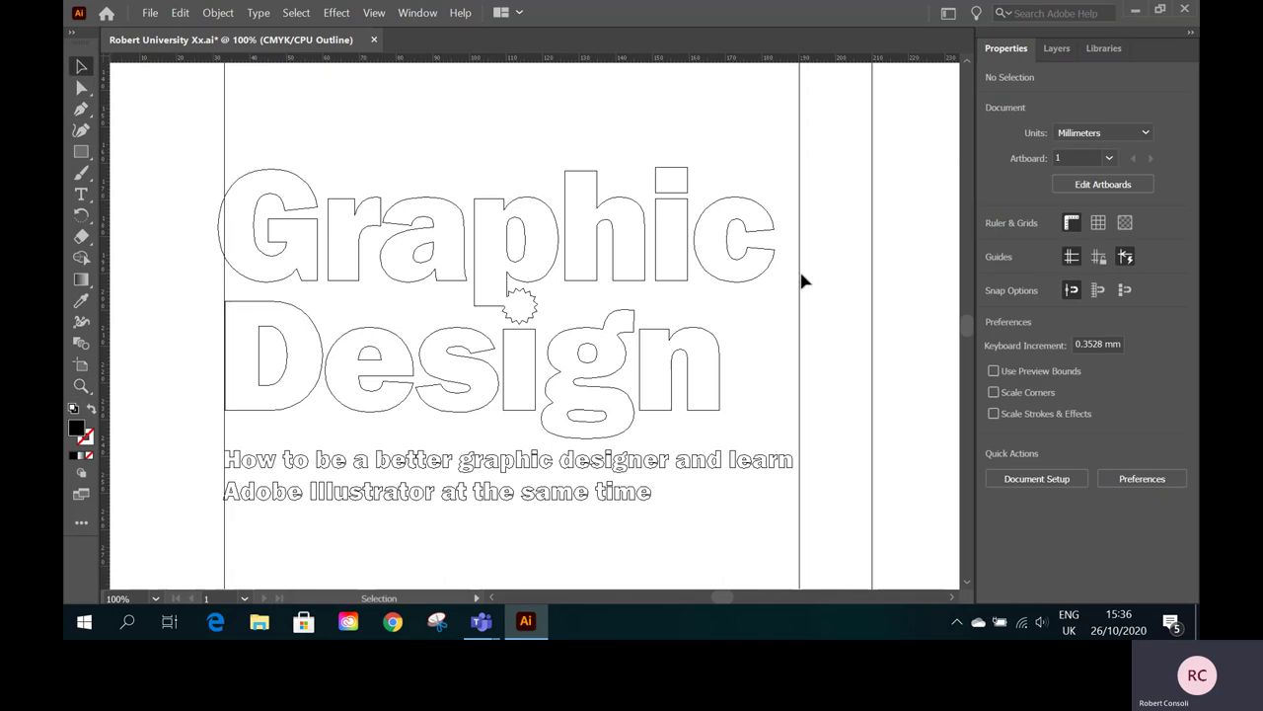
pyautogui.moveTo(187, 139); pyautogui.dragTo(765, 396)
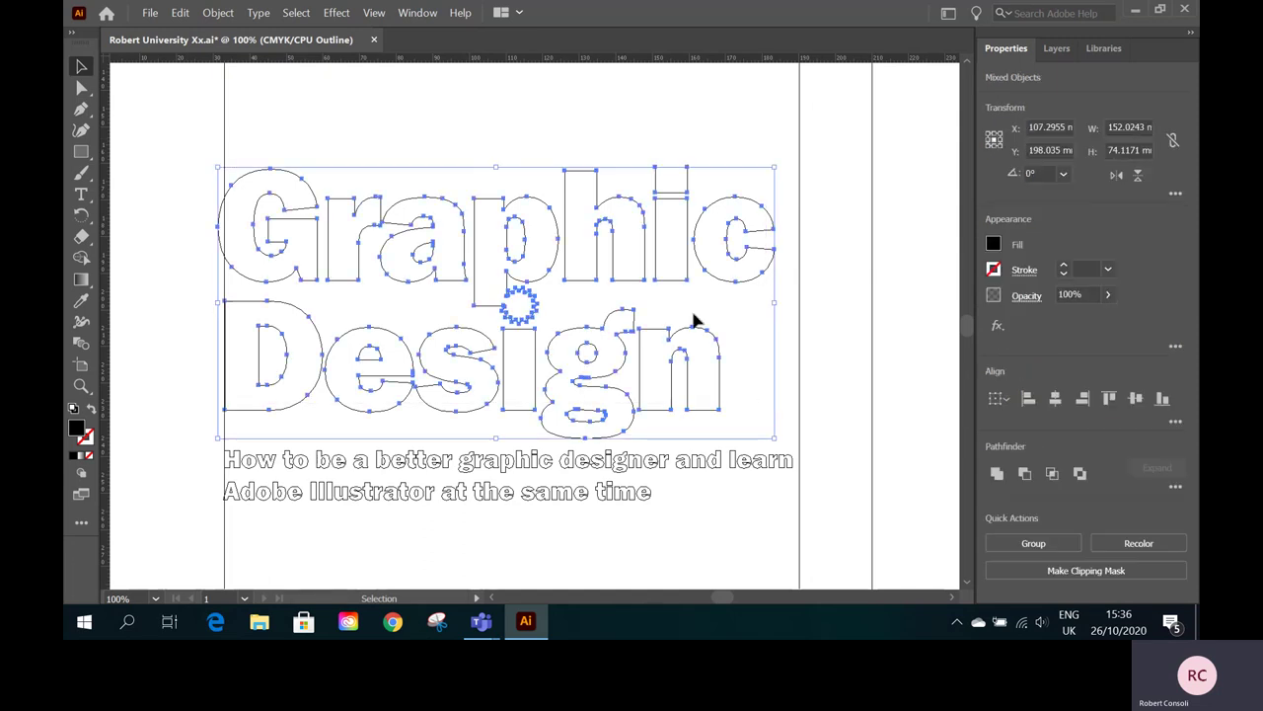
pyautogui.click(219, 13)
pyautogui.click(395, 68)
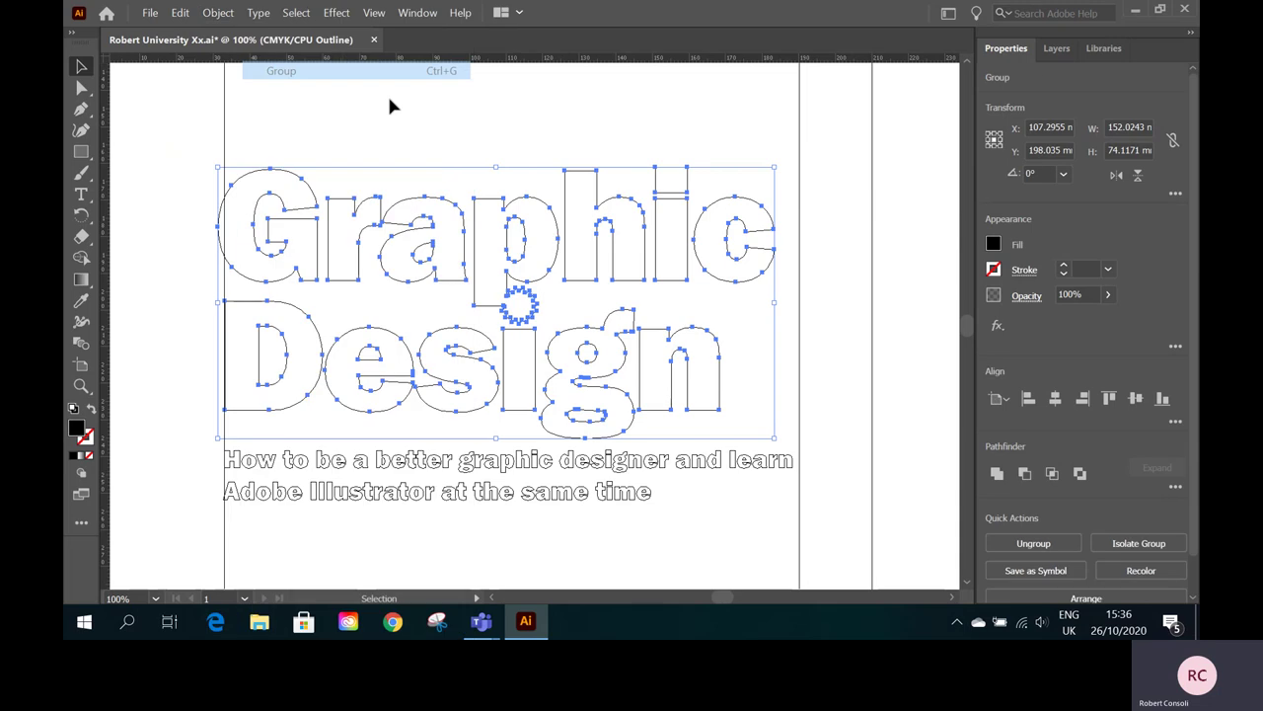
pyautogui.click(851, 440)
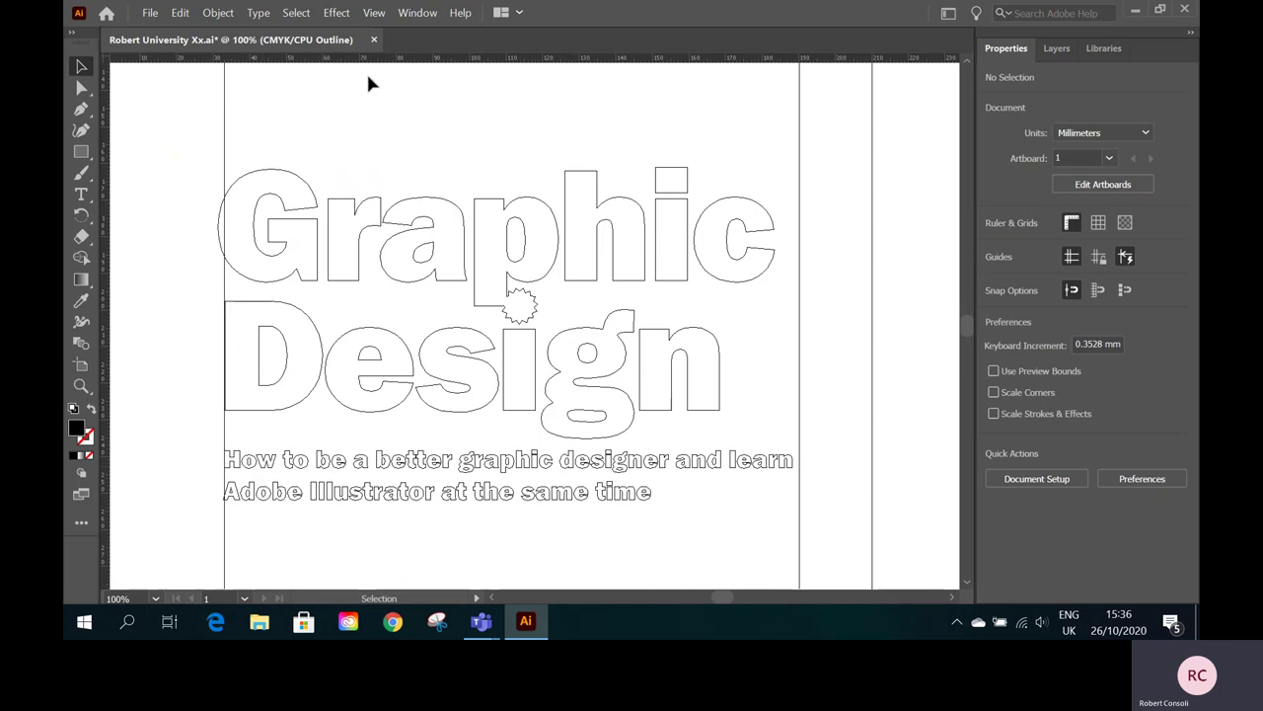
# - Switch the view to GPU Preview, select the Graphic Design group, and open the Window menu
pyautogui.click(374, 13)
pyautogui.click(424, 28)
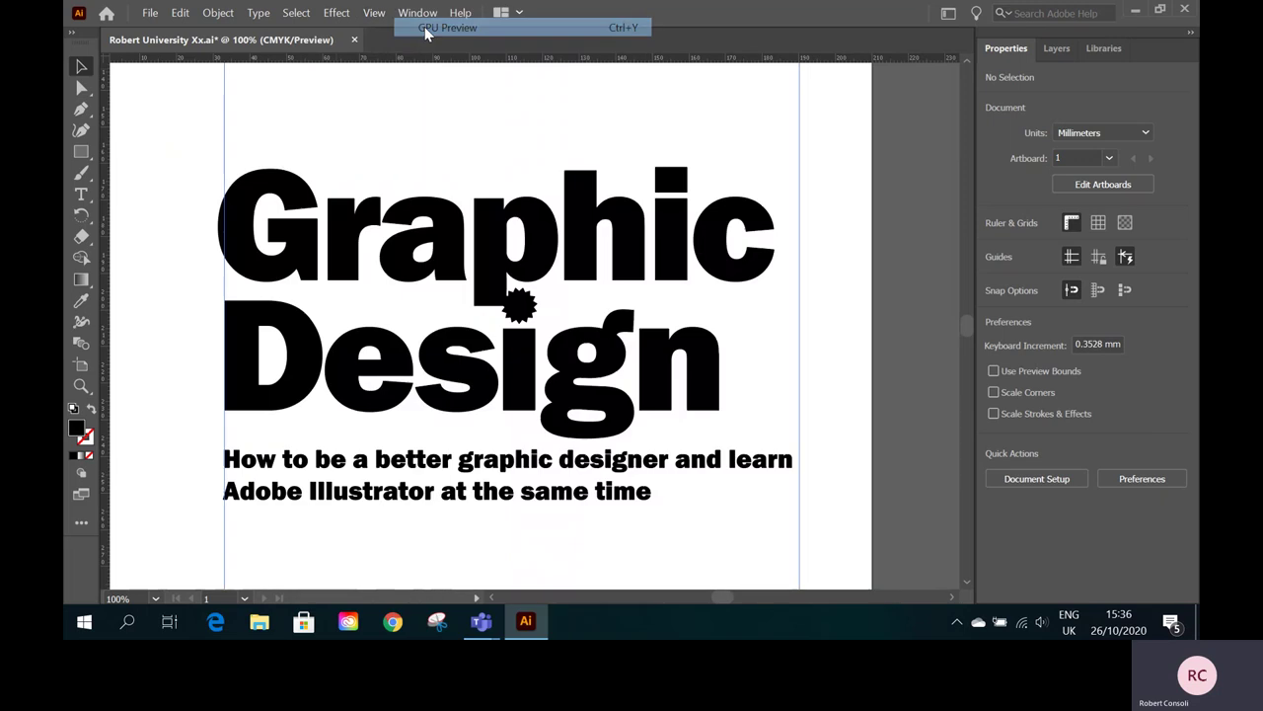
pyautogui.click(669, 275)
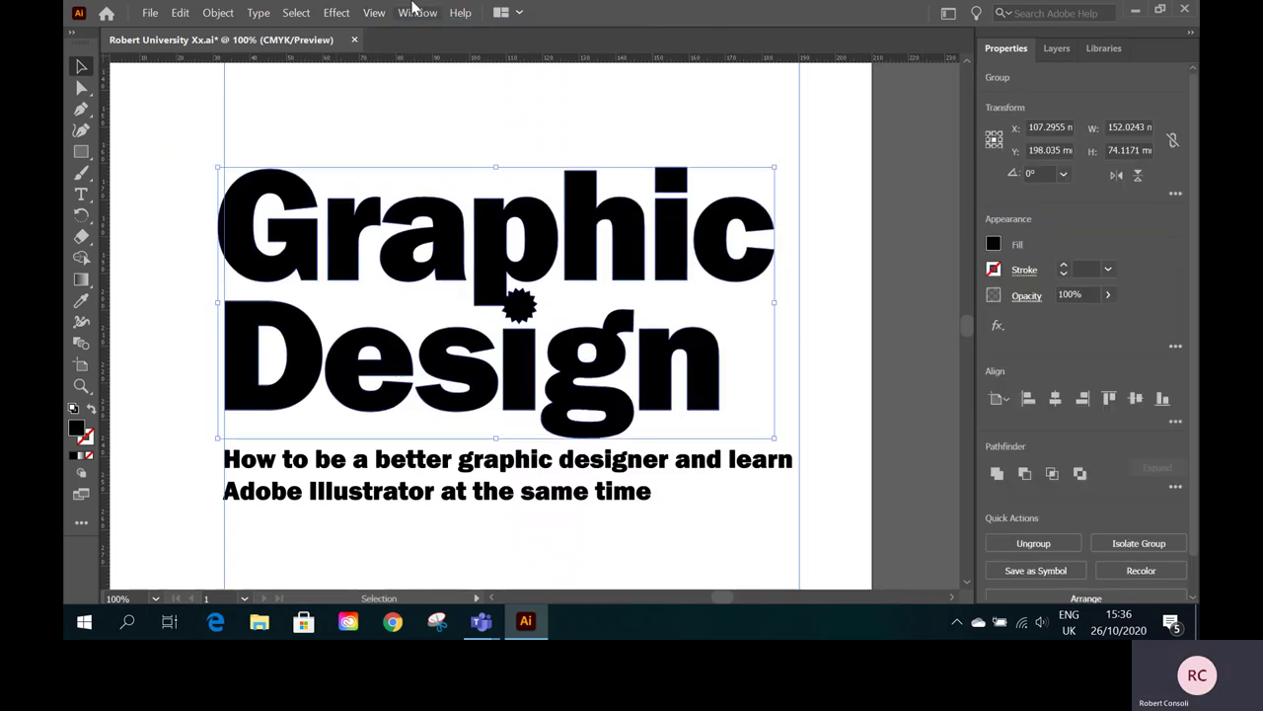
pyautogui.click(426, 19)
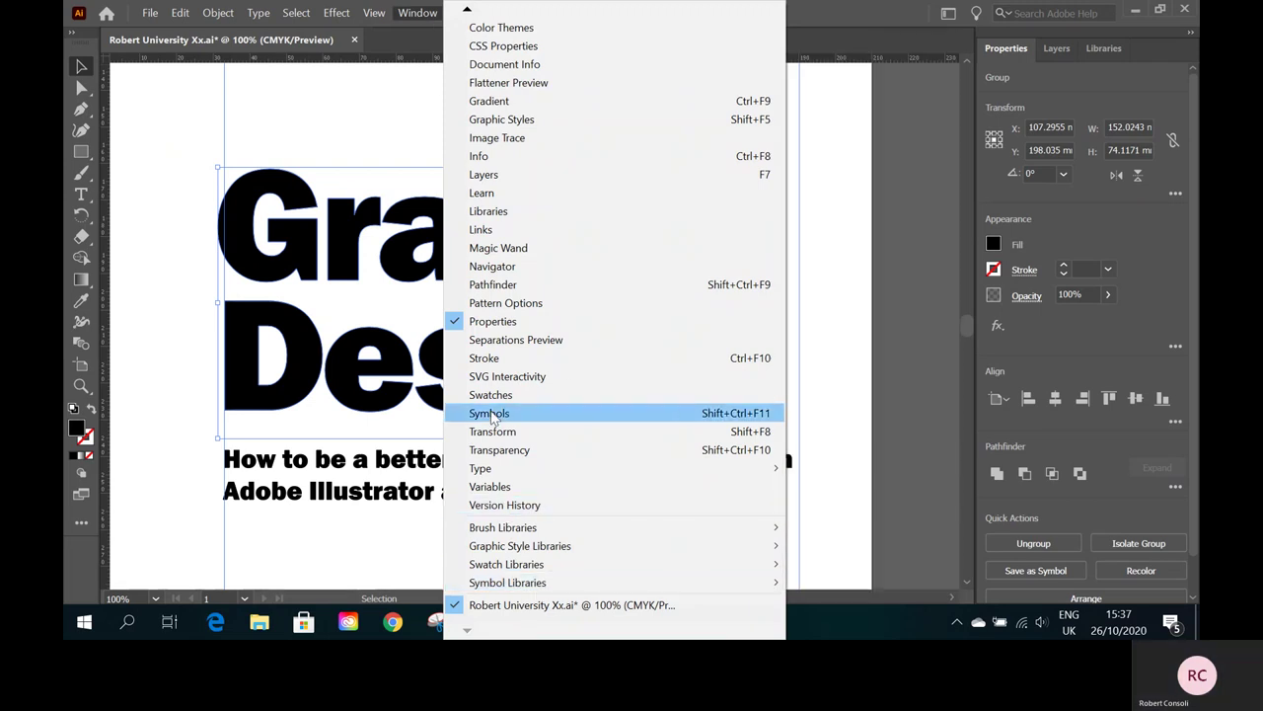
# - Using the Swatches panel, fill the Graphic Design heading grey, then red, finally dark purple
pyautogui.click(493, 394)
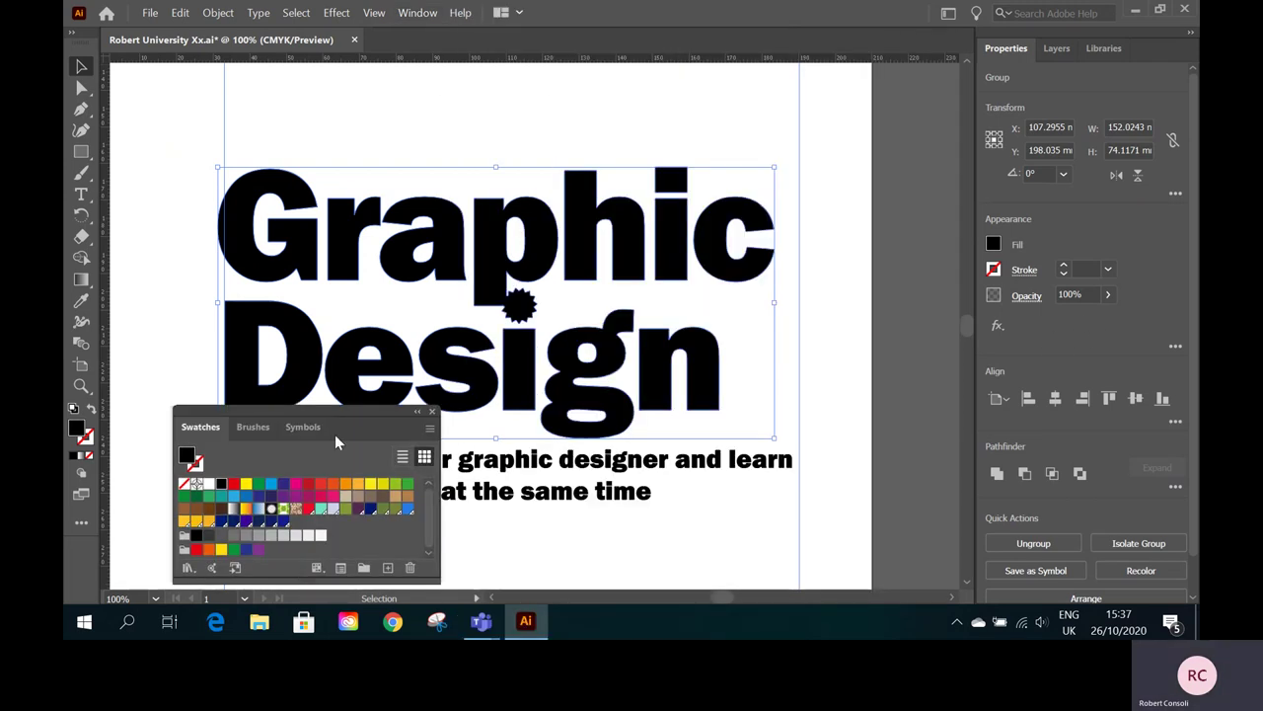
pyautogui.moveTo(352, 411); pyautogui.dragTo(1007, 121)
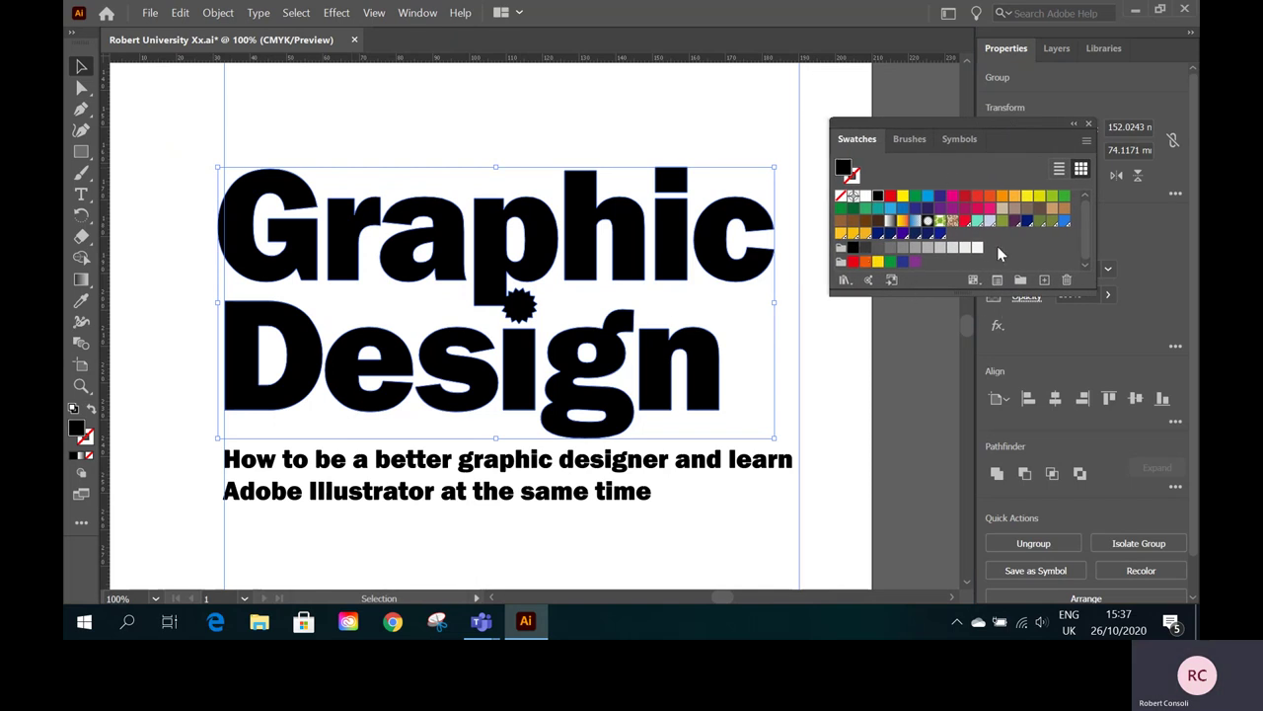
pyautogui.click(930, 249)
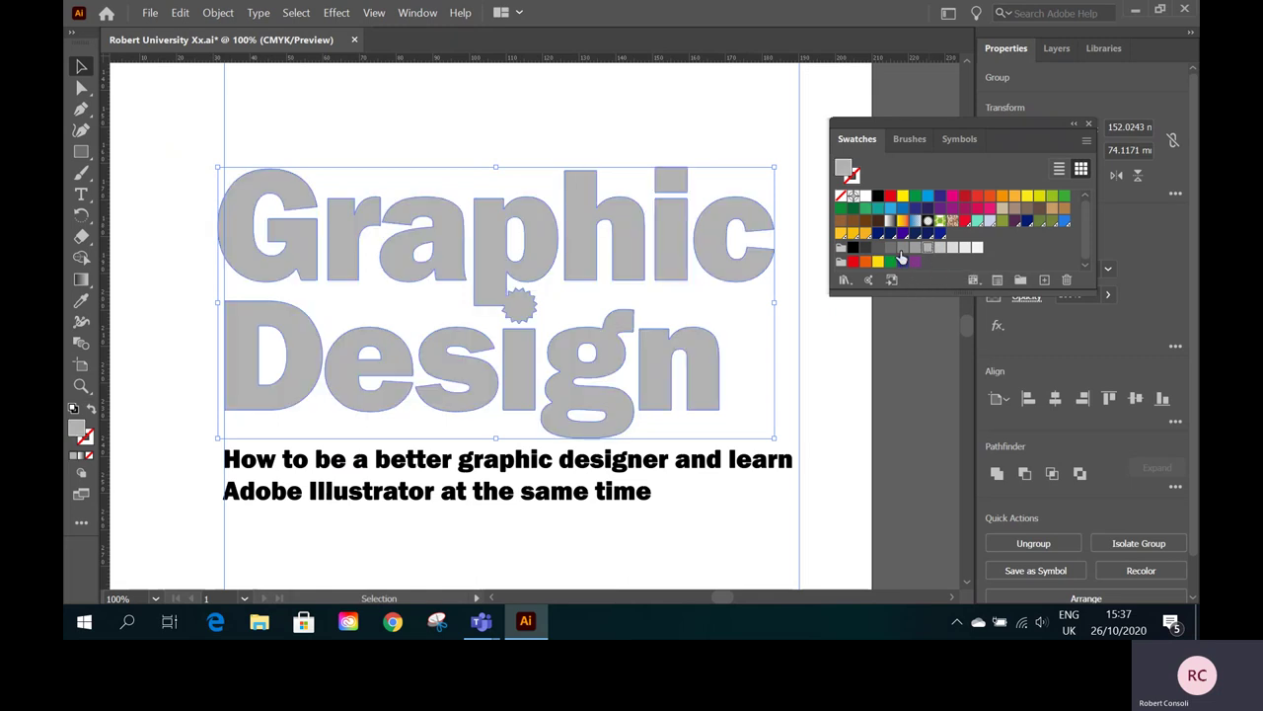
pyautogui.click(905, 251)
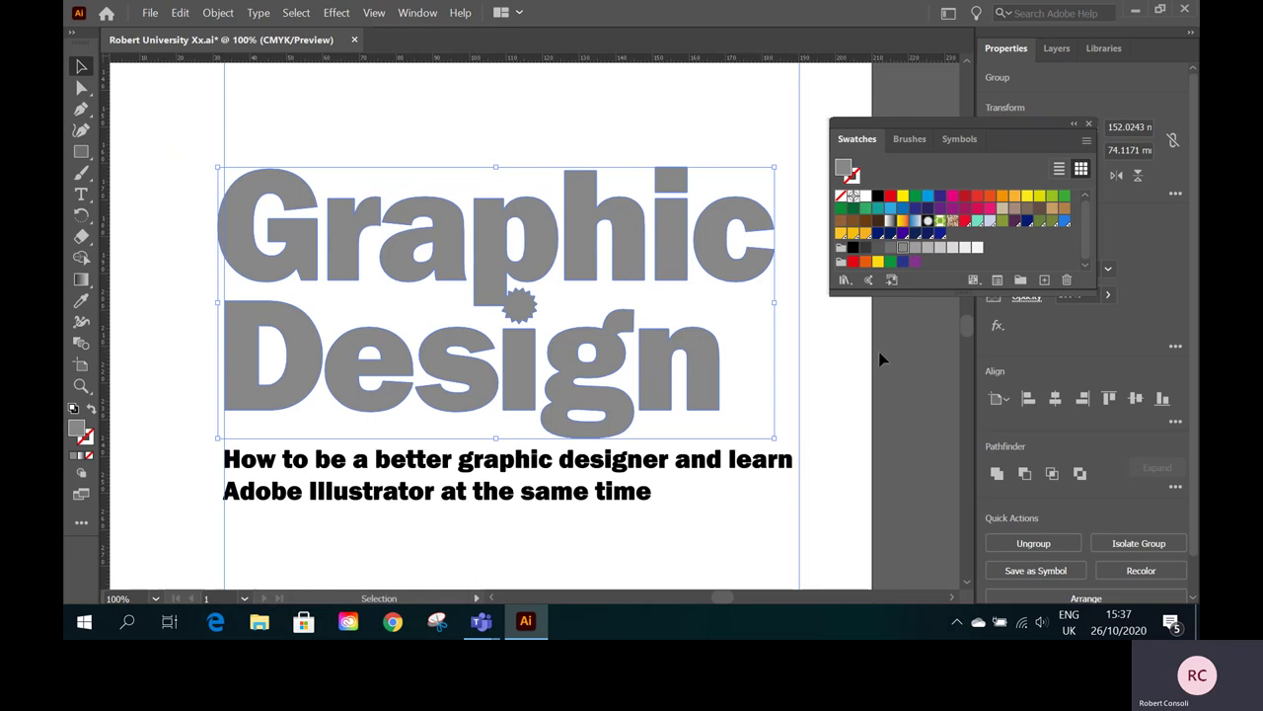
pyautogui.click(889, 197)
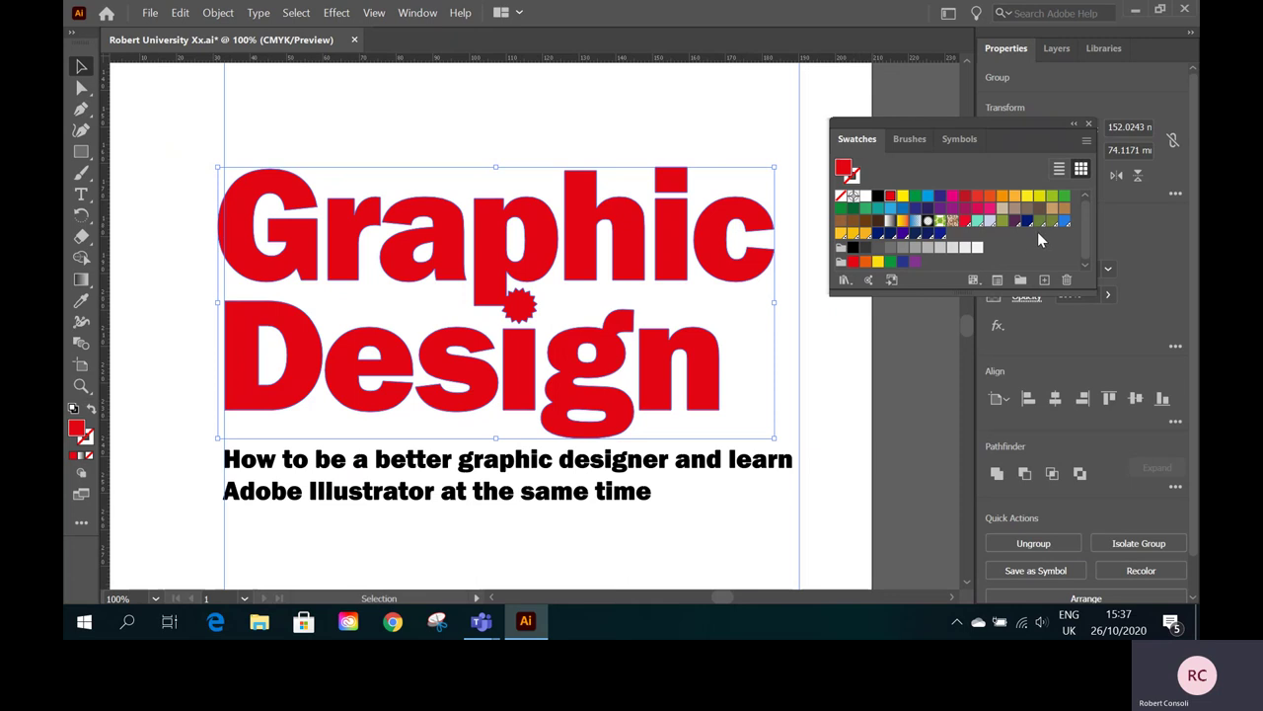
pyautogui.click(902, 235)
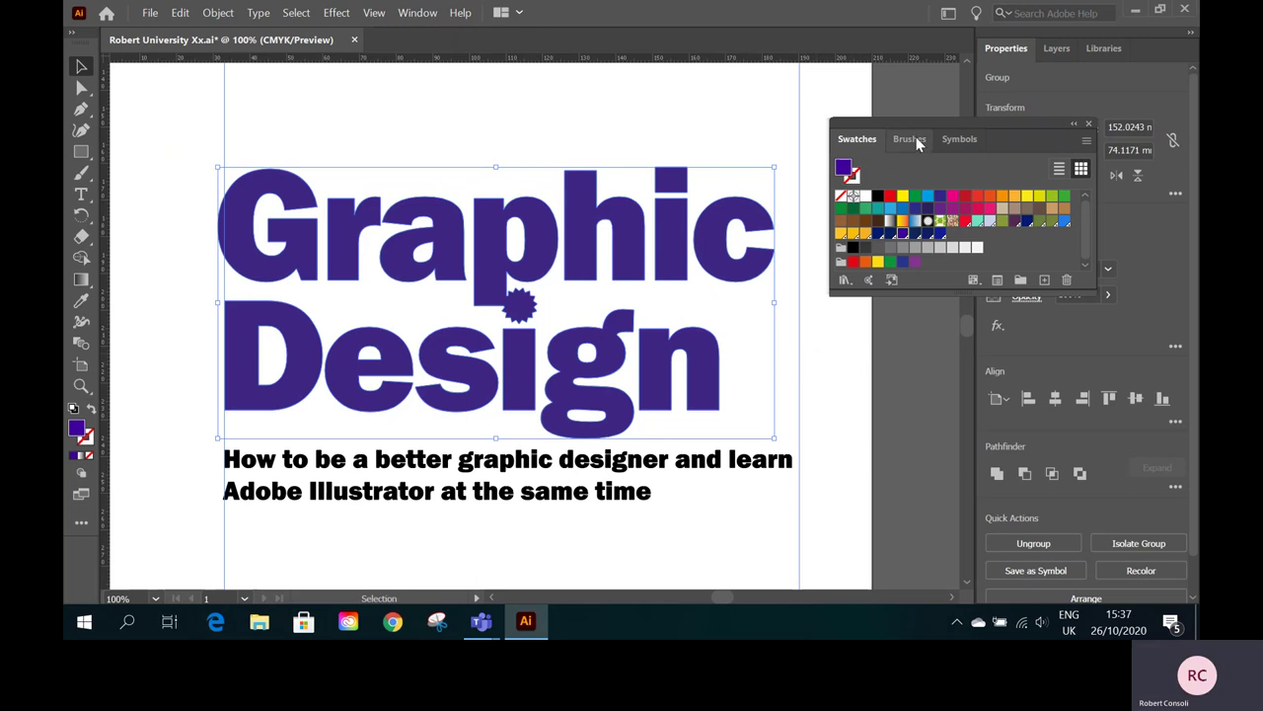
pyautogui.moveTo(903, 120); pyautogui.dragTo(932, 115)
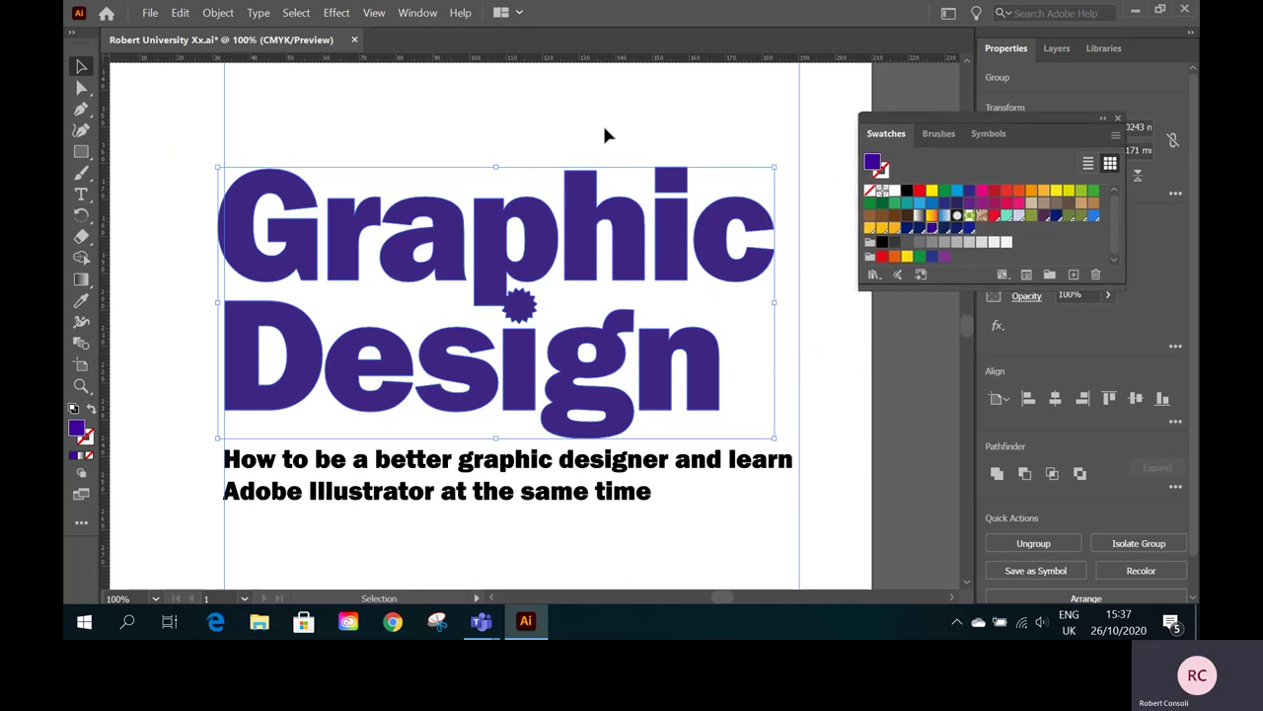
# - Browse the Effect menu's 3D, Warp and Convert to Shape submenus, then the Stylize submenu
pyautogui.click(339, 14)
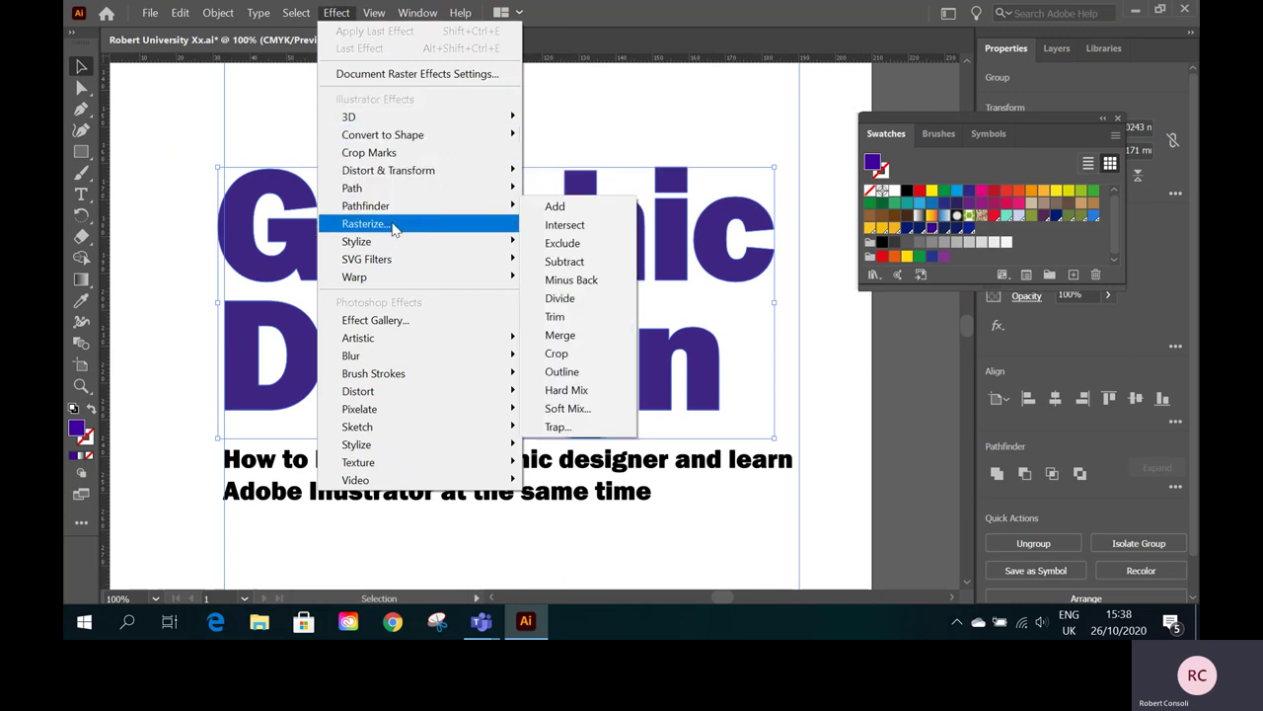
pyautogui.moveTo(363, 281)
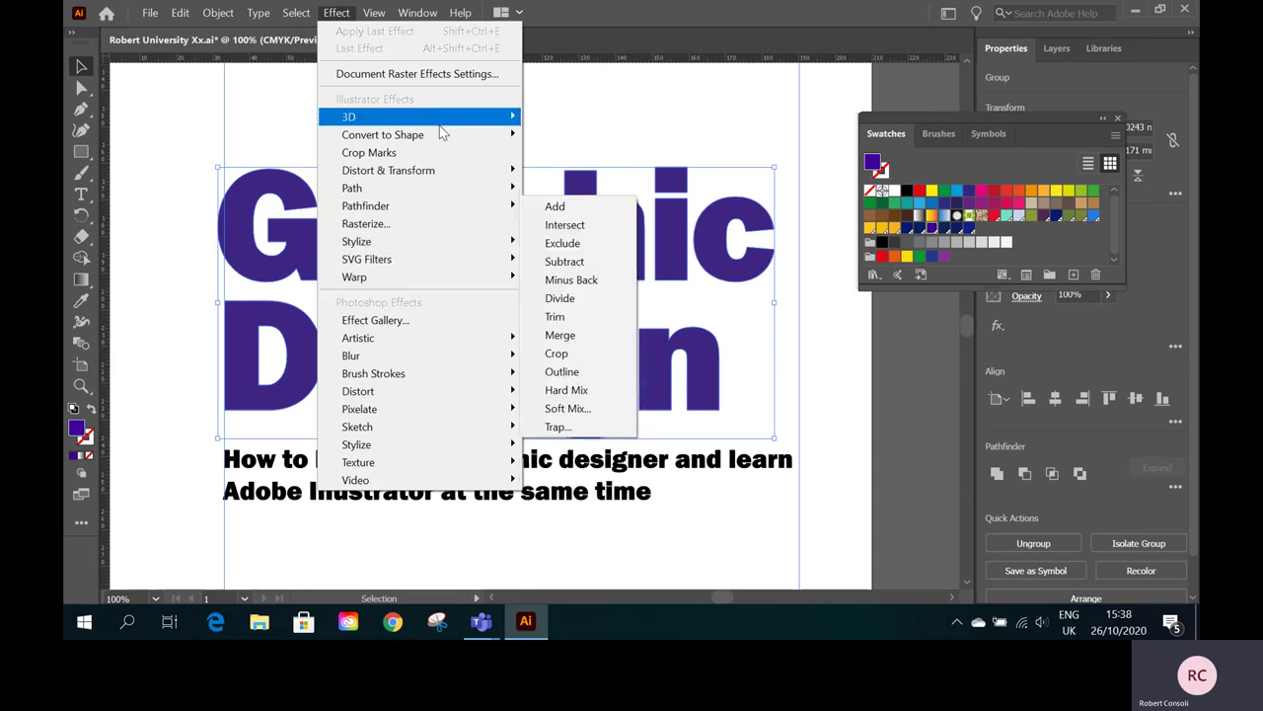
pyautogui.moveTo(437, 136)
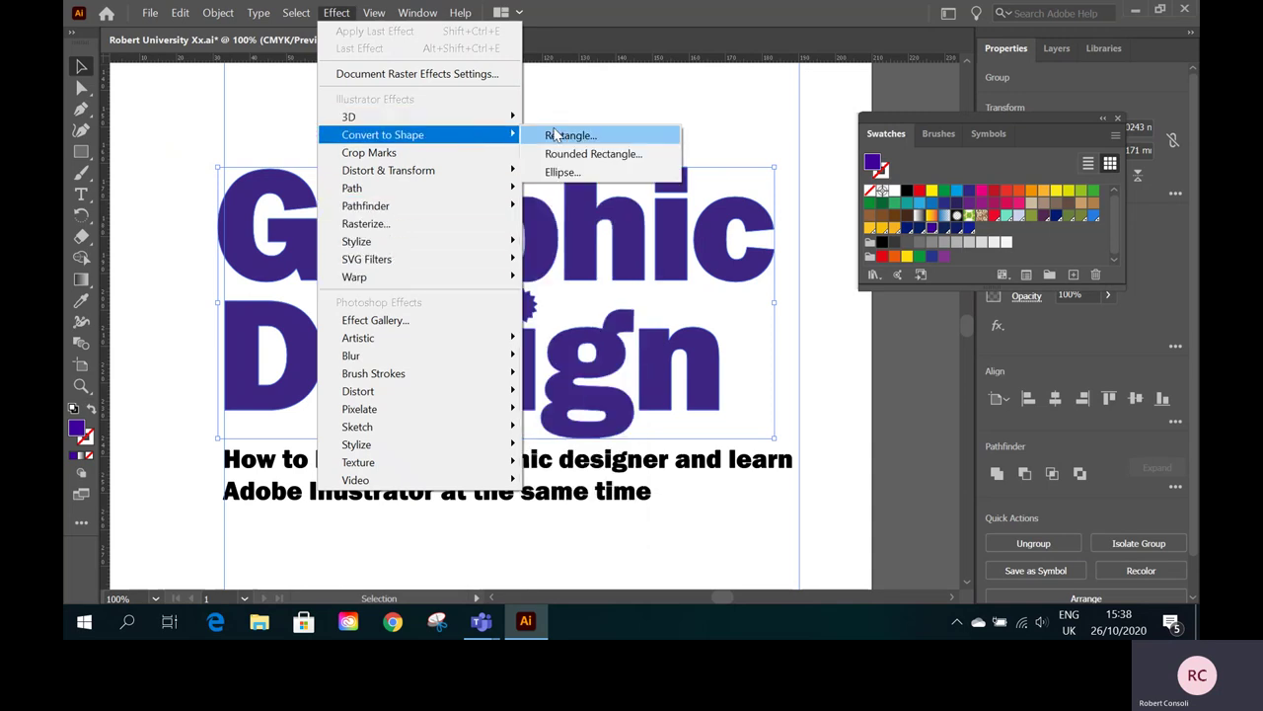
pyautogui.click(650, 93)
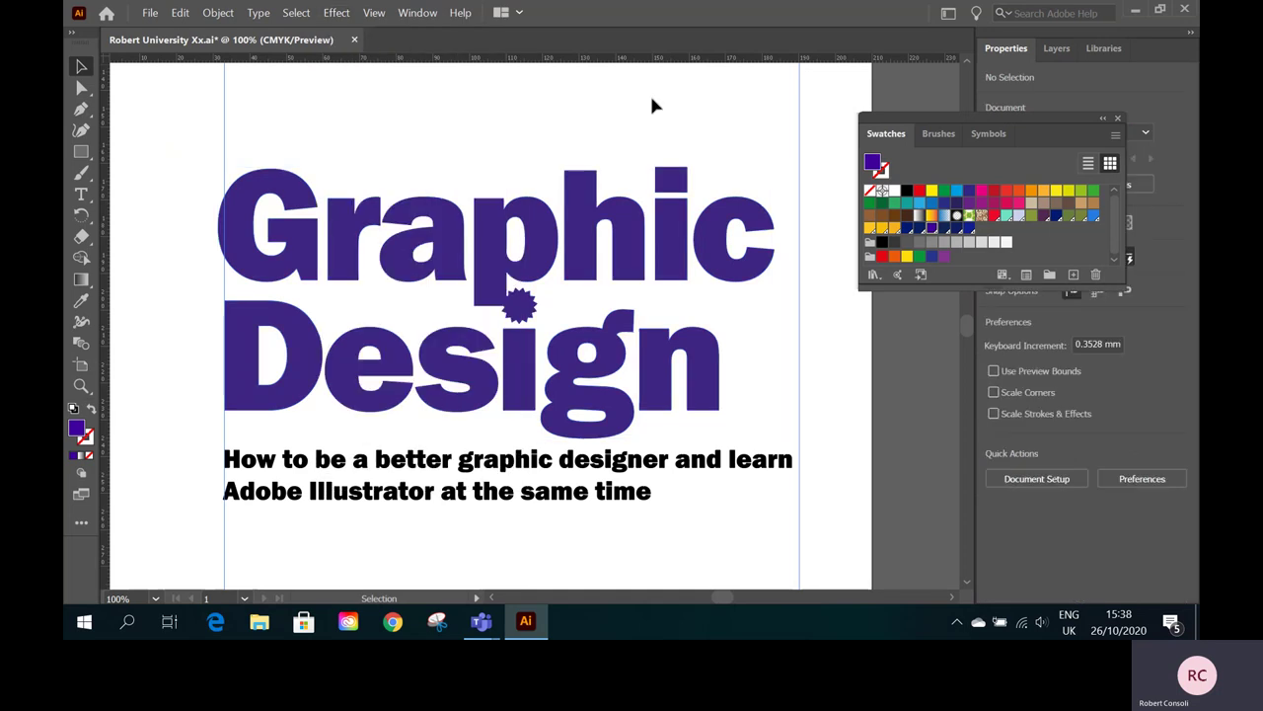
pyautogui.click(374, 12)
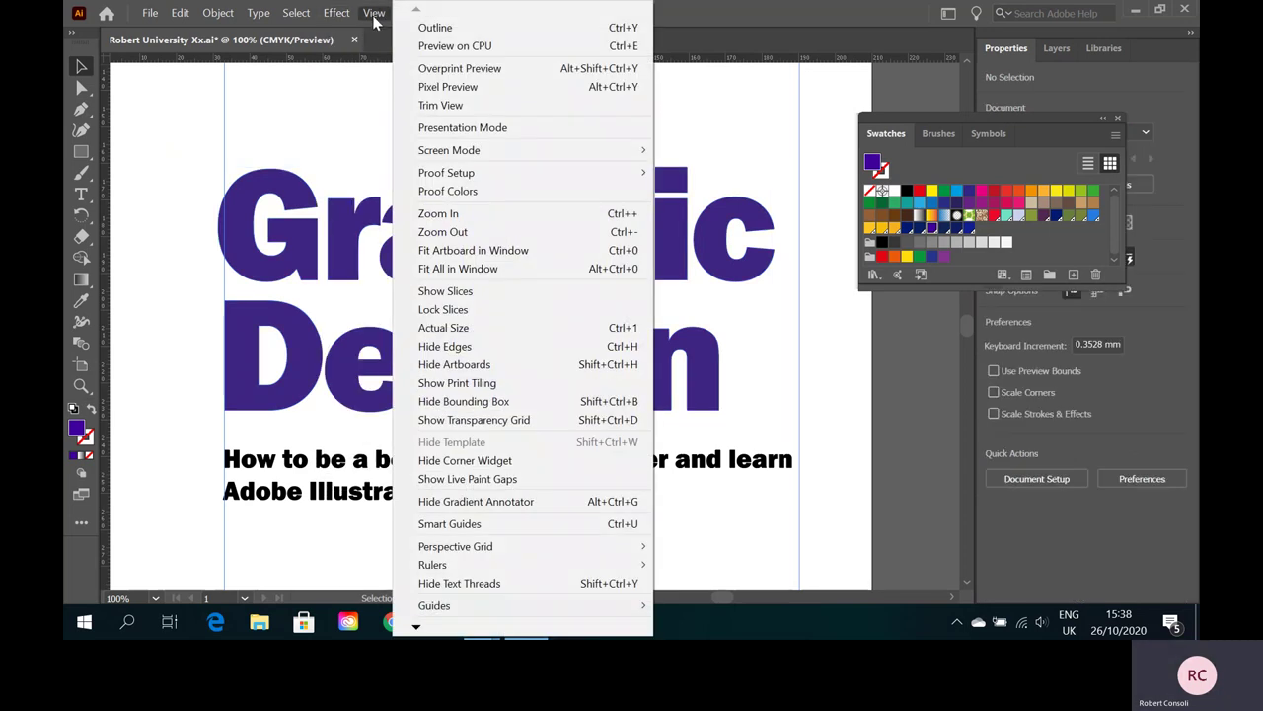
pyautogui.moveTo(347, 17)
pyautogui.moveTo(403, 13)
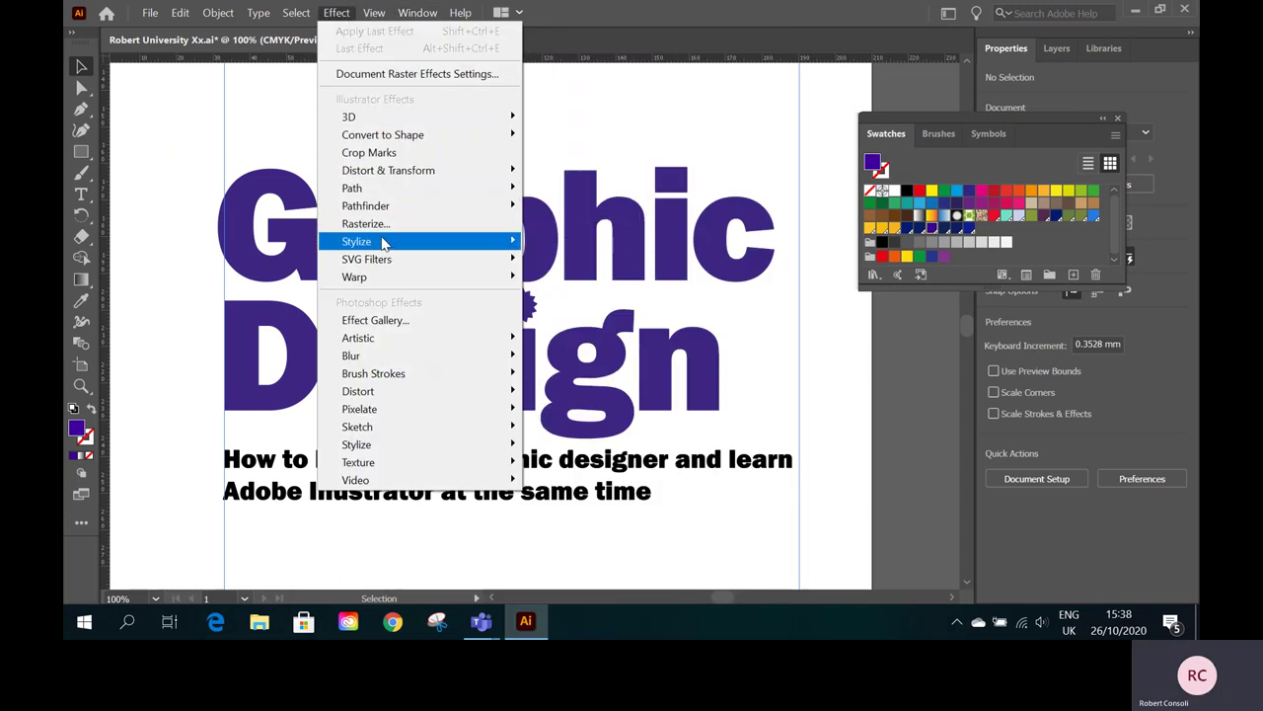
pyautogui.moveTo(383, 244)
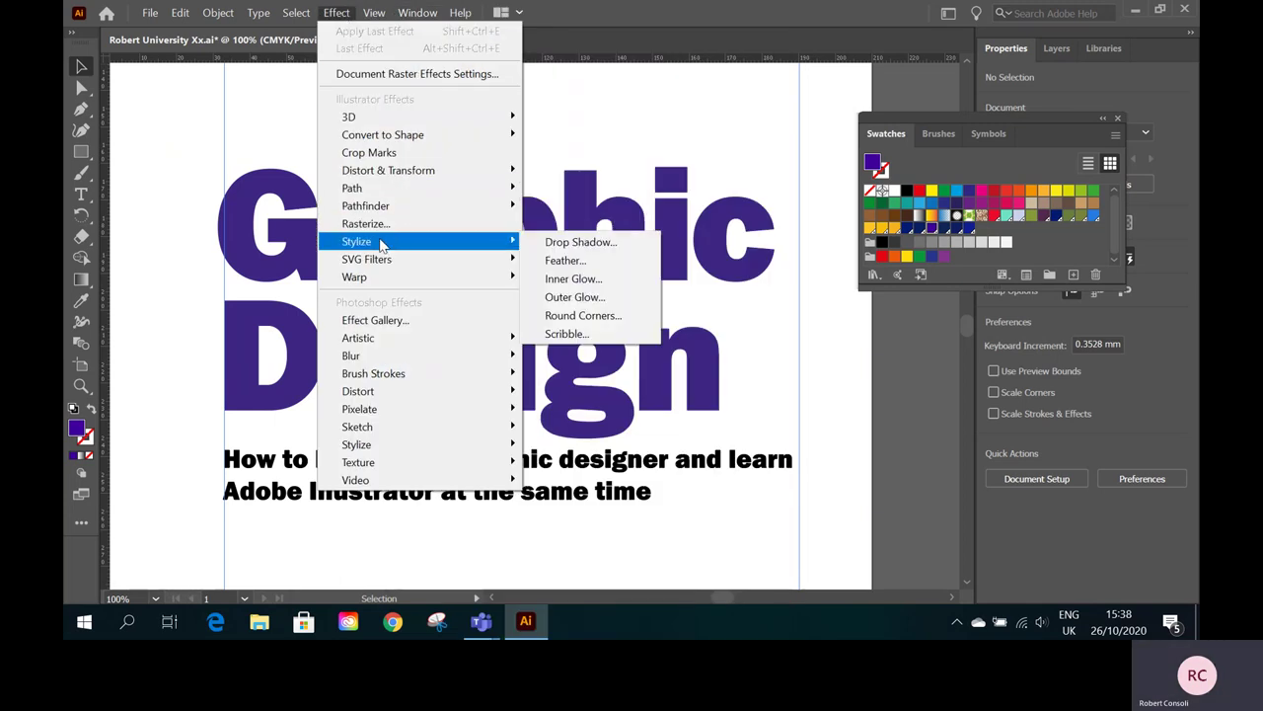
# - Confirm Drop Shadow at Multiply, 75% opacity, 2.469 mm offsets, 1.764 mm blur; then select the heading group
pyautogui.click(598, 245)
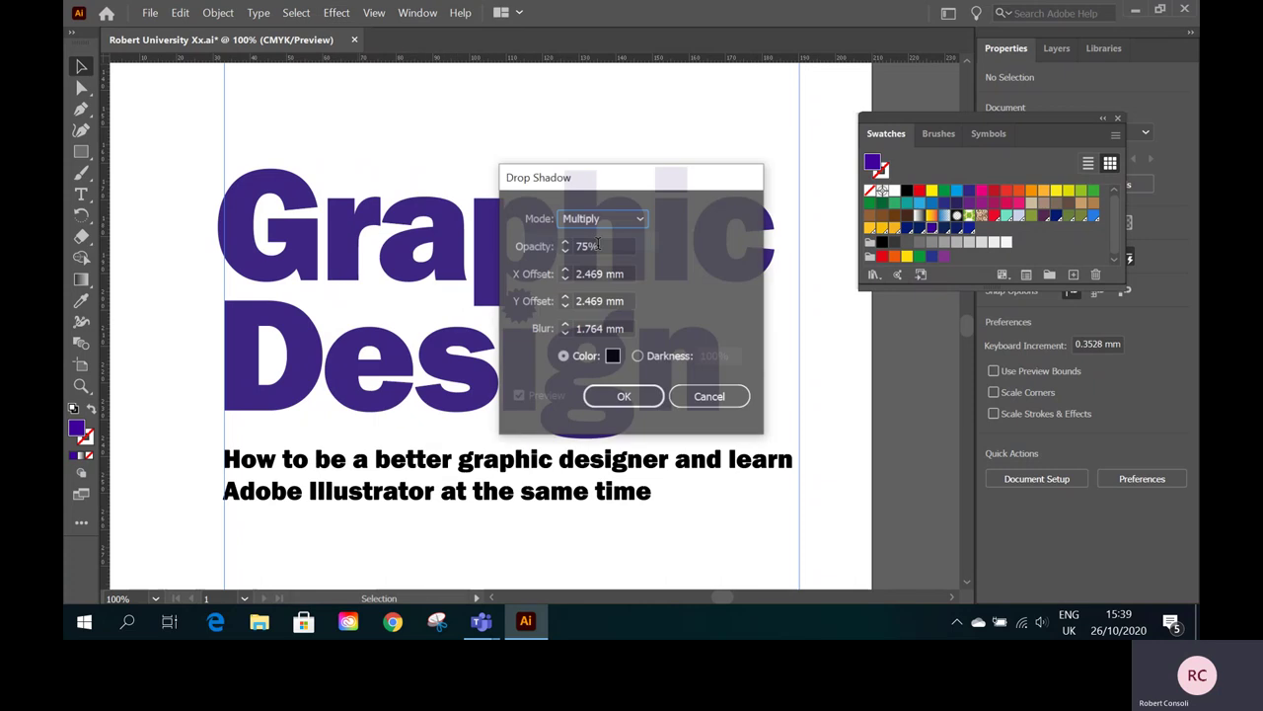
pyautogui.moveTo(671, 176); pyautogui.dragTo(869, 94)
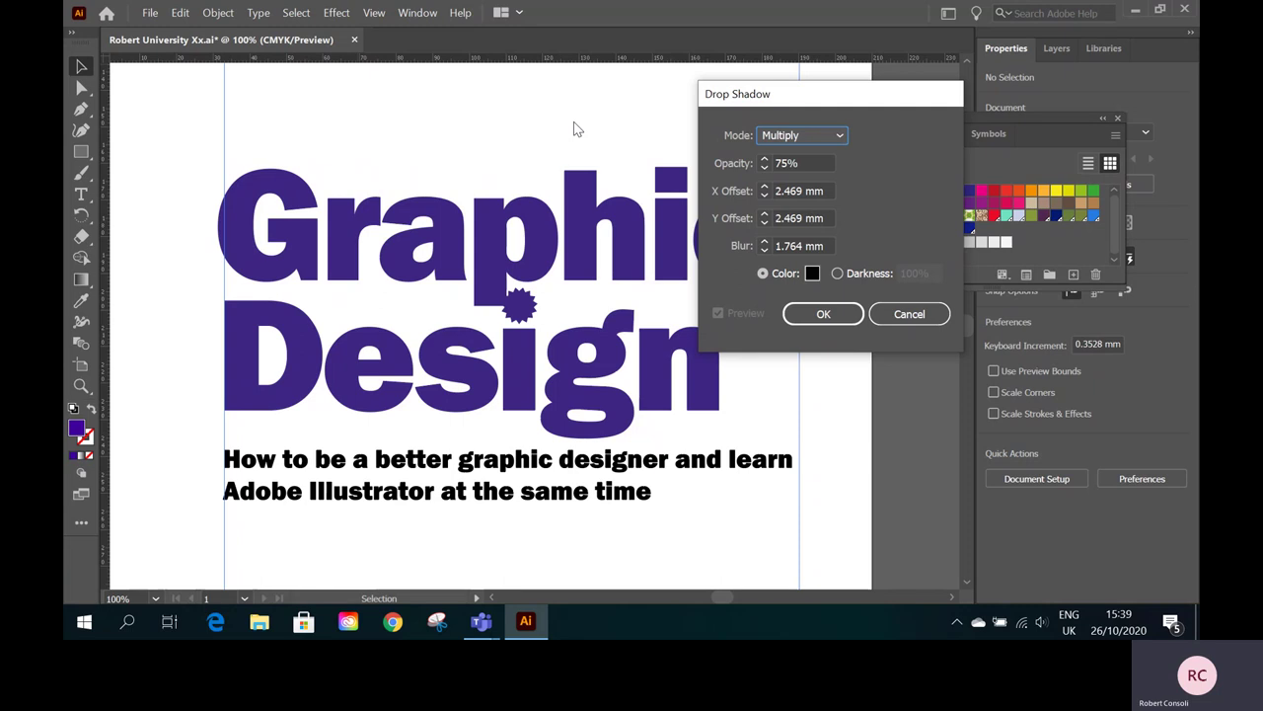
pyautogui.click(823, 314)
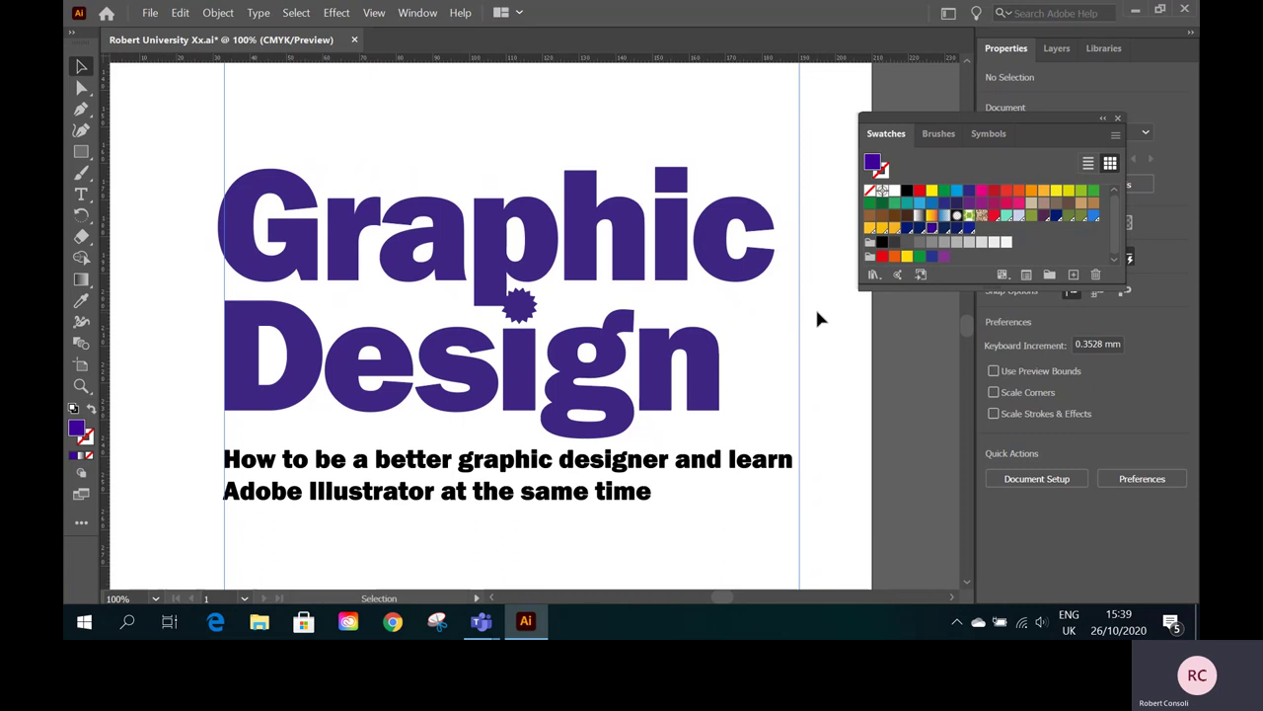
pyautogui.click(711, 269)
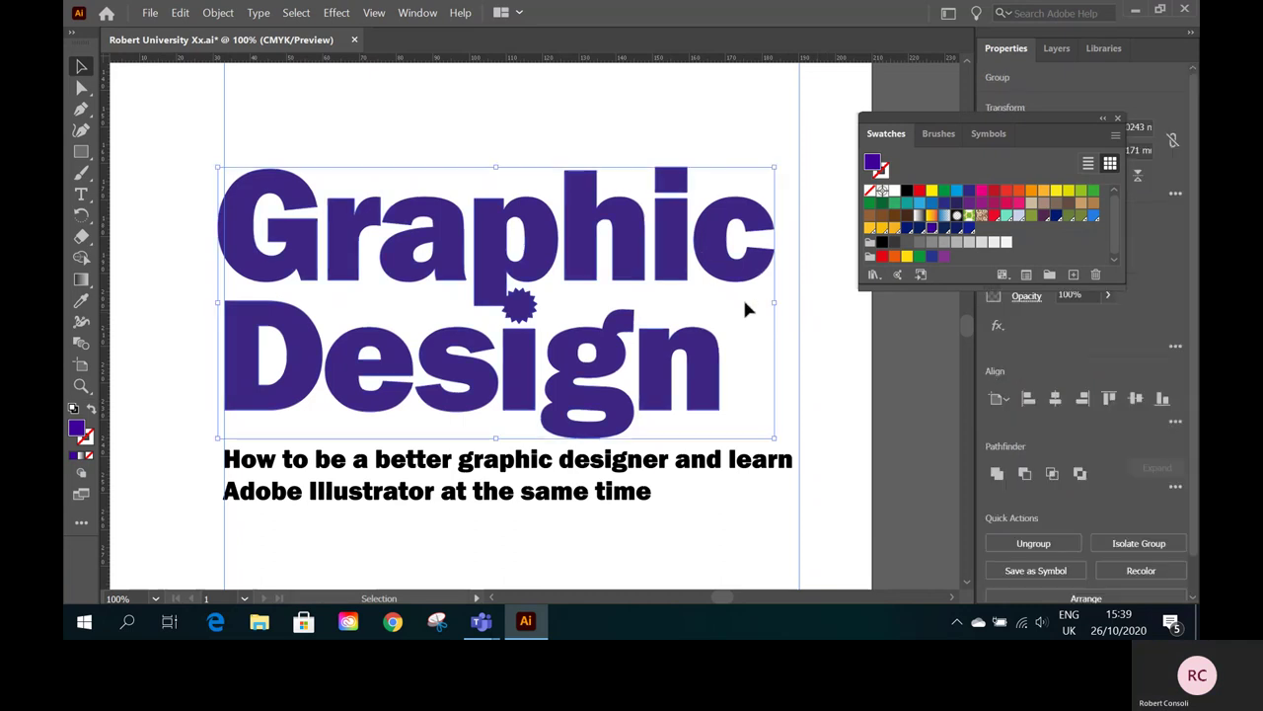
# - Add a black Multiply drop shadow at 75% opacity, 2.469 mm offsets, 1.764 mm blur to the heading
pyautogui.click(376, 15)
pyautogui.moveTo(340, 16)
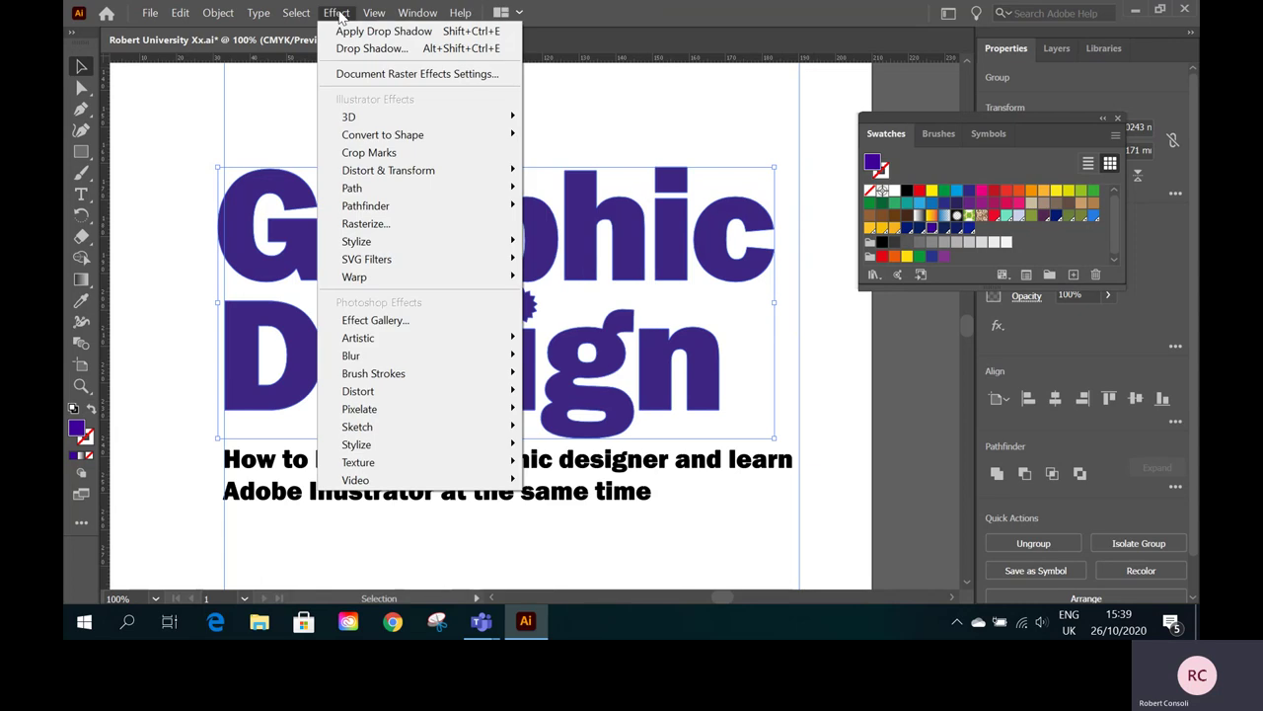
pyautogui.moveTo(420, 247)
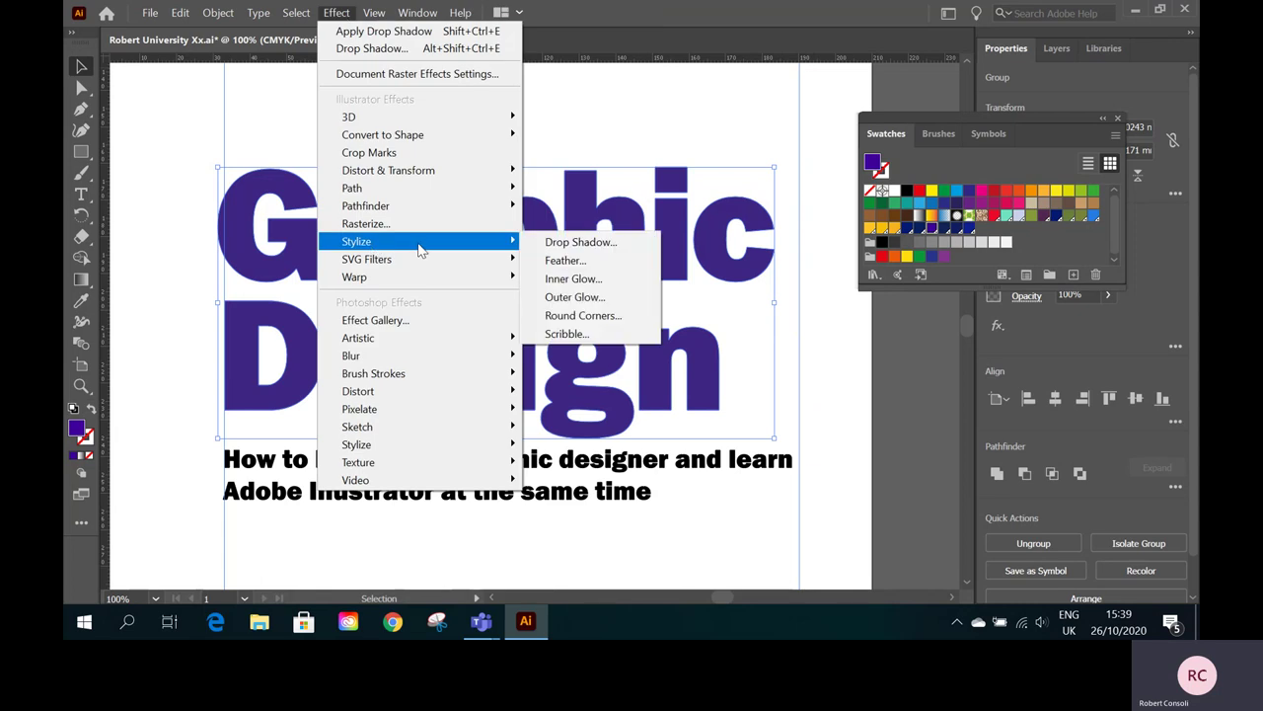
pyautogui.click(596, 247)
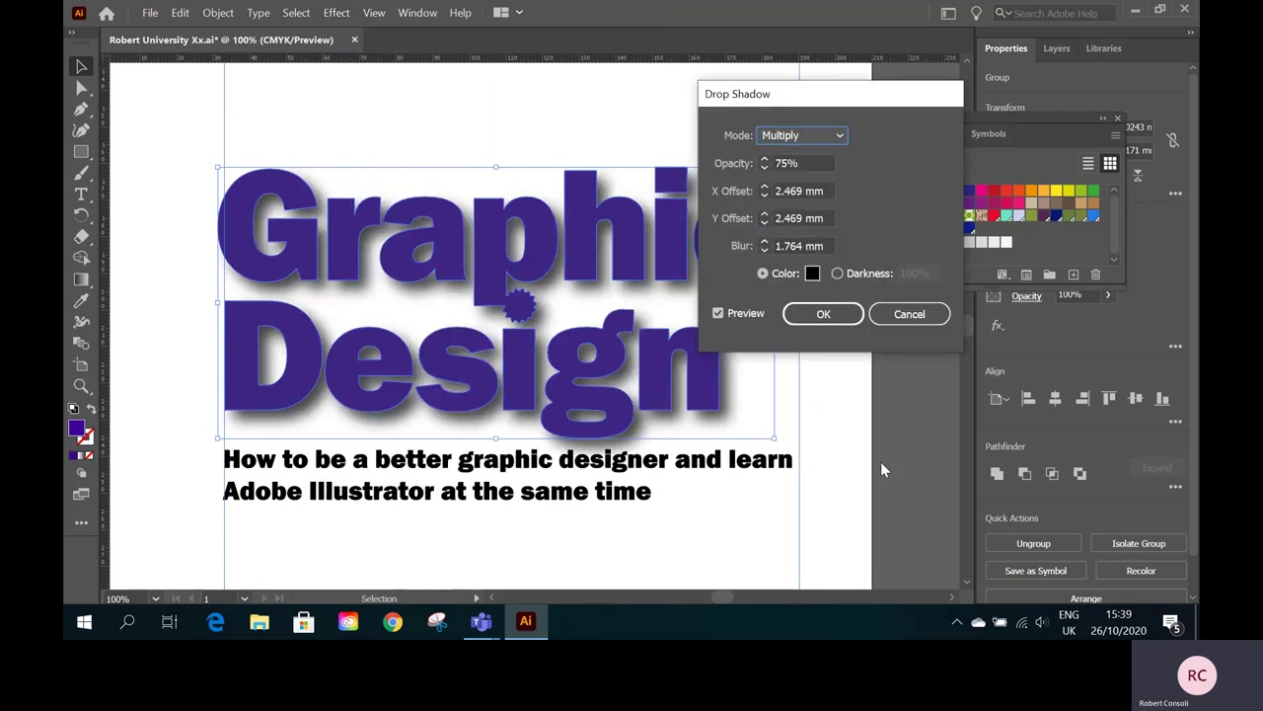
pyautogui.moveTo(891, 94); pyautogui.dragTo(1000, 90)
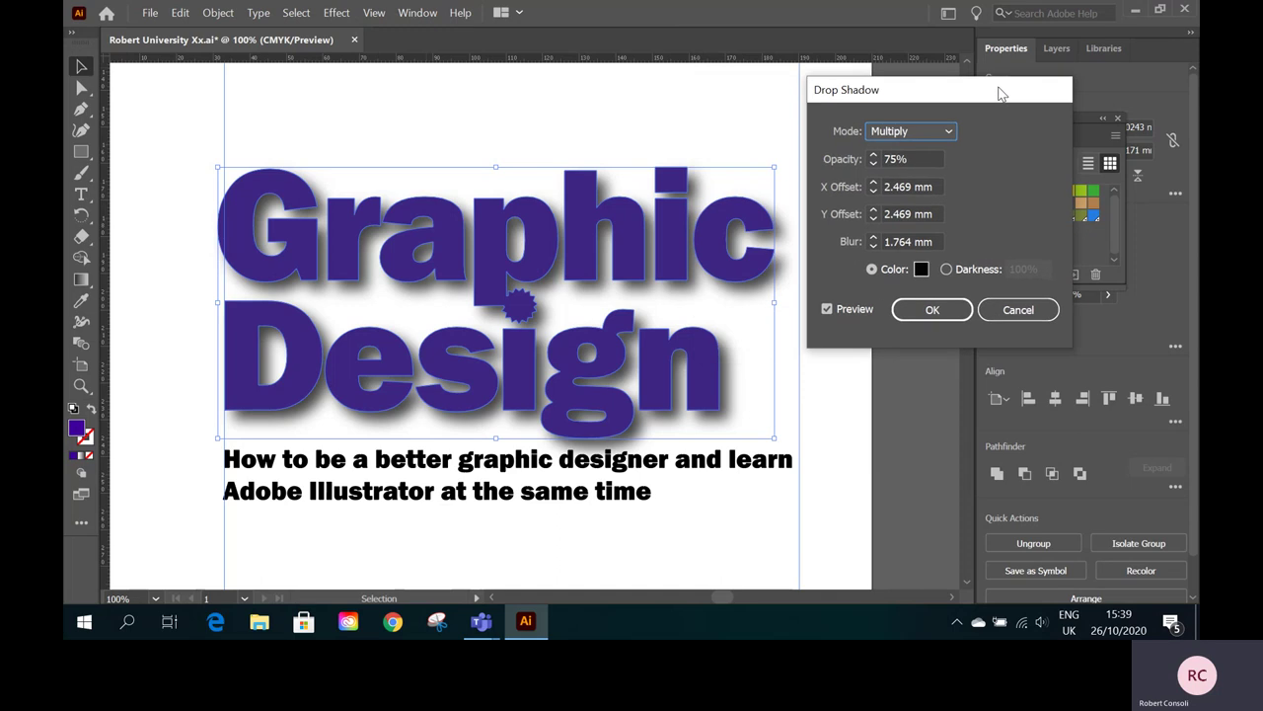
pyautogui.click(932, 309)
pyautogui.click(833, 410)
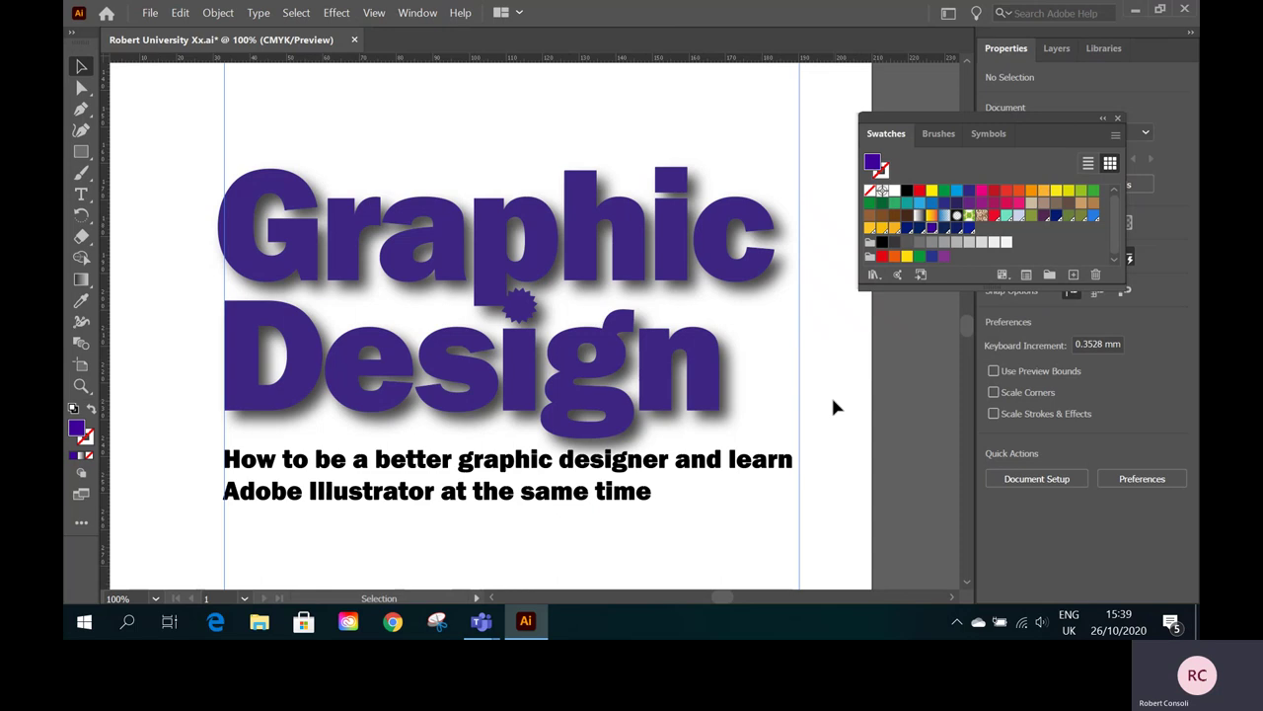
# - Fill the Graphic Design headline white, then select it together with its subtitle
pyautogui.click(665, 249)
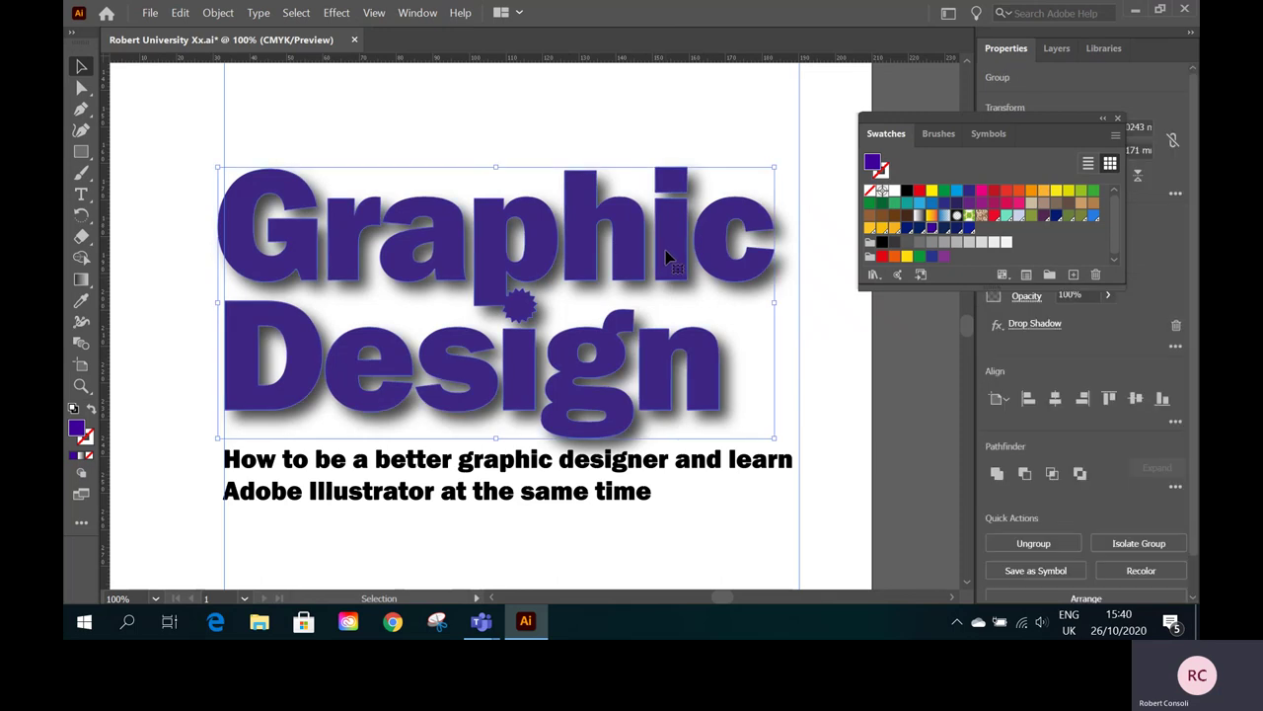
pyautogui.click(894, 190)
pyautogui.click(829, 350)
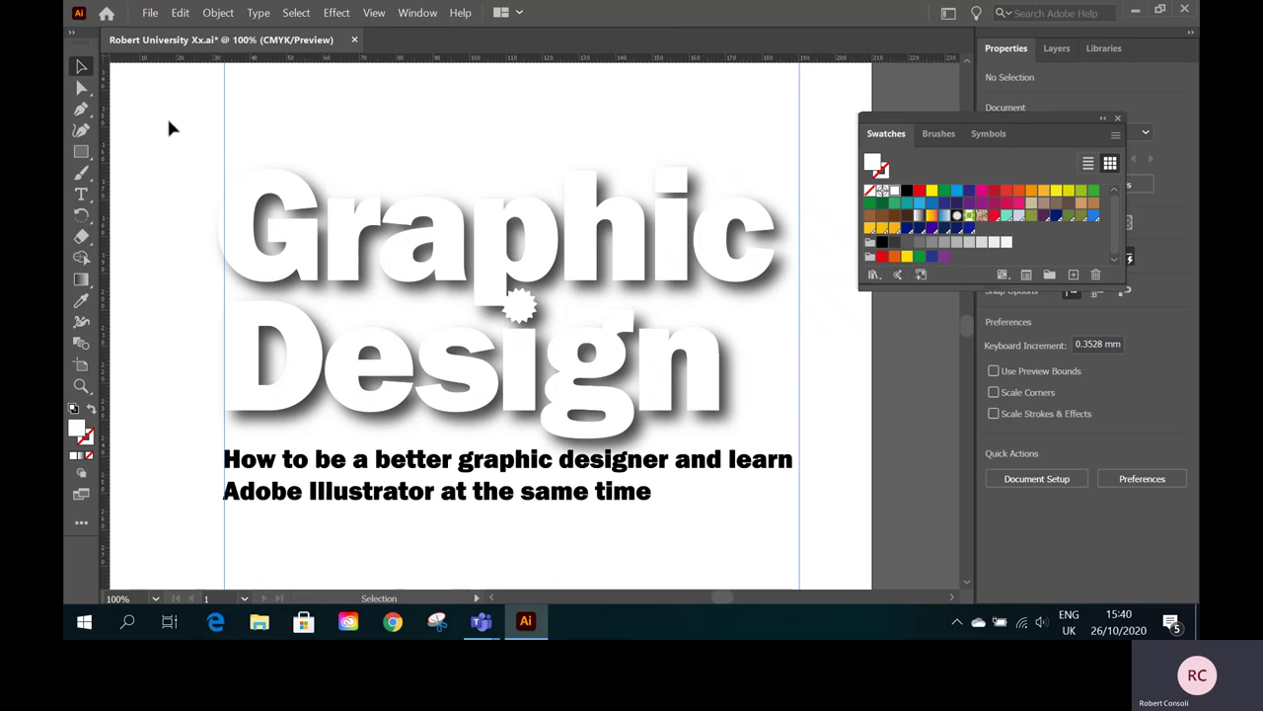
pyautogui.moveTo(168, 120); pyautogui.dragTo(836, 533)
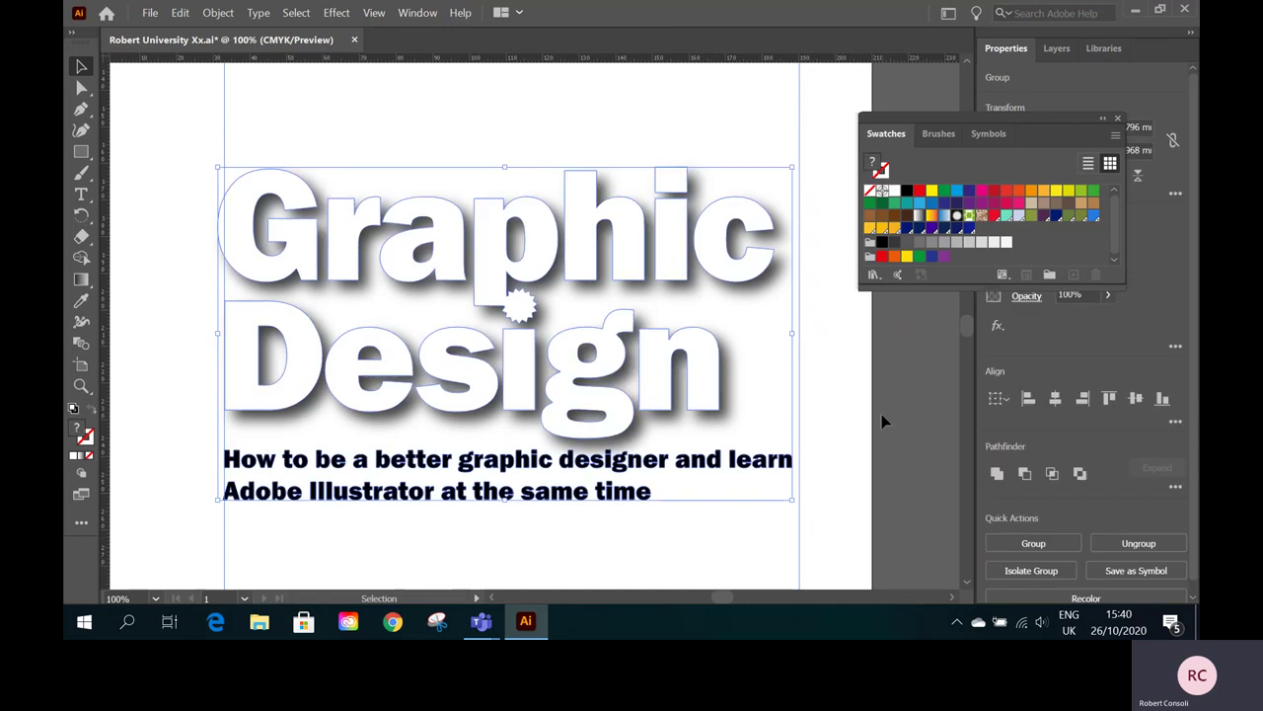
# - Paste a copy of the white headline and subtitle and move it below the artboard's bottom edge
pyautogui.press('a')
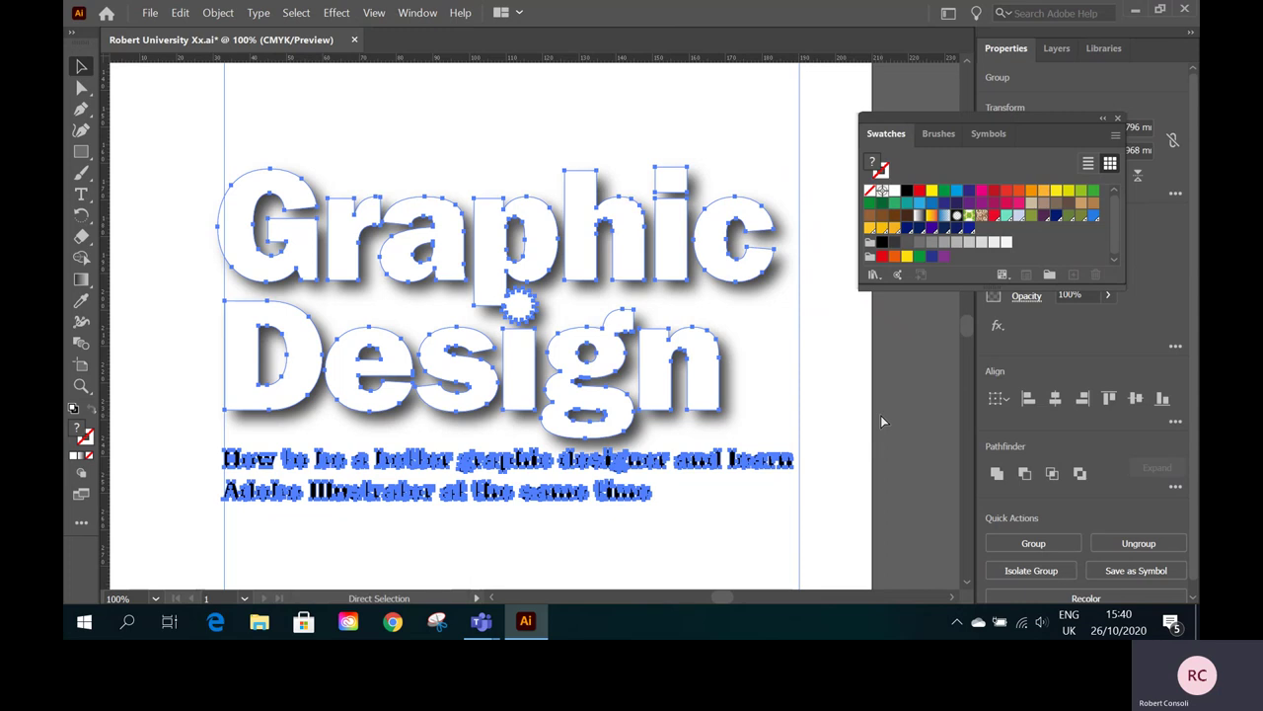
pyautogui.press('v')
pyautogui.hotkey('ctrl', 'v')
pyautogui.moveTo(580, 225); pyautogui.dragTo(623, 562)
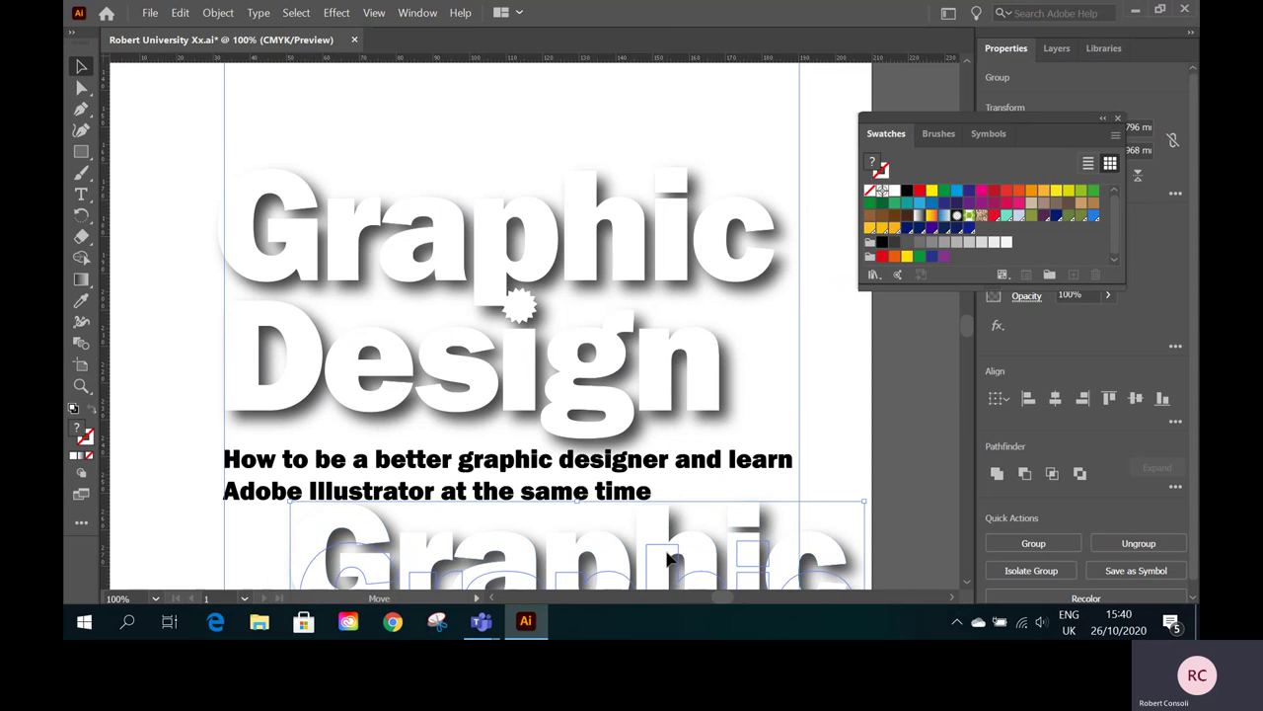
pyautogui.moveTo(658, 520); pyautogui.dragTo(668, 560)
pyautogui.hotkey('shift', 'Down')
pyautogui.hotkey('shift', 'Down')
pyautogui.hotkey('shift', 'Down')
pyautogui.hotkey('shift', 'Down')
pyautogui.hotkey('shift', 'Down')
pyautogui.hotkey('shift', 'Down')
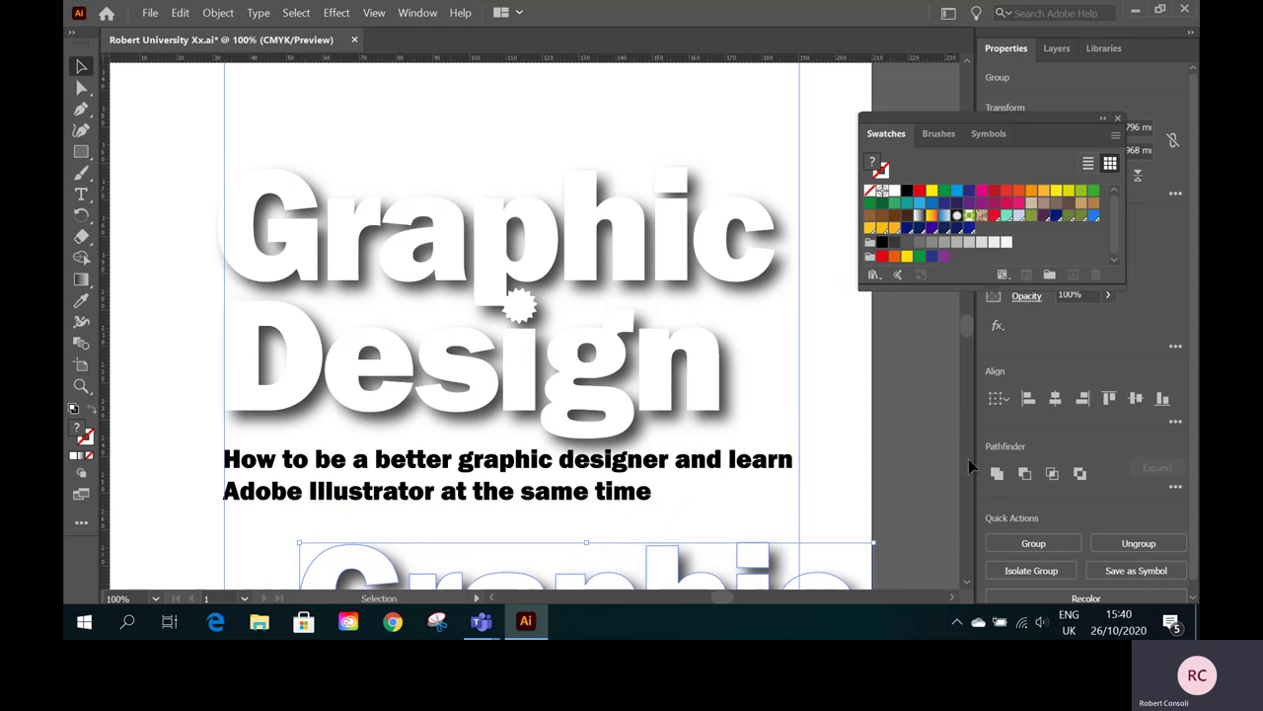
pyautogui.hotkey('shift', 'Down')
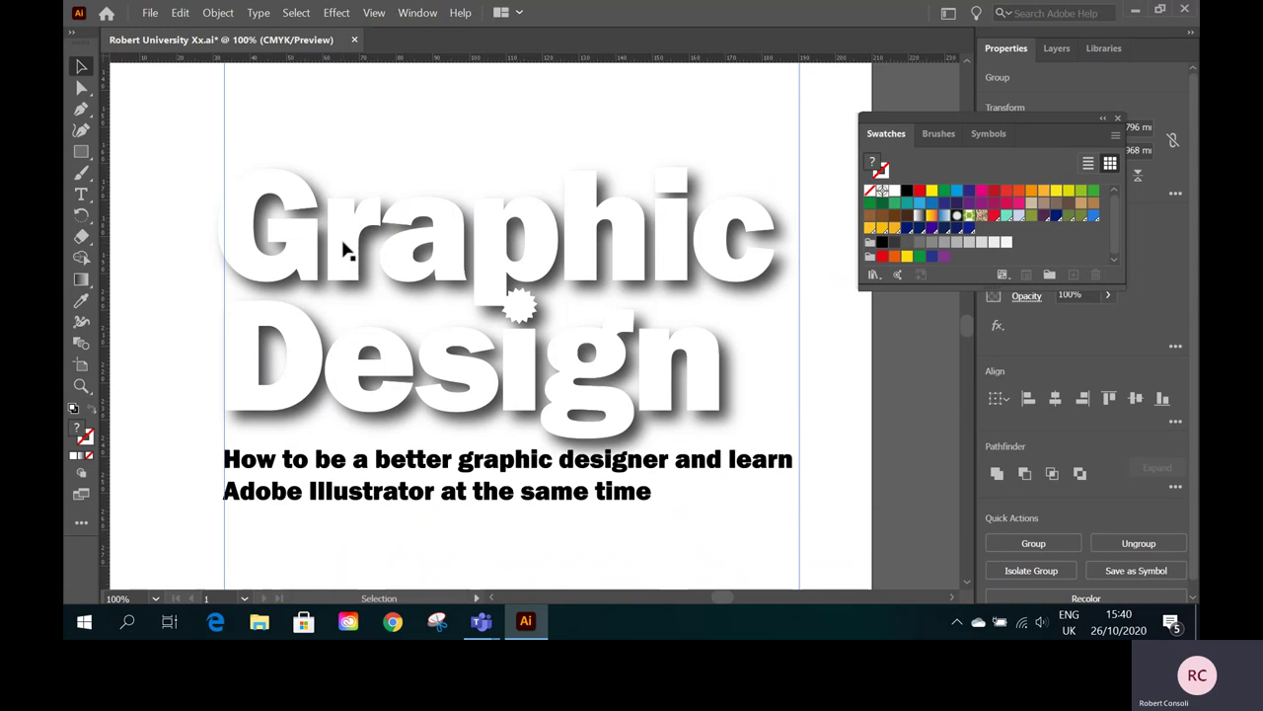
# - Fill the Graphic Design headline with the light grey swatch and deselect it
pyautogui.click(735, 275)
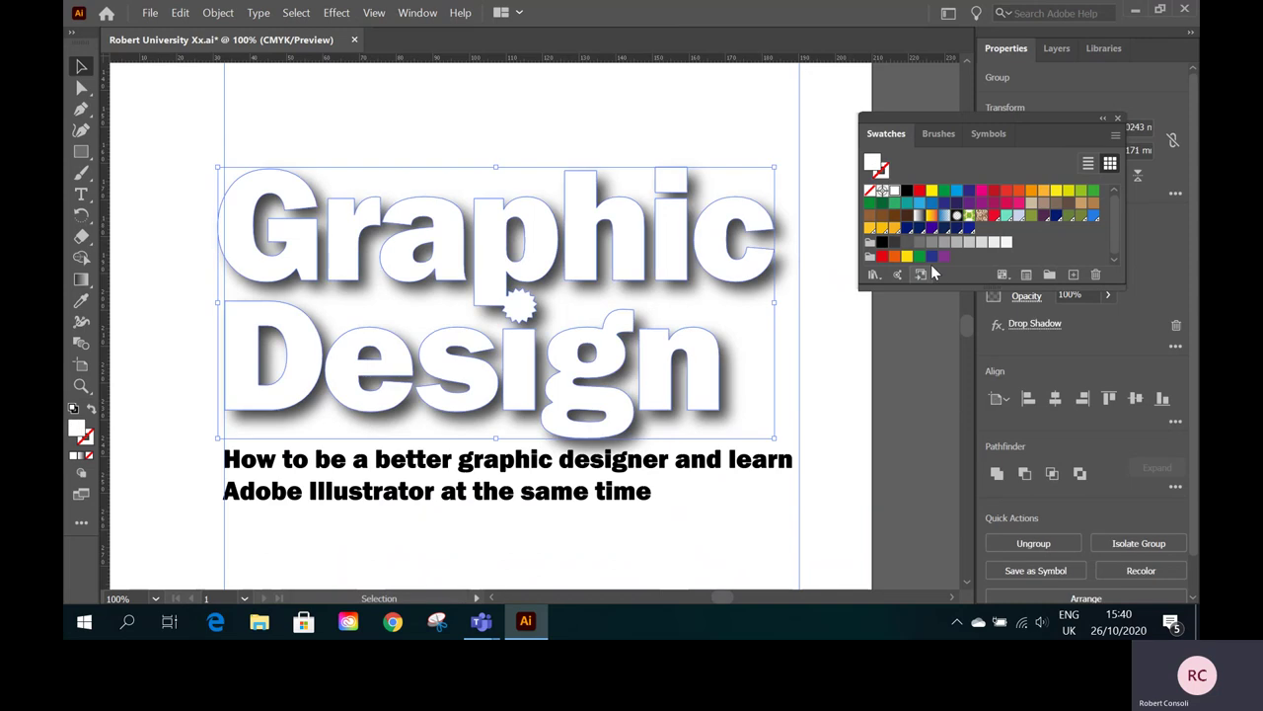
pyautogui.click(969, 243)
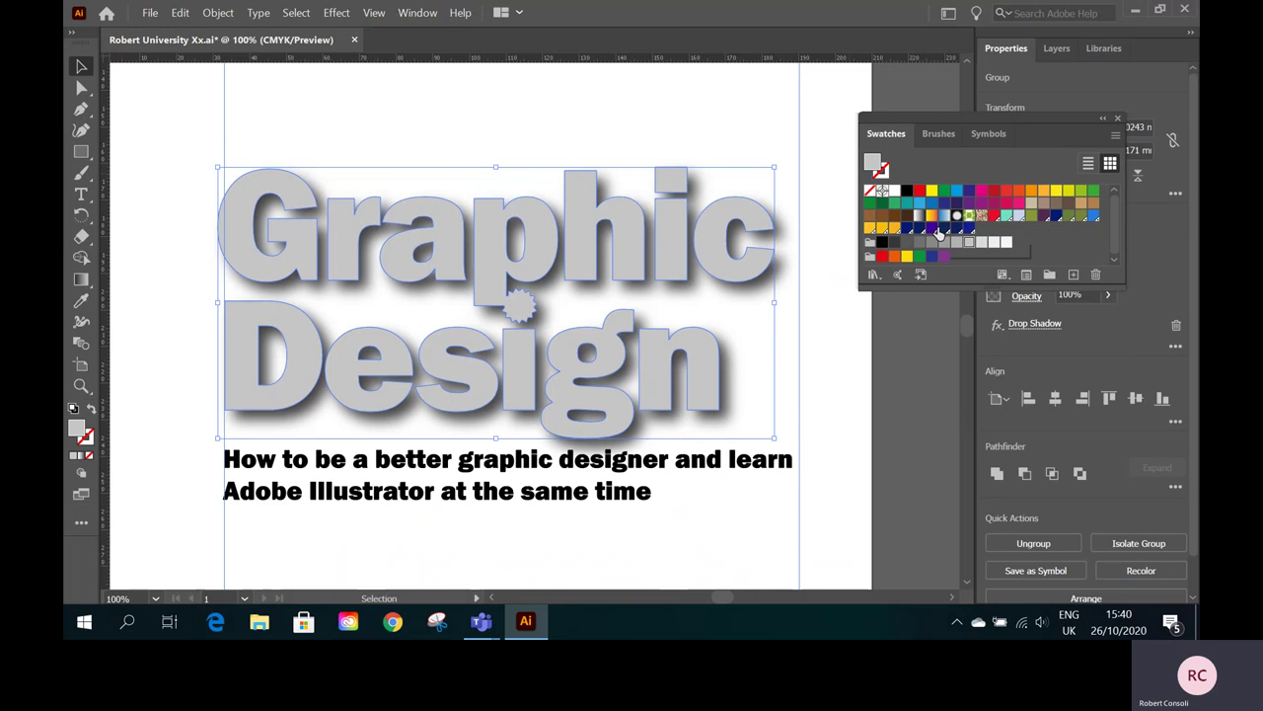
pyautogui.click(595, 120)
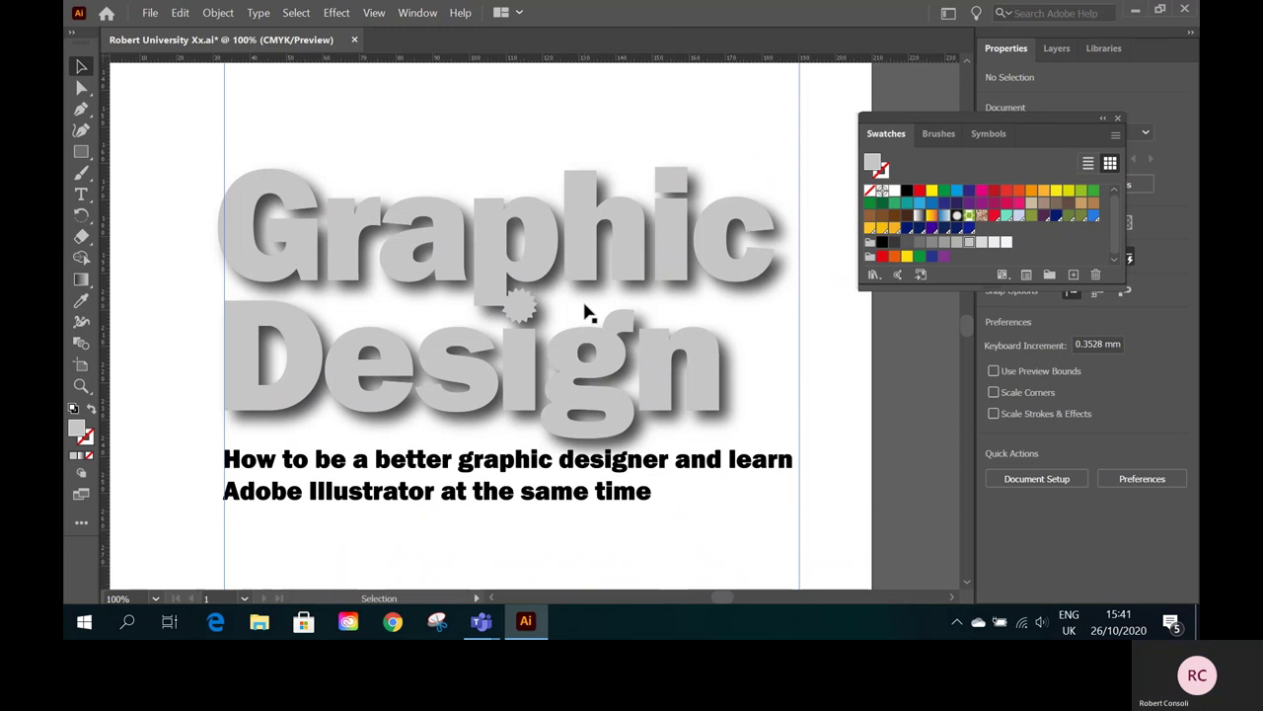
# - Try tan and then red fills on the Graphic Design headline
pyautogui.click(586, 254)
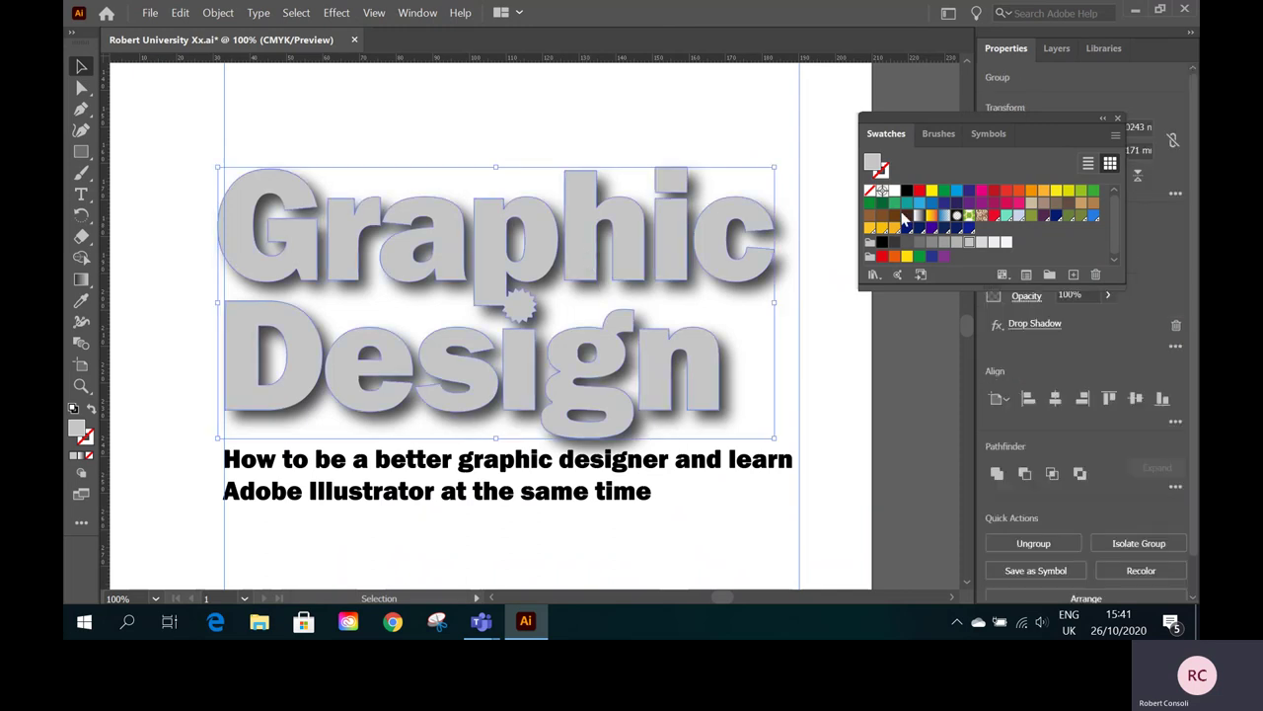
pyautogui.click(1031, 205)
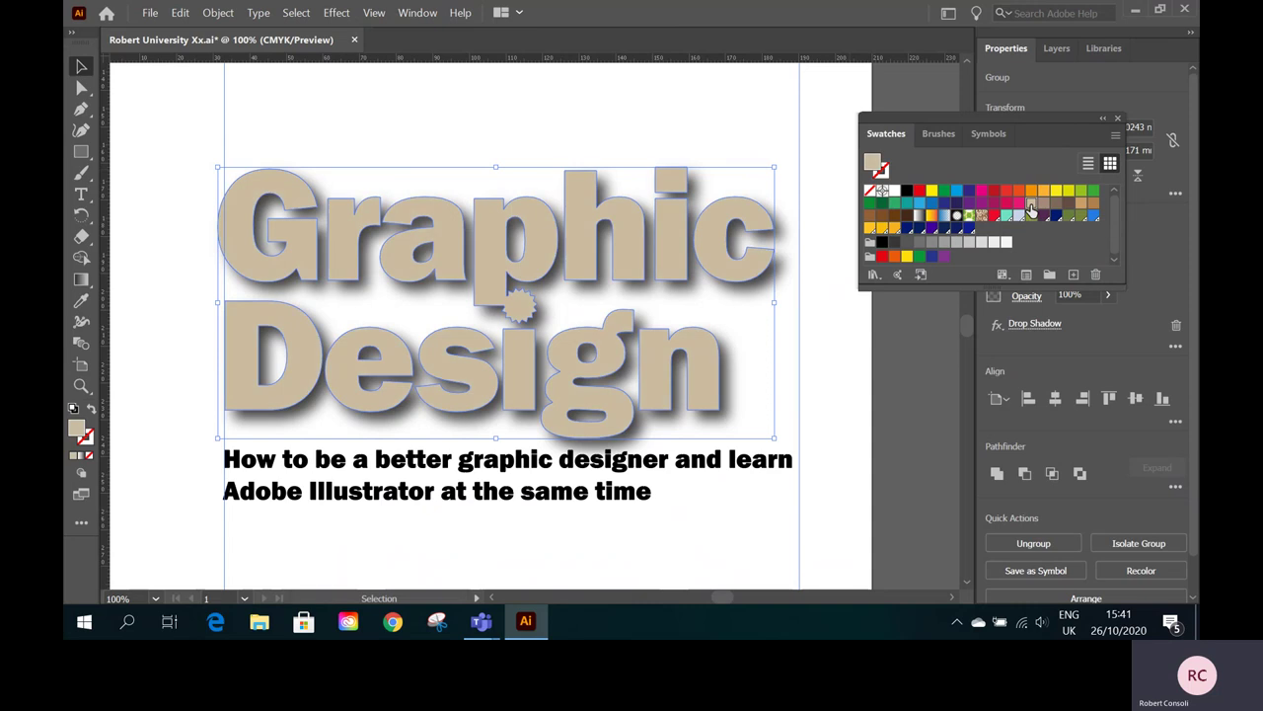
pyautogui.click(832, 365)
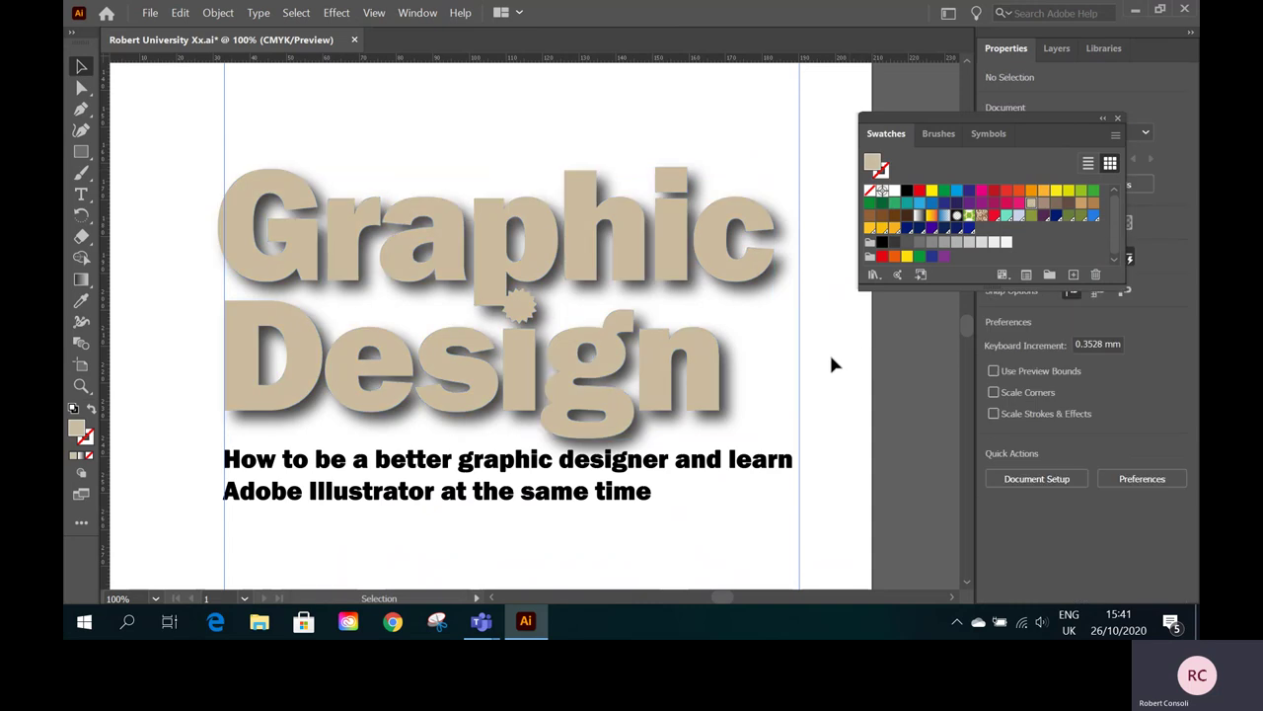
pyautogui.click(729, 275)
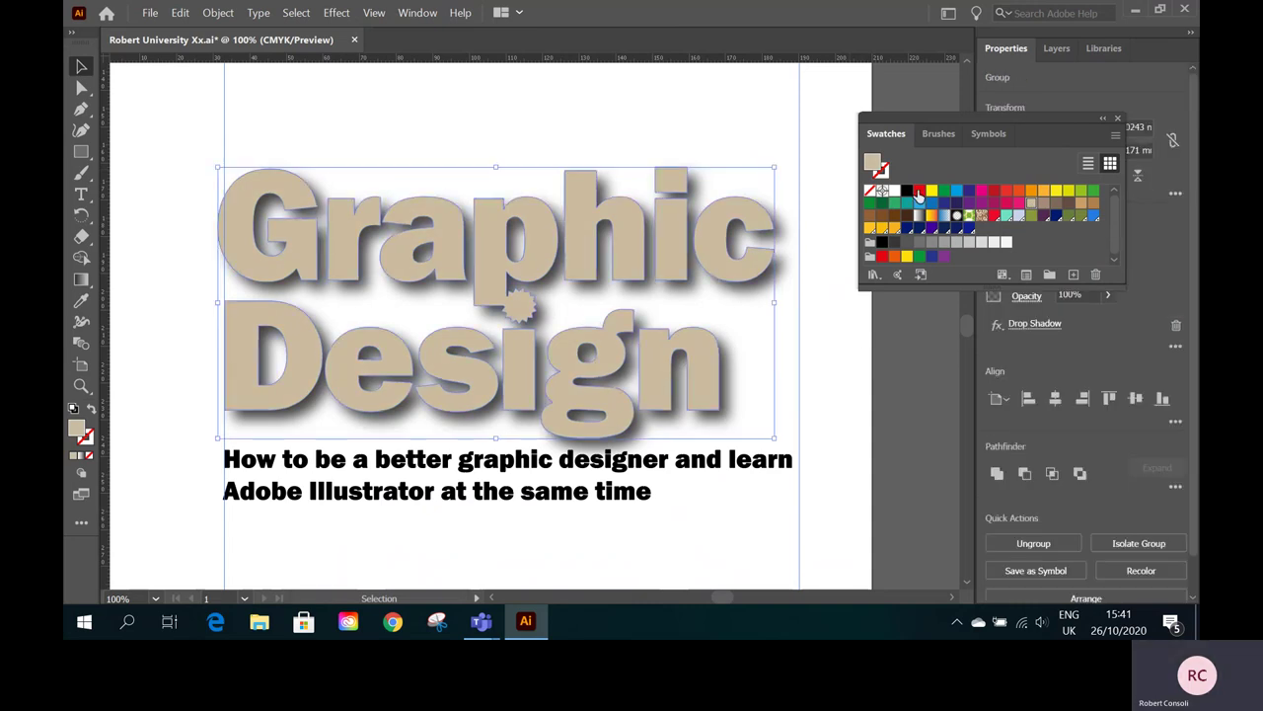
pyautogui.click(918, 190)
pyautogui.click(773, 123)
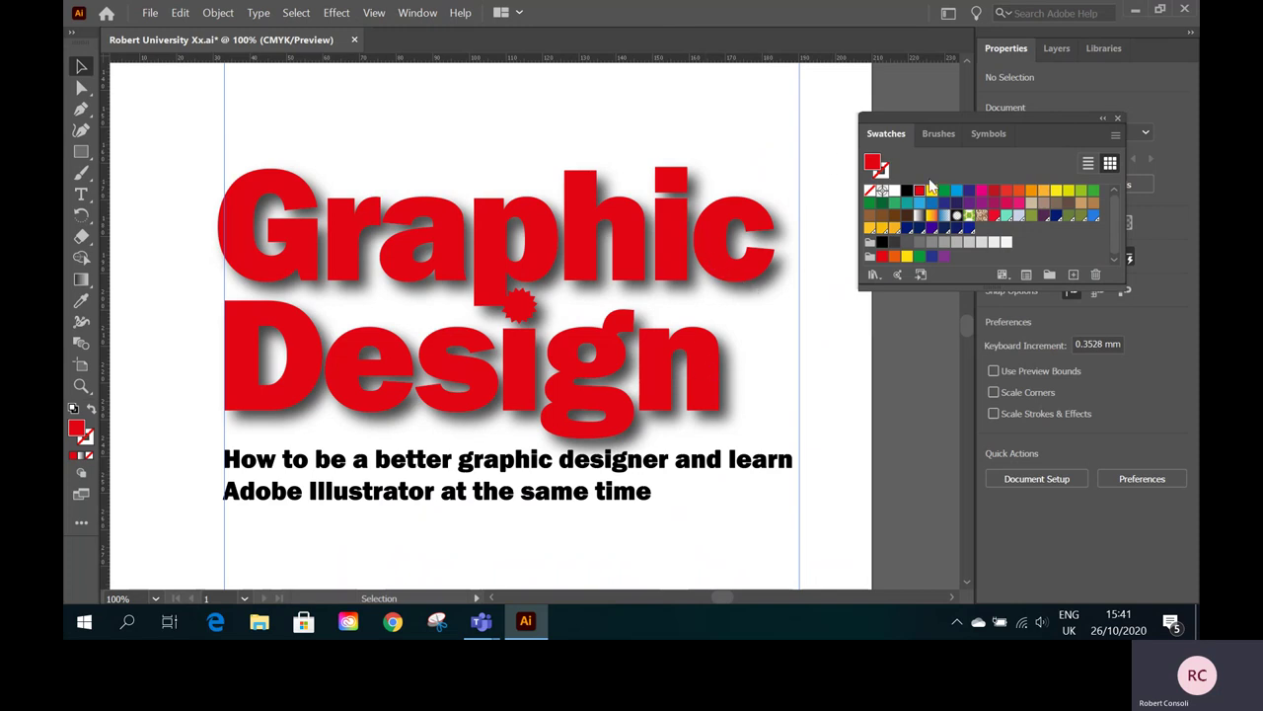
# - Fill the Graphic Design headline with the blue swatch and deselect it
pyautogui.click(707, 235)
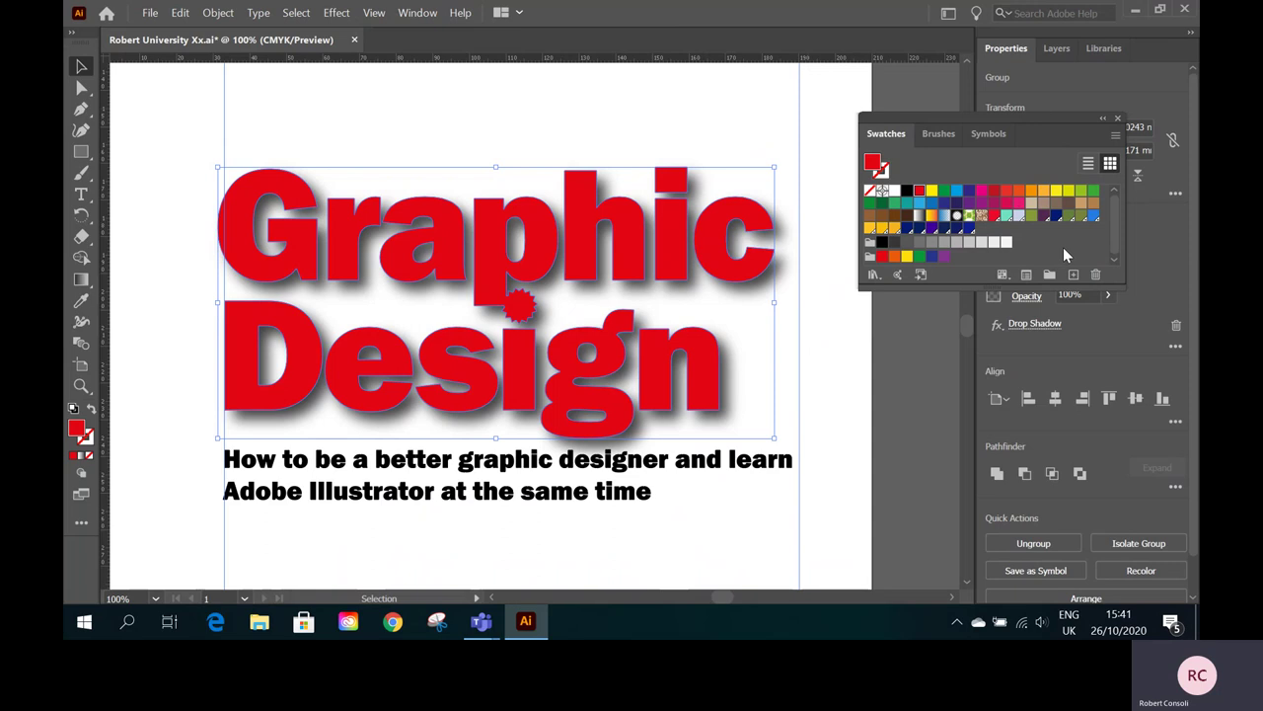
pyautogui.click(1093, 215)
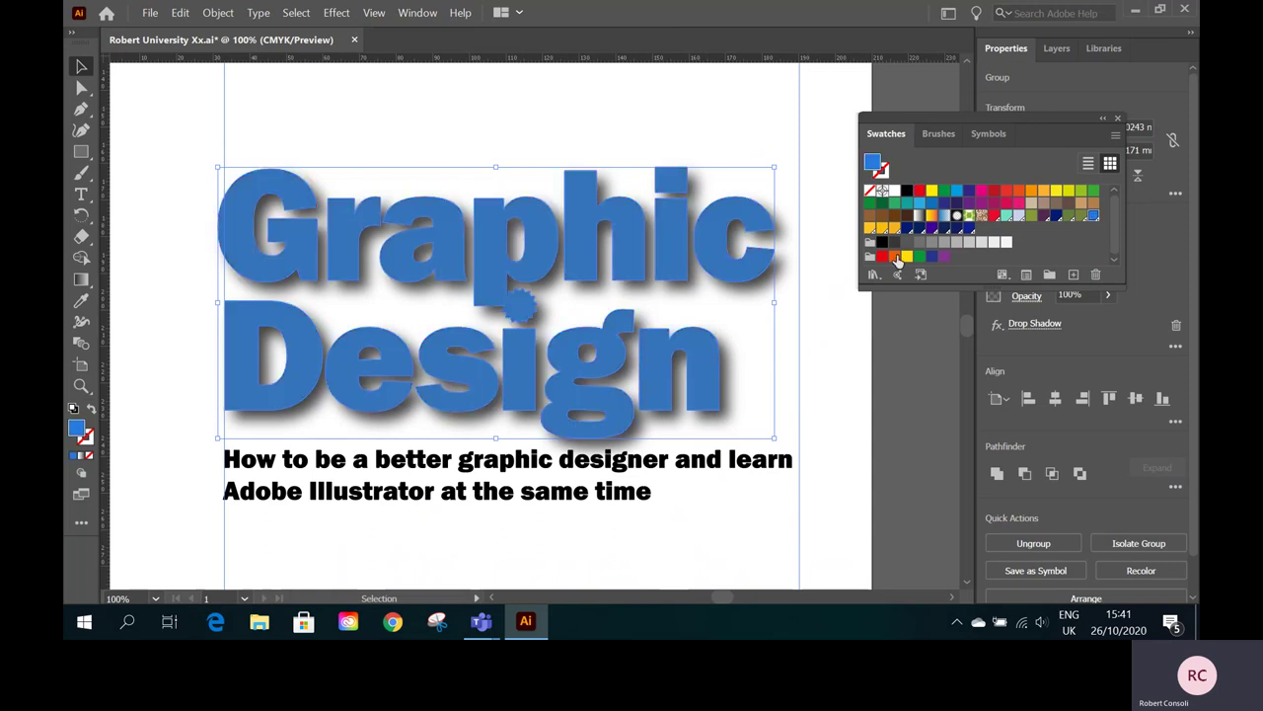
pyautogui.click(779, 115)
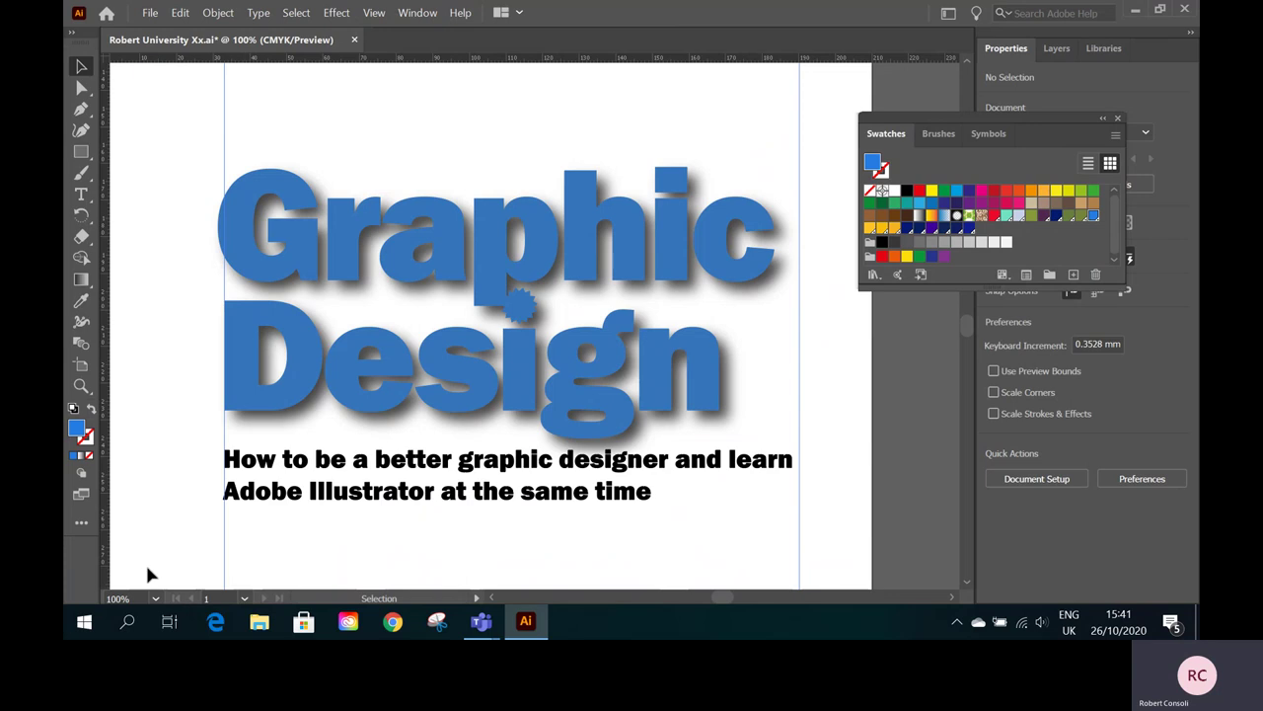
# - At 25% zoom, group the white headline with its subtitle and move it right of the artboard
pyautogui.click(155, 597)
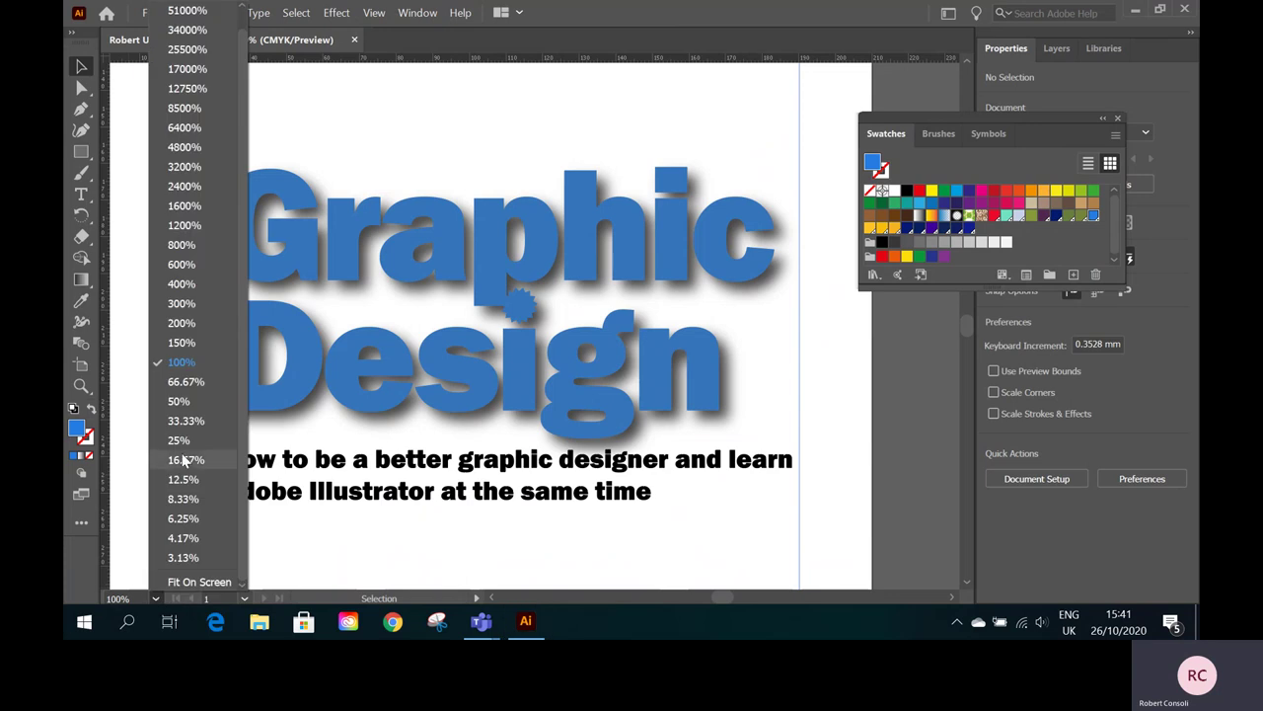
pyautogui.click(222, 439)
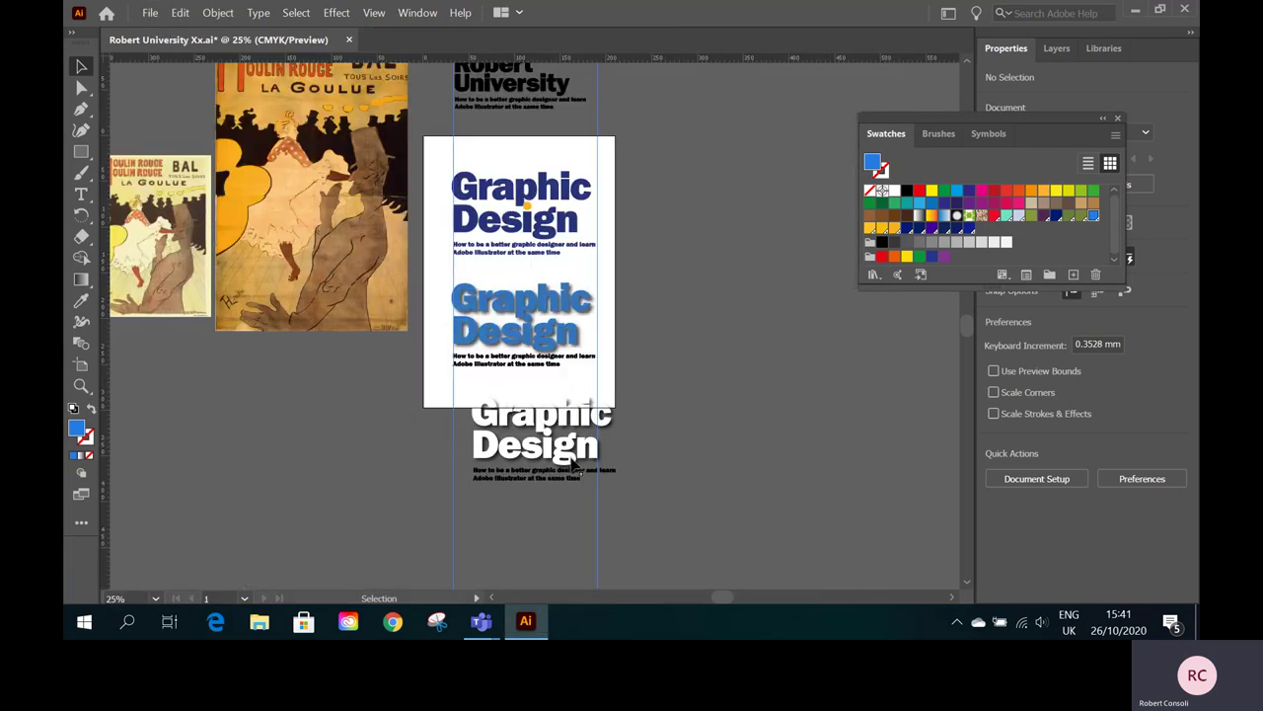
pyautogui.moveTo(570, 464); pyautogui.dragTo(685, 460)
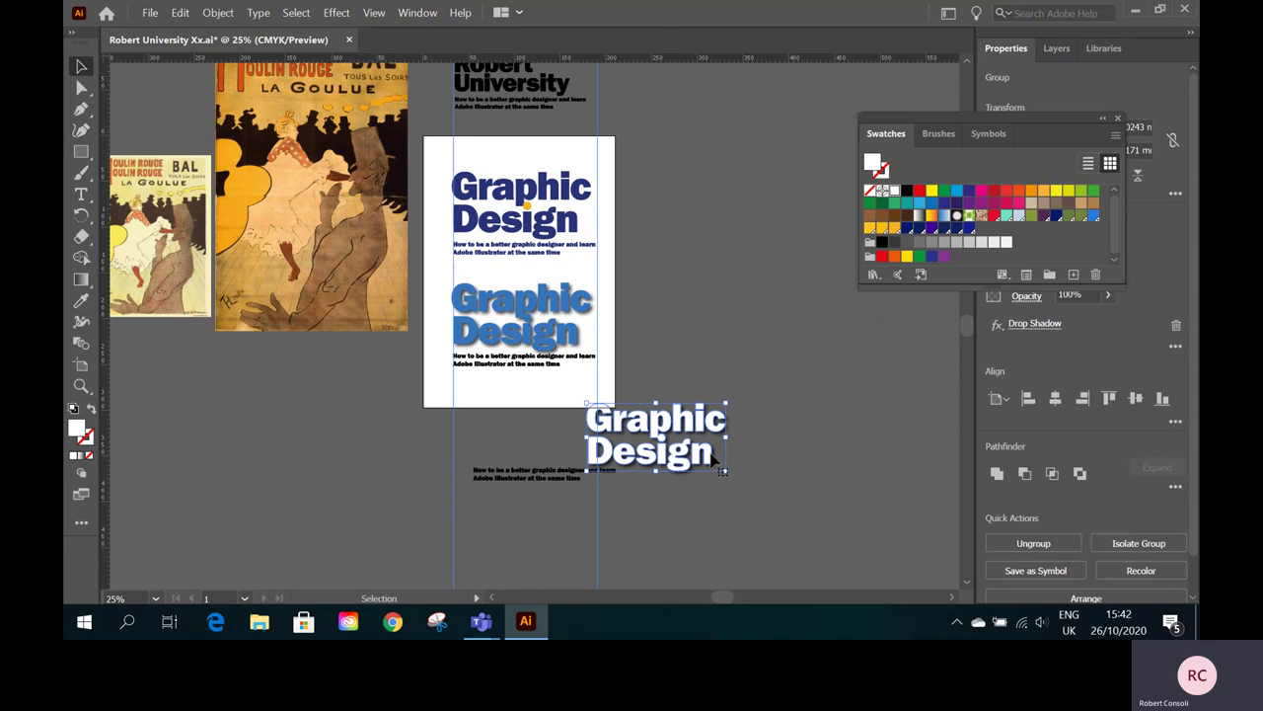
pyautogui.hotkey('ctrl', 'z')
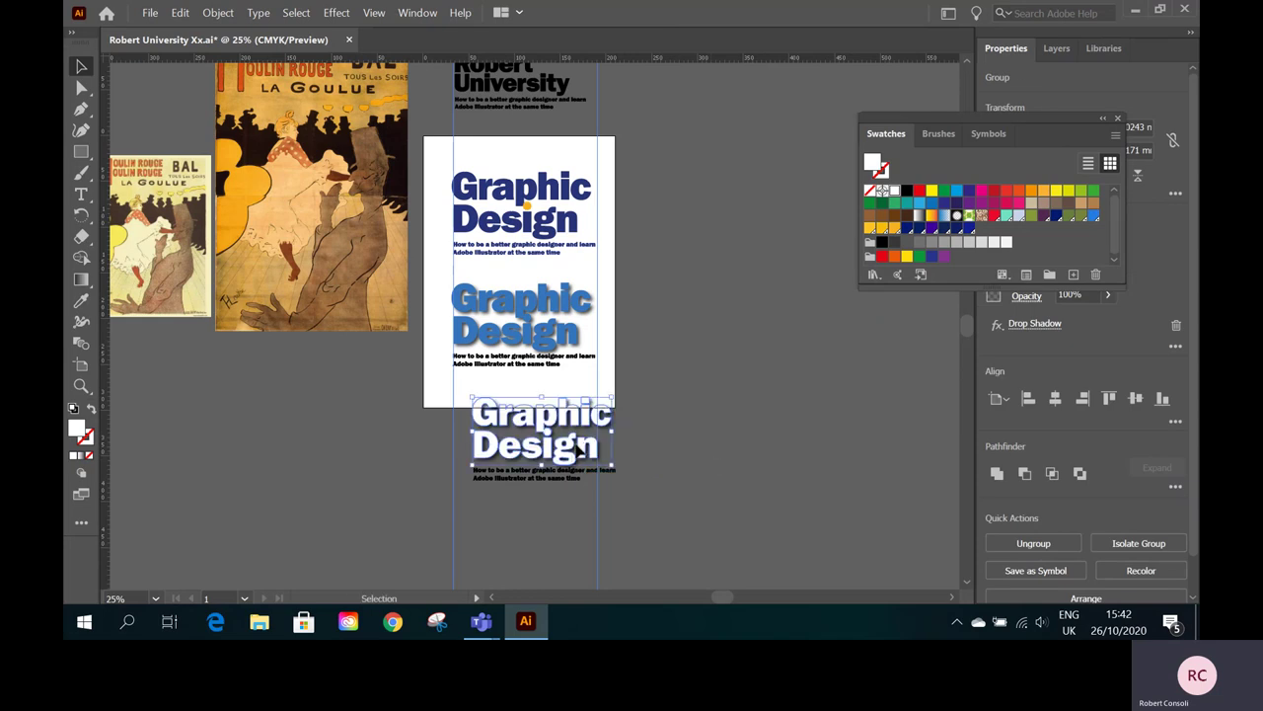
pyautogui.keyDown('shift'); pyautogui.click(590, 474); pyautogui.keyUp('shift')
pyautogui.hotkey('ctrl', 'g')
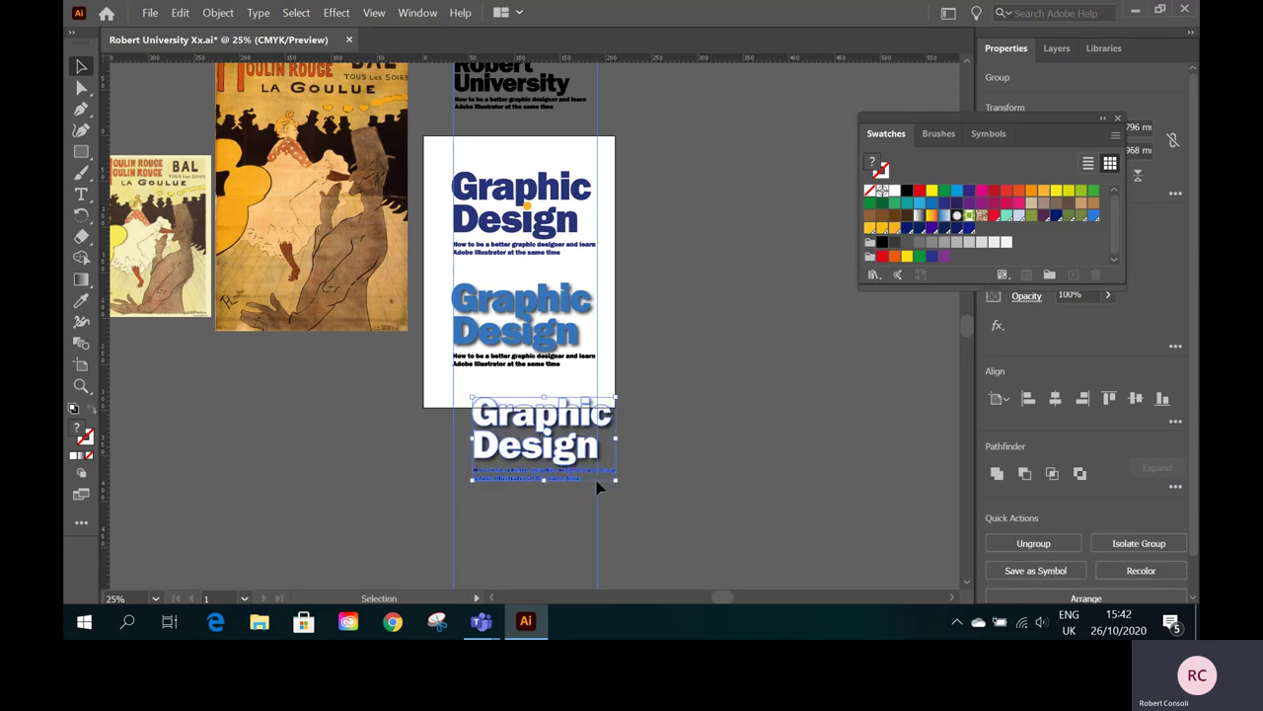
pyautogui.moveTo(569, 462); pyautogui.dragTo(724, 294)
# - Move the blue title off the artboard and place the white title onto it
pyautogui.moveTo(431, 267); pyautogui.dragTo(538, 387)
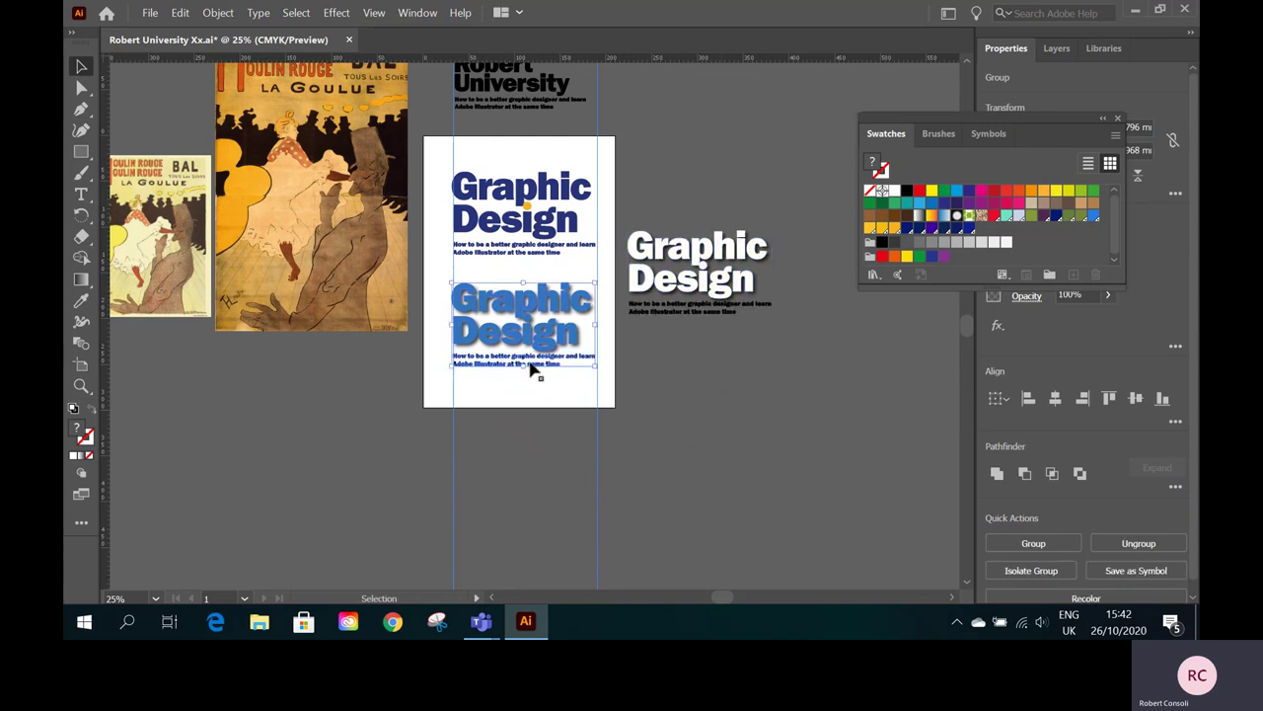
pyautogui.moveTo(530, 339); pyautogui.dragTo(767, 464)
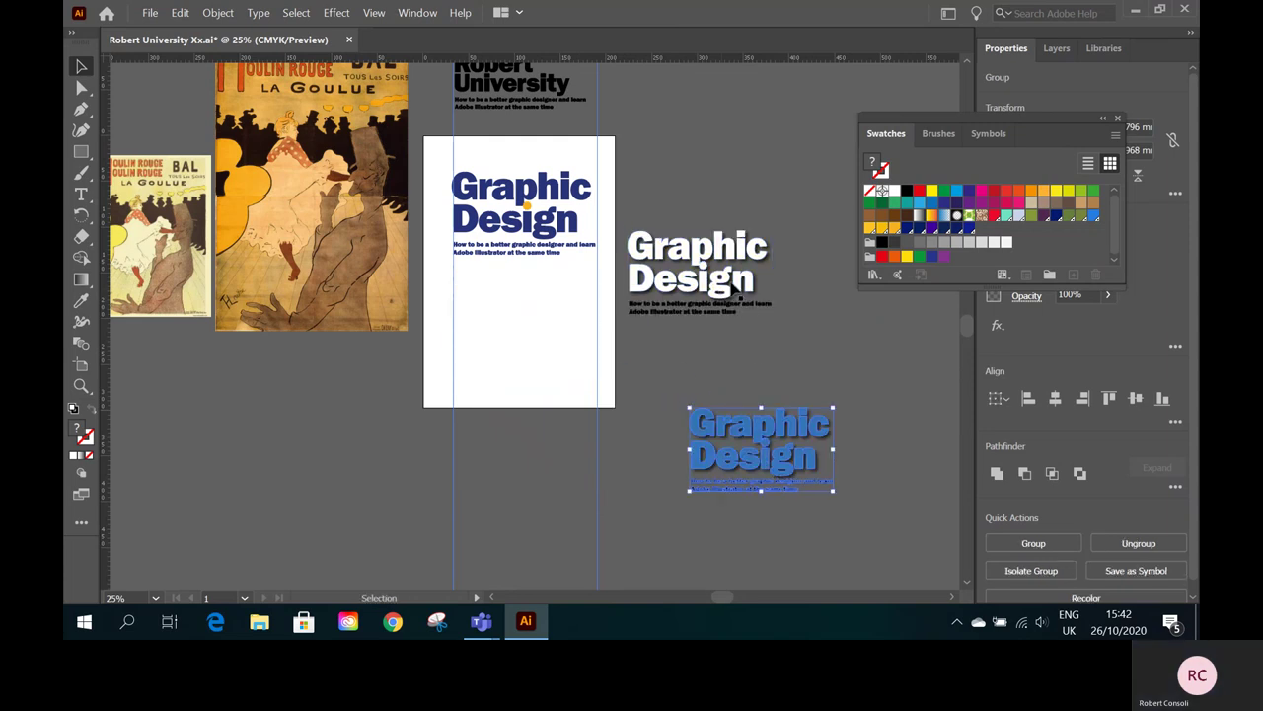
pyautogui.moveTo(722, 285); pyautogui.dragTo(544, 325)
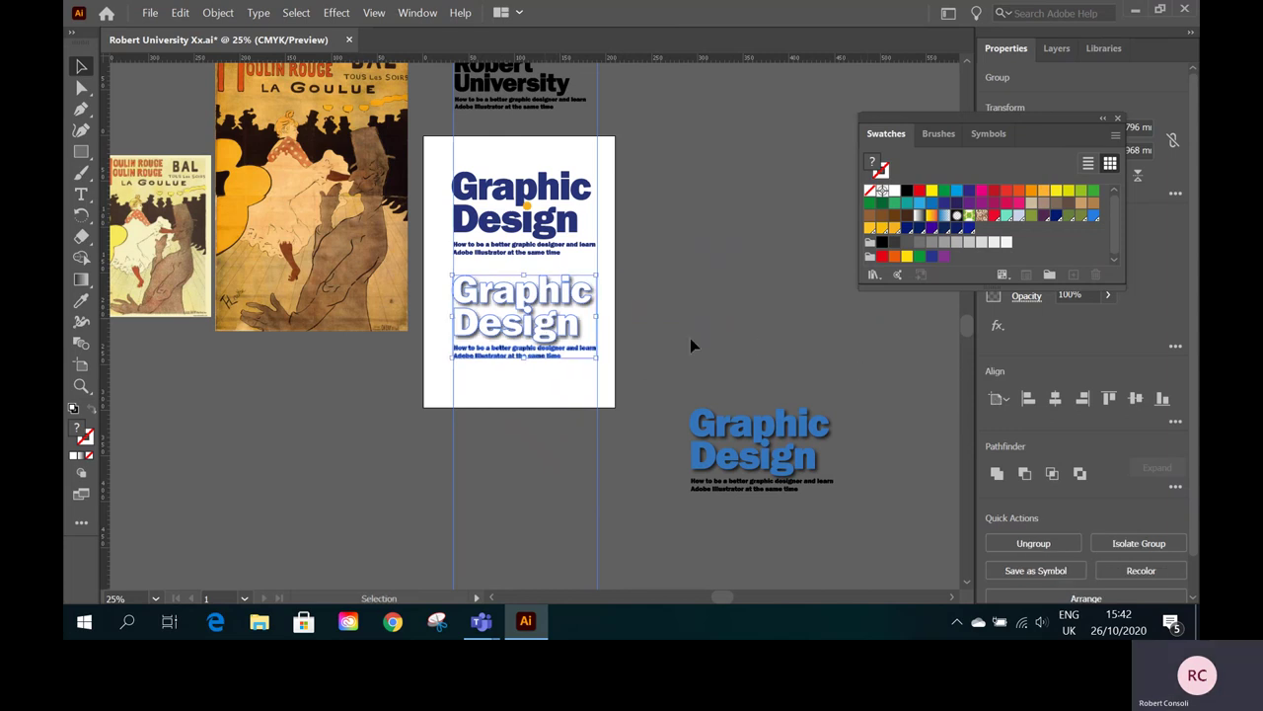
pyautogui.click(690, 345)
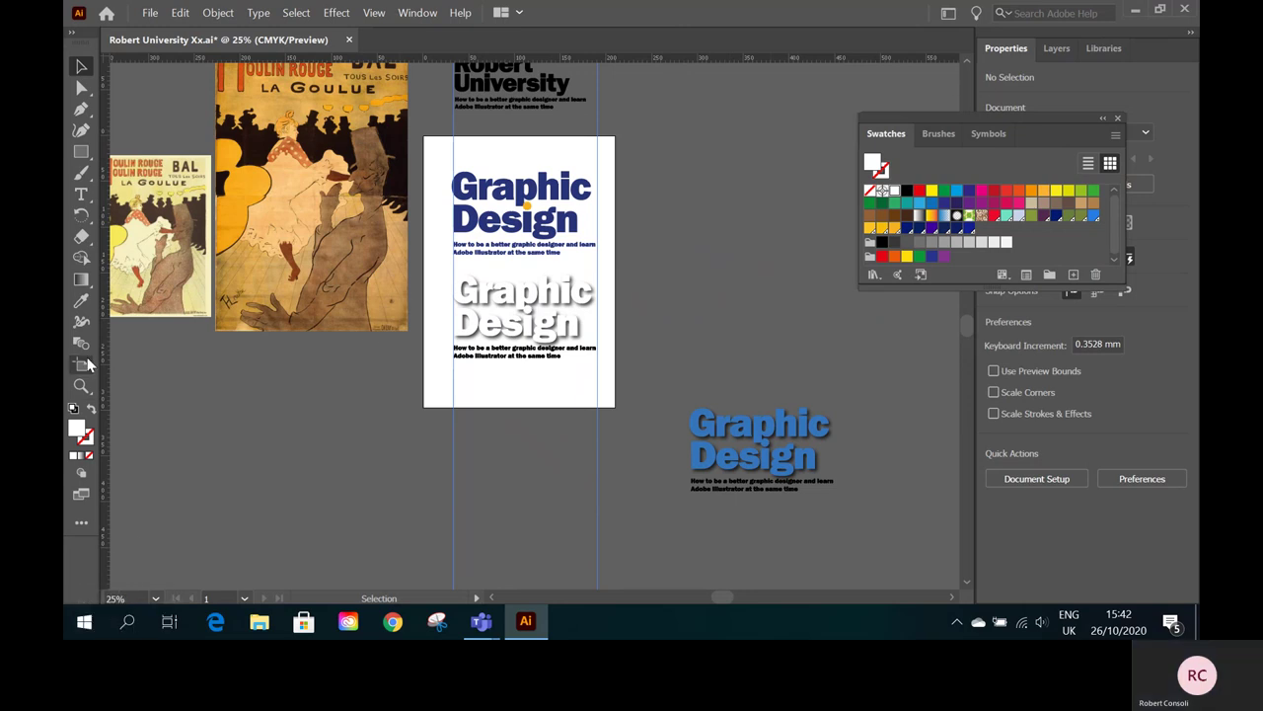
# - Zoom to about 92% on the heading and subtitle at the top of the artboard
pyautogui.press('z')
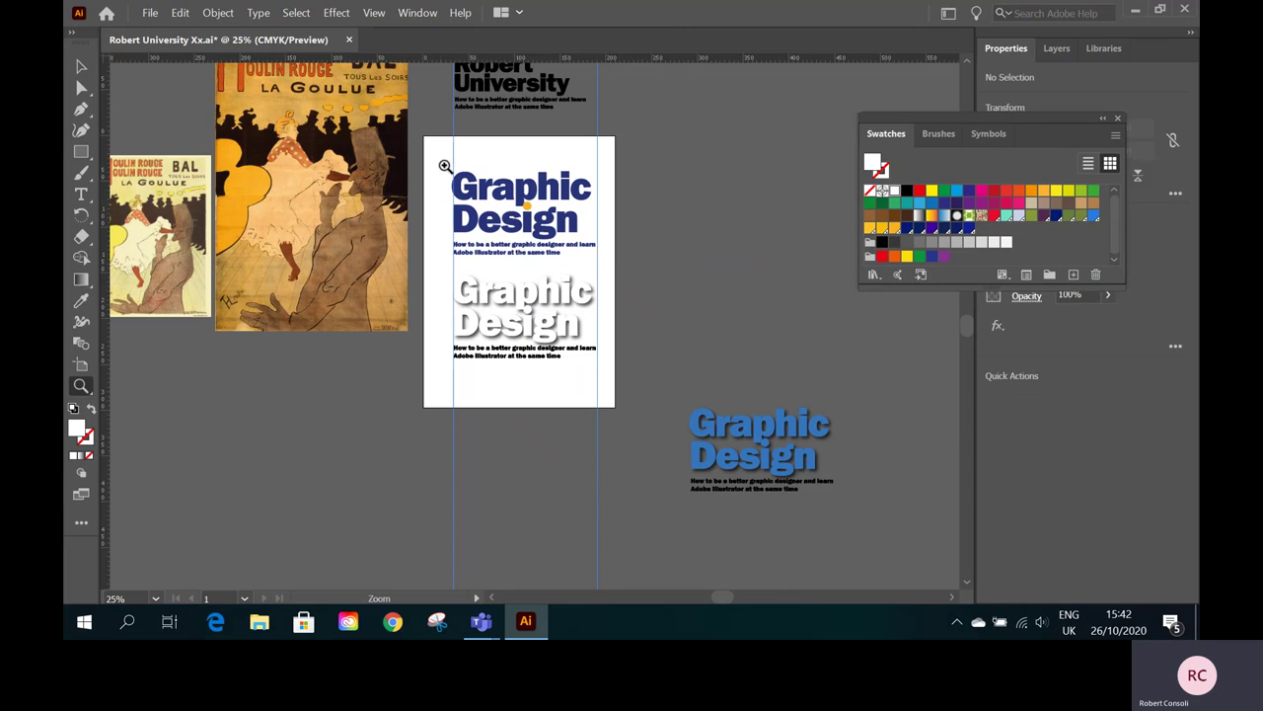
pyautogui.moveTo(445, 165); pyautogui.dragTo(662, 485)
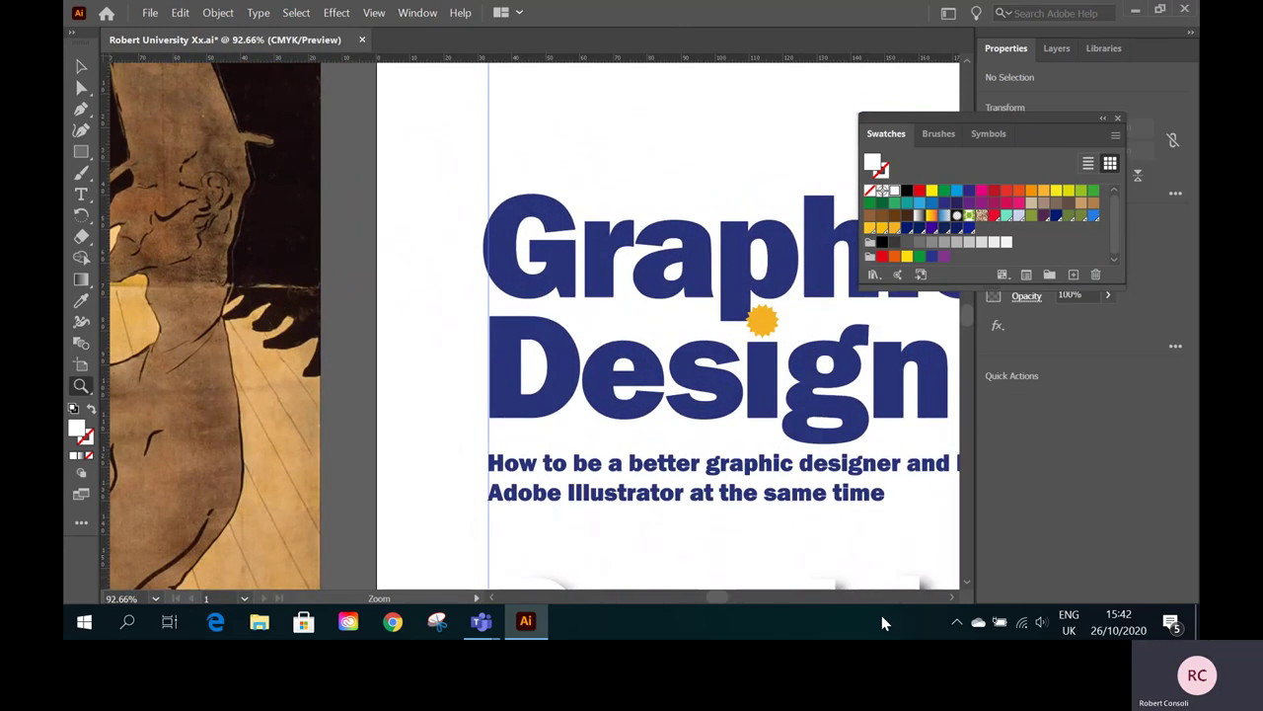
pyautogui.hscroll(5, 953, 598)
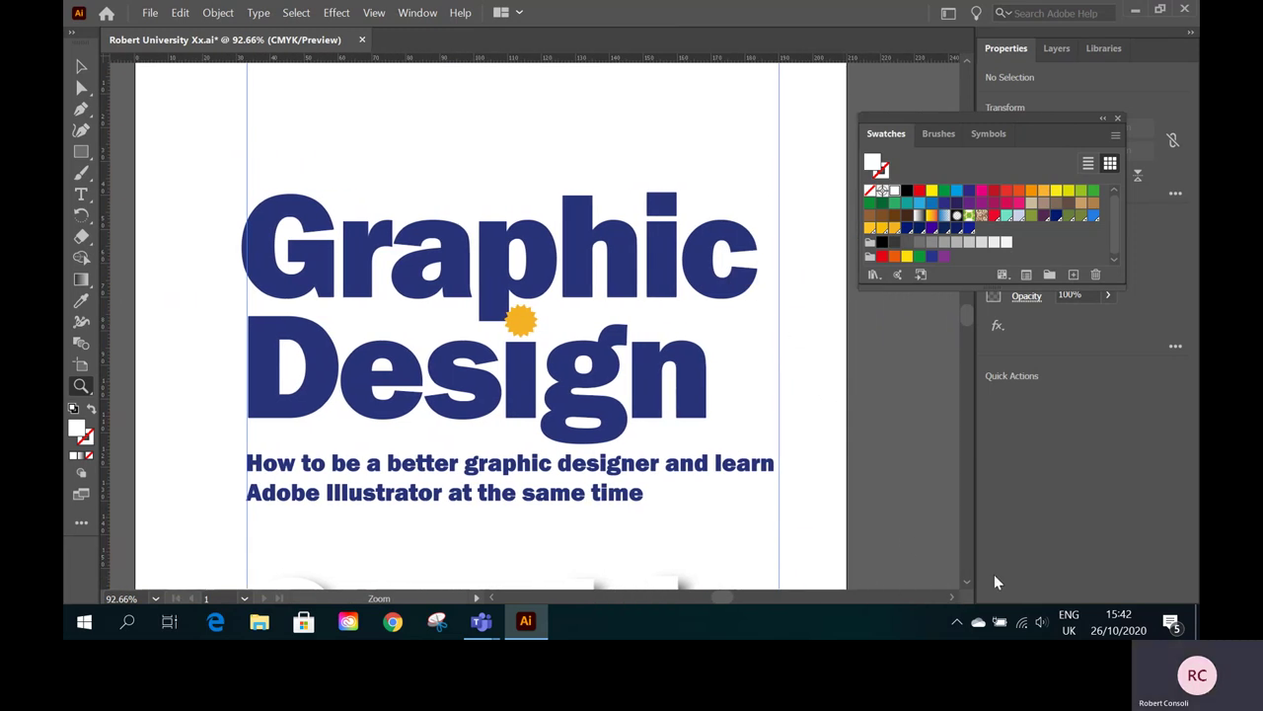
pyautogui.click(967, 582)
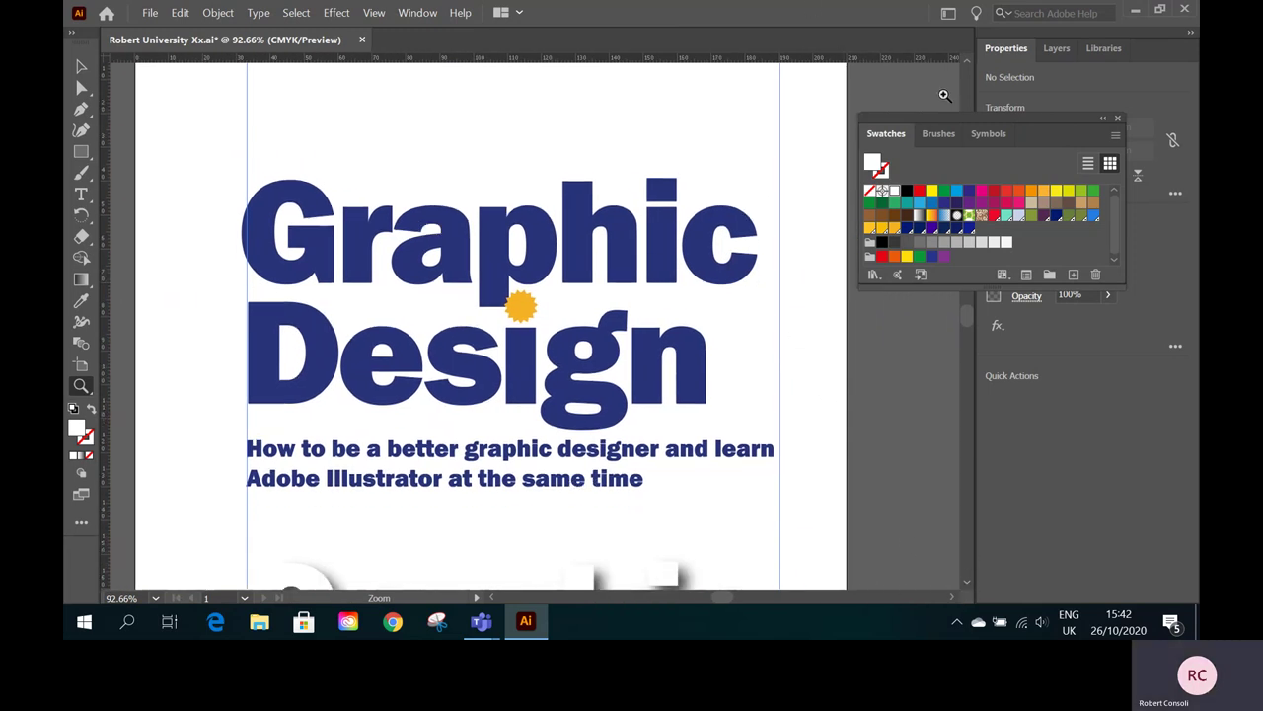
pyautogui.click(968, 63)
pyautogui.click(968, 64)
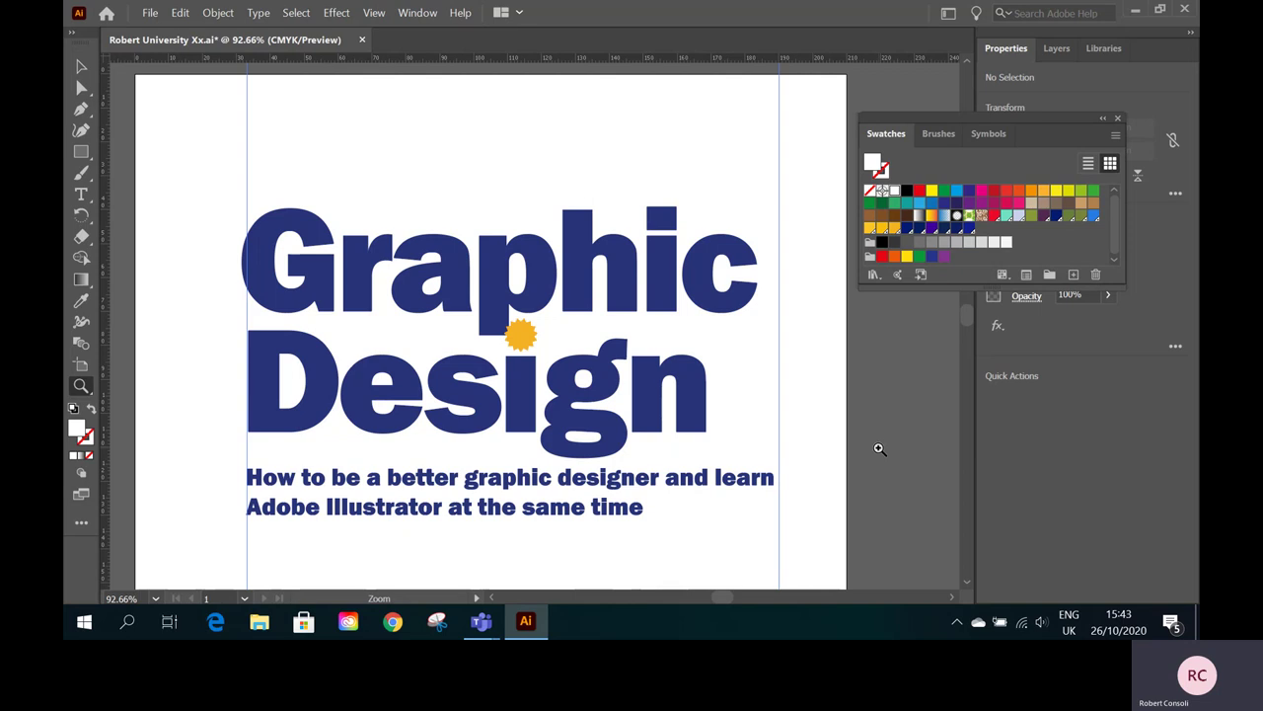
# - Set the zoom to Fit On Screen to show the whole artboard
pyautogui.click(155, 597)
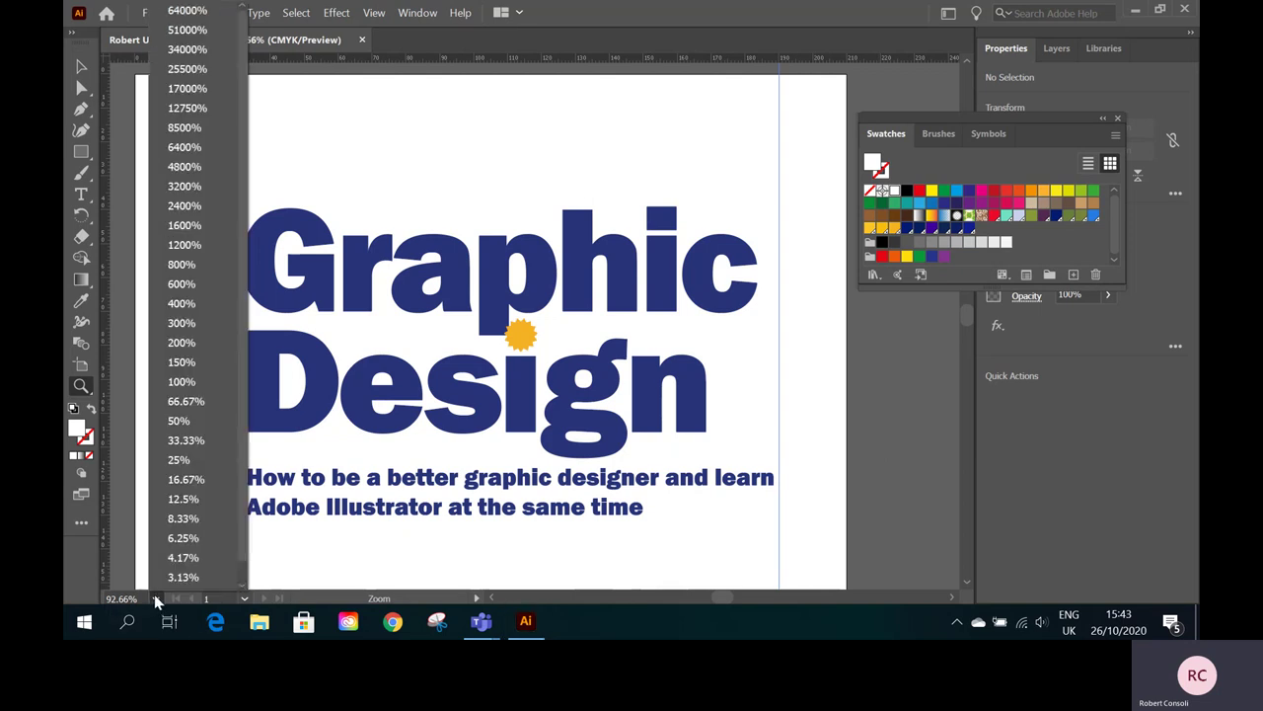
pyautogui.scroll(-1, 247, 570)
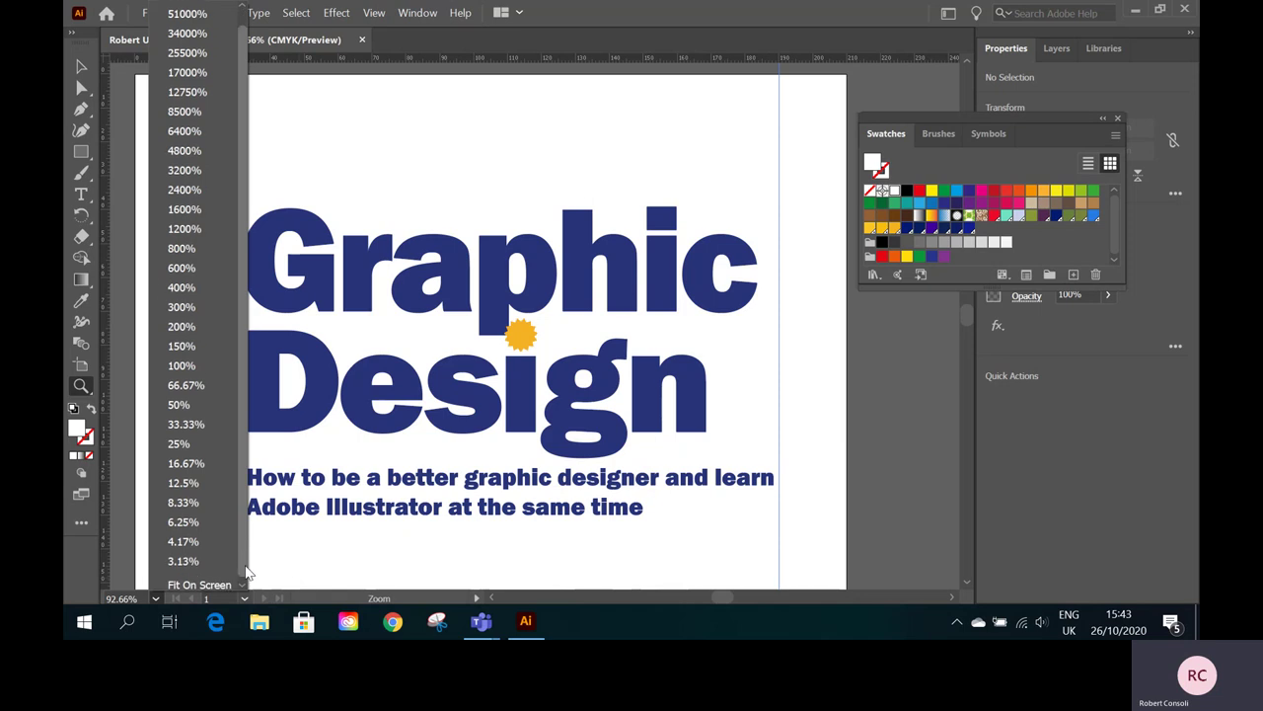
pyautogui.click(199, 583)
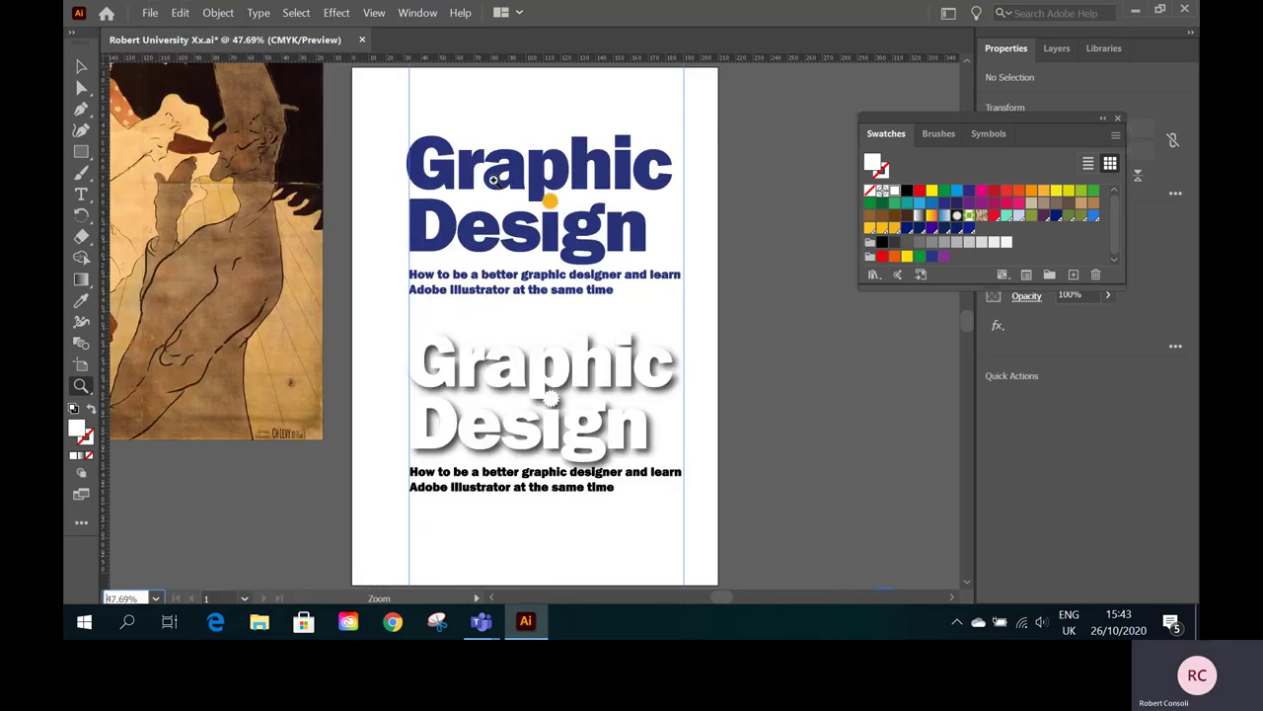
# - Select the blue heading and subtitle and drag them off the artboard
pyautogui.click(81, 66)
pyautogui.moveTo(383, 125); pyautogui.dragTo(577, 298)
pyautogui.moveTo(492, 233); pyautogui.dragTo(838, 381)
# - Group the blue heading with its subtitle and move the group off the artboard to the right
pyautogui.hotkey('ctrl', 'z')
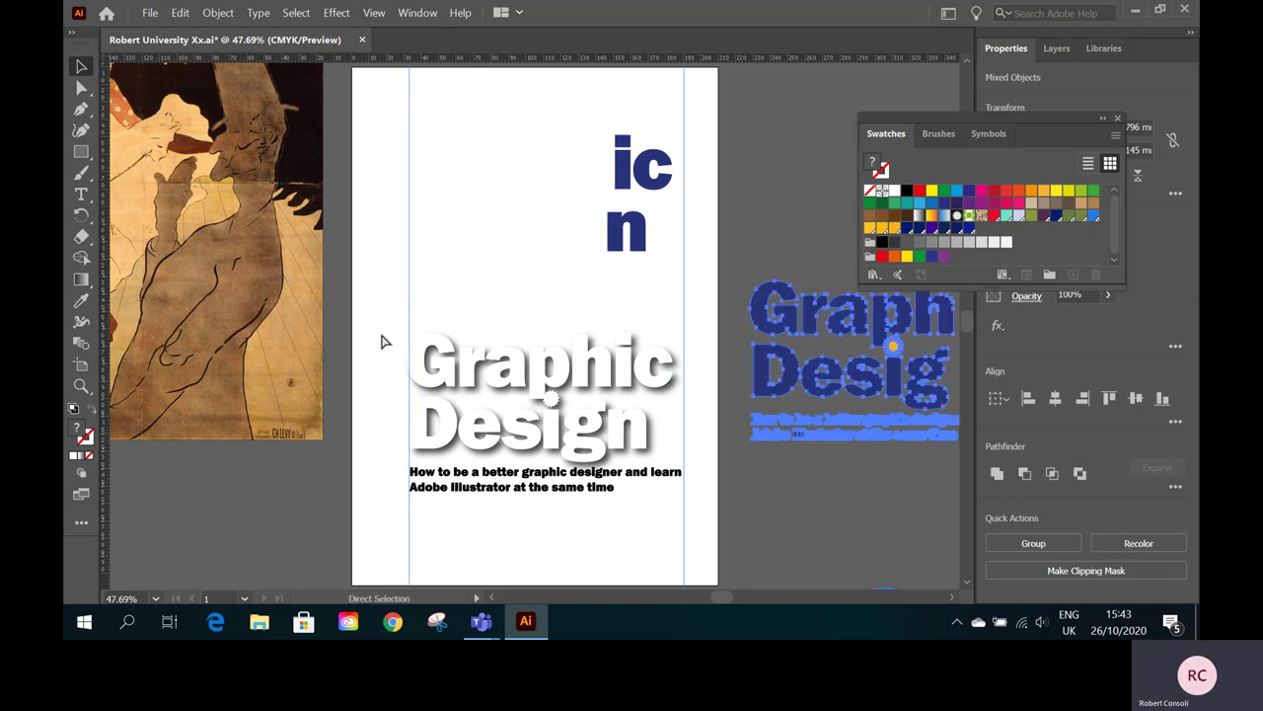
pyautogui.moveTo(371, 98); pyautogui.dragTo(724, 316)
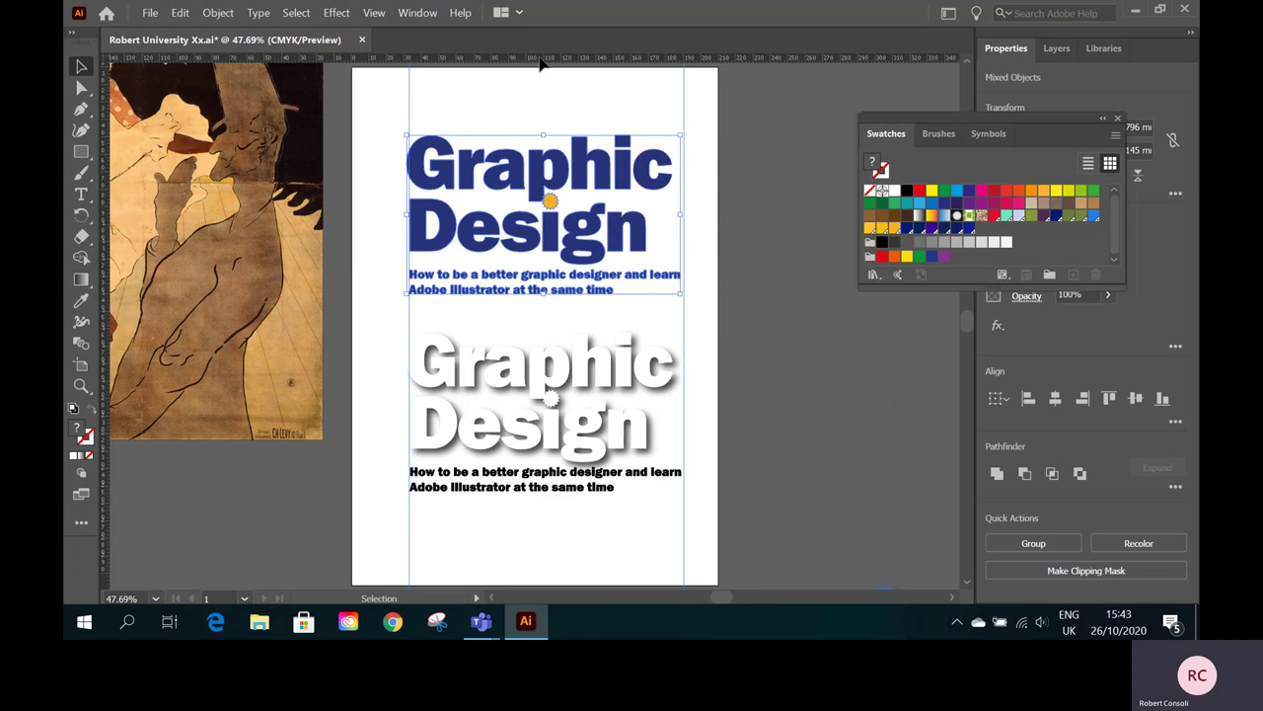
pyautogui.click(221, 13)
pyautogui.click(284, 75)
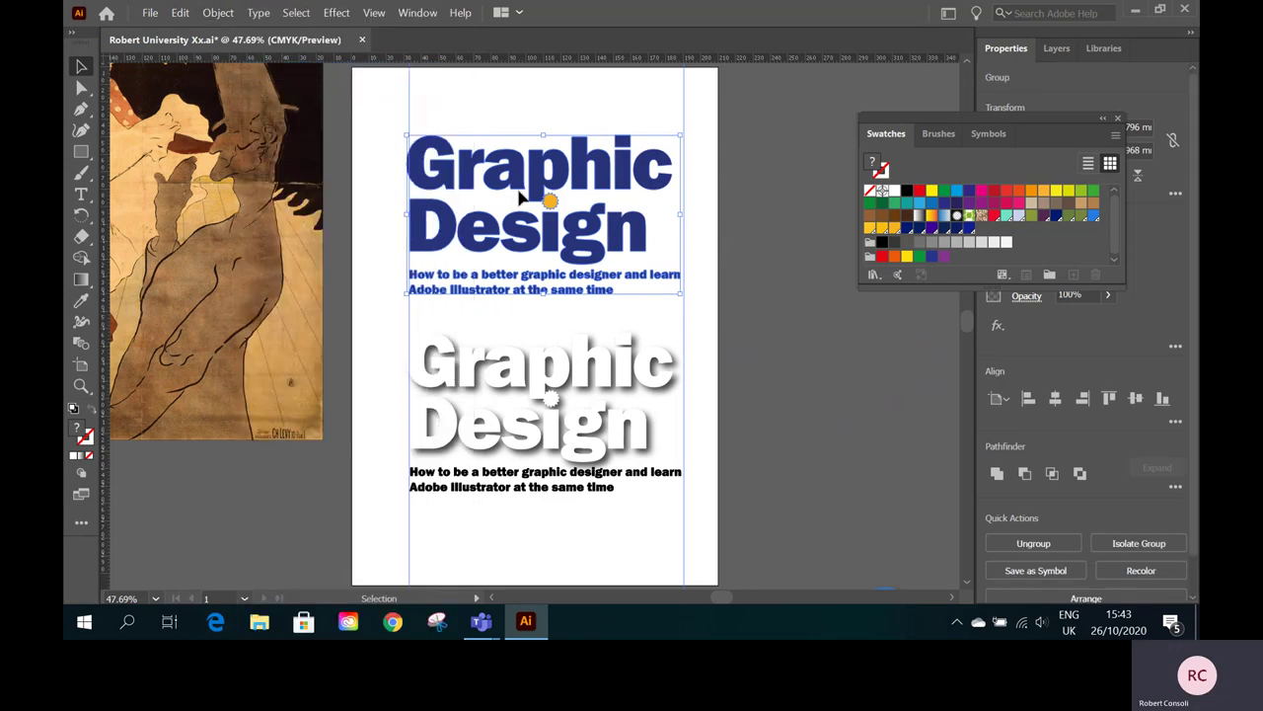
pyautogui.moveTo(471, 186); pyautogui.dragTo(852, 380)
# - Move the white Graphic Design title off the artboard, below the blue heading
pyautogui.click(606, 381)
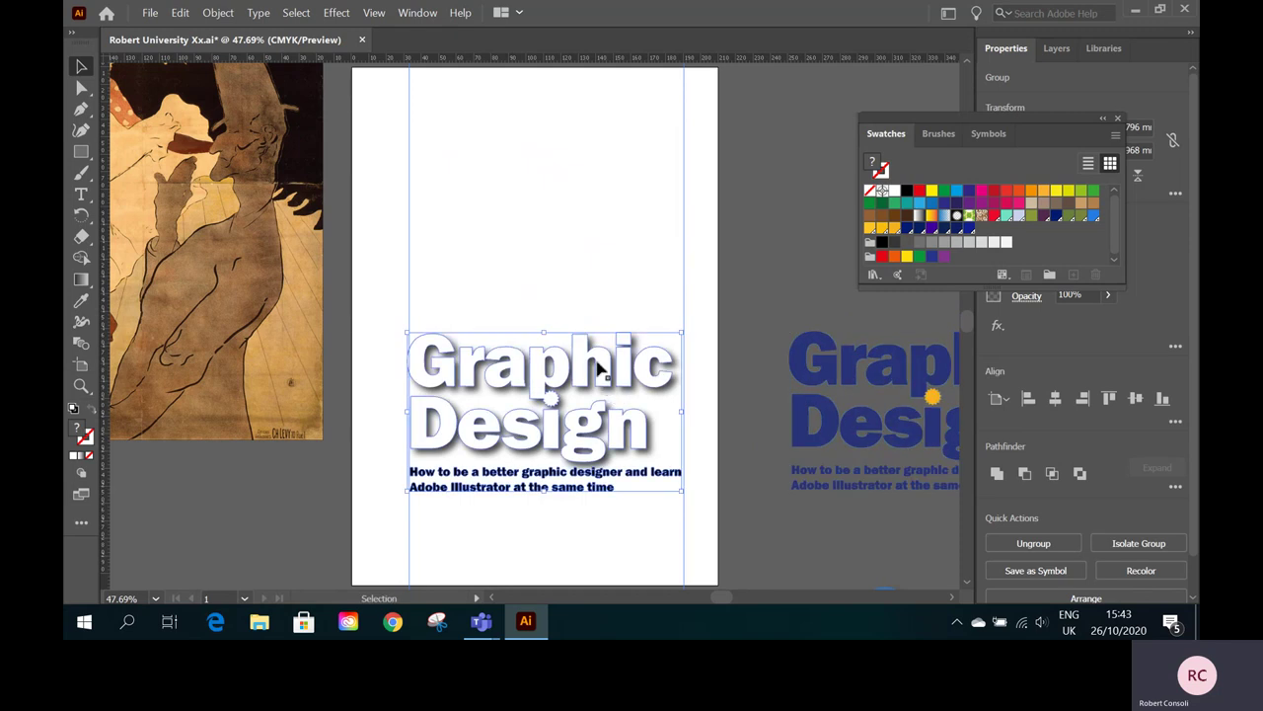
pyautogui.moveTo(598, 361); pyautogui.dragTo(952, 483)
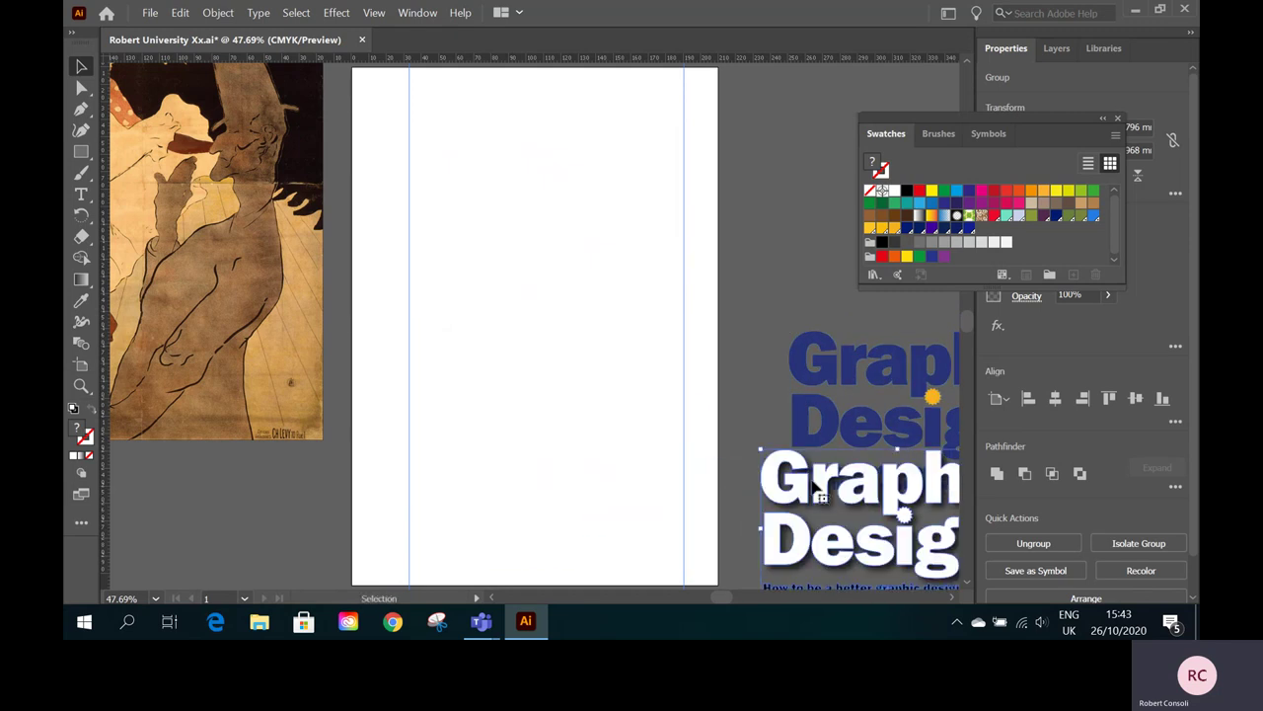
pyautogui.moveTo(797, 462); pyautogui.dragTo(806, 549)
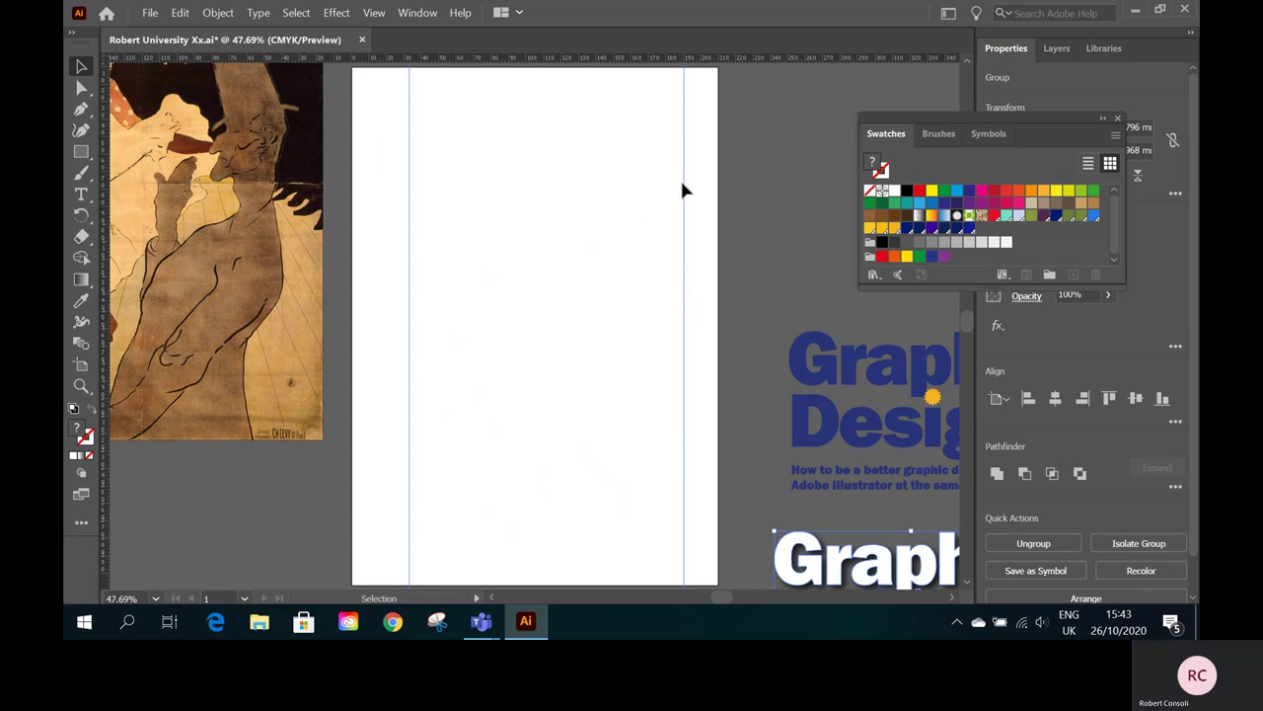
# - Clear all guides from the artboard with View > Guides > Clear Guides
pyautogui.click(375, 14)
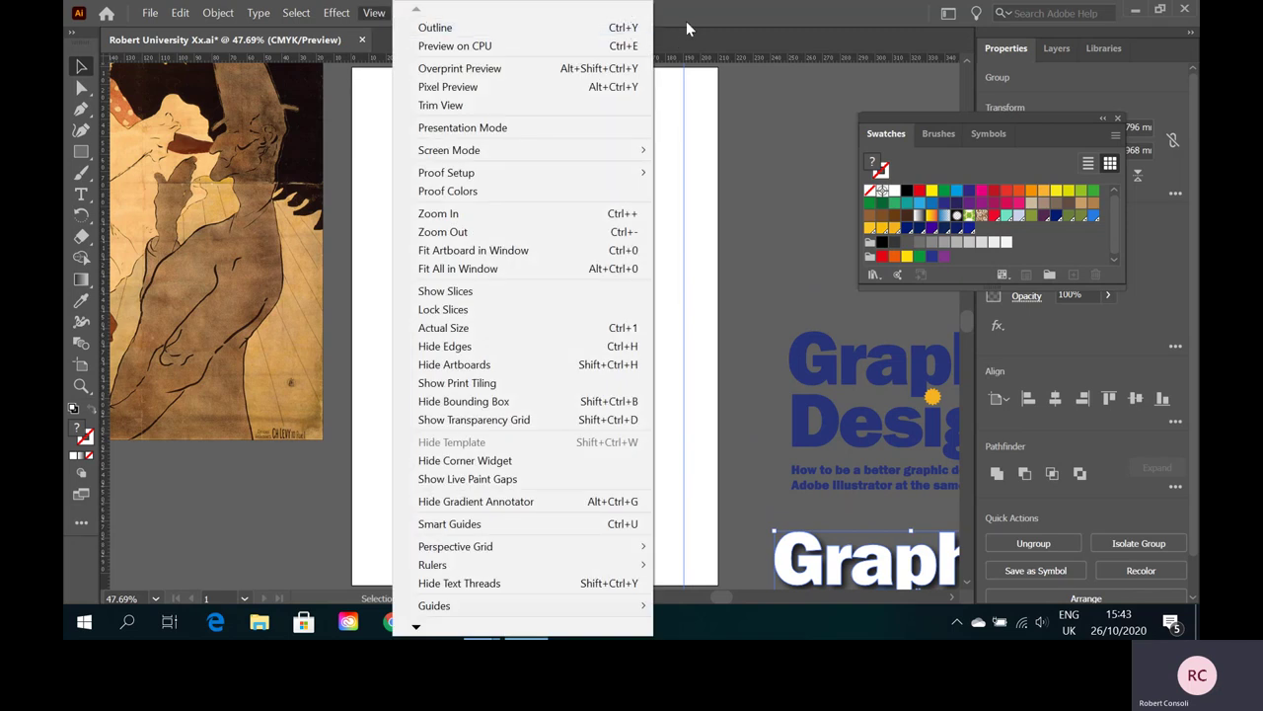
pyautogui.moveTo(499, 605)
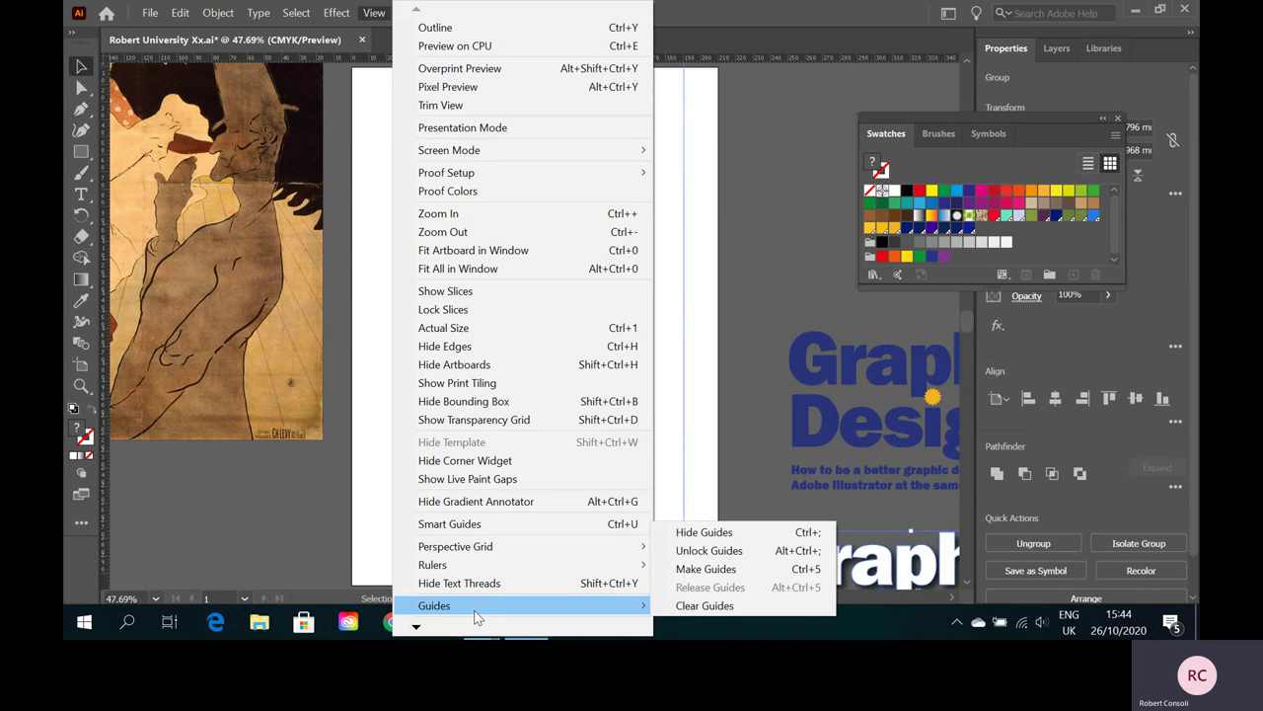
pyautogui.click(717, 609)
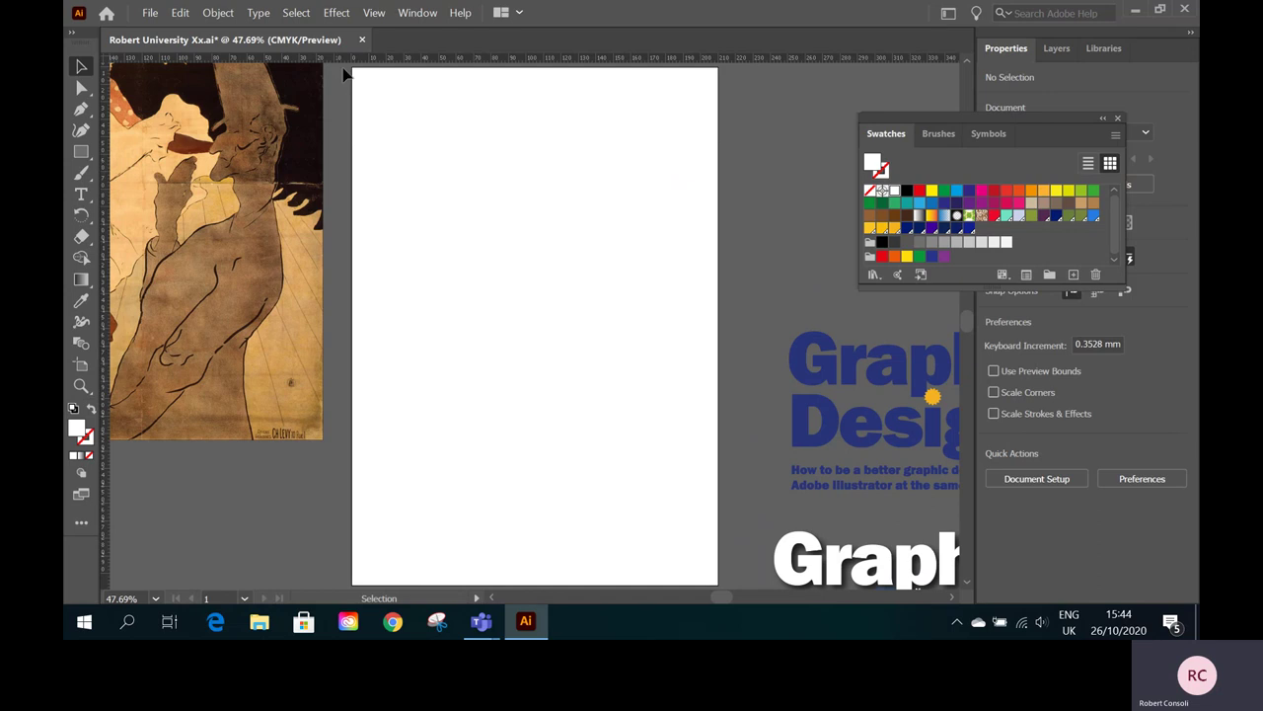
# - Look through the View > Rulers options and close the menu without changes
pyautogui.click(374, 13)
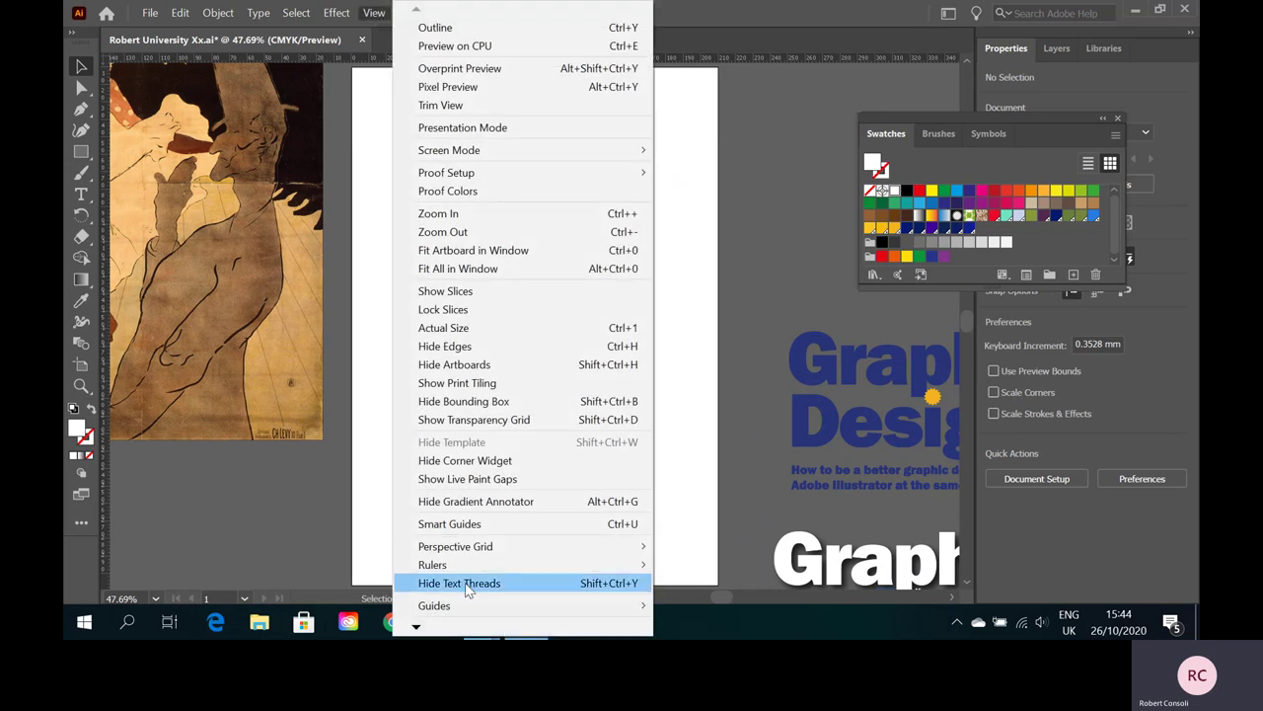
pyautogui.moveTo(459, 571)
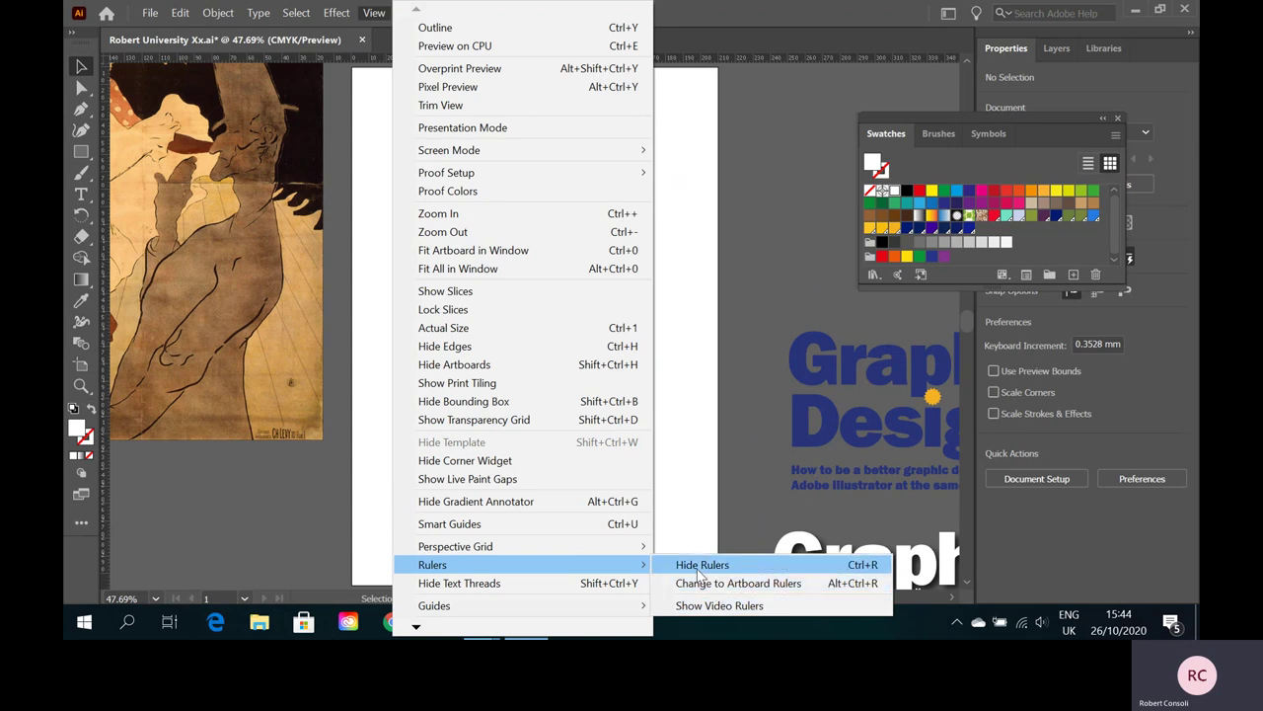
pyautogui.click(751, 352)
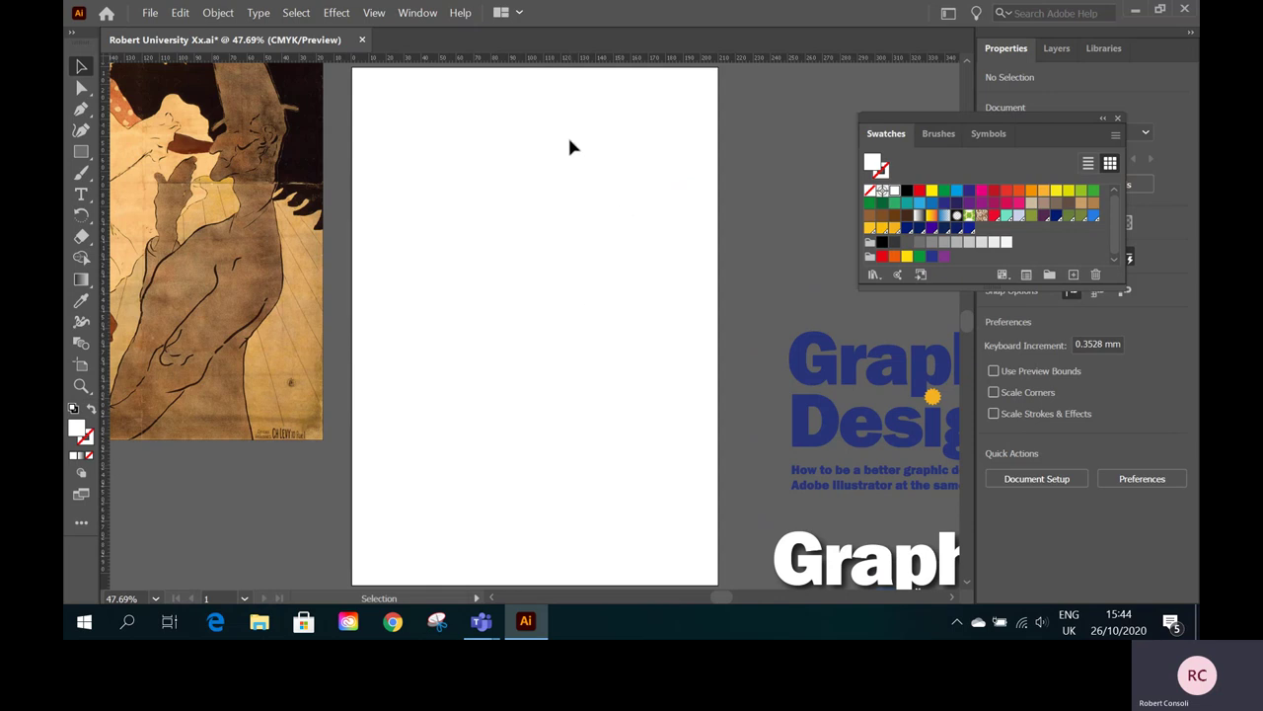
pyautogui.click(211, 14)
pyautogui.moveTo(182, 13)
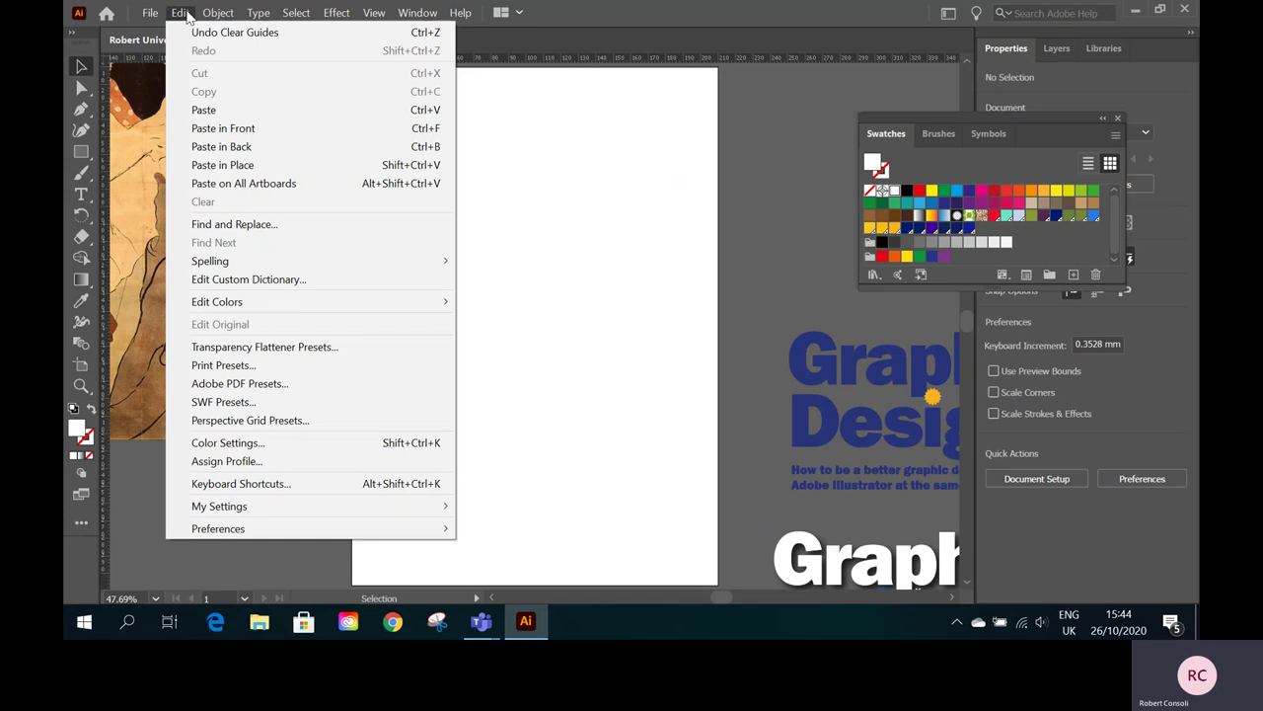
pyautogui.moveTo(230, 530)
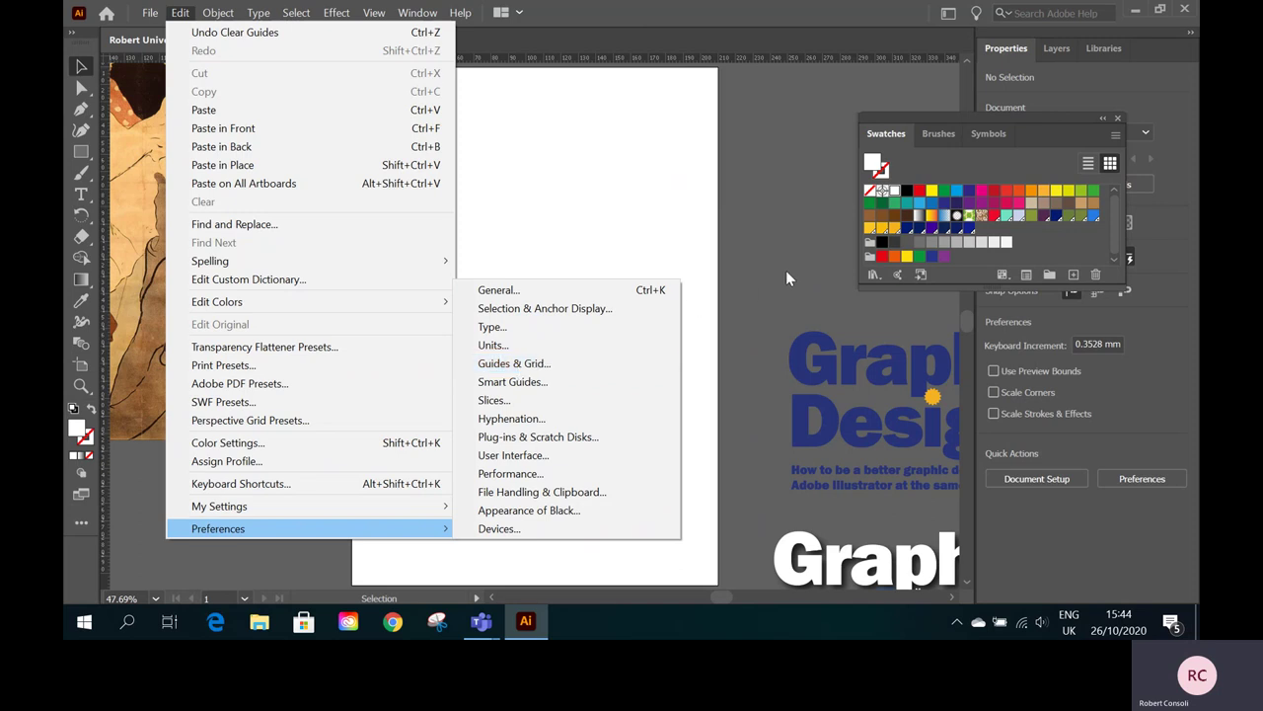
pyautogui.press('Escape')
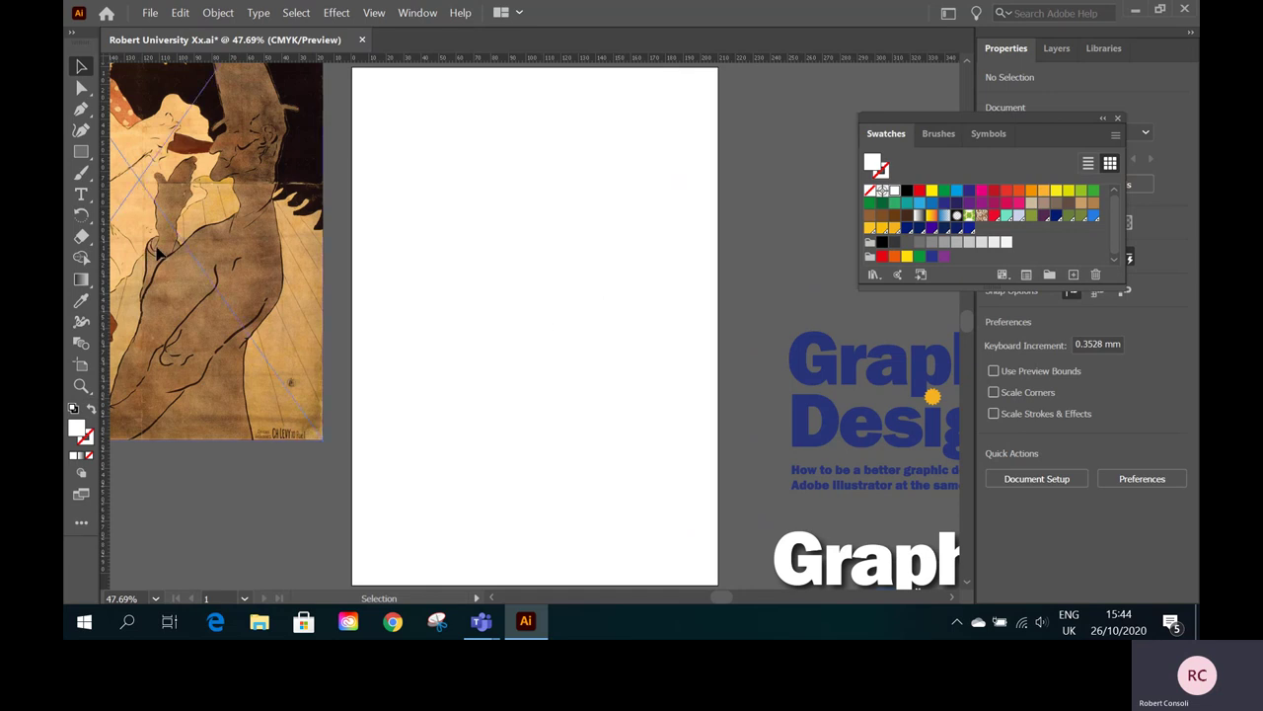
# - Drag the large poster over the artboard, put the smaller copy at its left, and close Swatches
pyautogui.moveTo(166, 255); pyautogui.dragTo(552, 392)
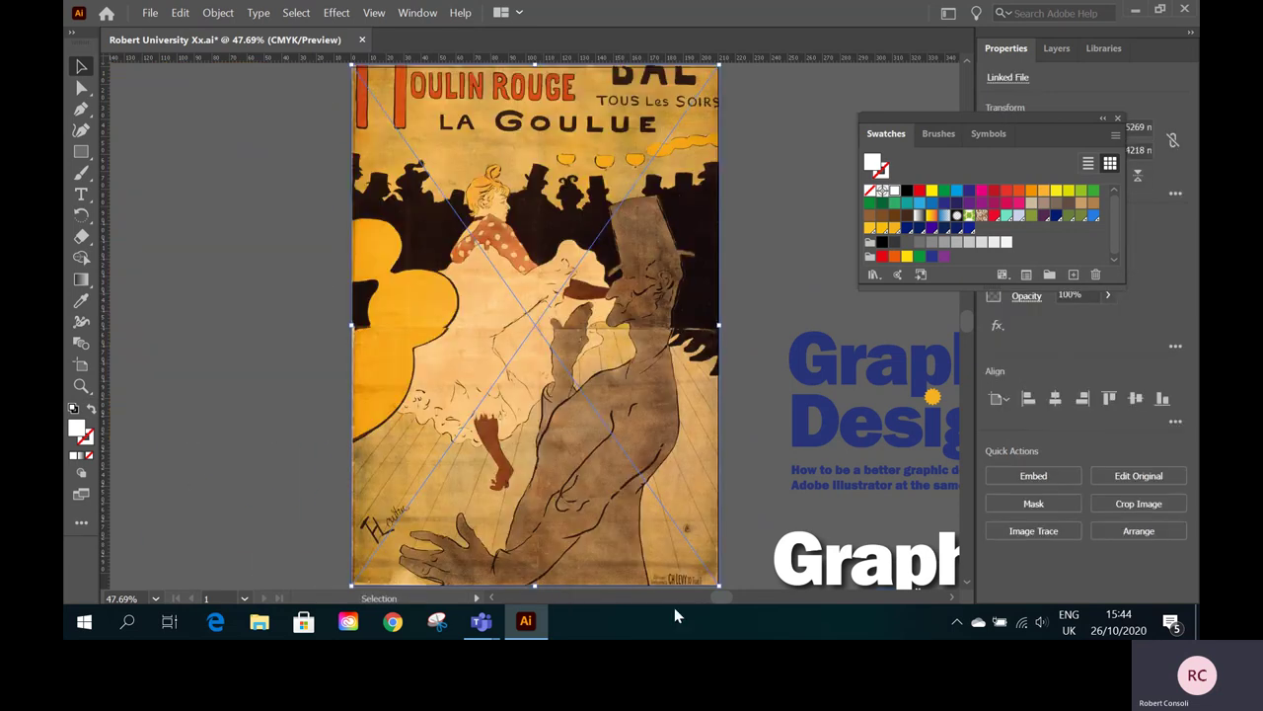
pyautogui.click(493, 600)
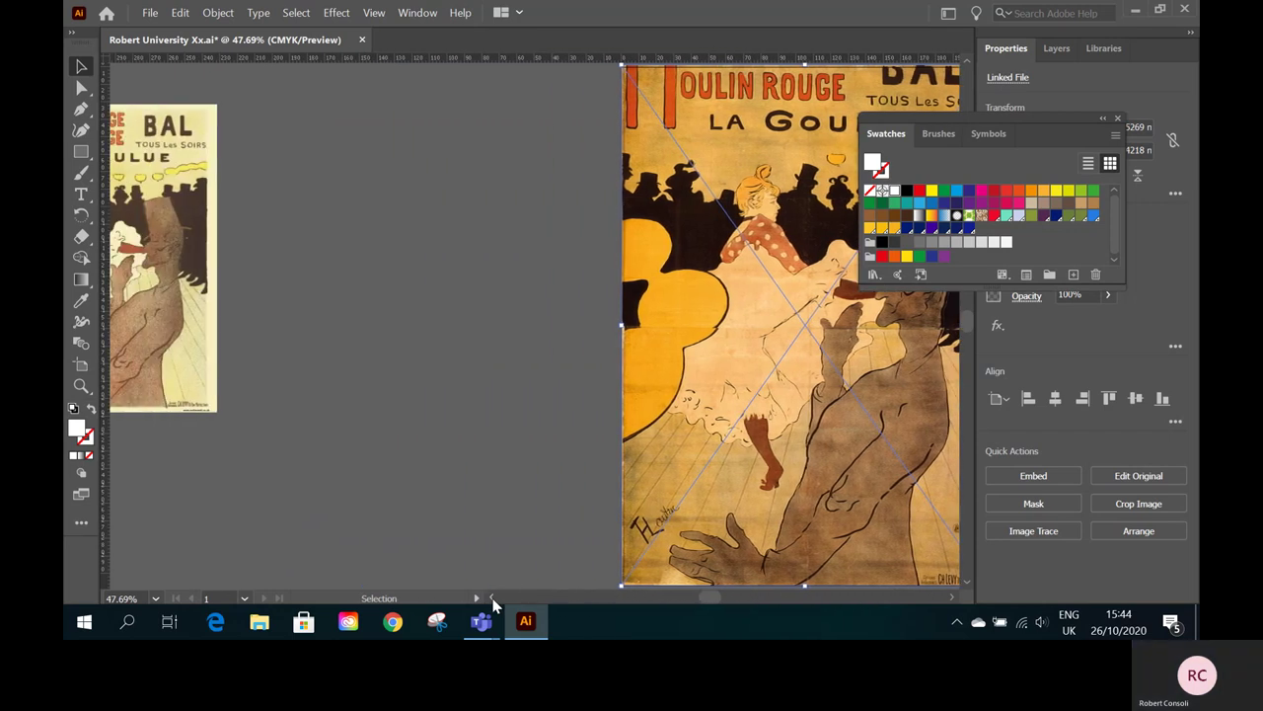
pyautogui.moveTo(225, 304); pyautogui.dragTo(580, 387)
pyautogui.click(952, 595)
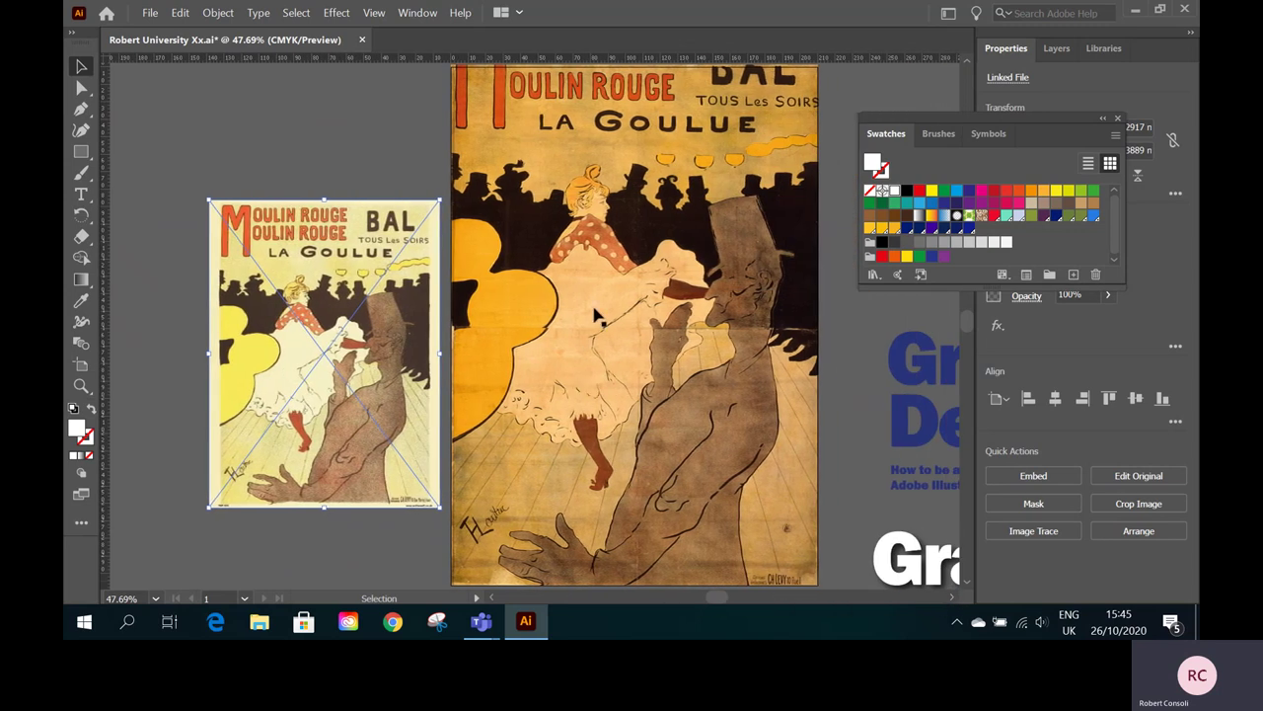
pyautogui.click(1119, 118)
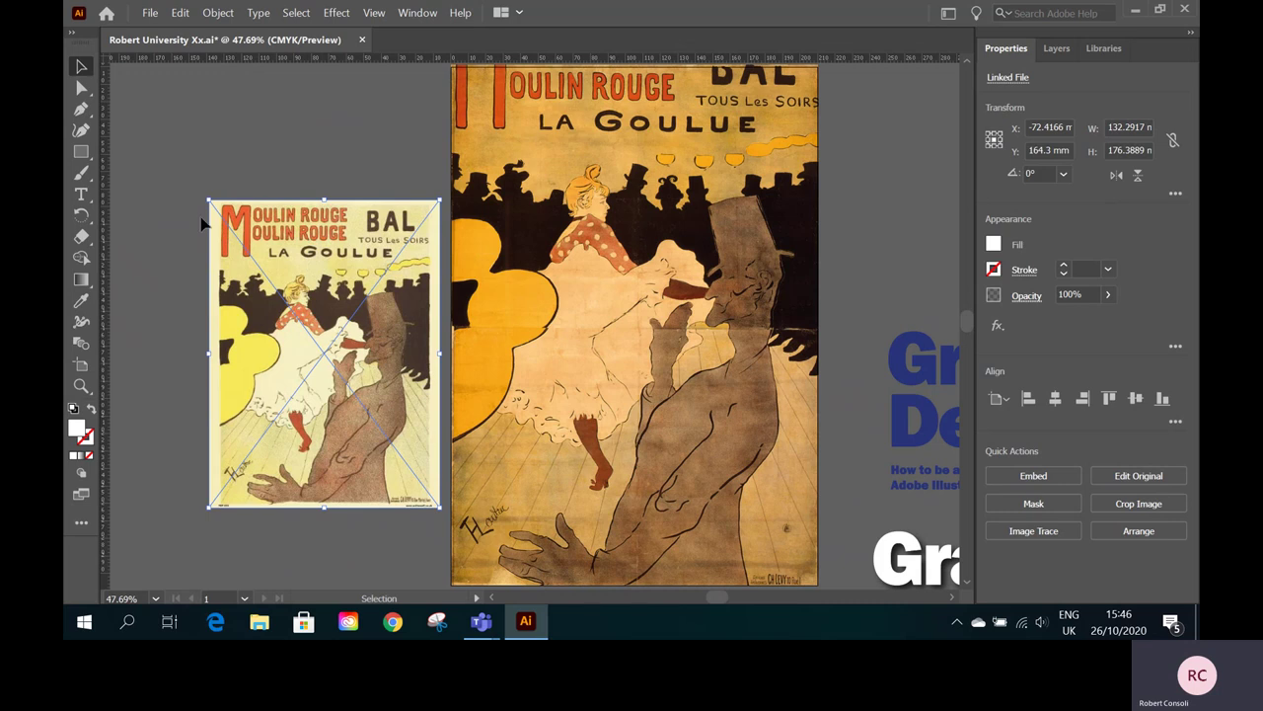
# - Shift the smaller poster copy further left and fit the artboard on screen
pyautogui.moveTo(419, 325); pyautogui.dragTo(138, 237)
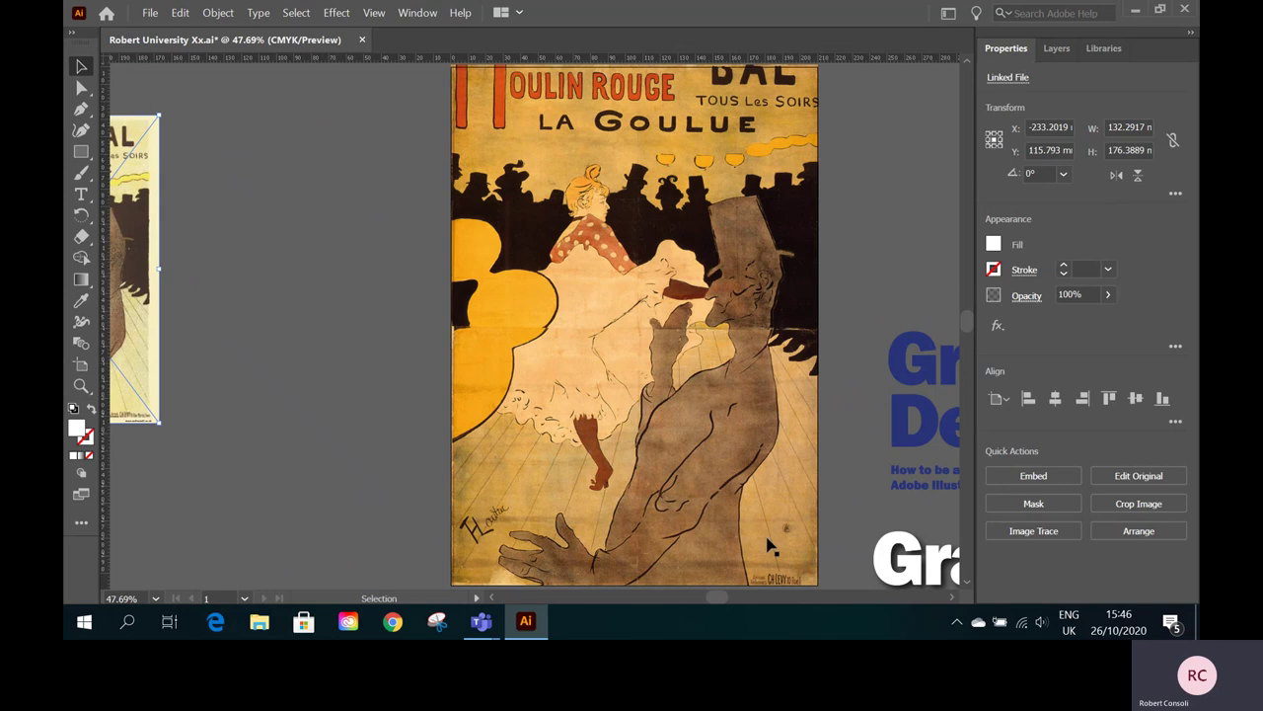
pyautogui.click(155, 598)
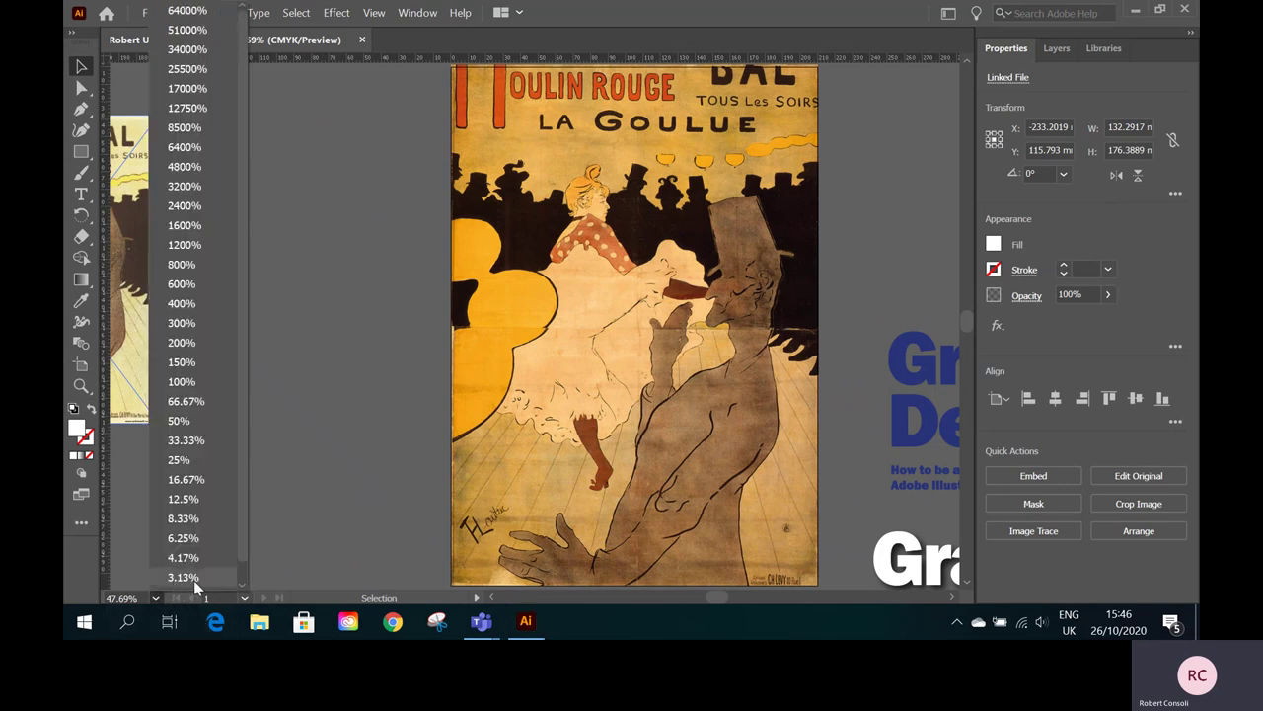
pyautogui.click(242, 582)
pyautogui.click(219, 582)
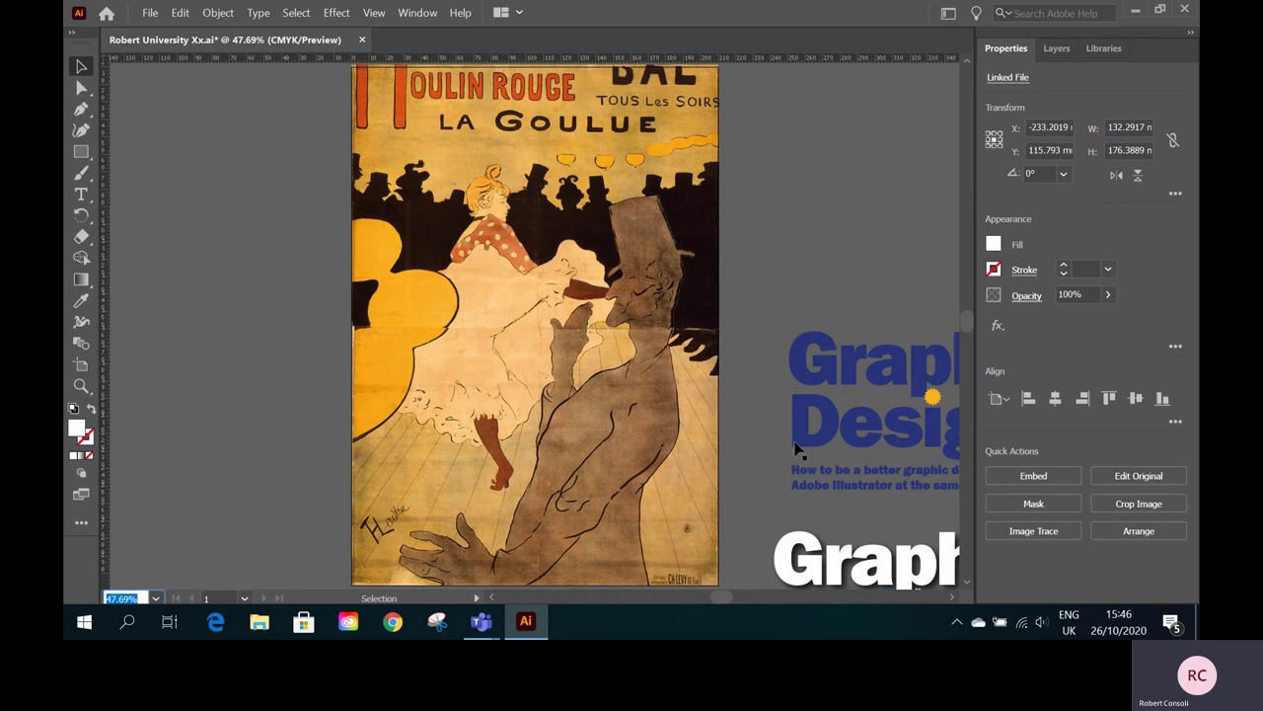
# - Reposition the Graphic Design text group to the right of the artboard
pyautogui.moveTo(804, 451); pyautogui.dragTo(928, 328)
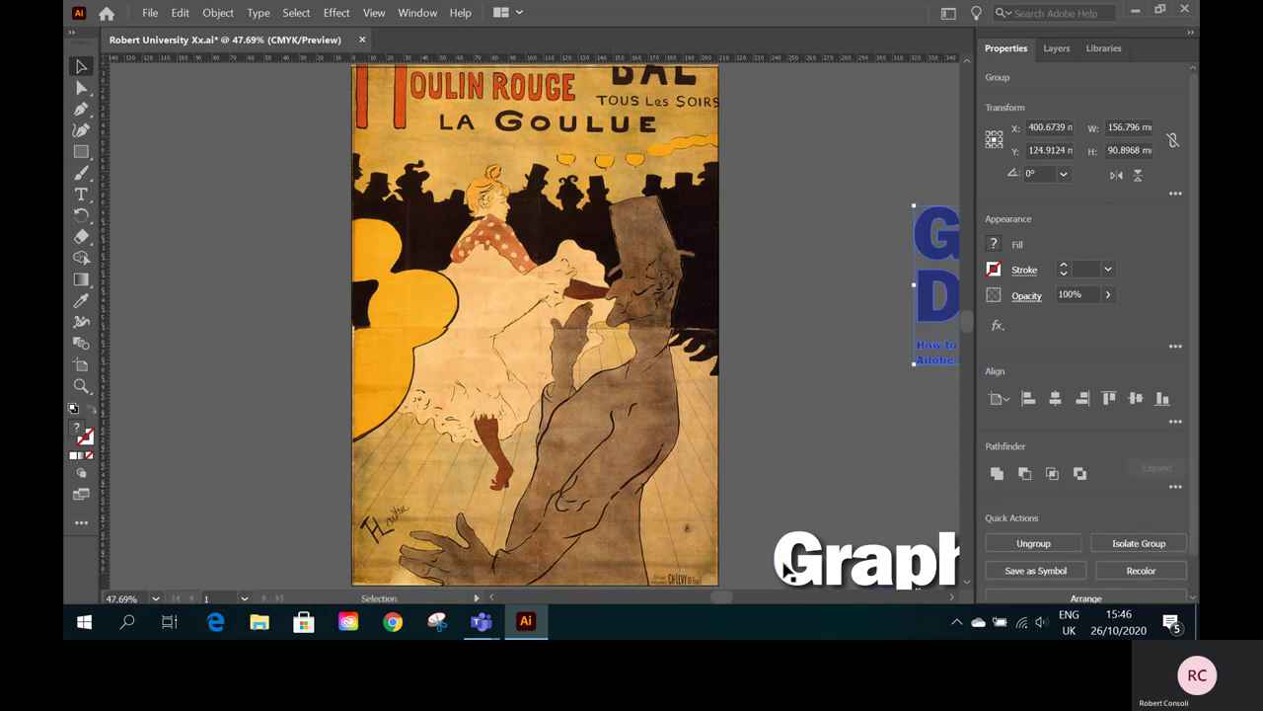
pyautogui.moveTo(931, 237); pyautogui.dragTo(926, 405)
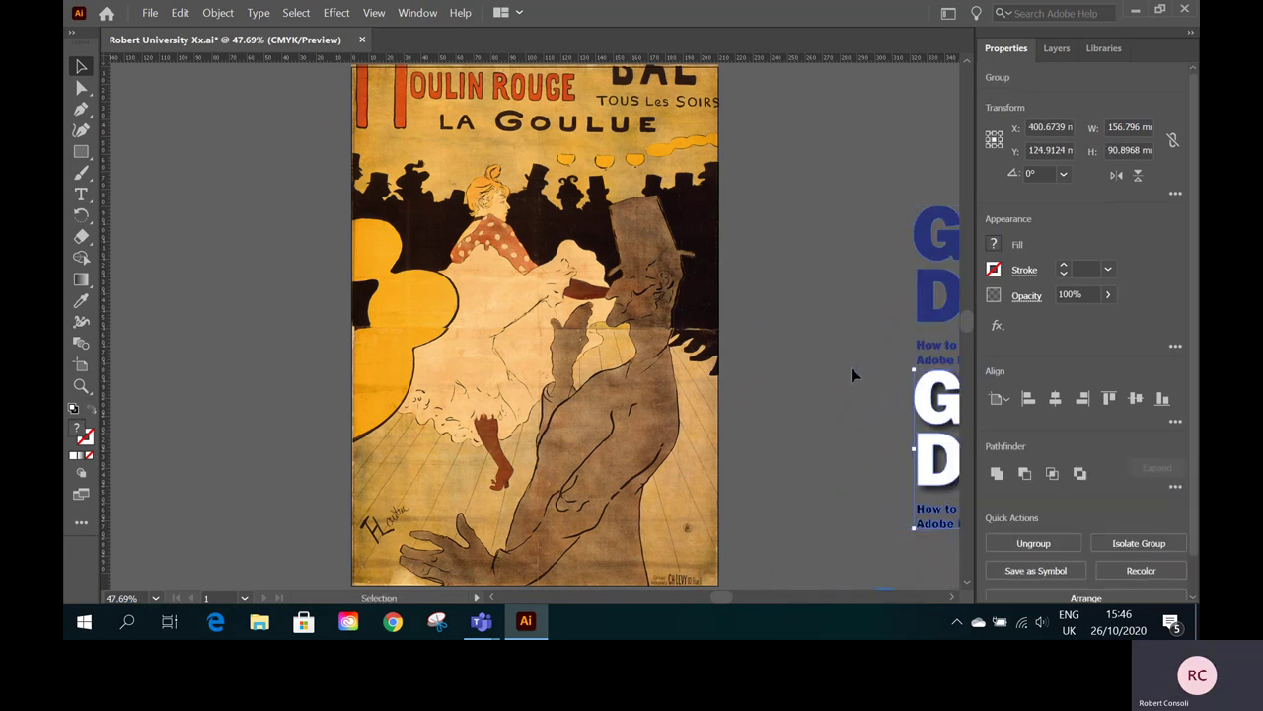
pyautogui.click(492, 597)
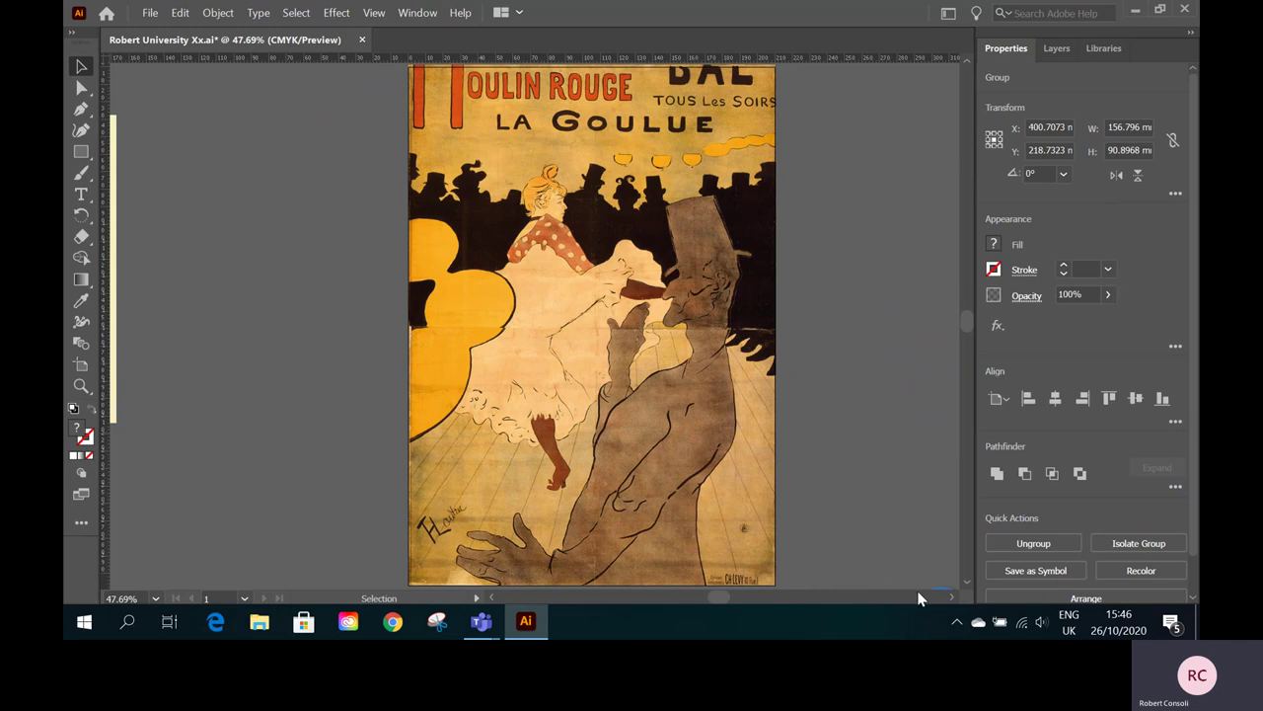
pyautogui.click(953, 598)
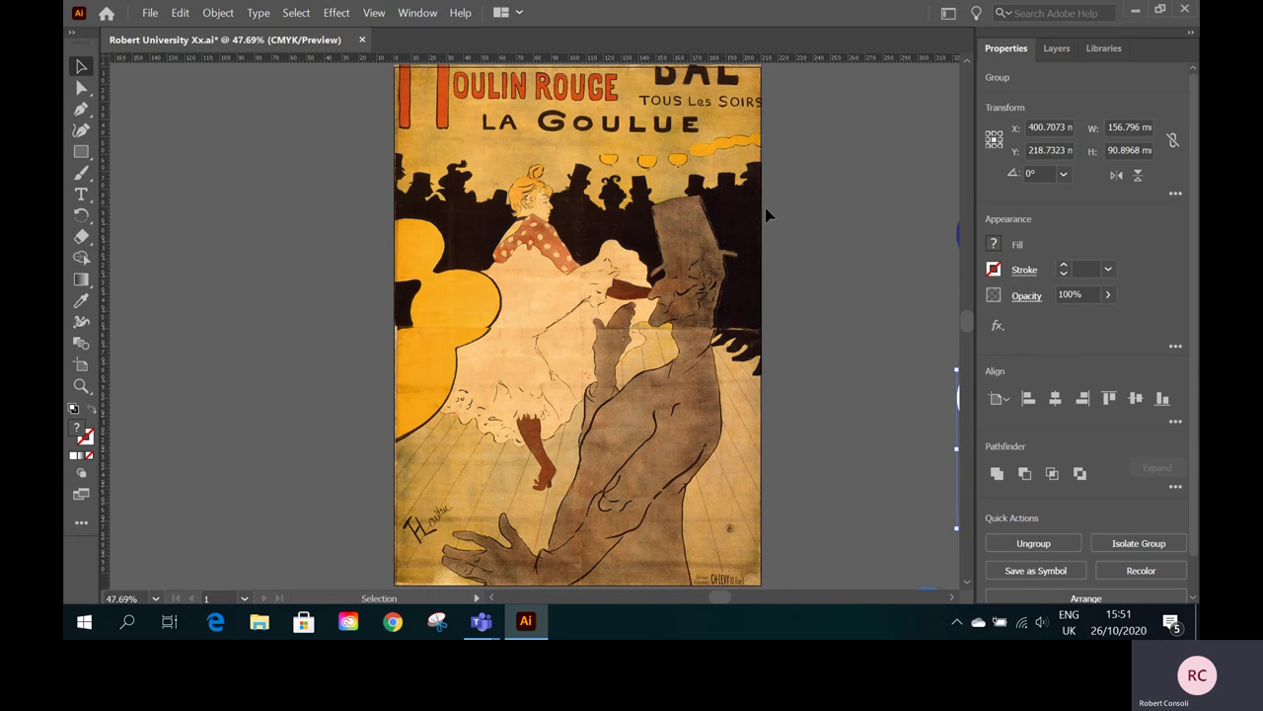
# - Drag the Moulin Rouge poster image entirely off the artboard to the left
pyautogui.click(435, 225)
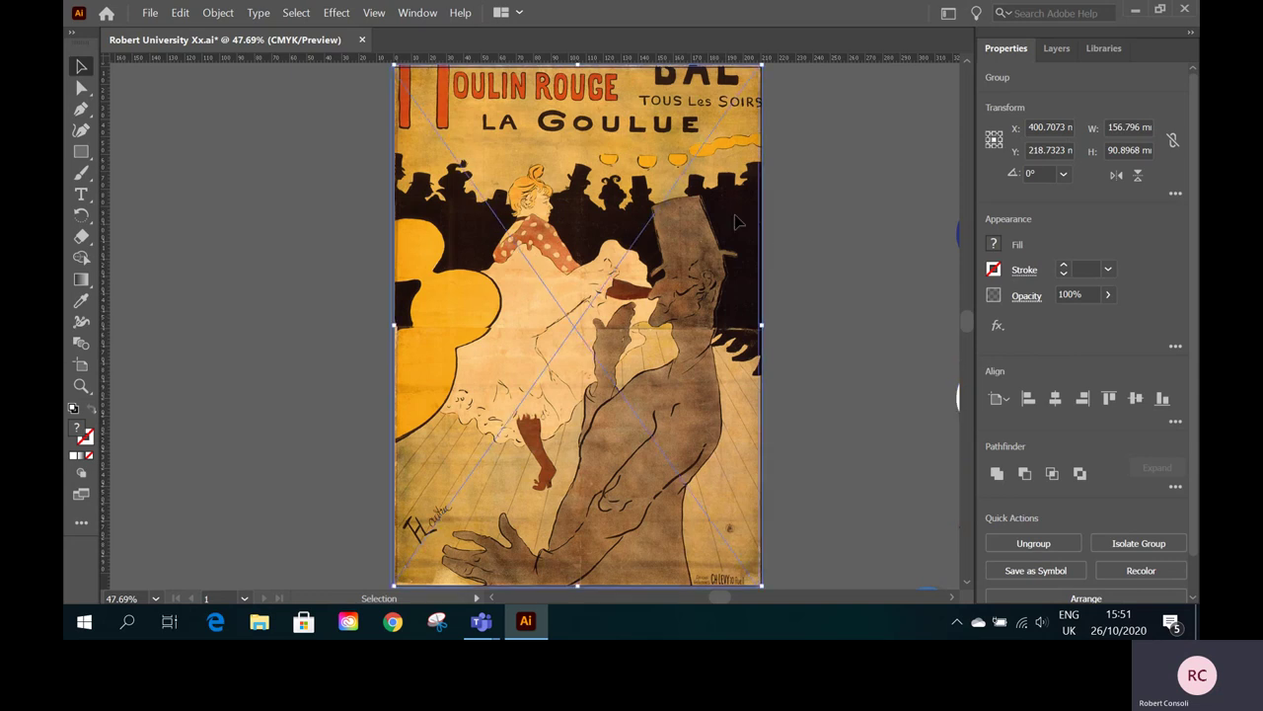
pyautogui.moveTo(435, 225); pyautogui.dragTo(95, 279)
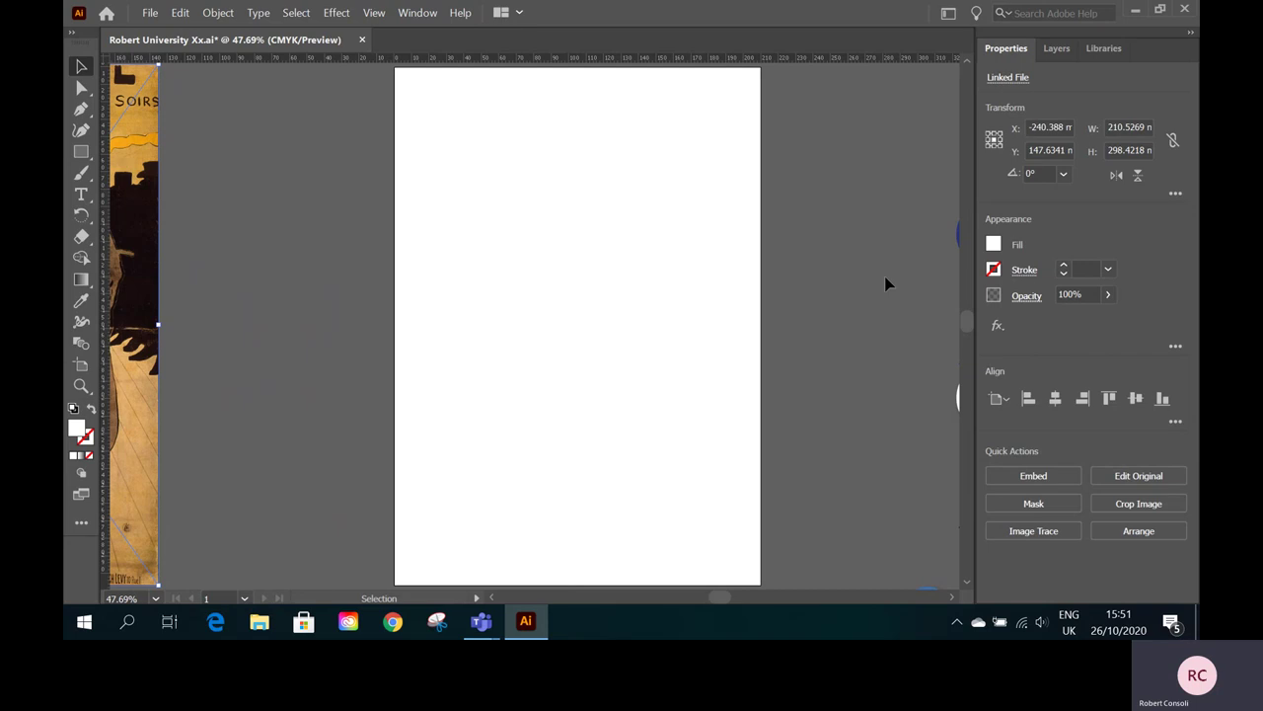
# - Zoom to about 4867% on the blank artboard's top-left corner, then resume the Selection tool
pyautogui.click(82, 387)
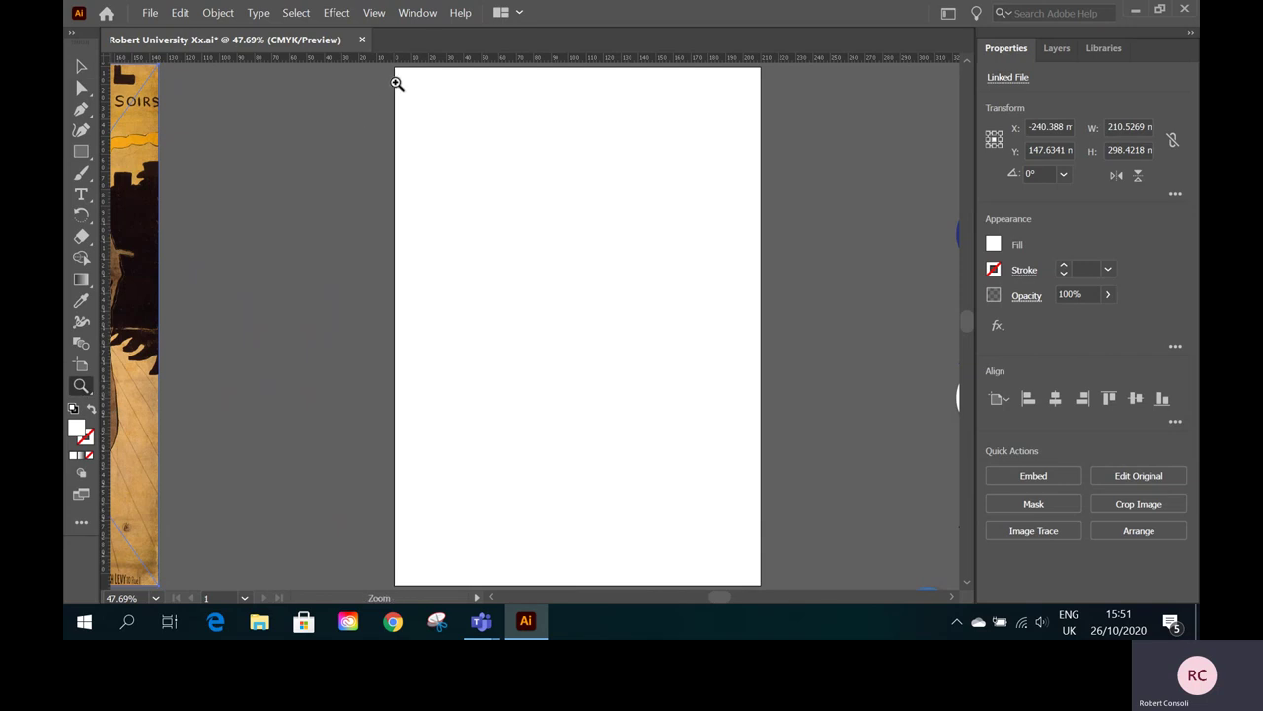
pyautogui.moveTo(396, 82); pyautogui.dragTo(682, 445)
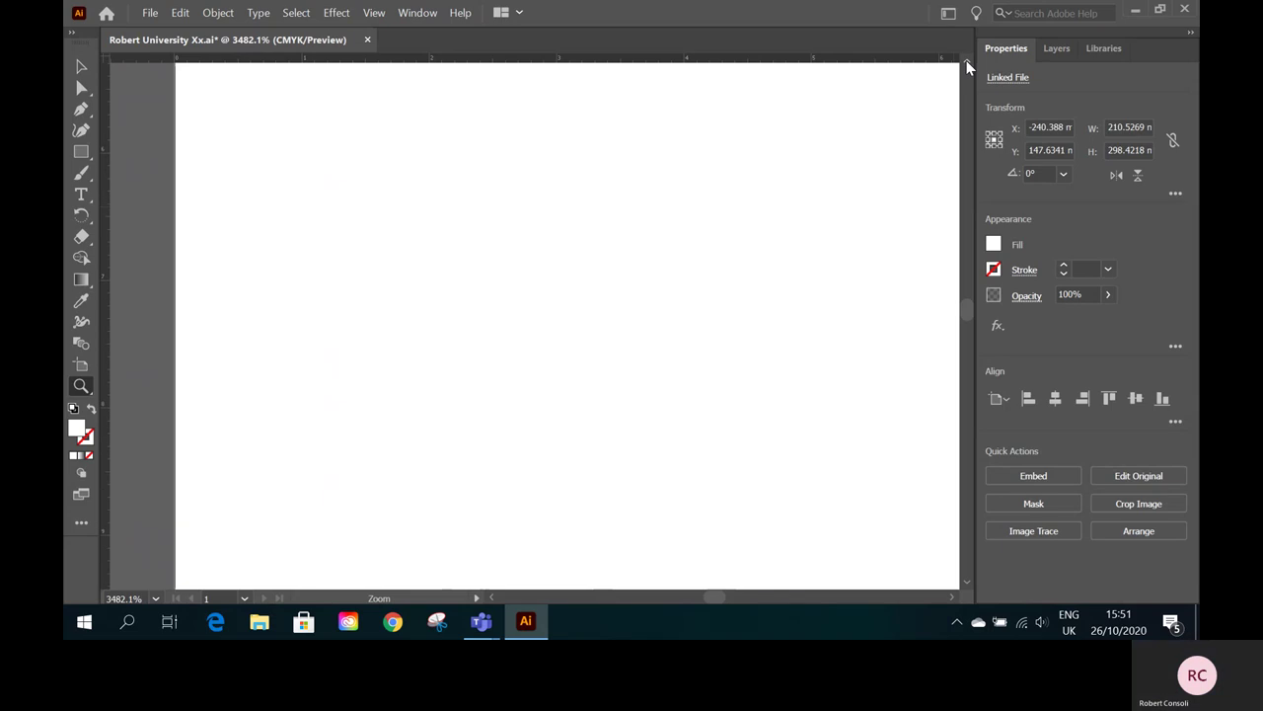
pyautogui.click(194, 100)
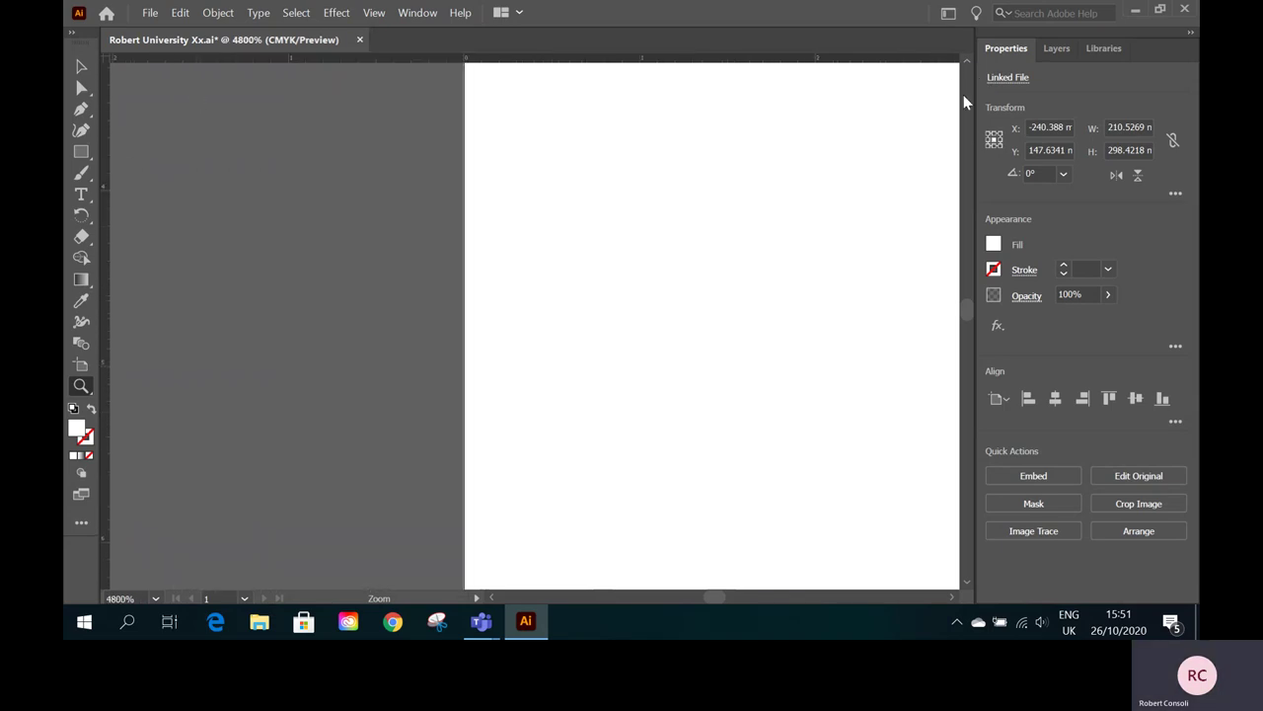
pyautogui.keyDown('alt'); pyautogui.click(679, 135); pyautogui.keyUp('alt')
pyautogui.keyDown('alt'); pyautogui.click(678, 134); pyautogui.keyUp('alt')
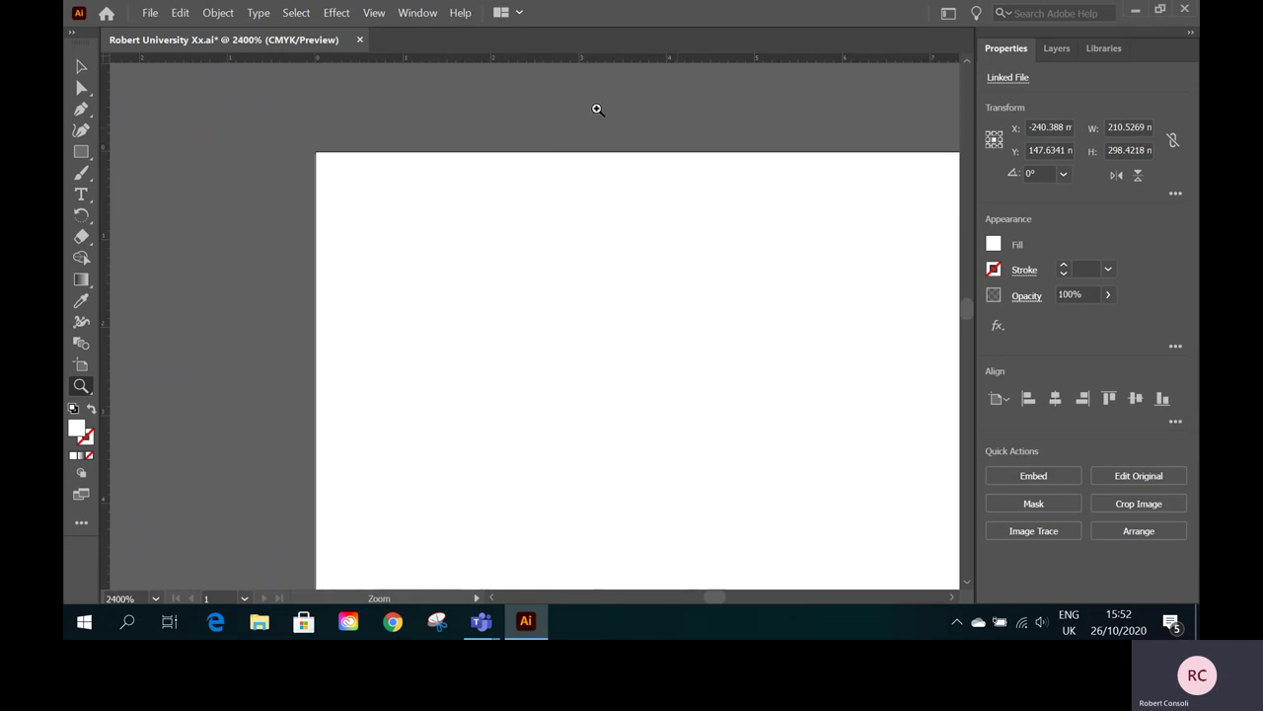
pyautogui.moveTo(343, 136); pyautogui.dragTo(465, 302)
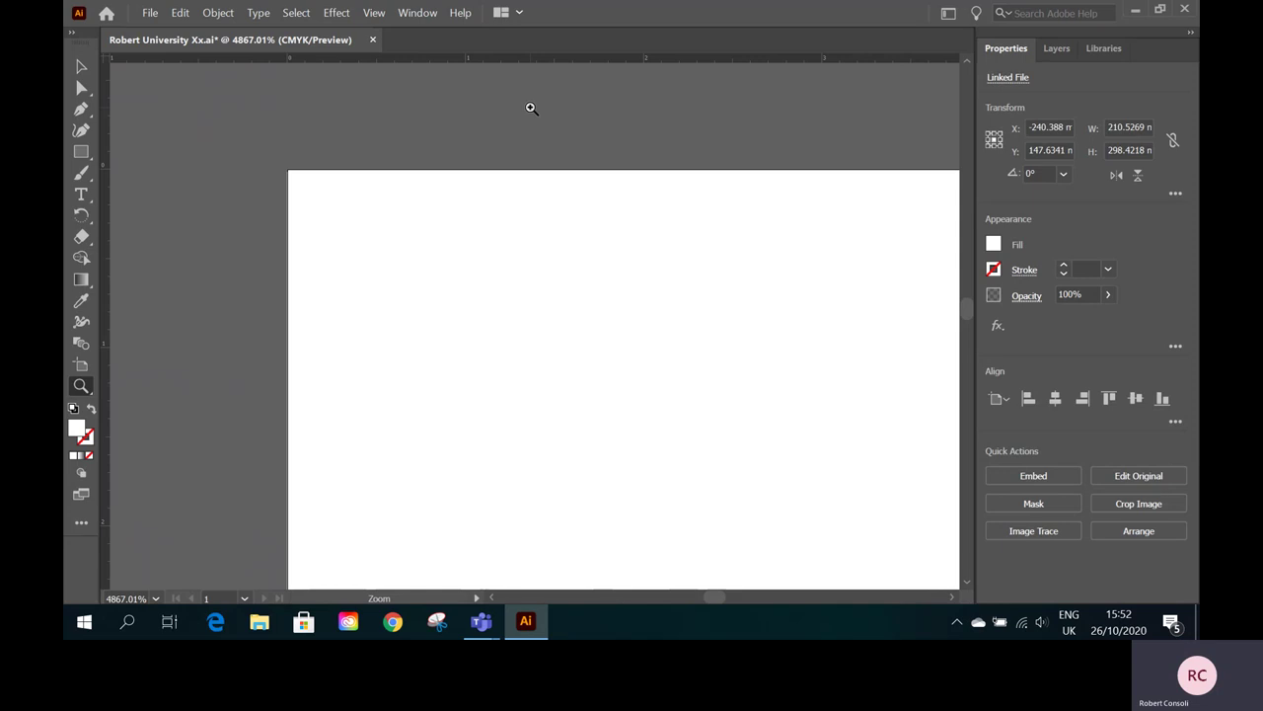
pyautogui.click(81, 66)
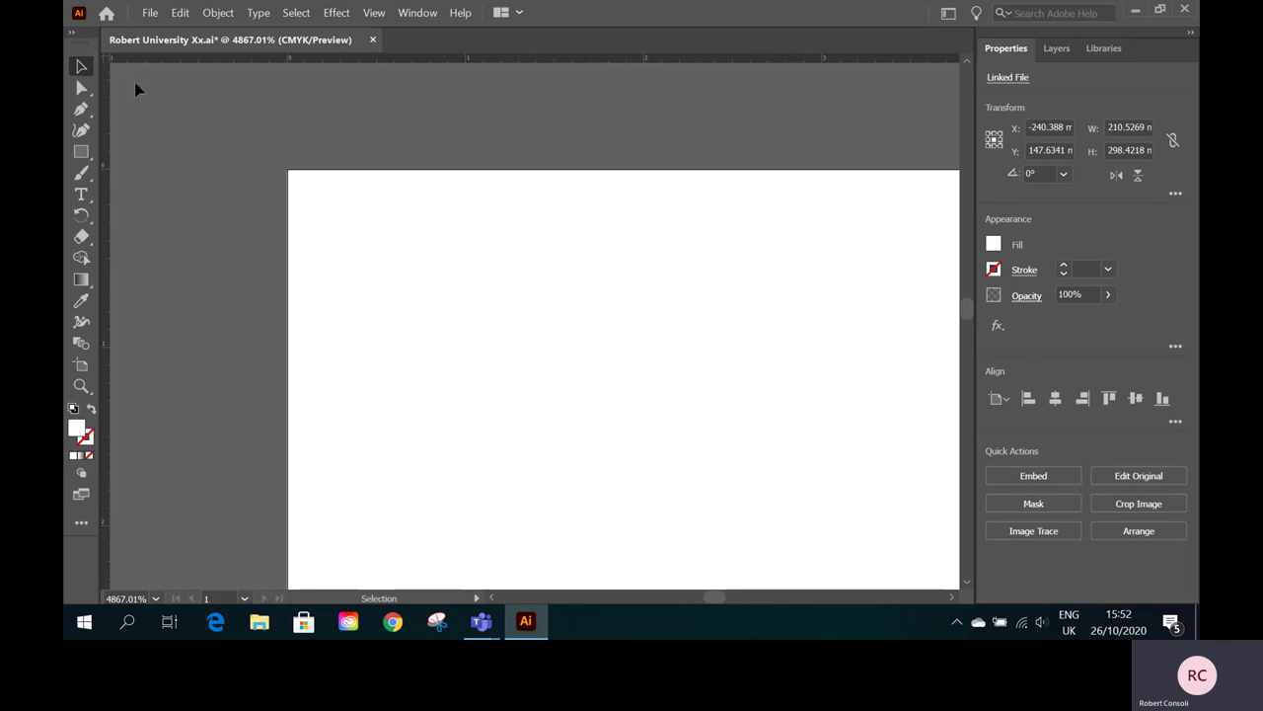
# - Reset the ruler origin to the page's top-left corner and pull out one horizontal and one vertical guide
pyautogui.moveTo(106, 60); pyautogui.dragTo(127, 87)
pyautogui.moveTo(267, 133); pyautogui.dragTo(293, 175)
pyautogui.moveTo(409, 74); pyautogui.dragTo(396, 260)
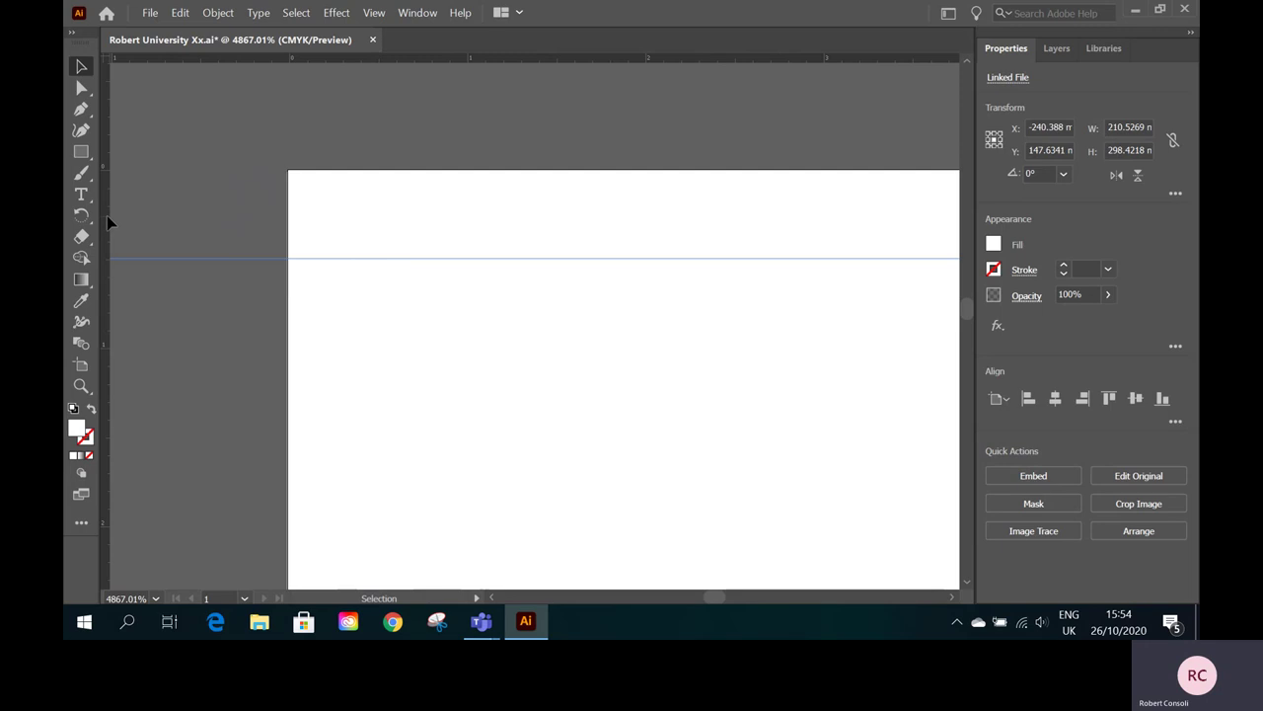
pyautogui.moveTo(105, 219); pyautogui.dragTo(379, 225)
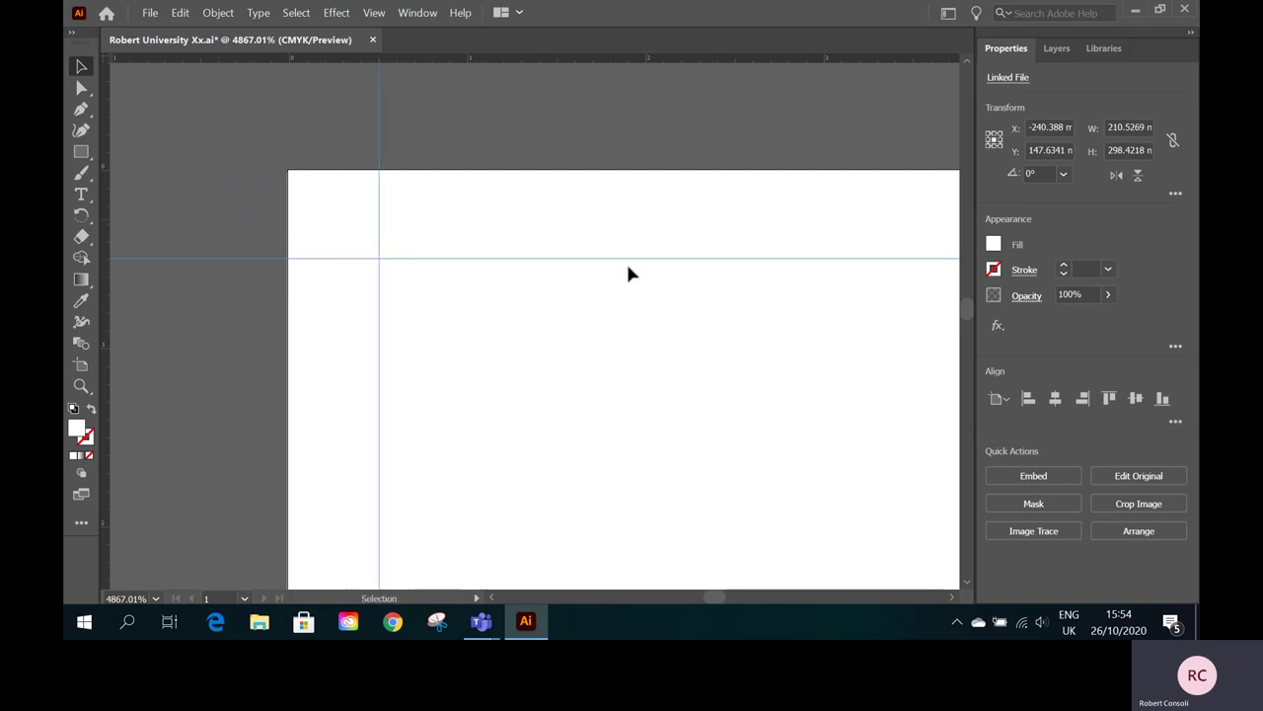
pyautogui.click(155, 597)
pyautogui.scroll(-1, 240, 546)
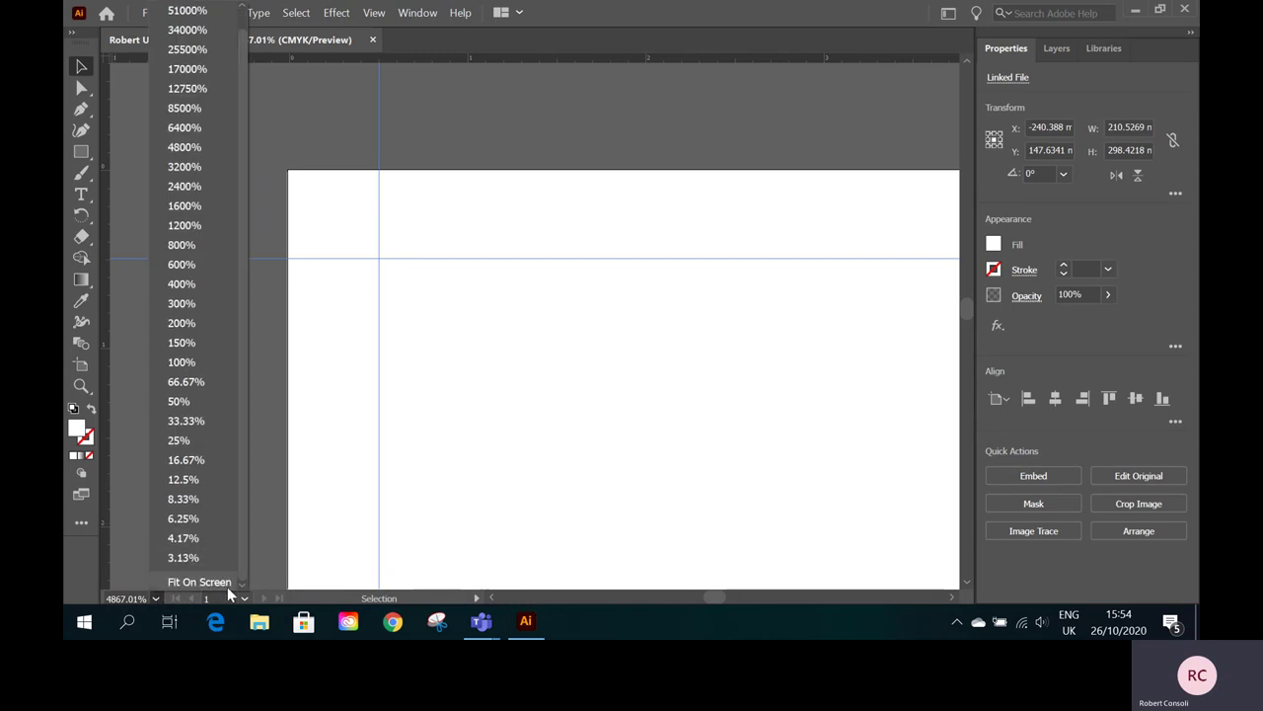
# - Fit the page on screen, zoom into the top-left corner where the guides cross, and deselect the image
pyautogui.click(219, 582)
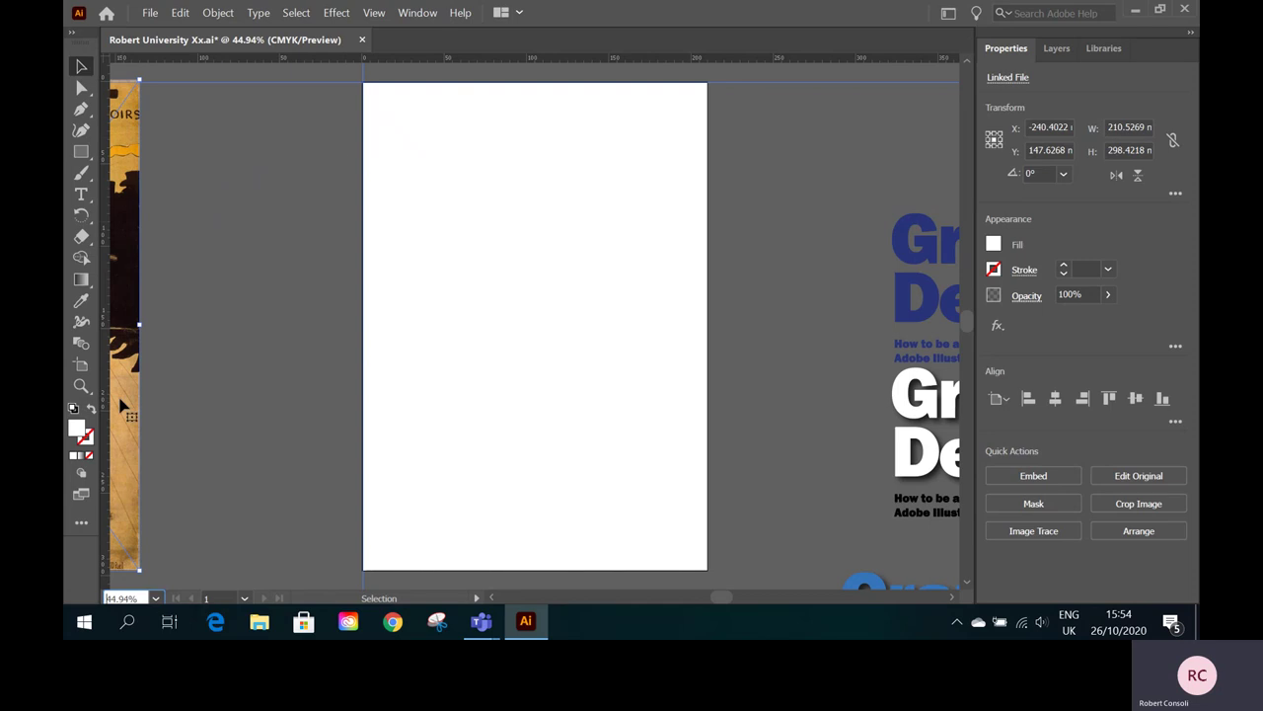
pyautogui.click(83, 388)
pyautogui.moveTo(356, 76); pyautogui.dragTo(579, 218)
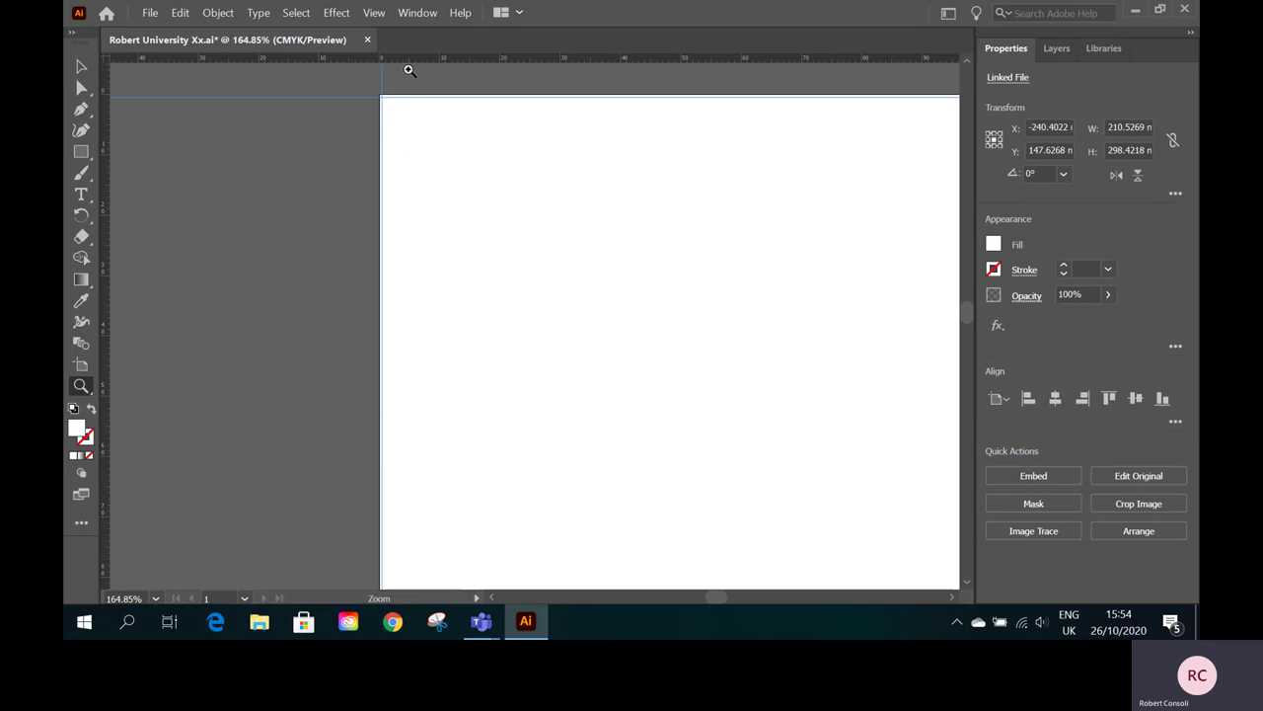
pyautogui.moveTo(410, 72); pyautogui.dragTo(606, 141)
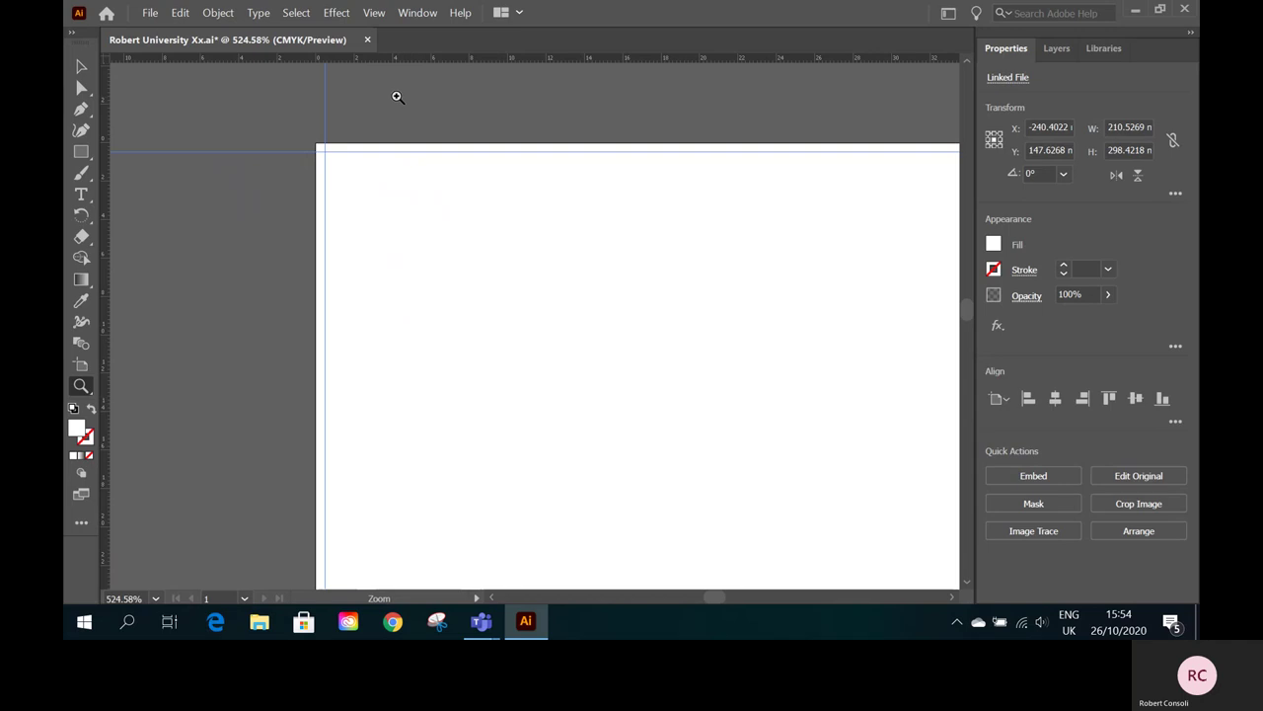
pyautogui.moveTo(405, 81); pyautogui.dragTo(578, 155)
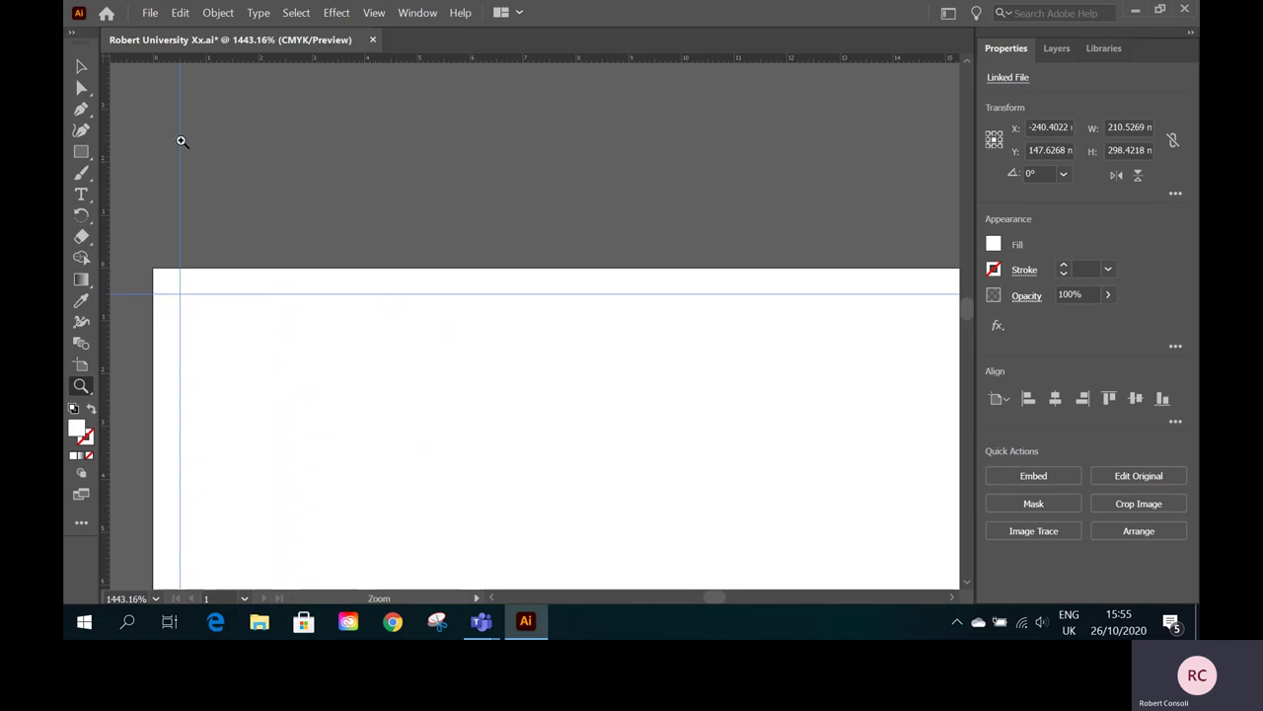
pyautogui.click(81, 65)
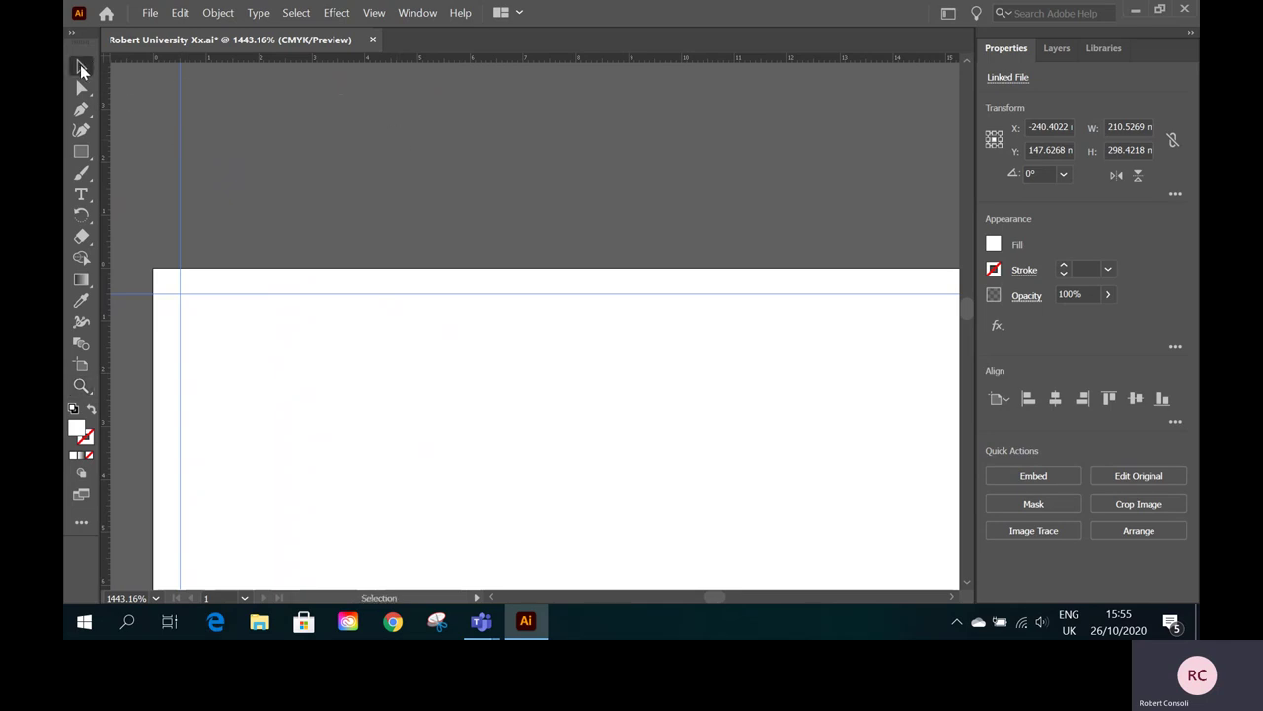
pyautogui.click(189, 155)
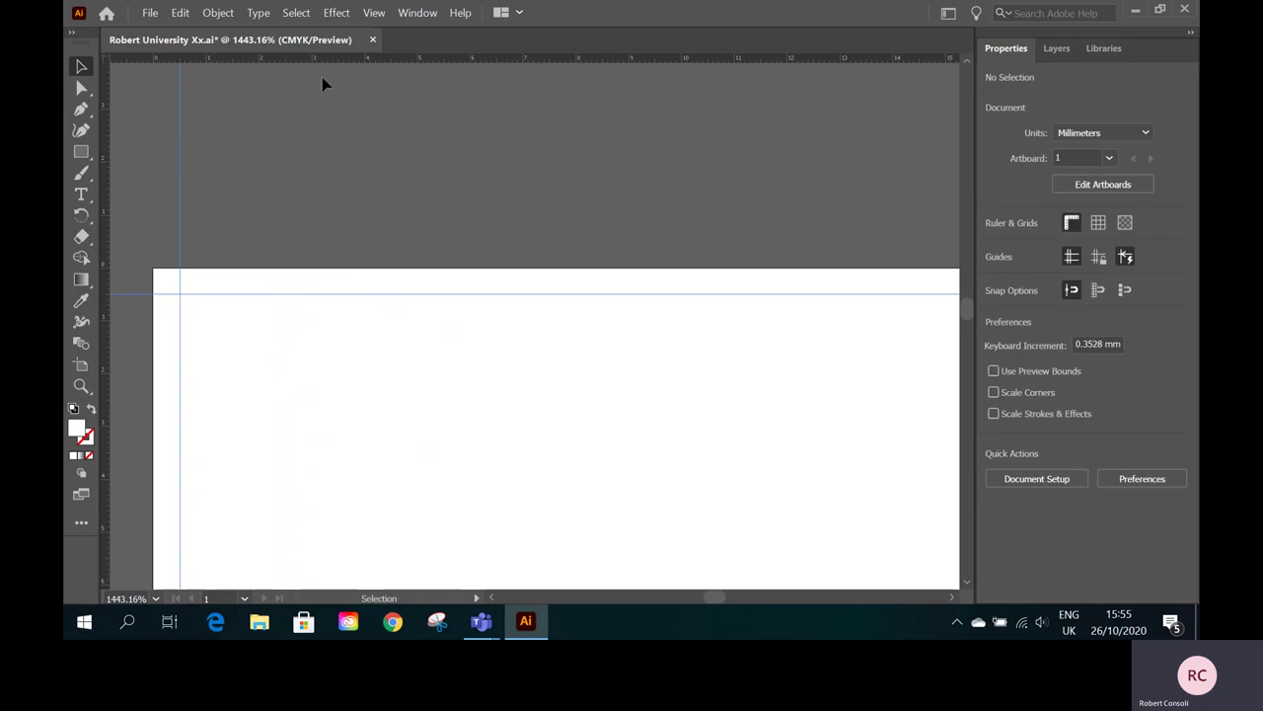
# - Unlock the guides using View > Guides > Unlock Guides
pyautogui.click(374, 14)
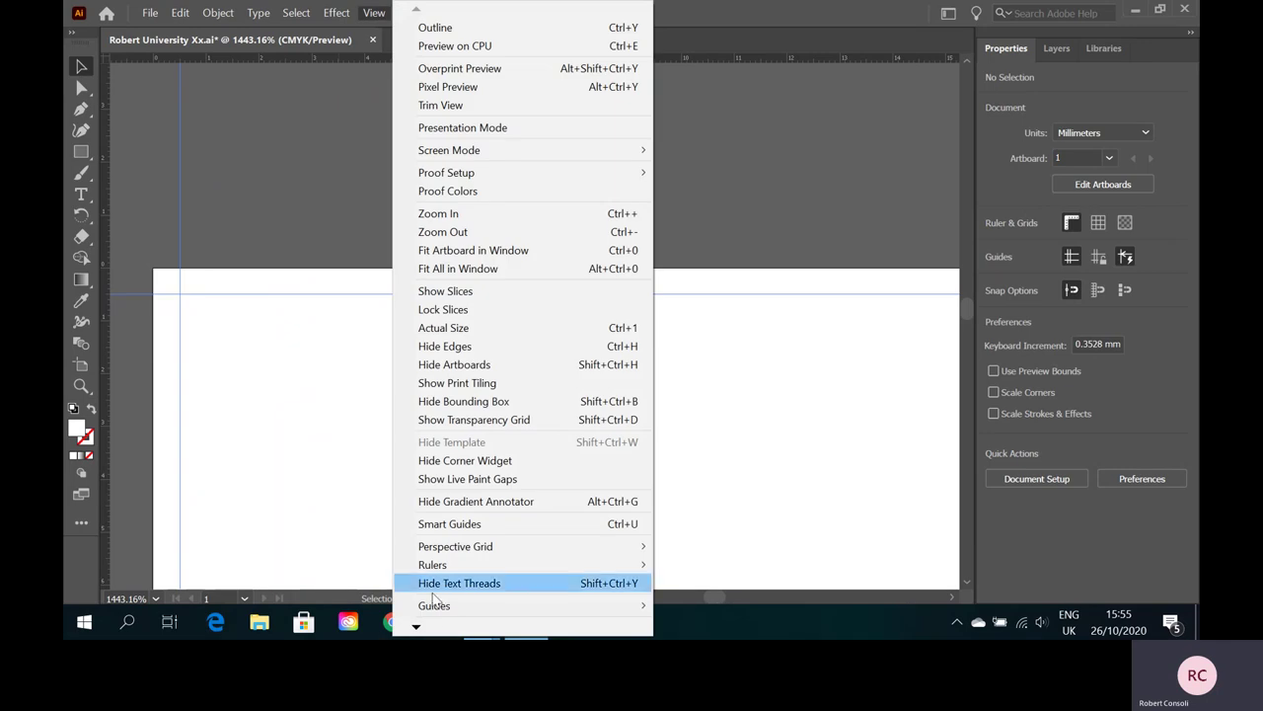
pyautogui.moveTo(592, 605)
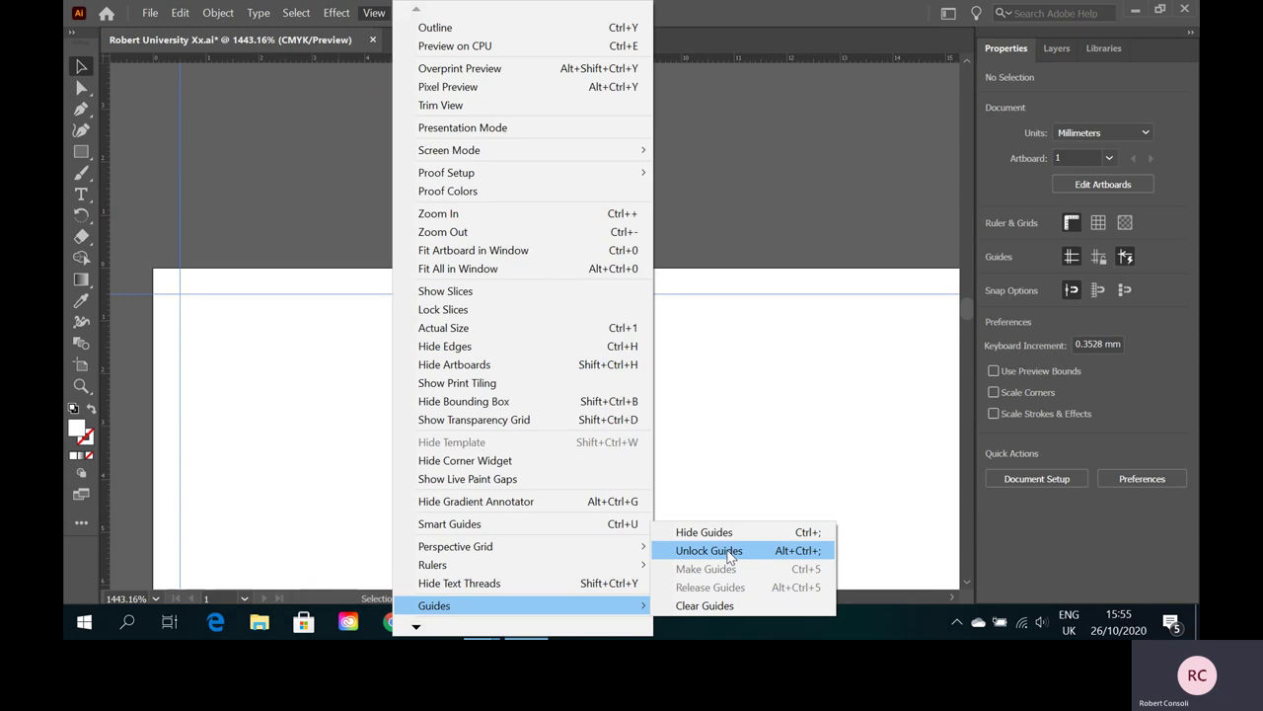
pyautogui.click(728, 554)
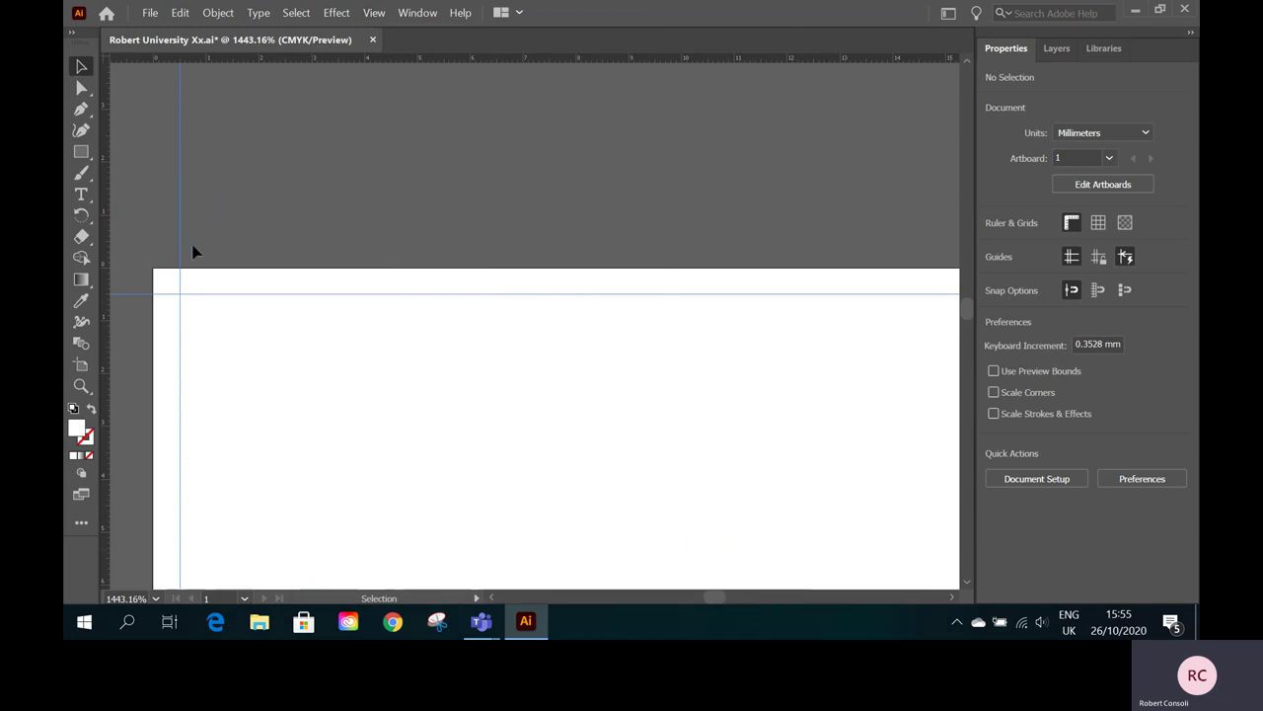
# - Move the vertical guide to X 5 mm and the horizontal guide to Y 5 mm, then fit the page
pyautogui.moveTo(182, 250); pyautogui.dragTo(417, 228)
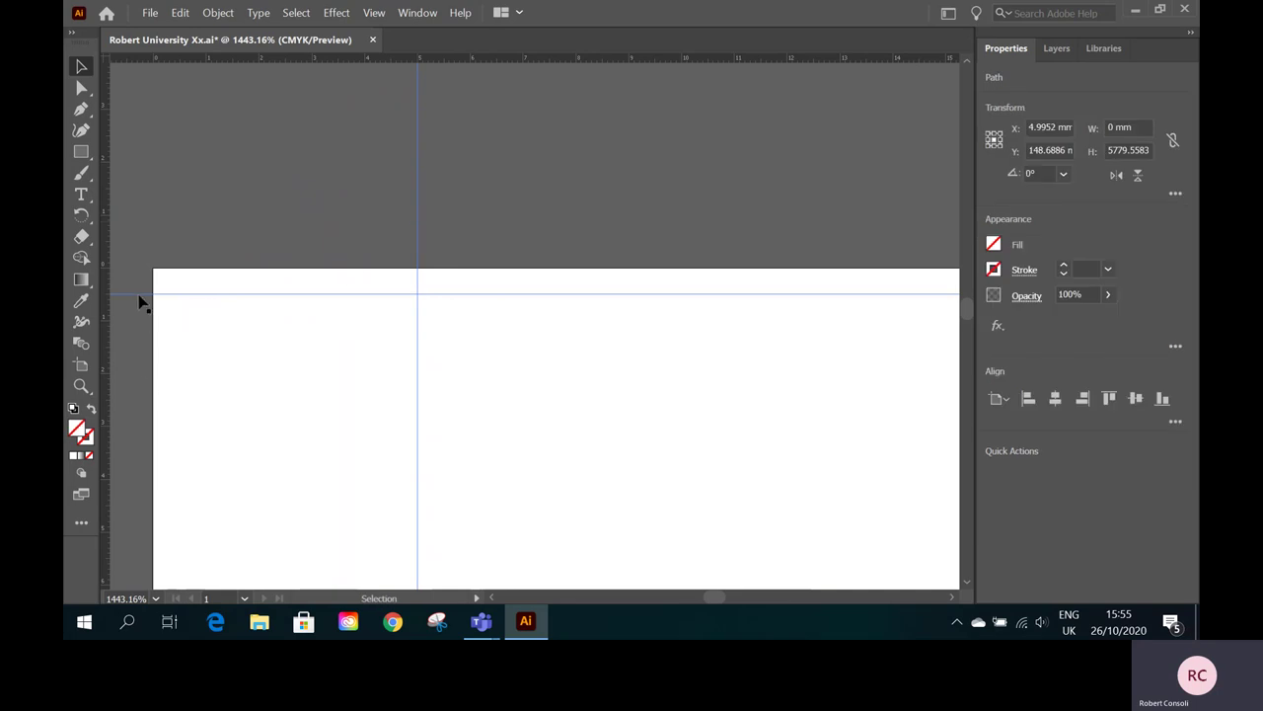
pyautogui.moveTo(139, 295); pyautogui.dragTo(140, 534)
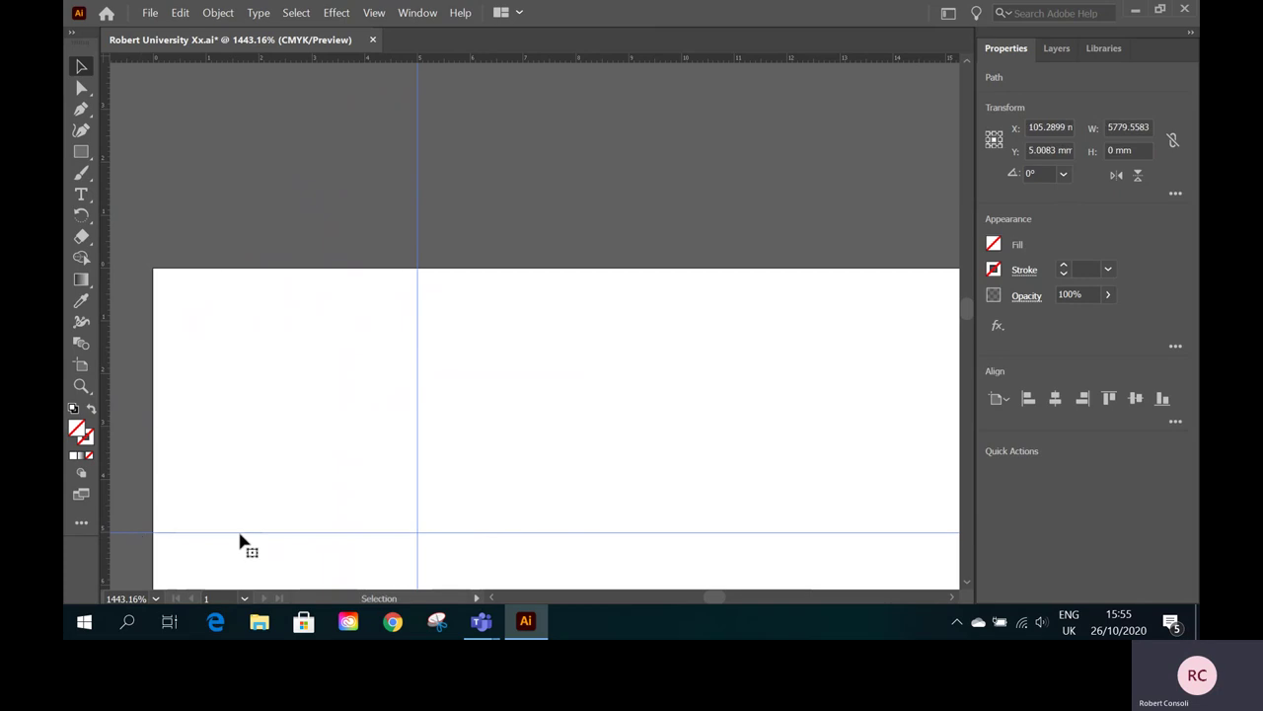
pyautogui.click(155, 598)
pyautogui.scroll(-1, 229, 577)
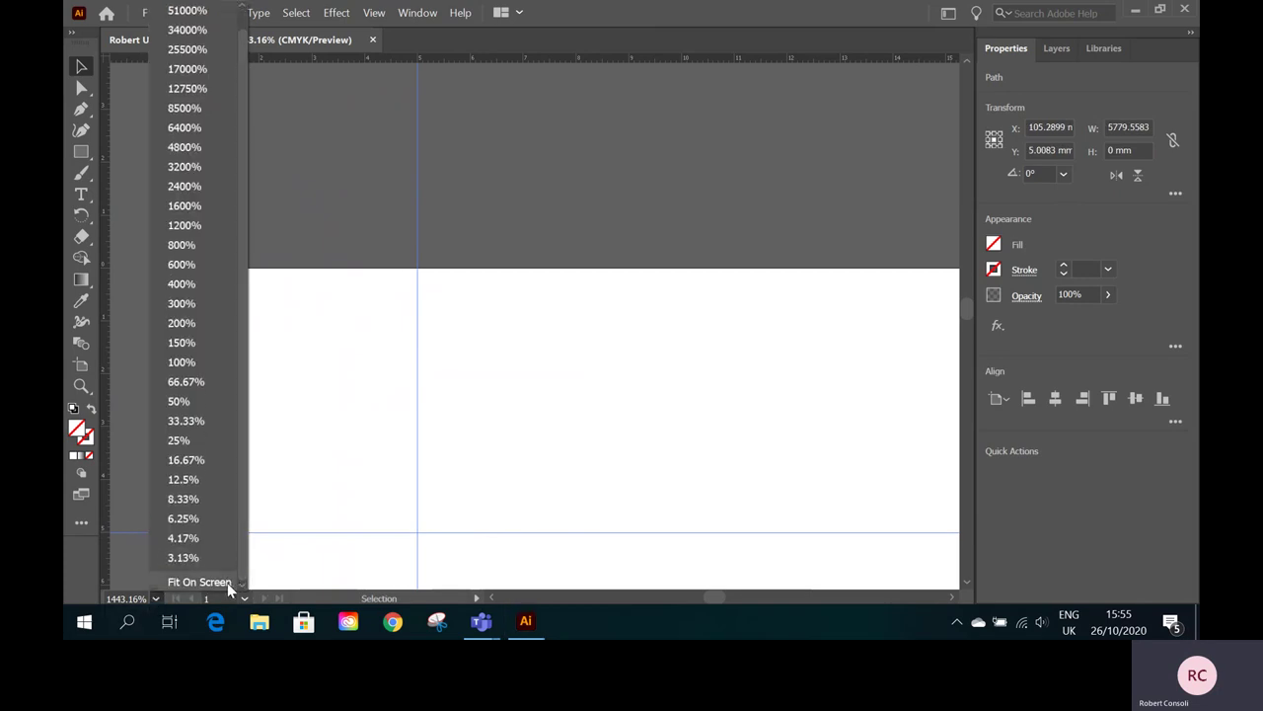
pyautogui.click(222, 582)
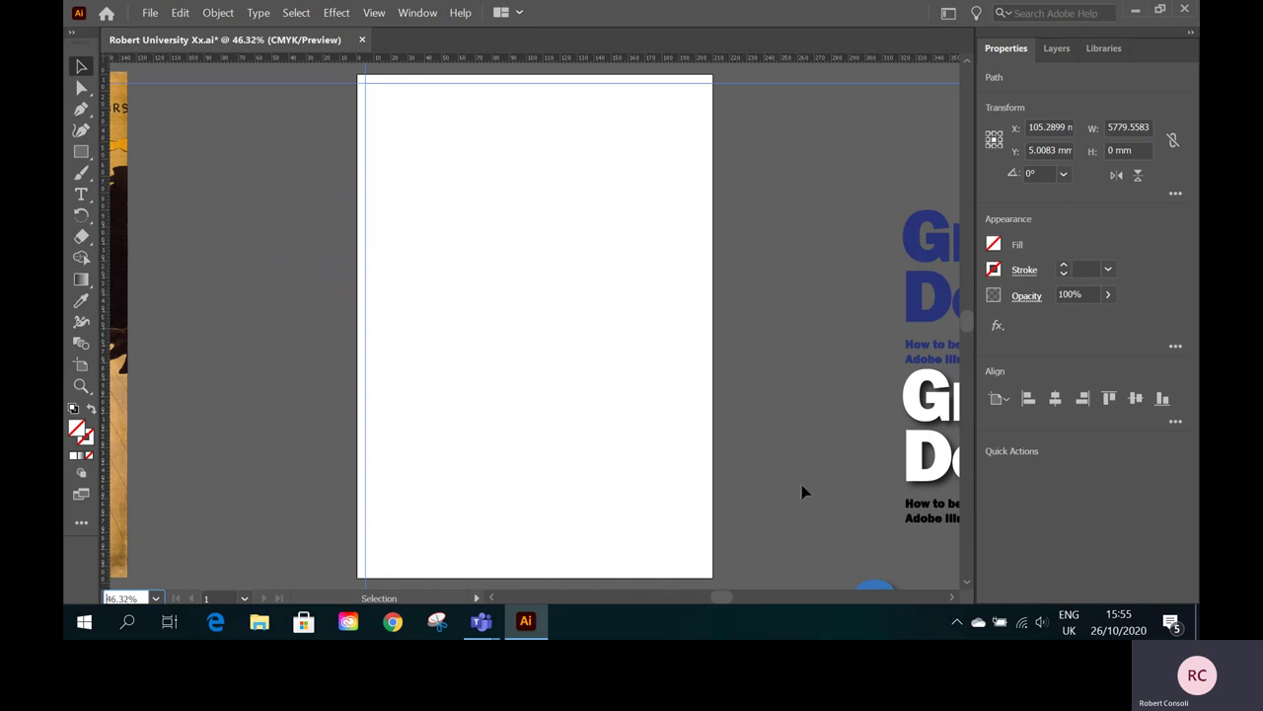
# - Zoom into the page's bottom-right corner and set the ruler origin there
pyautogui.click(81, 385)
pyautogui.moveTo(708, 574); pyautogui.dragTo(858, 561)
pyautogui.moveTo(688, 563); pyautogui.dragTo(963, 333)
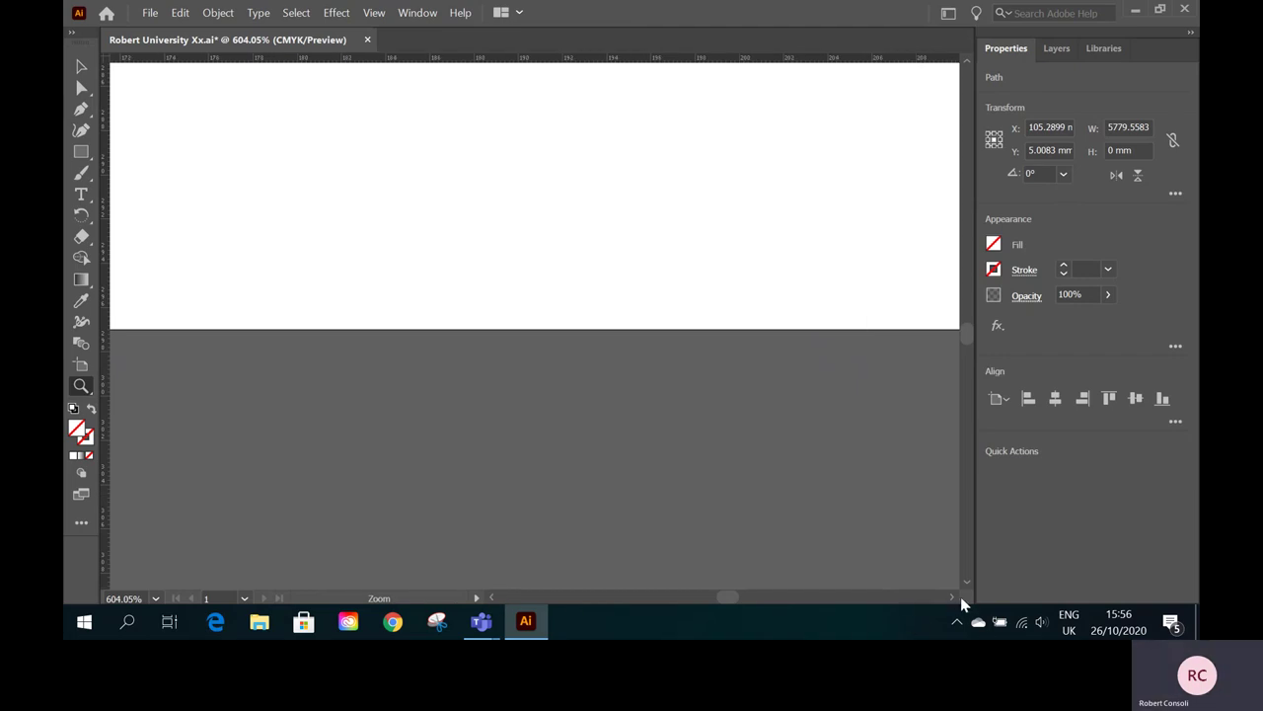
pyautogui.moveTo(952, 598); pyautogui.dragTo(952, 596)
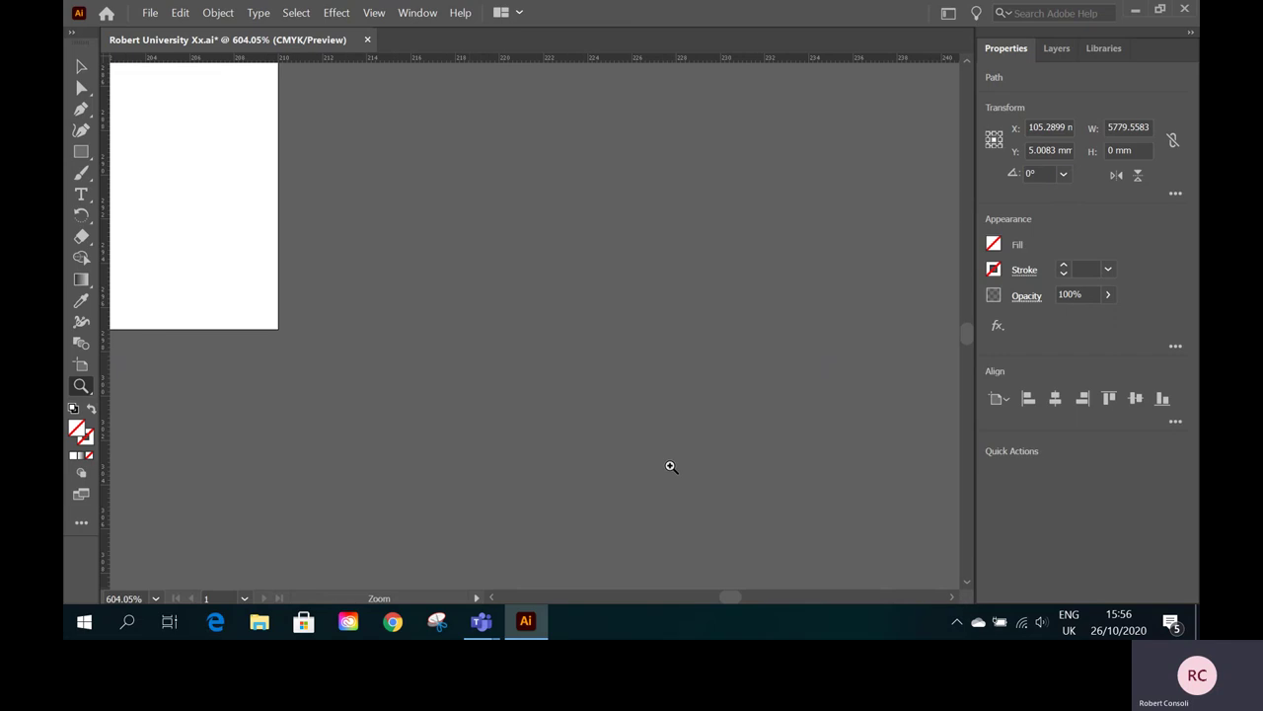
pyautogui.moveTo(494, 597); pyautogui.dragTo(493, 597)
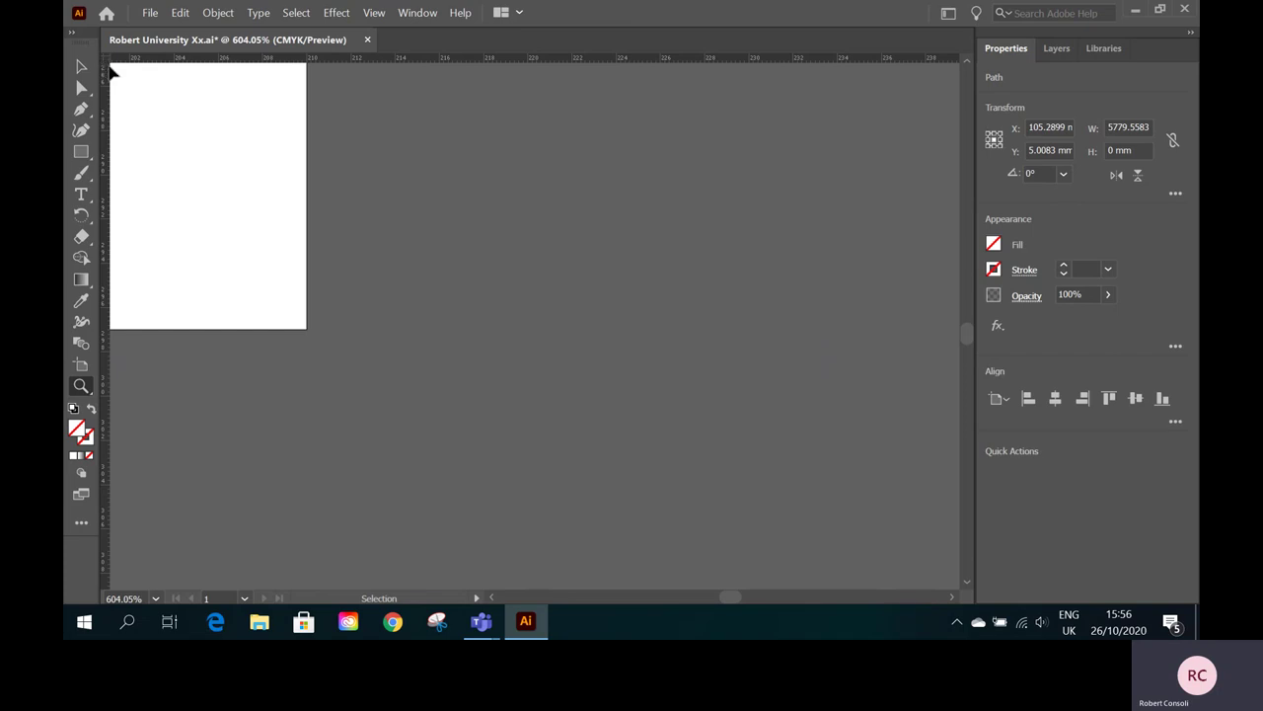
pyautogui.moveTo(109, 64); pyautogui.dragTo(306, 339)
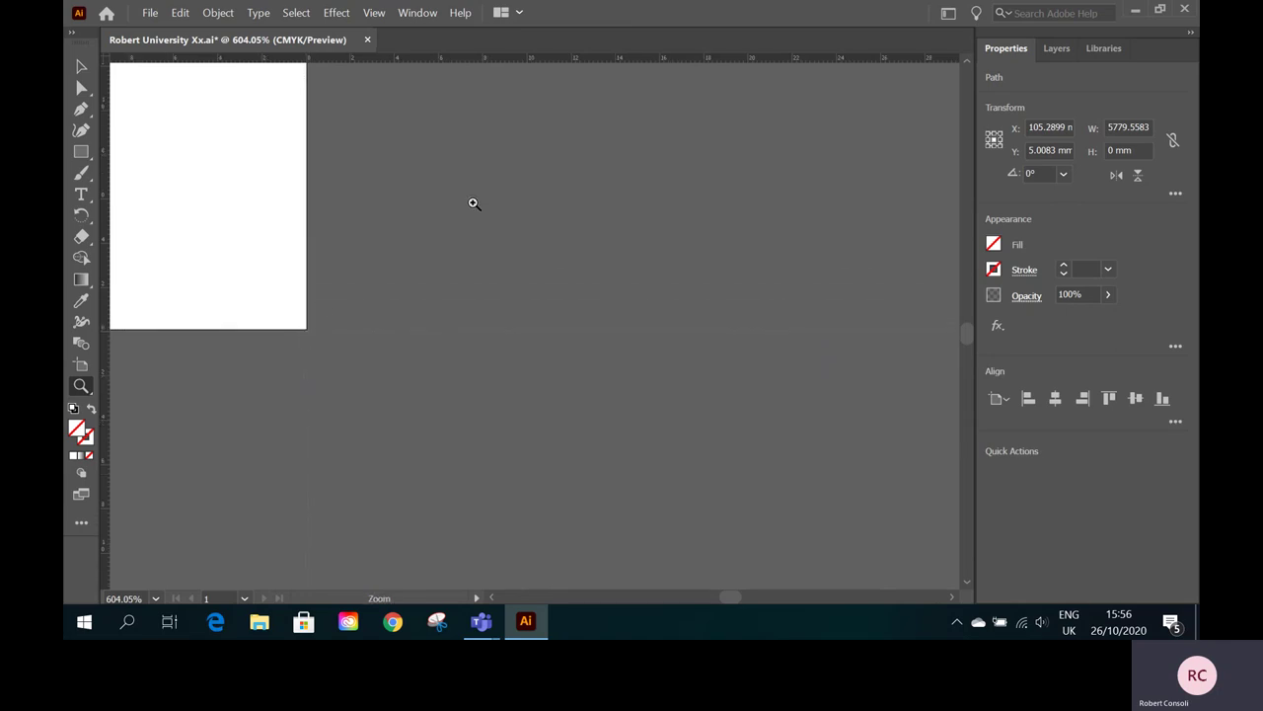
pyautogui.moveTo(151, 95); pyautogui.dragTo(223, 155)
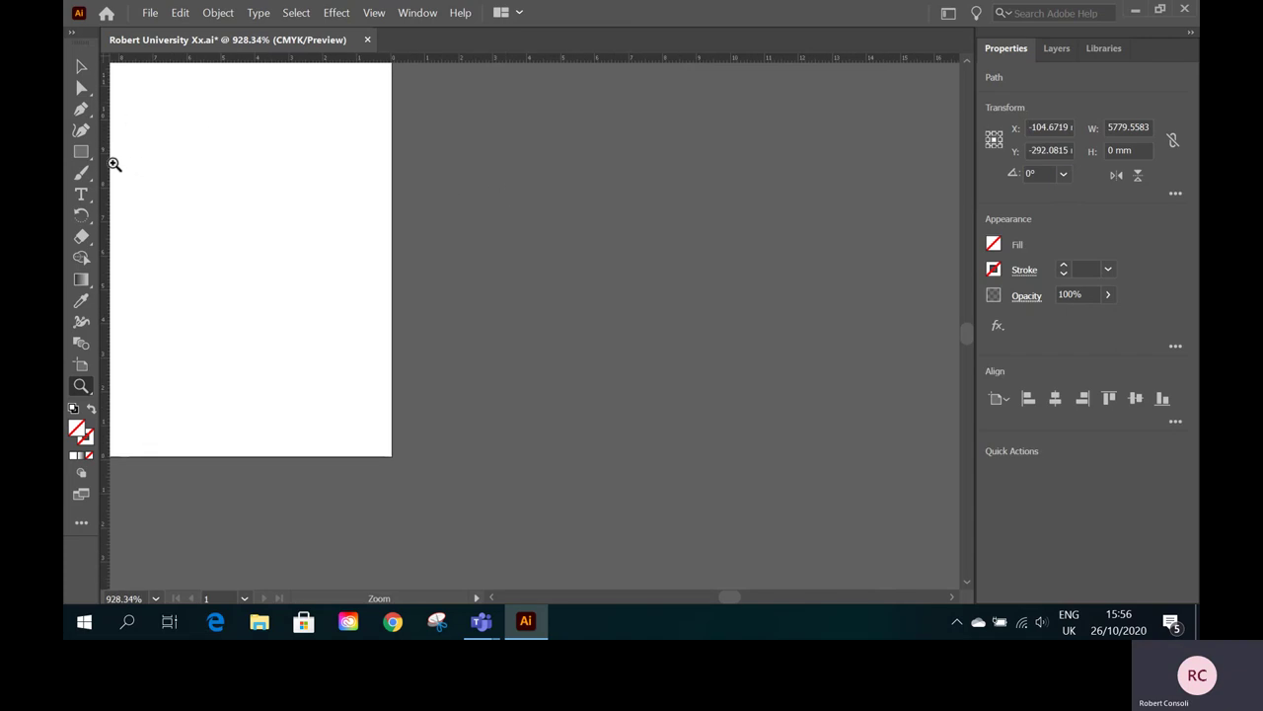
# - Add guides 5 mm inside the right and bottom edges, then fit the page on screen
pyautogui.moveTo(103, 164); pyautogui.dragTo(219, 161)
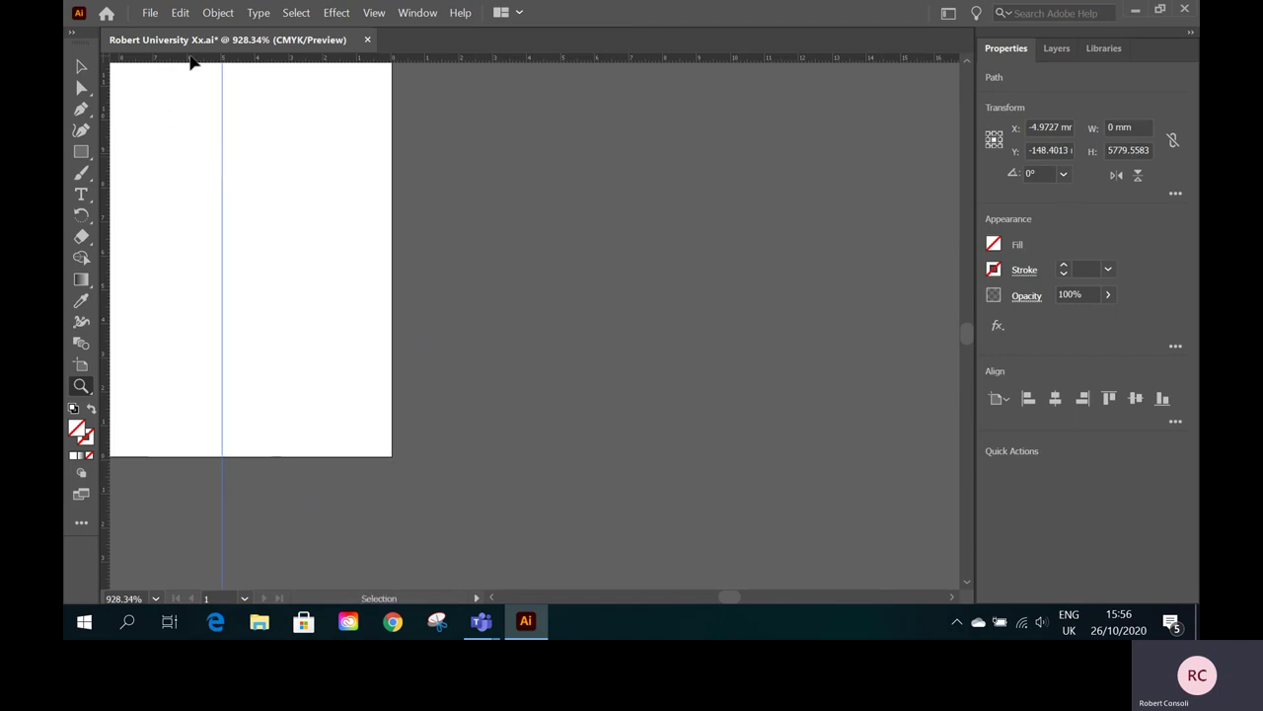
pyautogui.moveTo(193, 62); pyautogui.dragTo(174, 290)
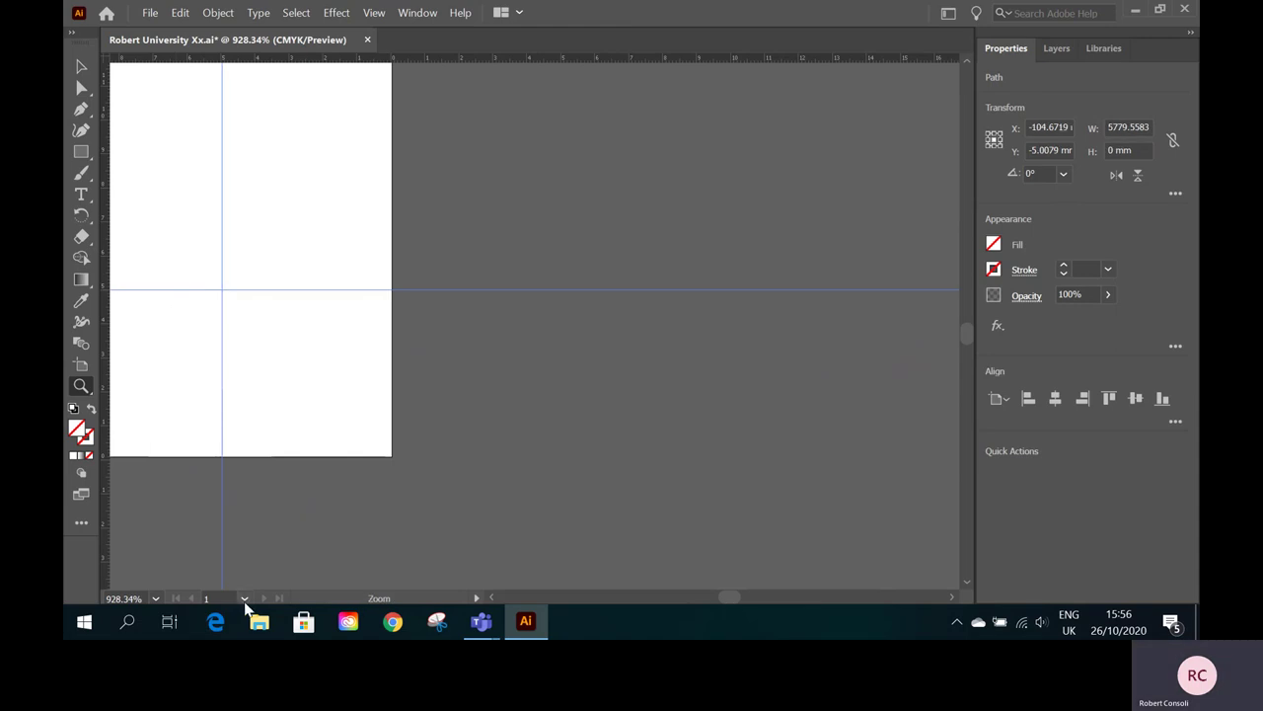
pyautogui.click(156, 599)
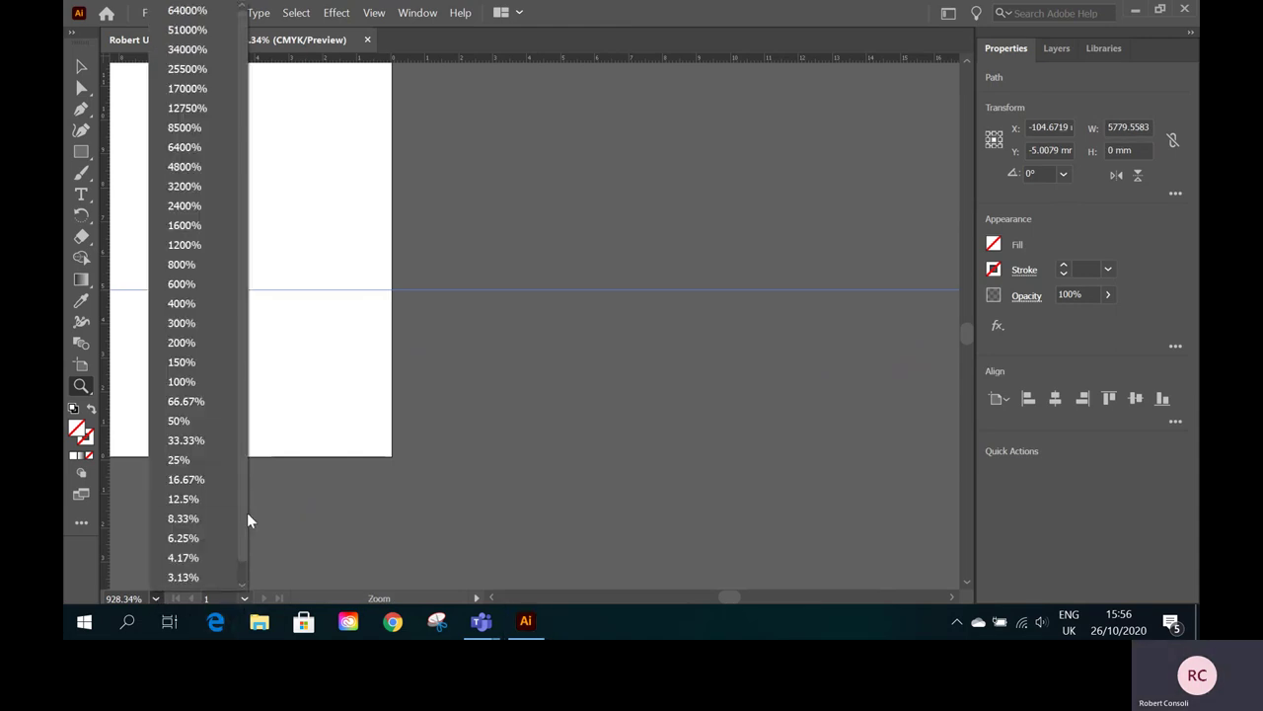
pyautogui.scroll(-1, 246, 533)
pyautogui.click(220, 581)
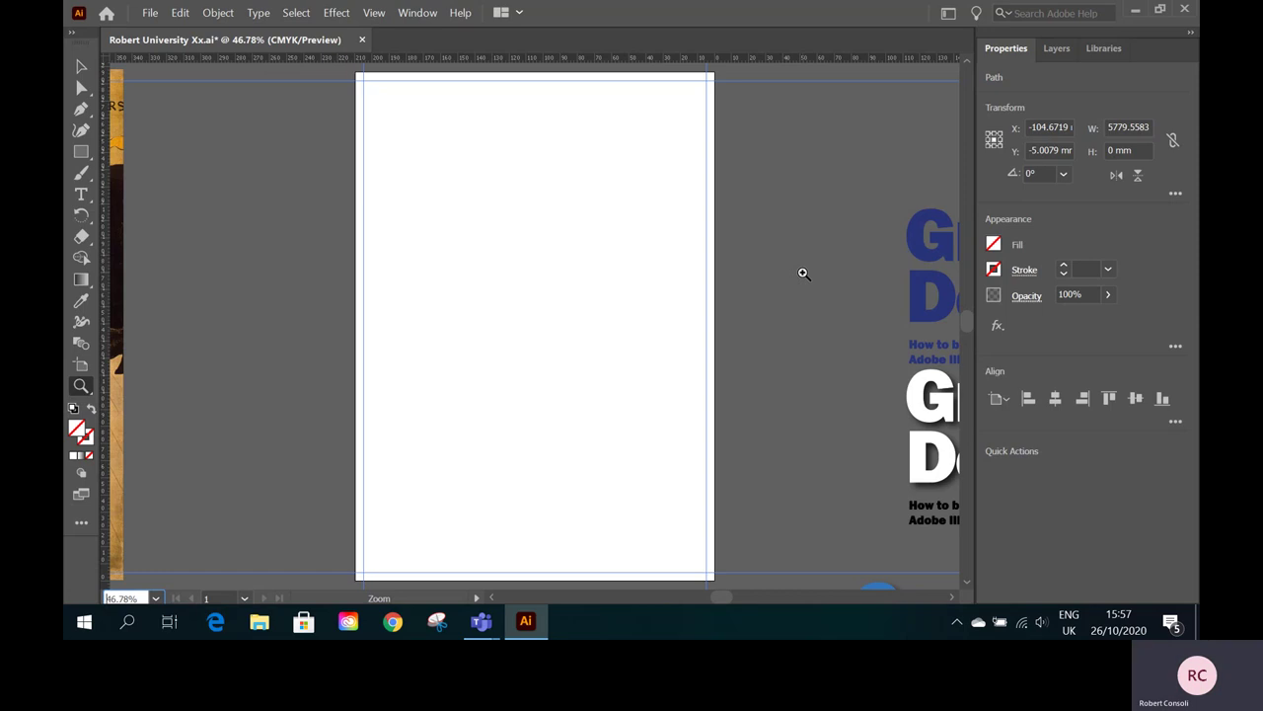
# - Add a vertical guide down the page's centre, then fit the whole page on screen
pyautogui.click(544, 76)
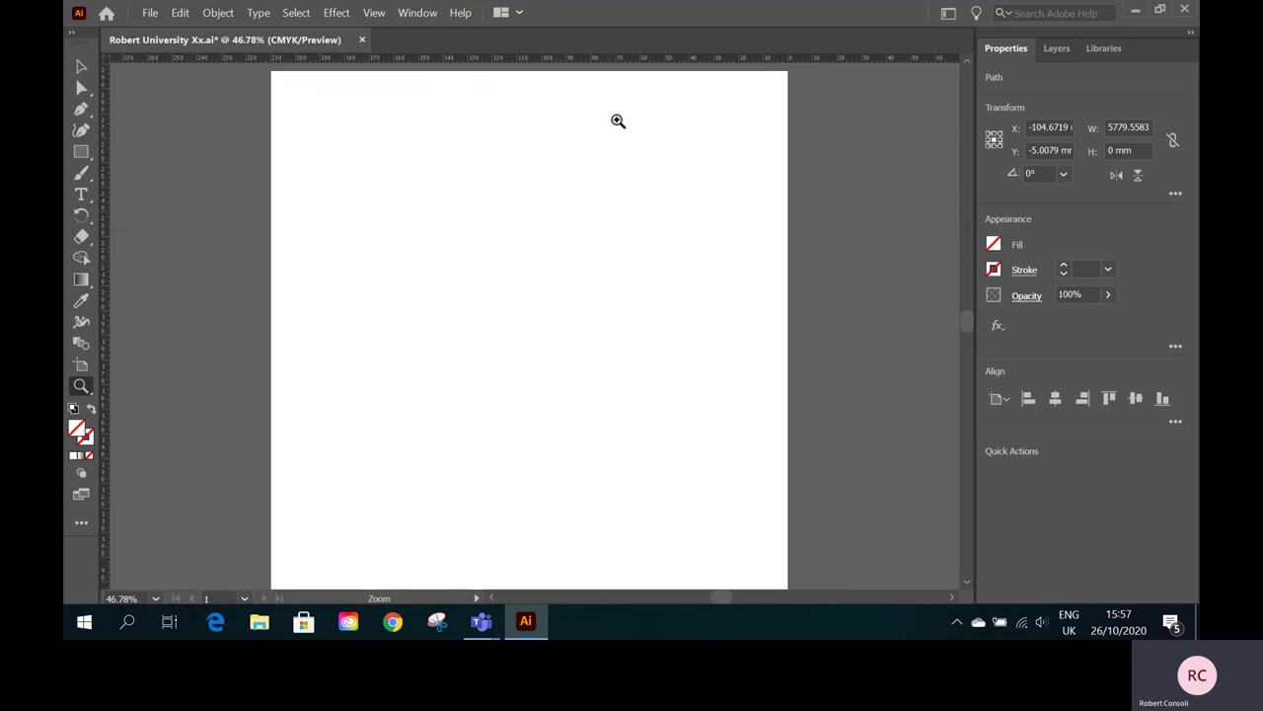
pyautogui.moveTo(618, 121); pyautogui.dragTo(759, 195)
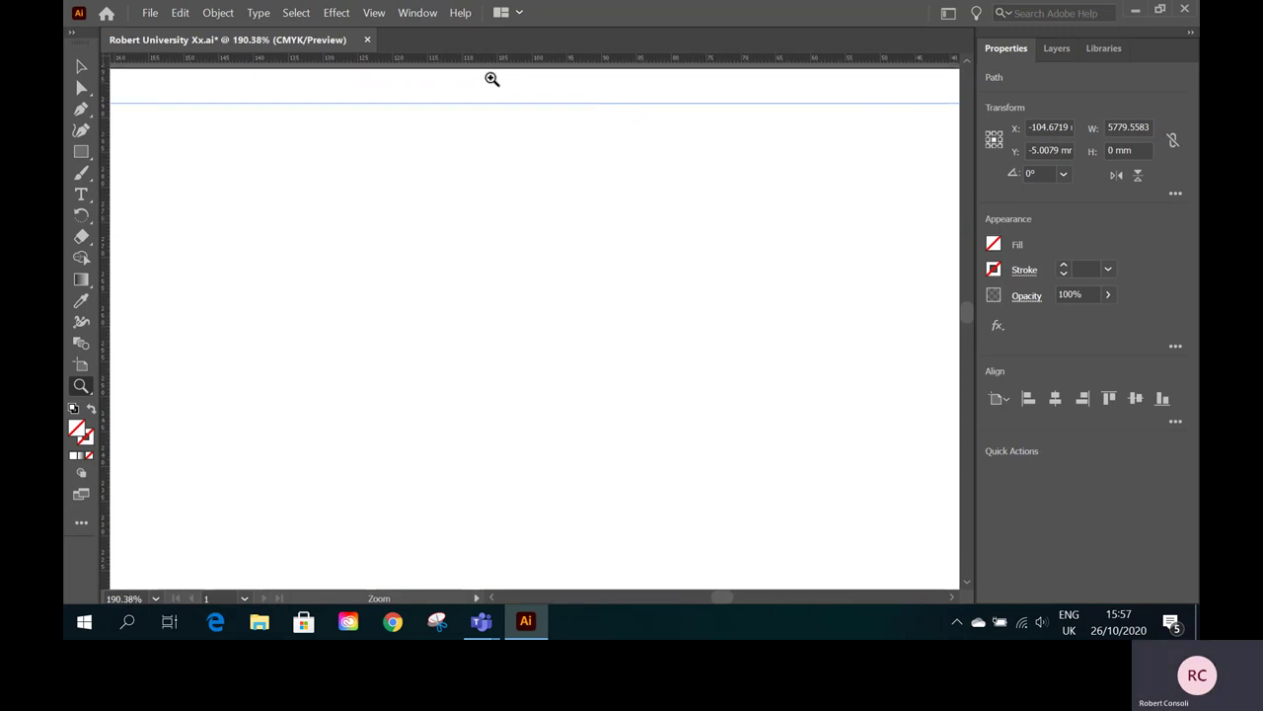
pyautogui.moveTo(492, 79); pyautogui.dragTo(592, 180)
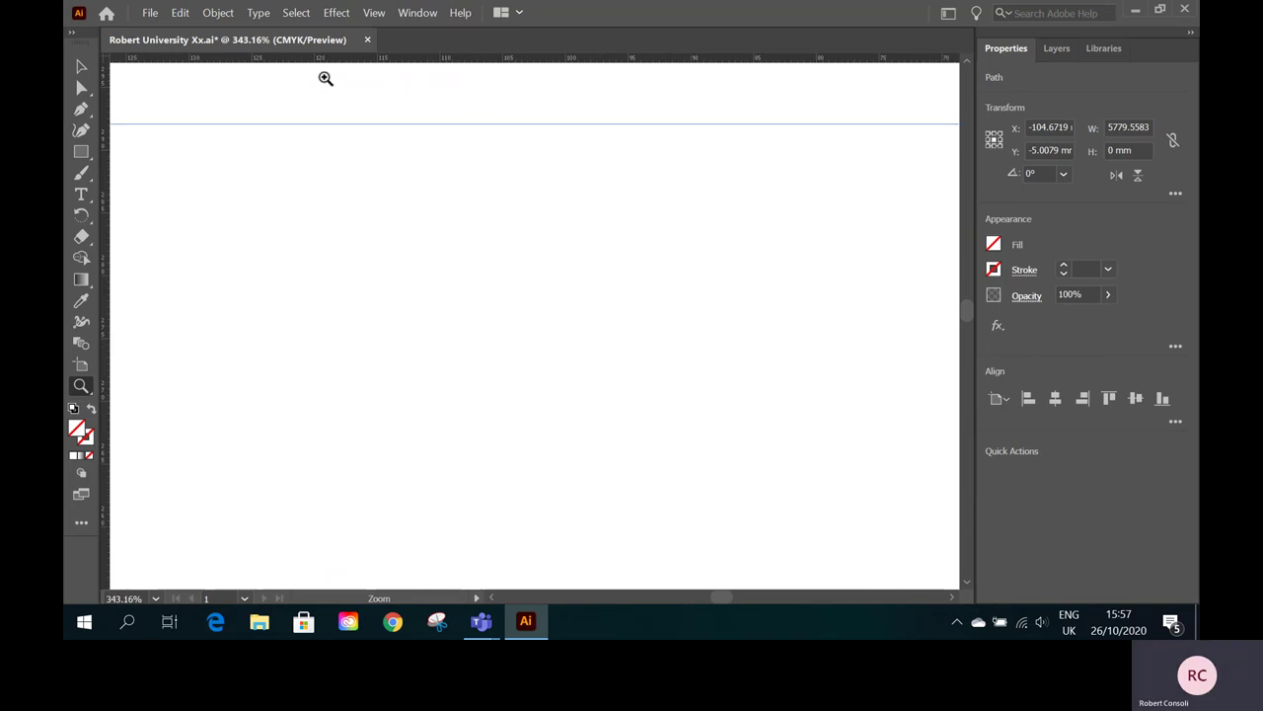
pyautogui.moveTo(106, 162); pyautogui.dragTo(502, 165)
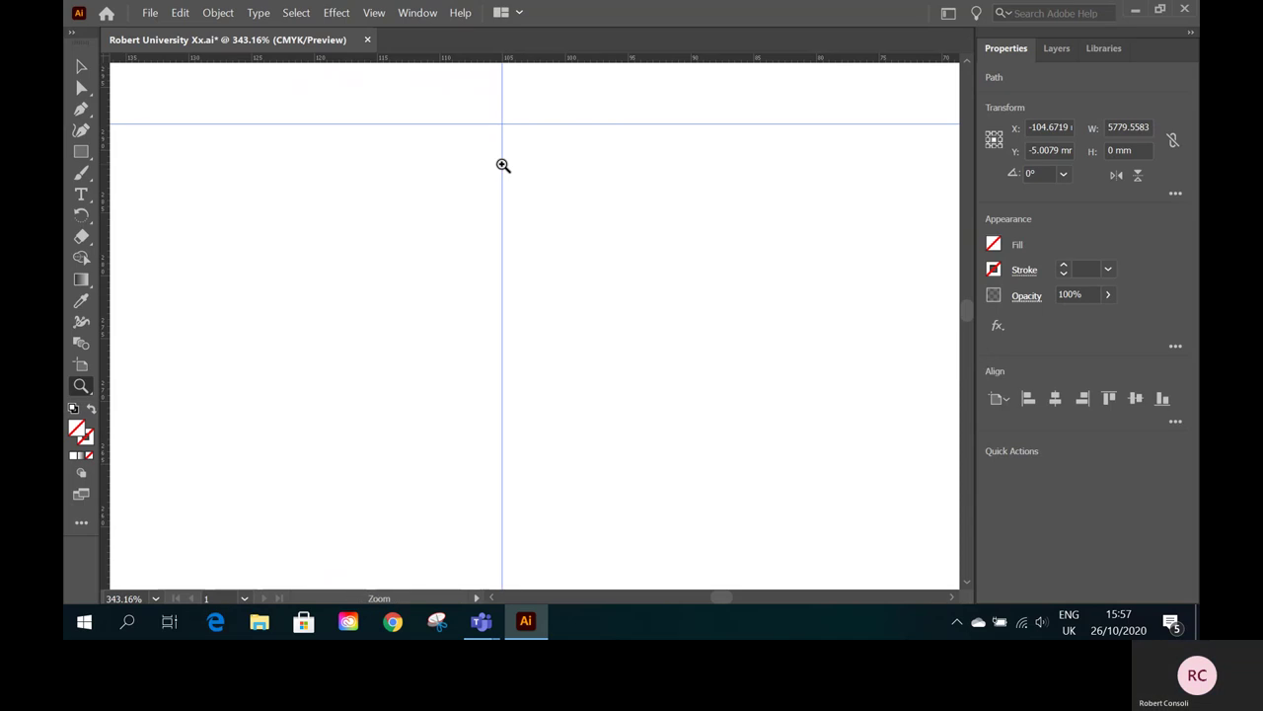
pyautogui.click(154, 600)
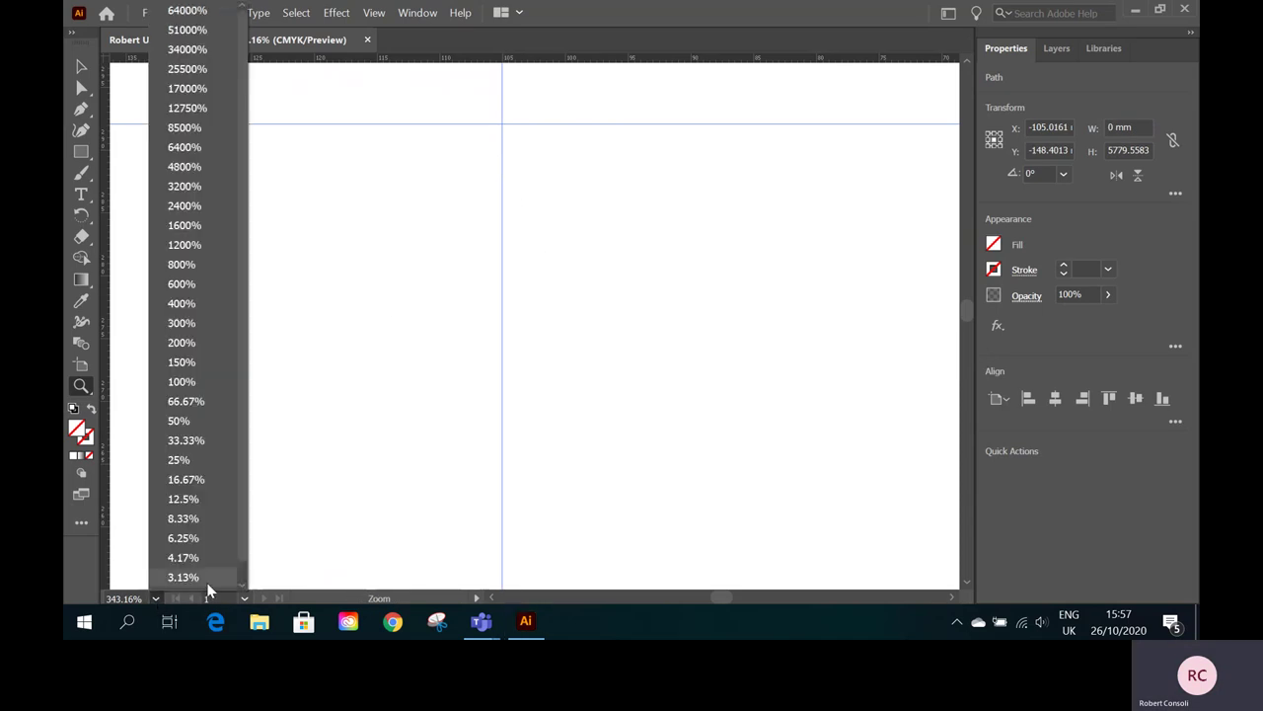
pyautogui.scroll(-1, 245, 563)
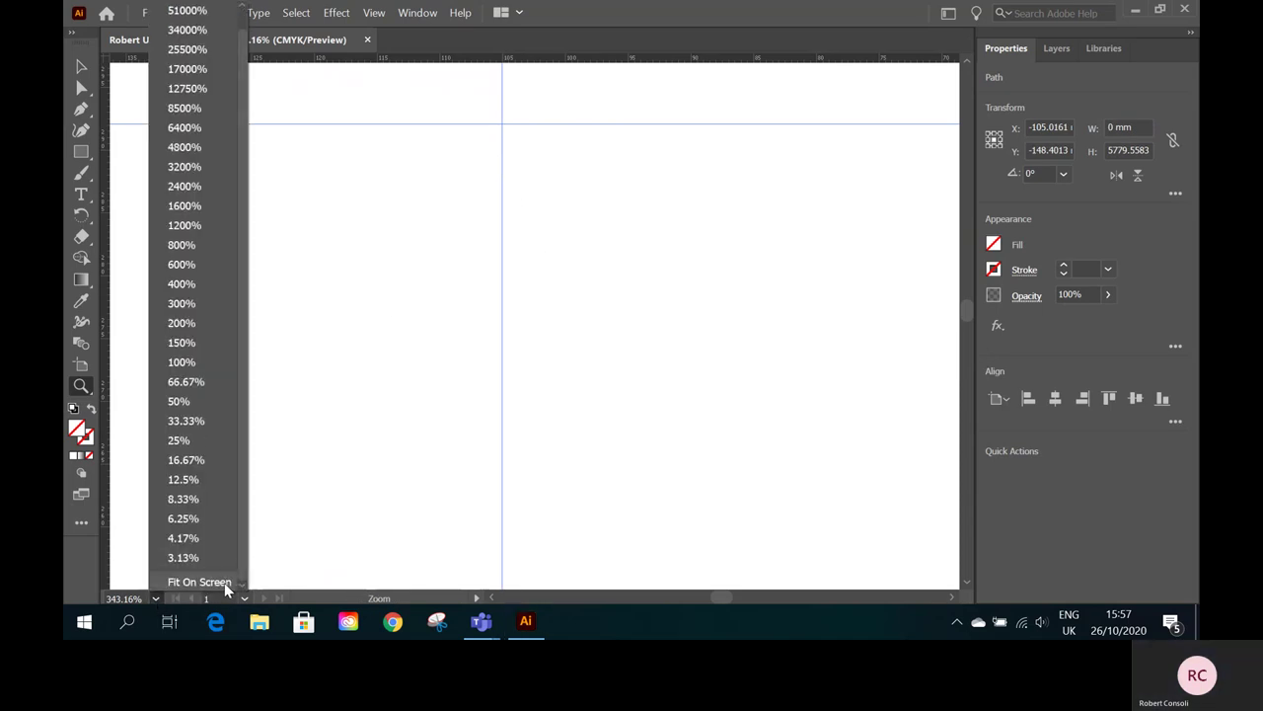
pyautogui.click(224, 583)
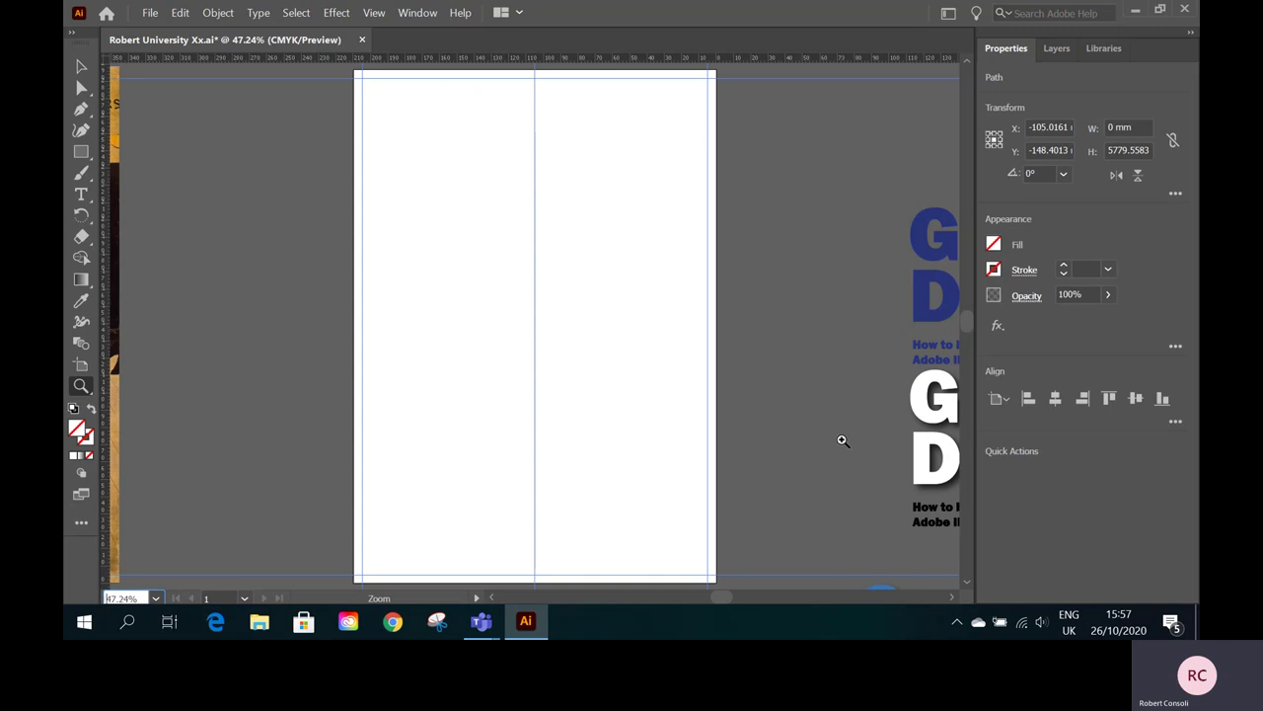
# - Save the document with File > Save
pyautogui.click(149, 14)
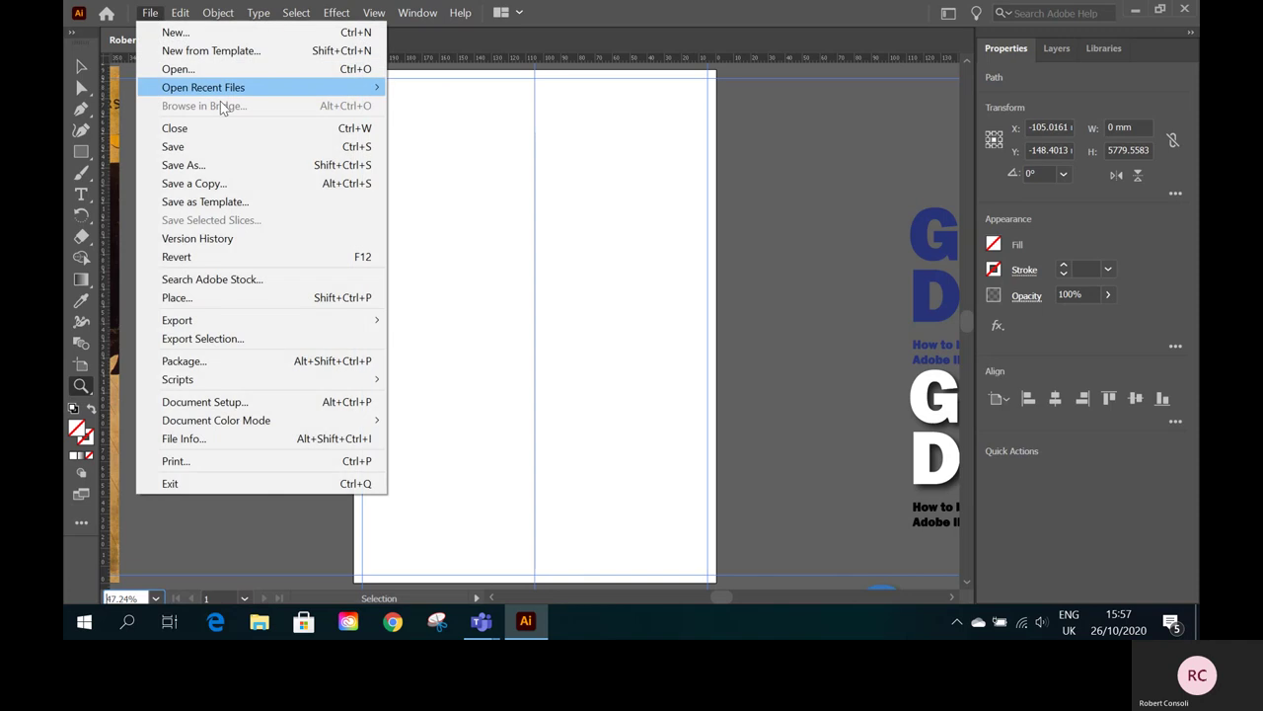
pyautogui.click(177, 146)
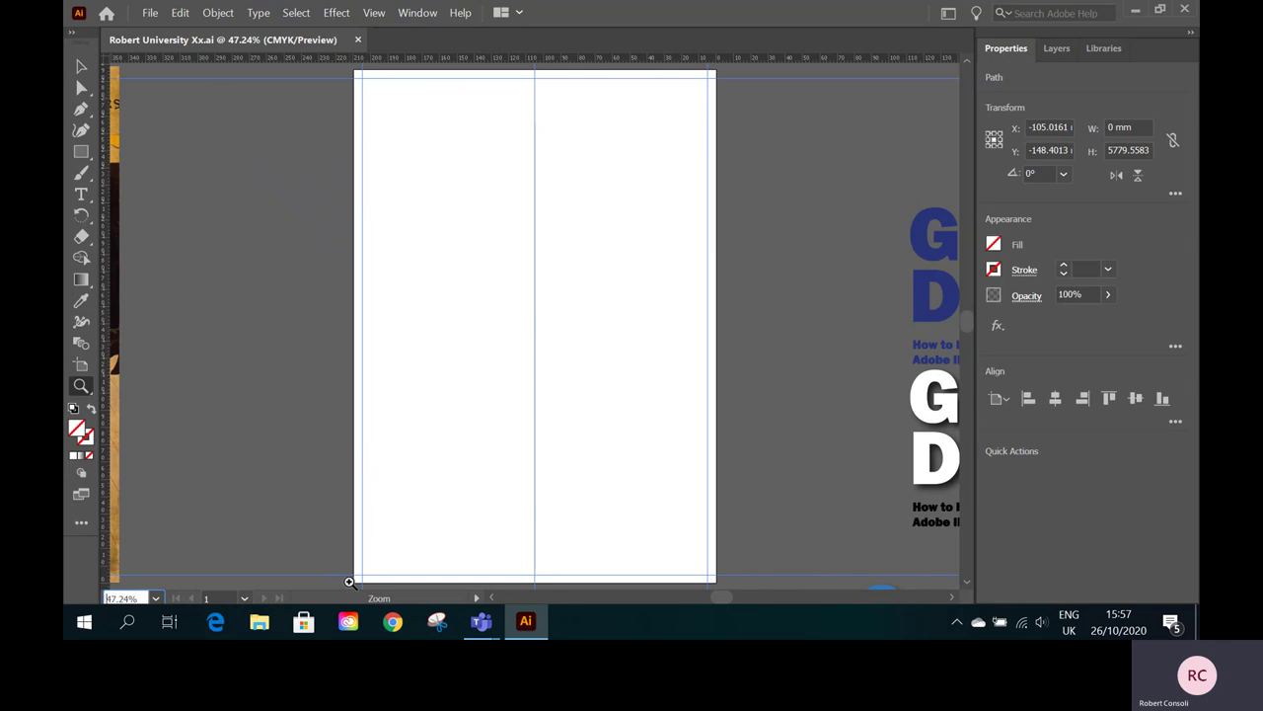
# - Zoom into the top-left corner, undo an accidental extra guide, and fit the page back on screen
pyautogui.moveTo(344, 62); pyautogui.dragTo(766, 297)
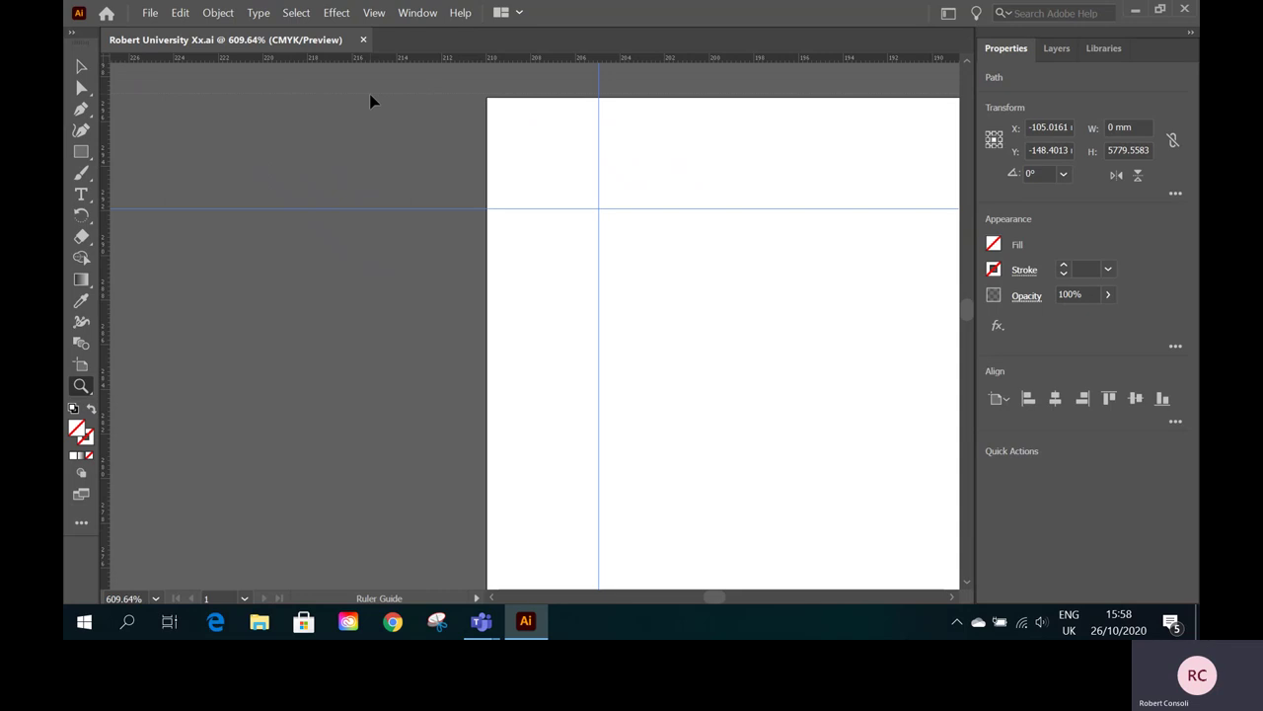
pyautogui.moveTo(370, 104); pyautogui.dragTo(369, 99)
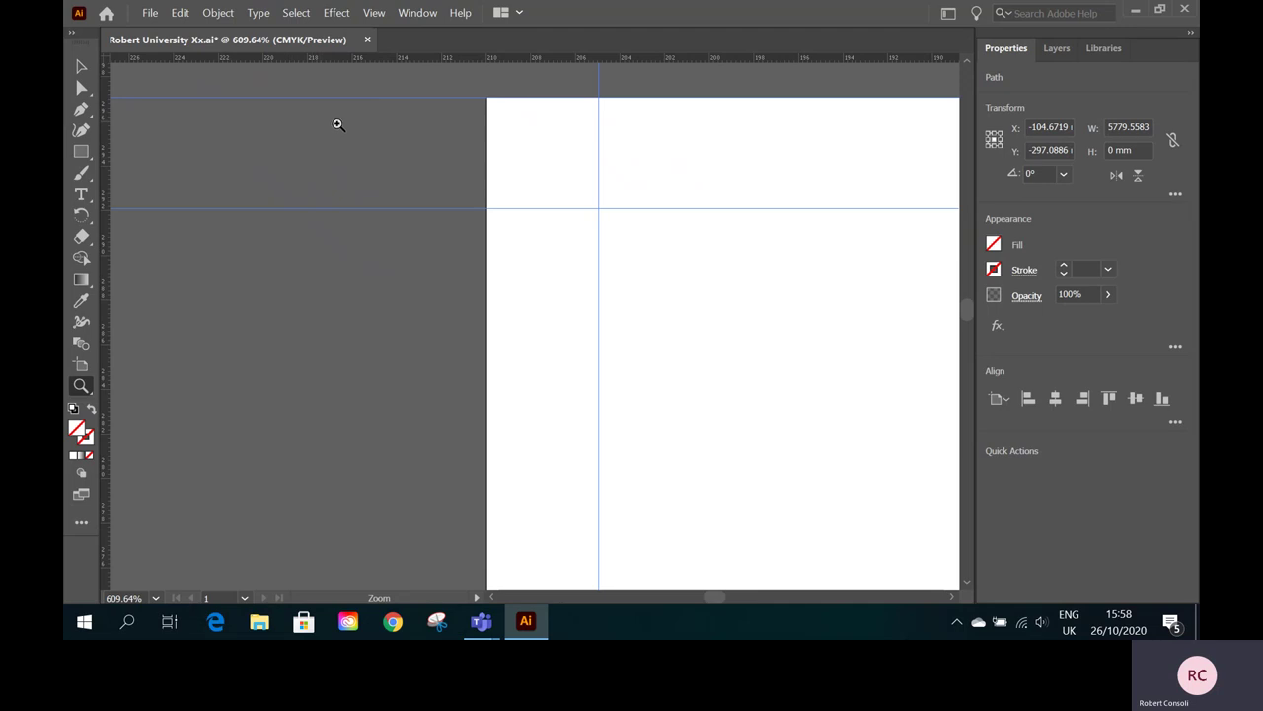
pyautogui.hotkey('ctrl', 'z')
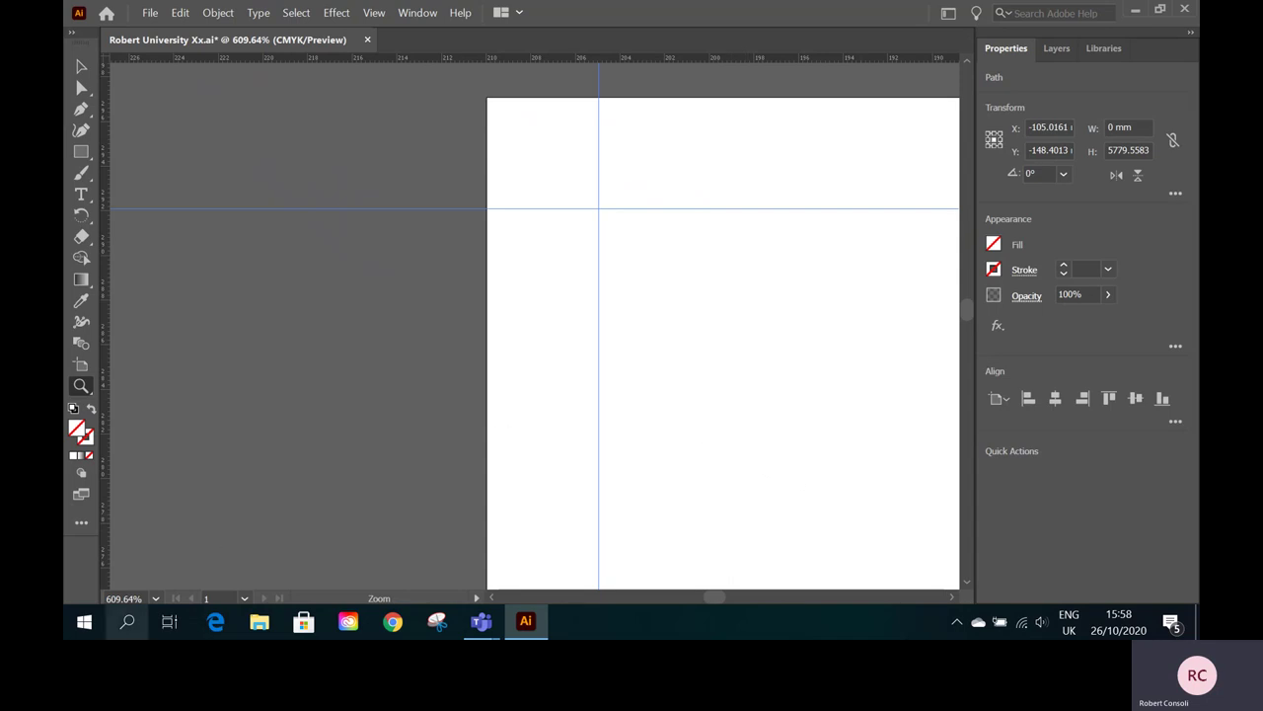
pyautogui.click(158, 599)
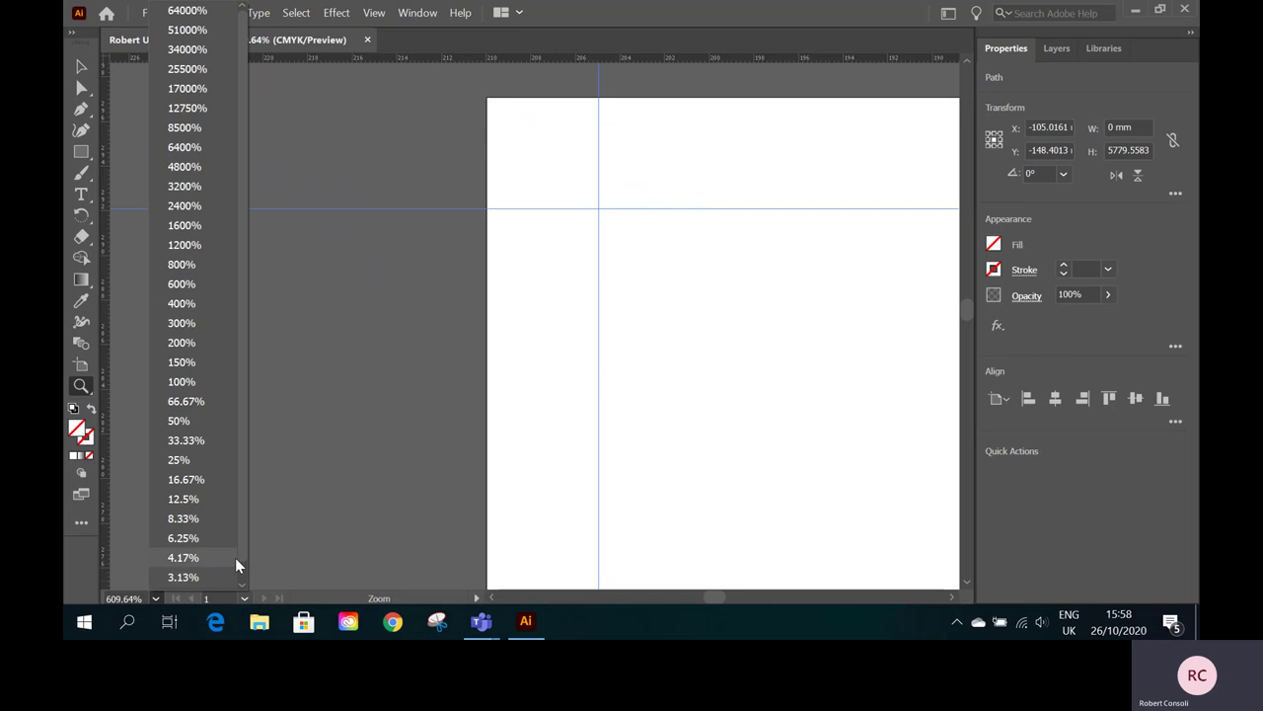
pyautogui.click(225, 585)
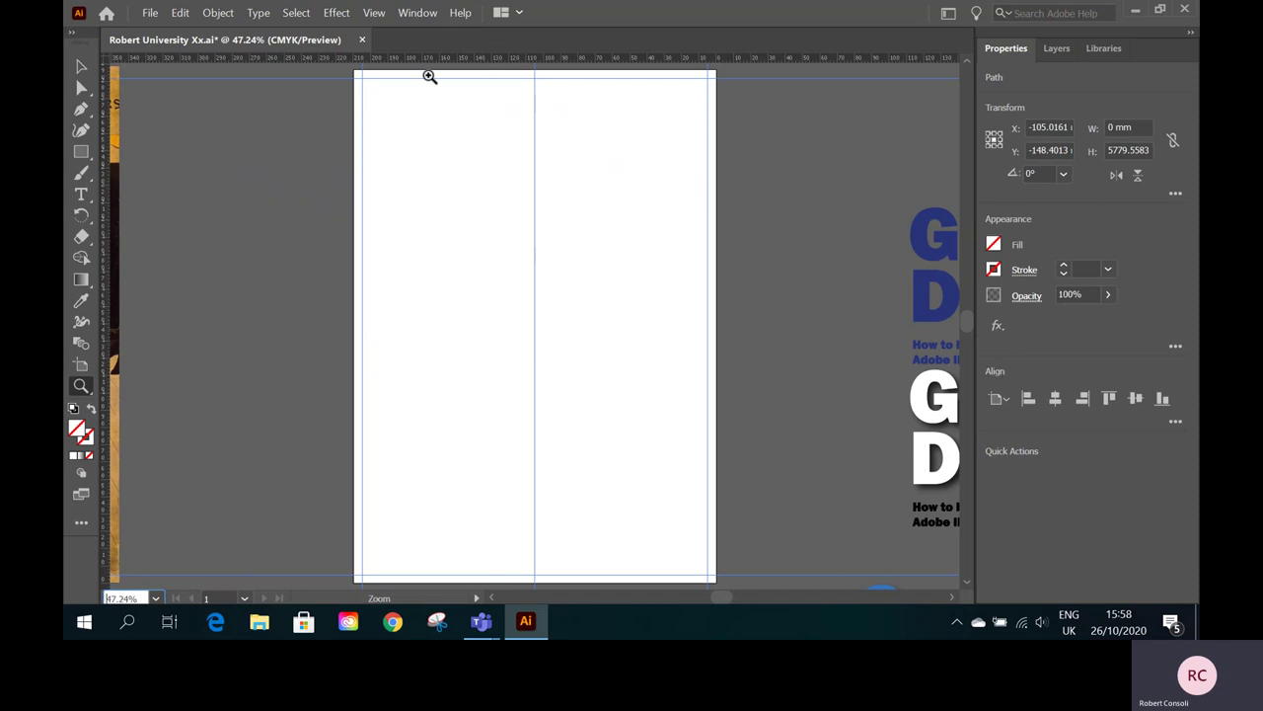
# - Switch to the Rectangle tool
pyautogui.press('ctrl')
pyautogui.press('ctrl')
pyautogui.click(81, 66)
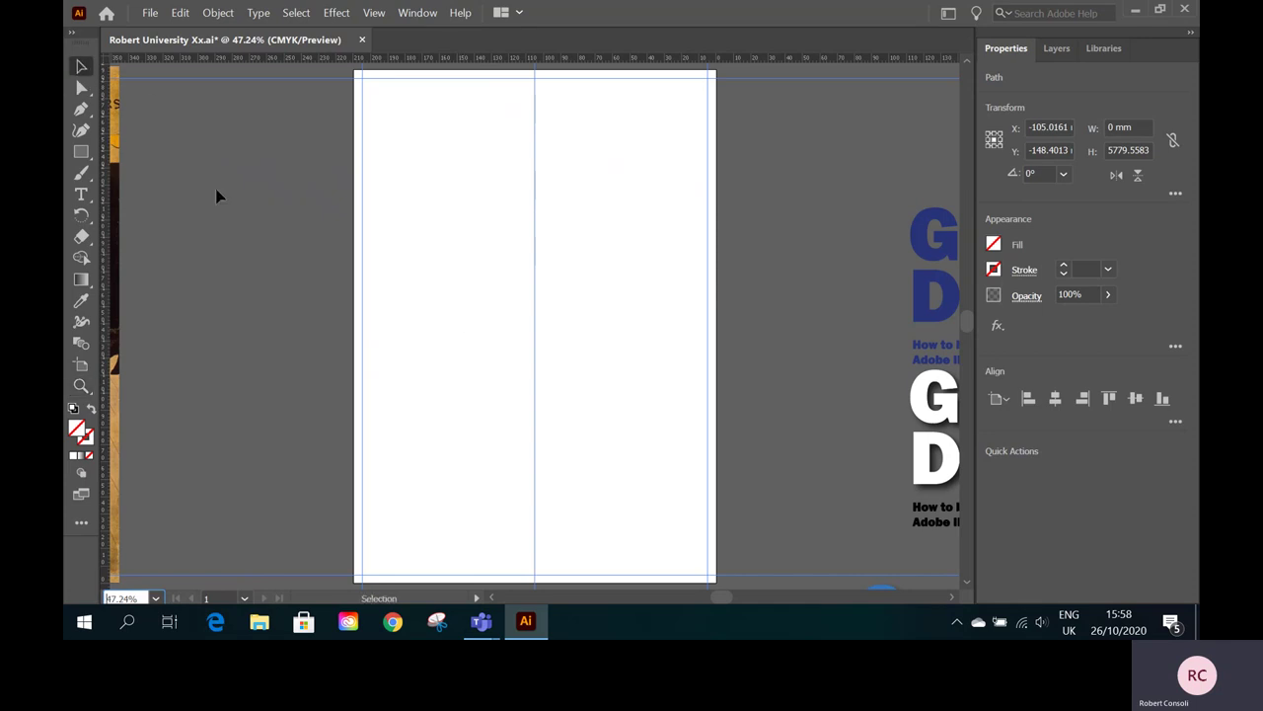
pyautogui.click(83, 153)
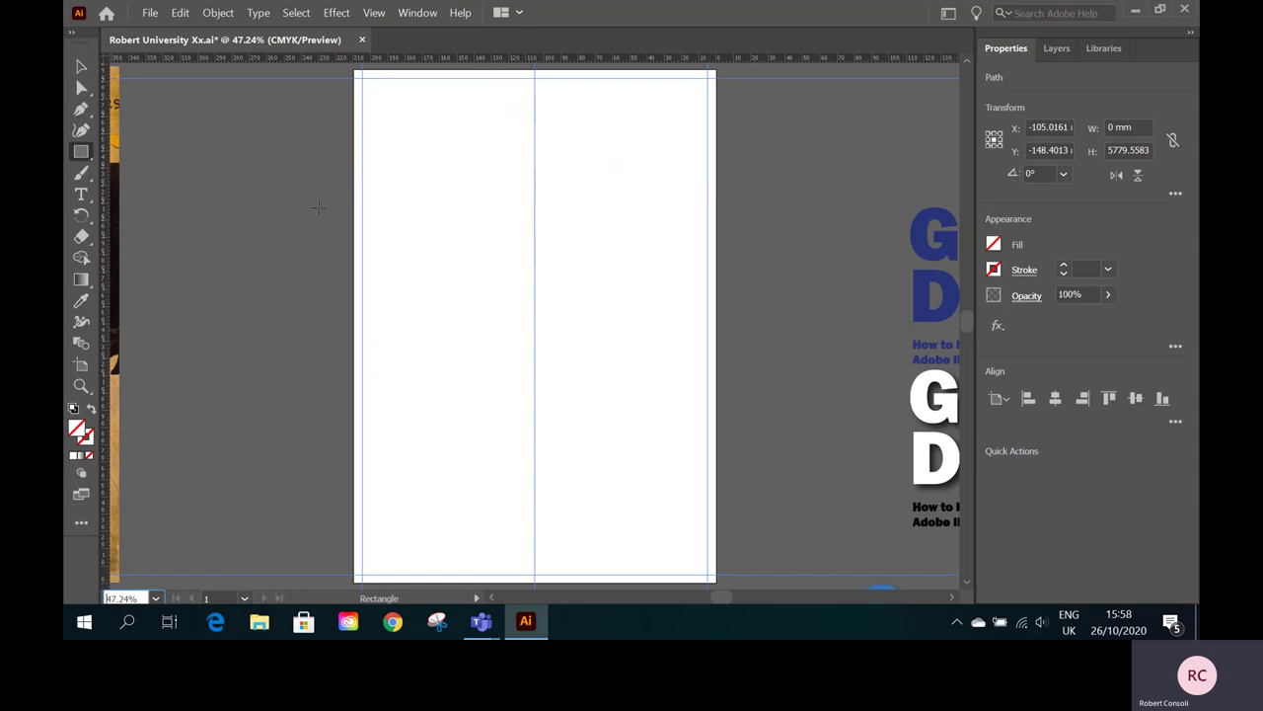
# - Draw a small square near the top of the left column with a black outline and no fill
pyautogui.click(89, 158)
pyautogui.moveTo(404, 170)
pyautogui.mouseDown()
pyautogui.moveTo(484, 258)
pyautogui.moveTo(481, 249)
pyautogui.mouseUp()
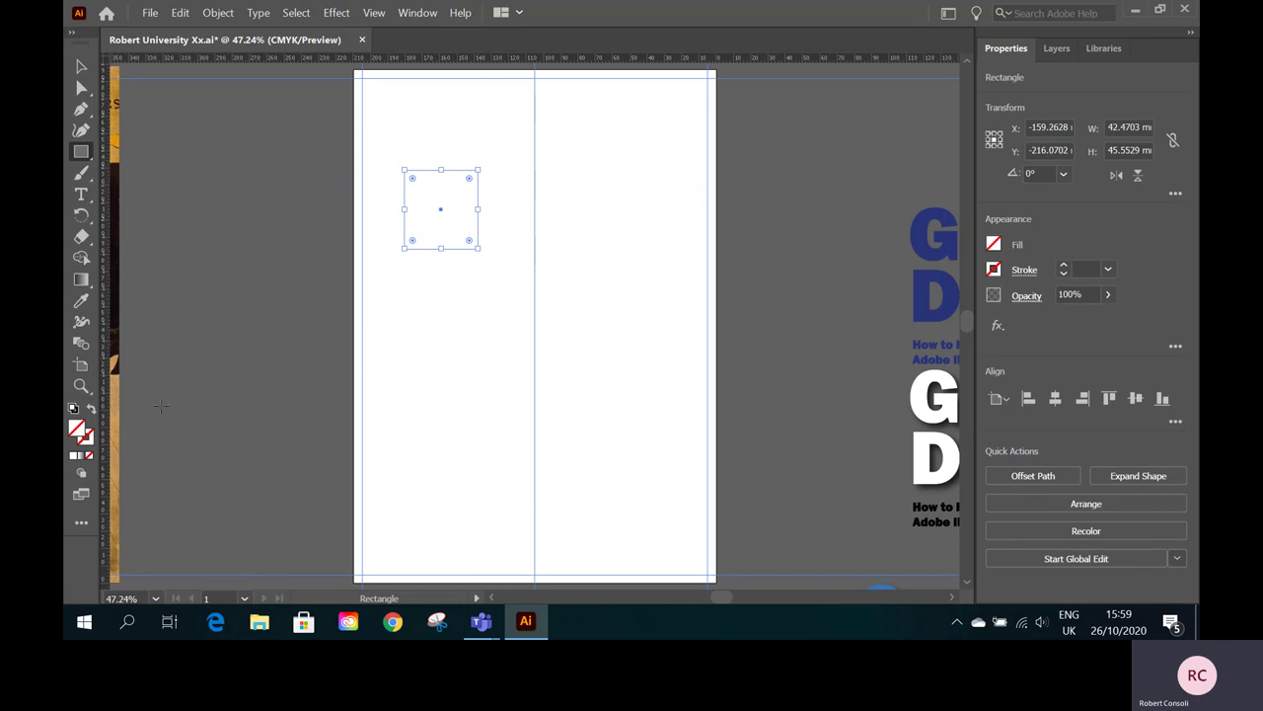
pyautogui.click(87, 438)
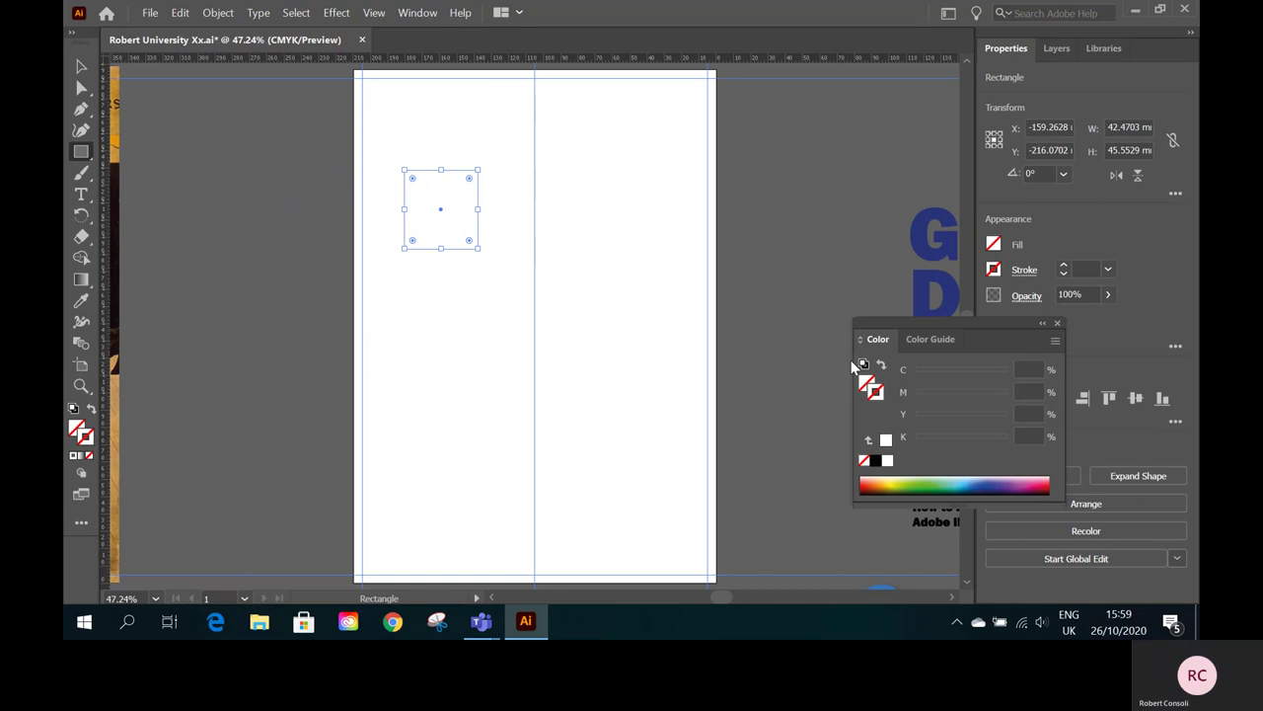
pyautogui.click(876, 461)
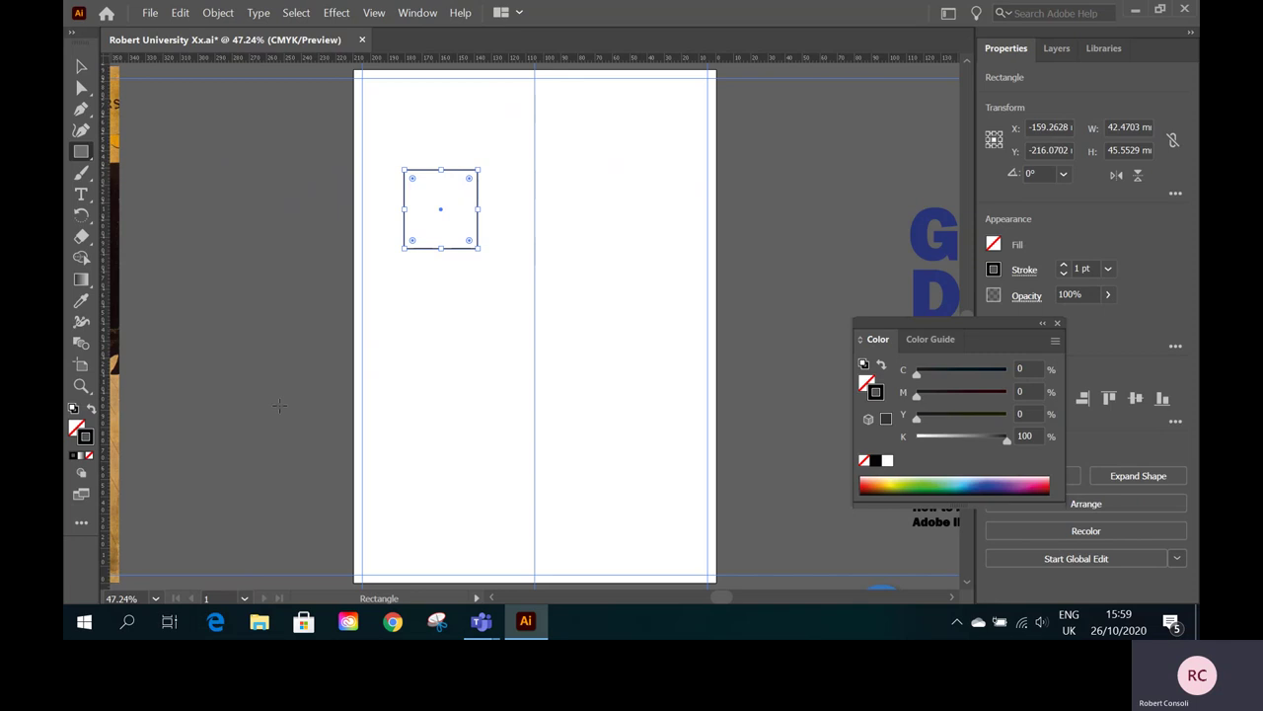
pyautogui.press('v')
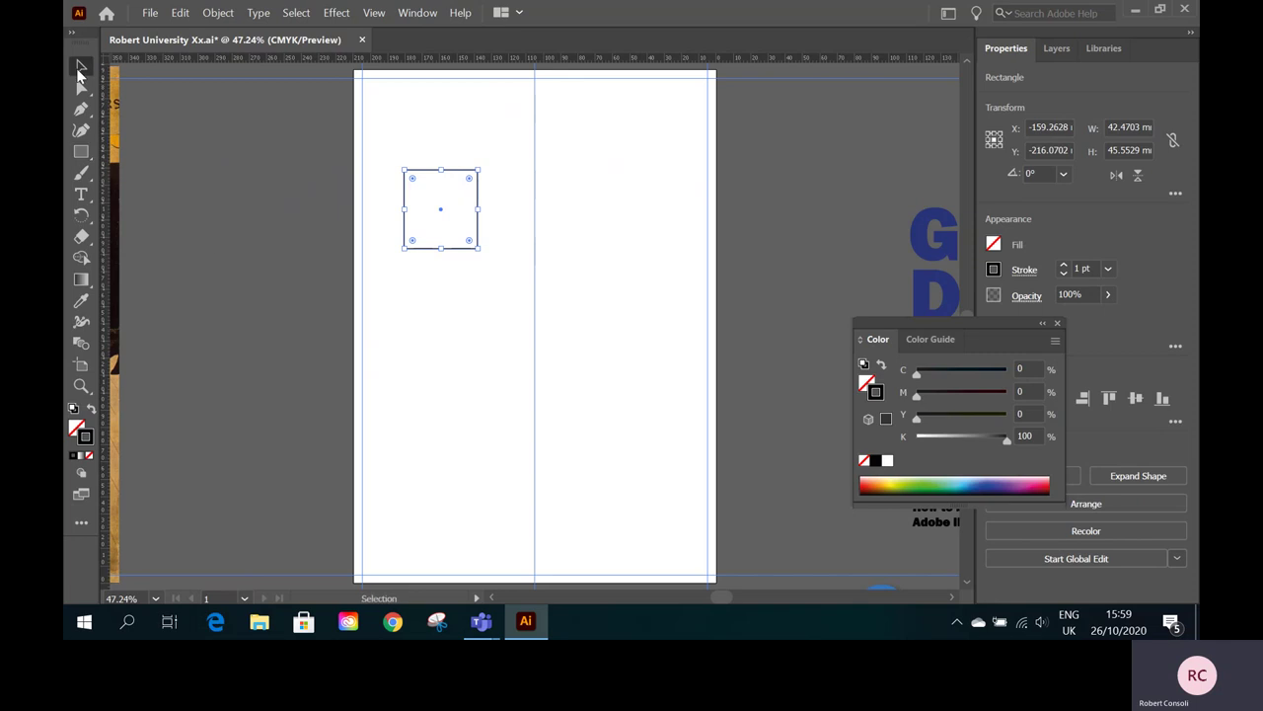
pyautogui.click(1058, 323)
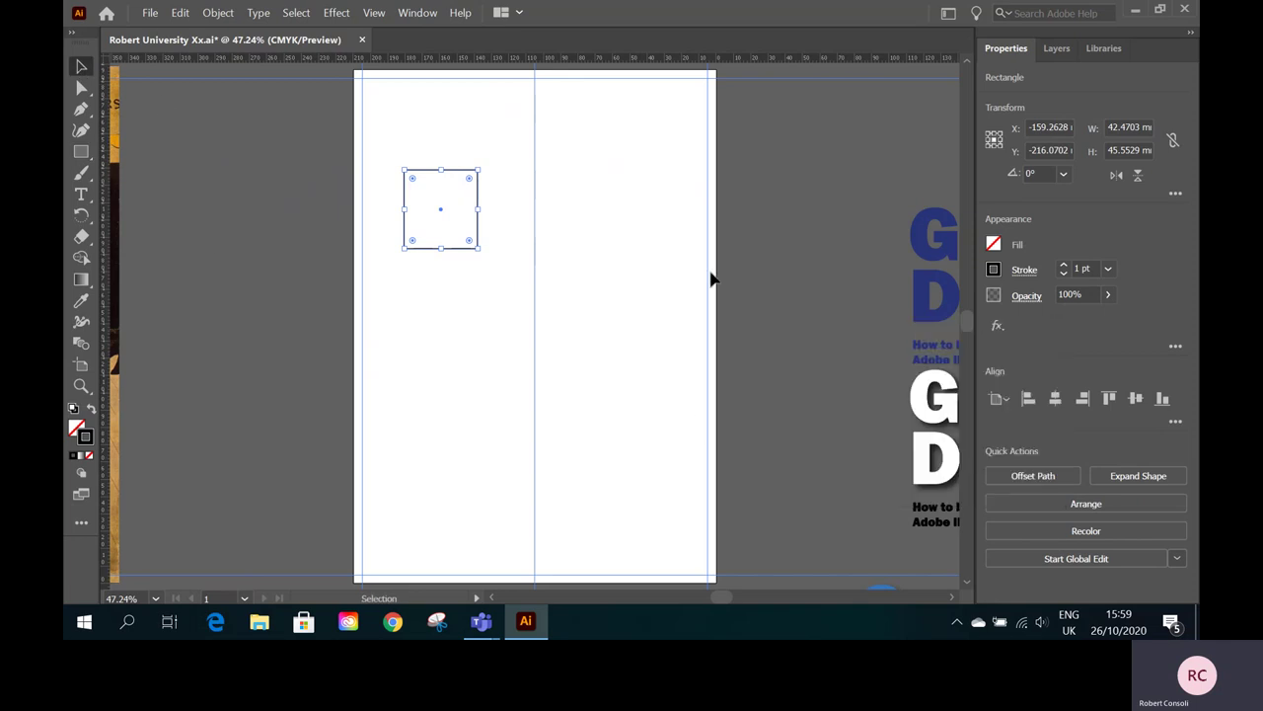
pyautogui.click(760, 251)
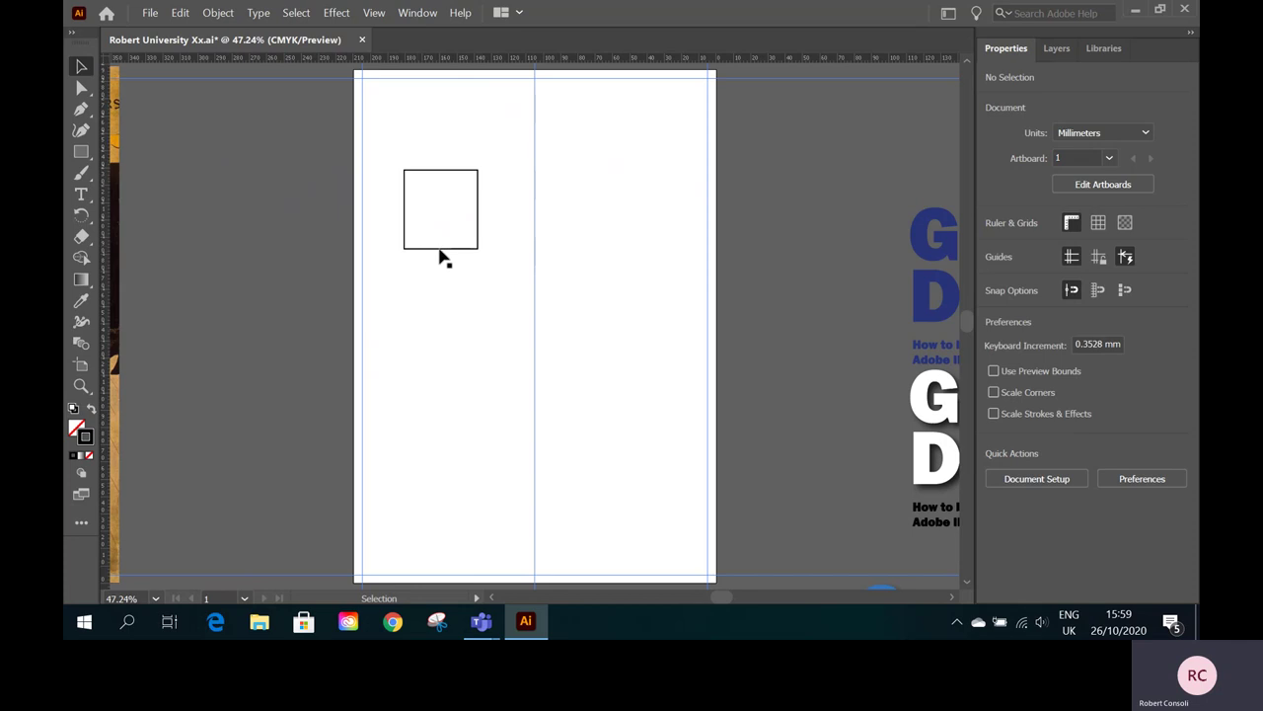
# - Set the square's stroke weight to 1 pt in the Stroke panel
pyautogui.click(416, 13)
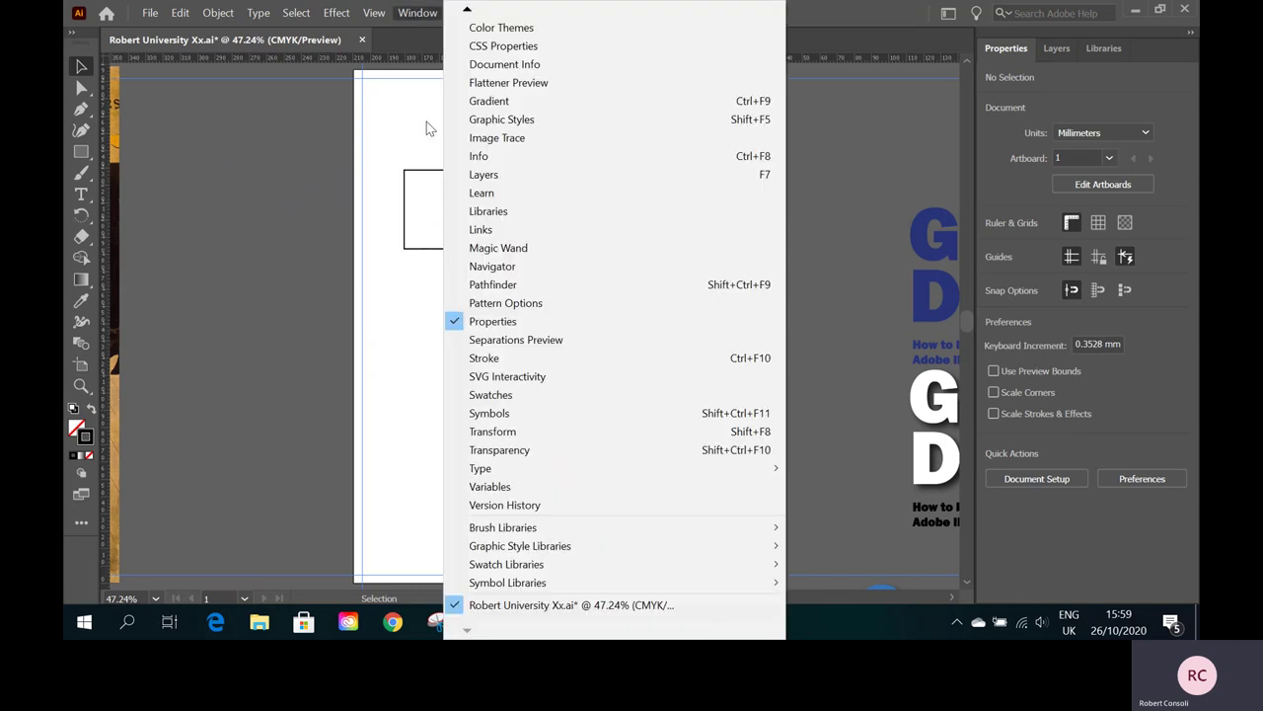
pyautogui.click(374, 13)
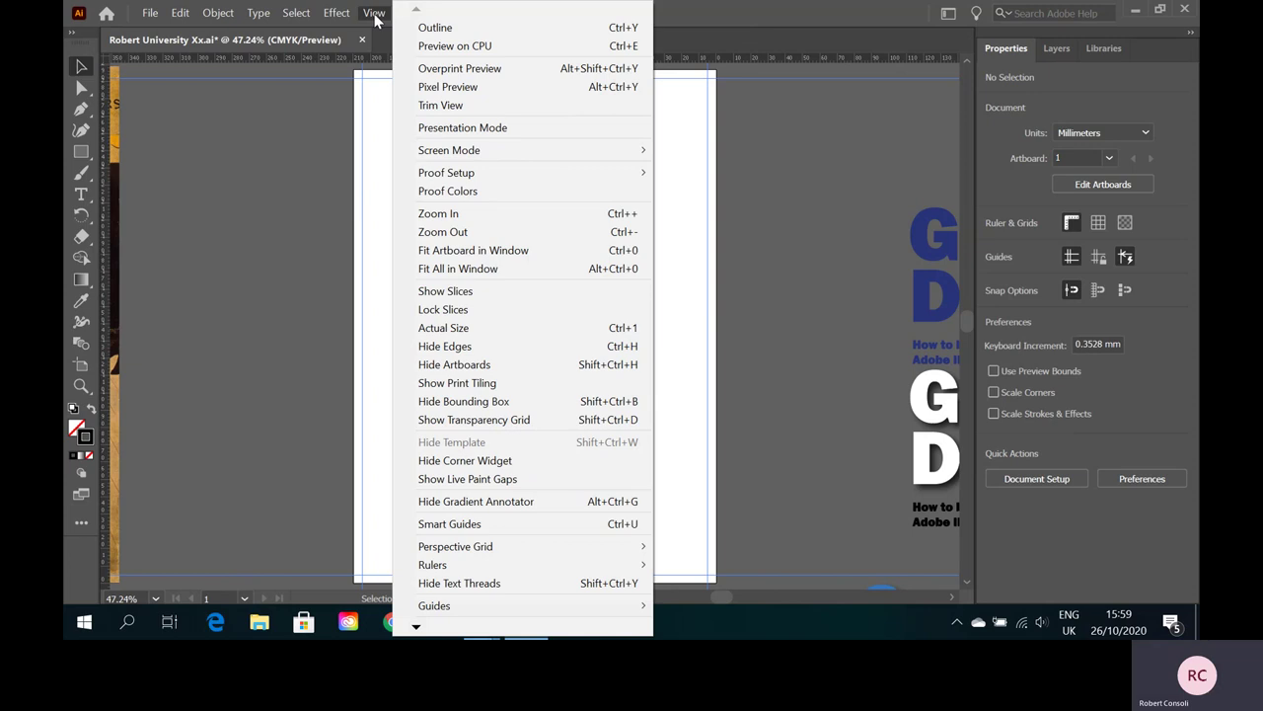
pyautogui.click(809, 205)
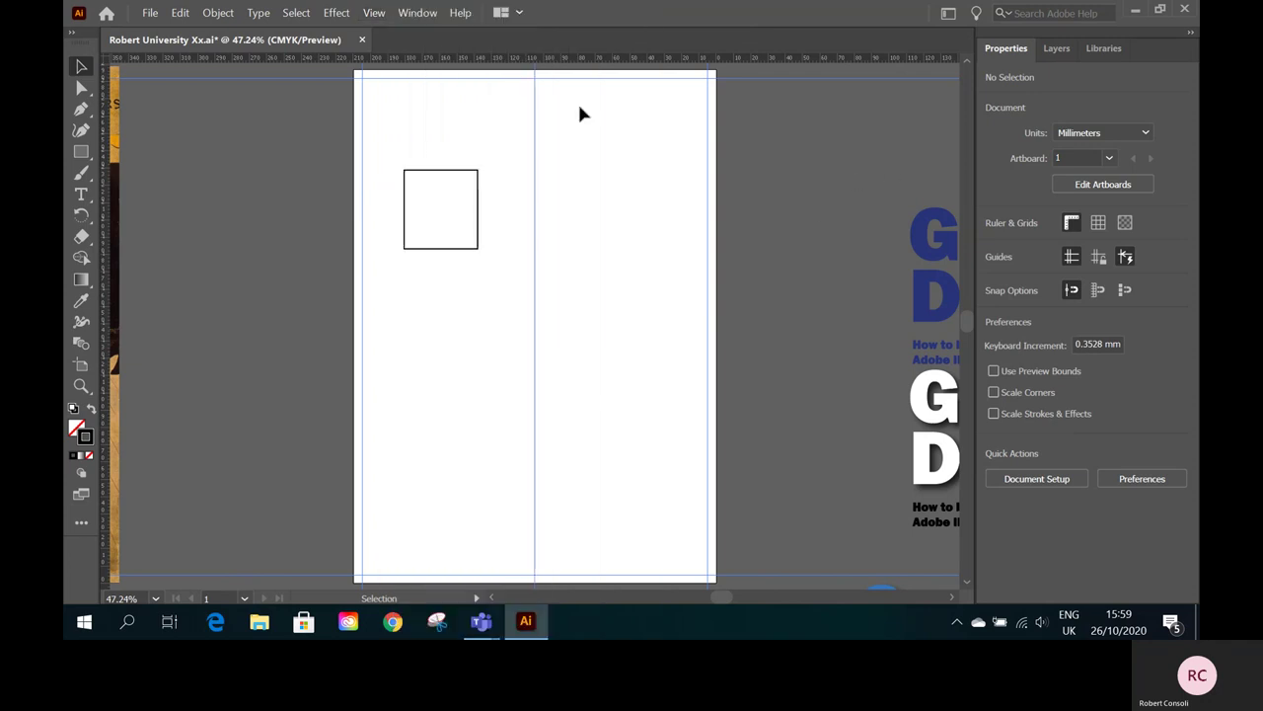
pyautogui.click(412, 15)
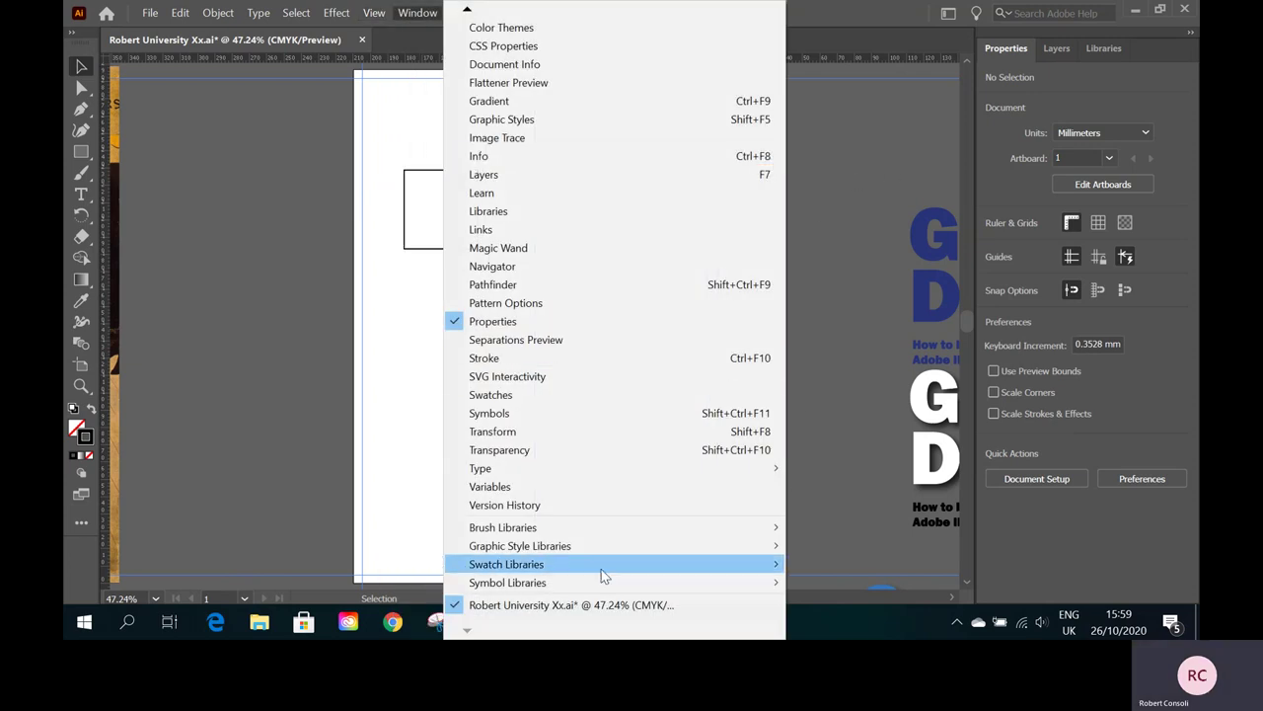
pyautogui.moveTo(601, 568)
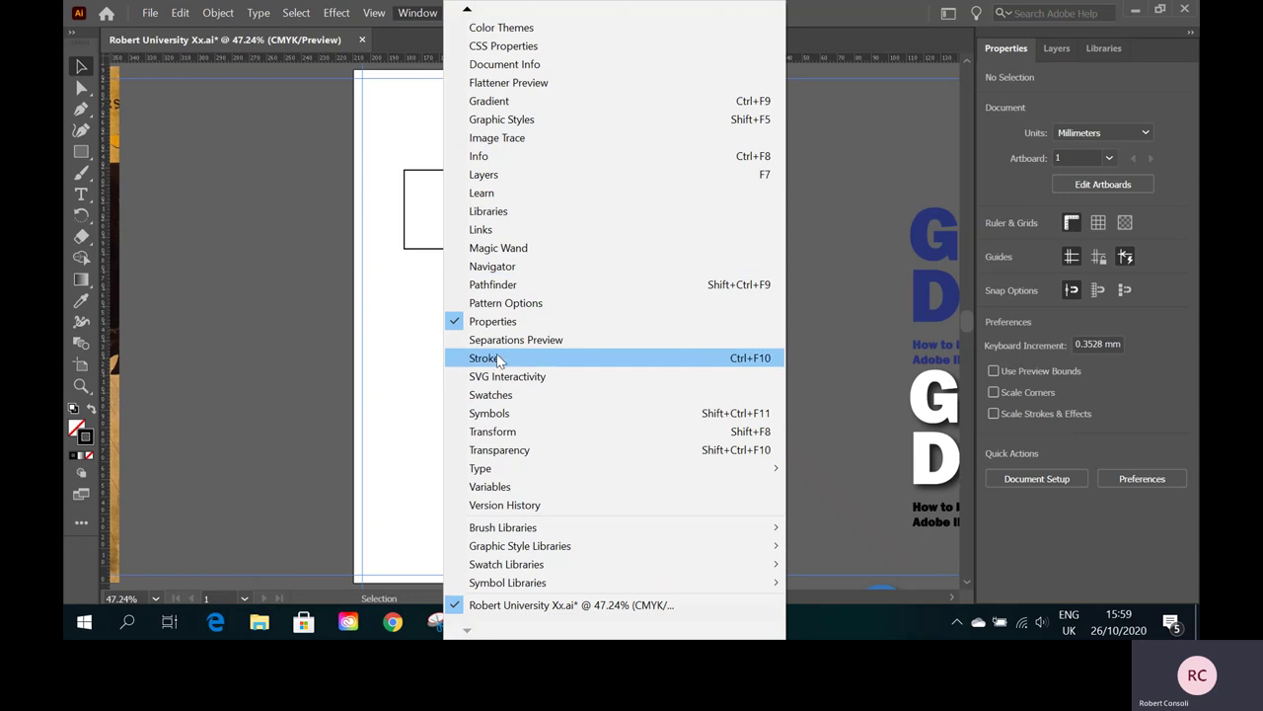
pyautogui.click(485, 358)
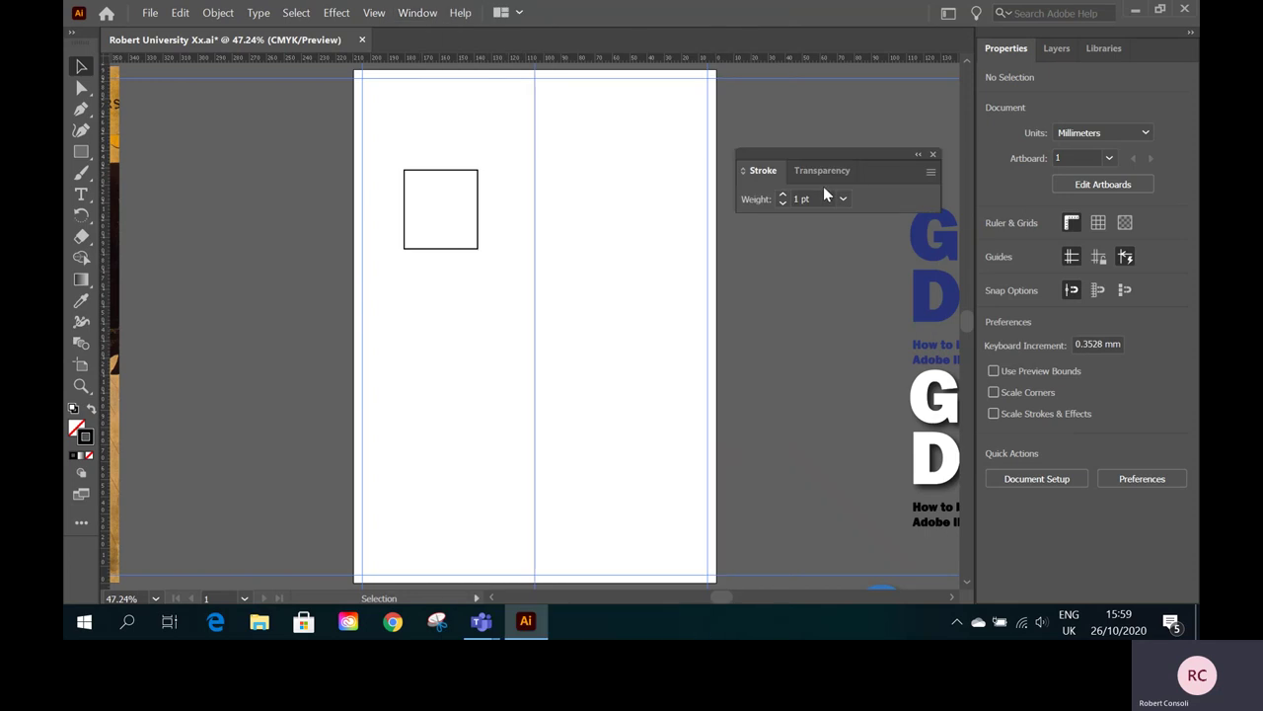
pyautogui.click(440, 249)
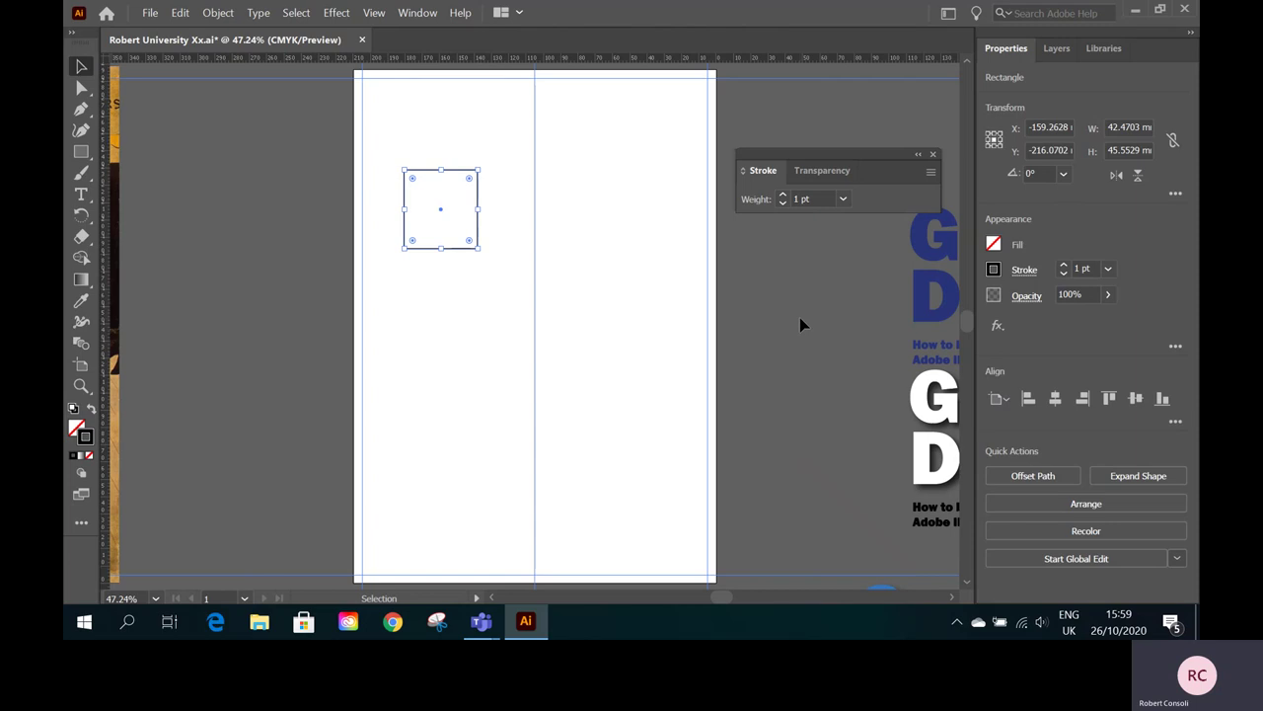
pyautogui.click(843, 200)
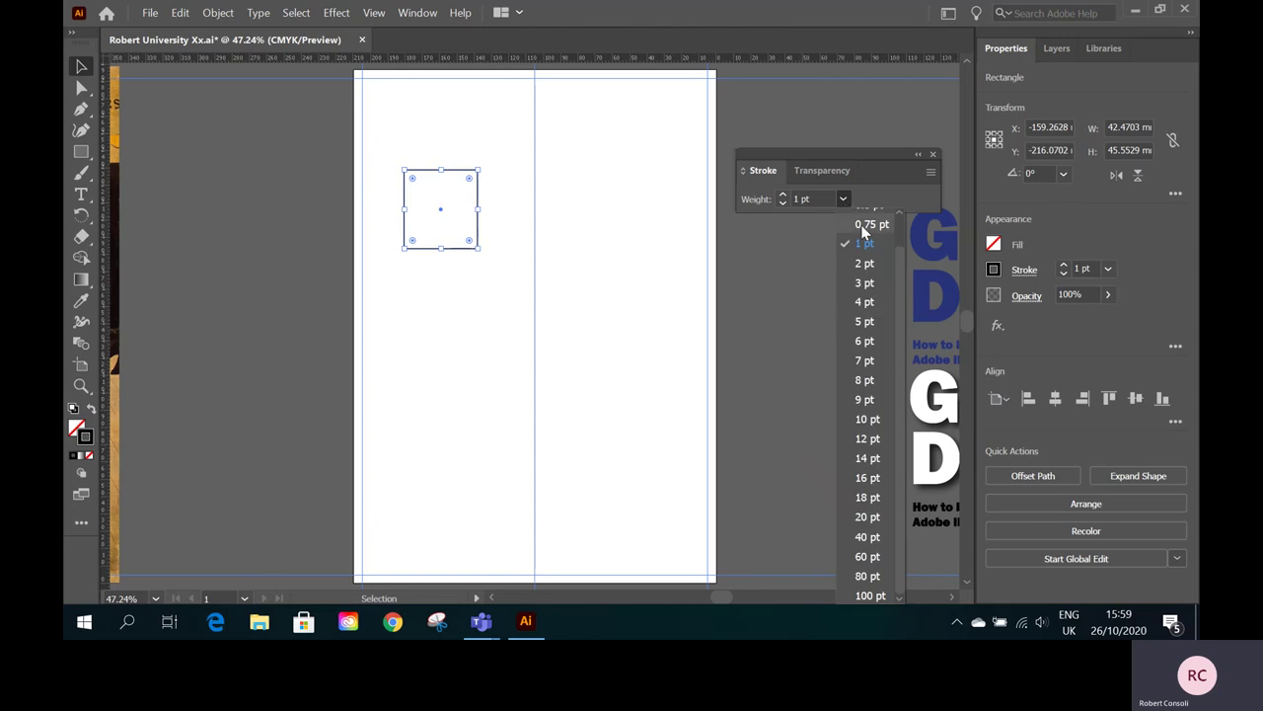
pyautogui.click(864, 384)
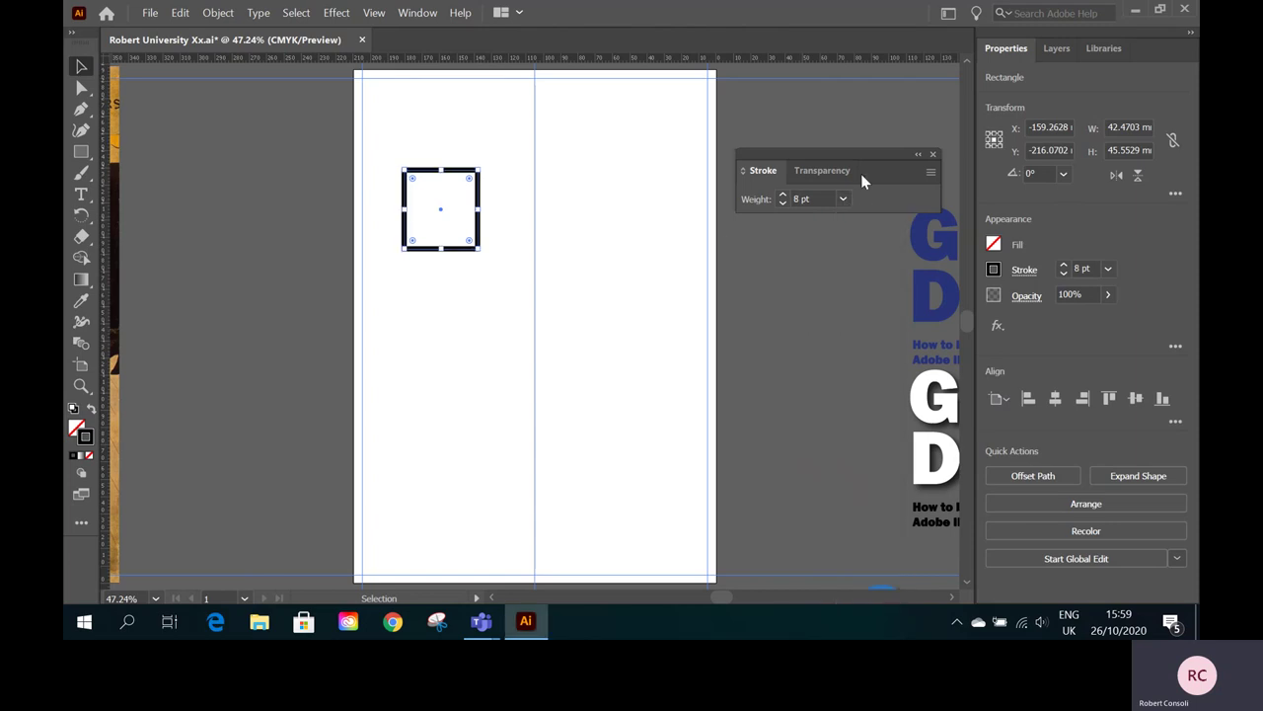
pyautogui.click(843, 197)
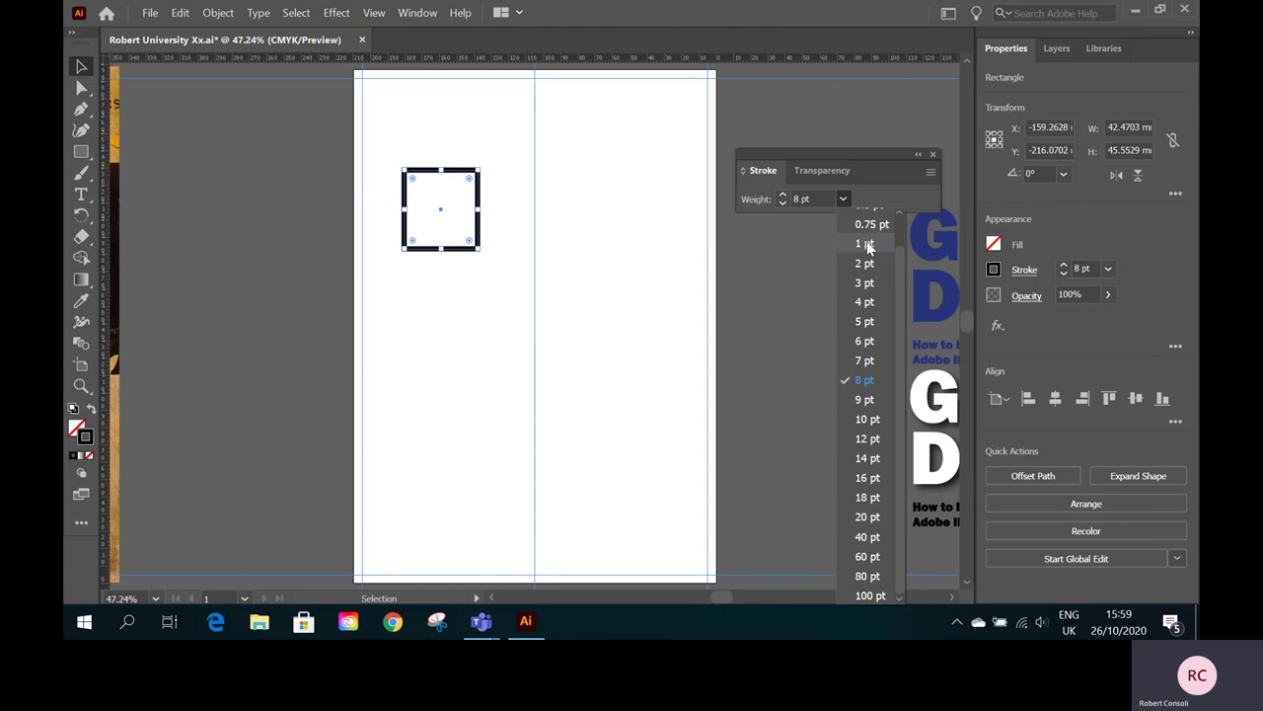
pyautogui.click(867, 244)
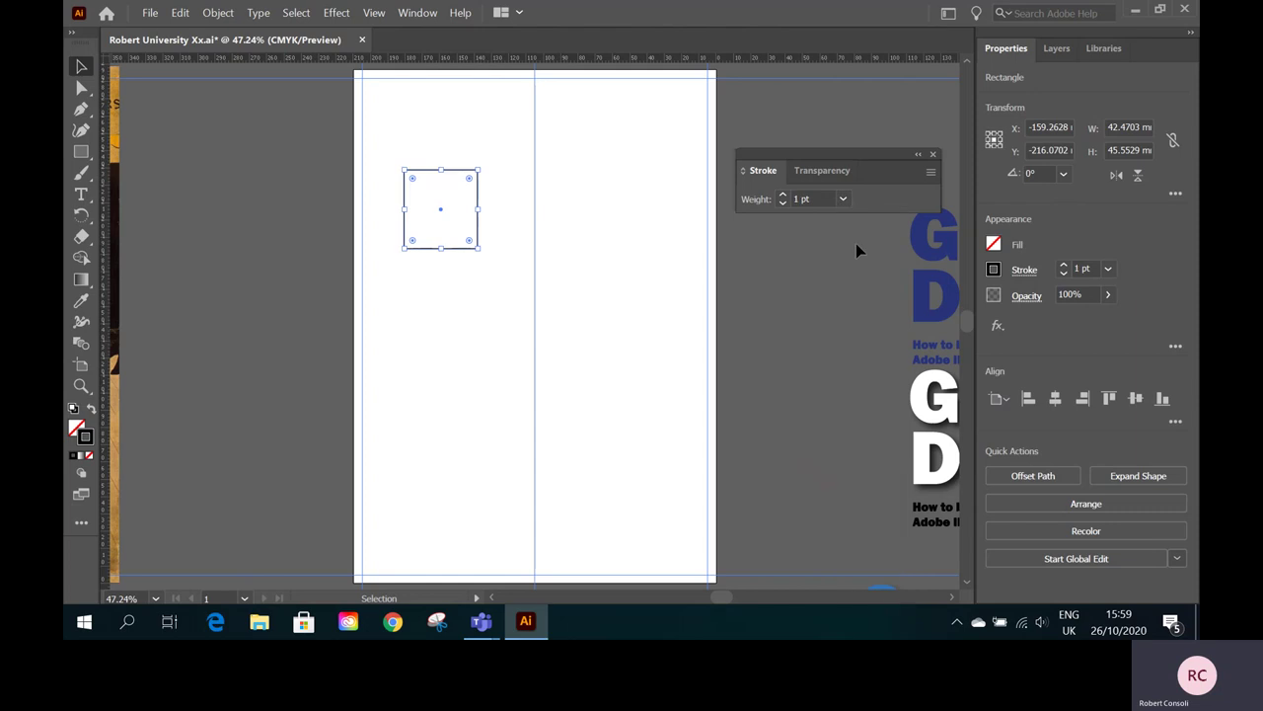
pyautogui.click(932, 155)
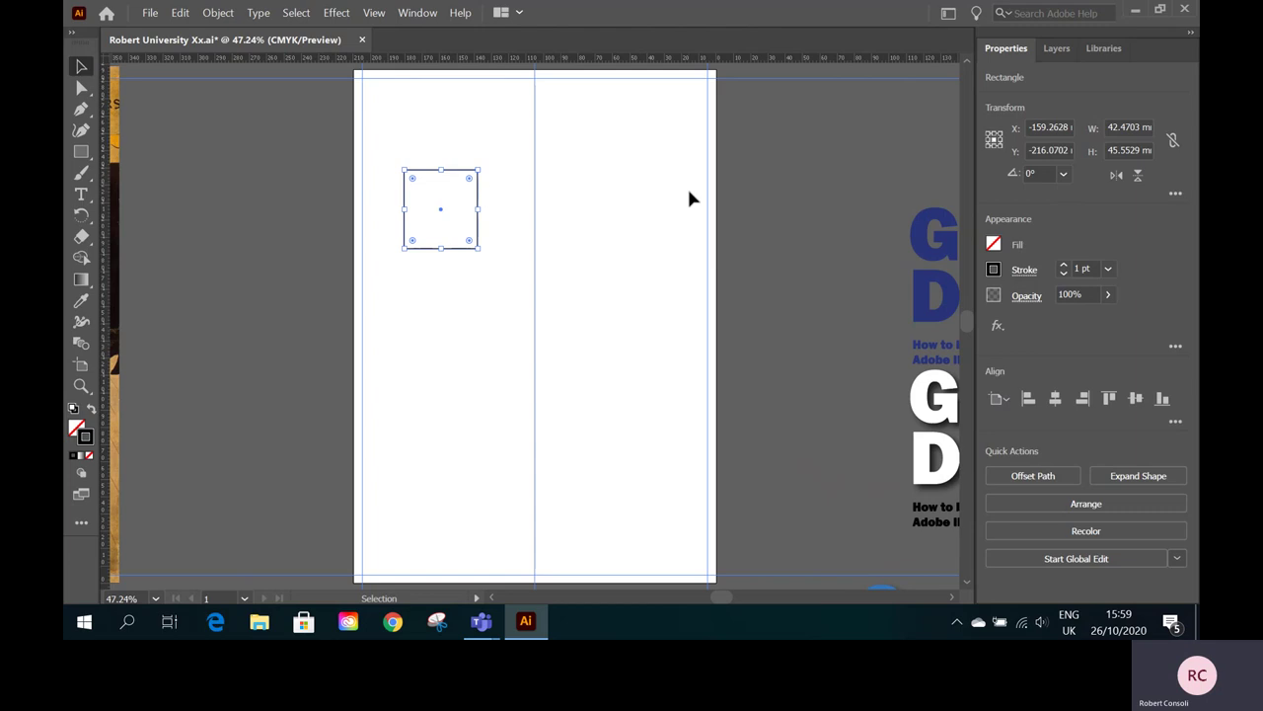
# - Duplicate the square with Alt+Down and nudge the copy directly below the original
pyautogui.press('a')
pyautogui.press('v')
pyautogui.hotkey('alt', 'Down')
pyautogui.press('Down')
pyautogui.press('Down')
pyautogui.press('Down')
pyautogui.press('Down')
pyautogui.press('Down')
pyautogui.press('Down')
pyautogui.press('Down')
pyautogui.press('Down')
pyautogui.press('Down')
pyautogui.press('Down')
pyautogui.press('Down')
pyautogui.press('Down')
pyautogui.press('Down')
pyautogui.press('Down')
pyautogui.press('Down')
pyautogui.press('Down')
pyautogui.press('Down')
pyautogui.press('Down')
pyautogui.press('Down')
pyautogui.press('Down')
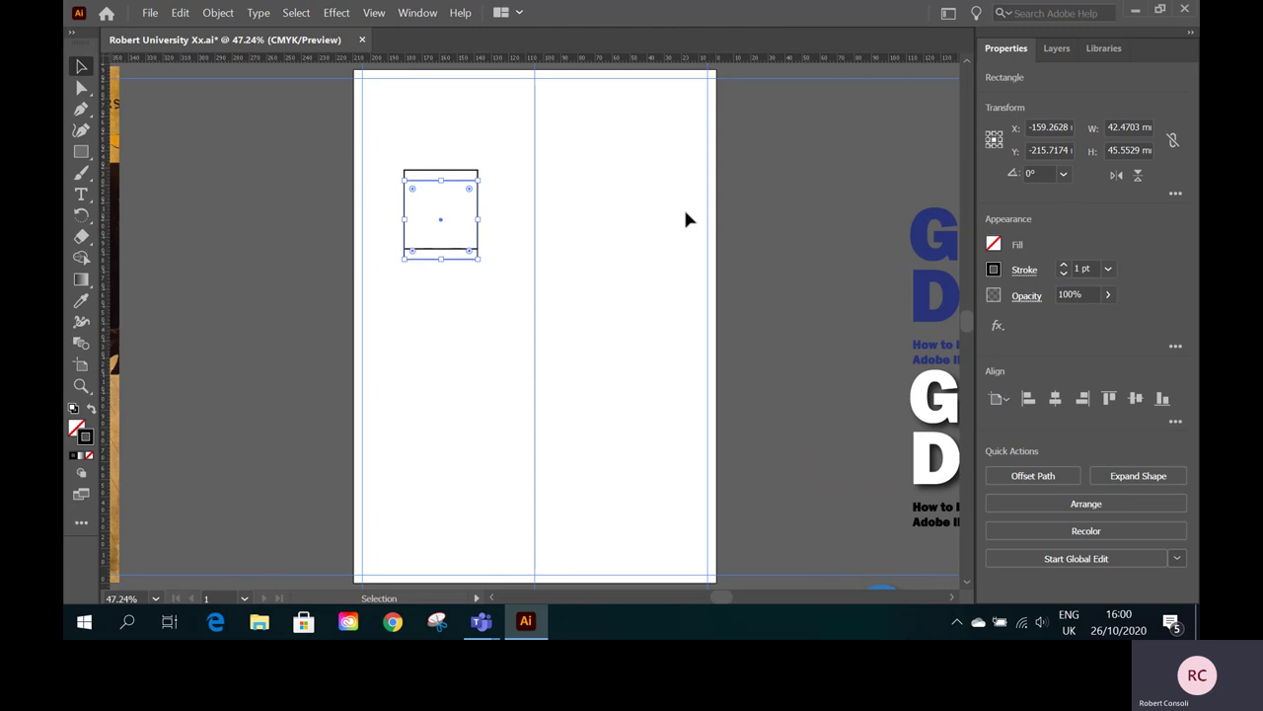
pyautogui.press('Down')
pyautogui.press('Down')
pyautogui.press('Down')
pyautogui.press('Down')
pyautogui.press('Down')
pyautogui.press('Down')
pyautogui.press('Down')
pyautogui.press('Down')
pyautogui.press('Down')
pyautogui.press('Down')
pyautogui.press('Down')
pyautogui.press('Down')
pyautogui.press('Down')
pyautogui.press('Down')
pyautogui.press('Down')
pyautogui.press('Down')
pyautogui.press('Down')
pyautogui.press('Down')
pyautogui.press('Down')
pyautogui.press('Down')
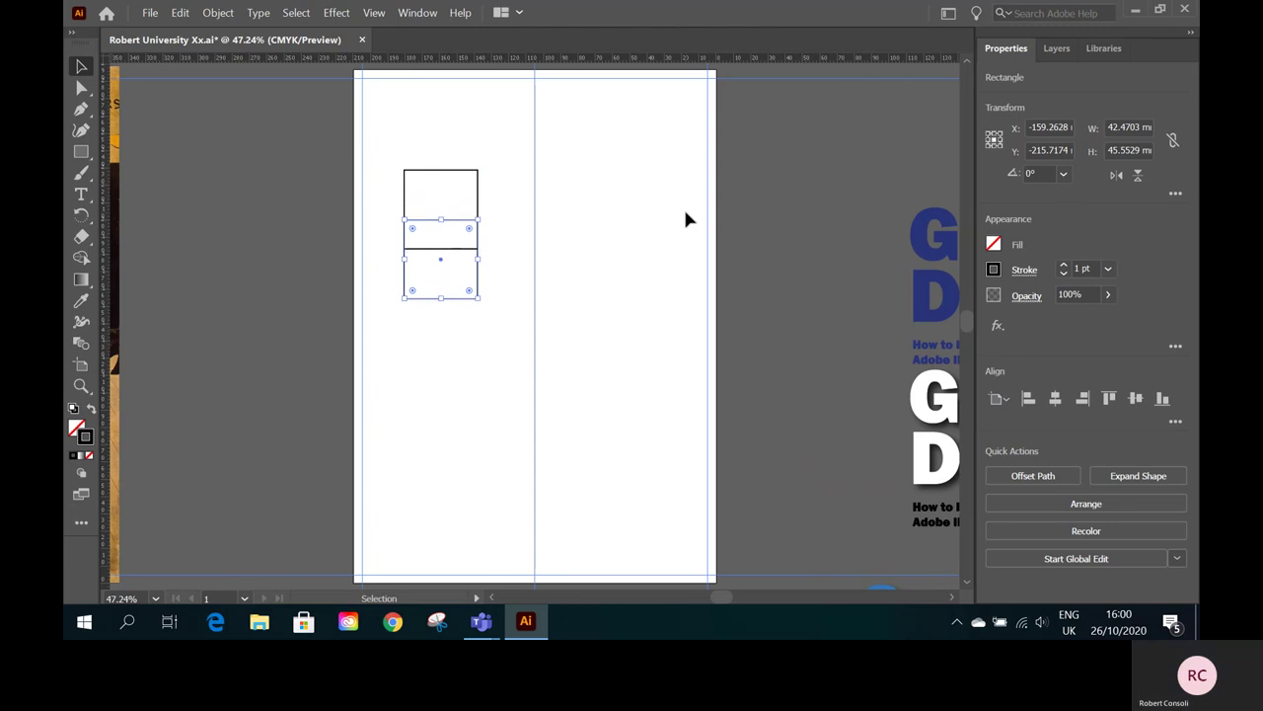
pyautogui.press('Down')
pyautogui.press('Down')
pyautogui.press('Down')
pyautogui.press('Down')
pyautogui.press('Down')
pyautogui.press('Down')
pyautogui.press('Down')
pyautogui.press('Down')
pyautogui.press('Down')
pyautogui.press('Down')
pyautogui.press('Down')
pyautogui.press('Down')
pyautogui.press('Down')
pyautogui.press('Down')
pyautogui.press('Down')
pyautogui.press('Down')
pyautogui.press('Down')
pyautogui.press('Down')
pyautogui.press('Down')
pyautogui.press('Down')
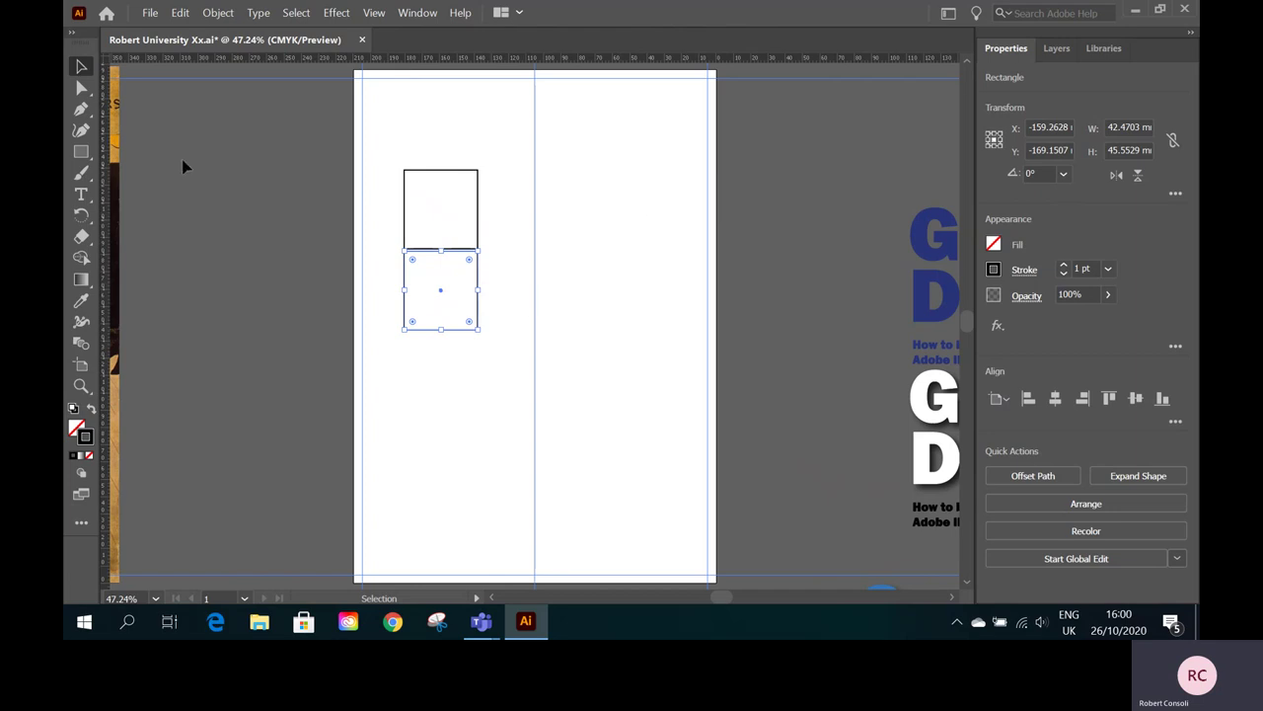
# - Deselect the copy and turn on Smart Guides from the View menu
pyautogui.click(220, 194)
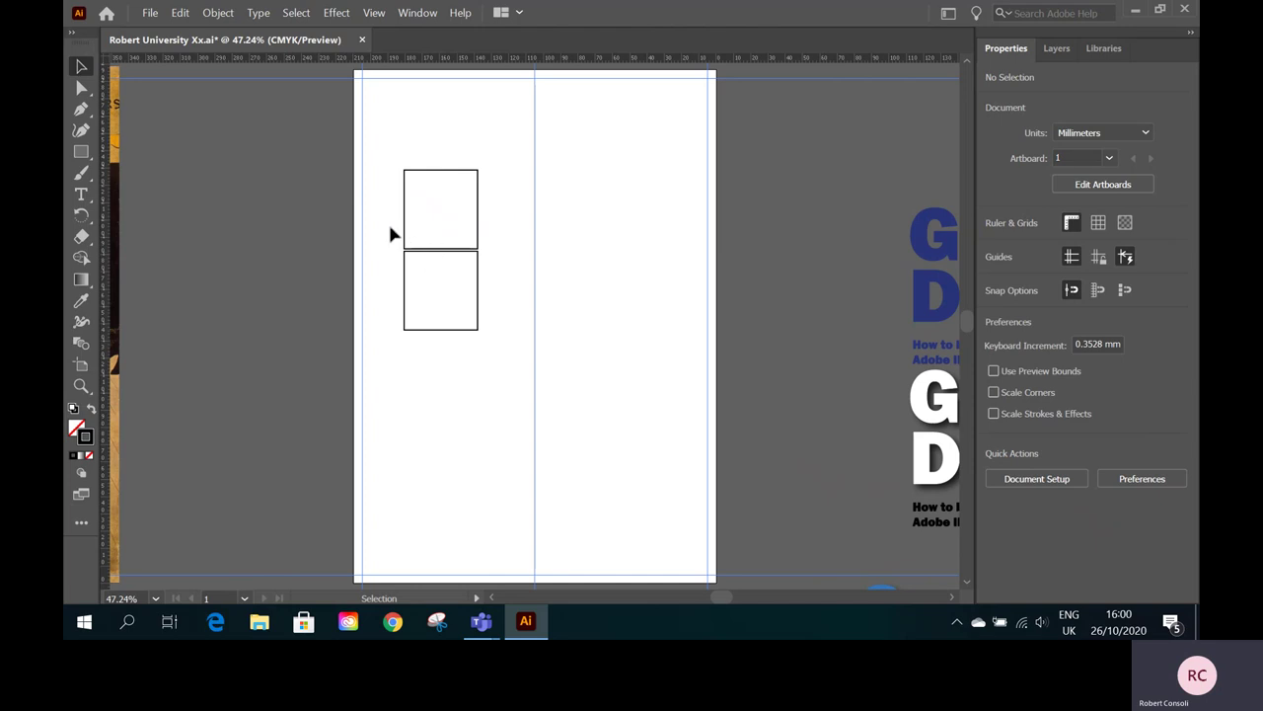
pyautogui.click(375, 17)
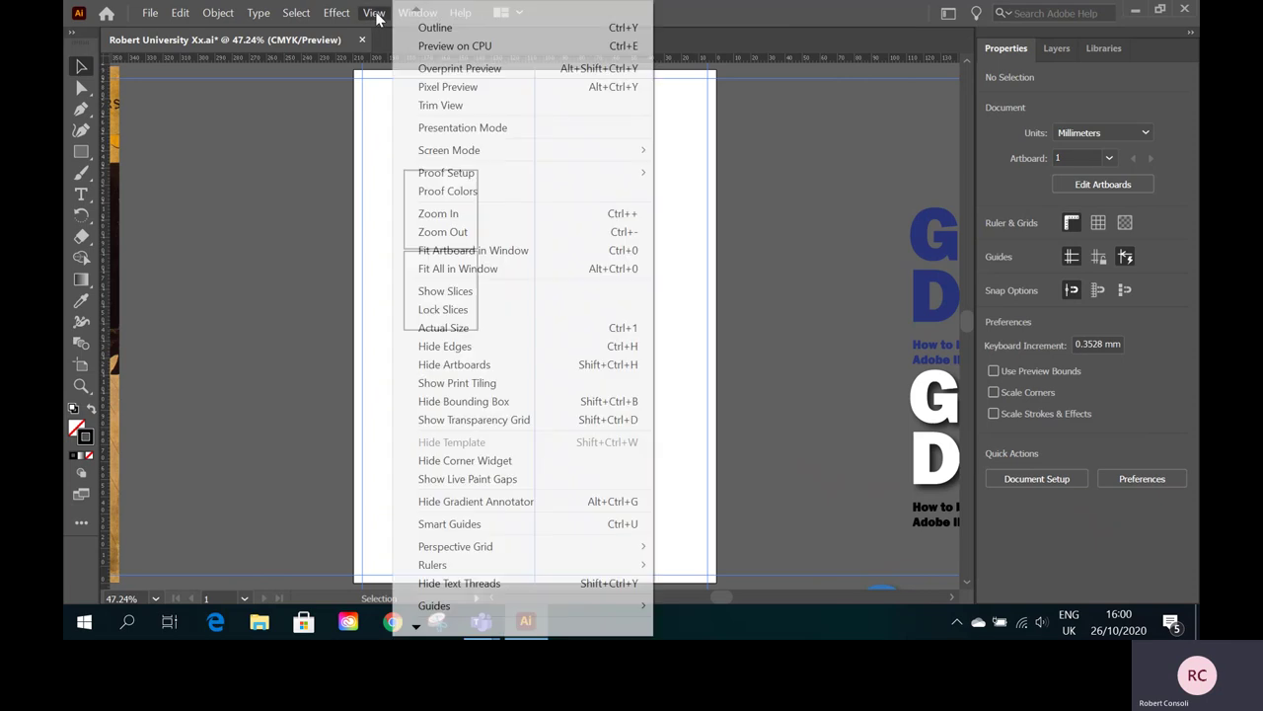
pyautogui.click(455, 532)
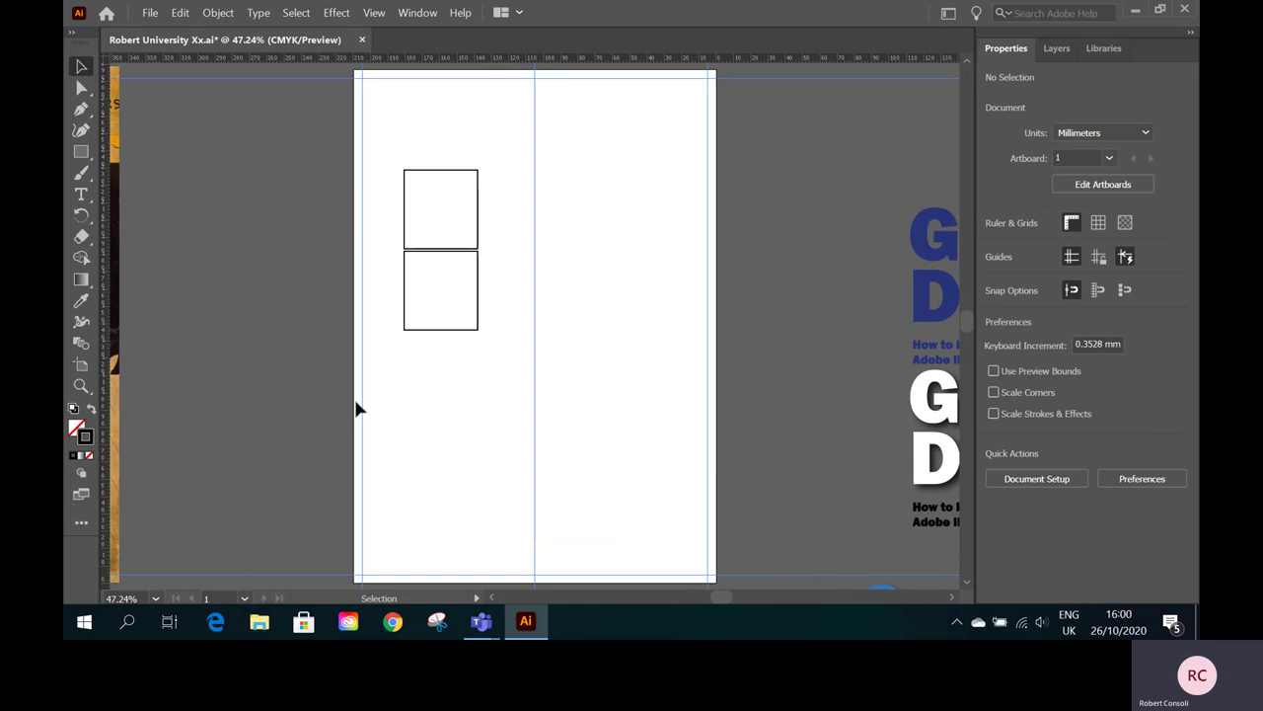
# - Move both rectangles up to the top margin and stretch them down to the bottom margin
pyautogui.moveTo(434, 272); pyautogui.dragTo(436, 275)
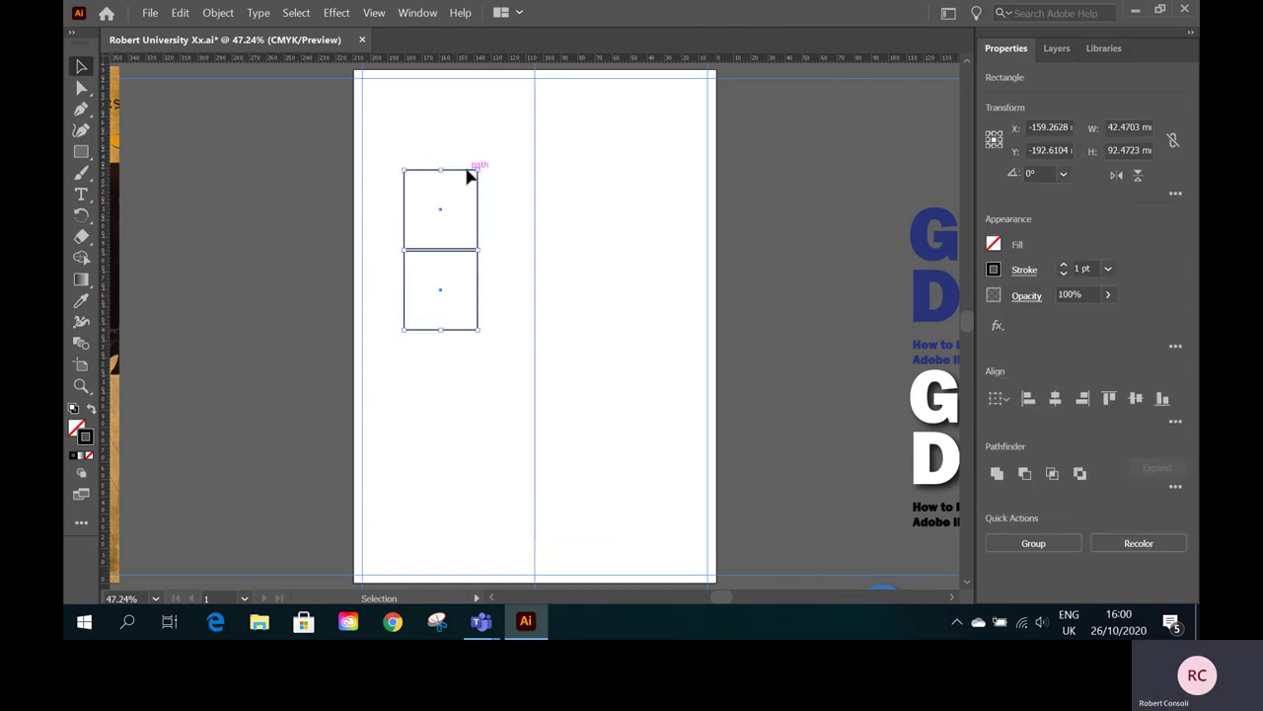
pyautogui.moveTo(470, 176); pyautogui.dragTo(456, 86)
pyautogui.moveTo(429, 240); pyautogui.dragTo(433, 573)
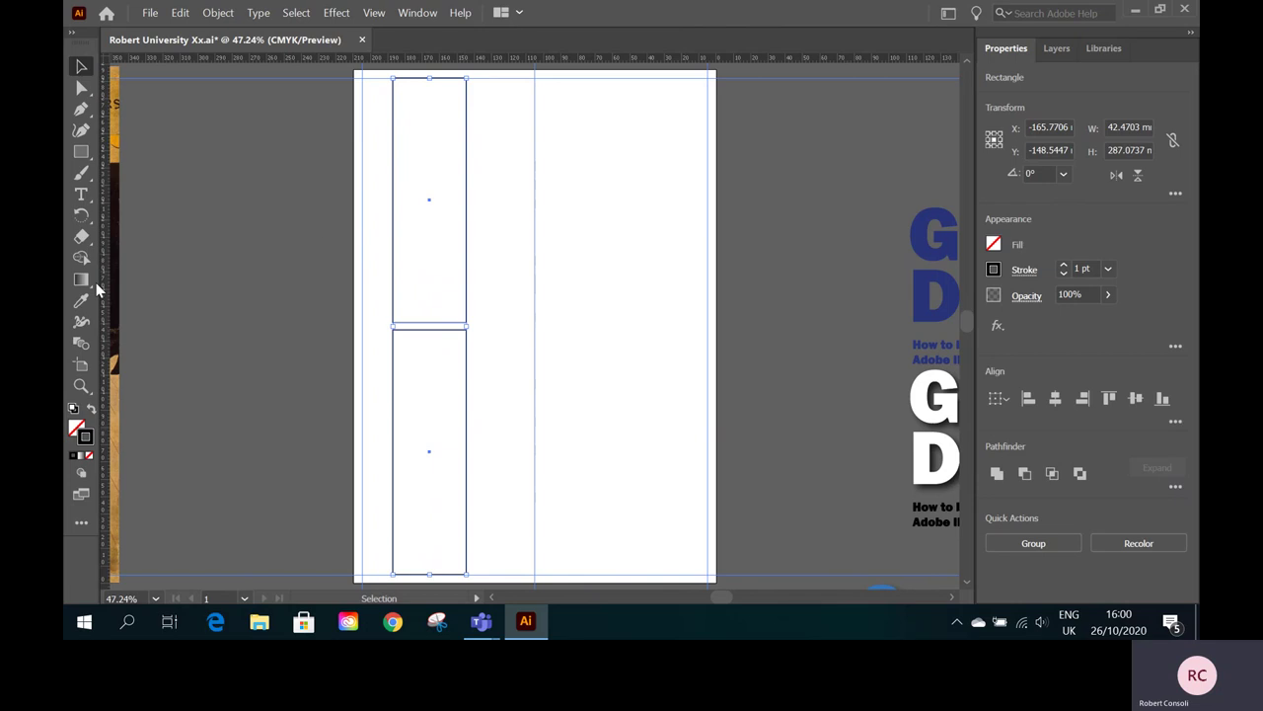
# - Zoom in on the gap between the boxes and place a horizontal ruler guide in it
pyautogui.click(81, 385)
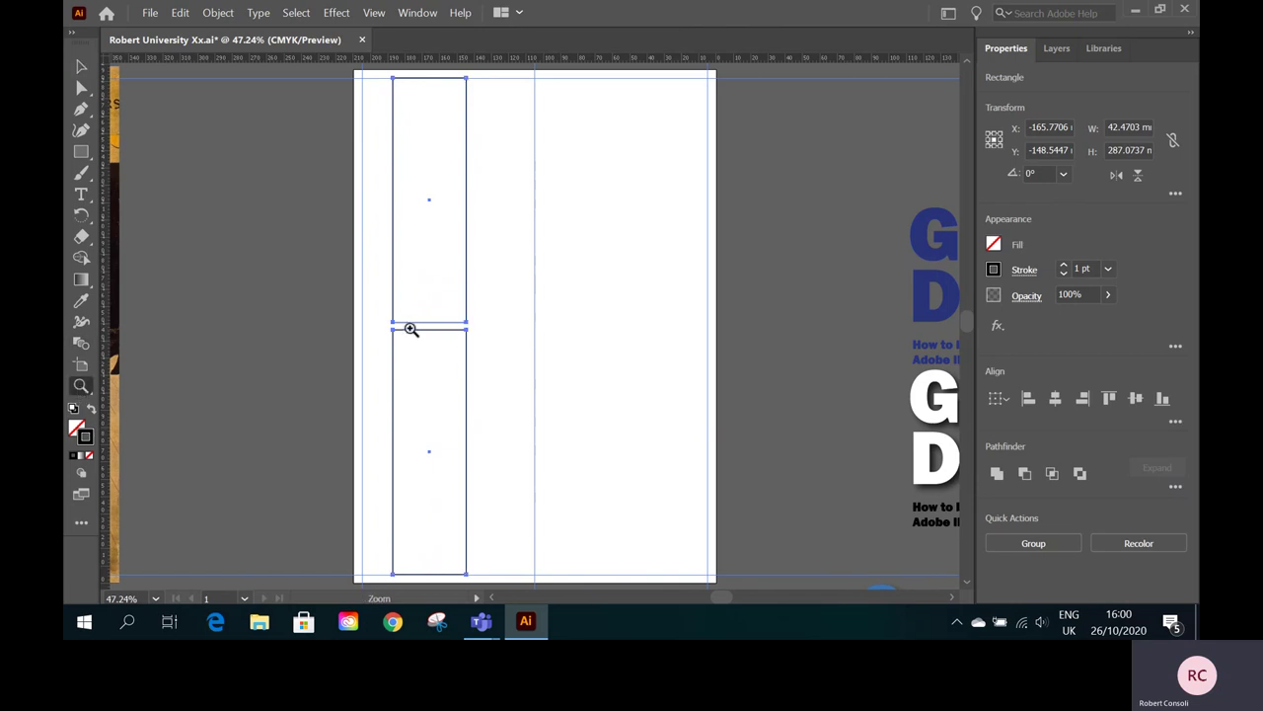
pyautogui.moveTo(411, 329); pyautogui.dragTo(797, 369)
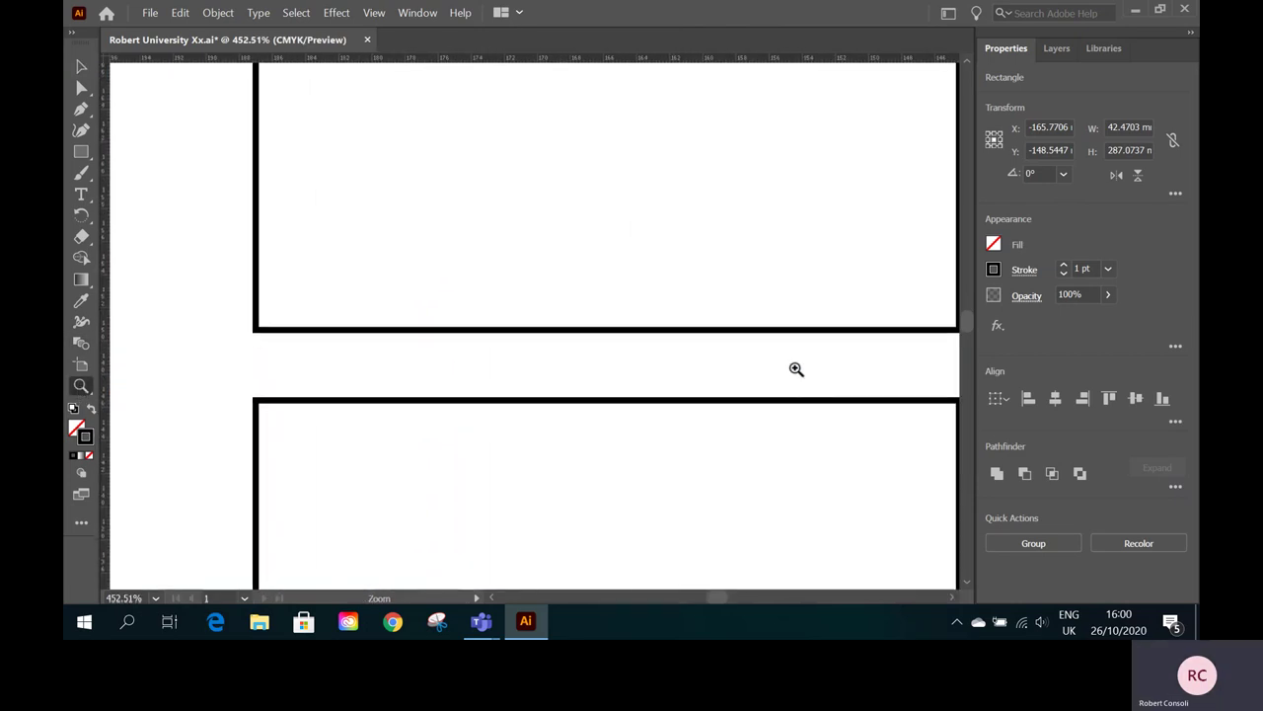
pyautogui.press('ctrl')
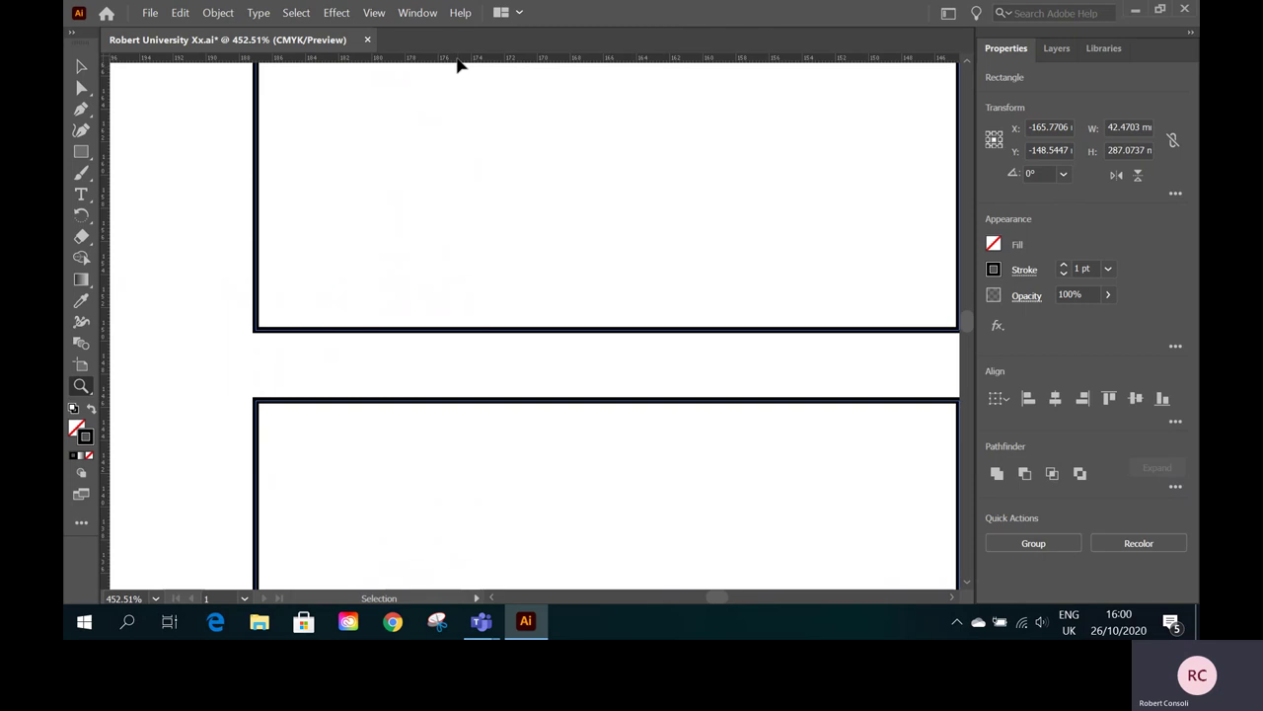
pyautogui.moveTo(458, 64); pyautogui.dragTo(411, 369)
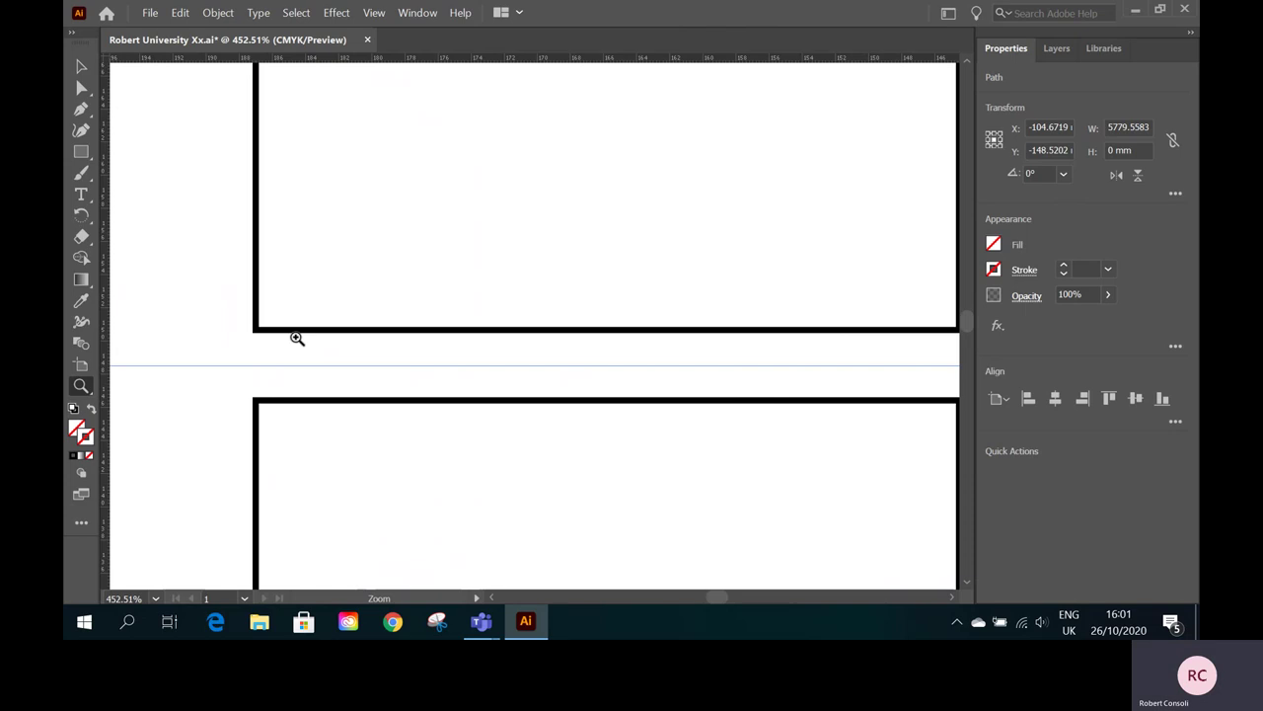
# - Fit the whole page in the window and select the top box
pyautogui.click(154, 599)
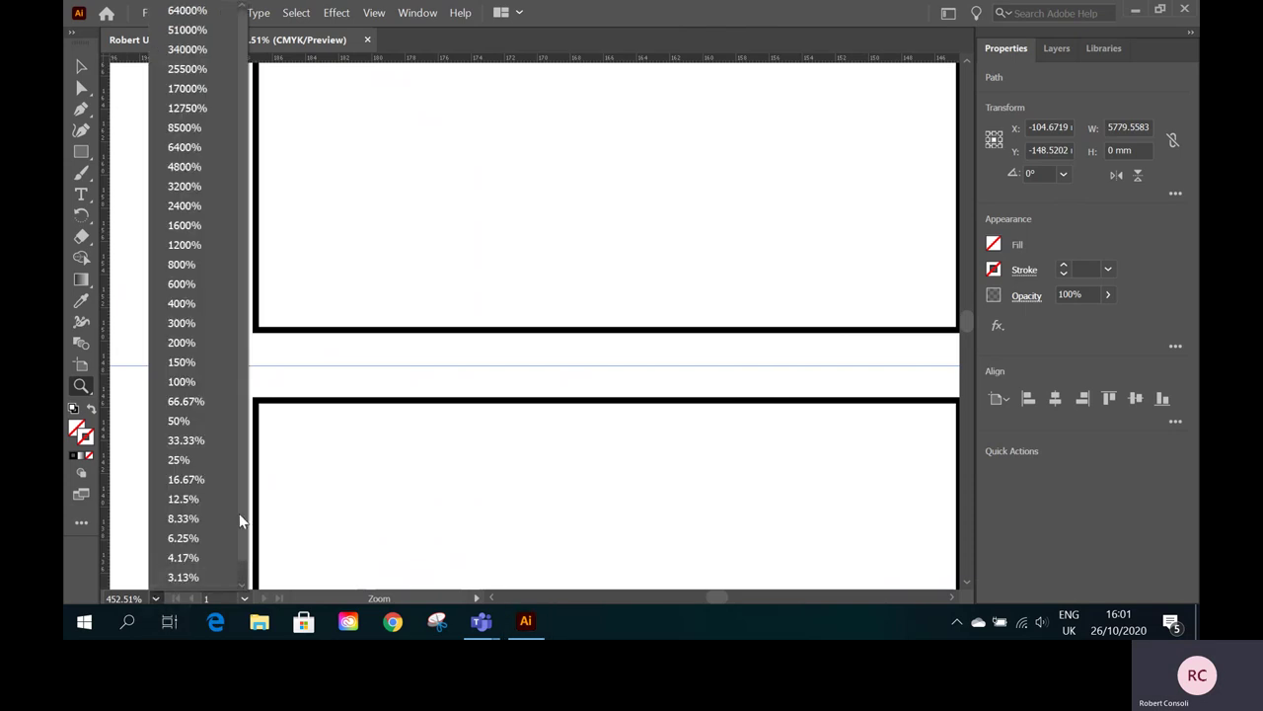
pyautogui.scroll(-1, 242, 553)
pyautogui.click(217, 581)
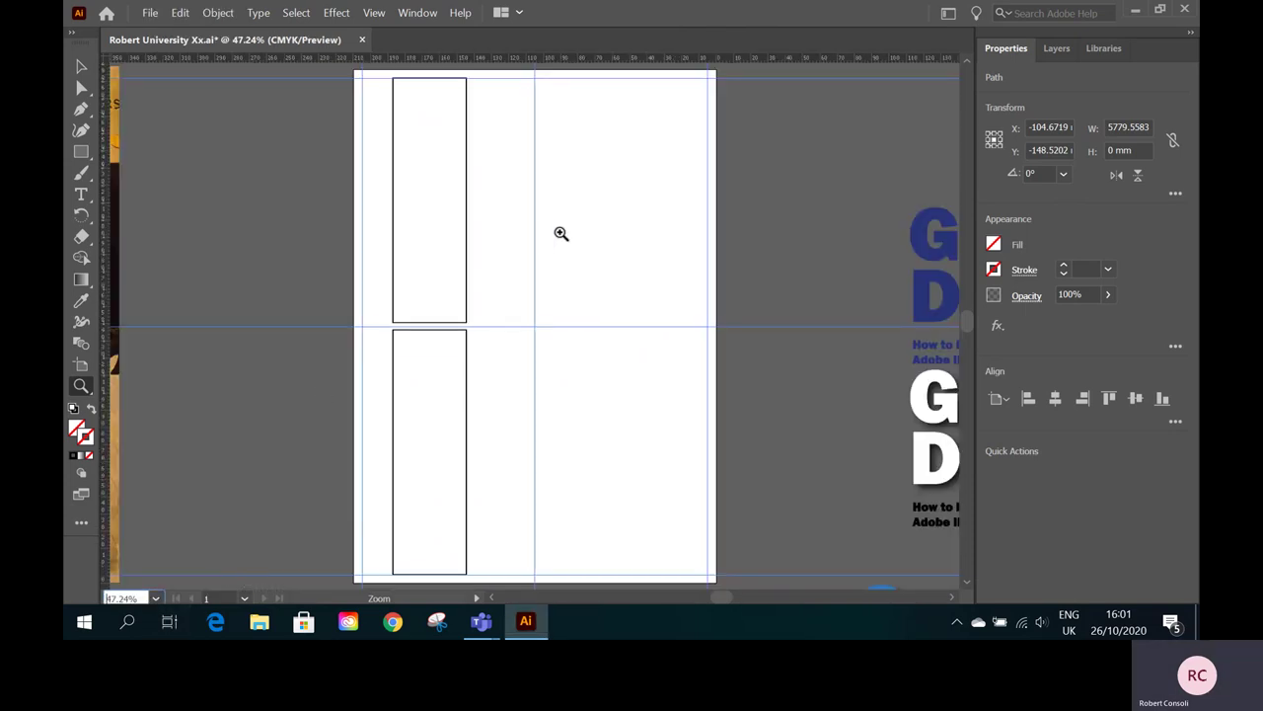
pyautogui.click(81, 67)
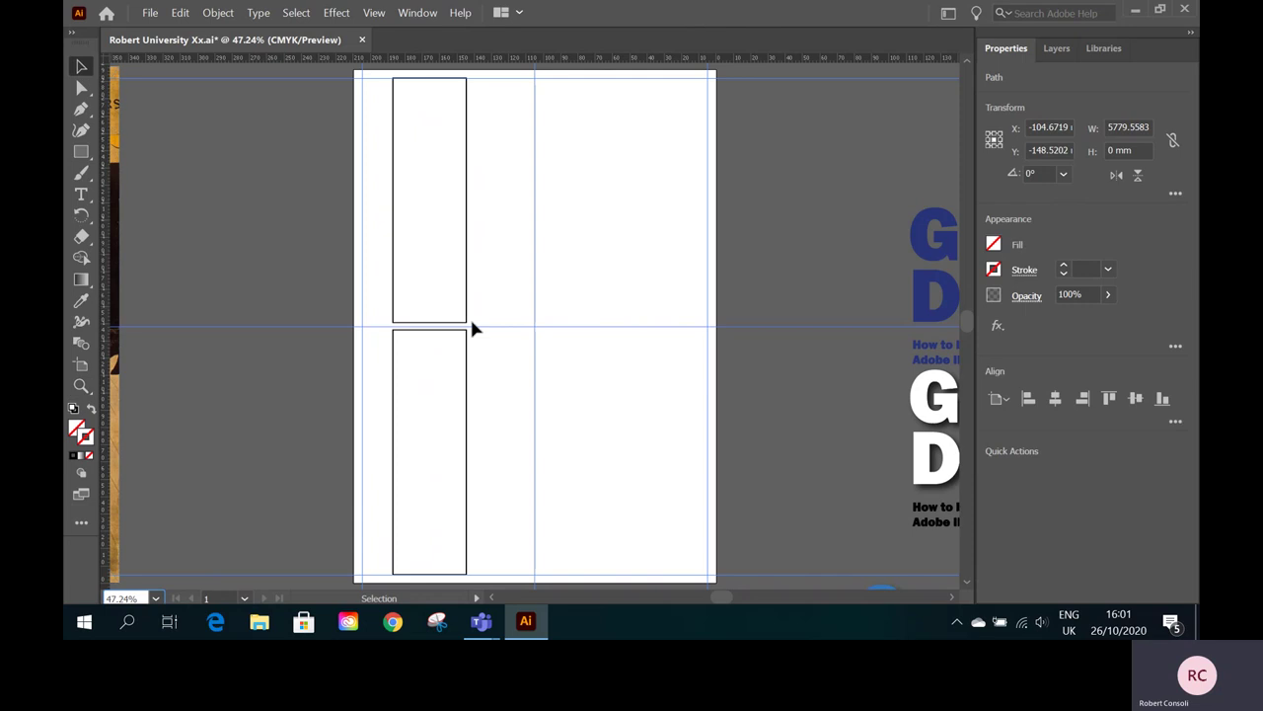
pyautogui.click(468, 310)
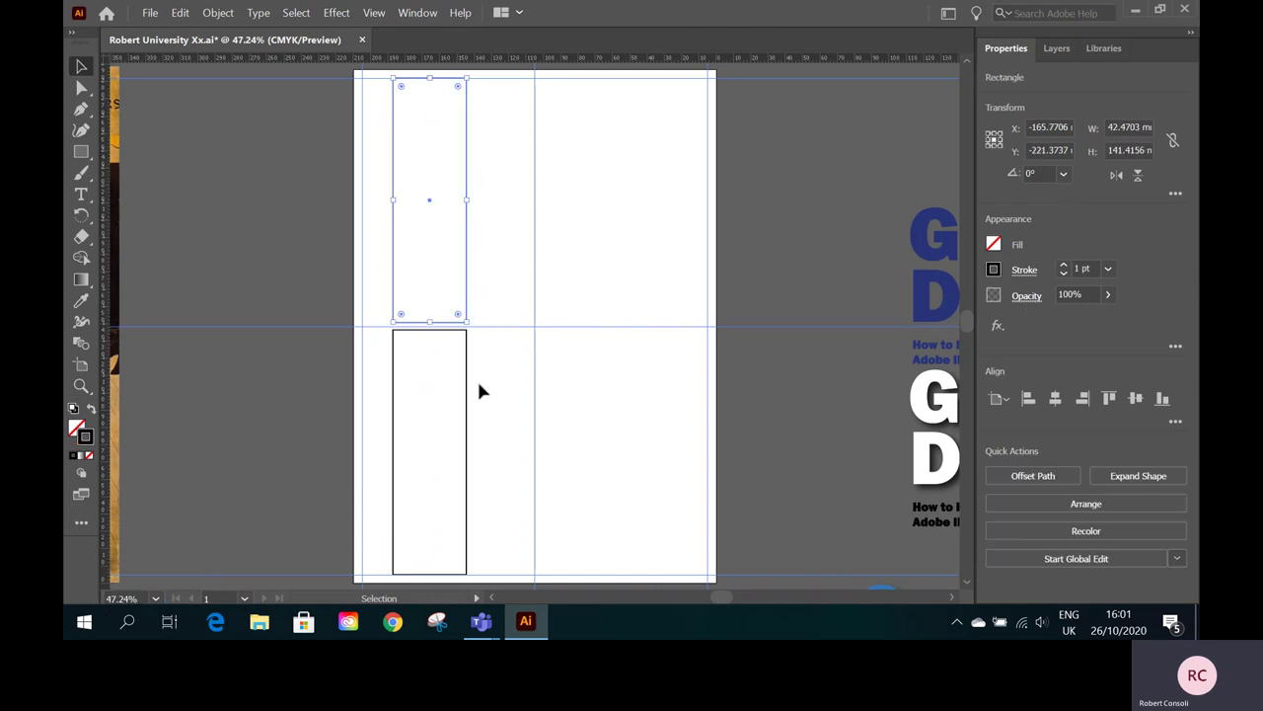
# - Delete both helper boxes, then zoom in on the top centre edge of the page
pyautogui.keyDown('shift'); pyautogui.click(465, 390); pyautogui.keyUp('shift')
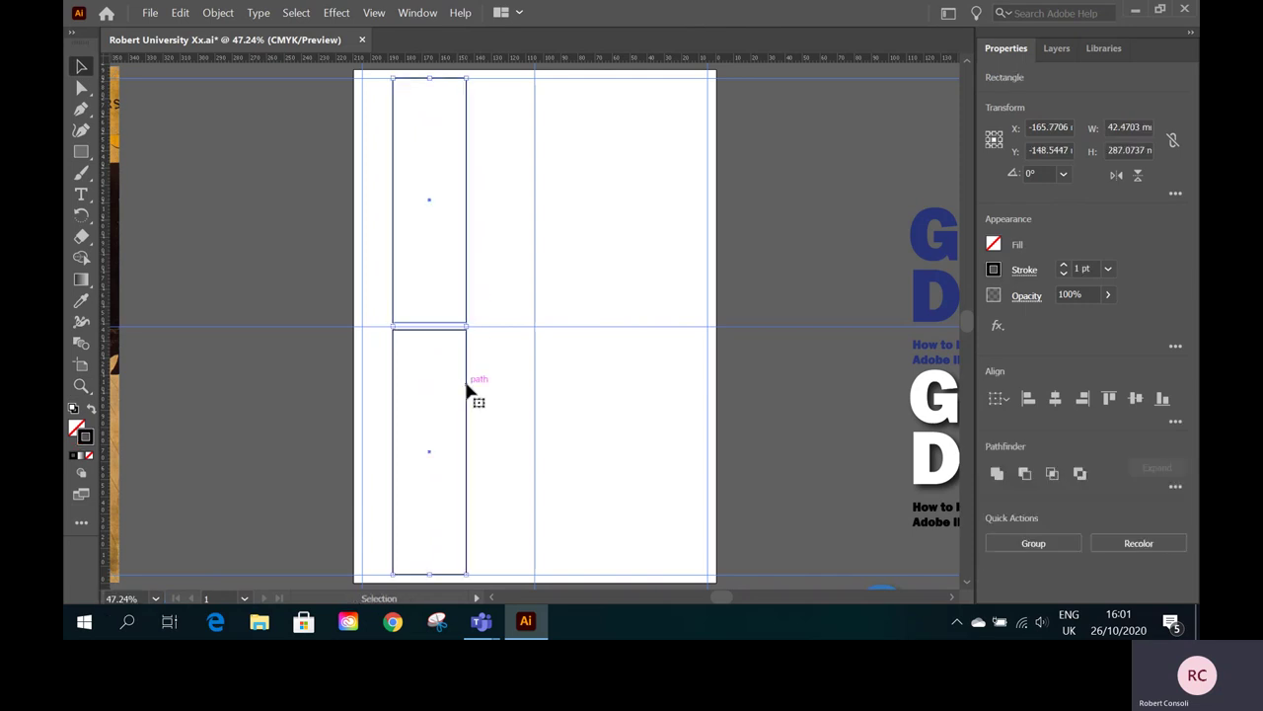
pyautogui.press('Delete')
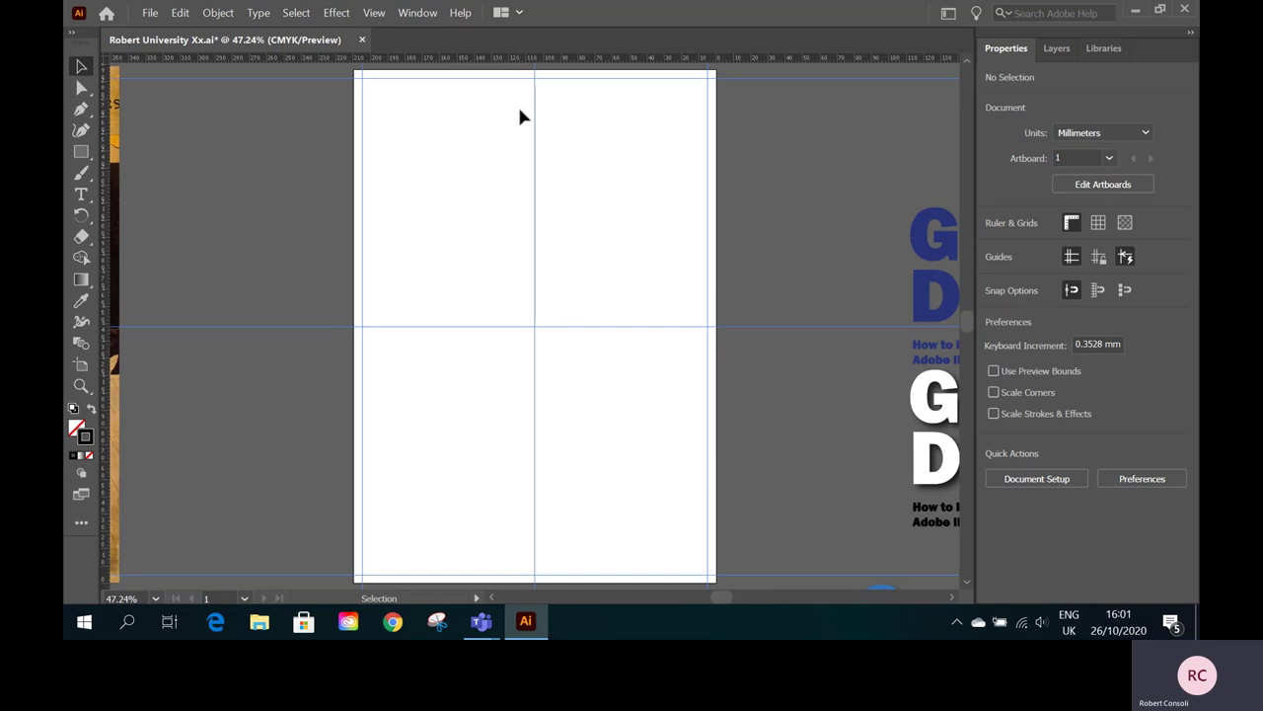
pyautogui.click(81, 386)
pyautogui.moveTo(536, 79); pyautogui.dragTo(874, 217)
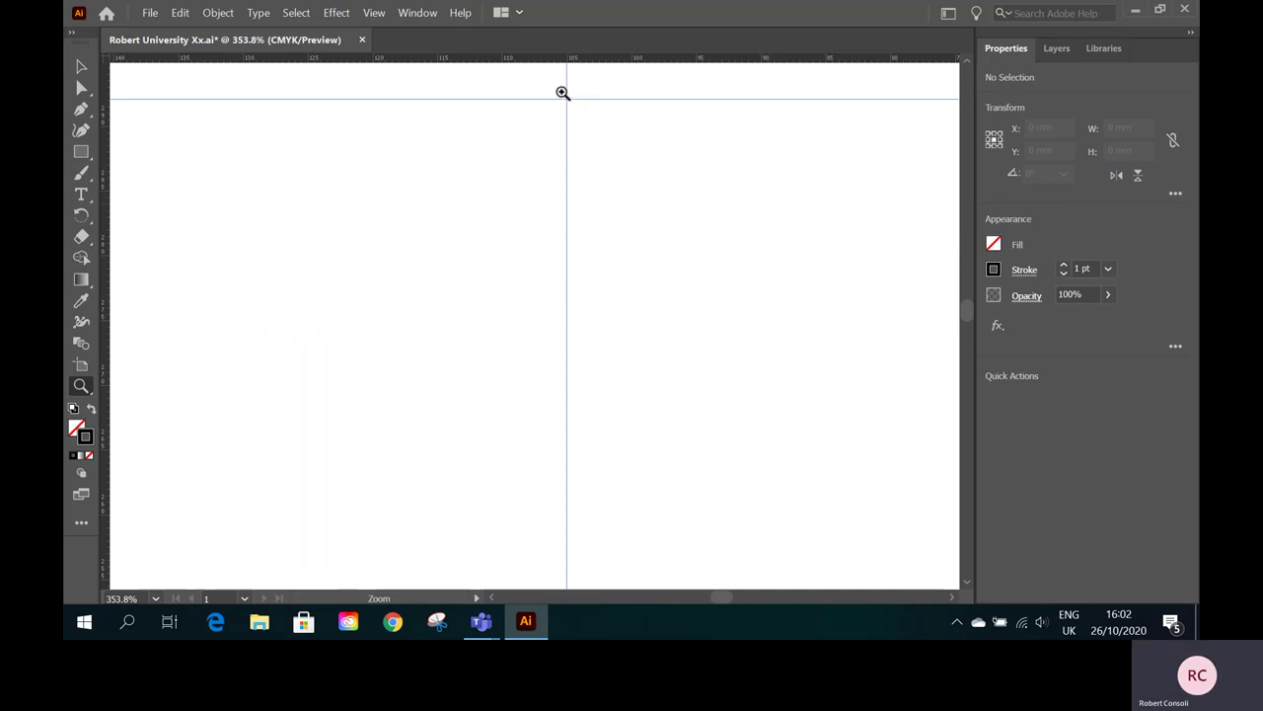
pyautogui.moveTo(562, 93); pyautogui.dragTo(701, 178)
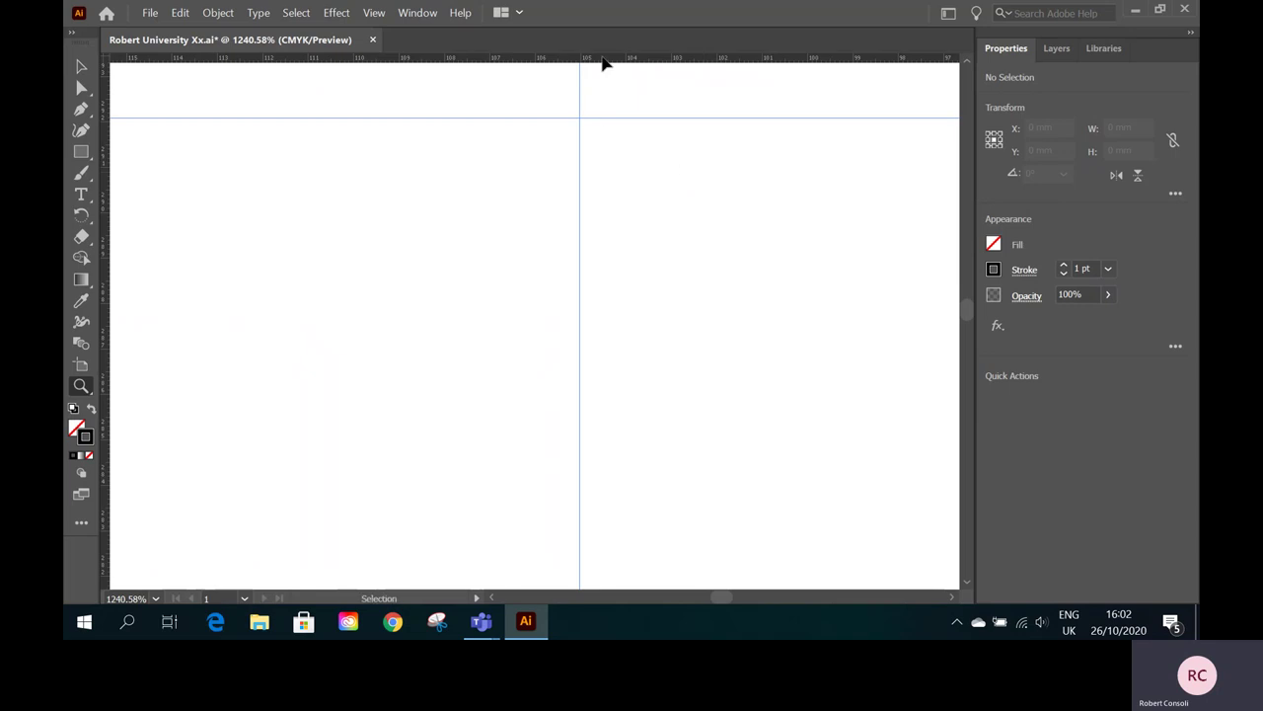
# - Drag two vertical guides from the left ruler, one about 2.5 mm either side of the centre guide
pyautogui.click(81, 67)
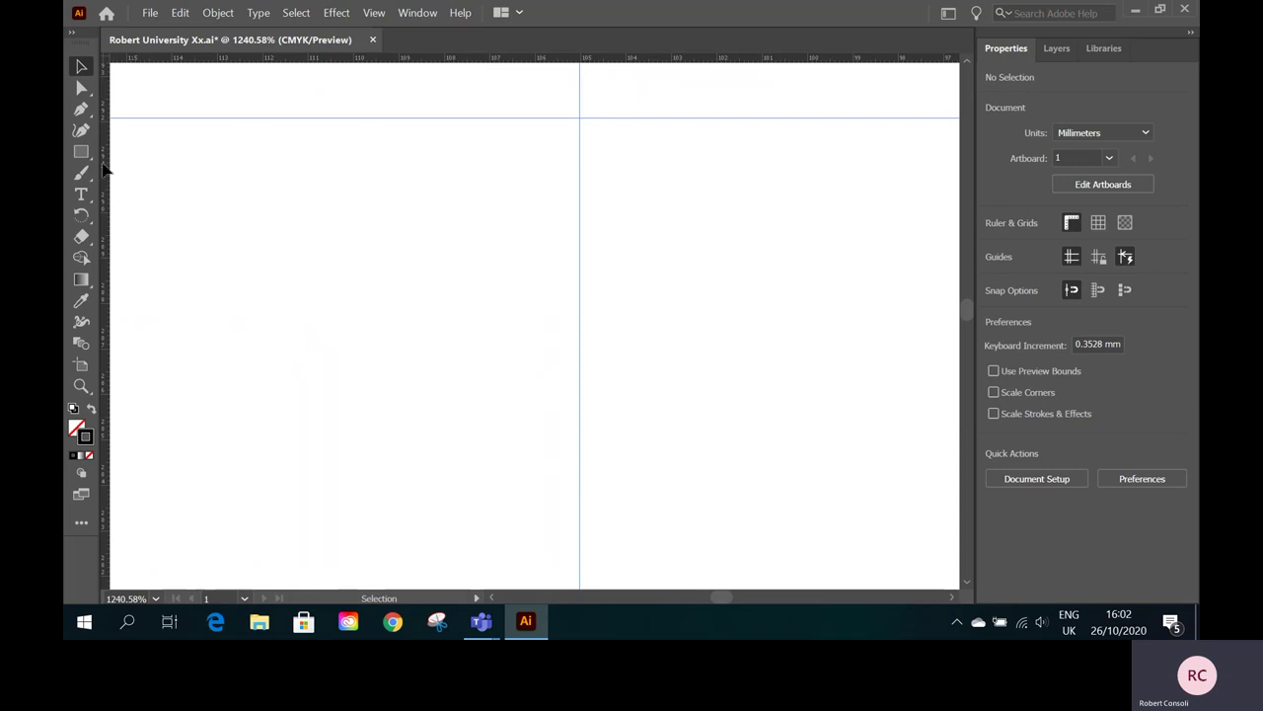
pyautogui.moveTo(103, 170); pyautogui.dragTo(467, 149)
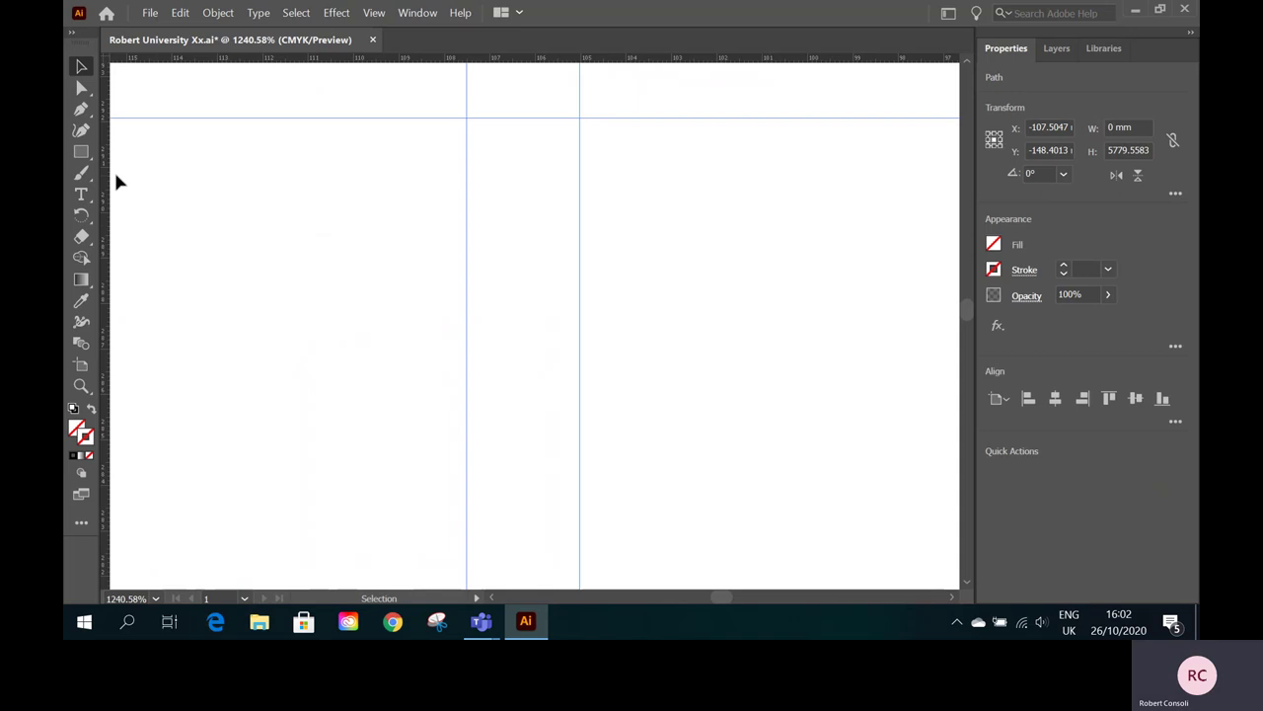
pyautogui.moveTo(104, 179); pyautogui.dragTo(693, 185)
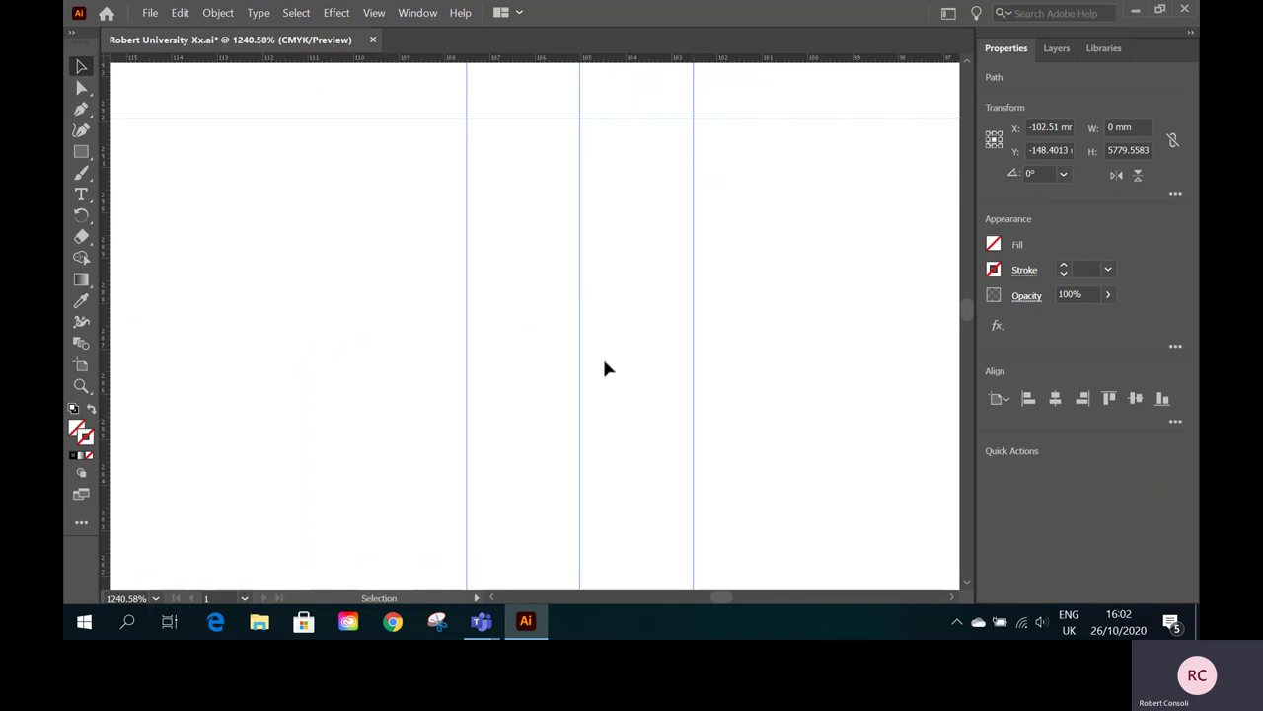
# - Fit the page on screen and drag the 'Graphic Design' heading group to the page top, nudged slightly lower
pyautogui.click(155, 598)
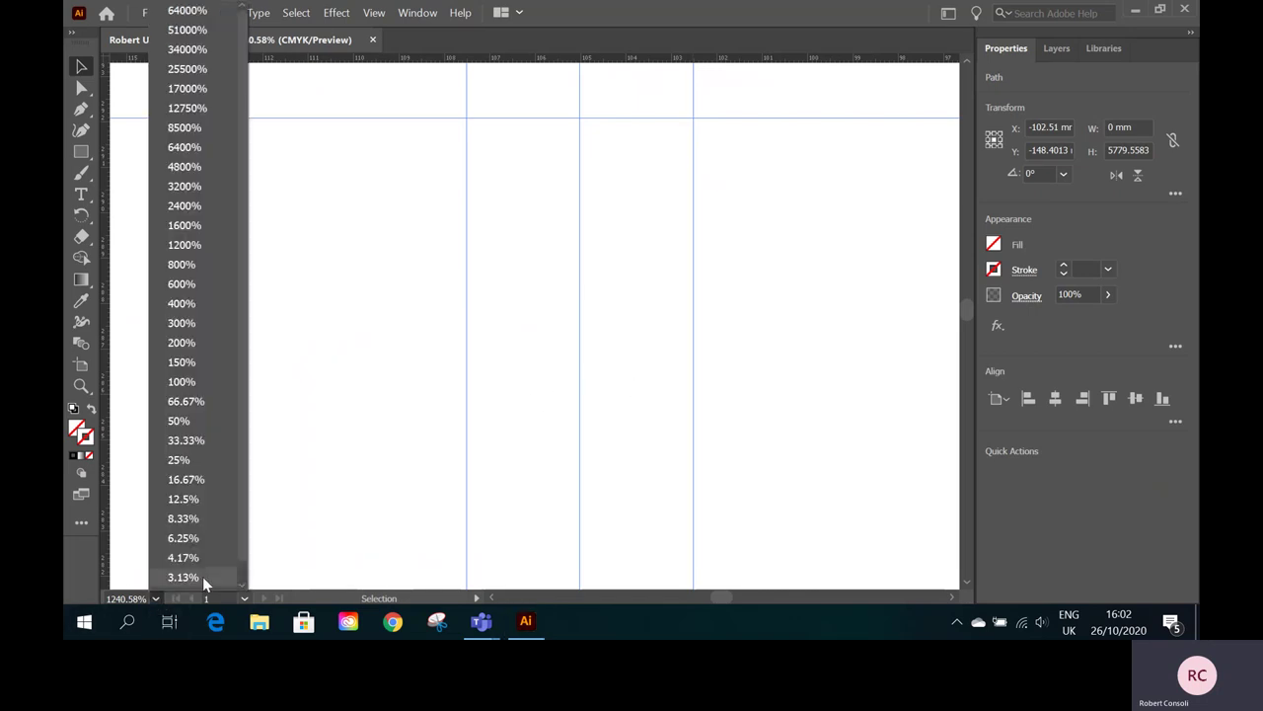
pyautogui.scroll(-1, 240, 551)
pyautogui.click(200, 581)
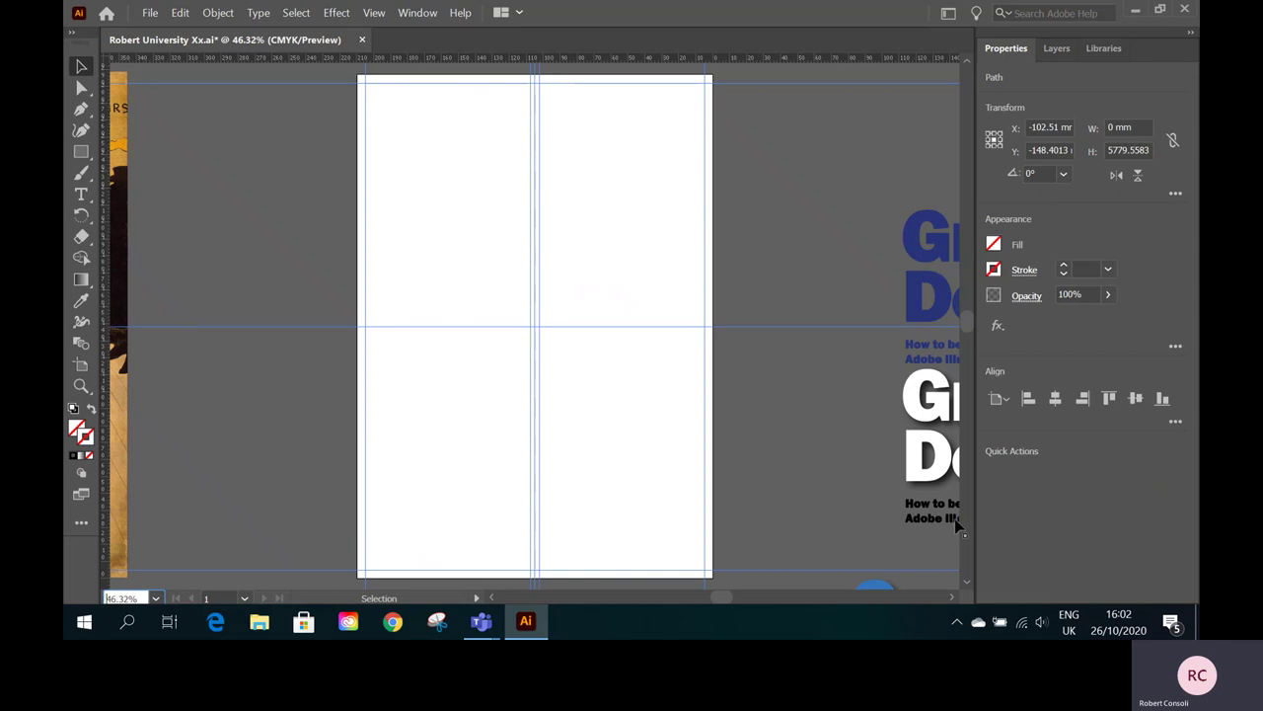
pyautogui.moveTo(939, 459); pyautogui.dragTo(402, 236)
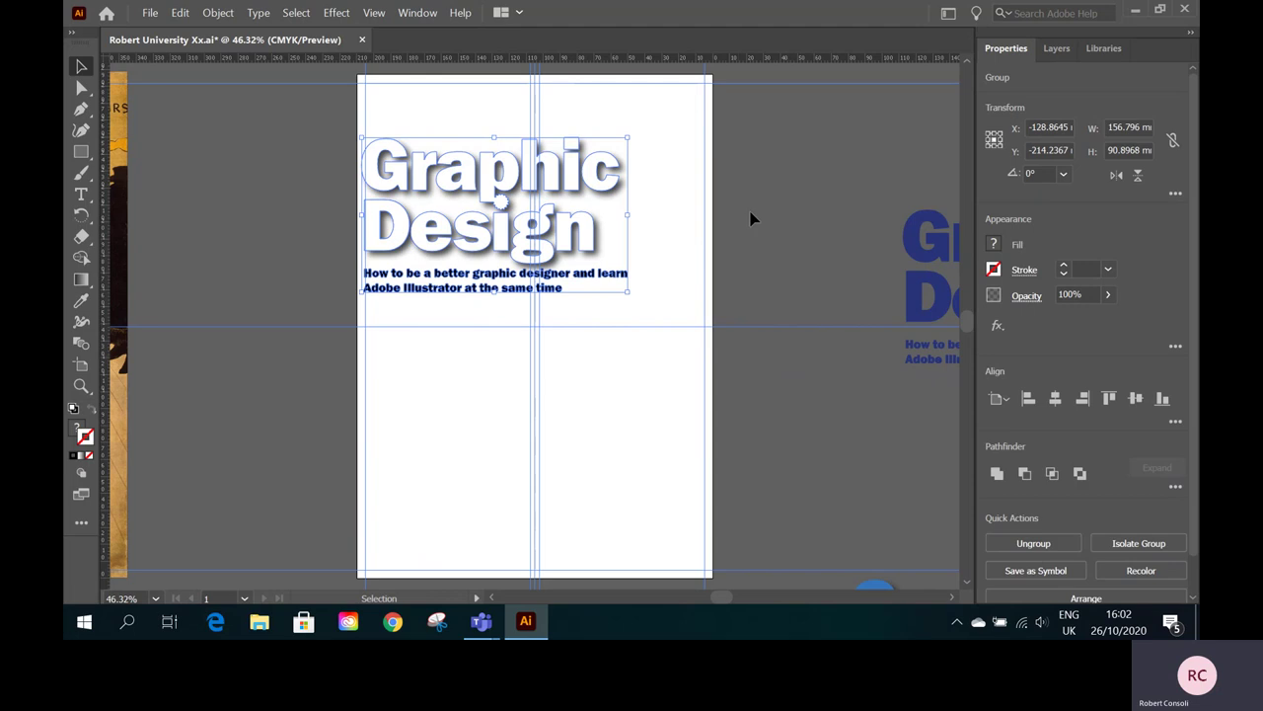
pyautogui.click(802, 210)
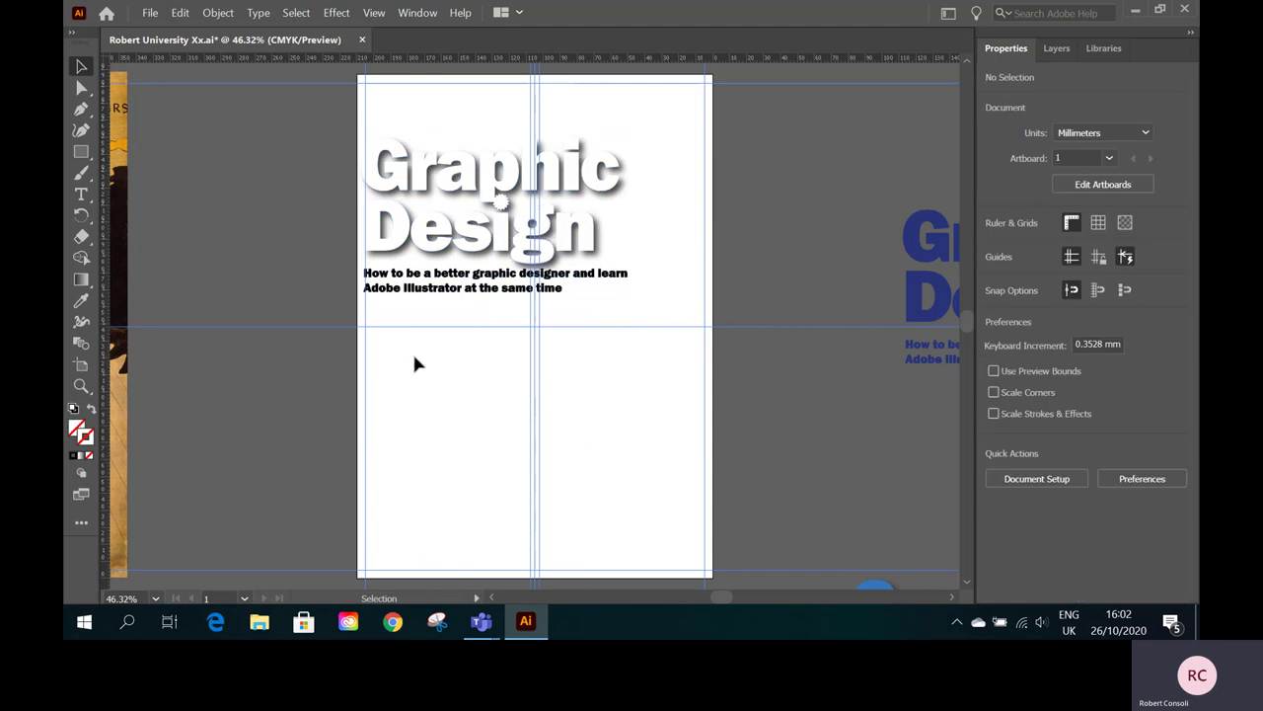
pyautogui.moveTo(449, 240); pyautogui.dragTo(451, 259)
pyautogui.click(761, 254)
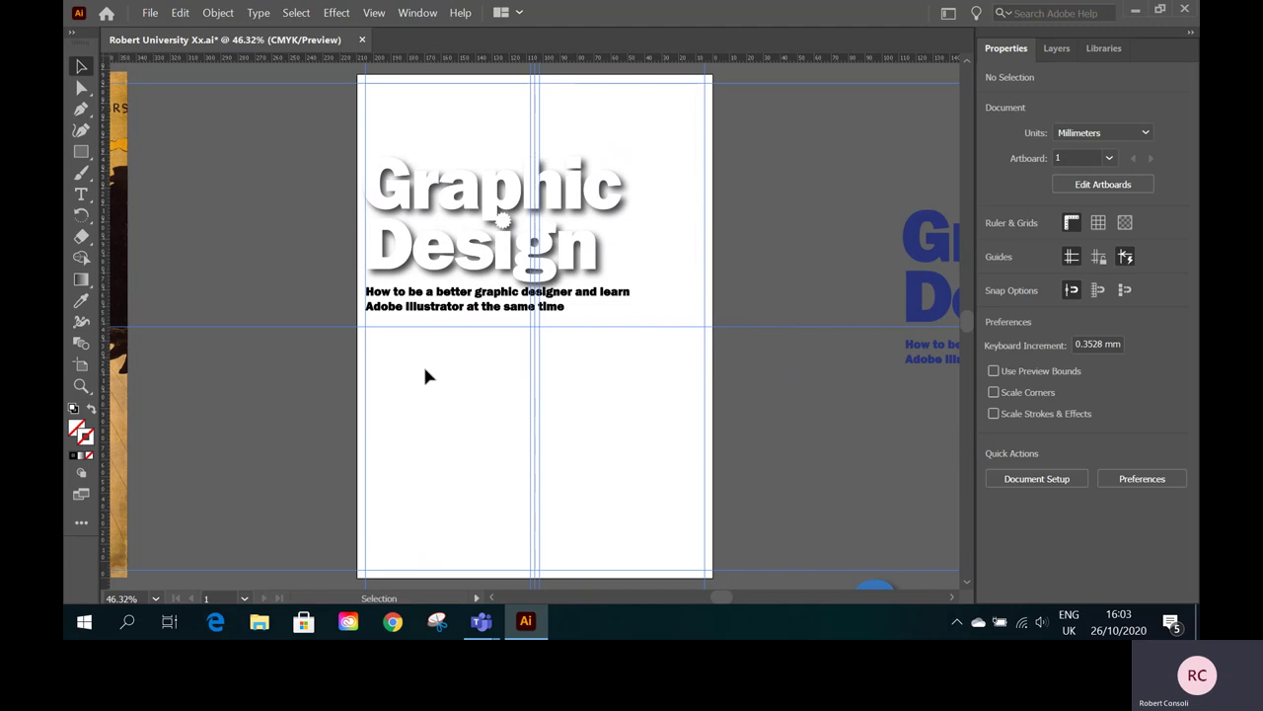
# - Create a new text object below the heading with a line of filler text
pyautogui.click(81, 193)
pyautogui.click(421, 388)
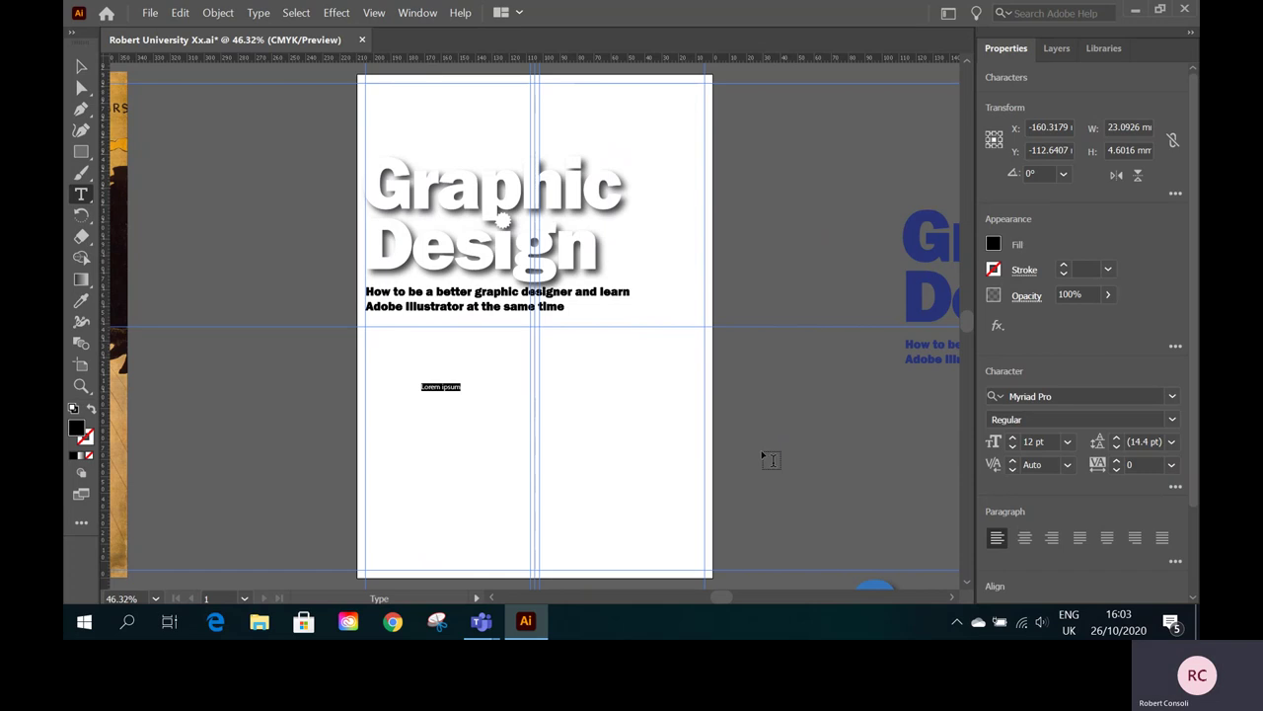
pyautogui.write('hfhghhgkejsdvsslkfk')
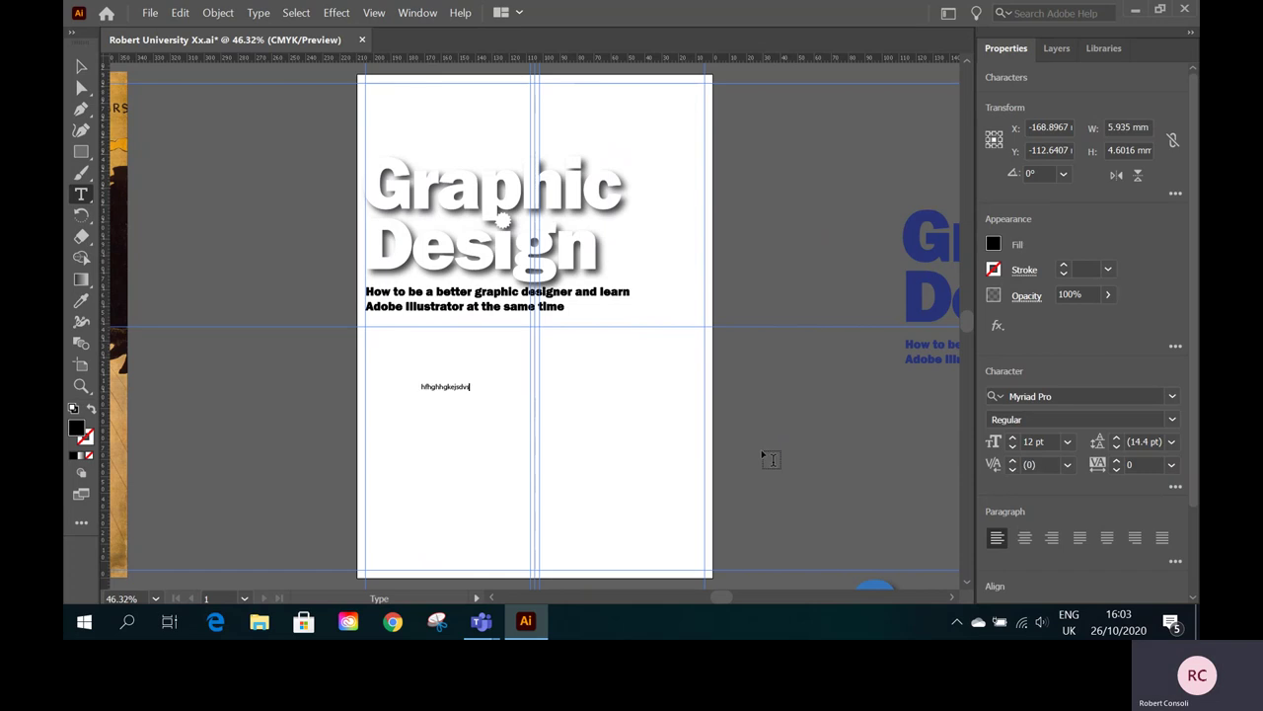
pyautogui.write('skvvamodvosj')
# - Set the line's font to Century Schoolbook and move it just under the subheading
pyautogui.click(1174, 397)
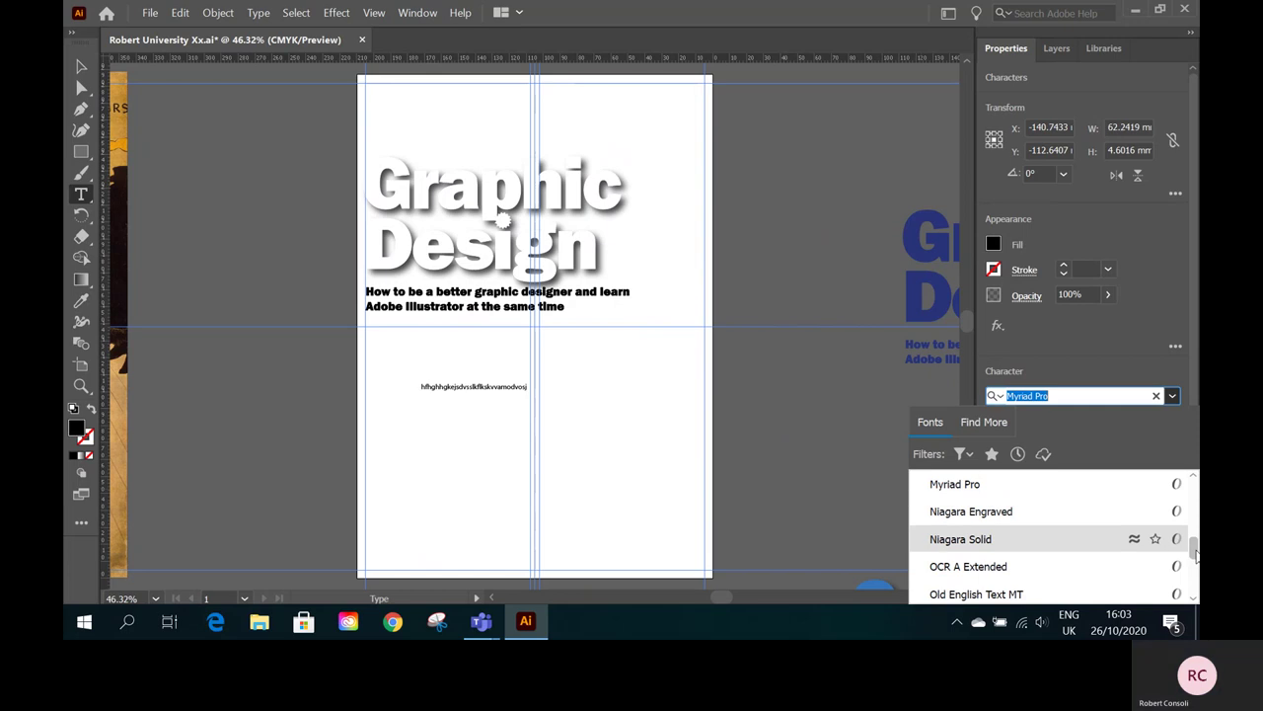
pyautogui.moveTo(1192, 549); pyautogui.dragTo(1193, 491)
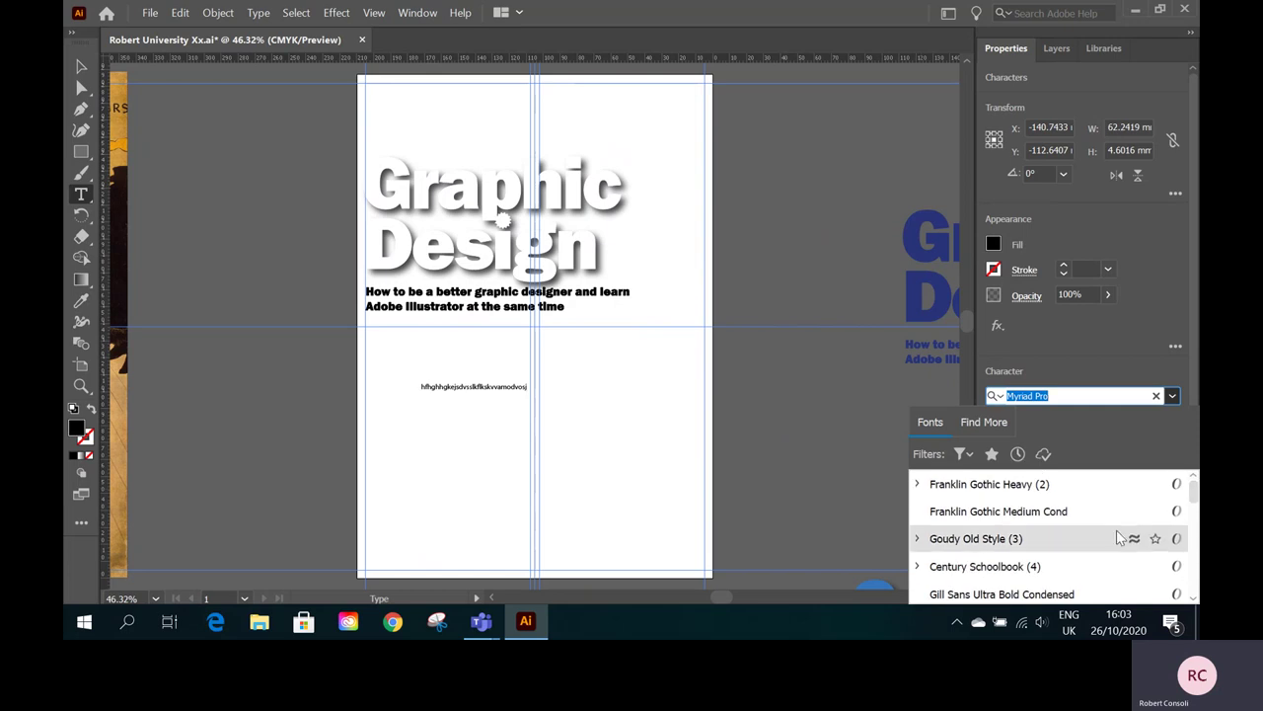
pyautogui.click(1004, 569)
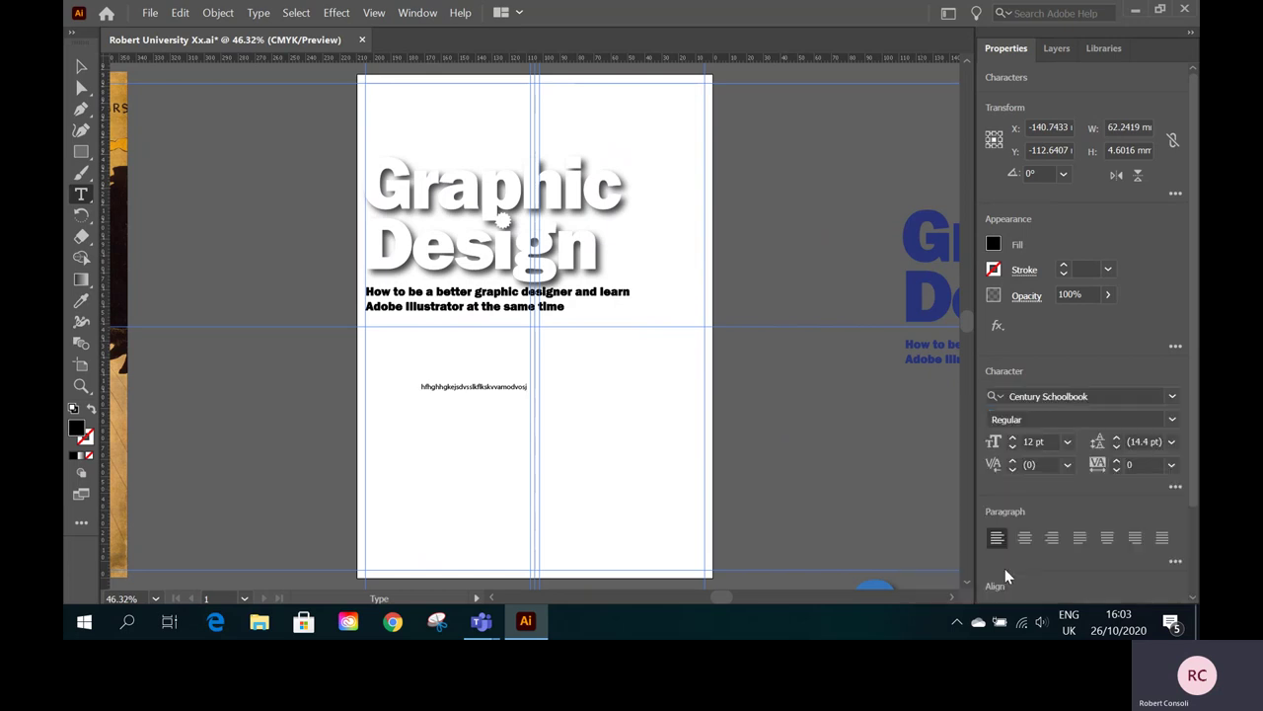
pyautogui.click(81, 66)
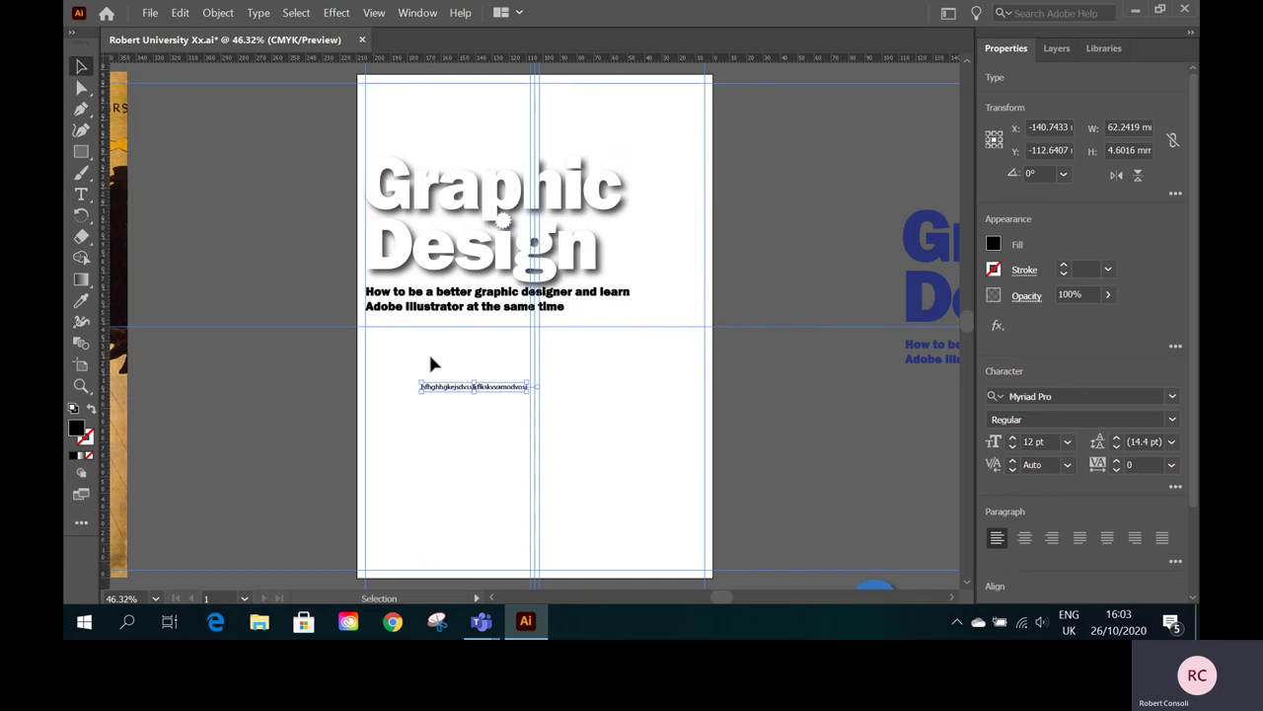
pyautogui.moveTo(480, 386); pyautogui.dragTo(431, 337)
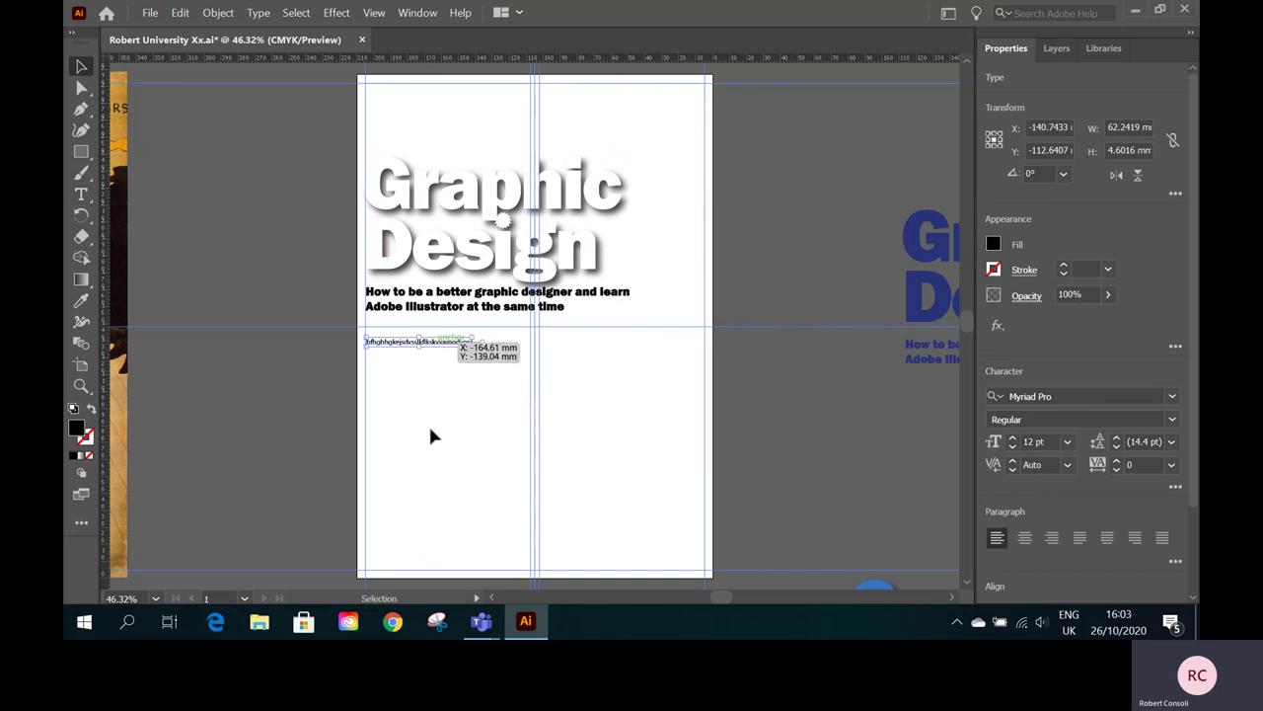
# - Continue typing filler text into the line, adding two line breaks to form a multi-line paragraph
pyautogui.doubleClick(449, 341)
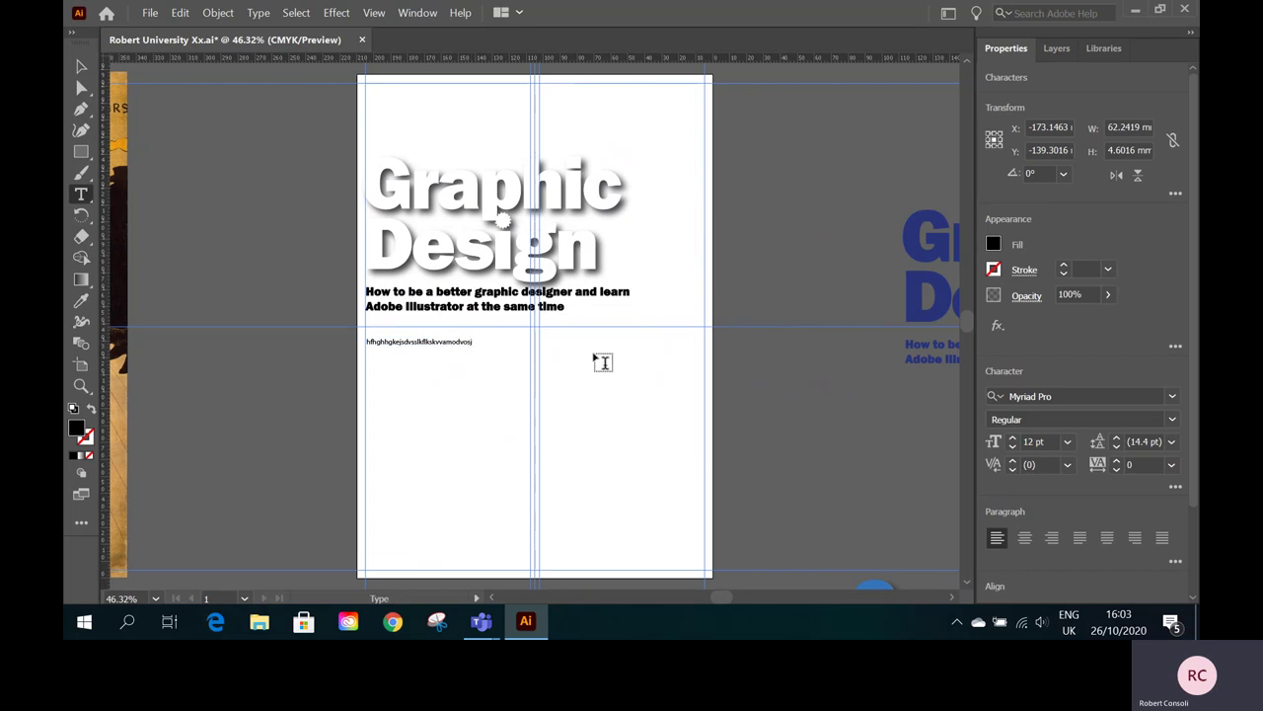
pyautogui.write('ckovekcqcendem')
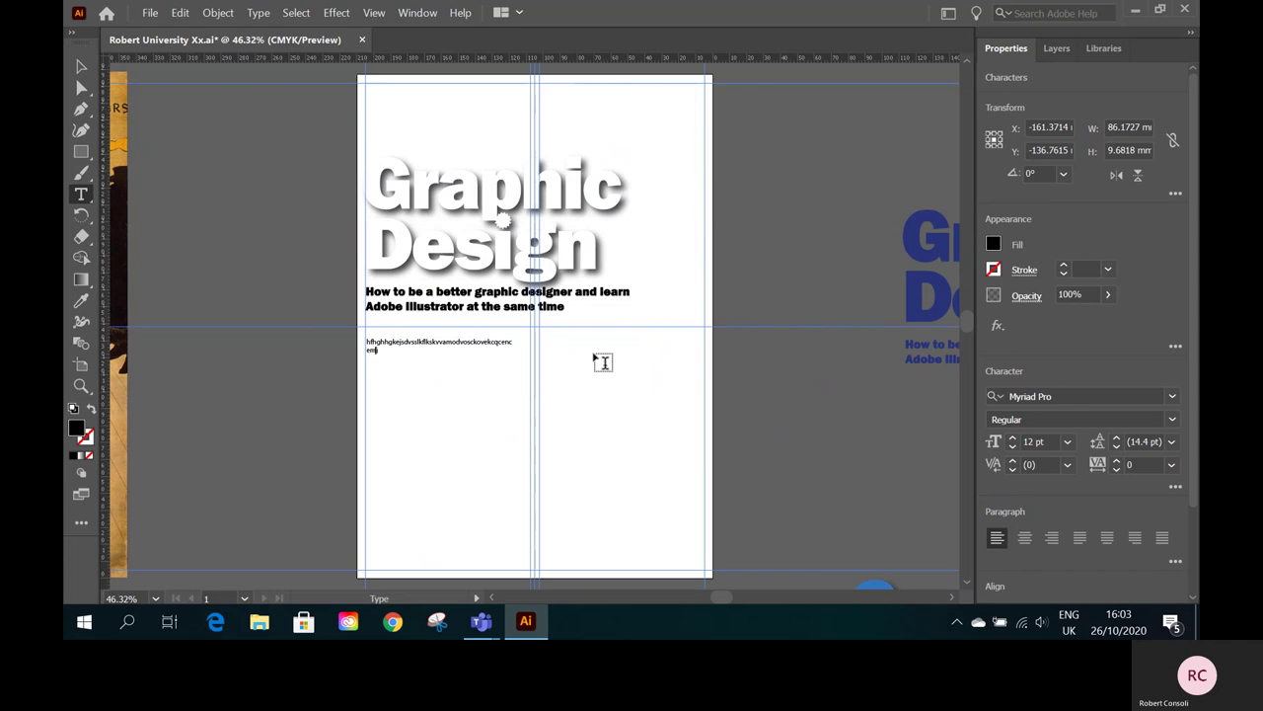
pyautogui.write('cmrwjvriwneoejySk')
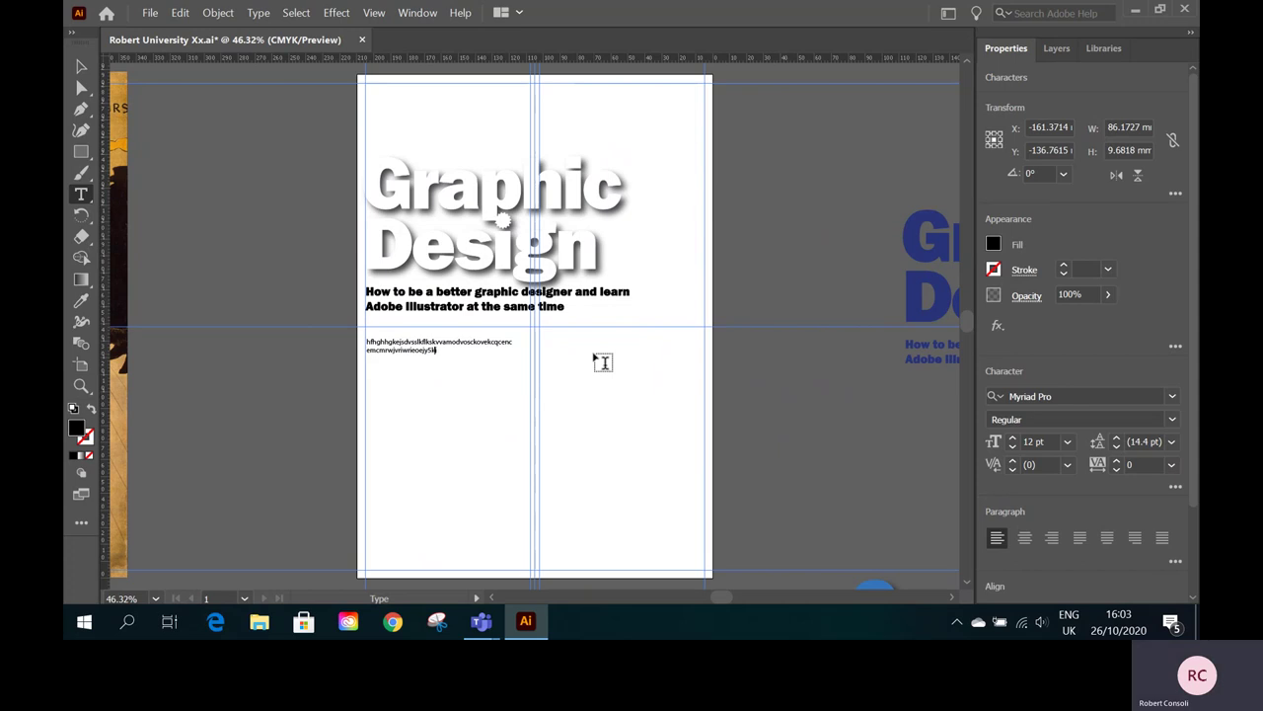
pyautogui.write(' vtyj4hoy6ojoho5yjkmnlyoj')
pyautogui.press('Return')
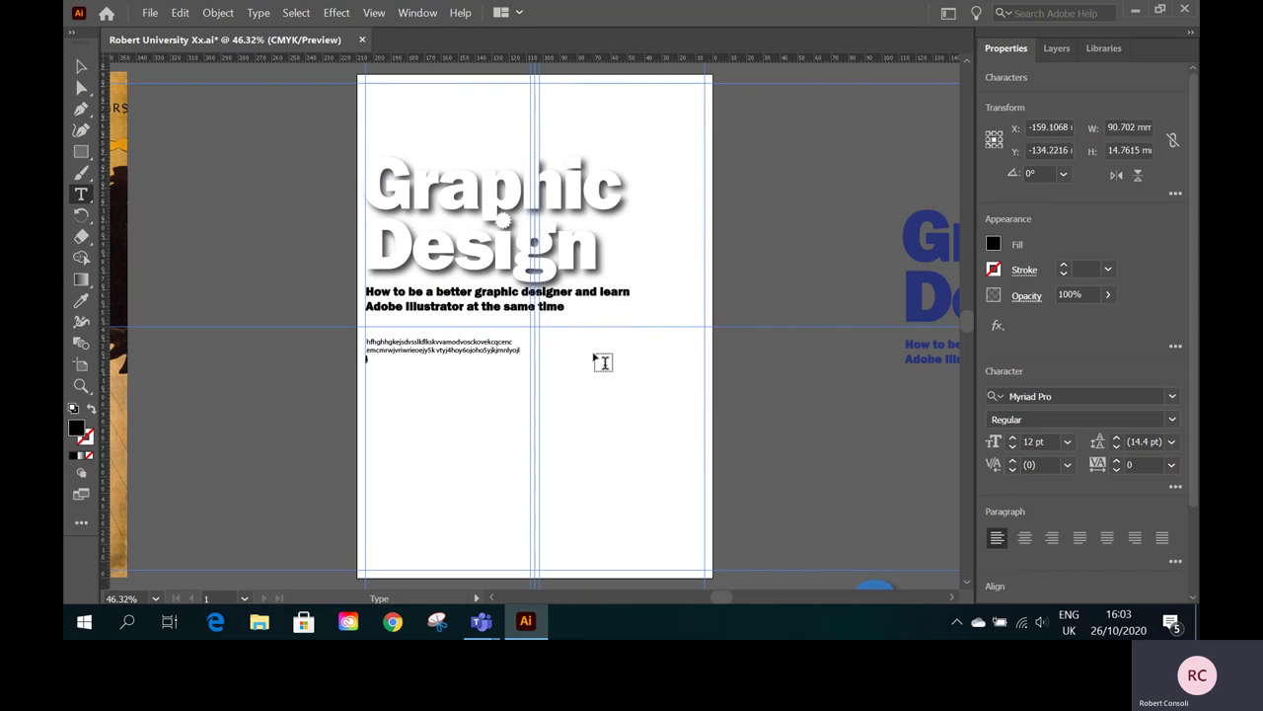
pyautogui.write('nreireojgrjvmvweewogwjtctrojkotukp,kupupup')
pyautogui.press('Return')
pyautogui.write('cee')
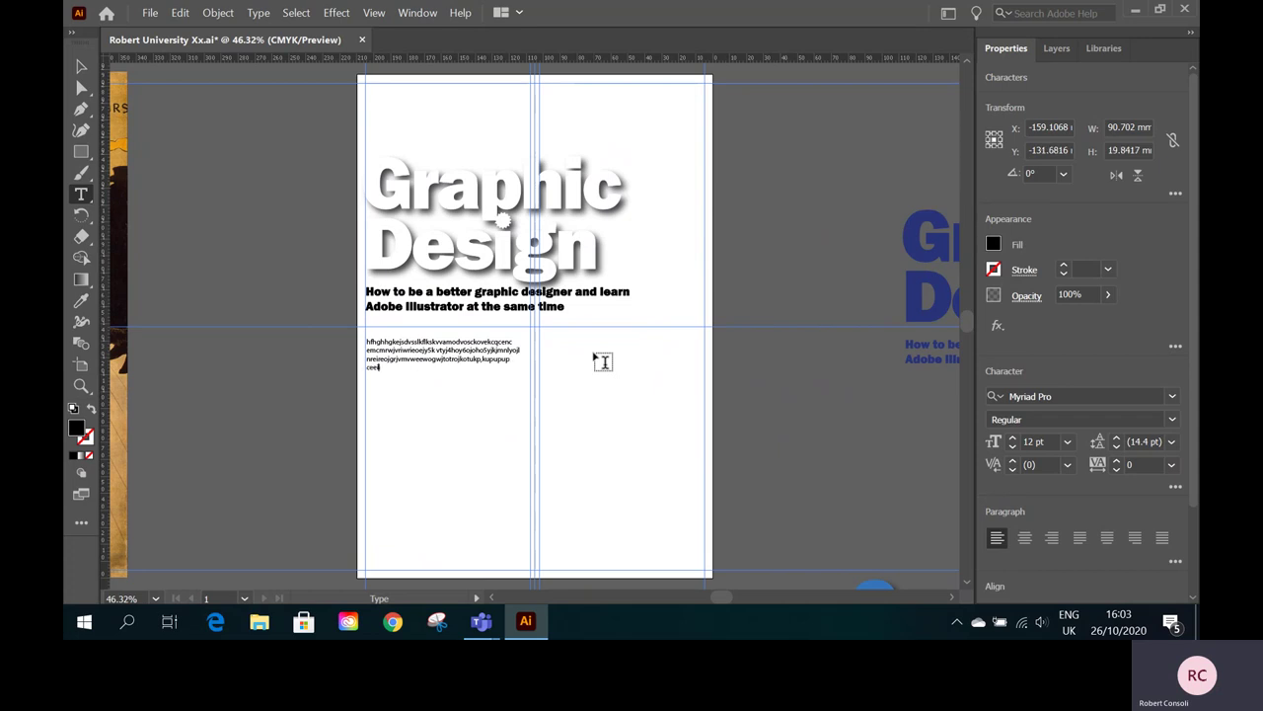
pyautogui.write('ifwqowogooy,k,pkipiuplkupiuopo.uoluoluoup')
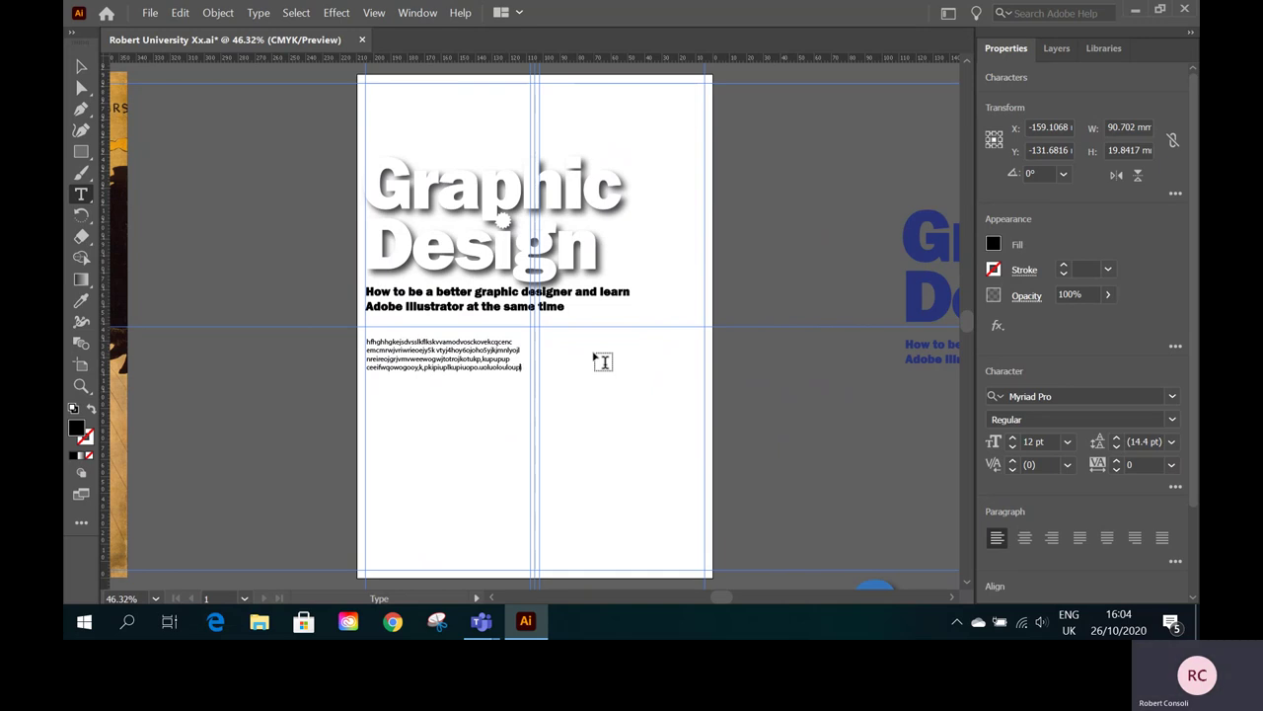
pyautogui.write('ettkthnhryyryrmyotykyjkutput')
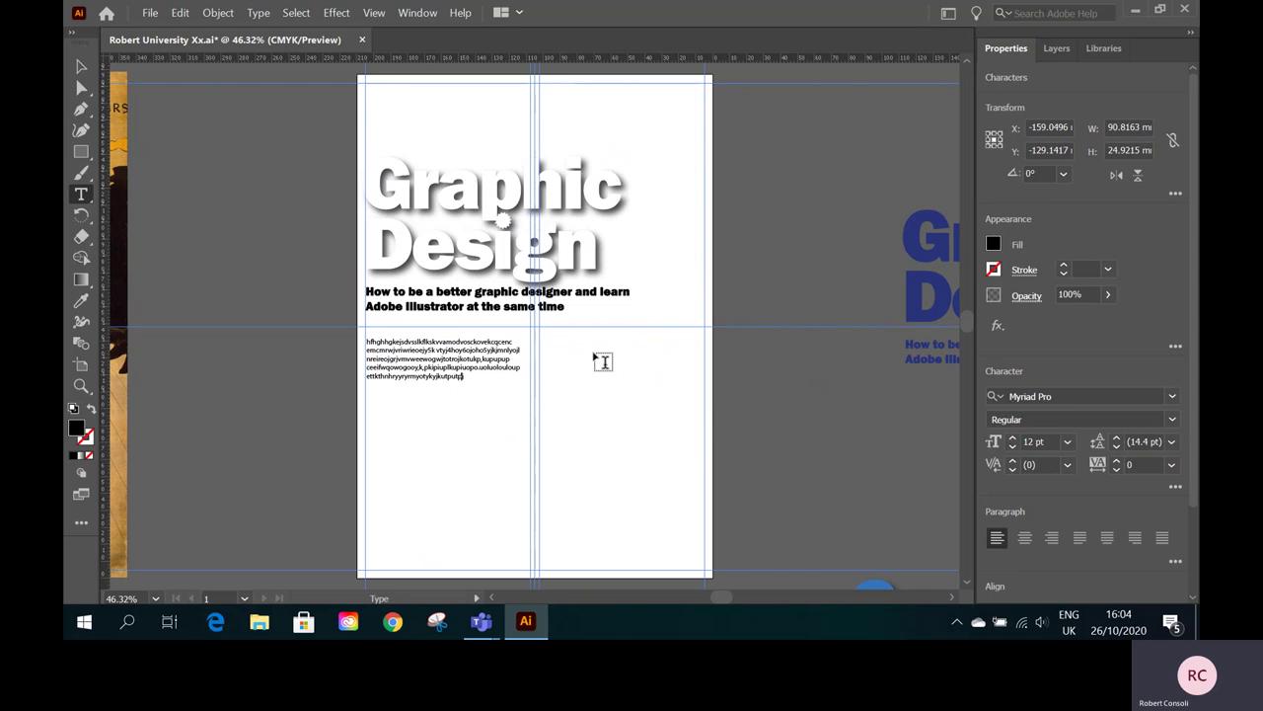
pyautogui.write('permetomteokeporeascnkwnken')
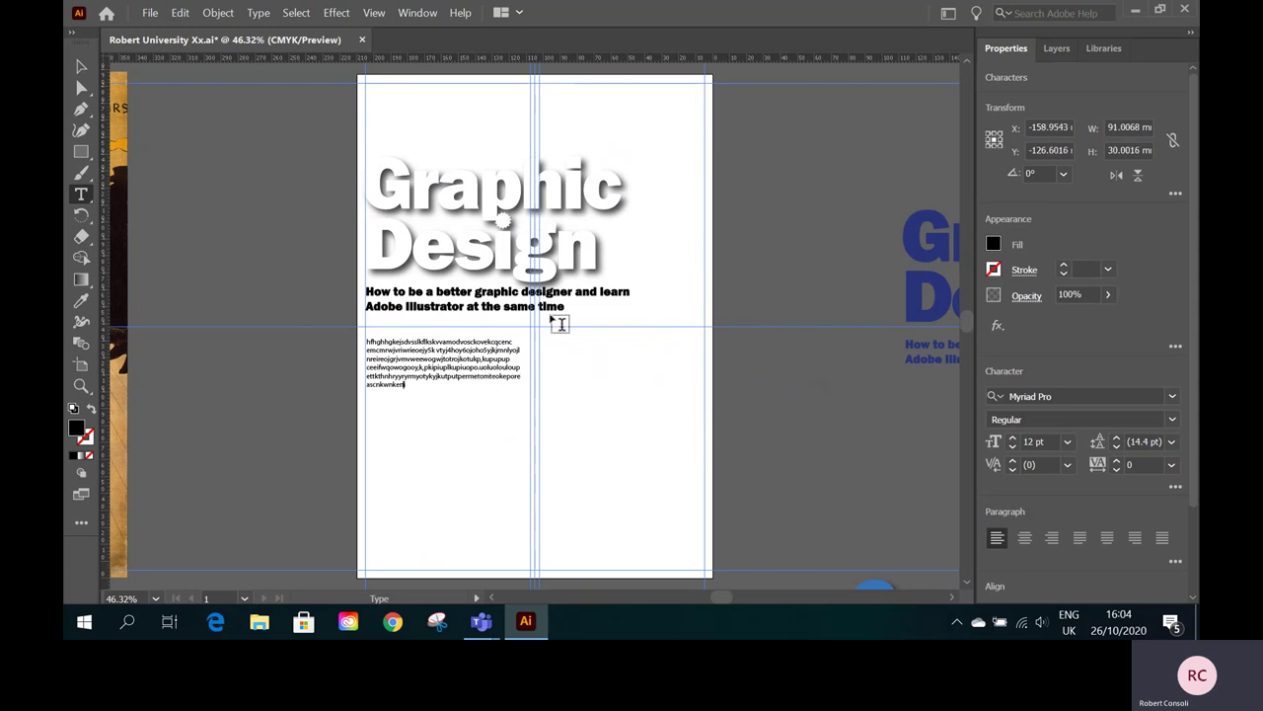
pyautogui.write('btrkbnbnkebnwncdkj')
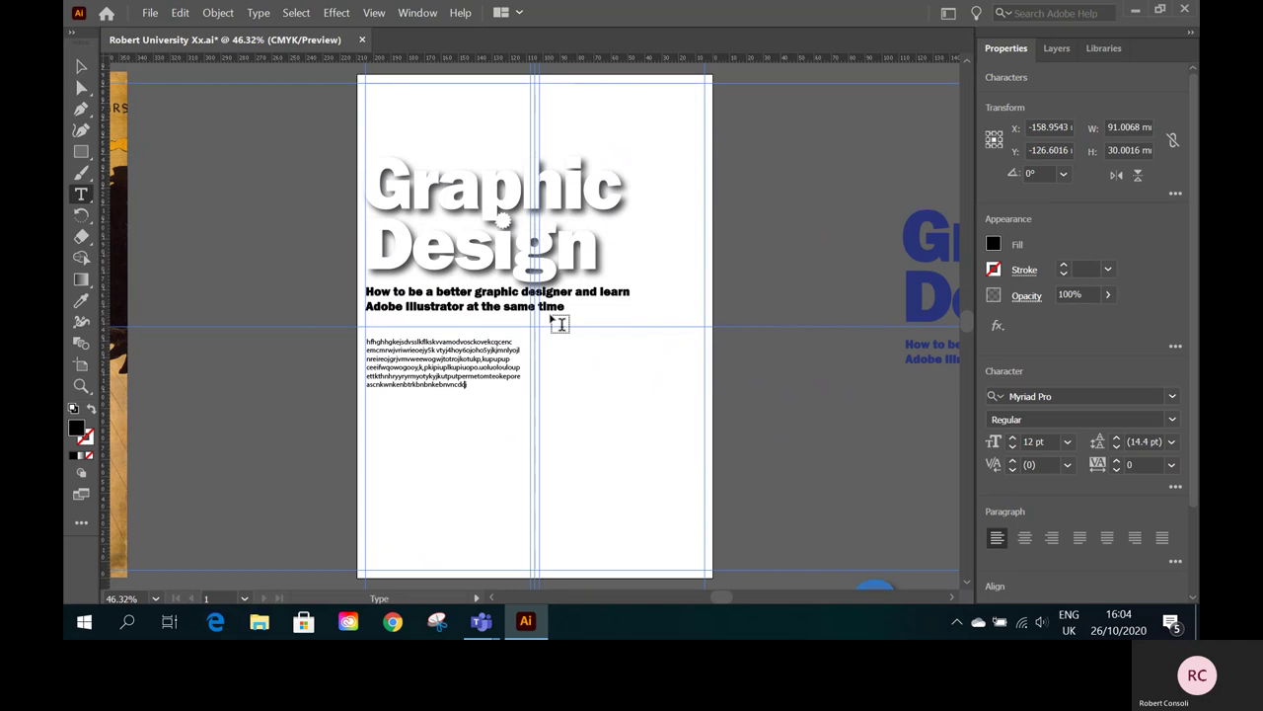
pyautogui.click(82, 66)
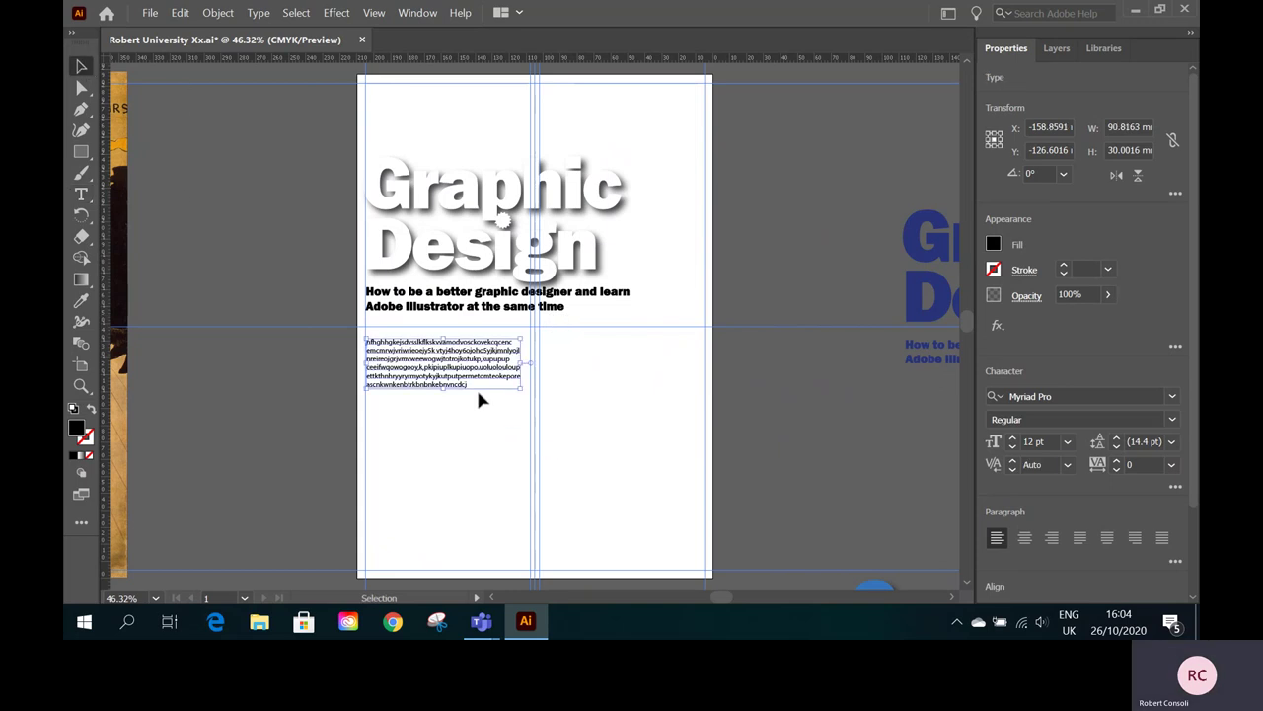
# - Select the body paragraph and paste several more copies of it at the end of the text
pyautogui.doubleClick(456, 387)
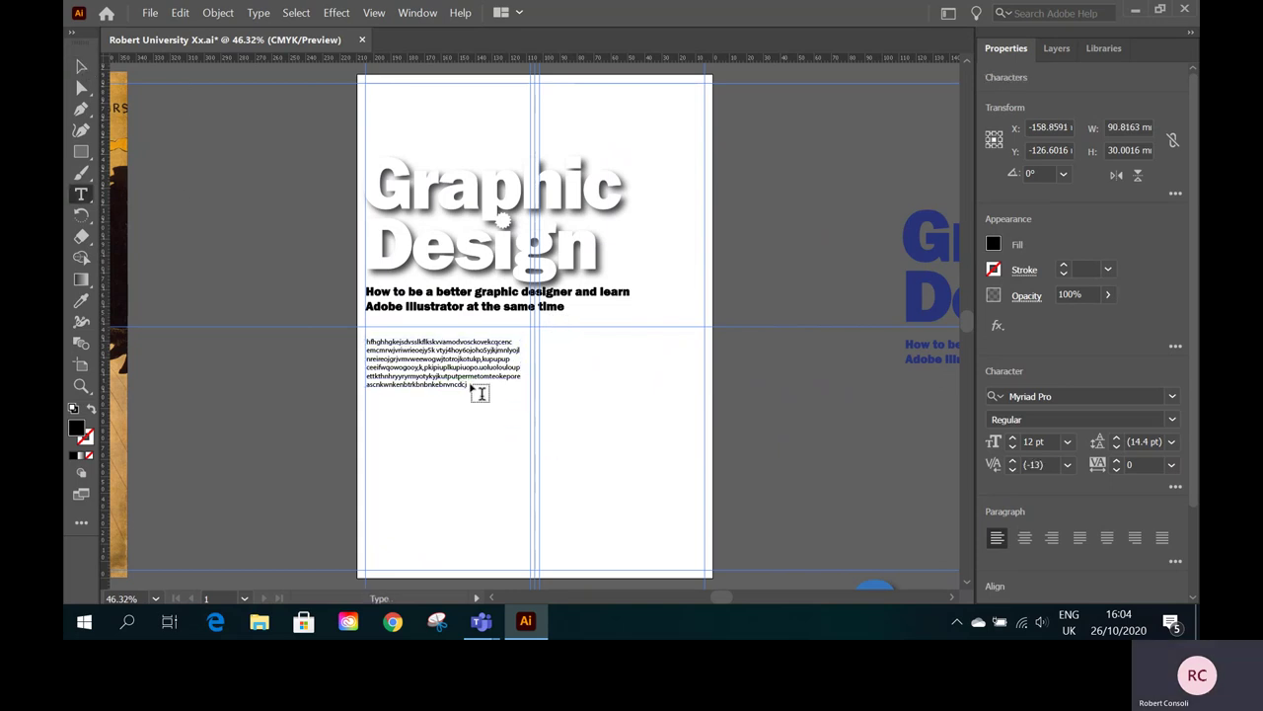
pyautogui.click(480, 392)
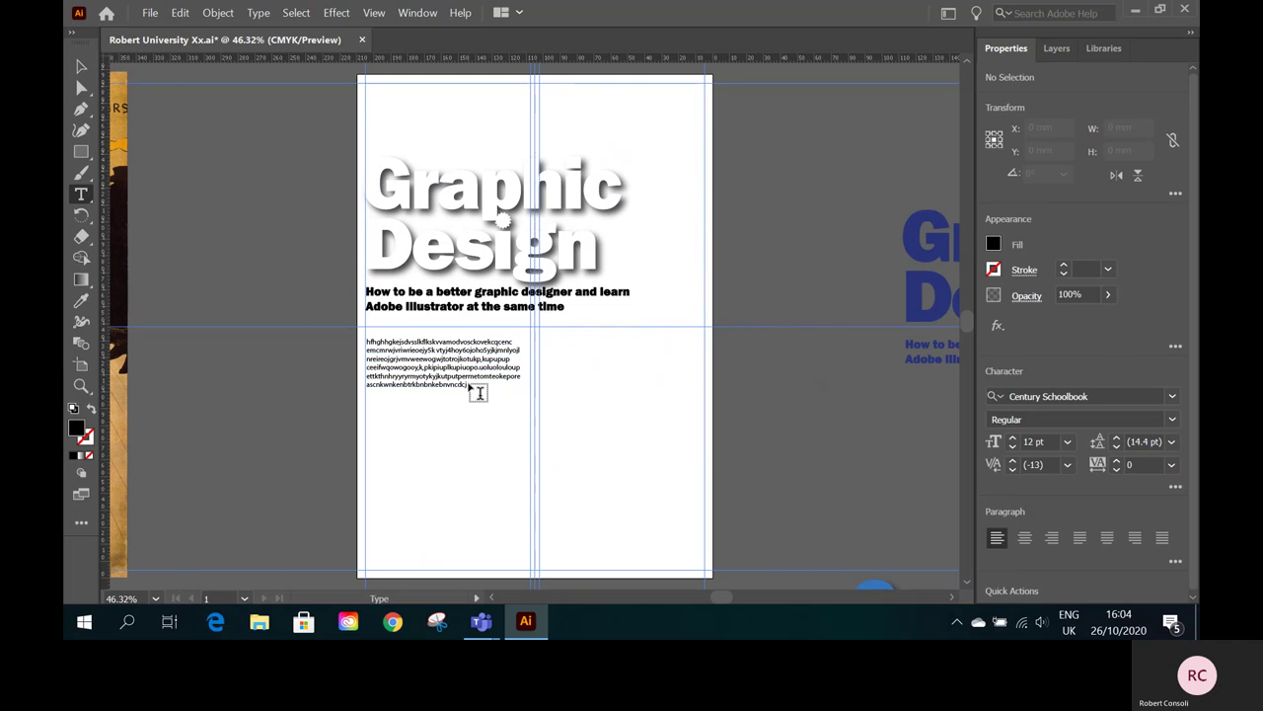
pyautogui.moveTo(480, 392); pyautogui.dragTo(367, 339)
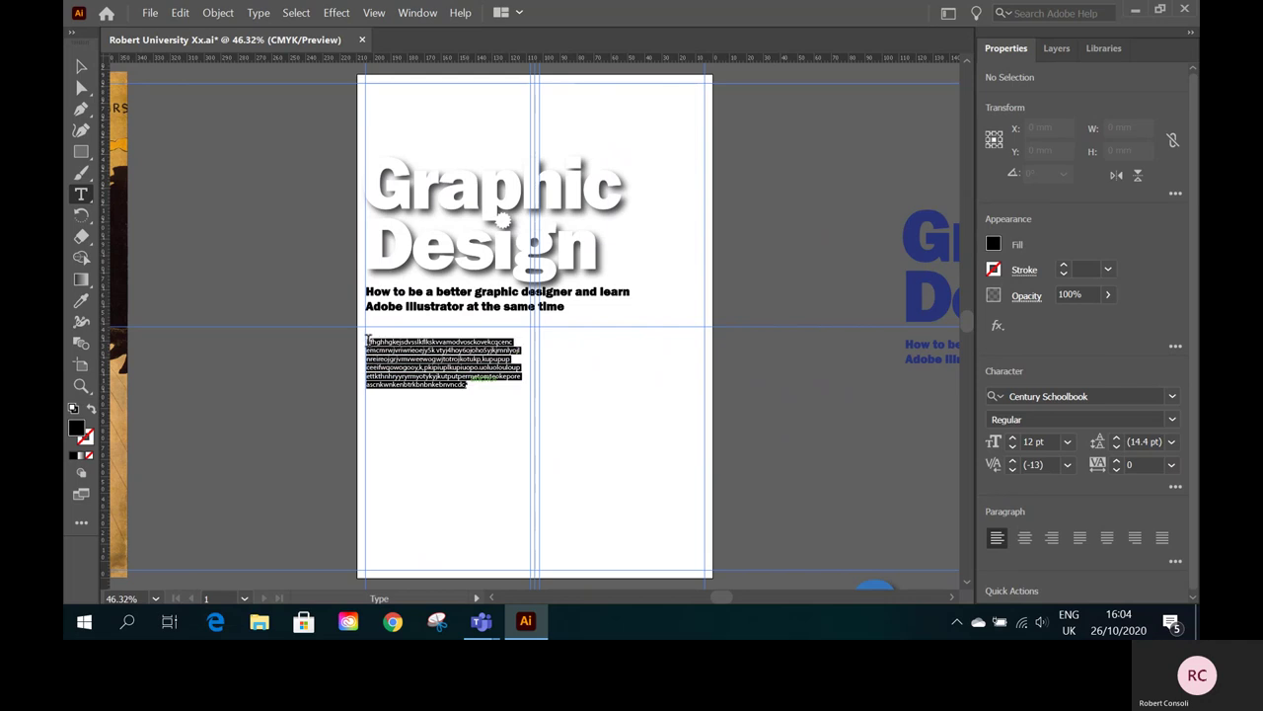
pyautogui.click(467, 479)
pyautogui.hotkey('ctrl', 'a')
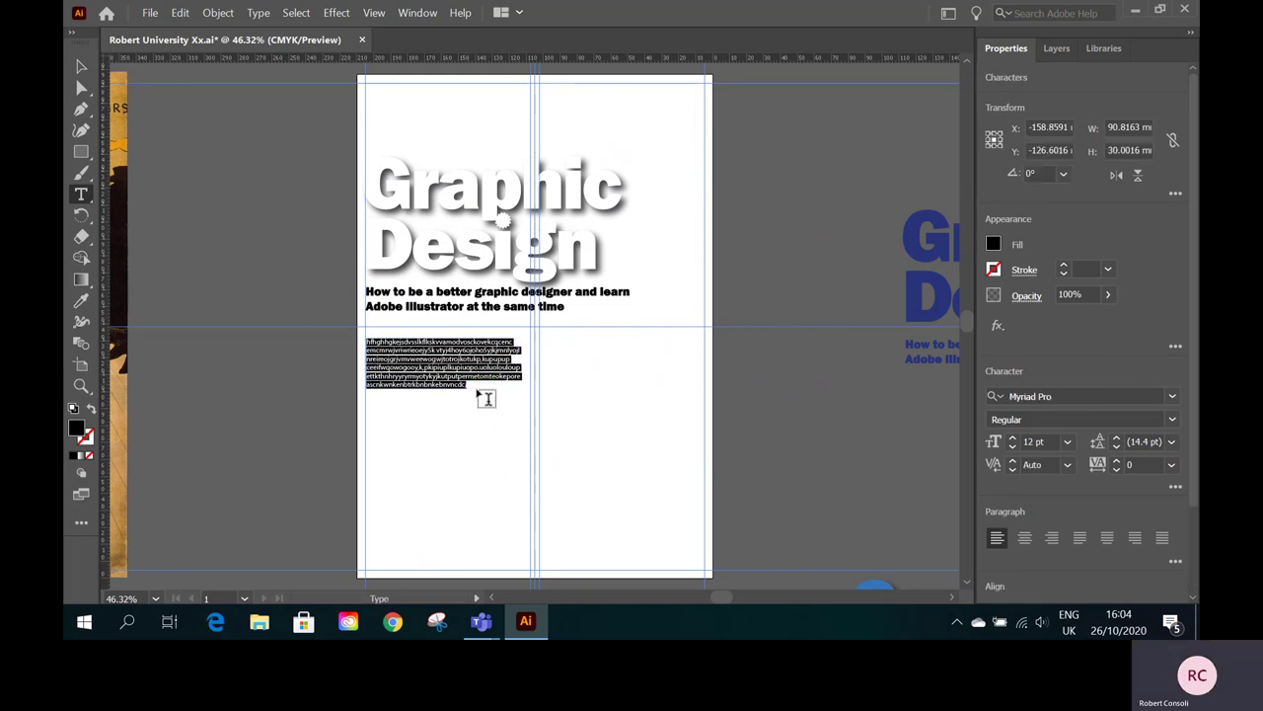
pyautogui.click(486, 394)
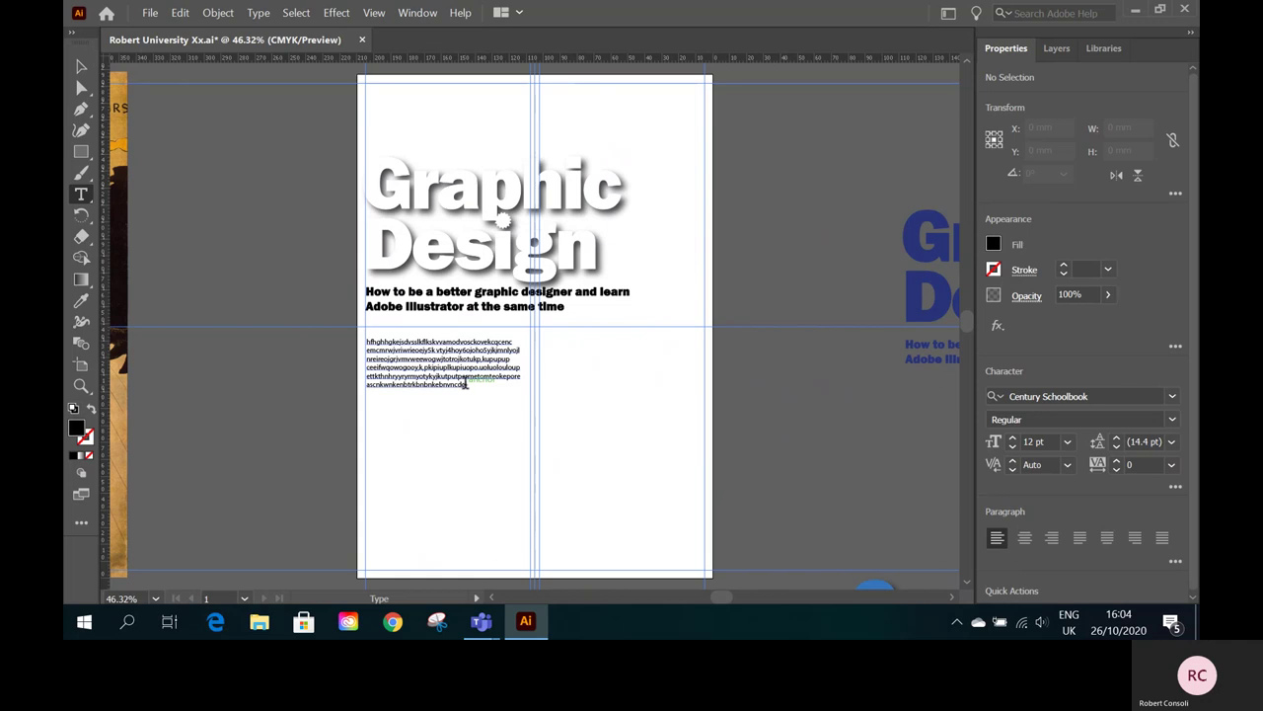
pyautogui.click(465, 383)
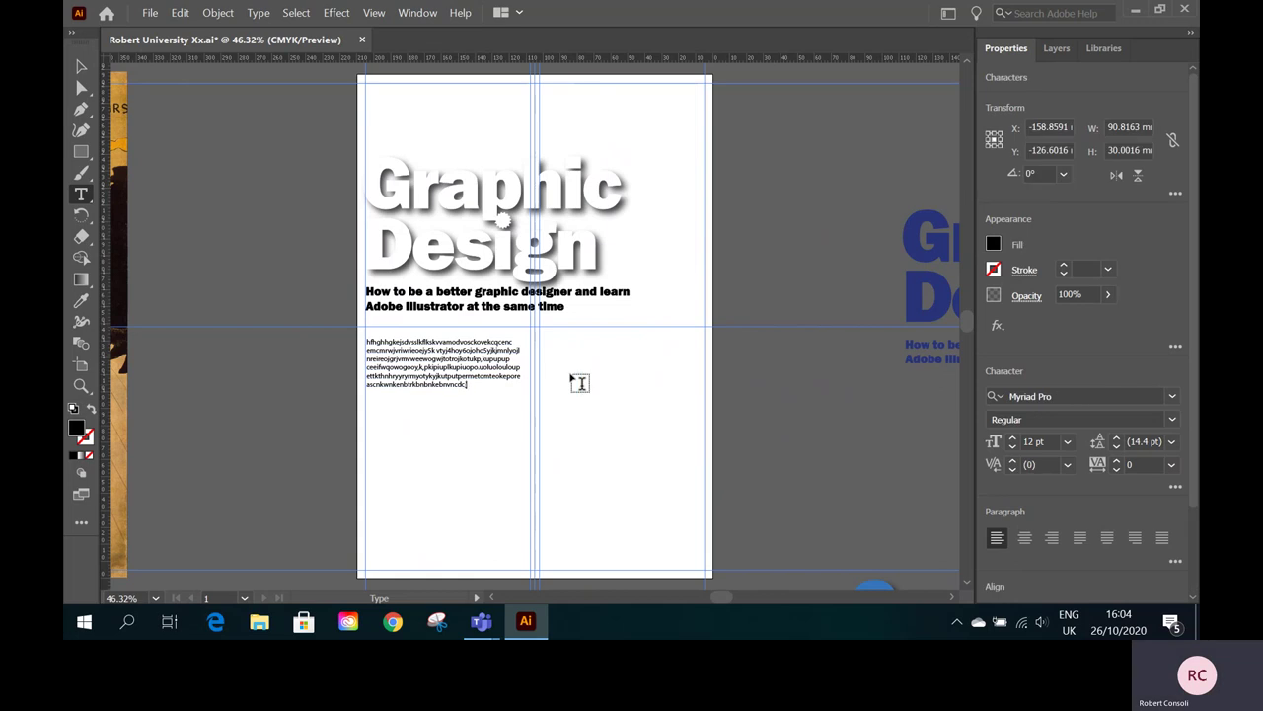
pyautogui.hotkey('ctrl', 'v')
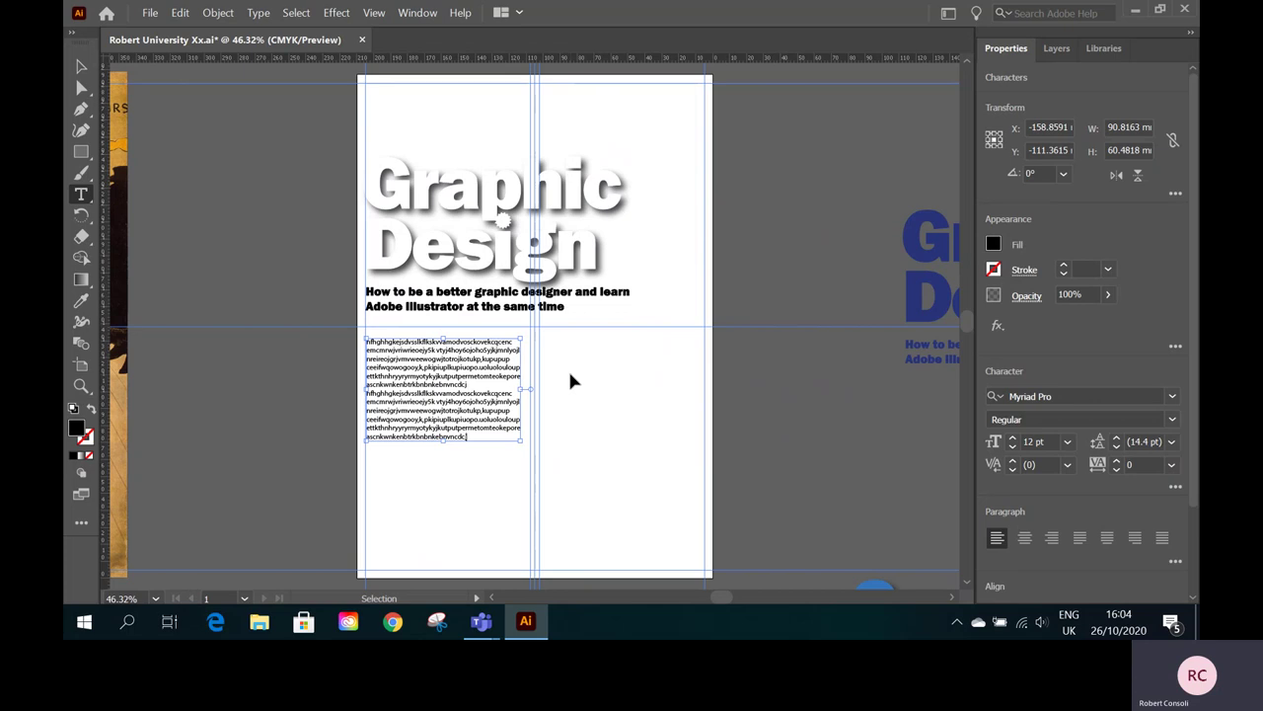
pyautogui.hotkey('ctrl', 'v')
pyautogui.press('Escape')
pyautogui.hotkey('ctrl', 'v')
pyautogui.hotkey('ctrl', 'v')
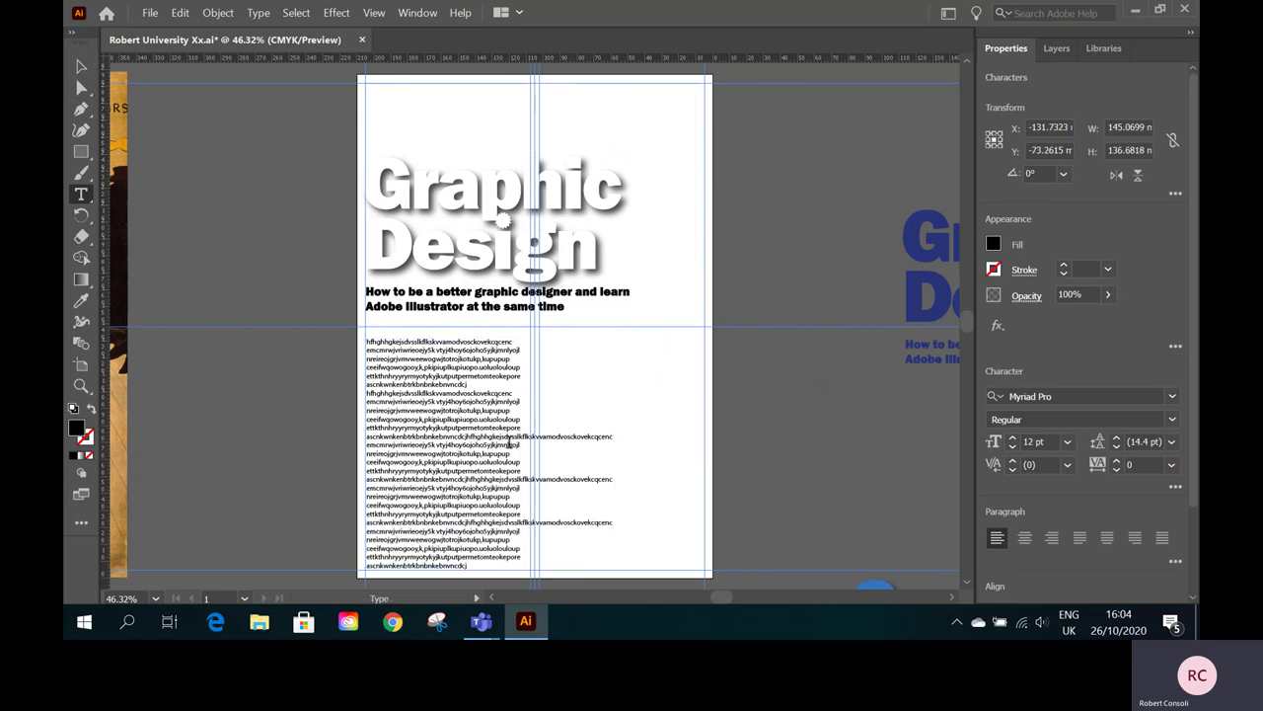
# - Break two overlong lines to fit the column and delete the surplus text past the bottom margin
pyautogui.click(511, 436)
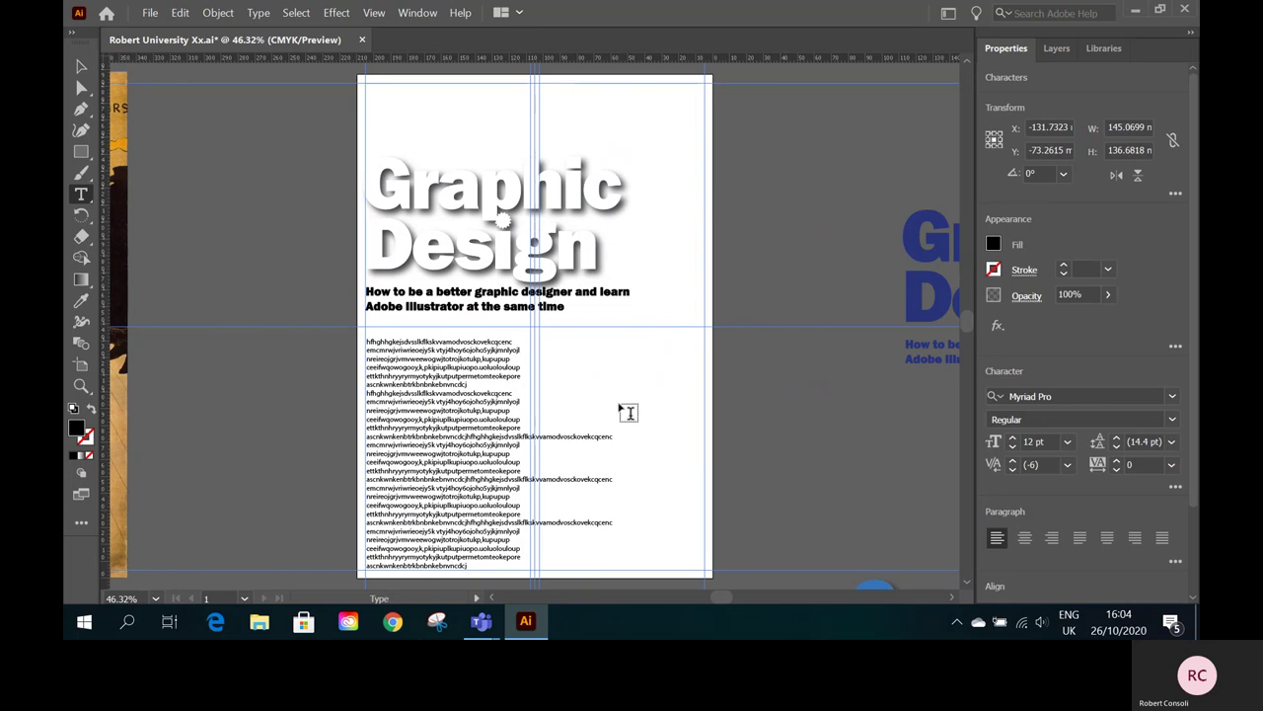
pyautogui.press('Return')
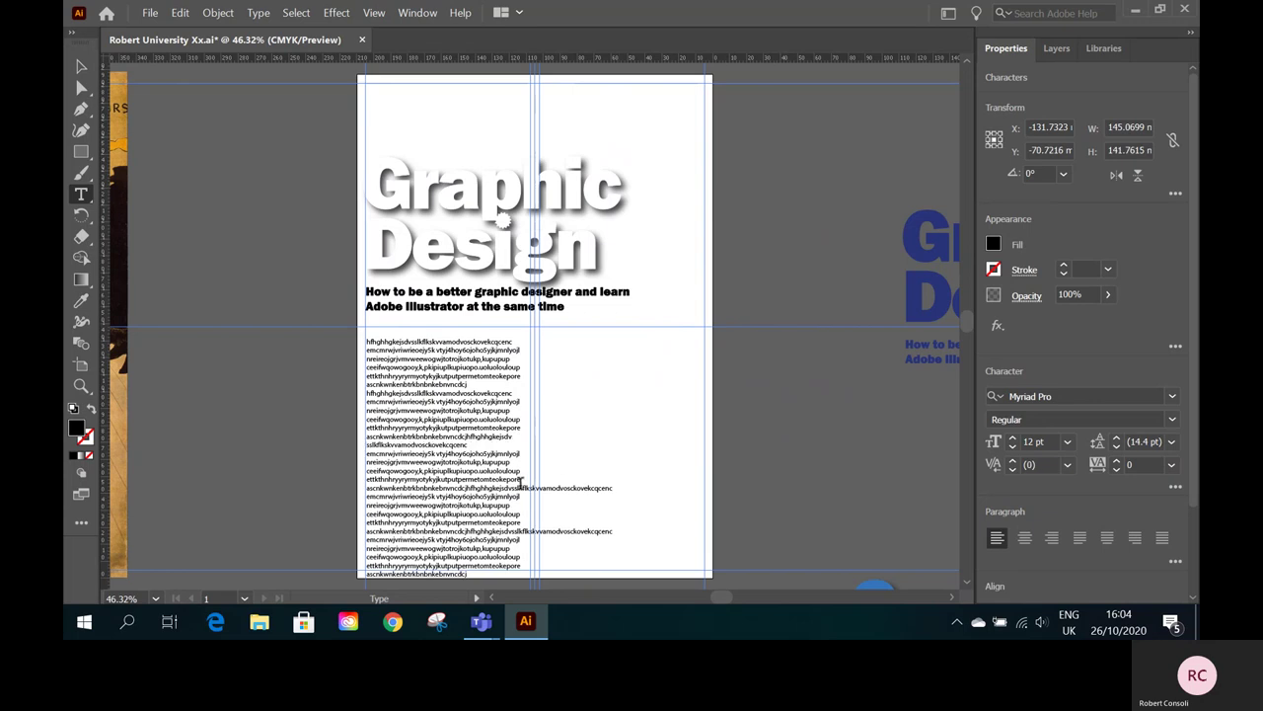
pyautogui.click(522, 539)
pyautogui.press('Return')
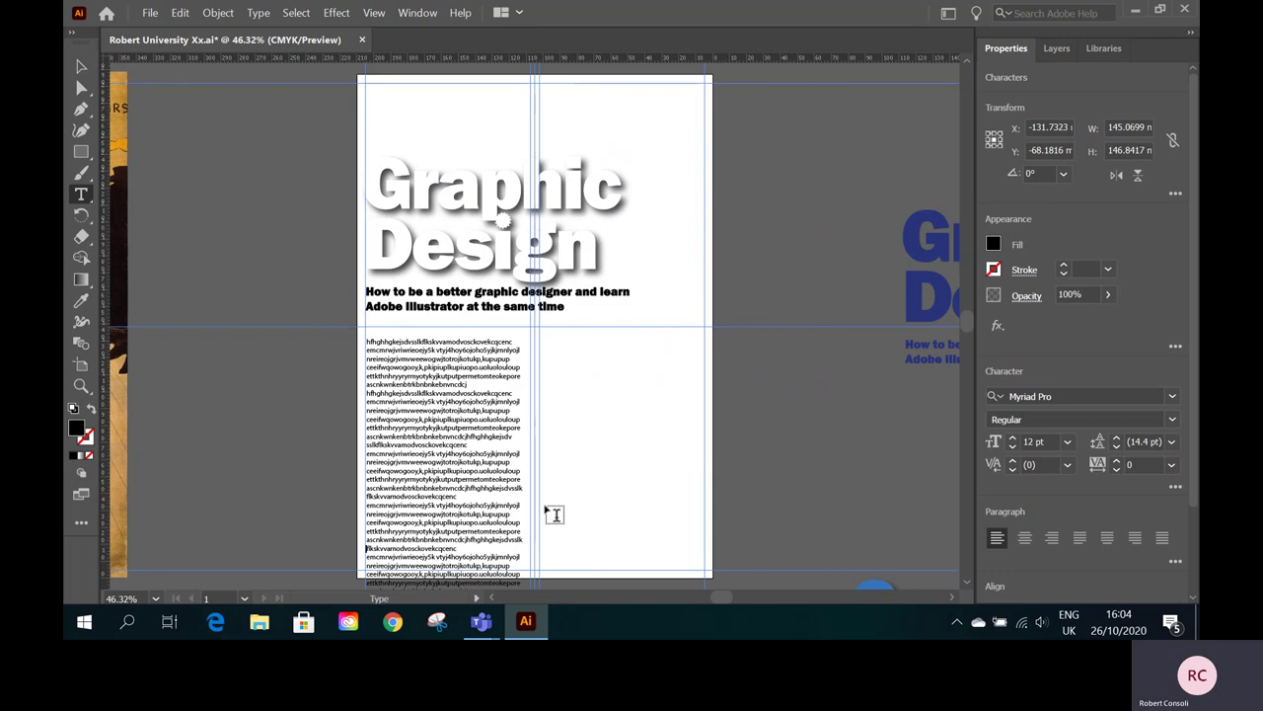
pyautogui.scroll(-2, 971, 580)
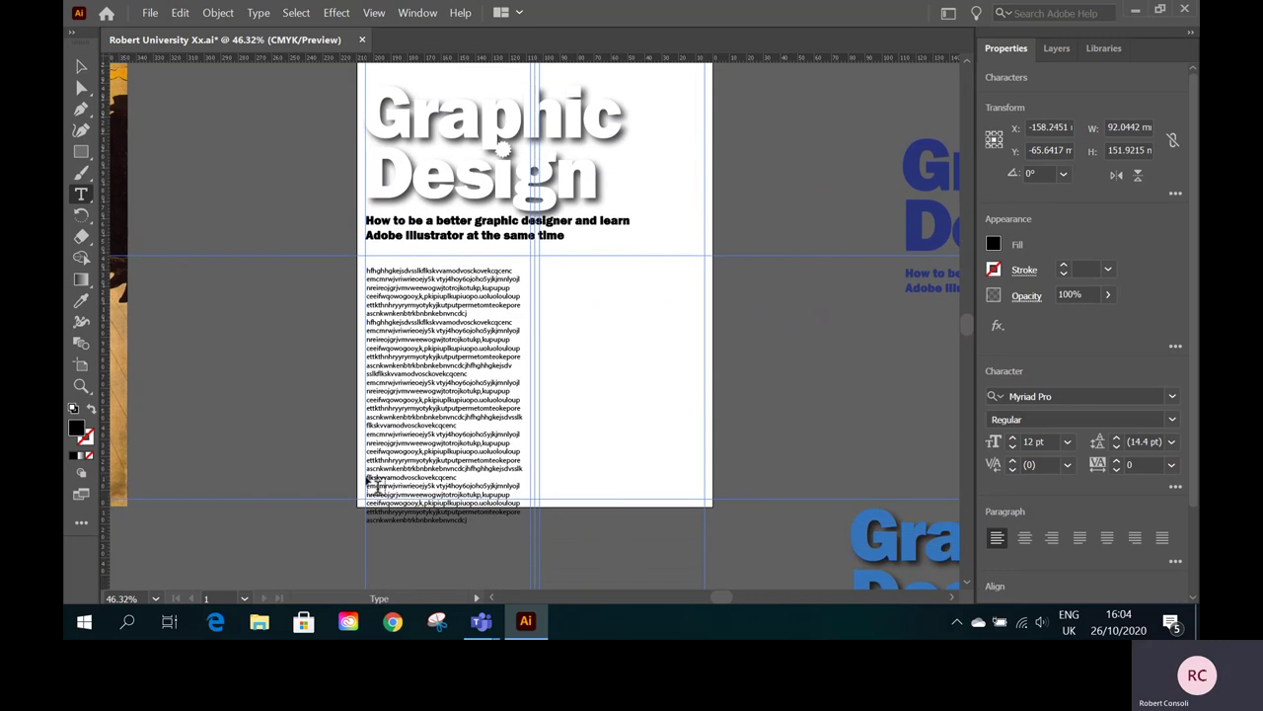
pyautogui.moveTo(374, 477); pyautogui.dragTo(523, 523)
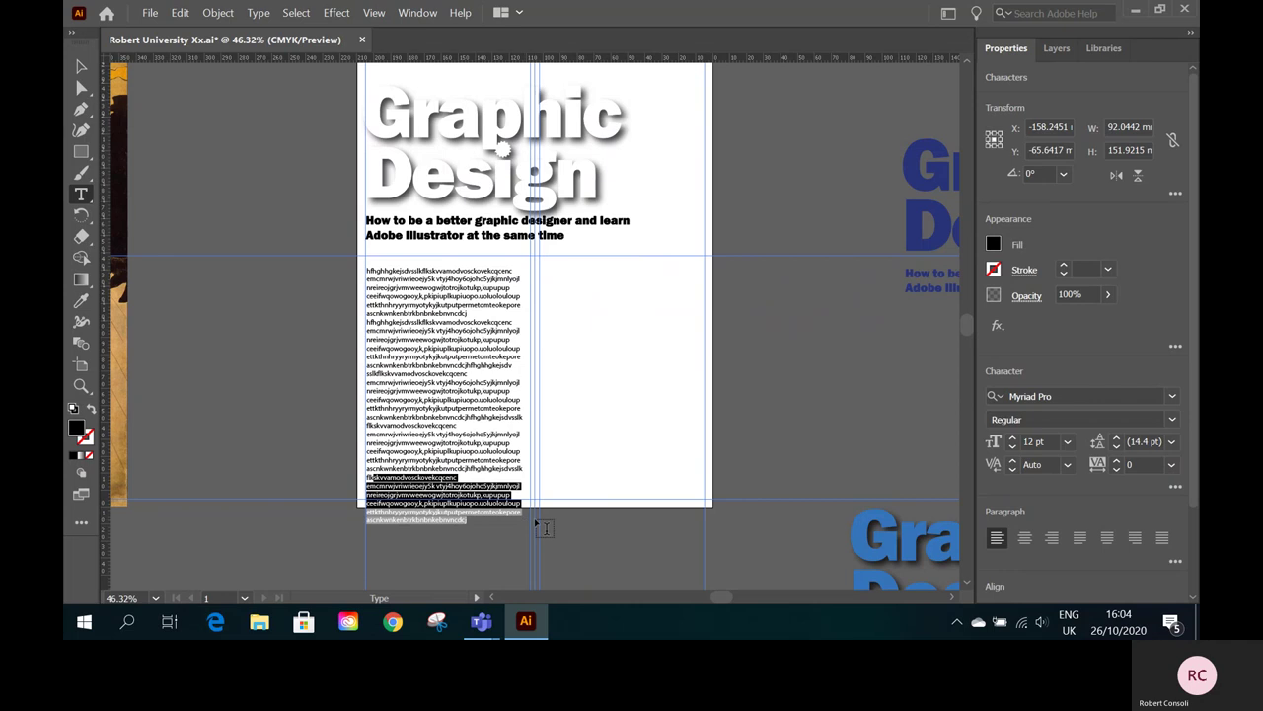
pyautogui.press('BackSpace')
pyautogui.press('BackSpace')
pyautogui.press('BackSpace')
pyautogui.press('BackSpace')
pyautogui.press('BackSpace')
pyautogui.press('BackSpace')
pyautogui.press('BackSpace')
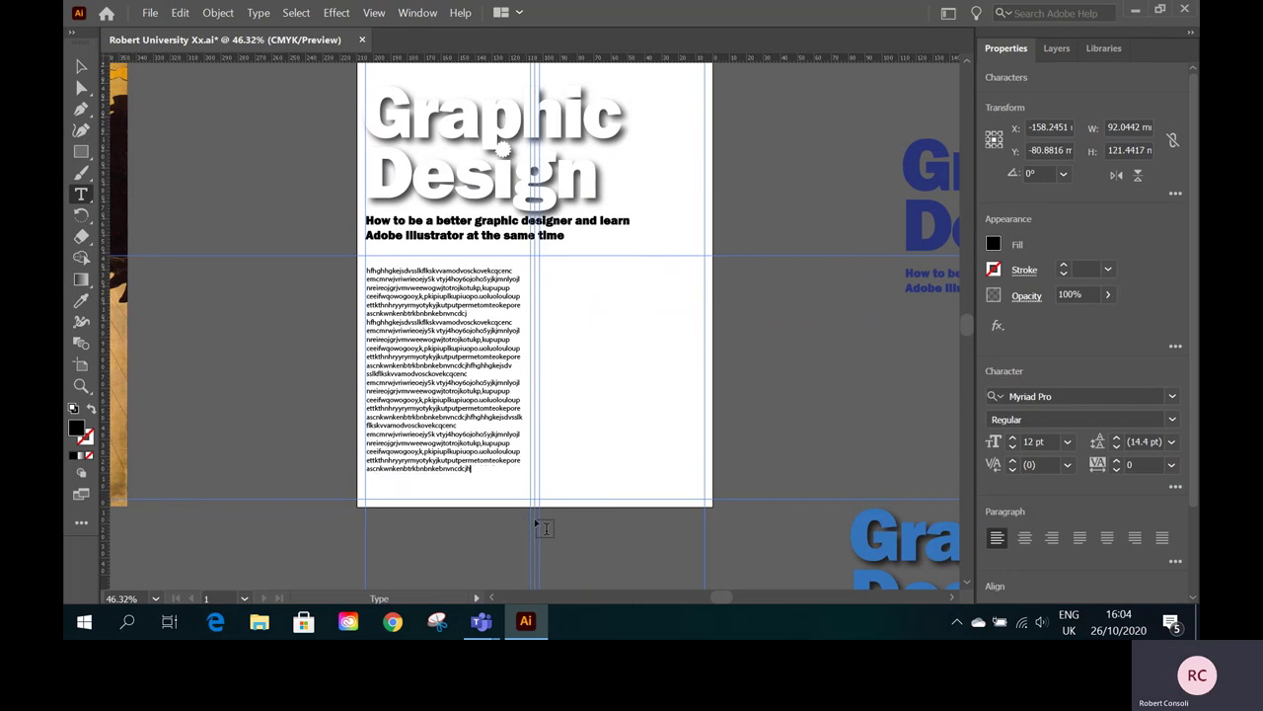
pyautogui.click(81, 67)
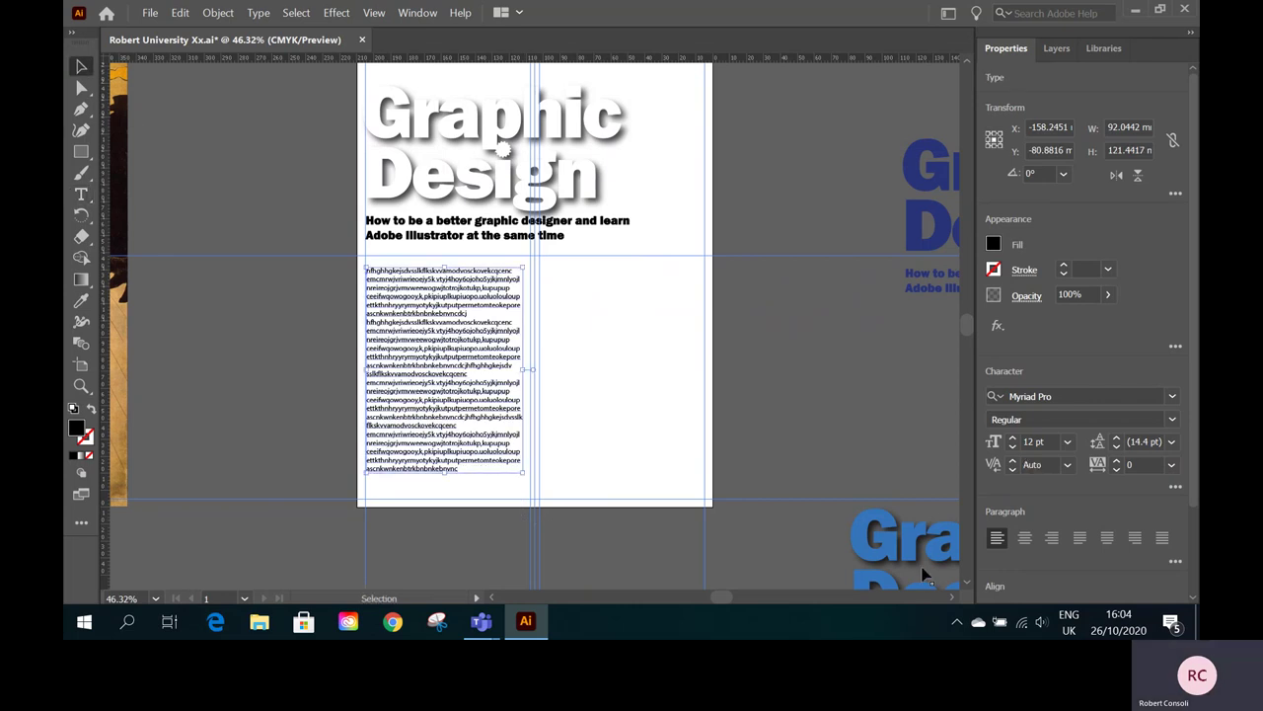
# - Paste a copy of the body text frame into the right column and align both column tops to the guide
pyautogui.hotkey('ctrl', 'v')
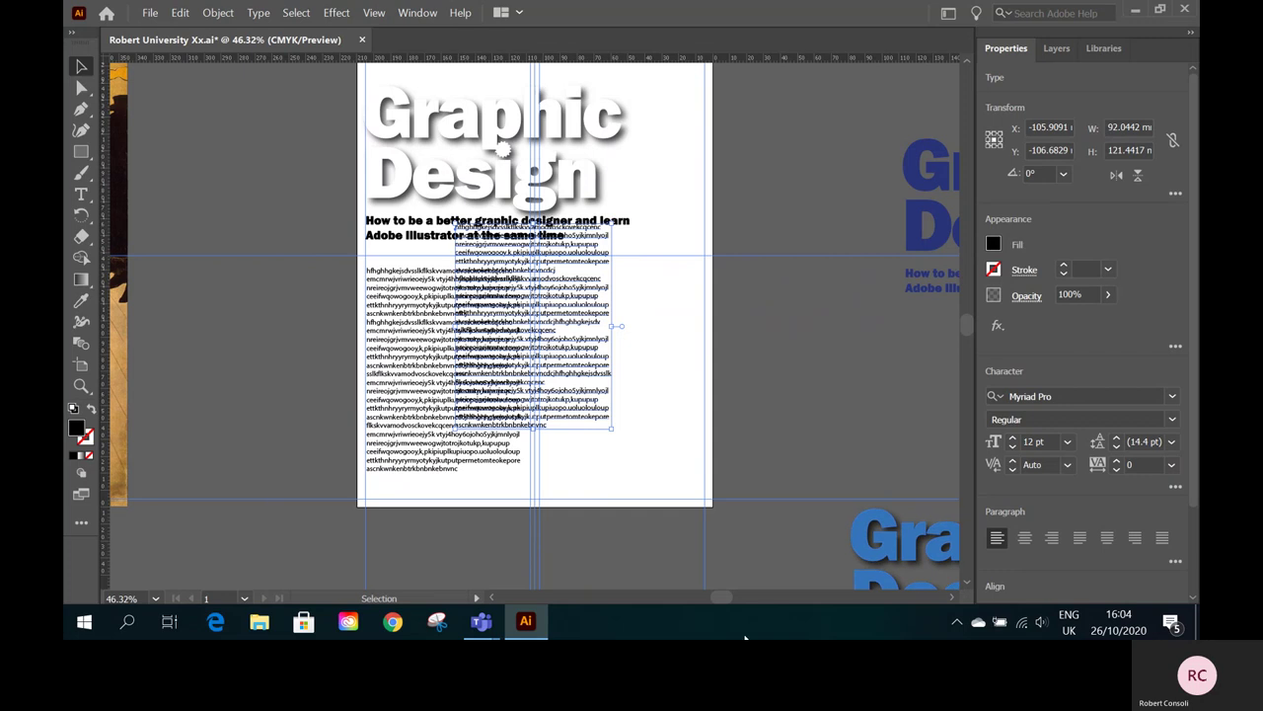
pyautogui.moveTo(580, 268); pyautogui.dragTo(664, 346)
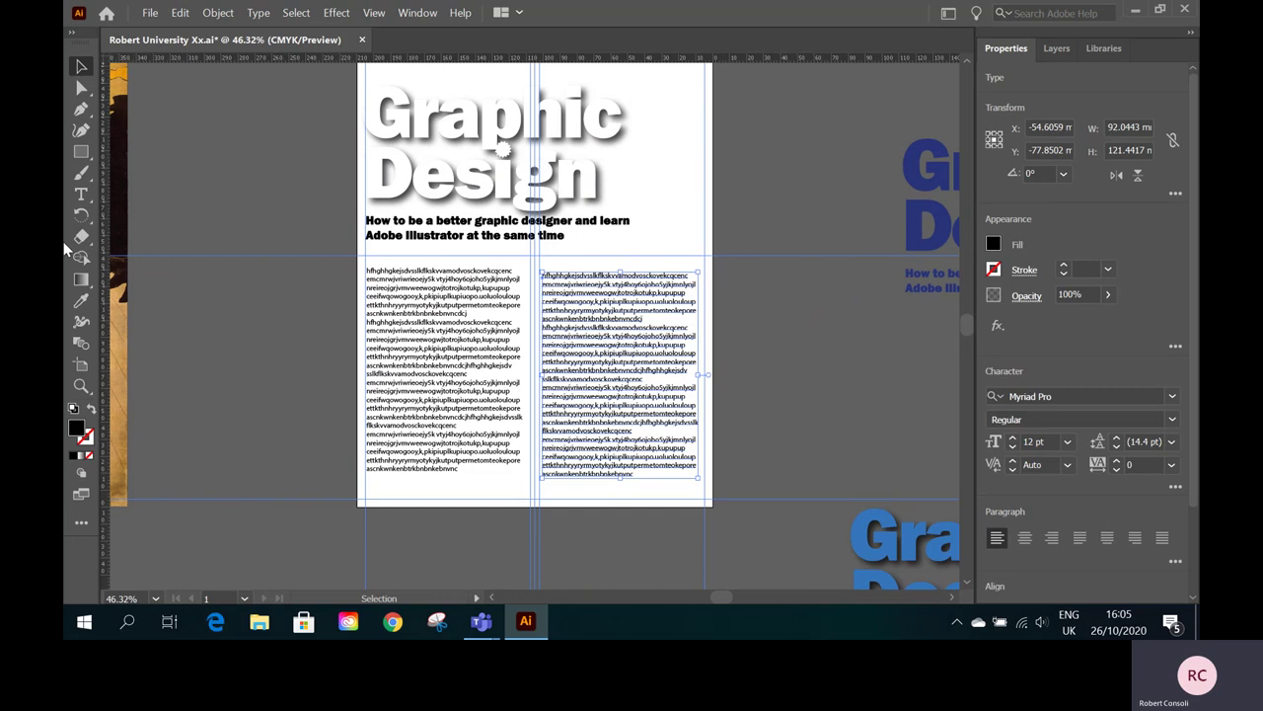
pyautogui.click(80, 386)
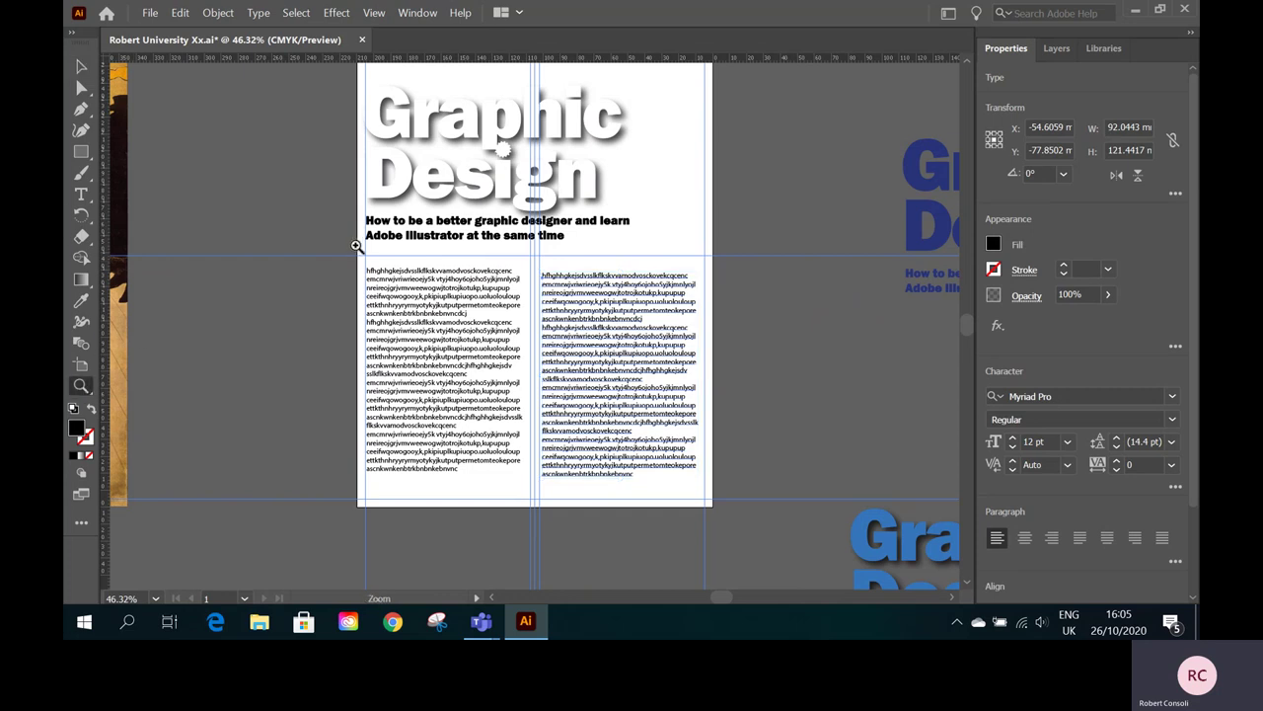
pyautogui.moveTo(356, 245); pyautogui.dragTo(356, 245)
pyautogui.click(81, 66)
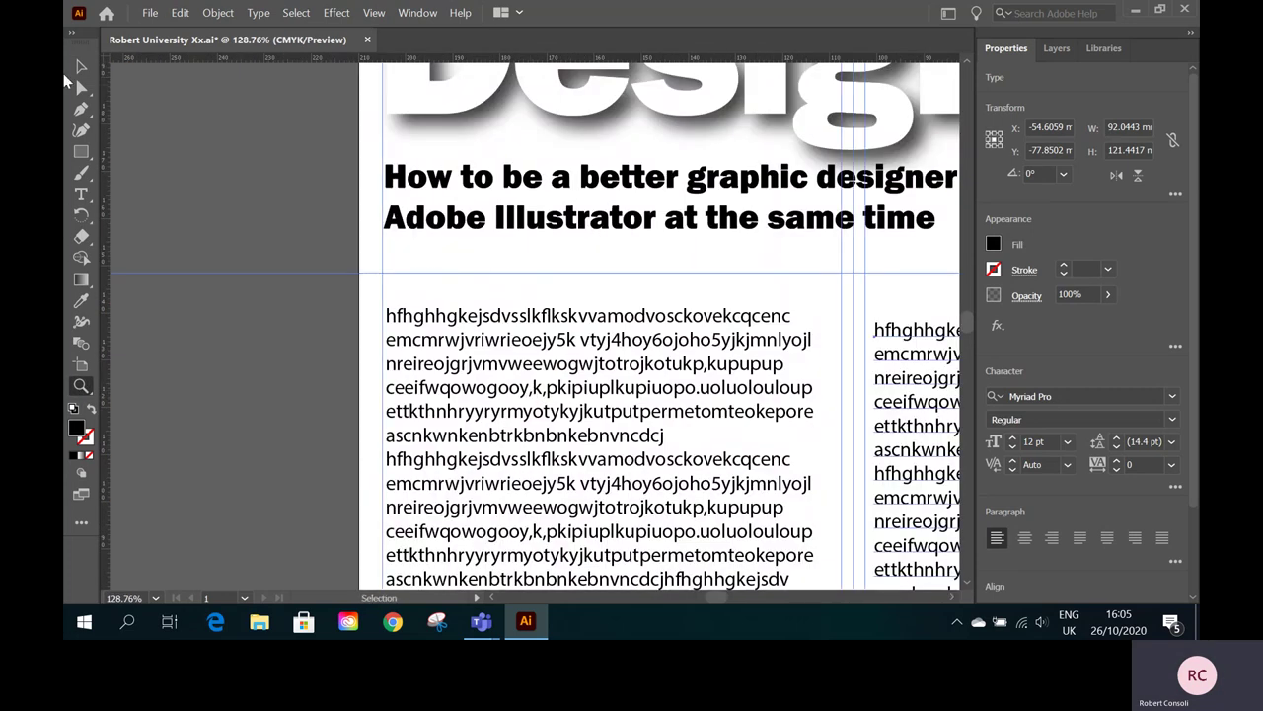
pyautogui.moveTo(417, 319); pyautogui.dragTo(413, 287)
pyautogui.moveTo(930, 333); pyautogui.dragTo(909, 283)
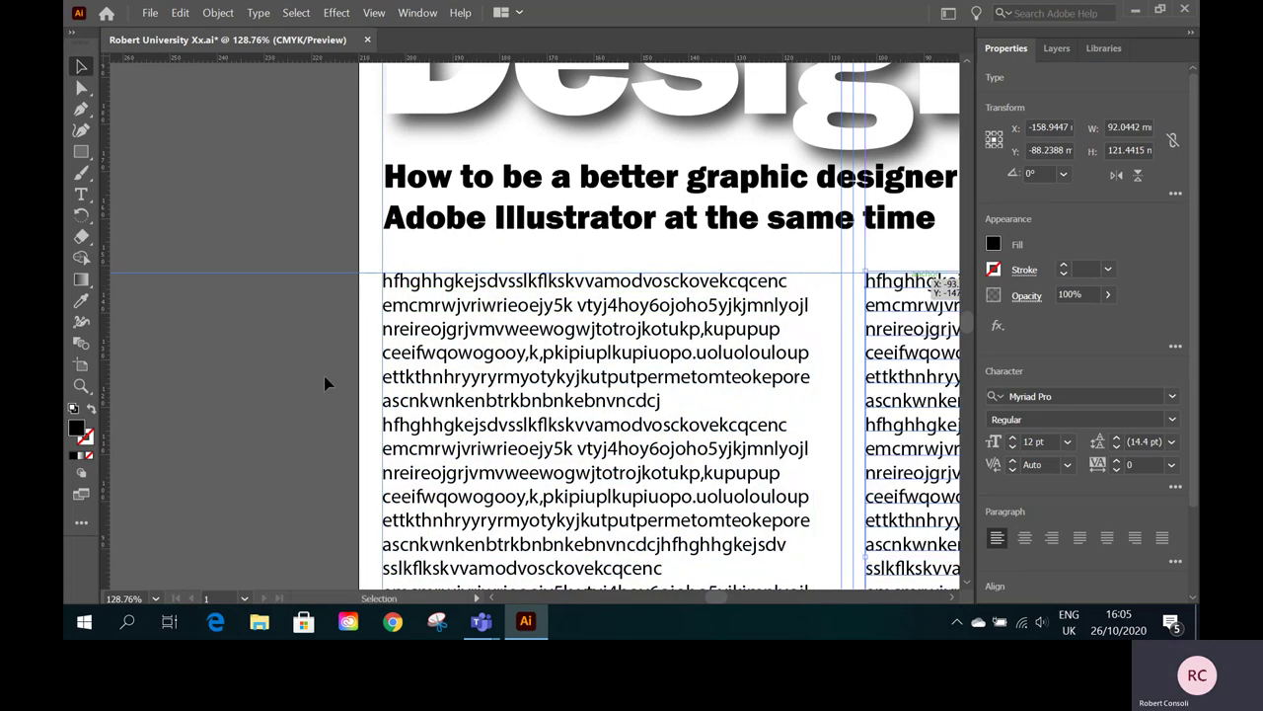
# - Fit the whole page in the view and deselect the text frame
pyautogui.click(156, 598)
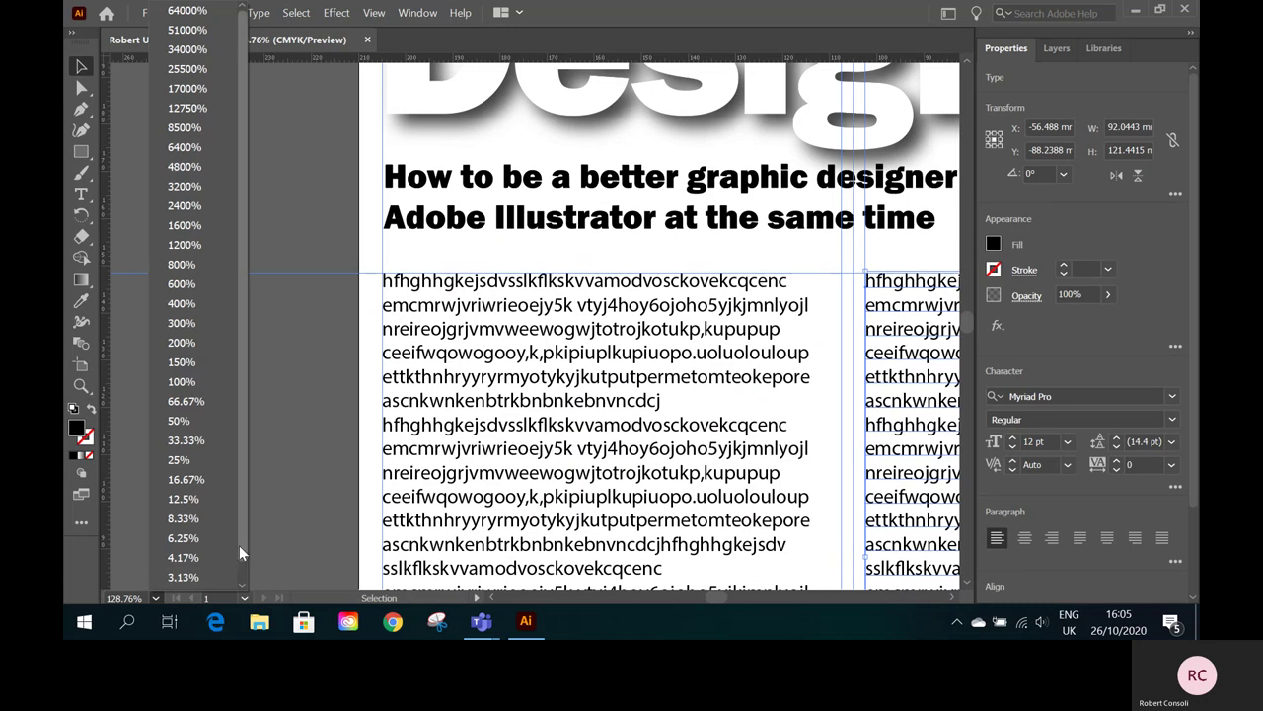
pyautogui.scroll(-1, 248, 549)
pyautogui.click(233, 585)
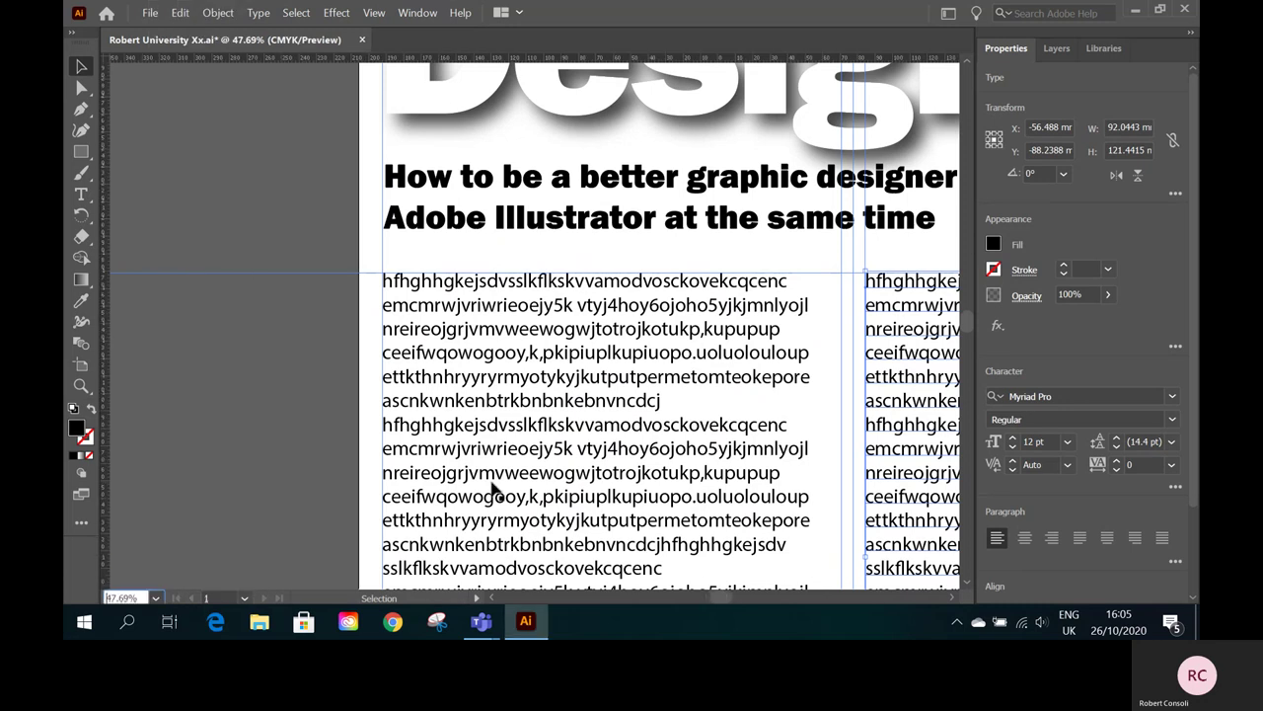
pyautogui.click(888, 317)
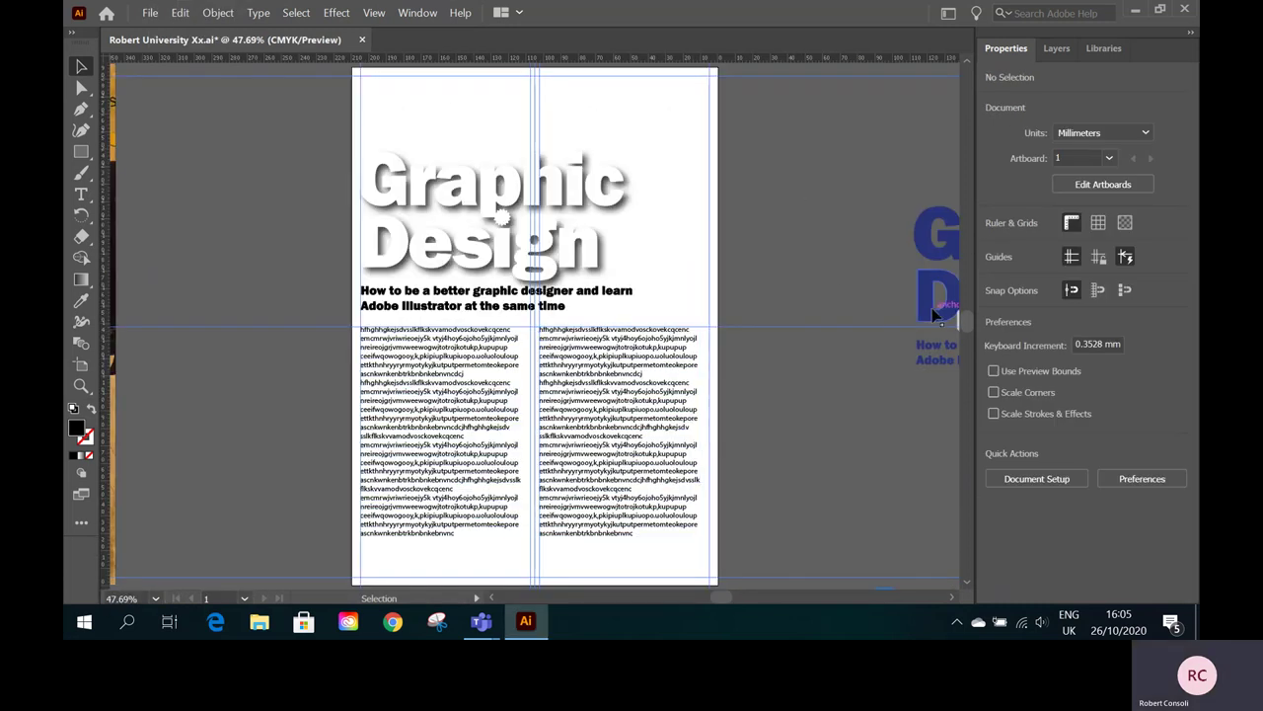
# - Nudge the blue Graphic Design group two steps further to the right
pyautogui.click(938, 311)
pyautogui.press('Right')
pyautogui.press('Right')
pyautogui.press('Right')
pyautogui.press('Right')
pyautogui.press('Right')
pyautogui.press('Right')
pyautogui.press('Right')
pyautogui.press('Right')
pyautogui.press('Right')
pyautogui.press('Right')
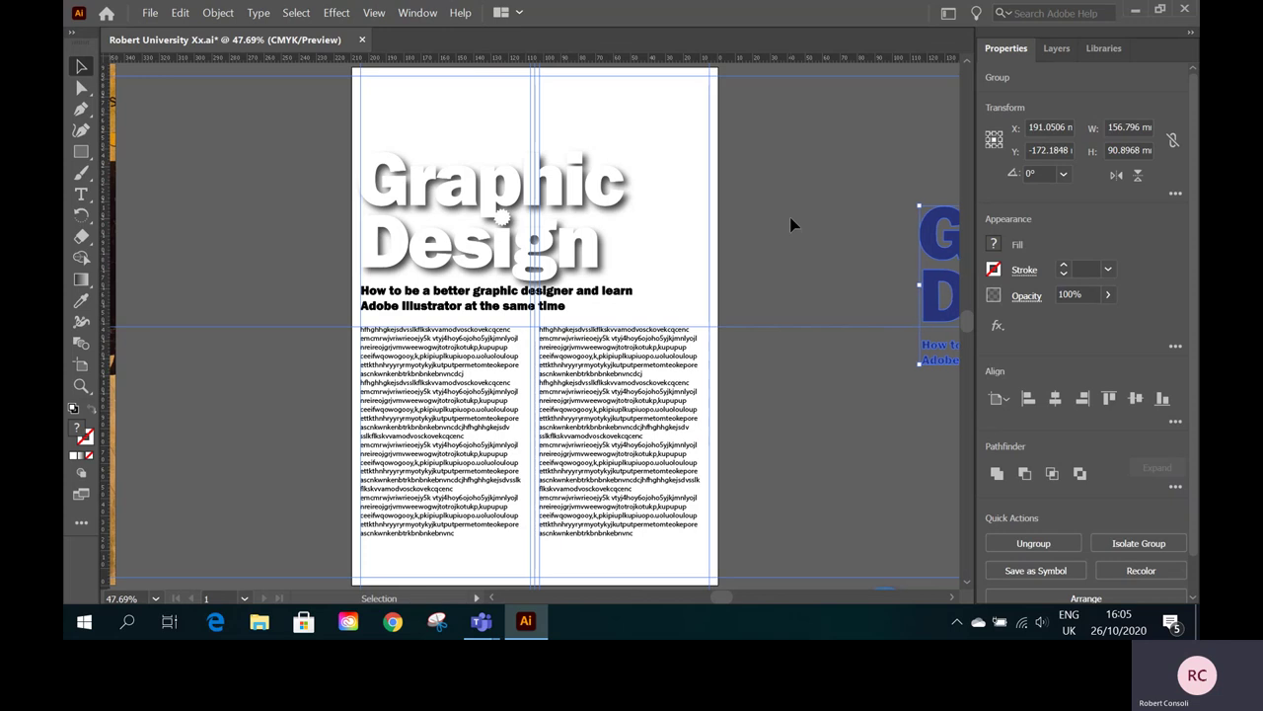
pyautogui.press('Right')
pyautogui.press('Right')
pyautogui.press('Right')
pyautogui.press('Right')
pyautogui.press('Right')
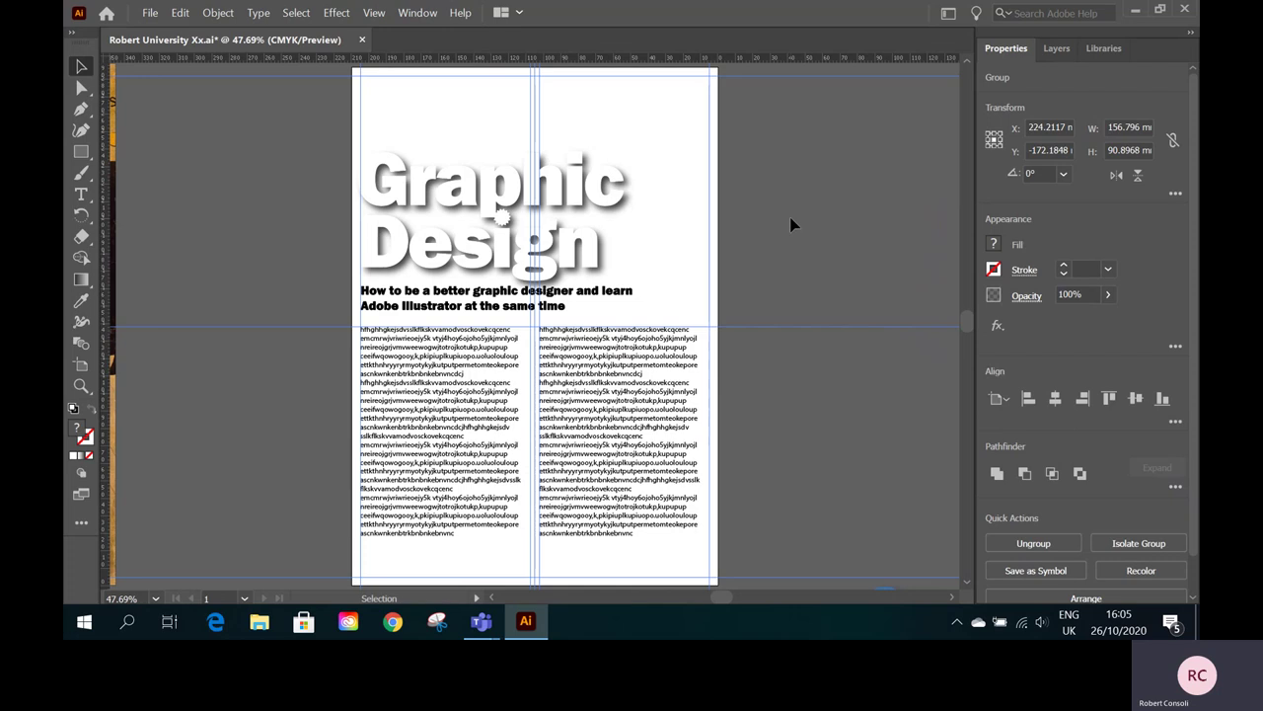
# - Select the title group and save the document via File > Save
pyautogui.click(478, 257)
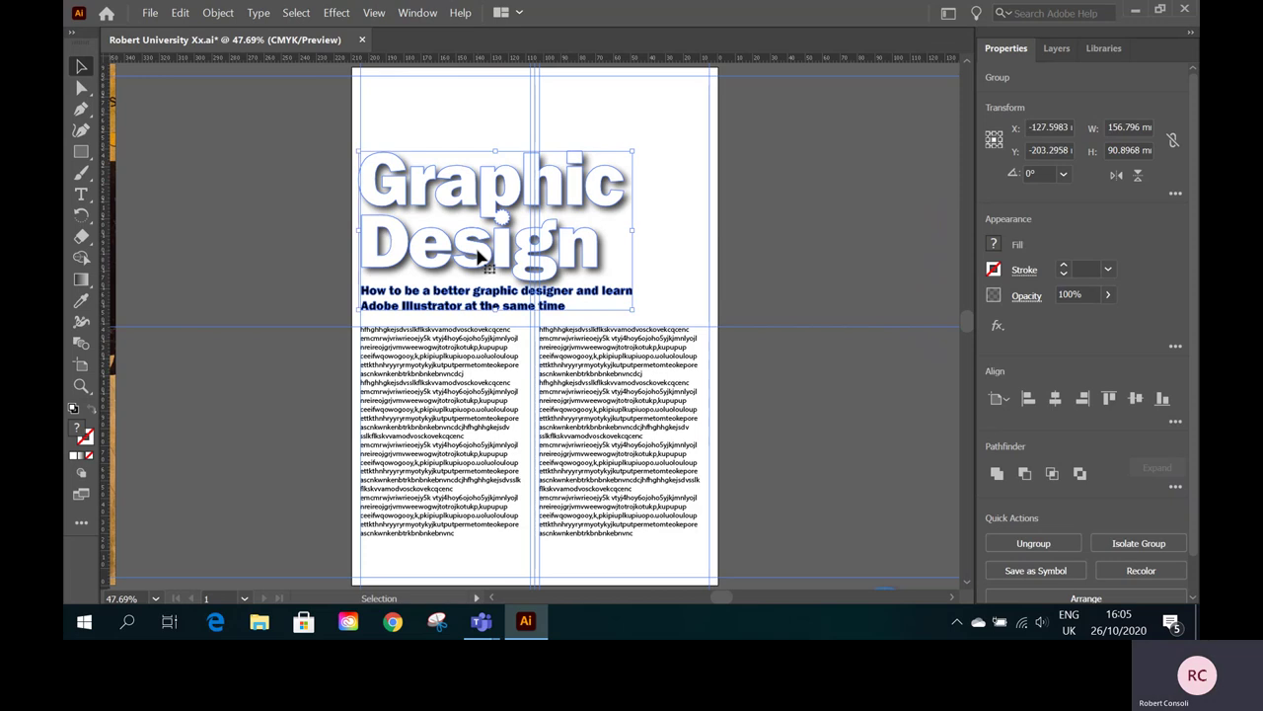
pyautogui.click(150, 14)
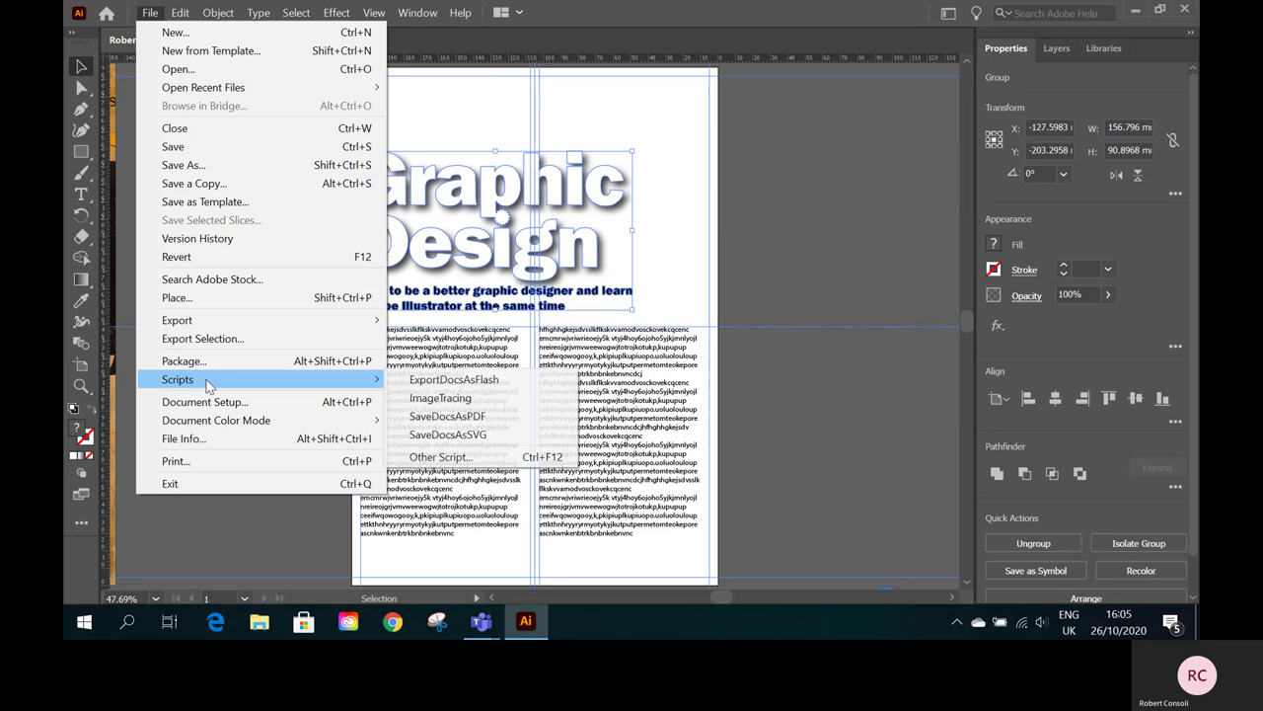
pyautogui.click(194, 148)
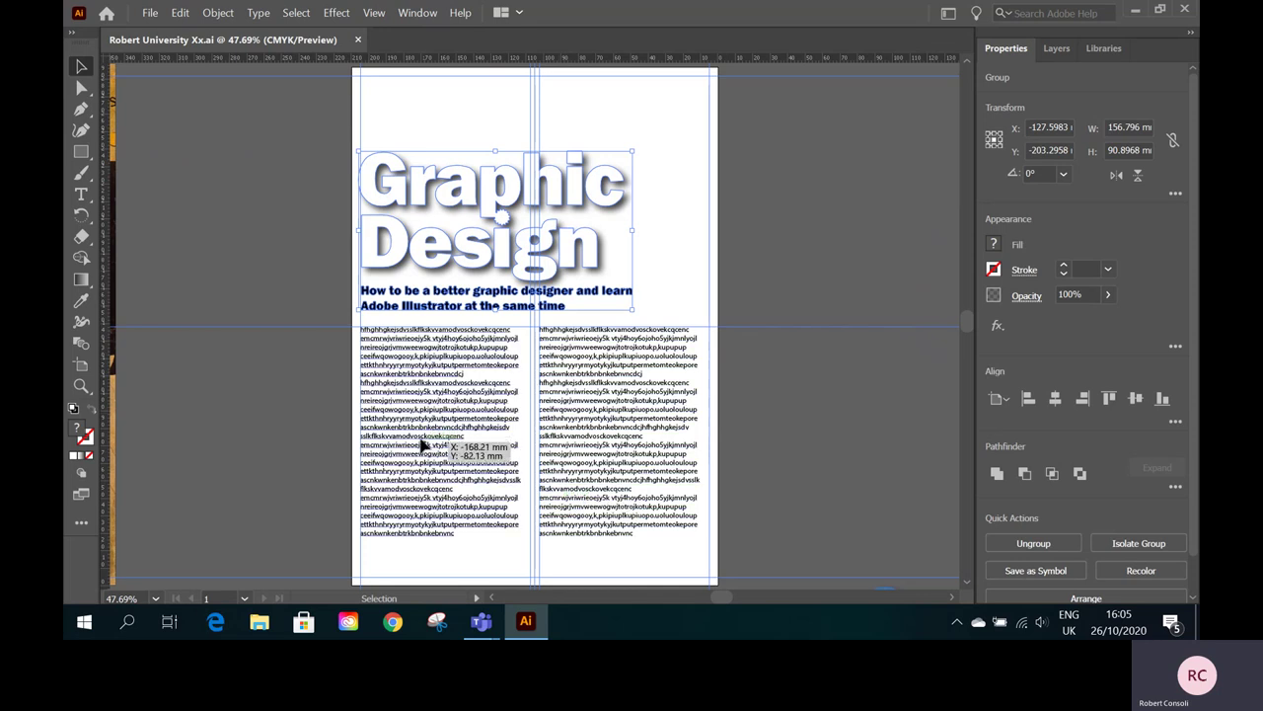
# - Lock the guides from View > Guides, then select the heading and both text columns
pyautogui.moveTo(316, 123); pyautogui.dragTo(782, 561)
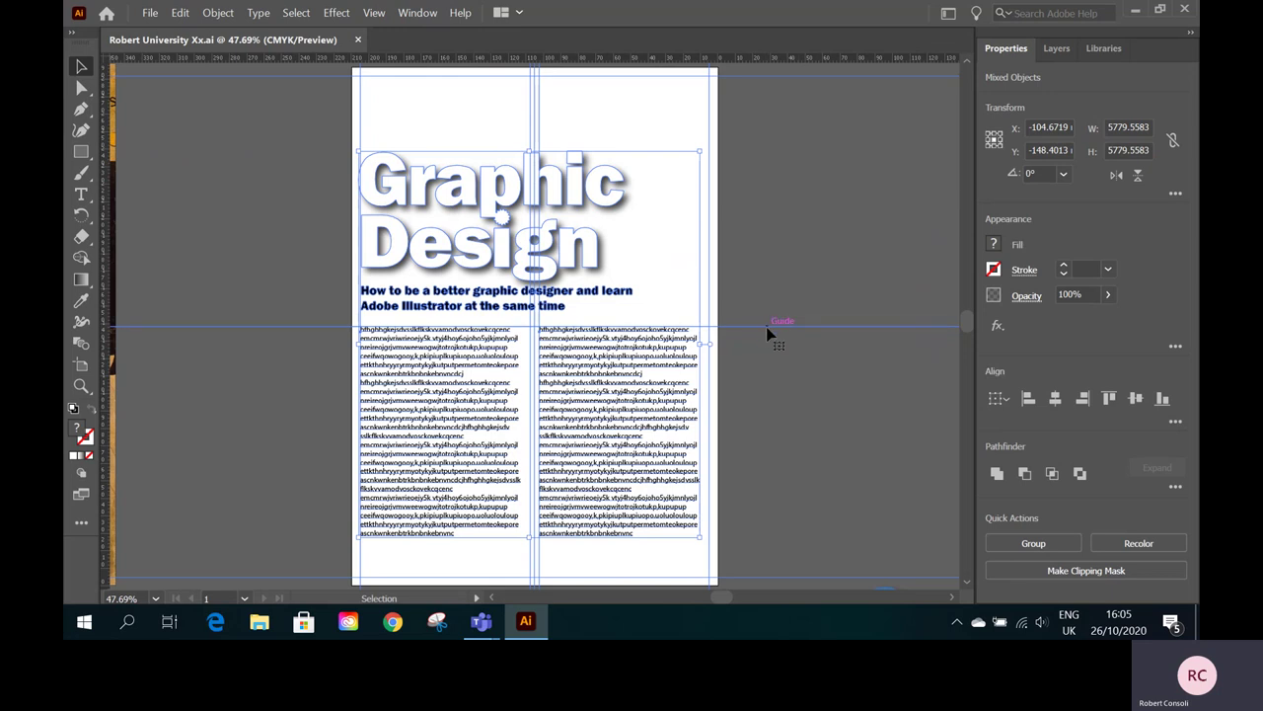
pyautogui.click(829, 240)
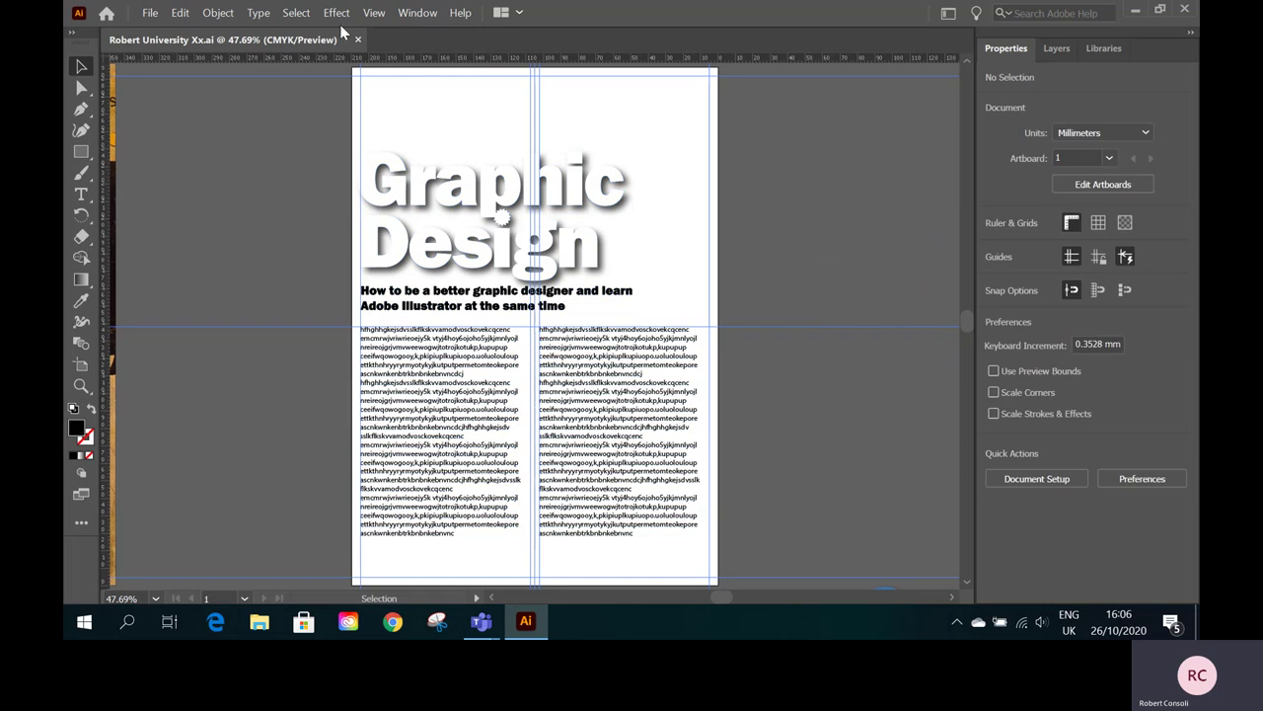
pyautogui.click(375, 13)
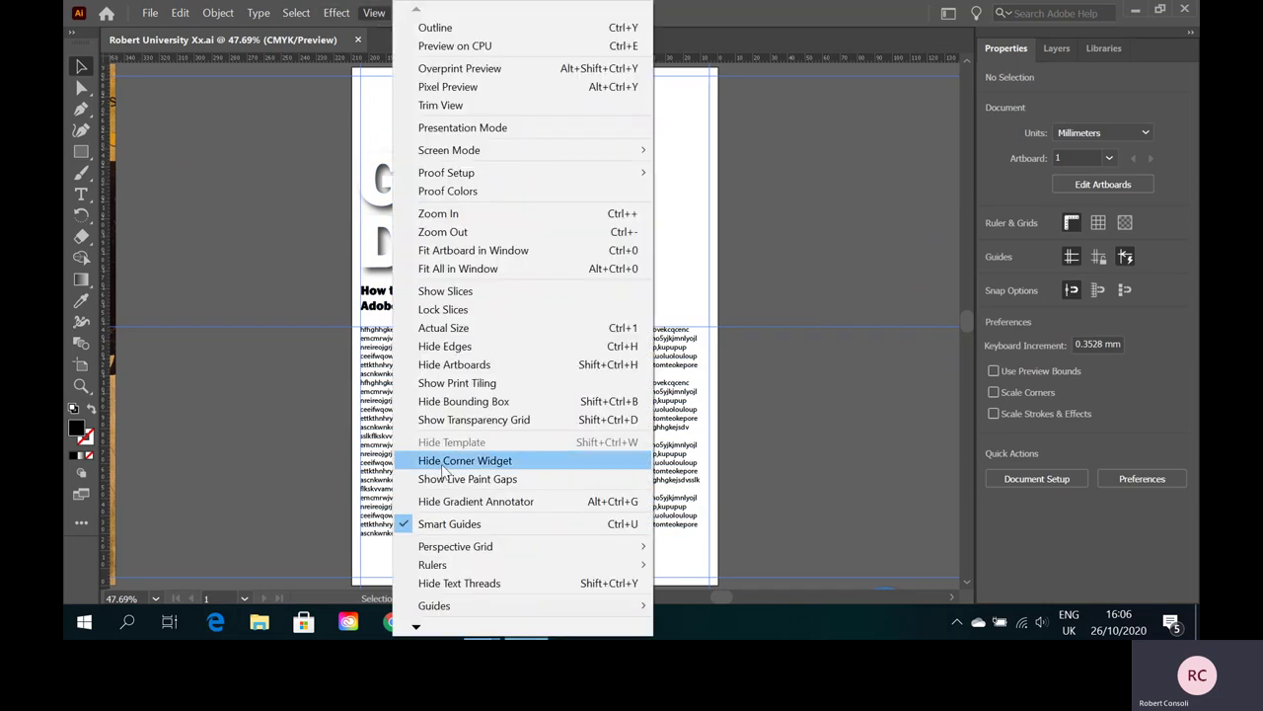
pyautogui.moveTo(510, 610)
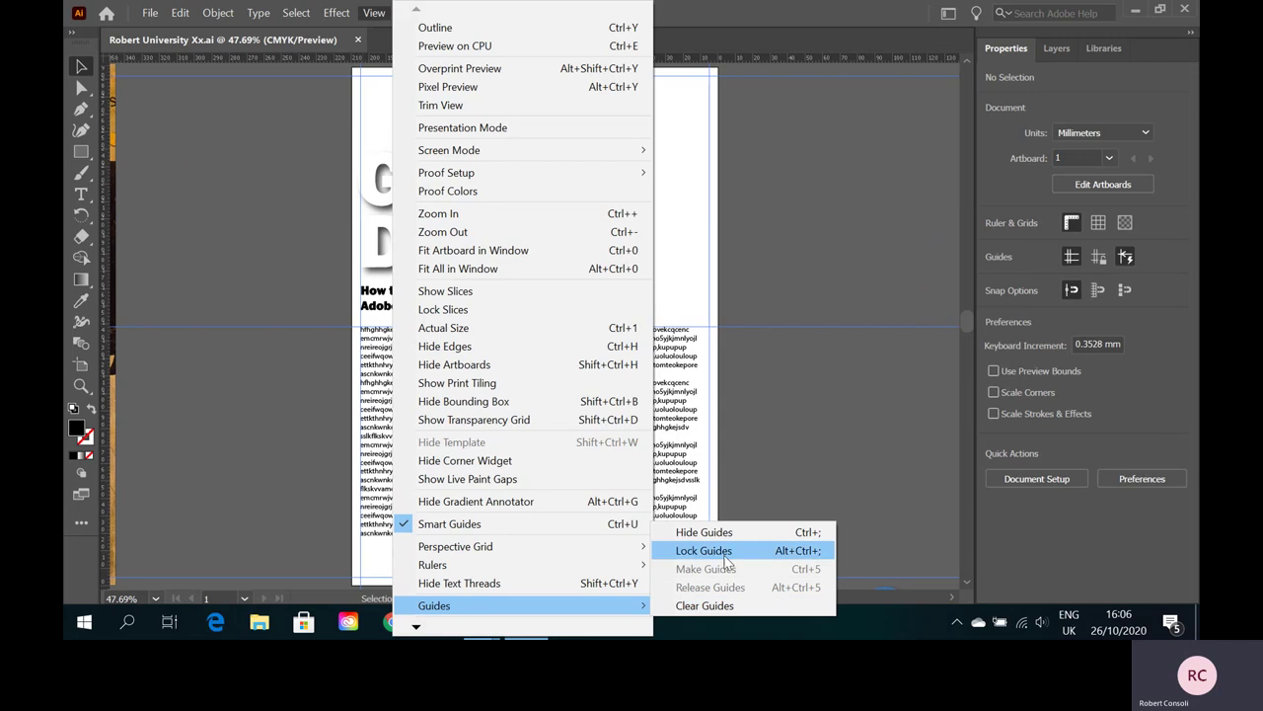
pyautogui.click(729, 555)
pyautogui.moveTo(317, 146); pyautogui.dragTo(752, 565)
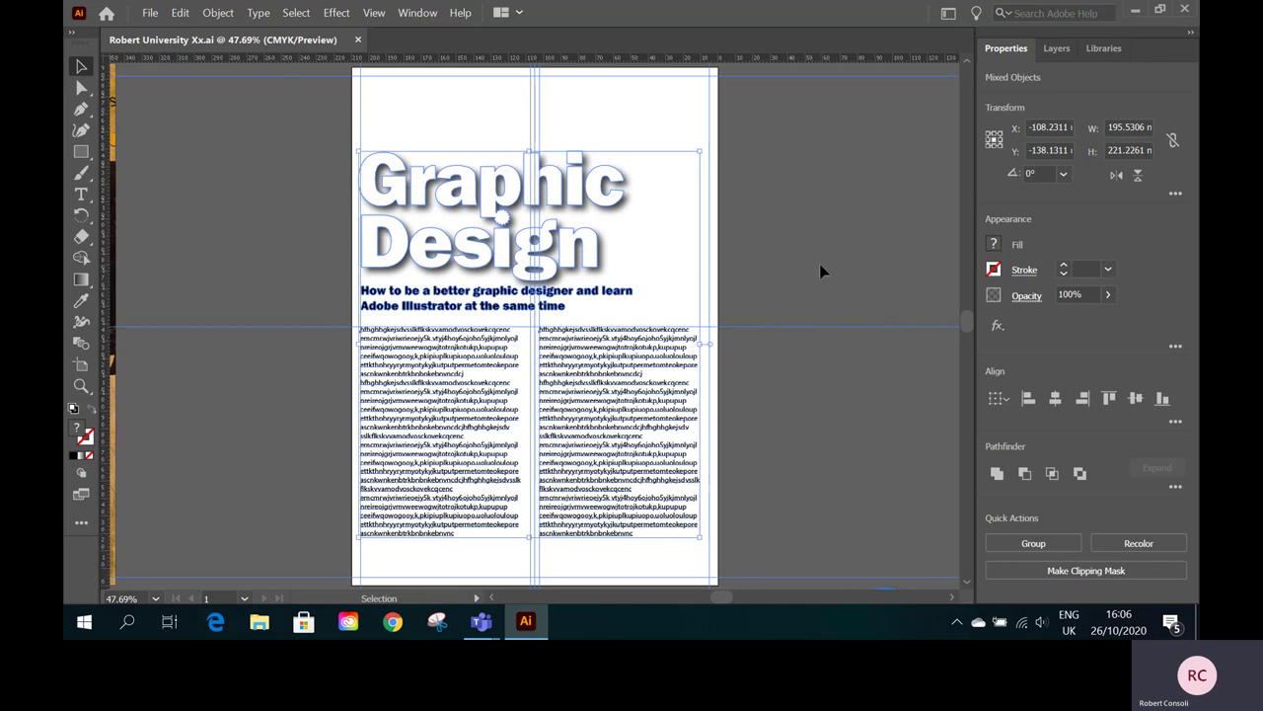
# - Zoom out to 16.67% to see all artboards
pyautogui.click(155, 598)
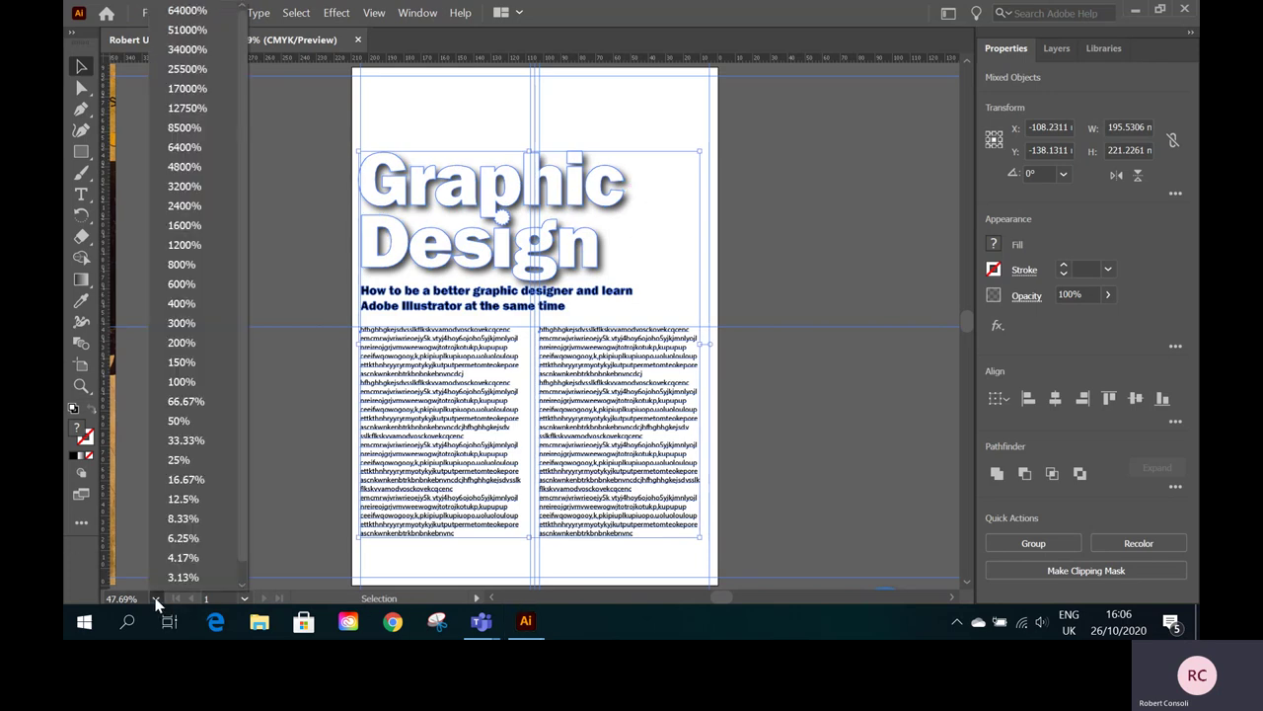
pyautogui.click(155, 598)
pyautogui.click(155, 598)
pyautogui.click(186, 480)
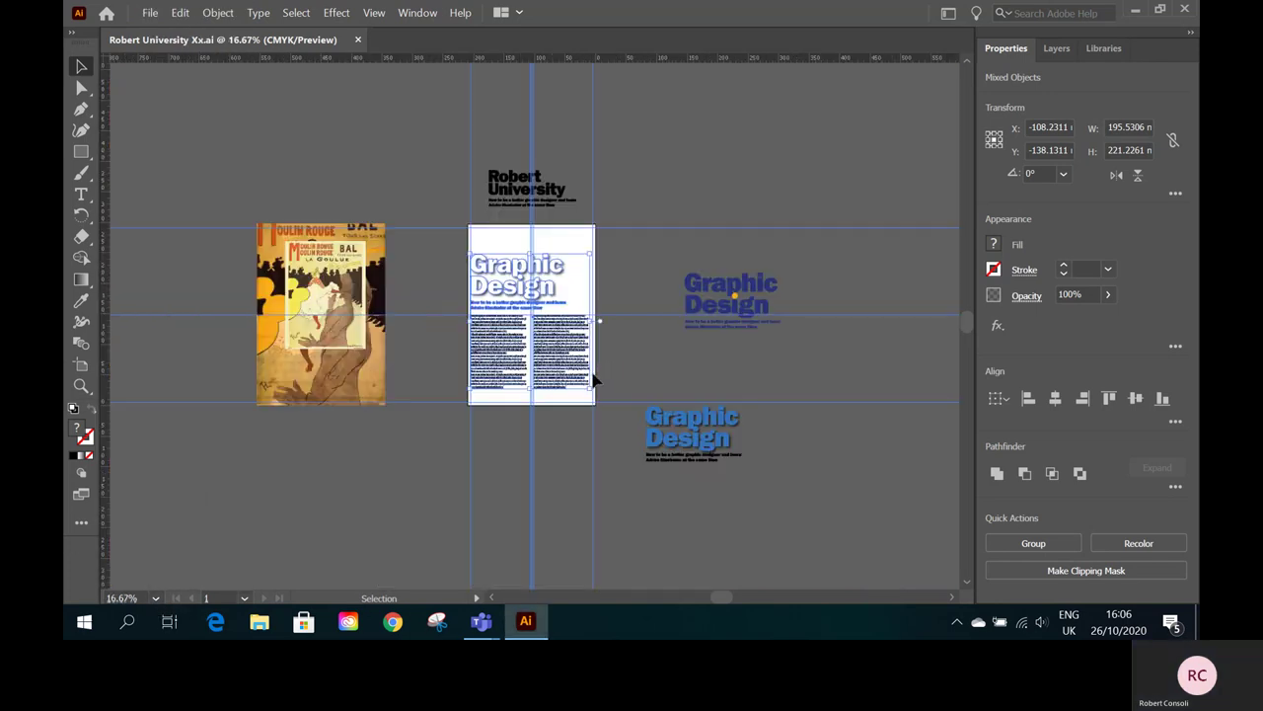
# - Paste a duplicate of the heading and text columns and move it beside the page
pyautogui.hotkey('shift', 'Right')
pyautogui.hotkey('shift', 'Down')
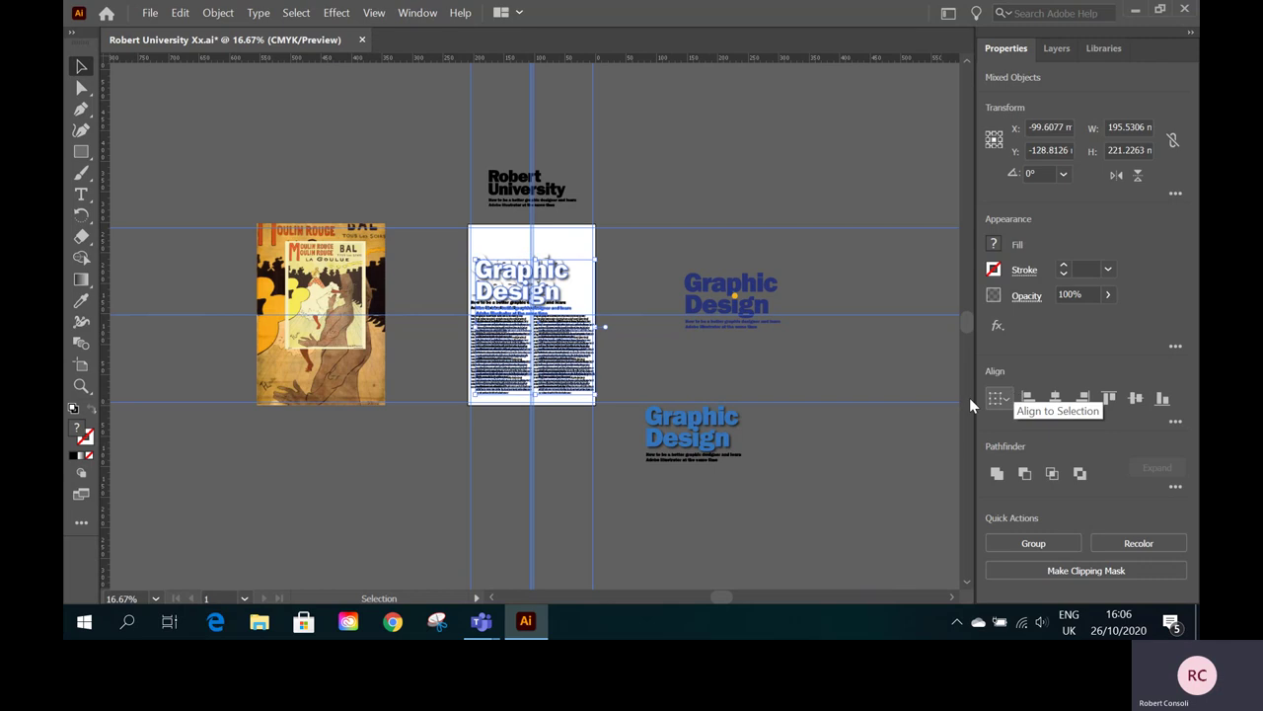
pyautogui.moveTo(558, 294); pyautogui.dragTo(417, 454)
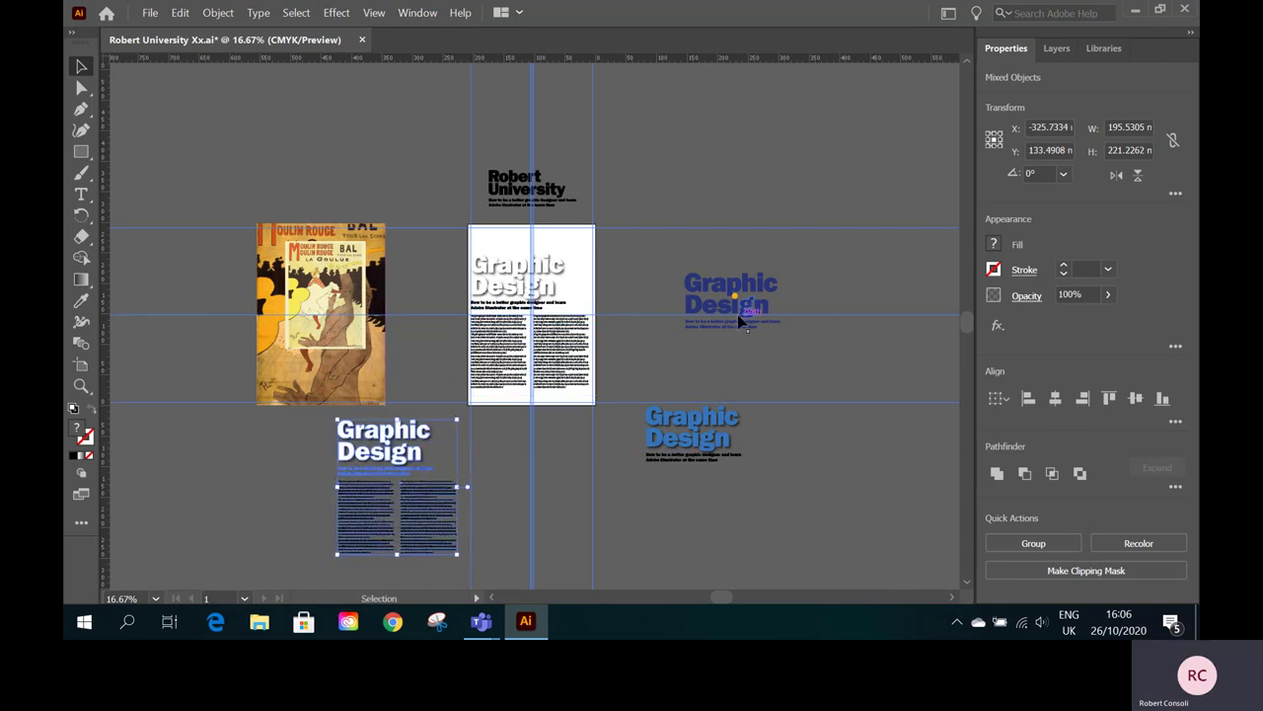
pyautogui.moveTo(739, 318); pyautogui.dragTo(811, 439)
pyautogui.moveTo(411, 490); pyautogui.dragTo(671, 301)
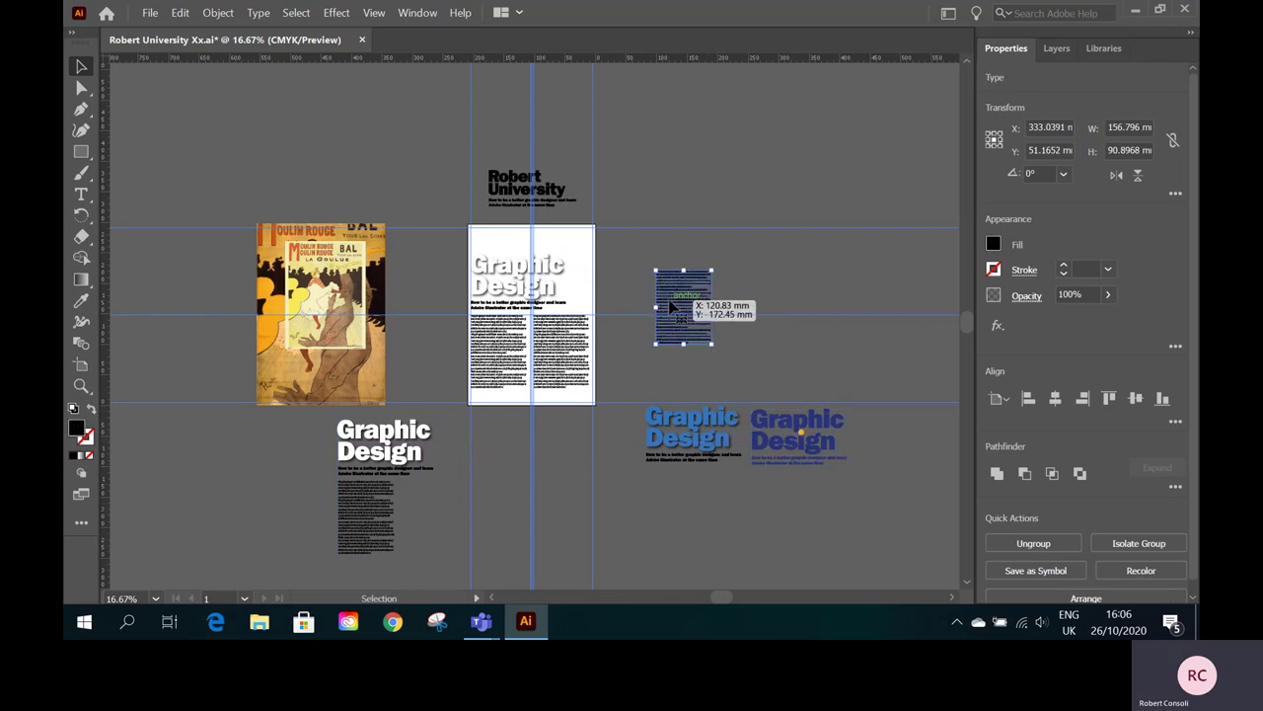
pyautogui.hotkey('ctrl', 'z')
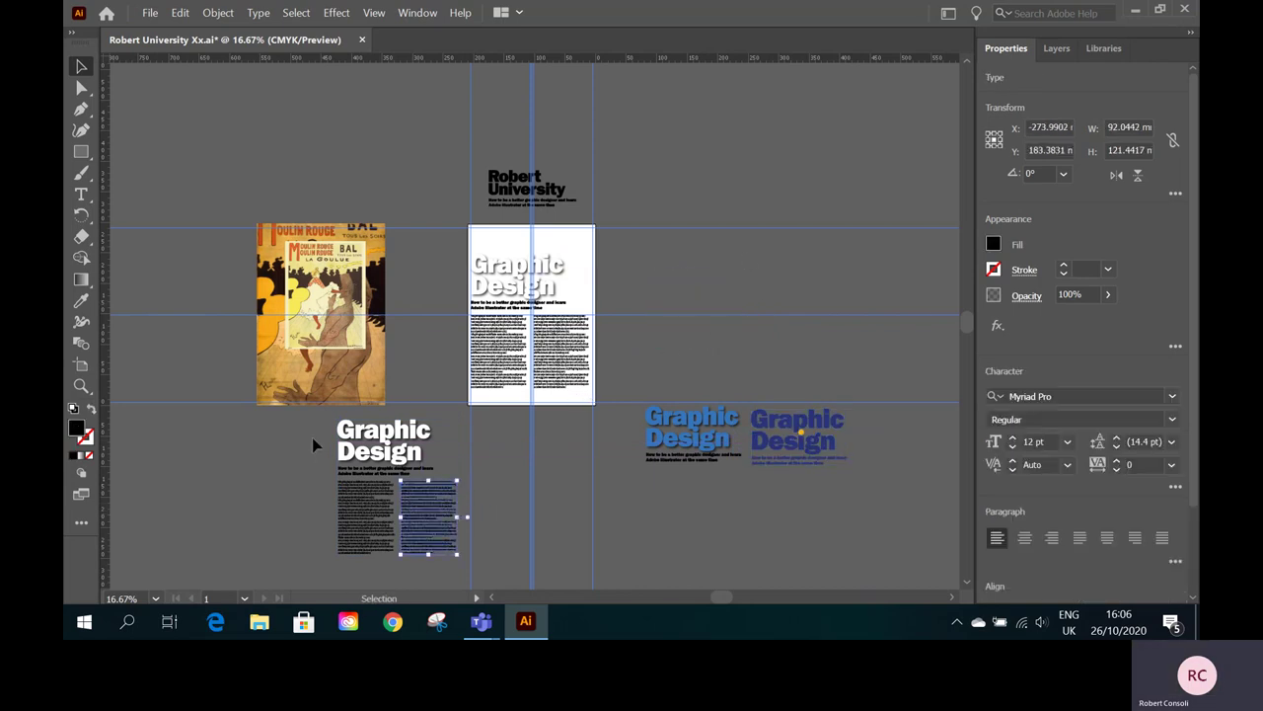
# - Group the duplicate heading and columns with Ctrl+G and save the file
pyautogui.moveTo(314, 440); pyautogui.dragTo(700, 345)
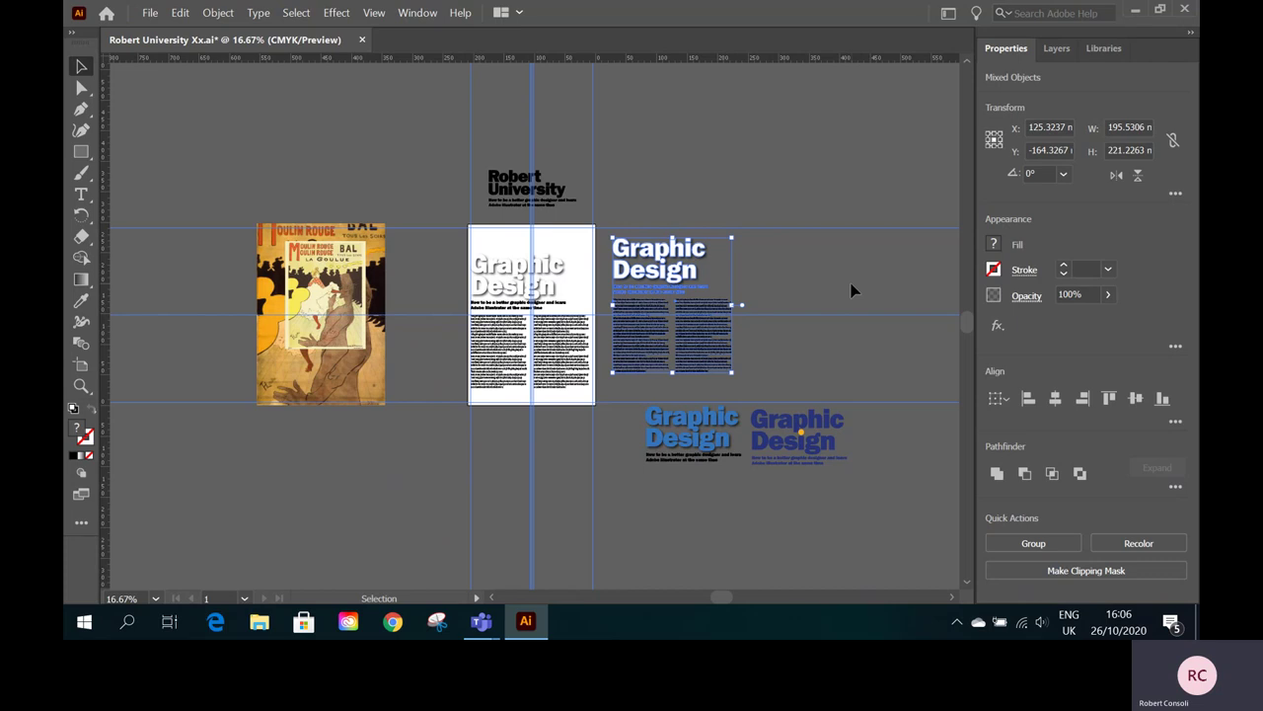
pyautogui.hotkey('ctrl', 'g')
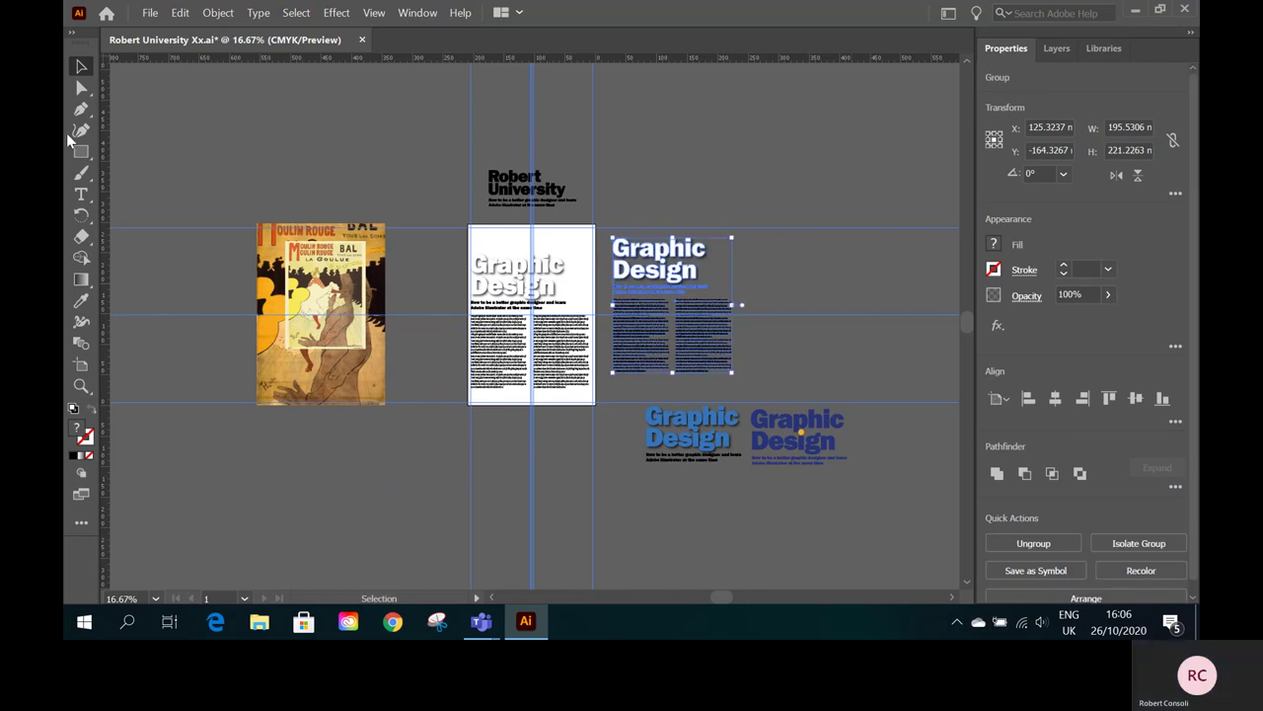
pyautogui.click(149, 13)
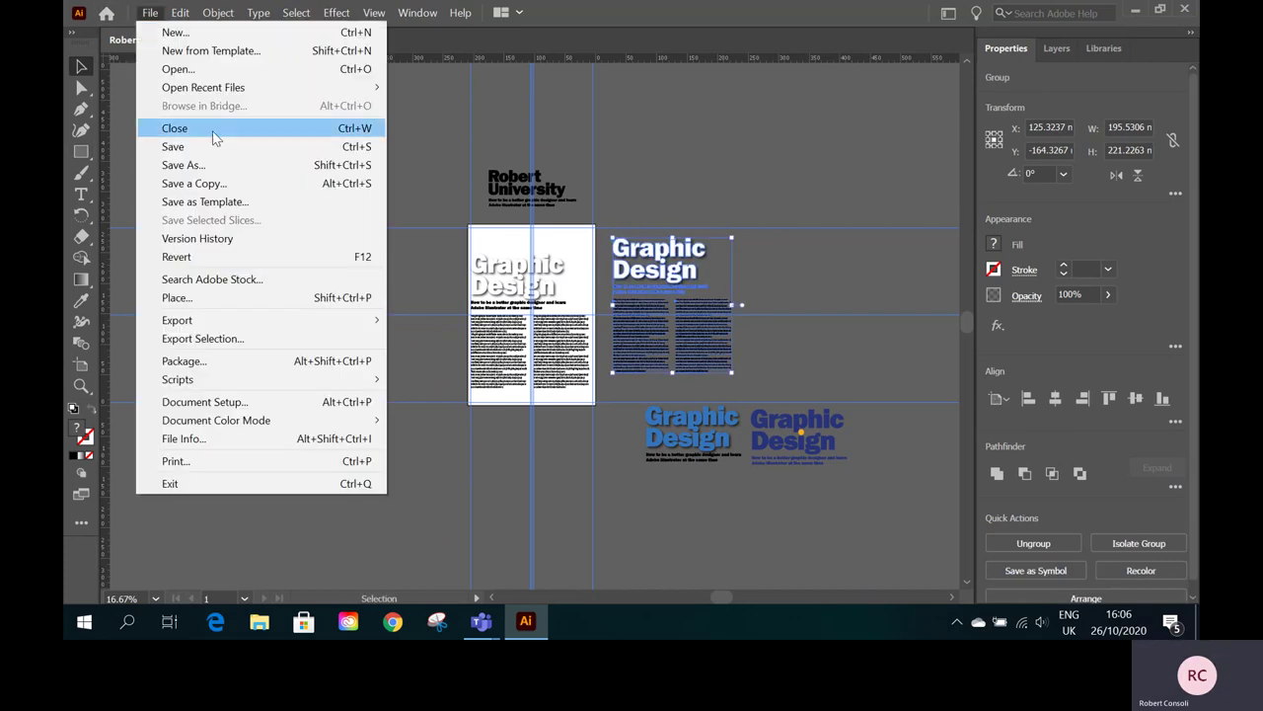
pyautogui.click(163, 147)
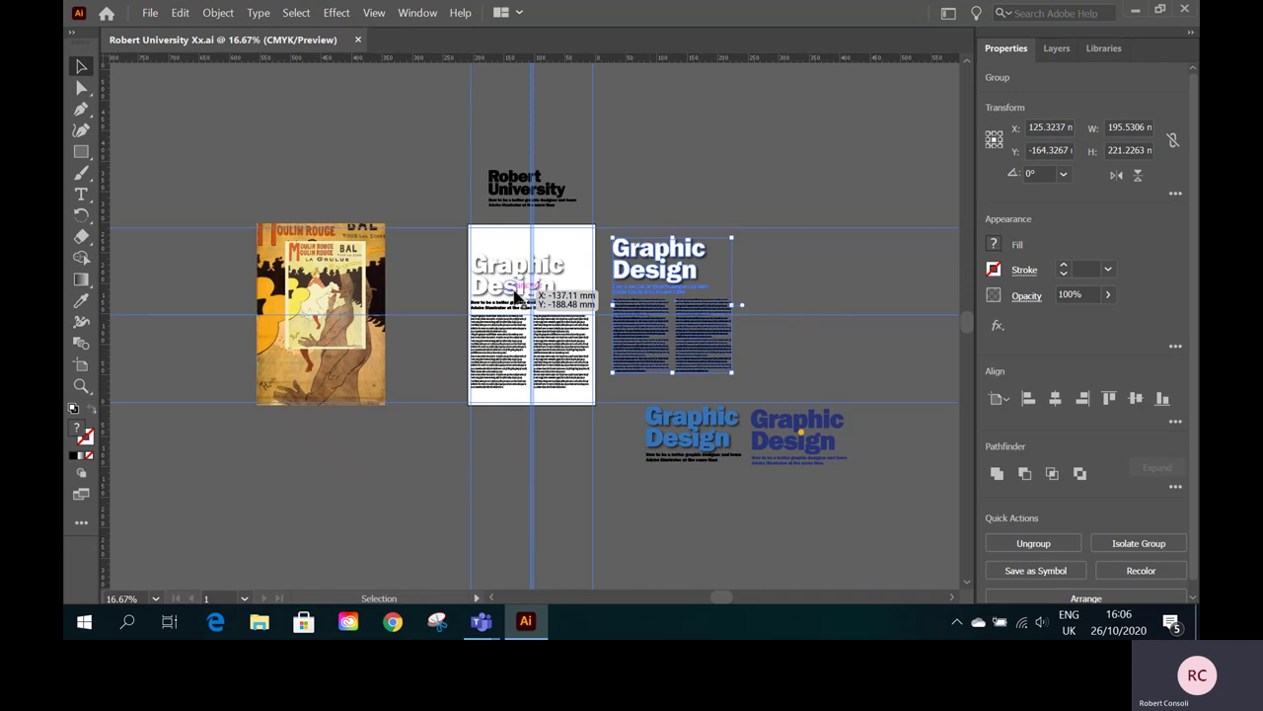
# - Delete the Robert University heading from the page
pyautogui.moveTo(503, 280); pyautogui.dragTo(647, 184)
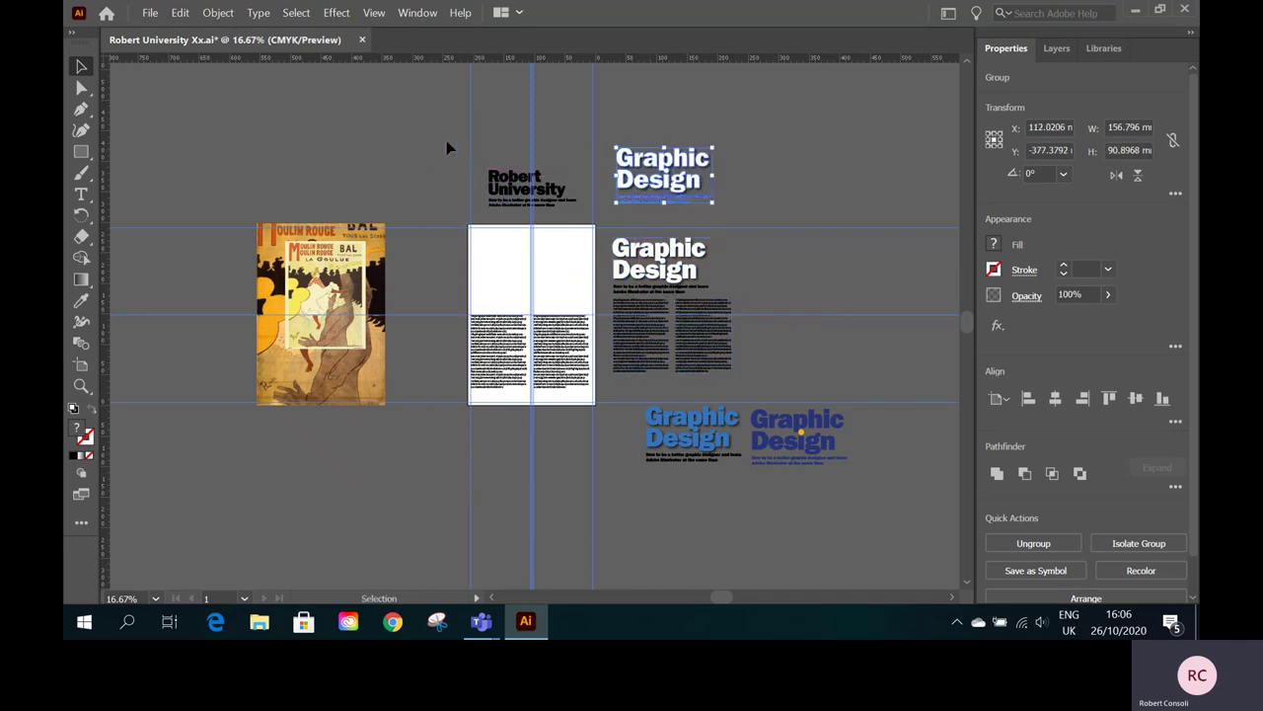
pyautogui.click(526, 182)
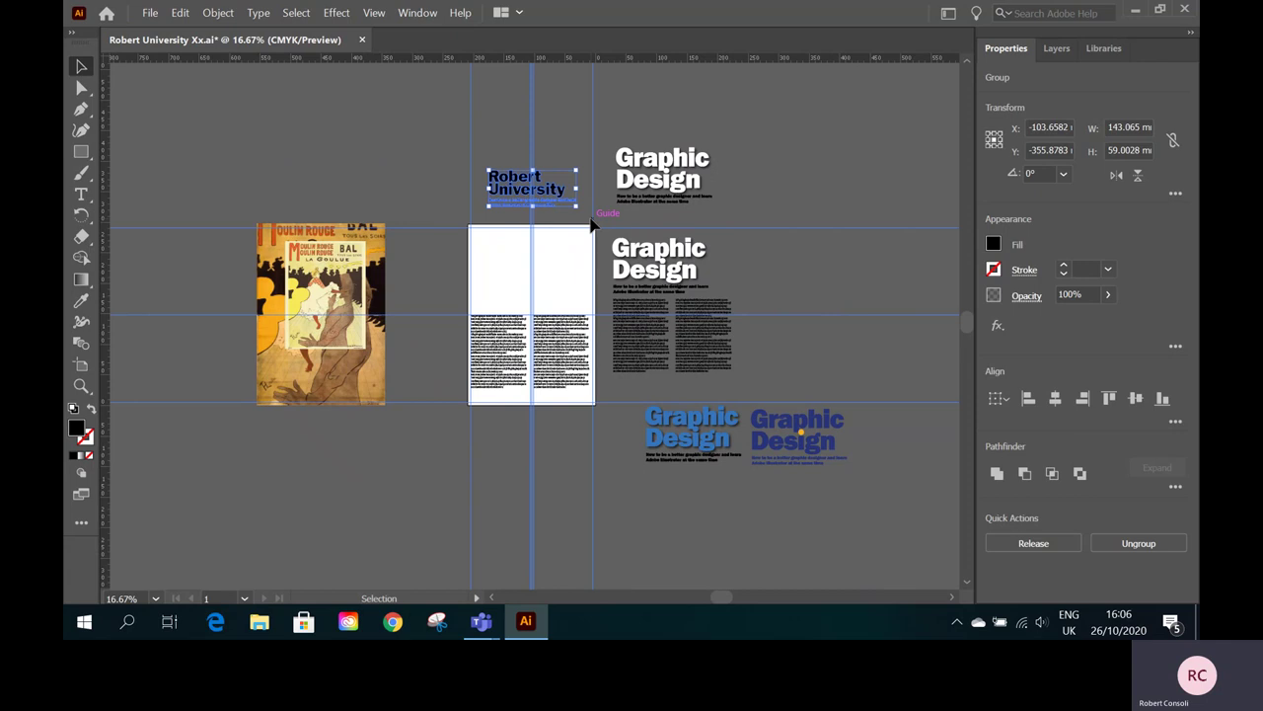
pyautogui.press('Delete')
# - Move both body text columns onto the pasteboard above the page and fit the page on screen
pyautogui.moveTo(508, 361); pyautogui.dragTo(517, 178)
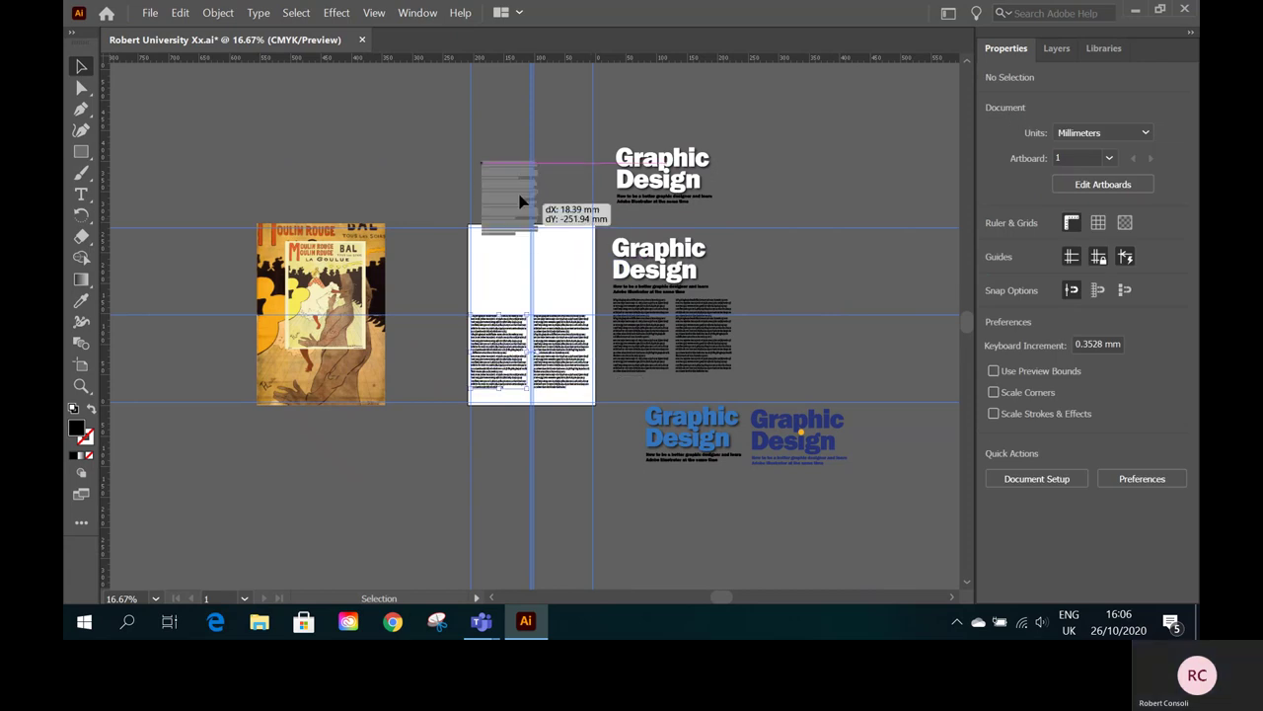
pyautogui.moveTo(578, 375); pyautogui.dragTo(578, 195)
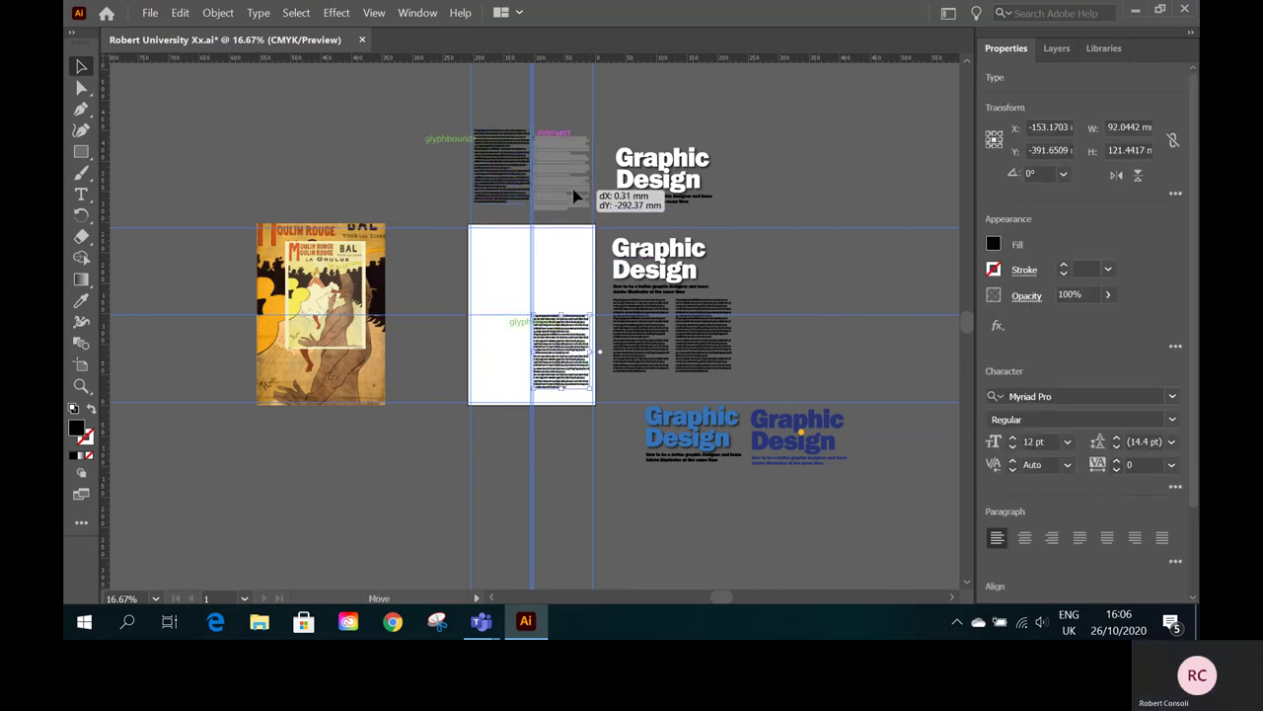
pyautogui.click(155, 598)
pyautogui.click(192, 581)
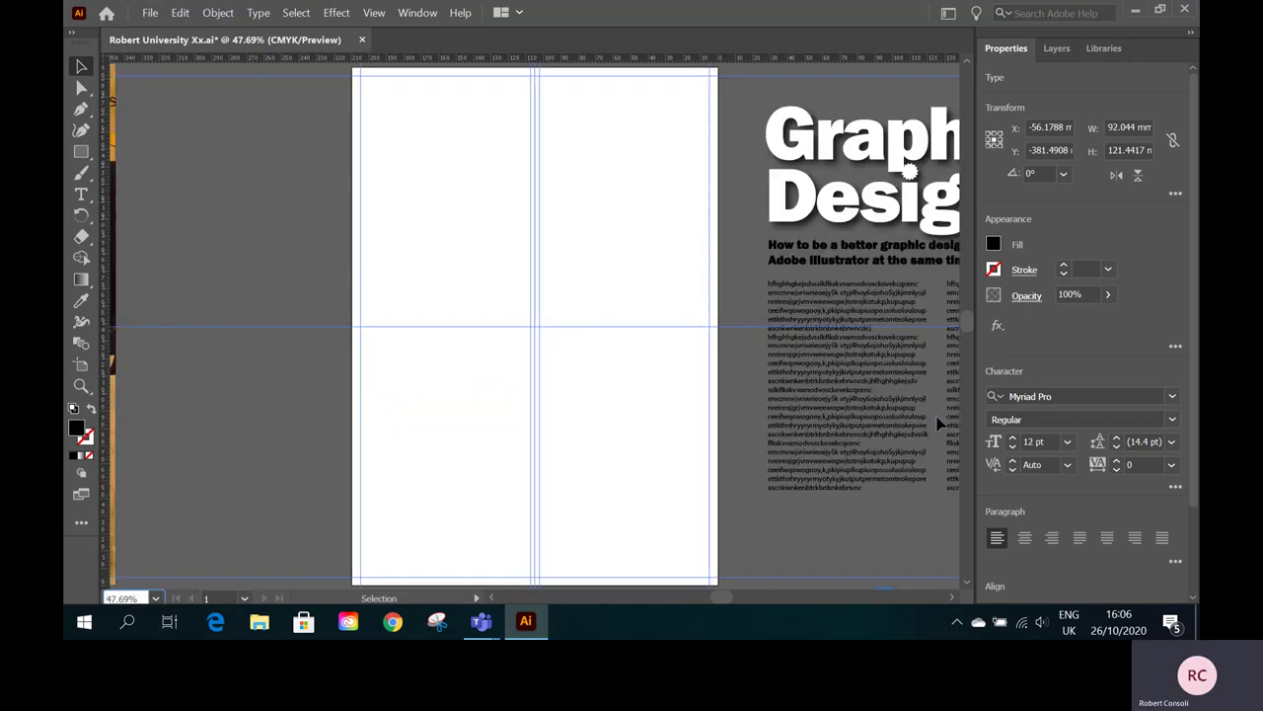
pyautogui.click(374, 13)
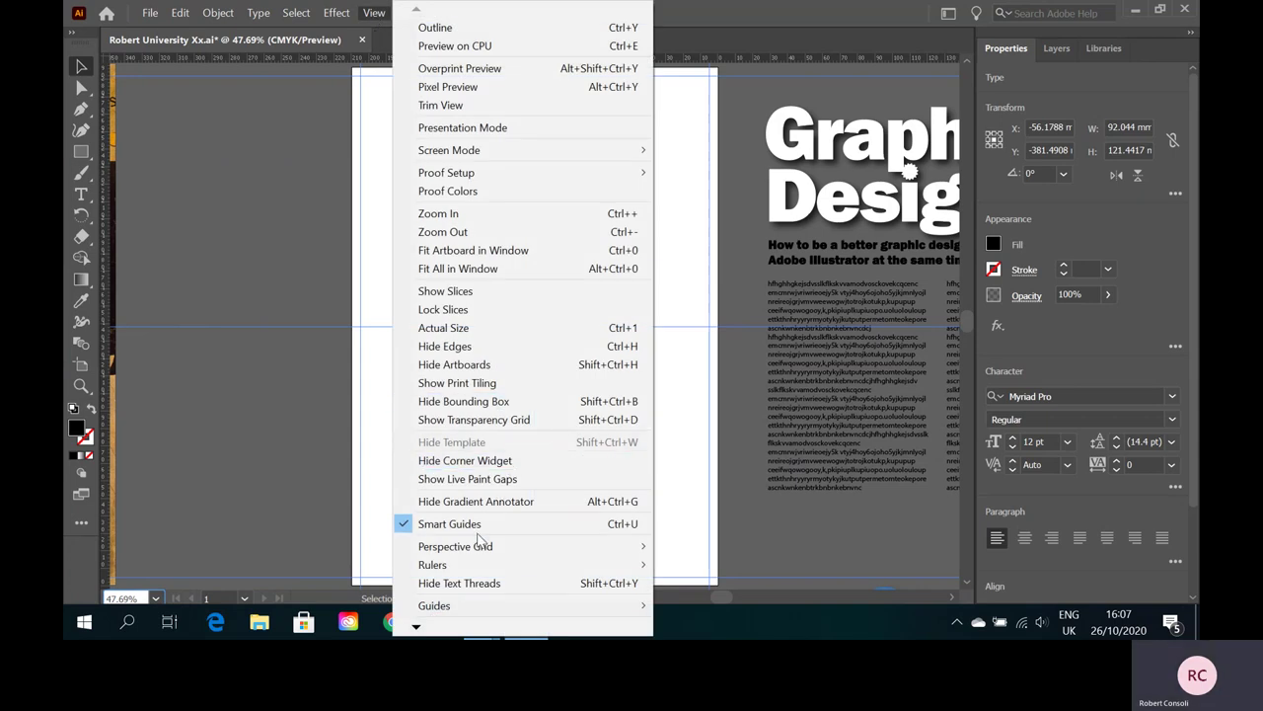
# - Unlock the guides with View > Guides > Unlock Guides
pyautogui.moveTo(487, 614)
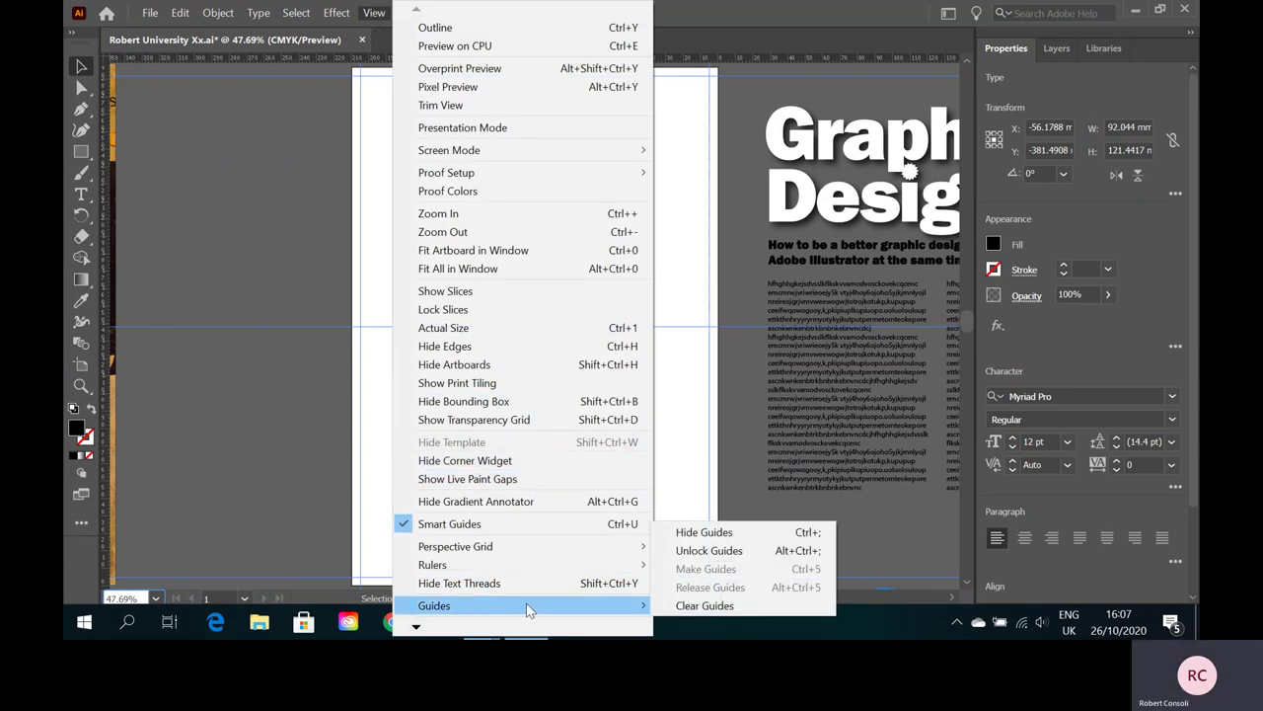
pyautogui.click(703, 548)
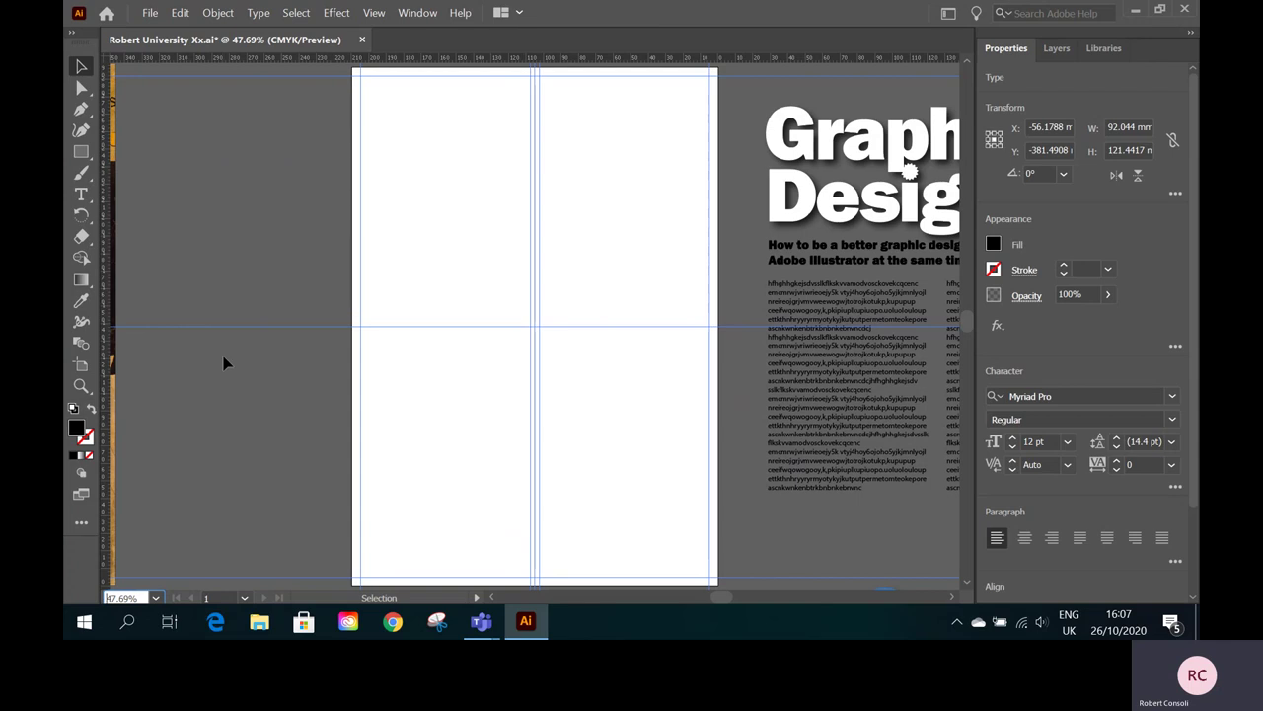
pyautogui.click(526, 406)
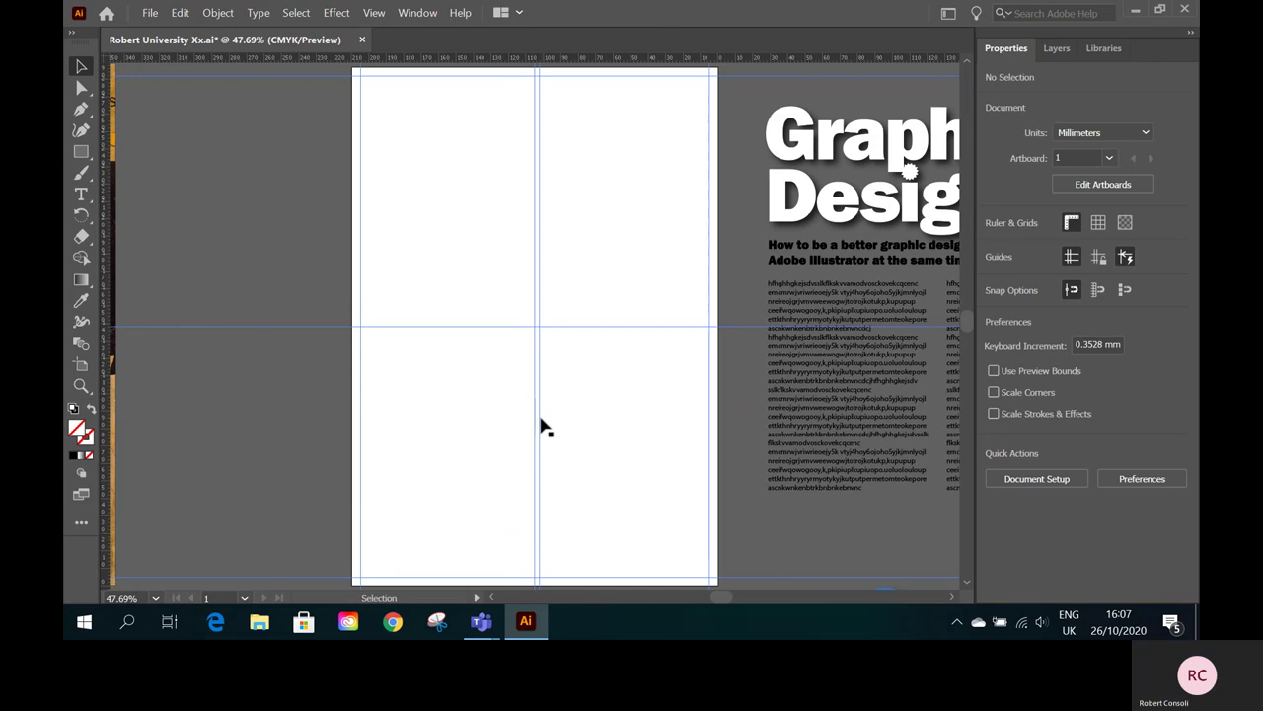
pyautogui.click(541, 422)
pyautogui.click(619, 429)
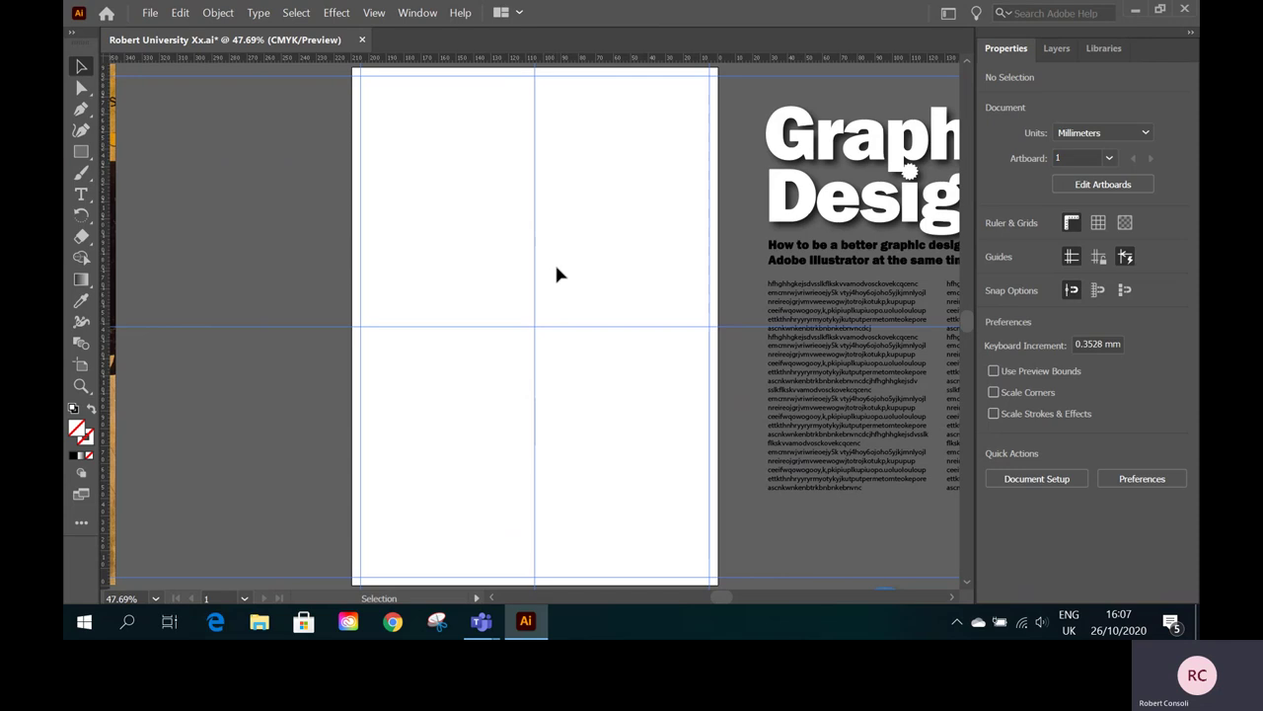
# - Draw a small rectangle near the page's upper left and give it a 1 pt black outline
pyautogui.click(81, 151)
pyautogui.moveTo(398, 264); pyautogui.dragTo(441, 290)
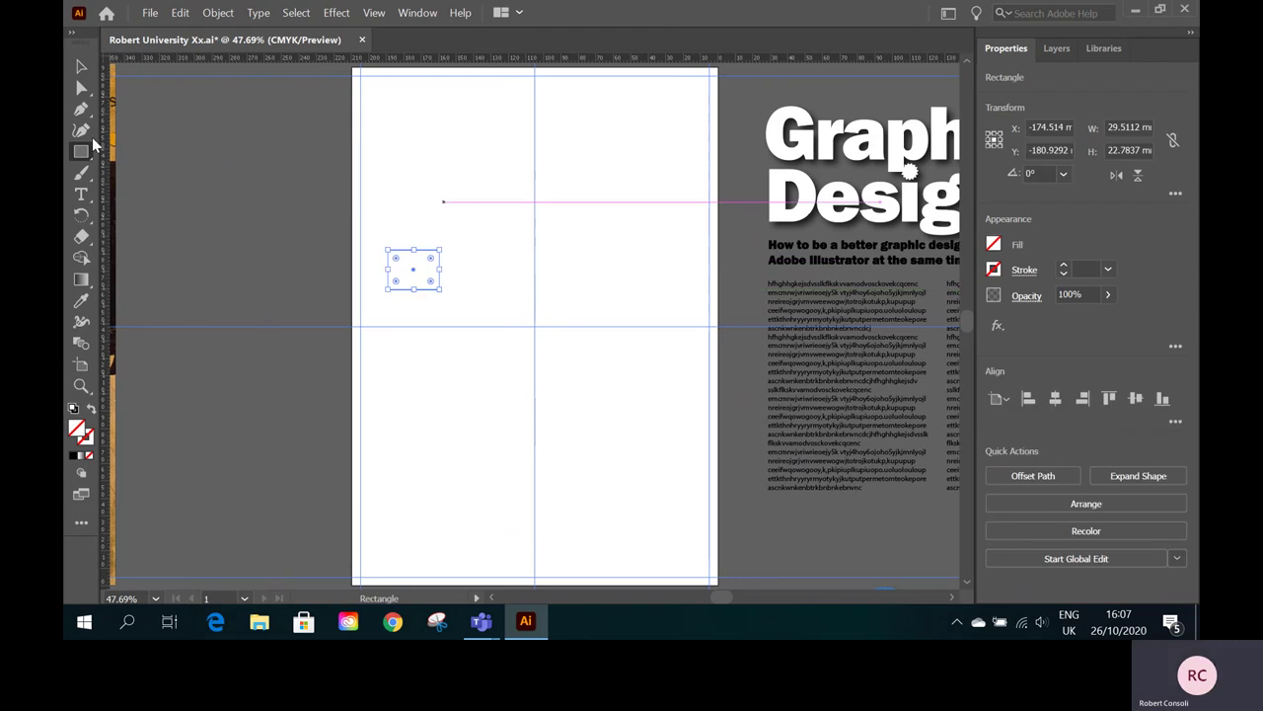
pyautogui.click(82, 67)
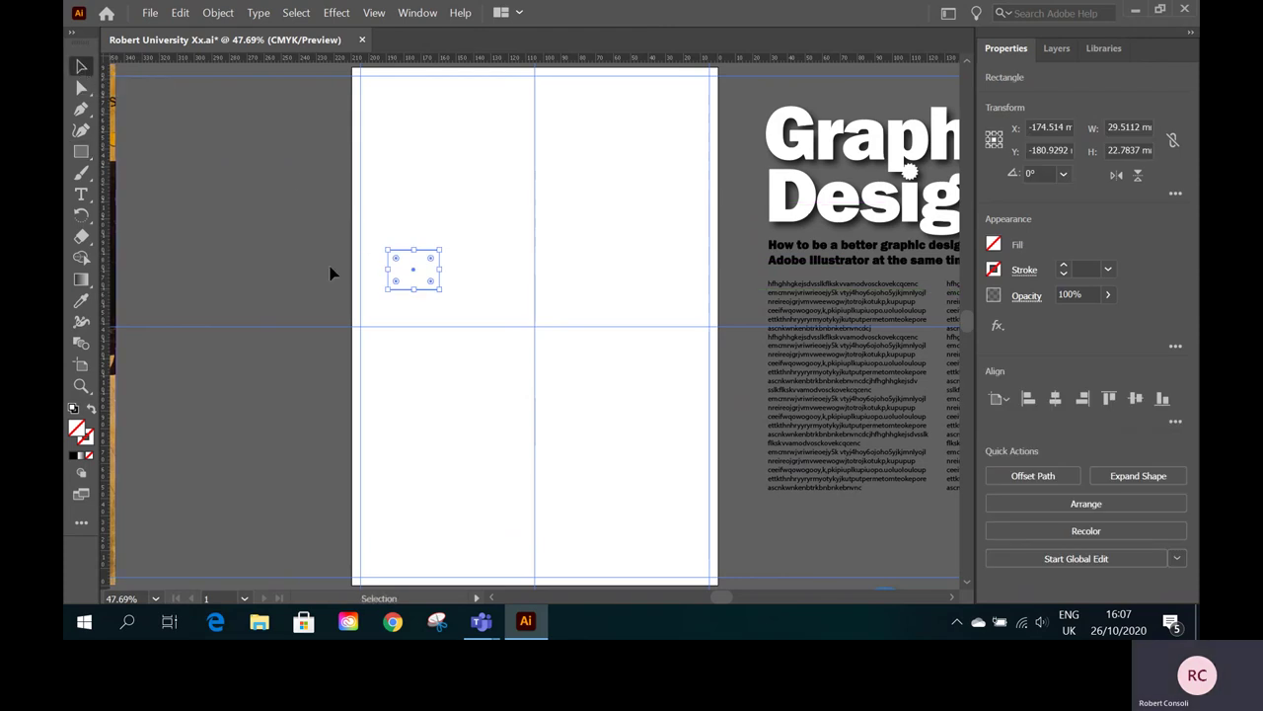
pyautogui.click(474, 312)
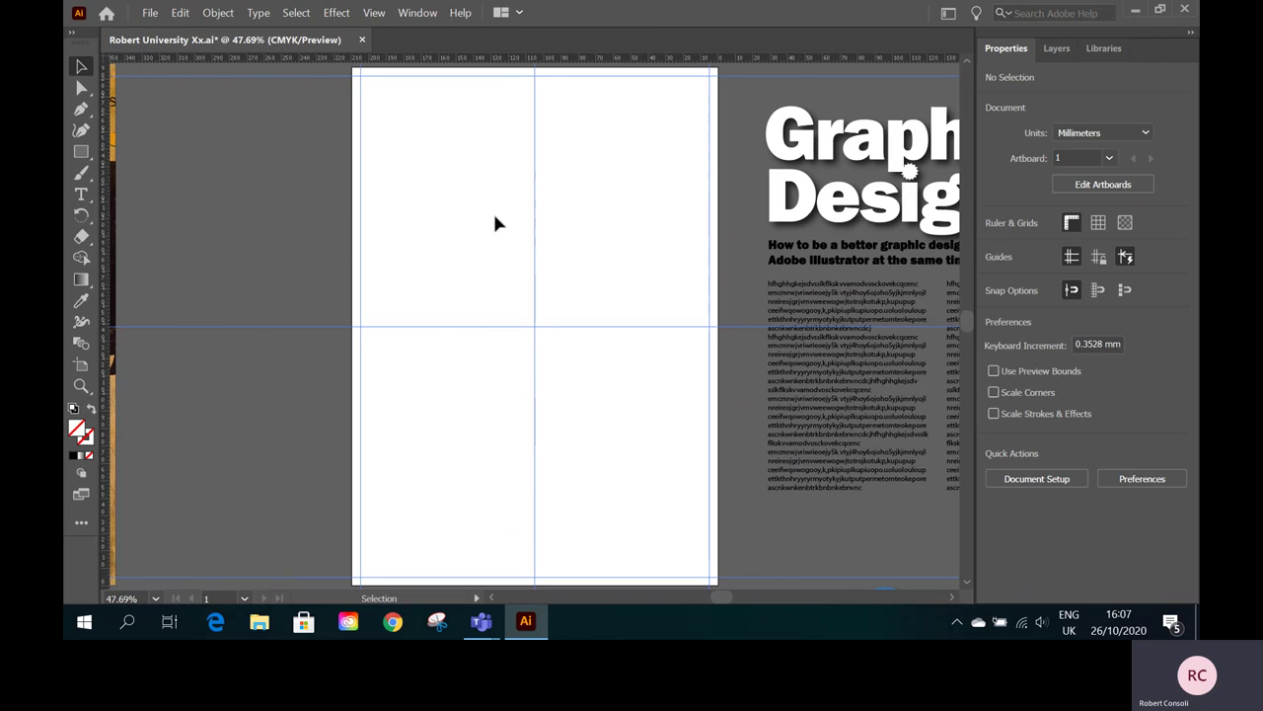
pyautogui.moveTo(395, 300); pyautogui.dragTo(369, 302)
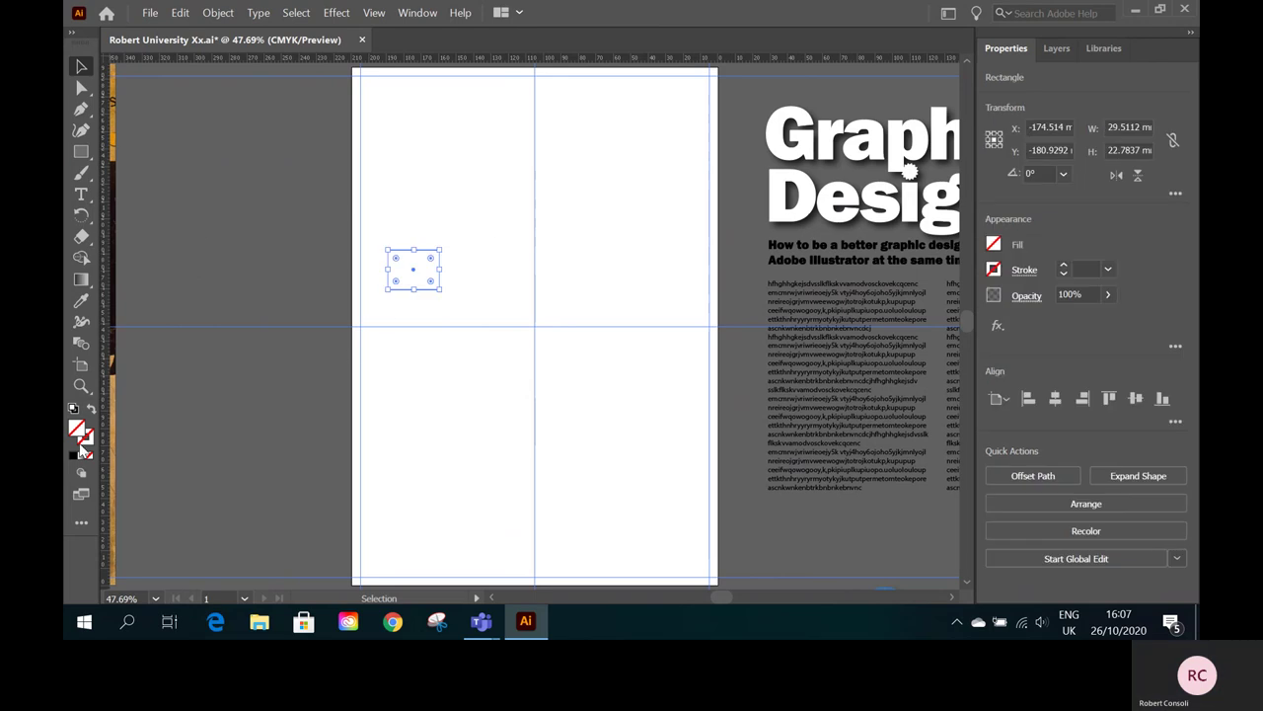
pyautogui.click(83, 446)
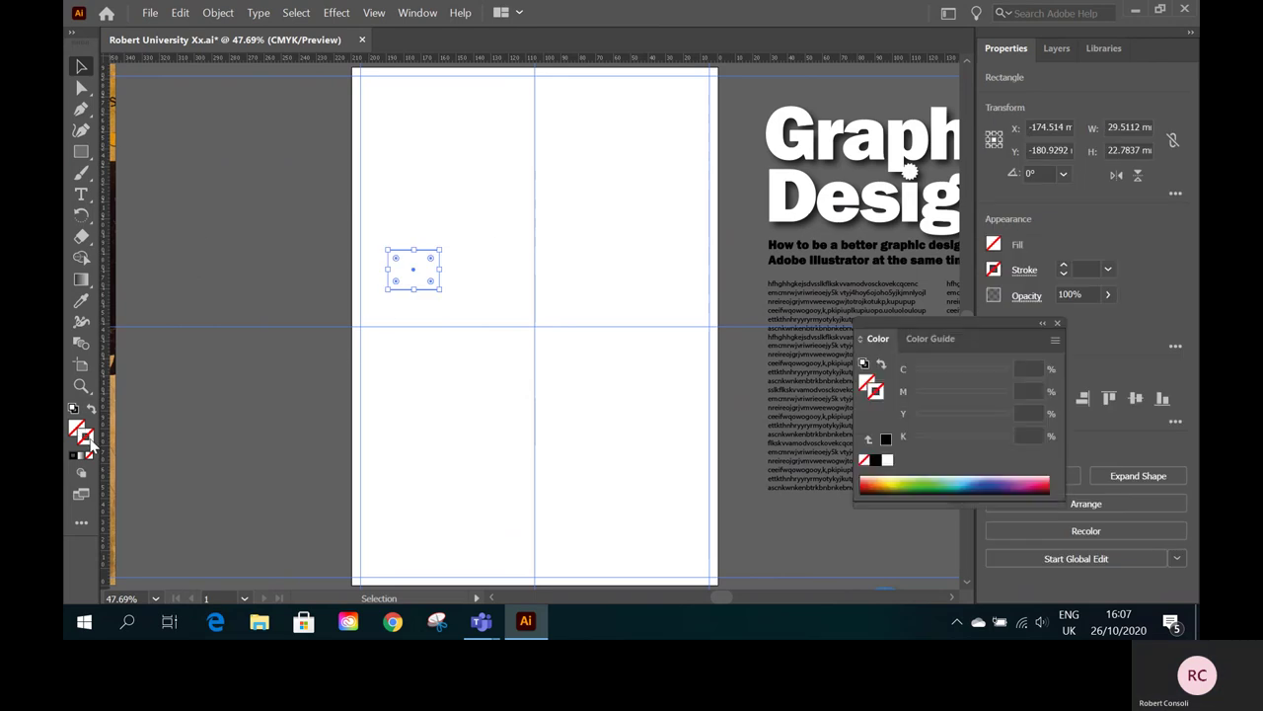
pyautogui.click(875, 461)
# - Duplicate the rectangle and set the copy flush against its right side
pyautogui.press('a')
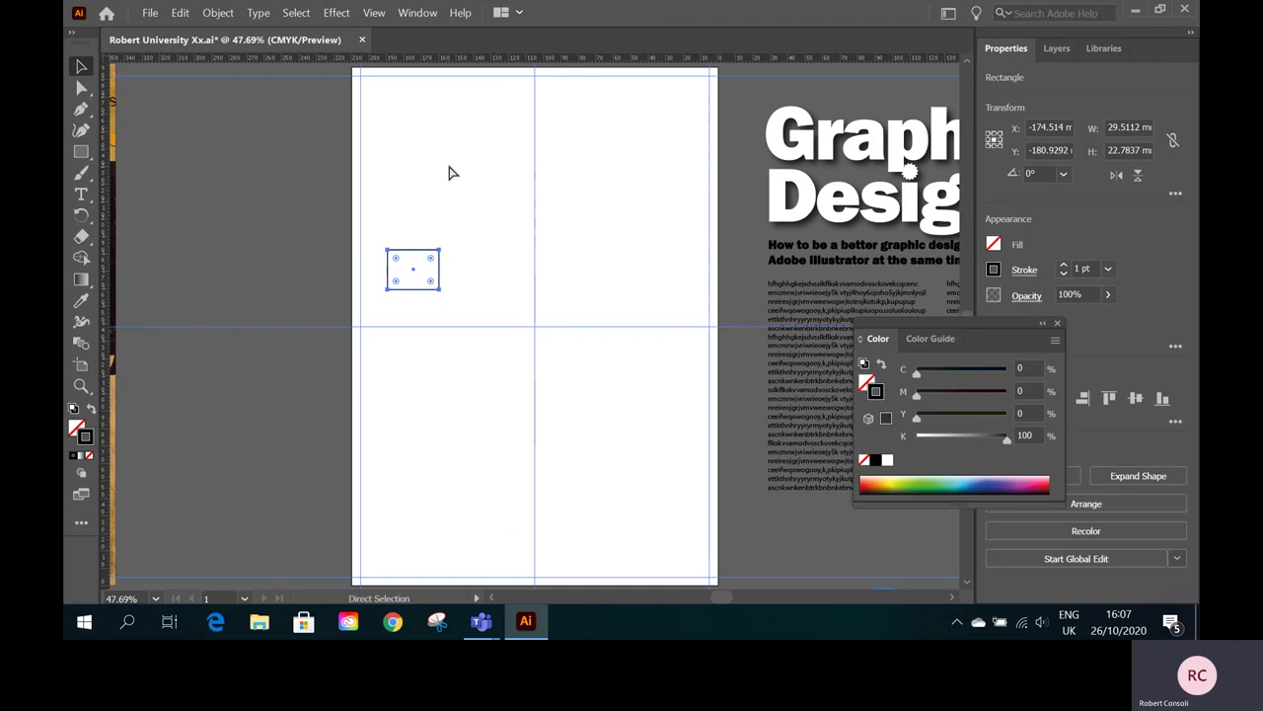
pyautogui.press('v')
pyautogui.press('Right')
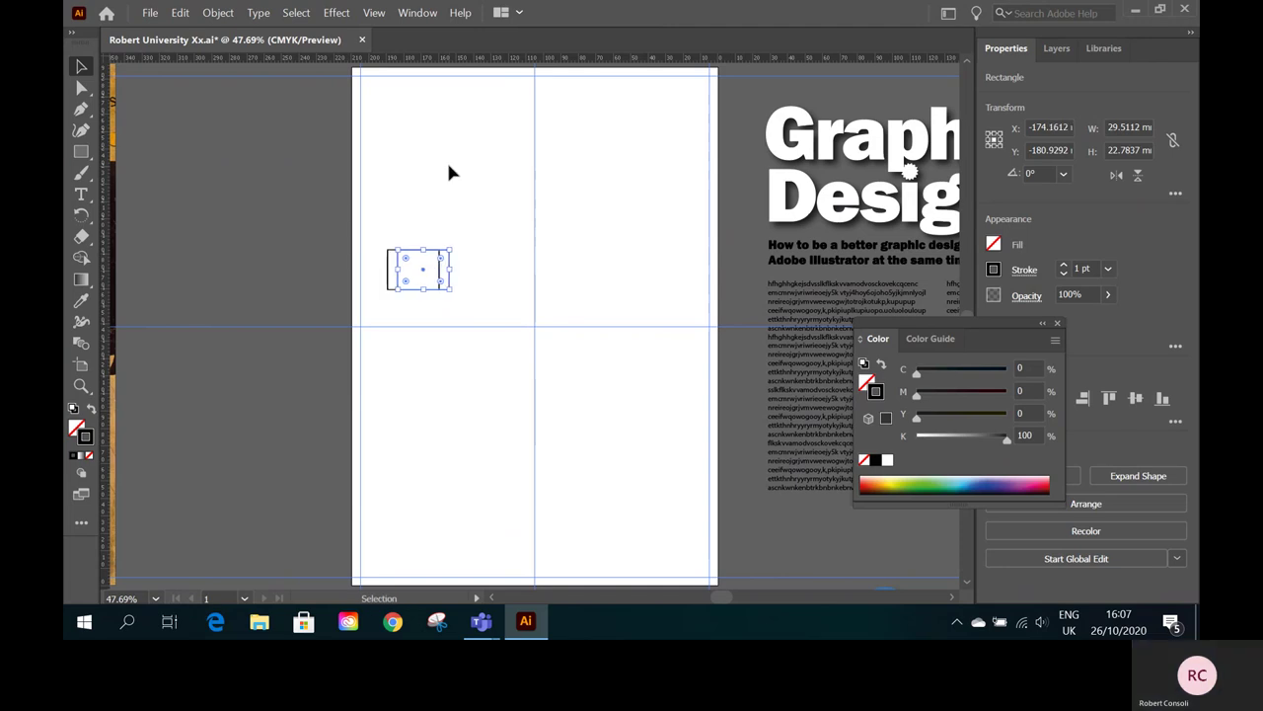
pyautogui.press('Right')
pyautogui.press('Right')
pyautogui.press('Right')
pyautogui.press('Right')
pyautogui.press('Right')
pyautogui.press('Right')
pyautogui.press('Right')
pyautogui.press('Right')
pyautogui.press('Right')
pyautogui.press('Right')
pyautogui.press('Right')
pyautogui.press('Right')
pyautogui.press('Right')
pyautogui.press('Right')
pyautogui.press('Right')
pyautogui.press('Right')
pyautogui.press('Right')
pyautogui.press('Right')
pyautogui.press('Right')
pyautogui.press('Right')
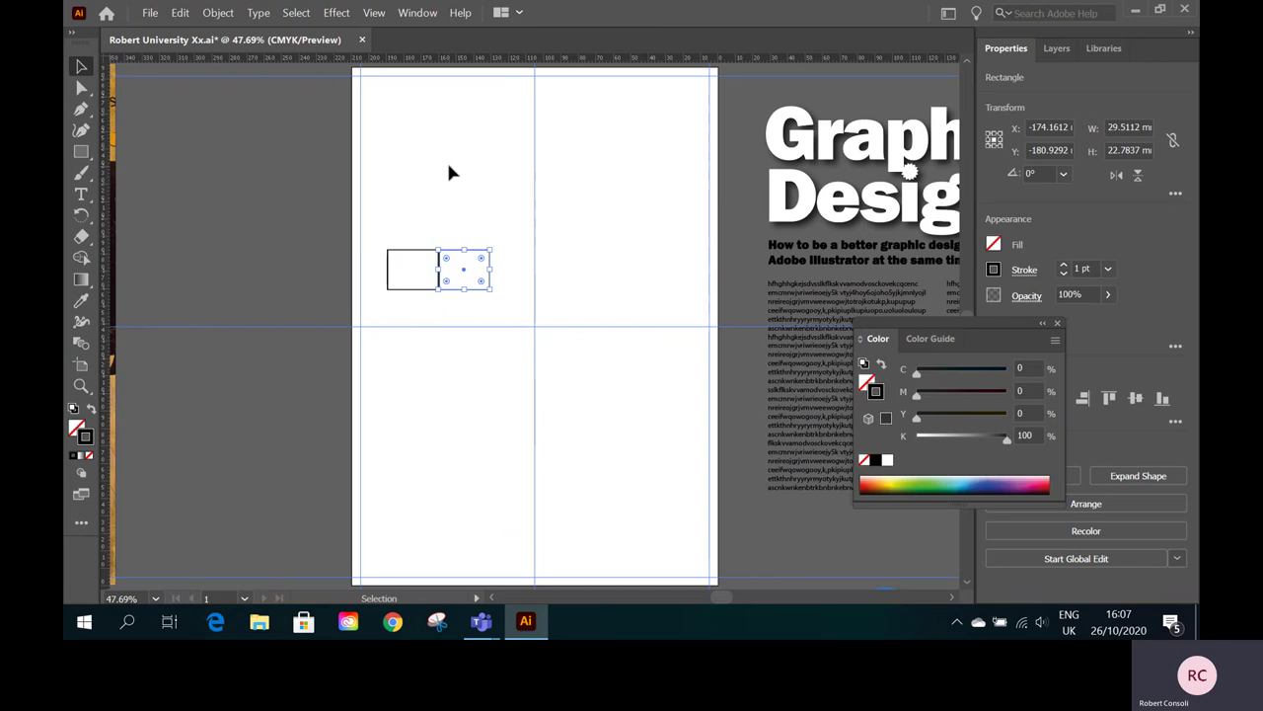
pyautogui.press('Right')
pyautogui.press('Right')
pyautogui.press('Right')
pyautogui.press('Right')
pyautogui.press('Right')
pyautogui.press('Right')
pyautogui.press('Right')
pyautogui.press('Right')
pyautogui.press('Right')
pyautogui.press('Right')
pyautogui.press('Right')
pyautogui.press('Right')
pyautogui.press('Right')
pyautogui.press('Right')
pyautogui.press('Right')
pyautogui.press('Right')
pyautogui.press('Right')
pyautogui.press('Right')
pyautogui.press('Right')
pyautogui.press('Right')
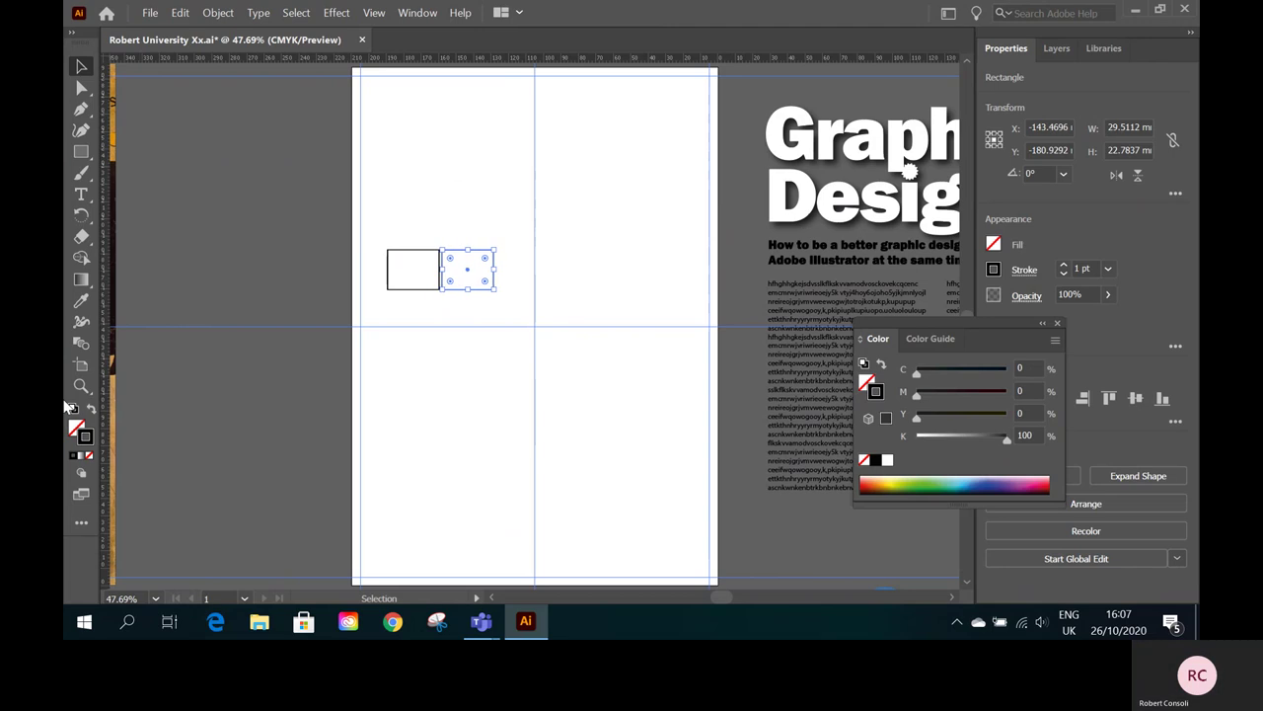
pyautogui.click(81, 386)
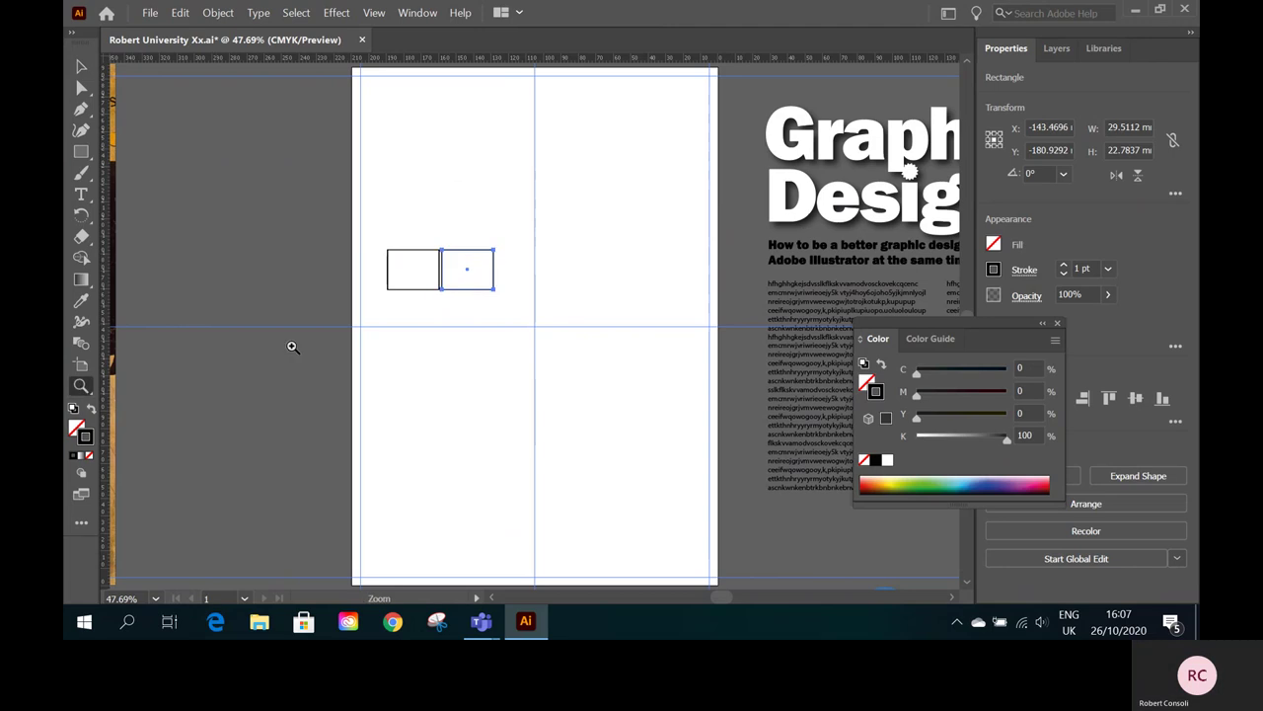
pyautogui.click(447, 259)
pyautogui.moveTo(531, 273); pyautogui.dragTo(742, 330)
pyautogui.press('v')
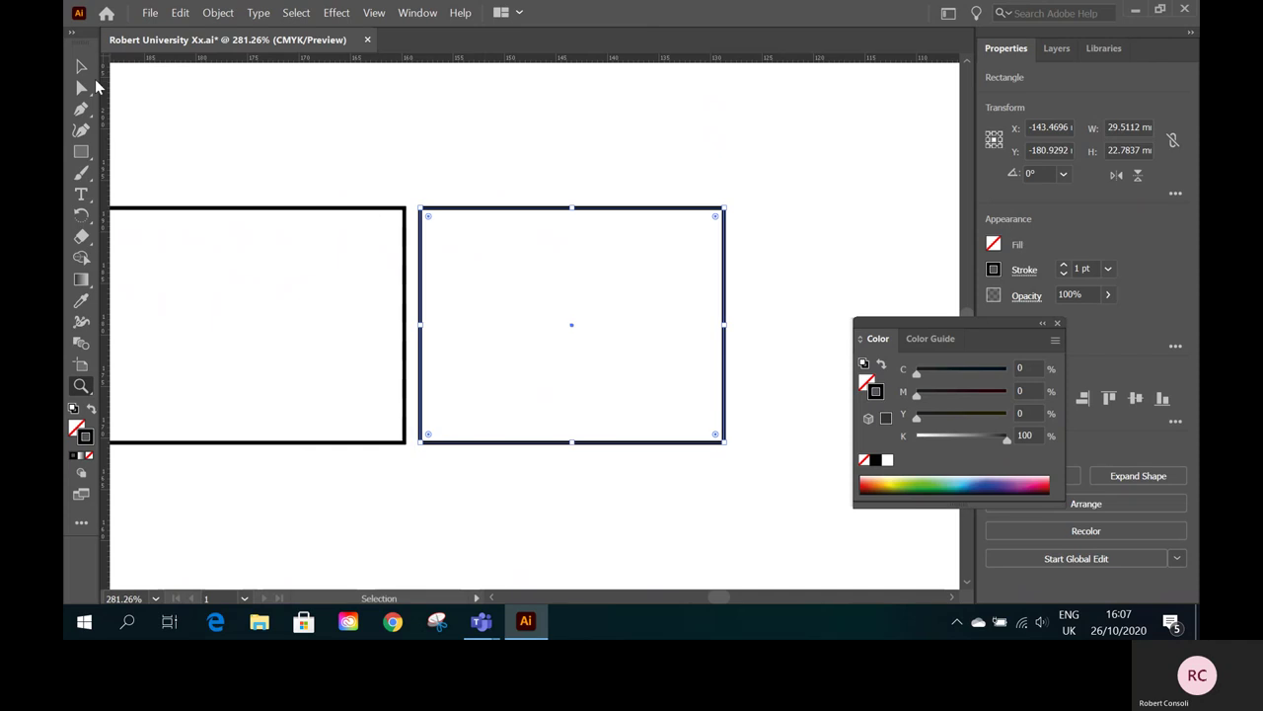
pyautogui.click(82, 68)
pyautogui.press('Left')
pyautogui.press('Left')
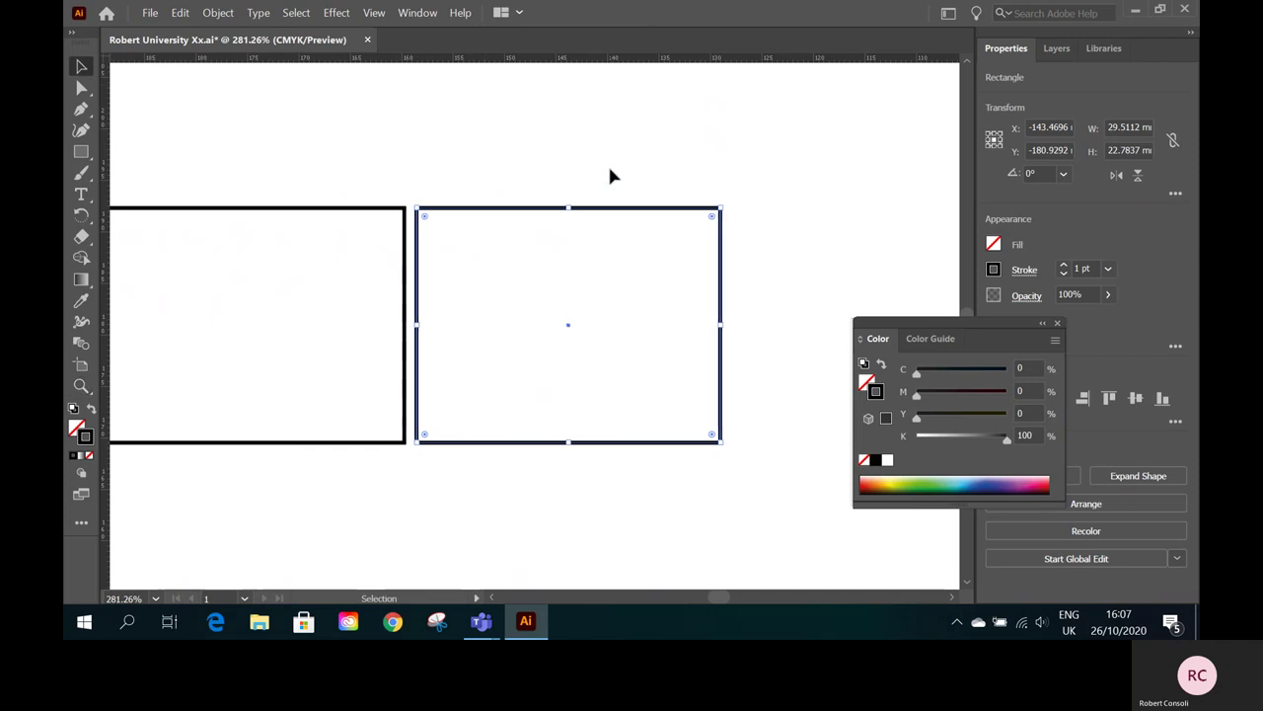
# - Add a third rectangle beside the second and select all three
pyautogui.press('a')
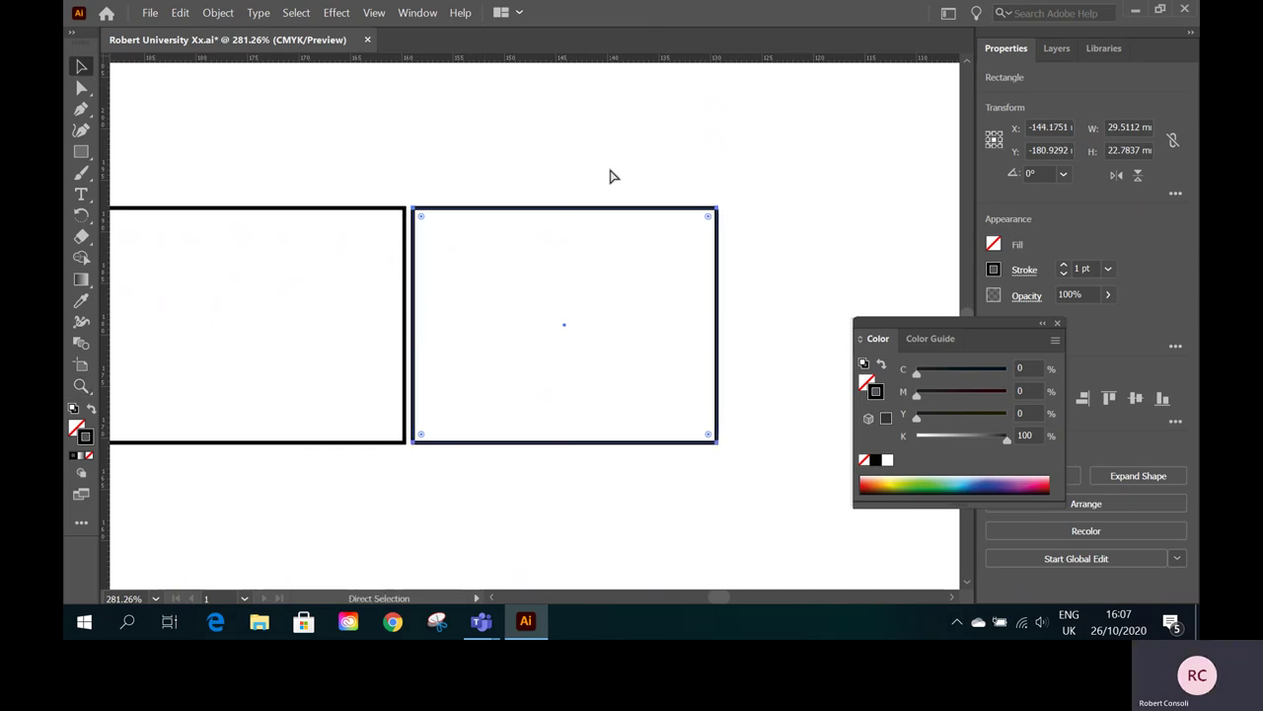
pyautogui.press('v')
pyautogui.press('Right')
pyautogui.press('Right')
pyautogui.press('Right')
pyautogui.press('Right')
pyautogui.press('Right')
pyautogui.press('Right')
pyautogui.press('Right')
pyautogui.press('Right')
pyautogui.press('Right')
pyautogui.press('Right')
pyautogui.press('Right')
pyautogui.press('Right')
pyautogui.press('Right')
pyautogui.press('Right')
pyautogui.press('Right')
pyautogui.press('Right')
pyautogui.press('Right')
pyautogui.press('Right')
pyautogui.press('Right')
pyautogui.press('Right')
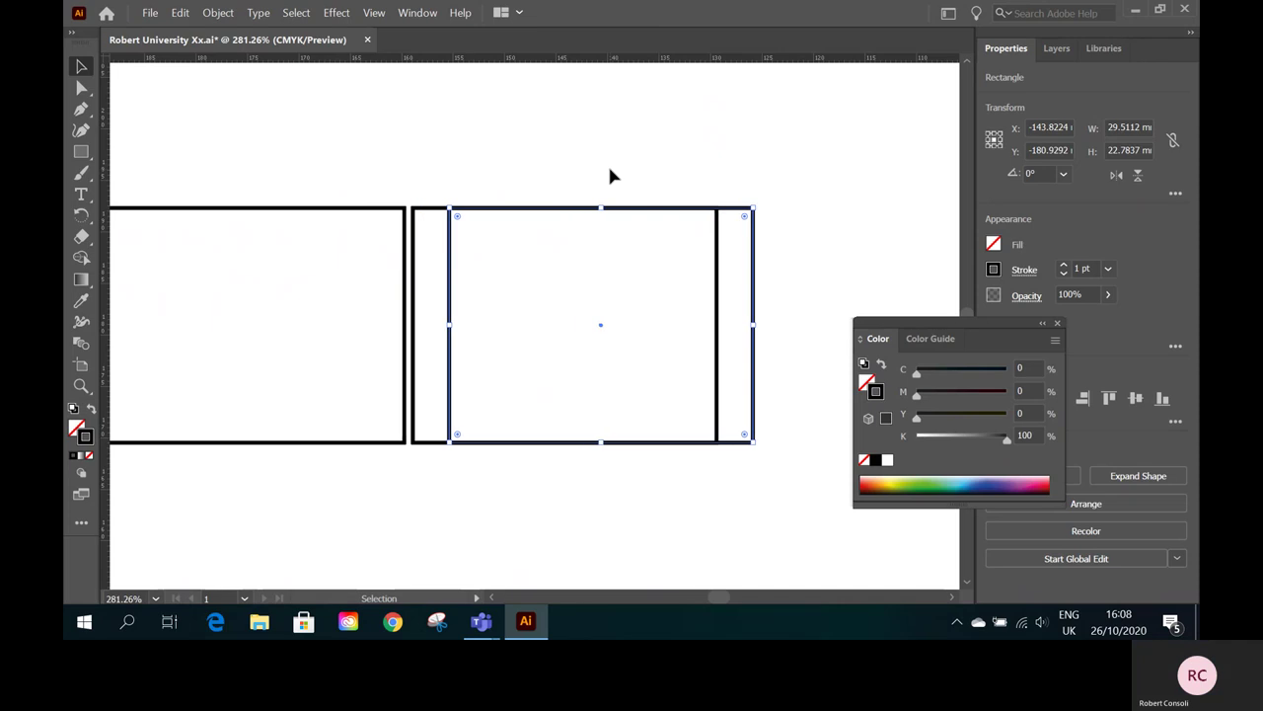
pyautogui.press('Right')
pyautogui.press('Right')
pyautogui.press('Right')
pyautogui.press('Right')
pyautogui.press('Right')
pyautogui.press('Right')
pyautogui.press('Right')
pyautogui.press('Right')
pyautogui.press('Right')
pyautogui.press('Right')
pyautogui.press('Right')
pyautogui.press('Right')
pyautogui.press('Right')
pyautogui.press('Right')
pyautogui.press('Right')
pyautogui.press('Right')
pyautogui.press('Right')
pyautogui.press('Right')
pyautogui.press('Right')
pyautogui.press('Right')
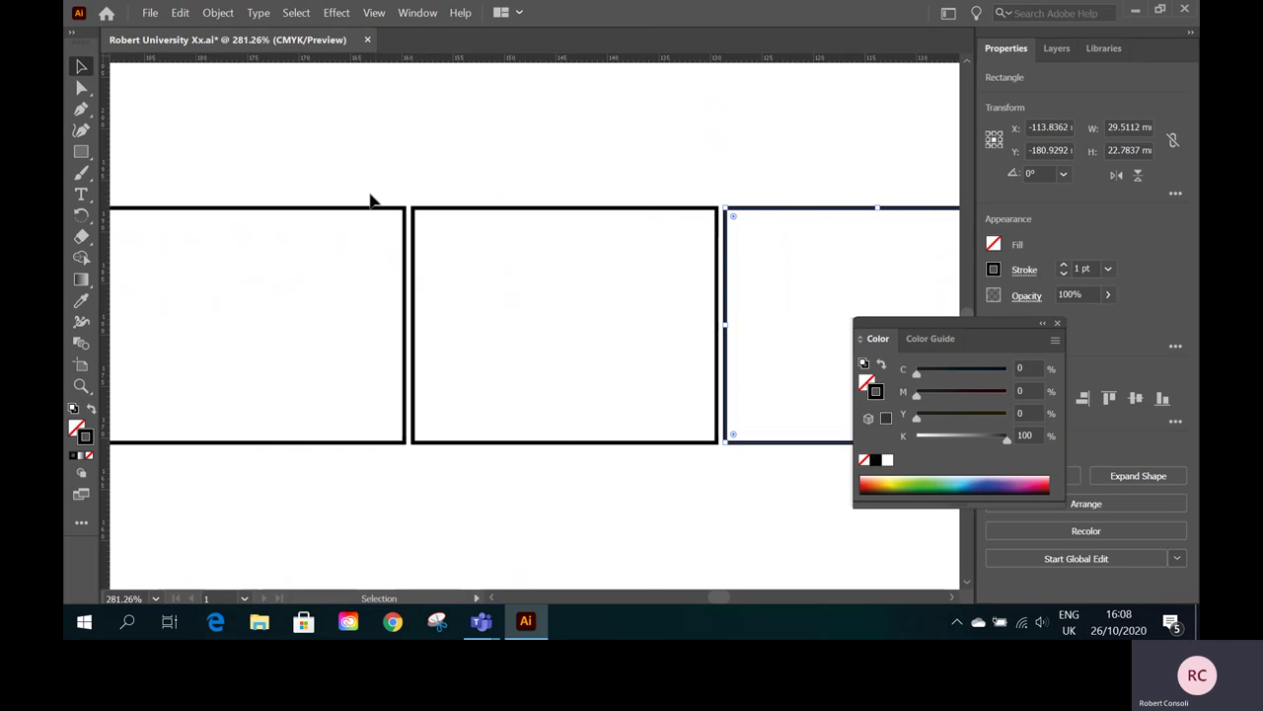
pyautogui.moveTo(364, 179); pyautogui.dragTo(763, 242)
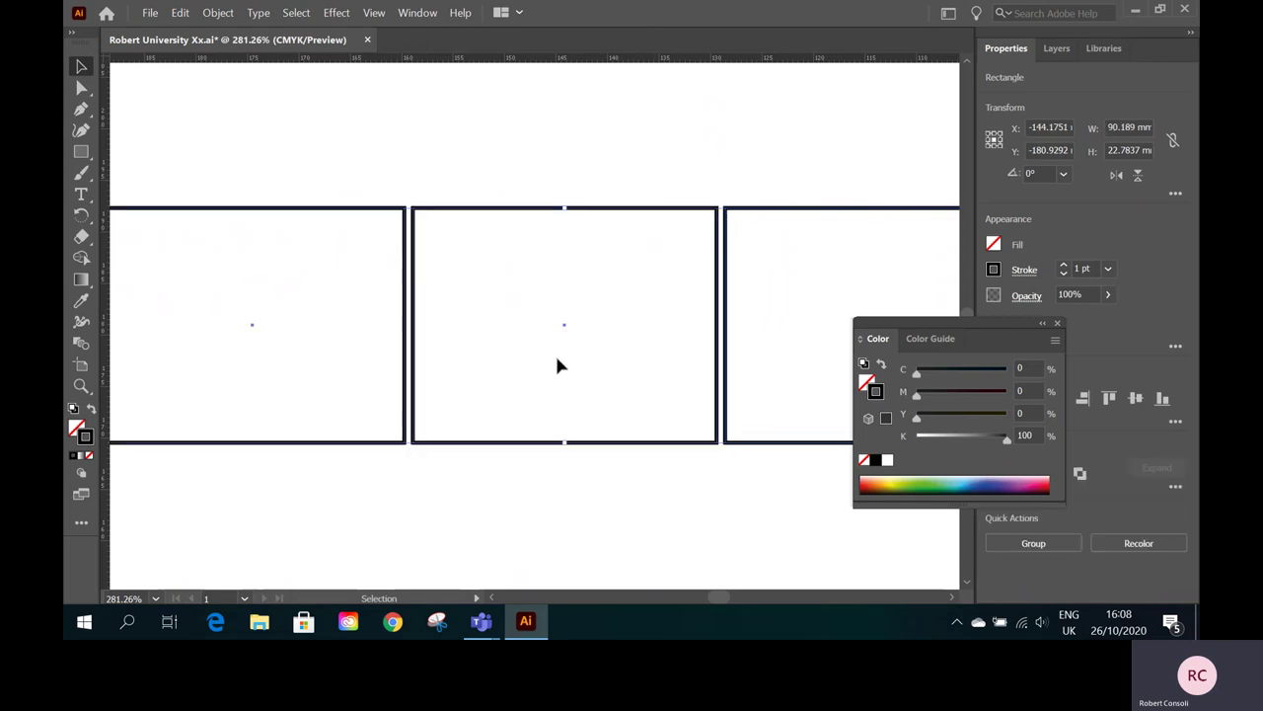
# - Move the row of boxes to the lower page and stretch it margin to margin (199.4 × 22.8 mm)
pyautogui.click(156, 597)
pyautogui.scroll(-1, 250, 560)
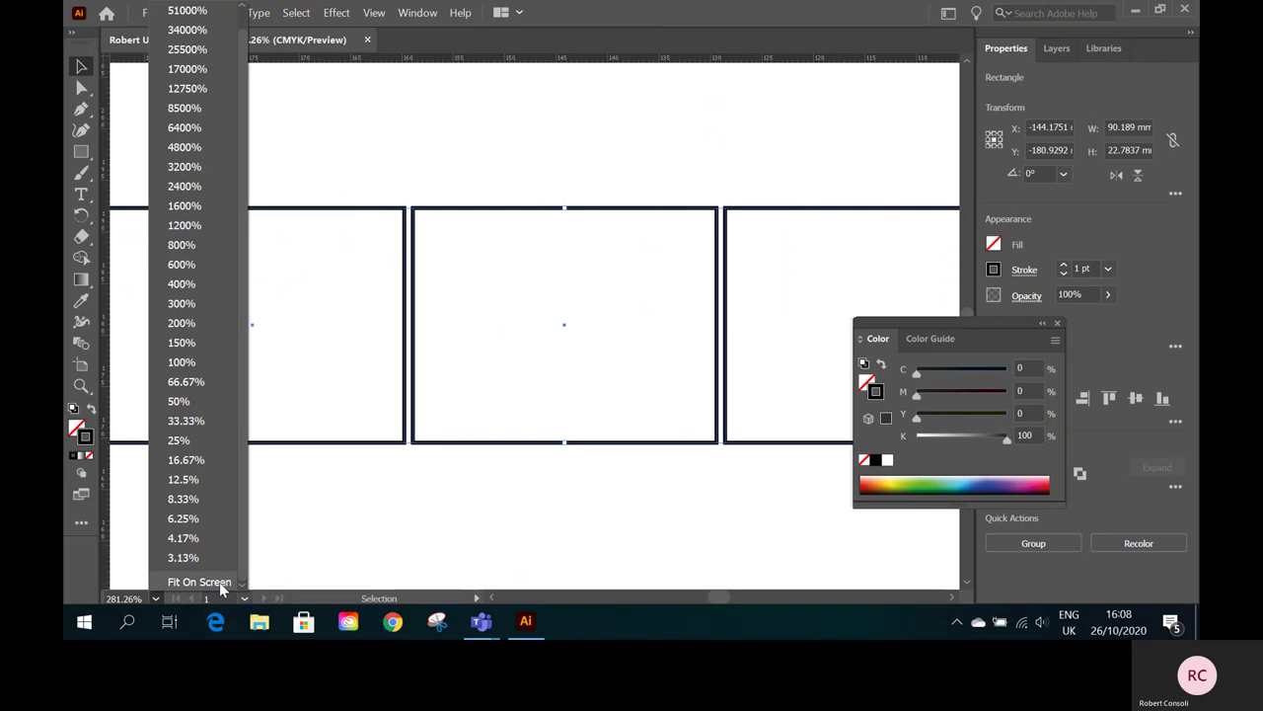
pyautogui.click(219, 582)
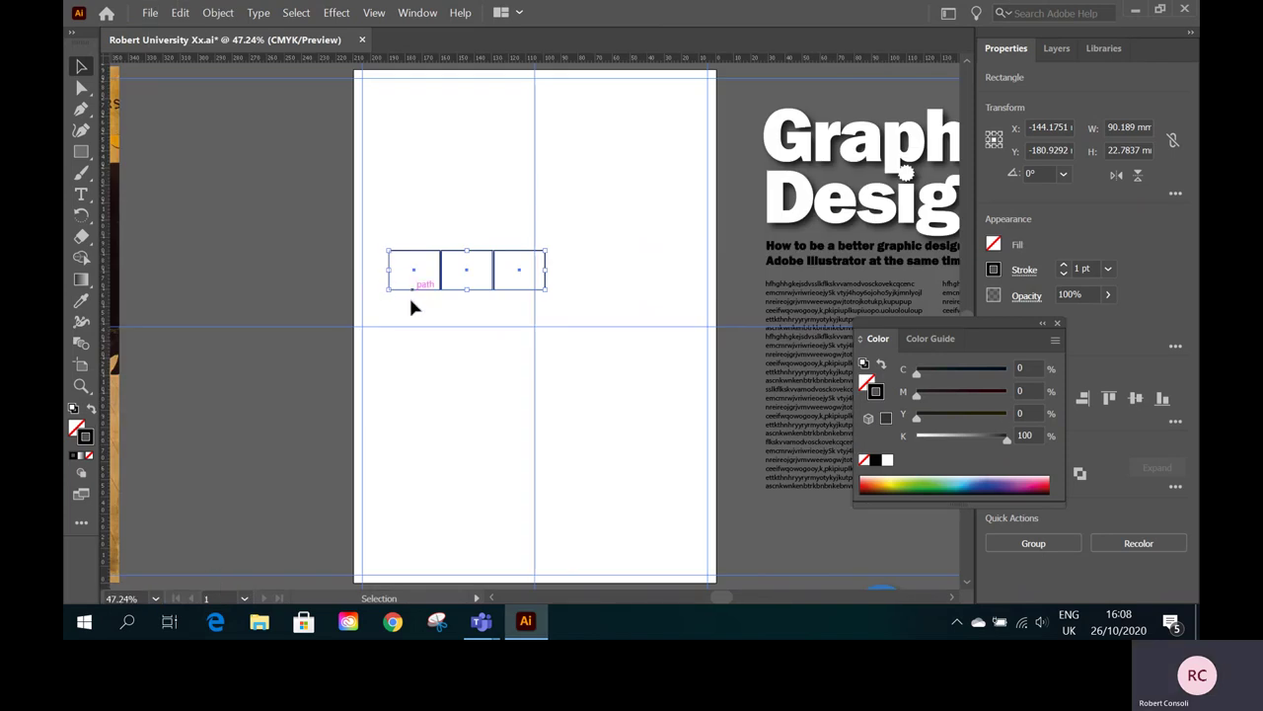
pyautogui.moveTo(412, 296); pyautogui.dragTo(385, 485)
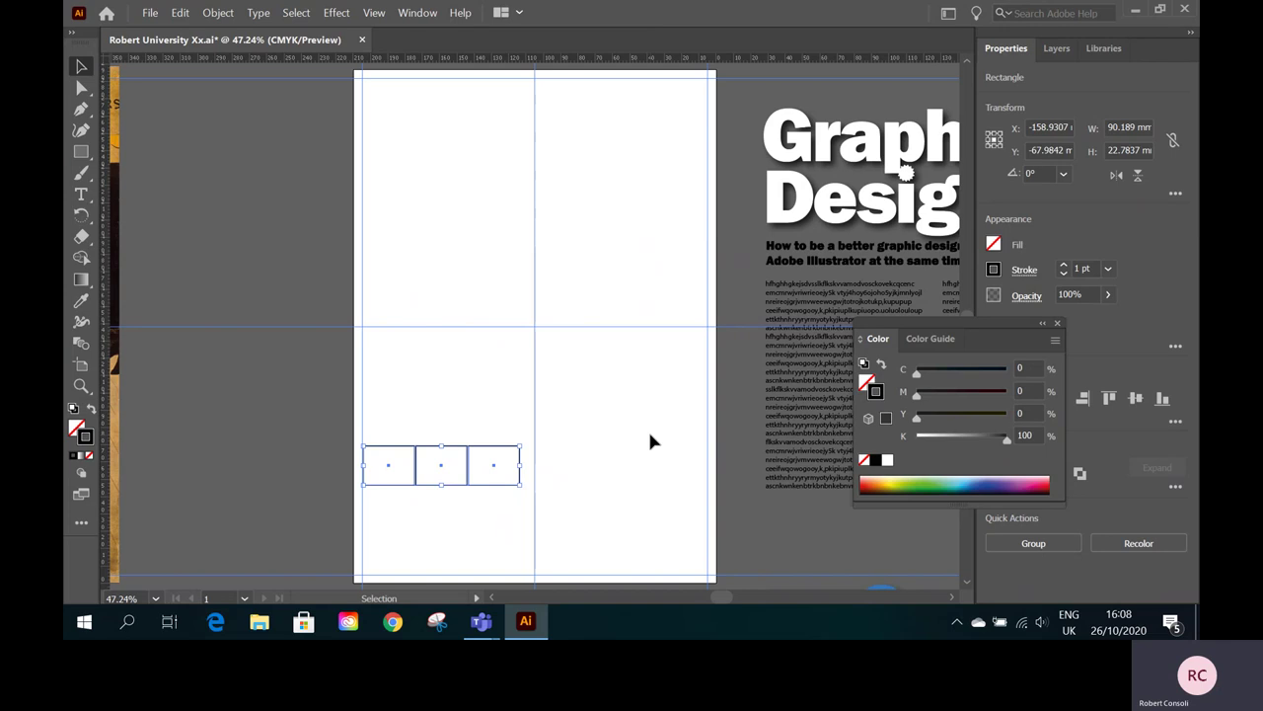
pyautogui.press('Left')
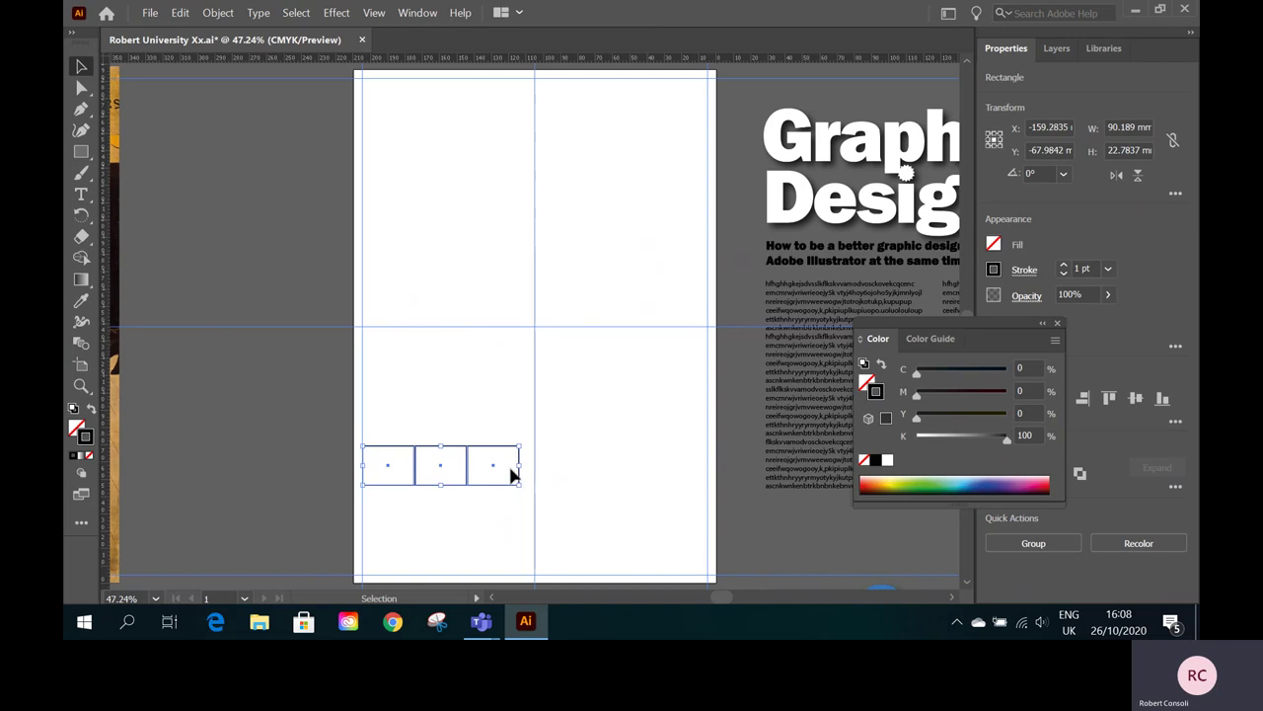
pyautogui.moveTo(520, 466); pyautogui.dragTo(708, 481)
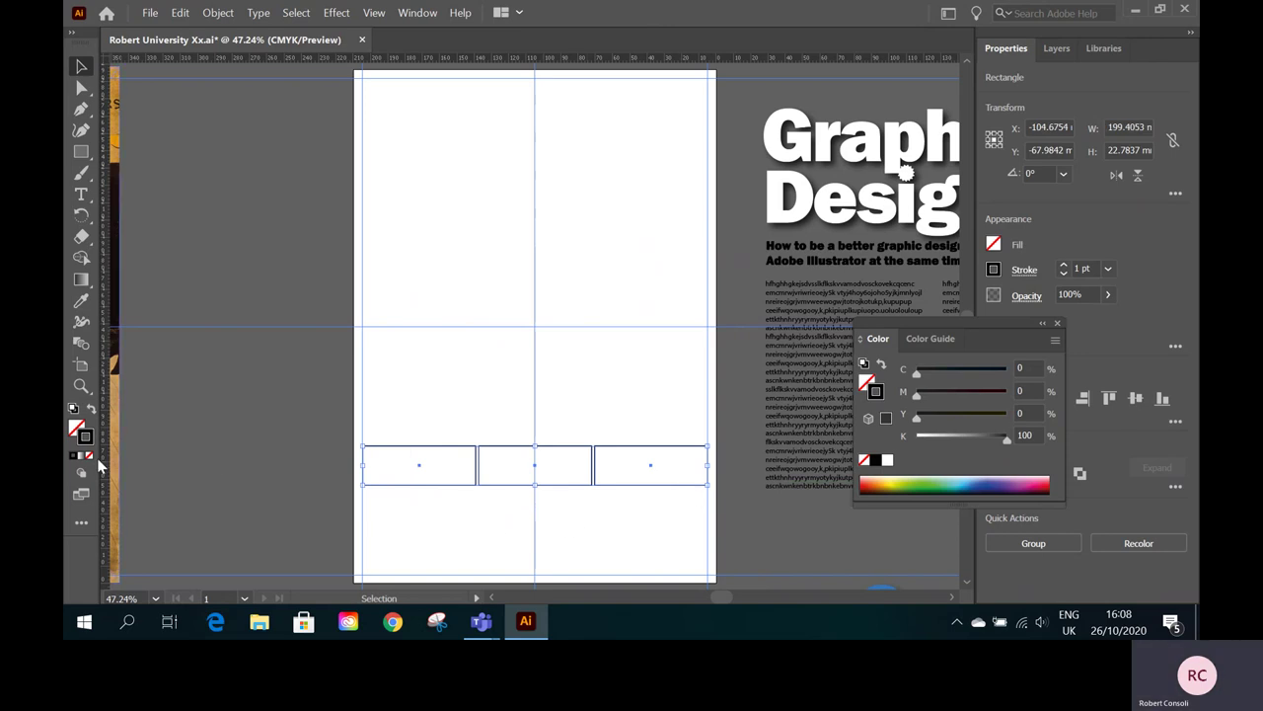
# - Place two vertical guides on the box edges where the three boxes meet
pyautogui.click(81, 385)
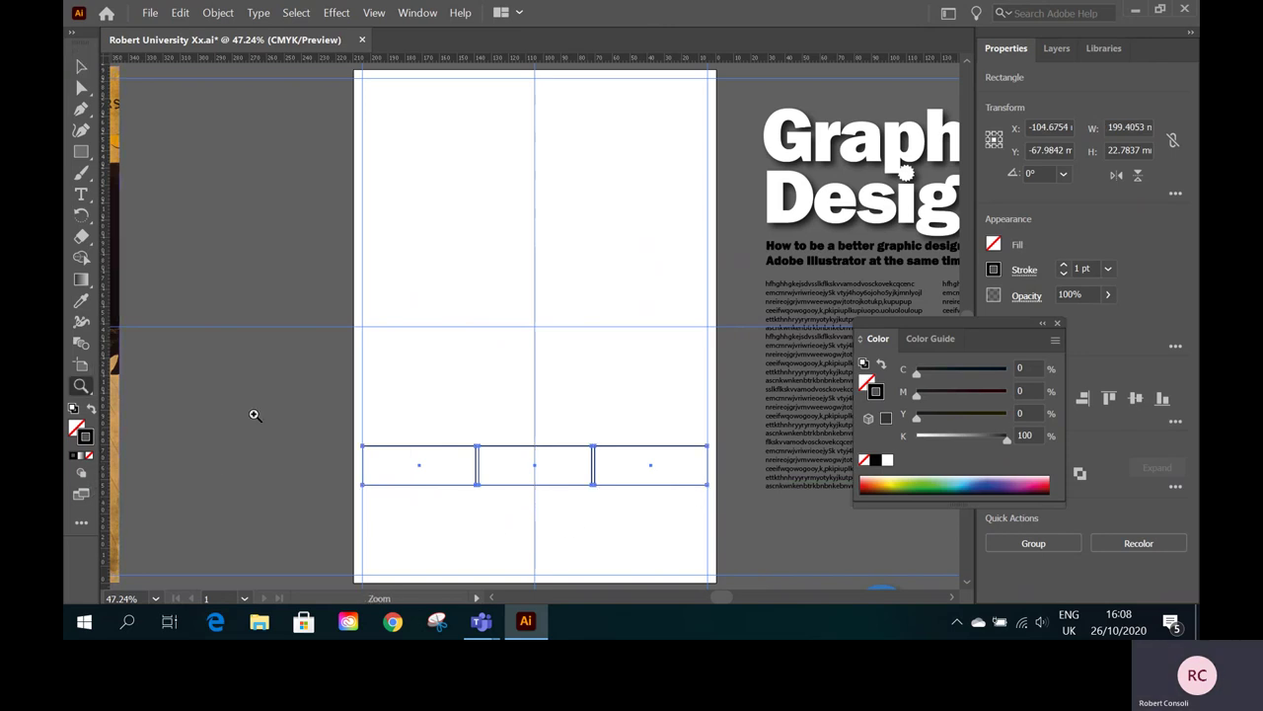
pyautogui.moveTo(479, 471); pyautogui.dragTo(809, 485)
pyautogui.moveTo(104, 299); pyautogui.dragTo(485, 338)
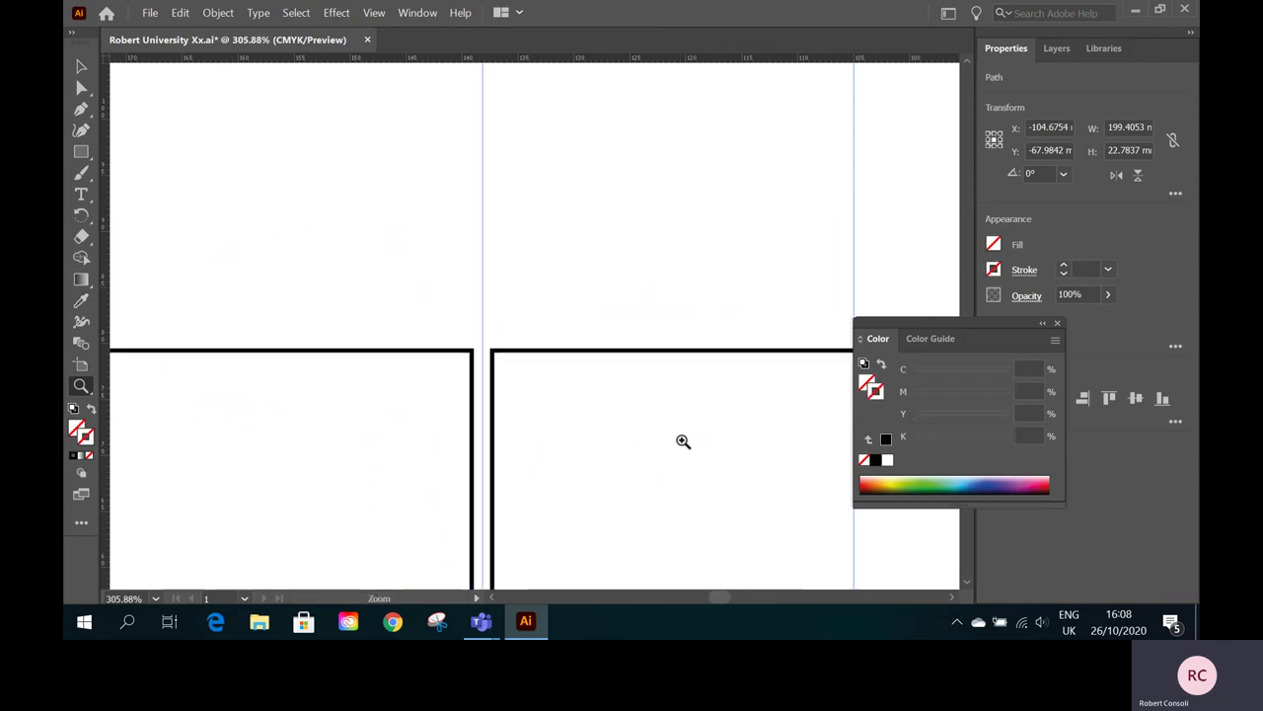
pyautogui.moveTo(953, 598); pyautogui.dragTo(952, 598)
pyautogui.moveTo(107, 366); pyautogui.dragTo(678, 414)
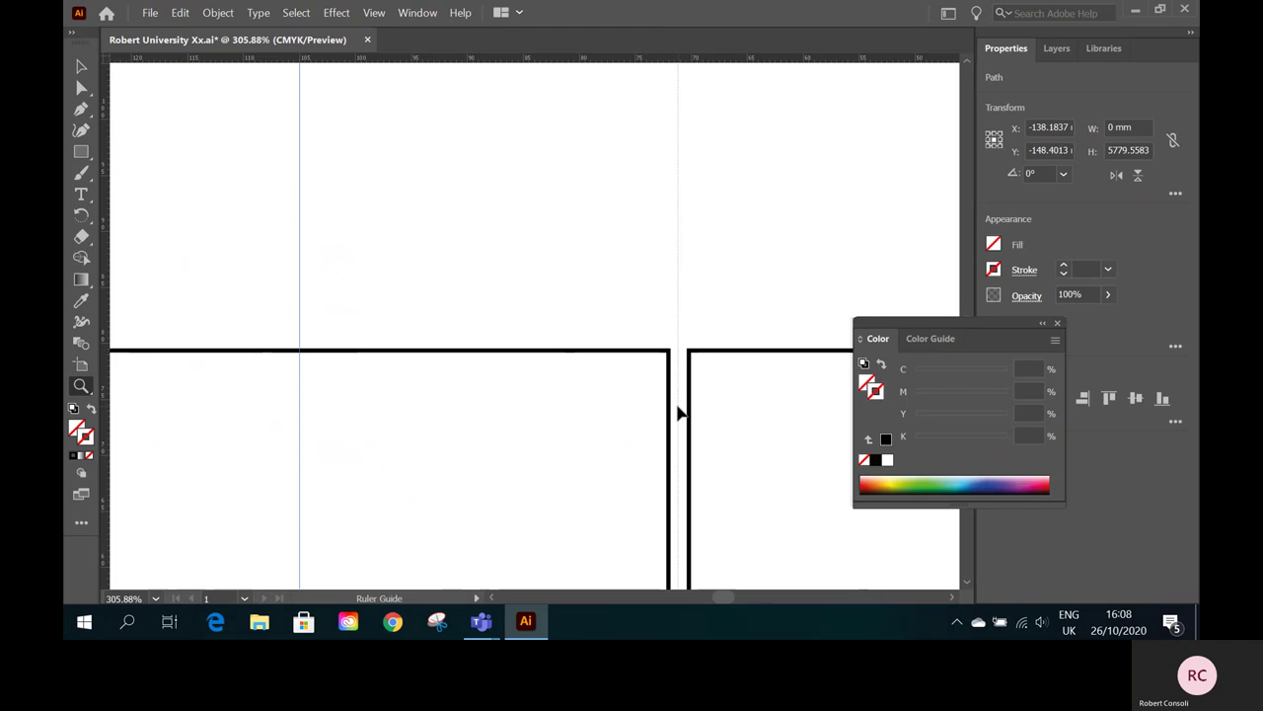
pyautogui.click(155, 598)
pyautogui.scroll(-1, 237, 523)
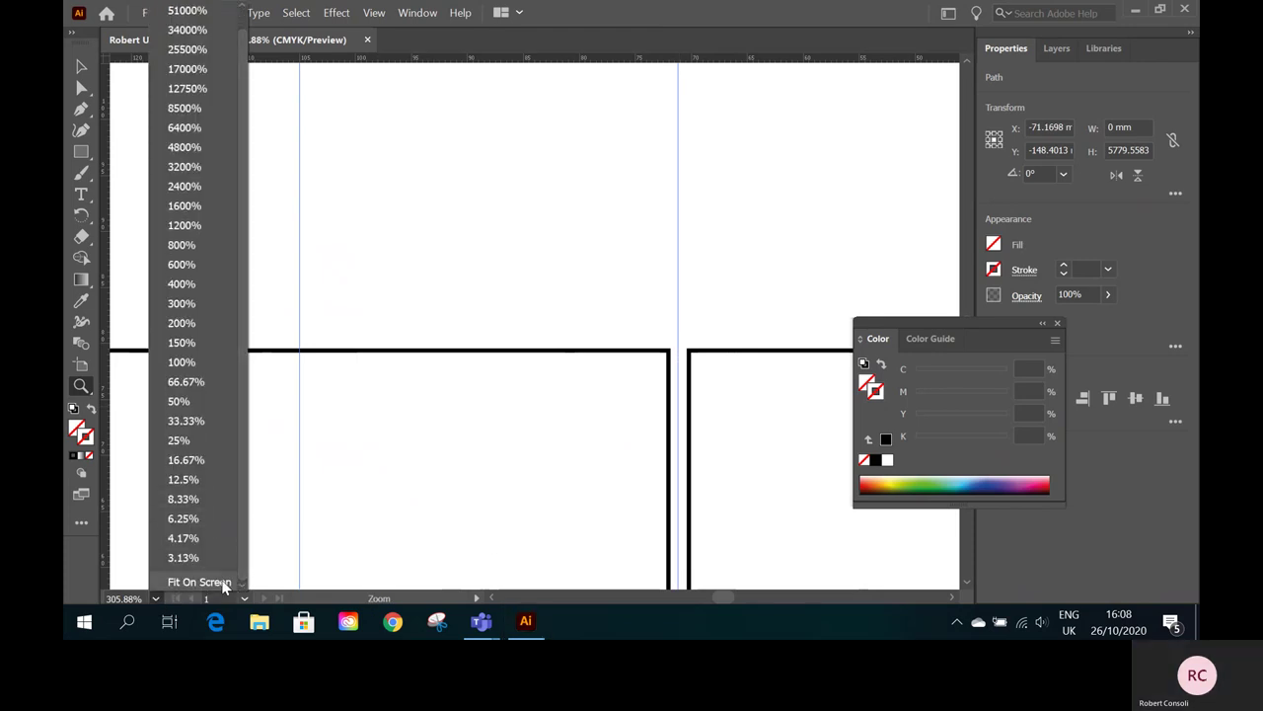
pyautogui.click(209, 579)
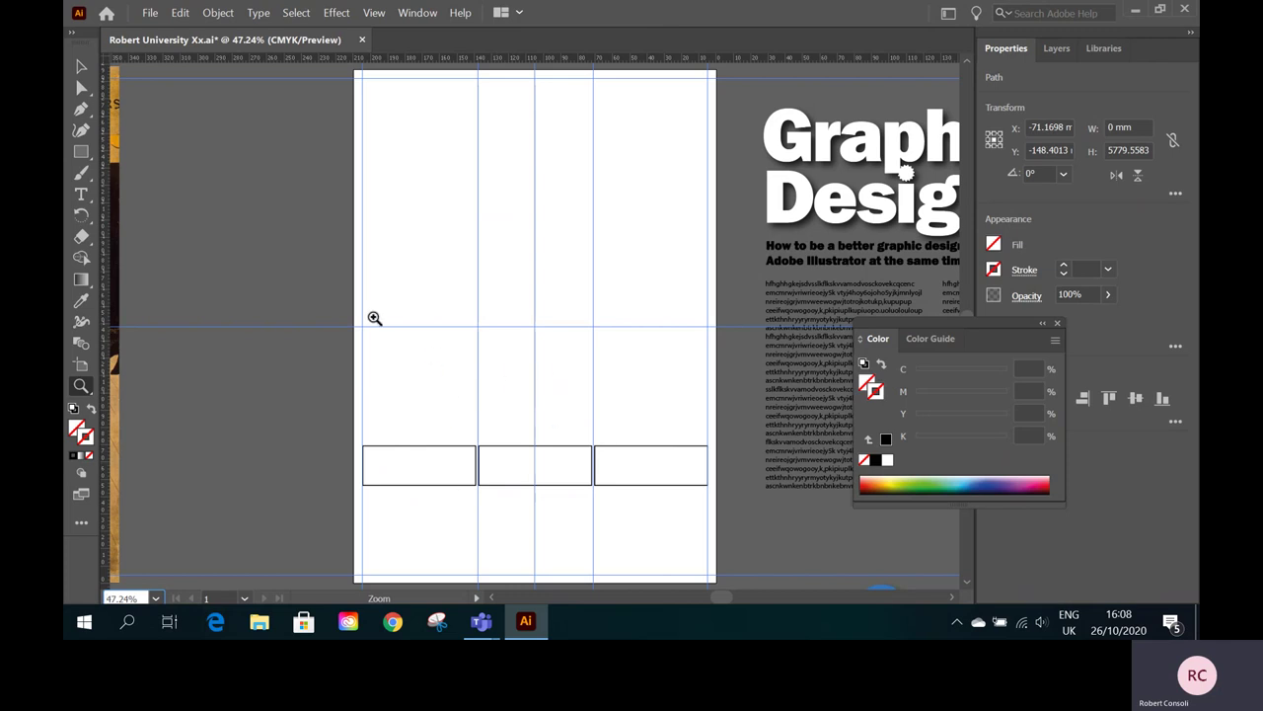
pyautogui.click(81, 67)
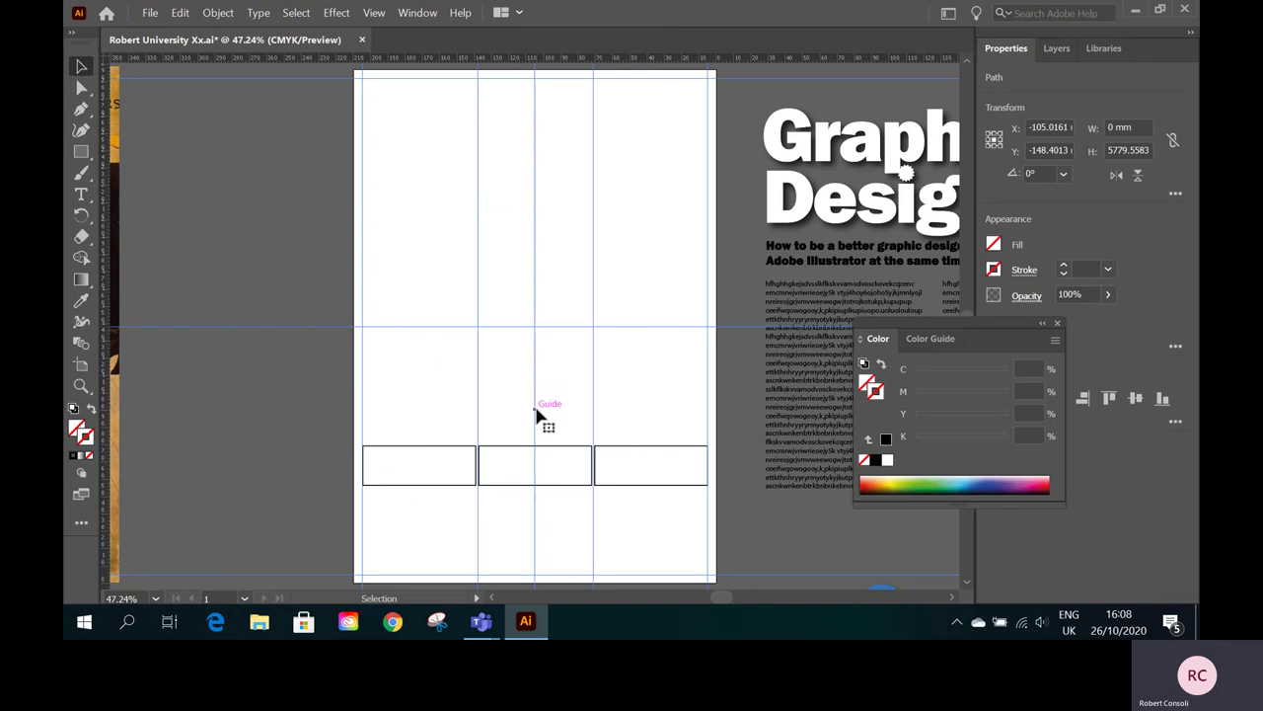
# - Delete the page-centre guide and the placeholder rectangles, keeping the column guides
pyautogui.press('Delete')
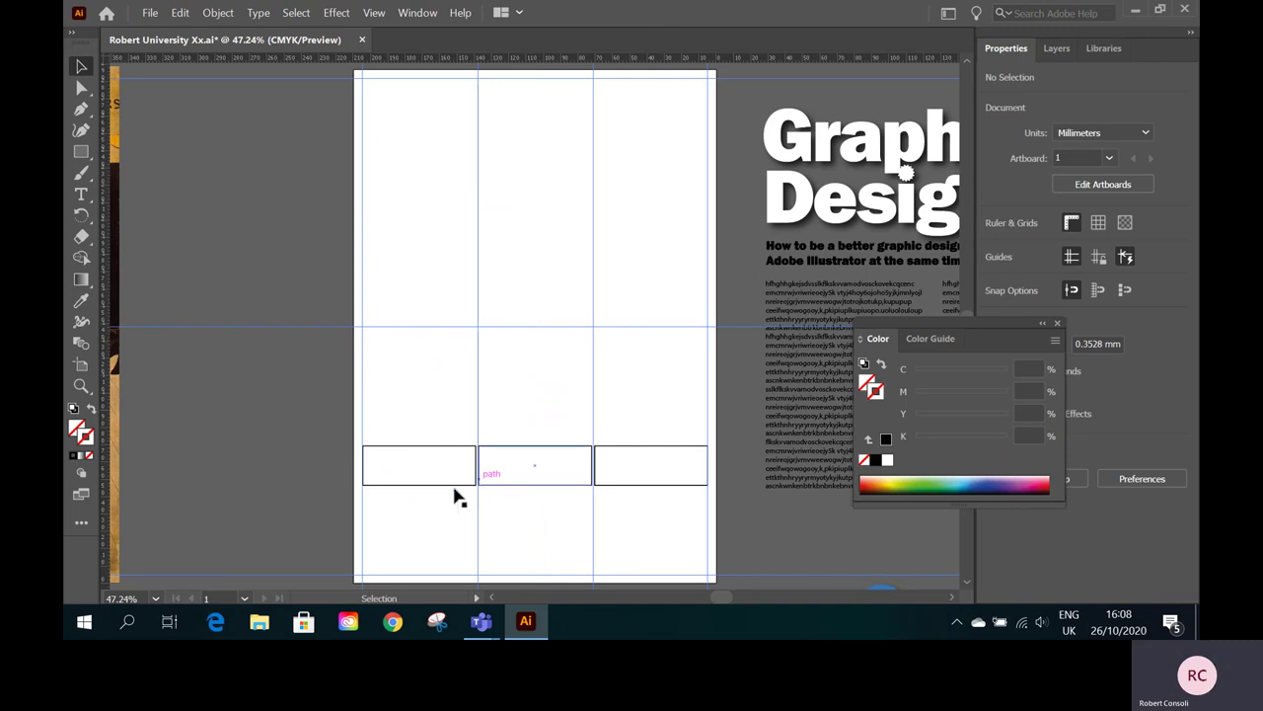
pyautogui.click(423, 449)
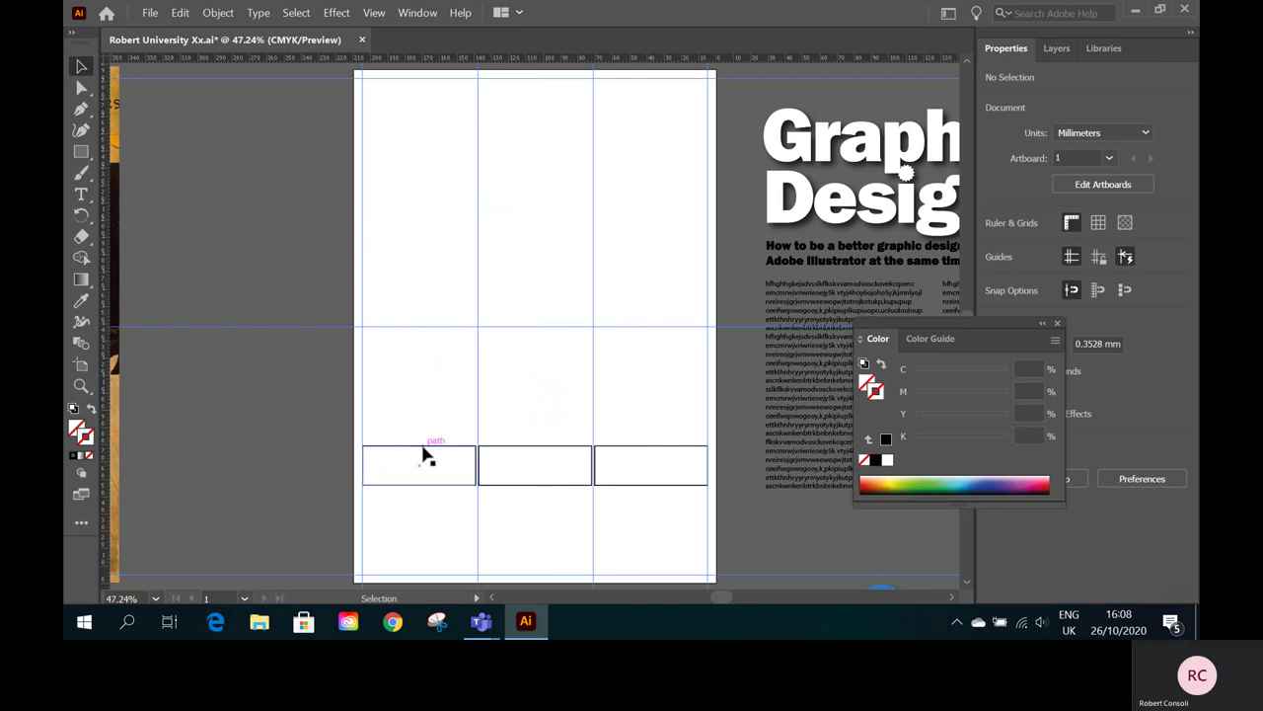
pyautogui.moveTo(422, 451); pyautogui.dragTo(523, 451)
pyautogui.press('Delete')
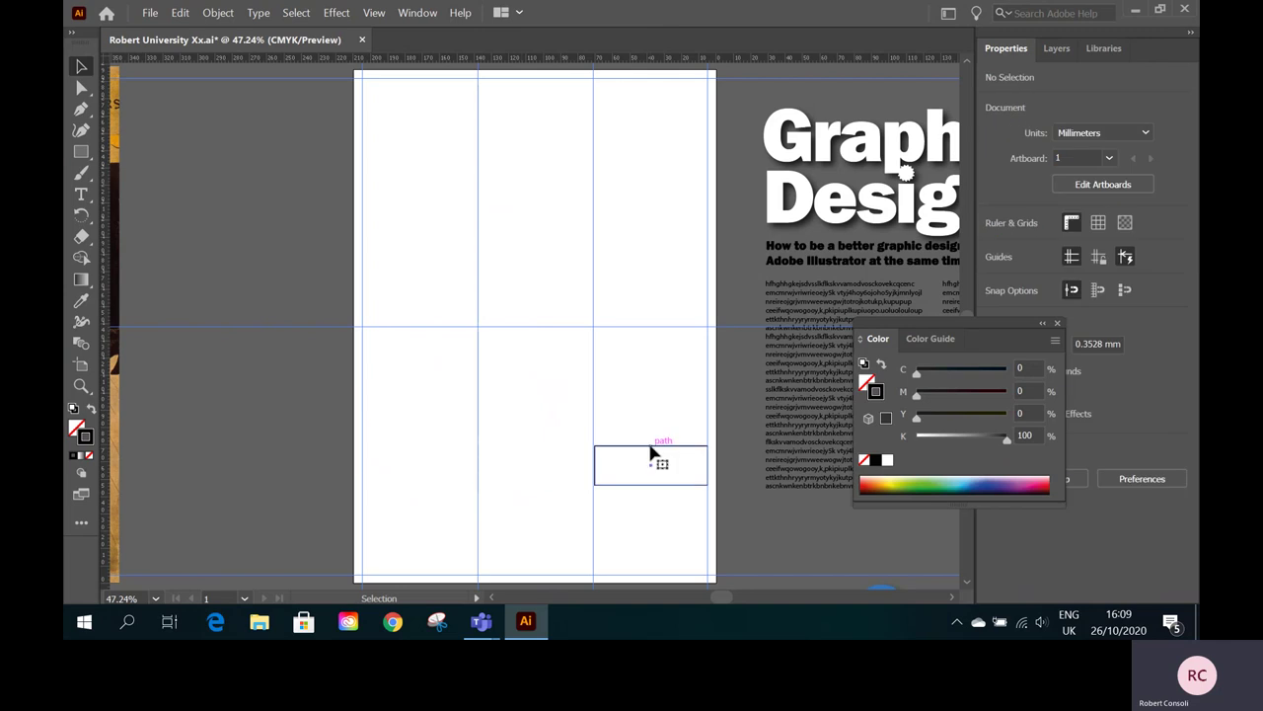
pyautogui.click(651, 447)
pyautogui.press('Delete')
pyautogui.click(81, 385)
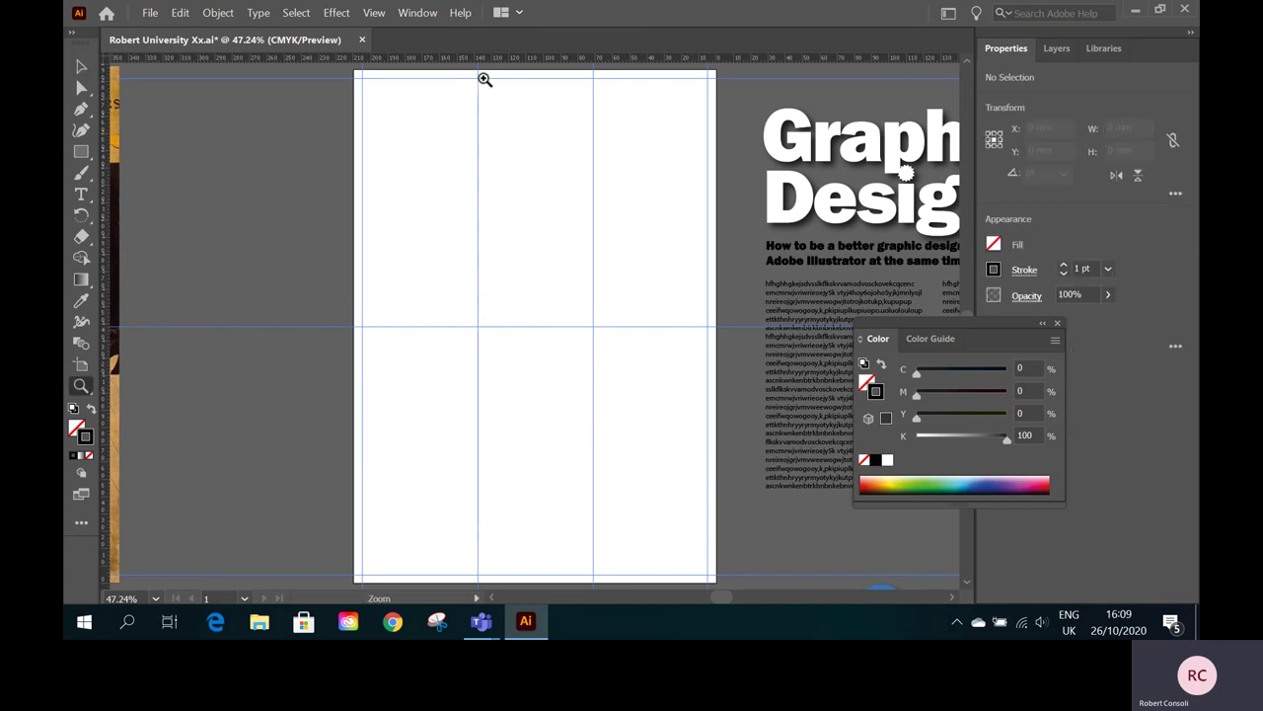
# - Set the ruler origin at the first column division and add gutter guides beside it
pyautogui.moveTo(481, 79); pyautogui.dragTo(745, 216)
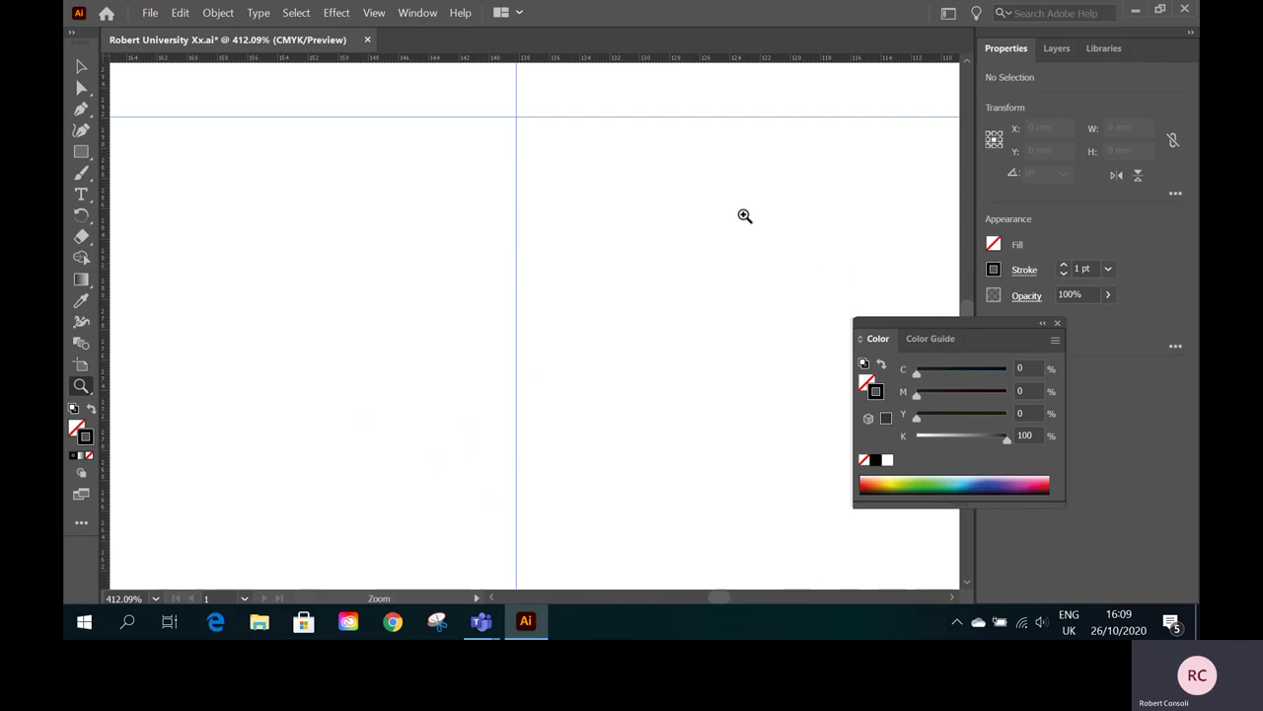
pyautogui.moveTo(516, 128); pyautogui.dragTo(581, 155)
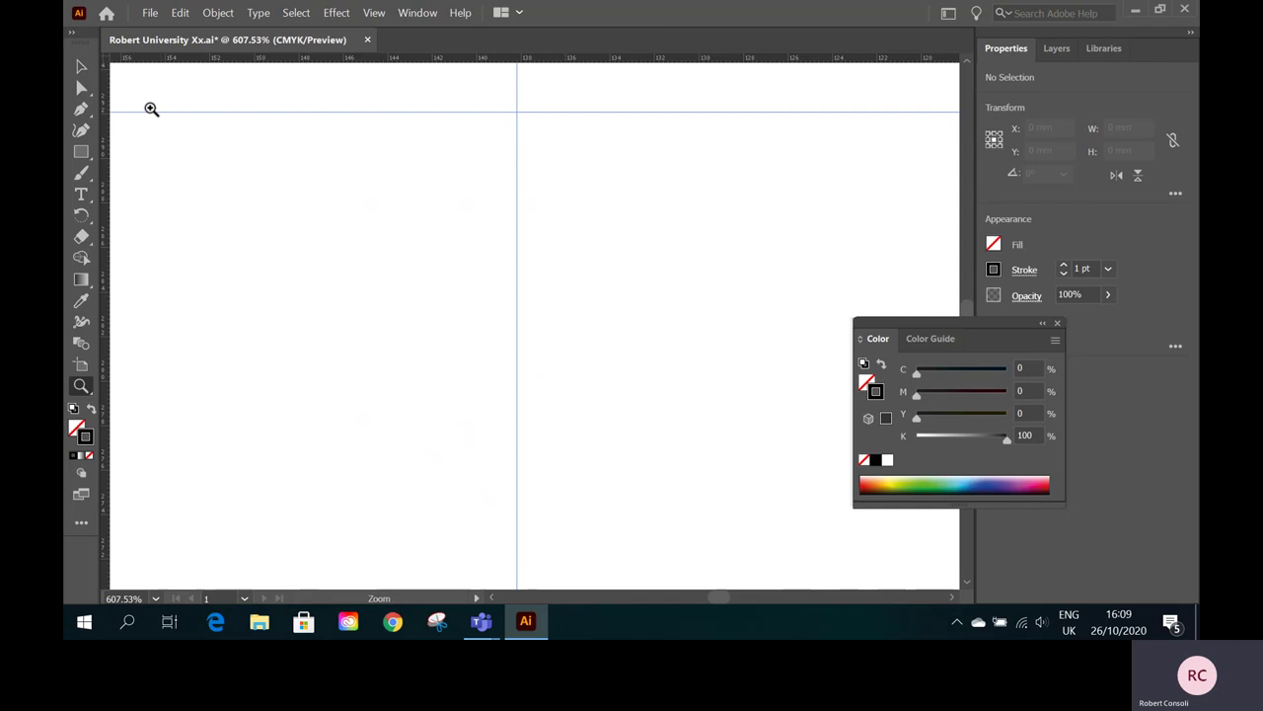
pyautogui.moveTo(106, 61); pyautogui.dragTo(518, 112)
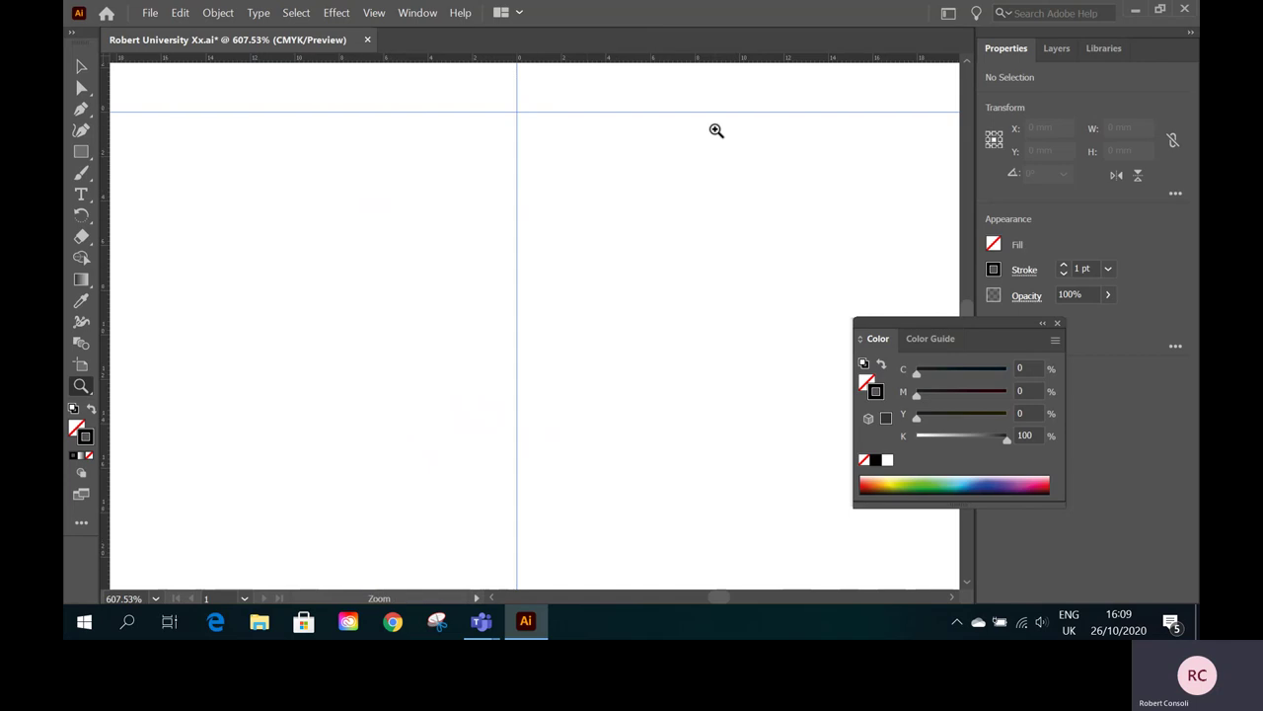
pyautogui.moveTo(106, 118); pyautogui.dragTo(284, 114)
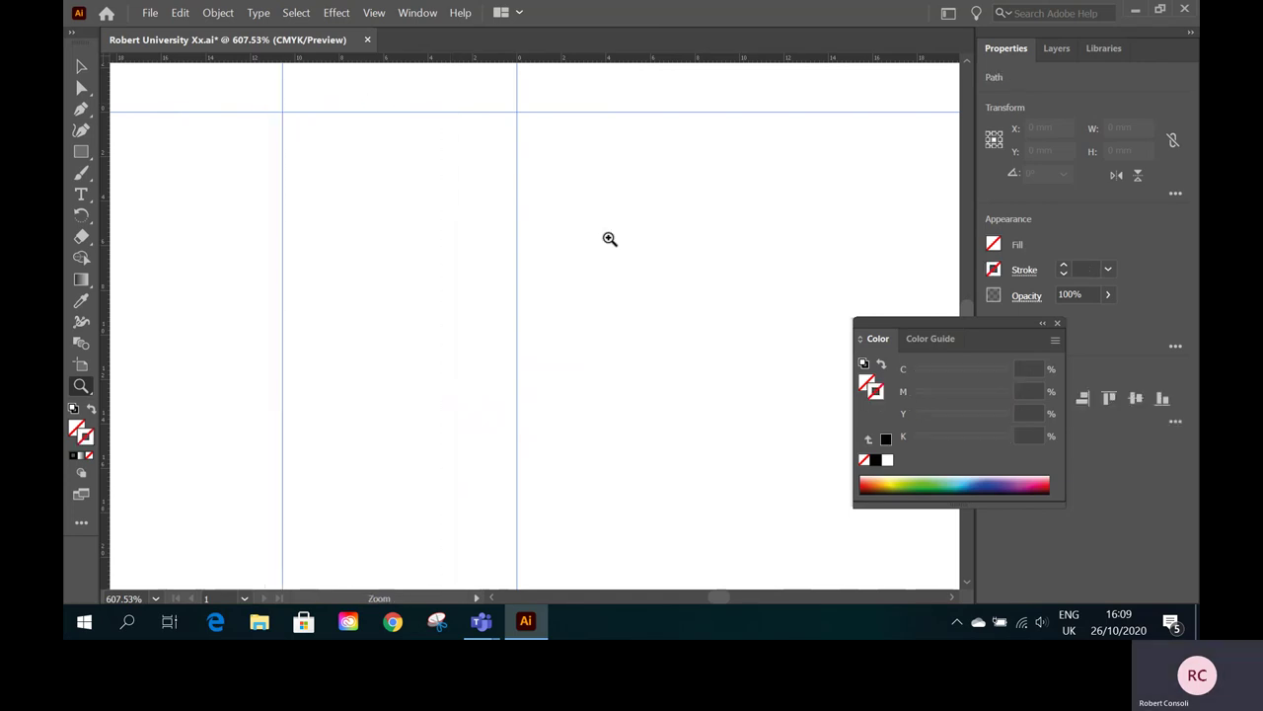
pyautogui.hotkey('ctrl', 'z')
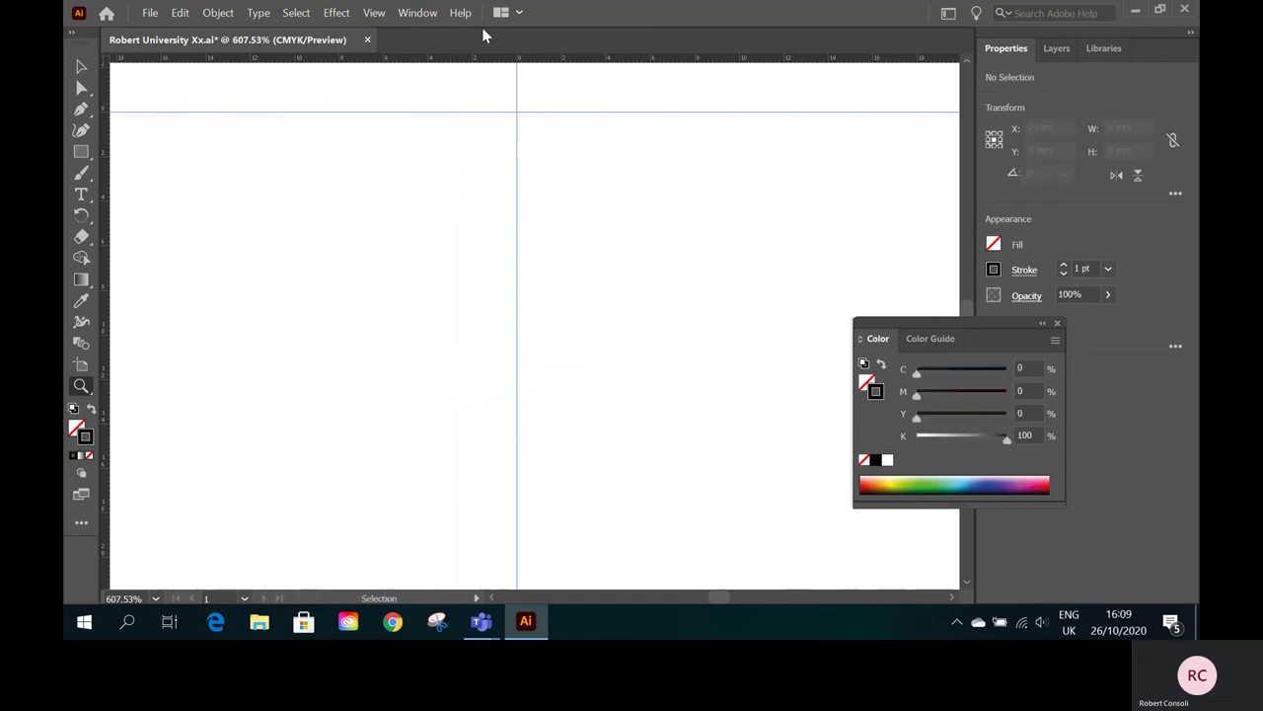
pyautogui.hotkey('ctrl', ';')
pyautogui.moveTo(688, 163); pyautogui.dragTo(727, 178)
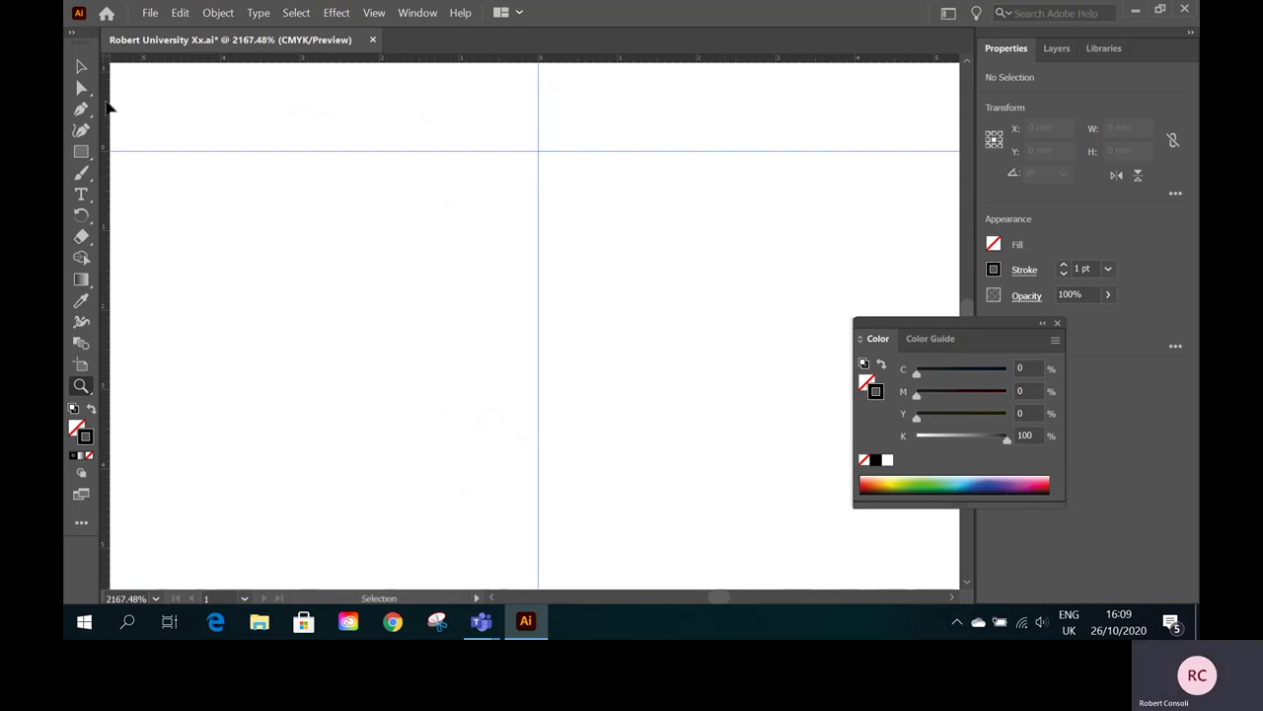
pyautogui.moveTo(174, 109); pyautogui.dragTo(339, 115)
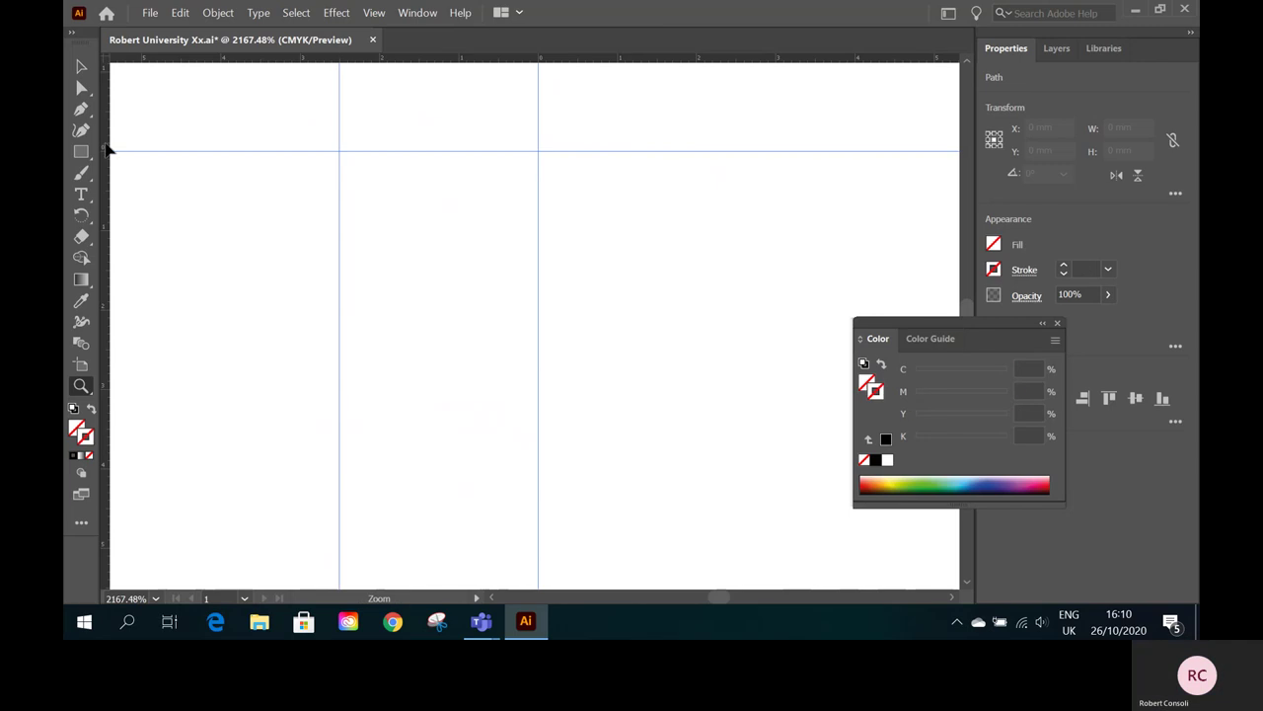
pyautogui.moveTo(106, 131); pyautogui.dragTo(735, 129)
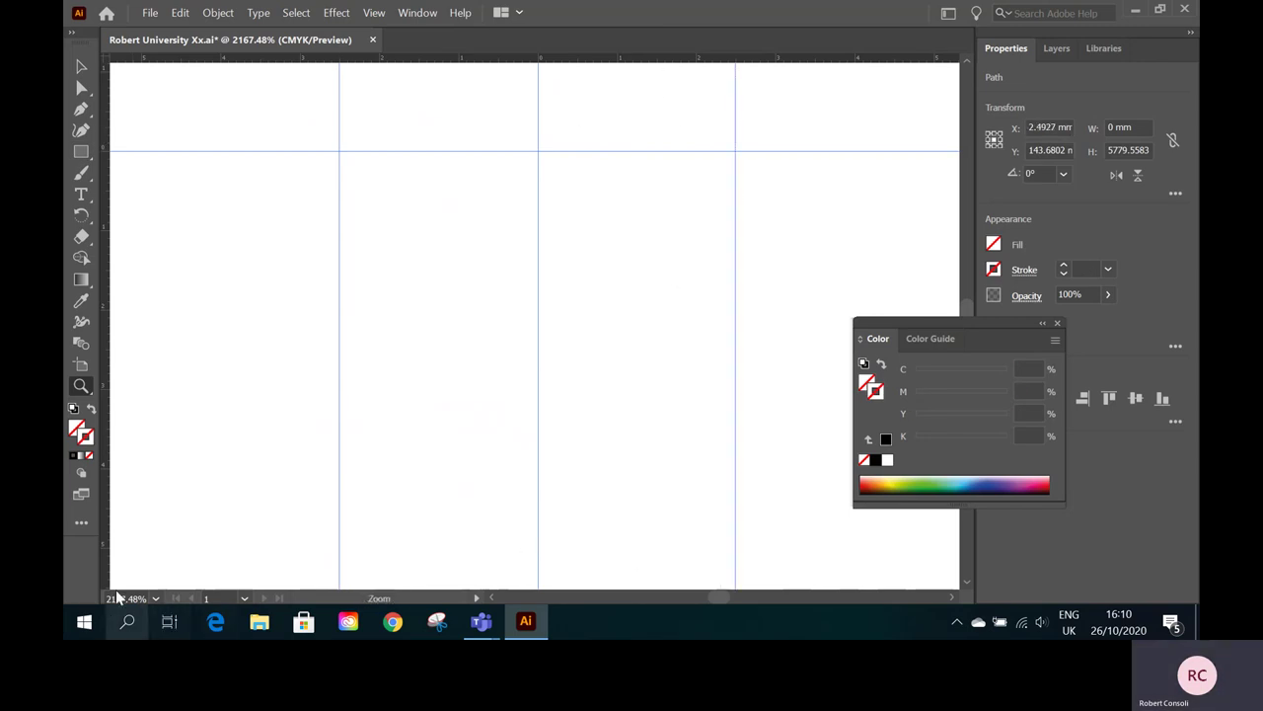
pyautogui.click(155, 599)
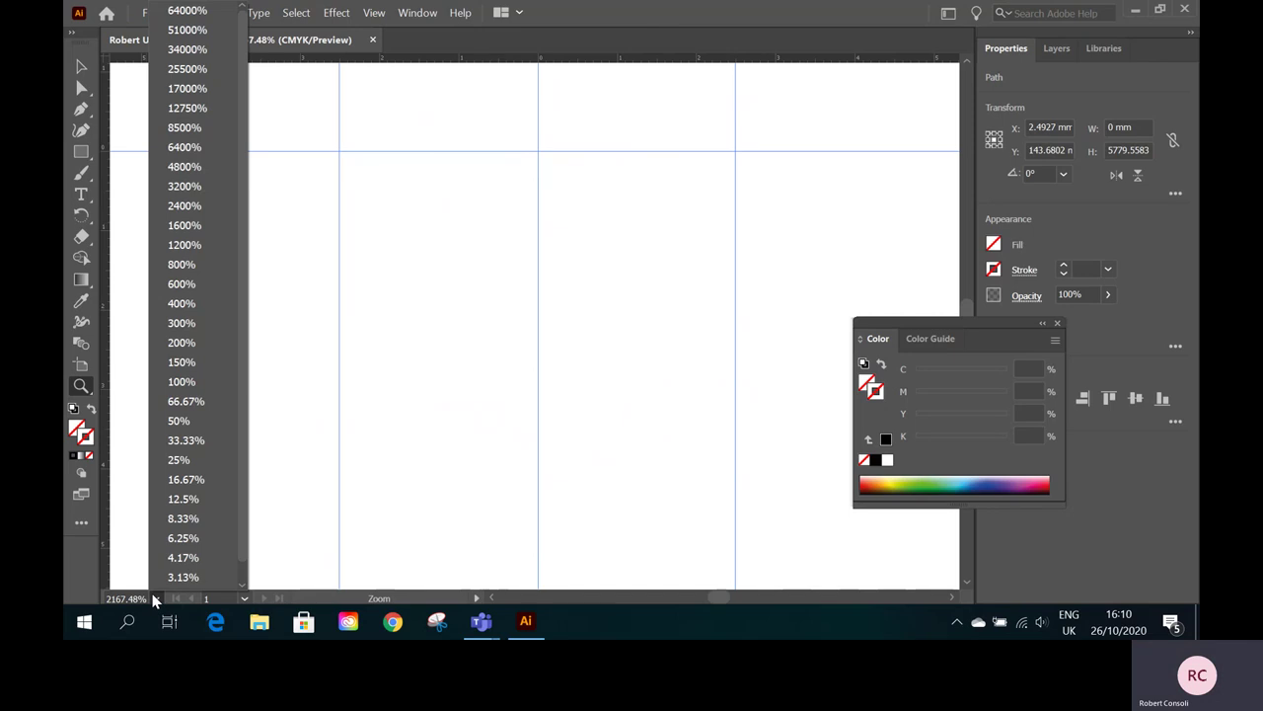
pyautogui.scroll(-1, 246, 552)
pyautogui.click(215, 578)
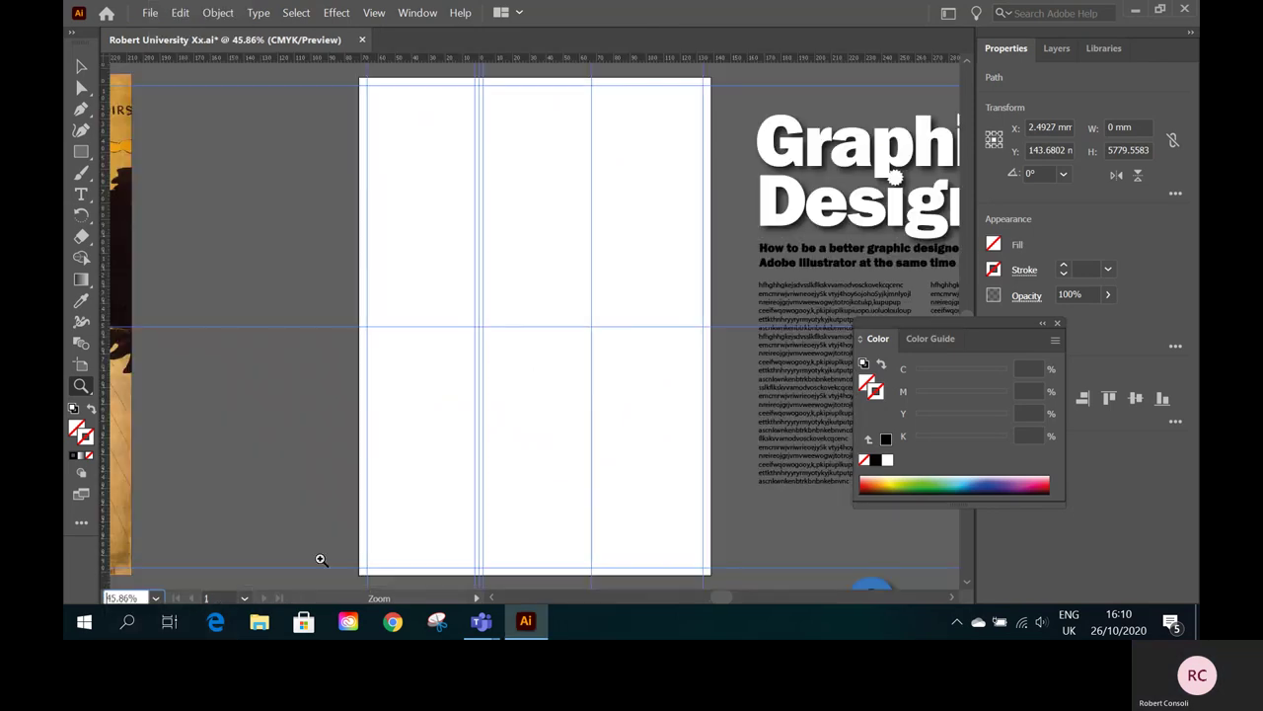
# - Add a gutter guide on each side of the second column division
pyautogui.moveTo(598, 90); pyautogui.dragTo(928, 345)
pyautogui.moveTo(577, 131); pyautogui.dragTo(779, 216)
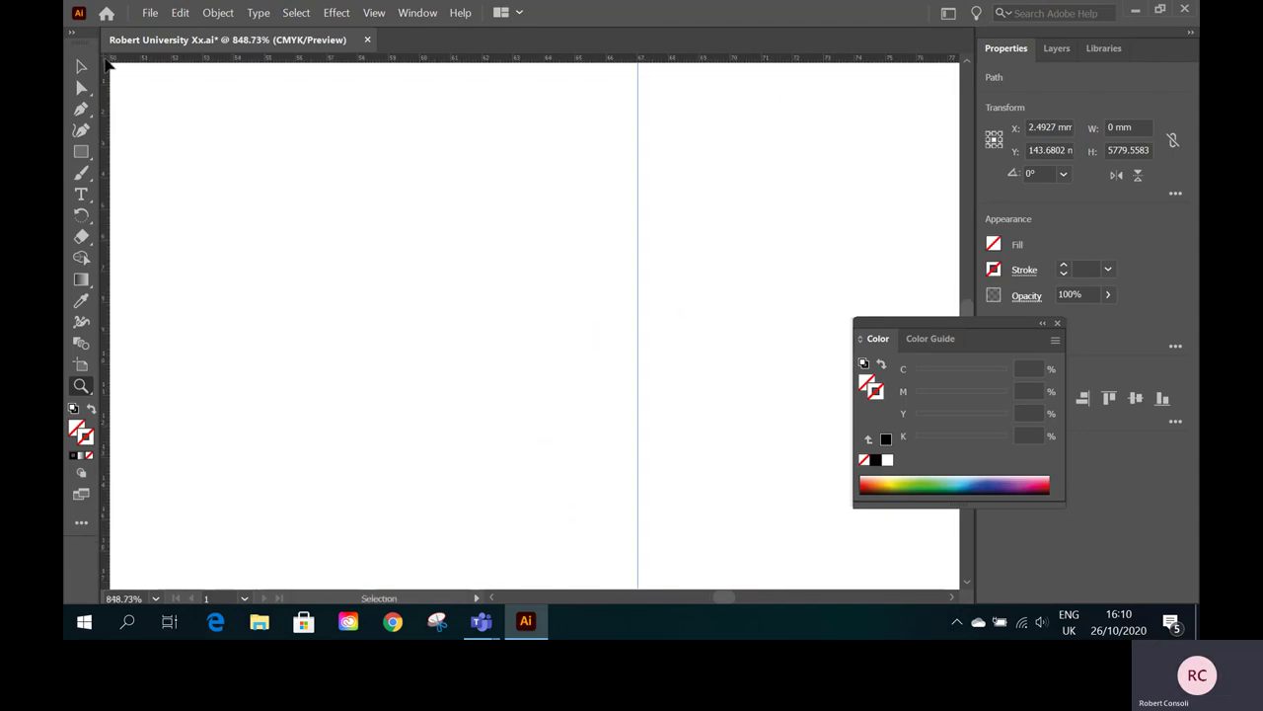
pyautogui.moveTo(107, 61); pyautogui.dragTo(638, 106)
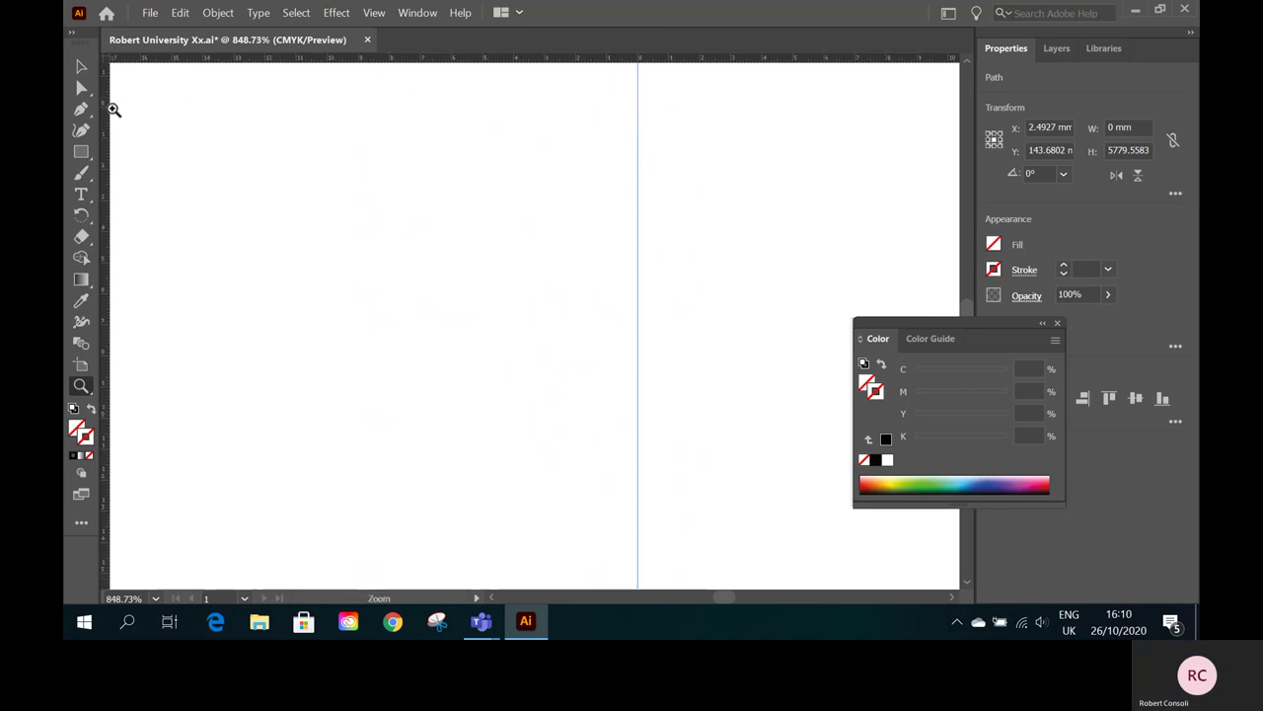
pyautogui.moveTo(634, 116); pyautogui.dragTo(560, 115)
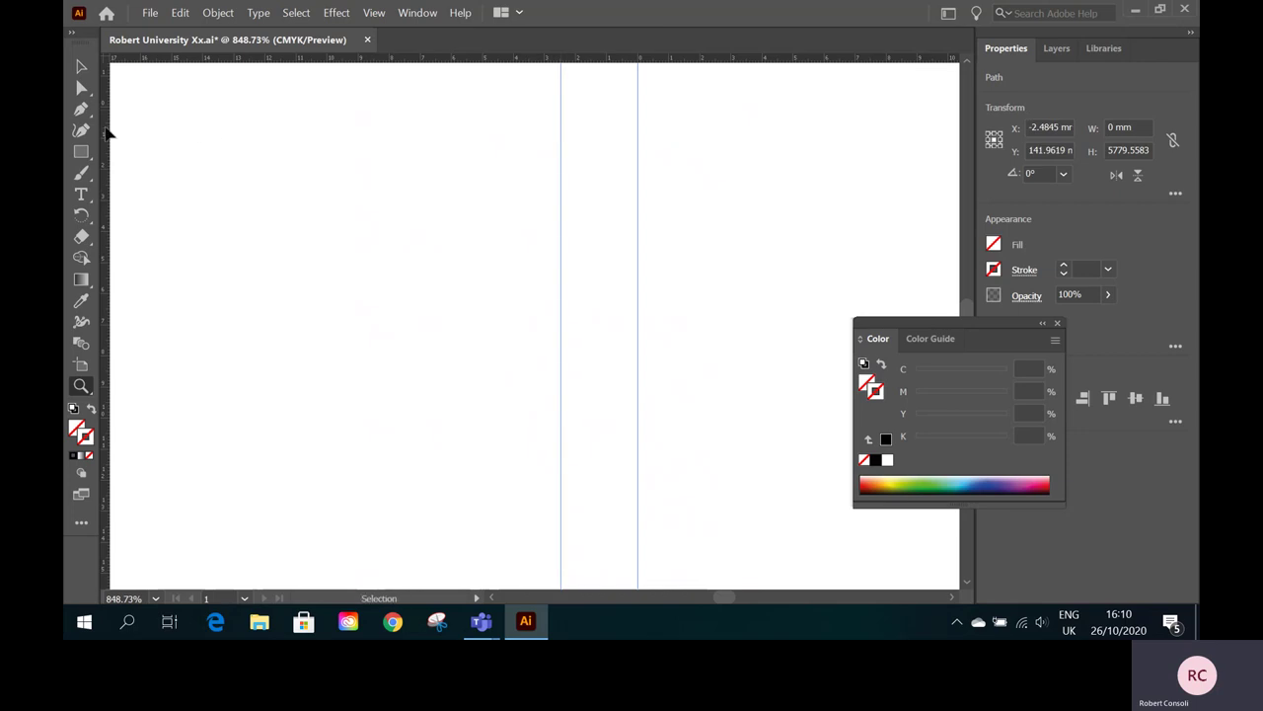
pyautogui.moveTo(106, 130); pyautogui.dragTo(718, 131)
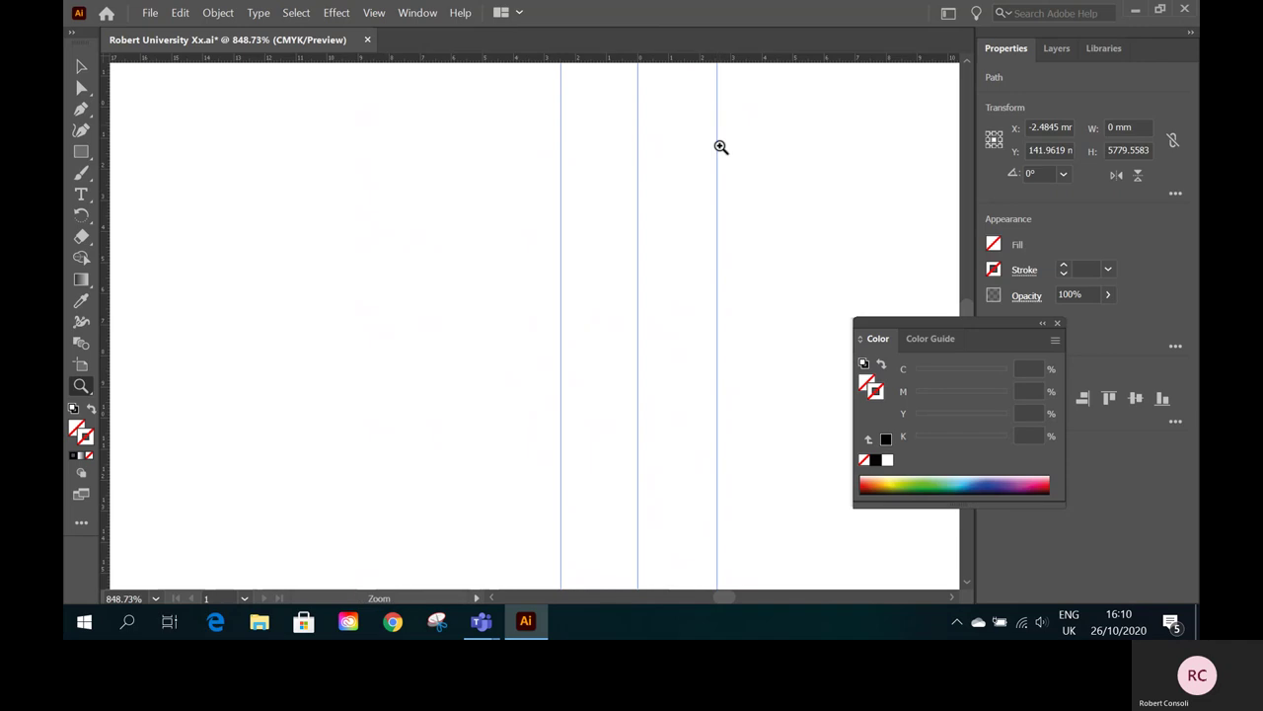
pyautogui.click(155, 598)
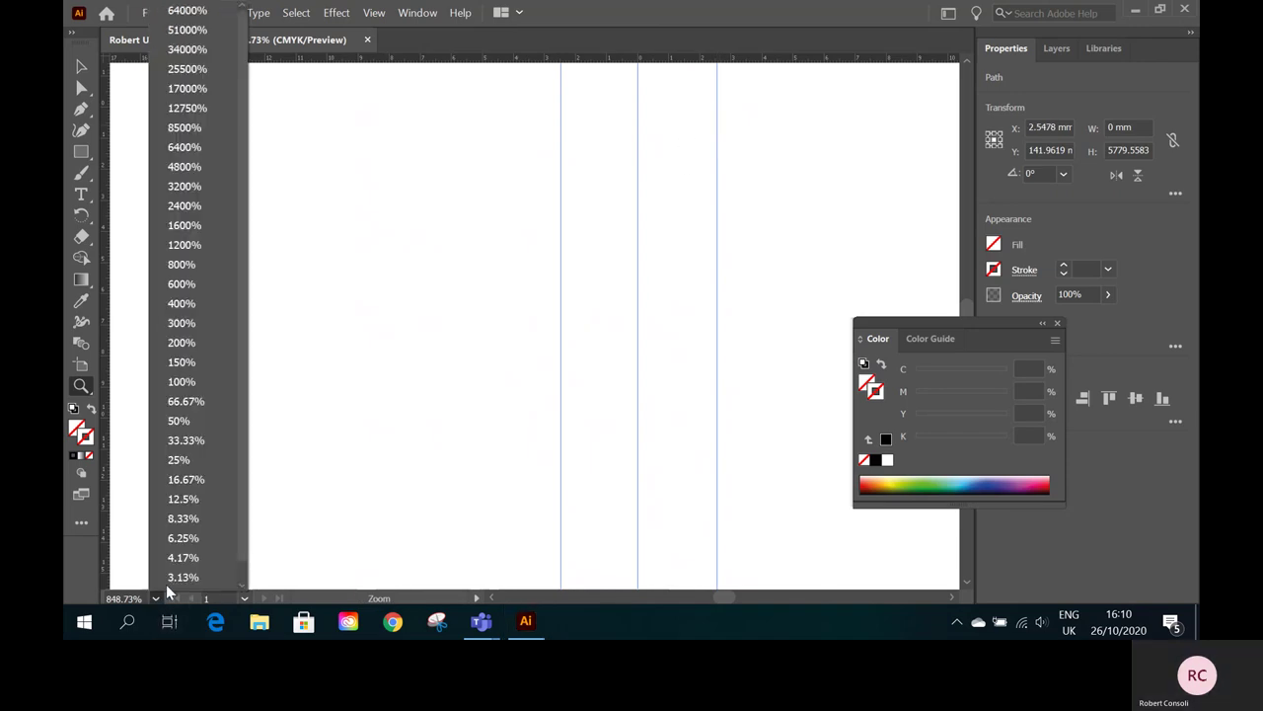
pyautogui.scroll(-1, 240, 538)
# - Select the Graphic Design heading group and zoom out to 25% to see both pages
pyautogui.click(222, 580)
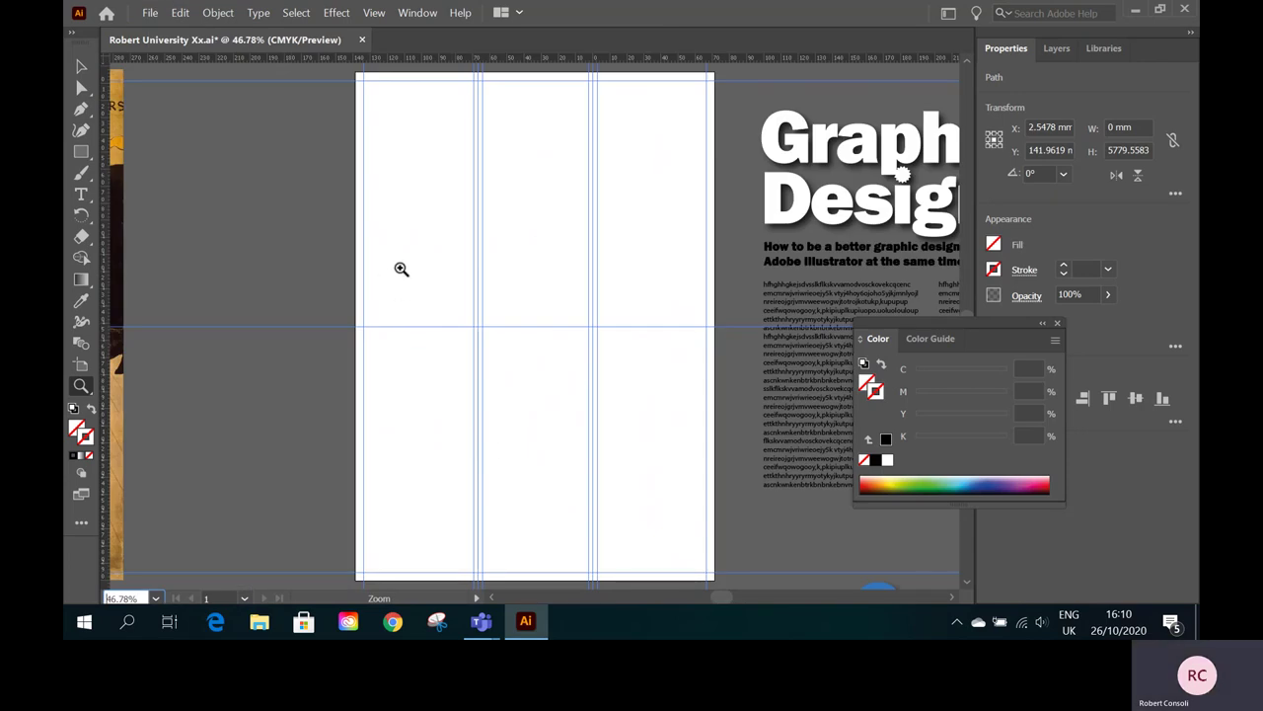
pyautogui.click(82, 67)
pyautogui.click(844, 219)
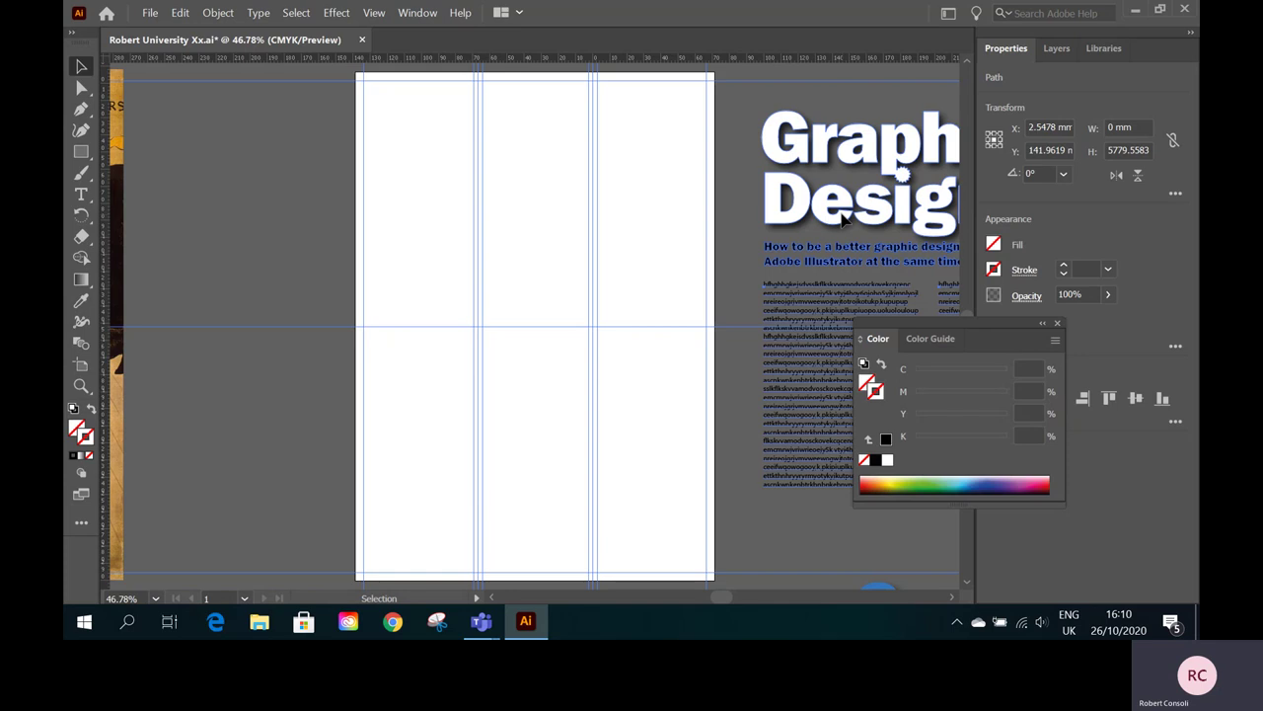
pyautogui.rightClick(847, 216)
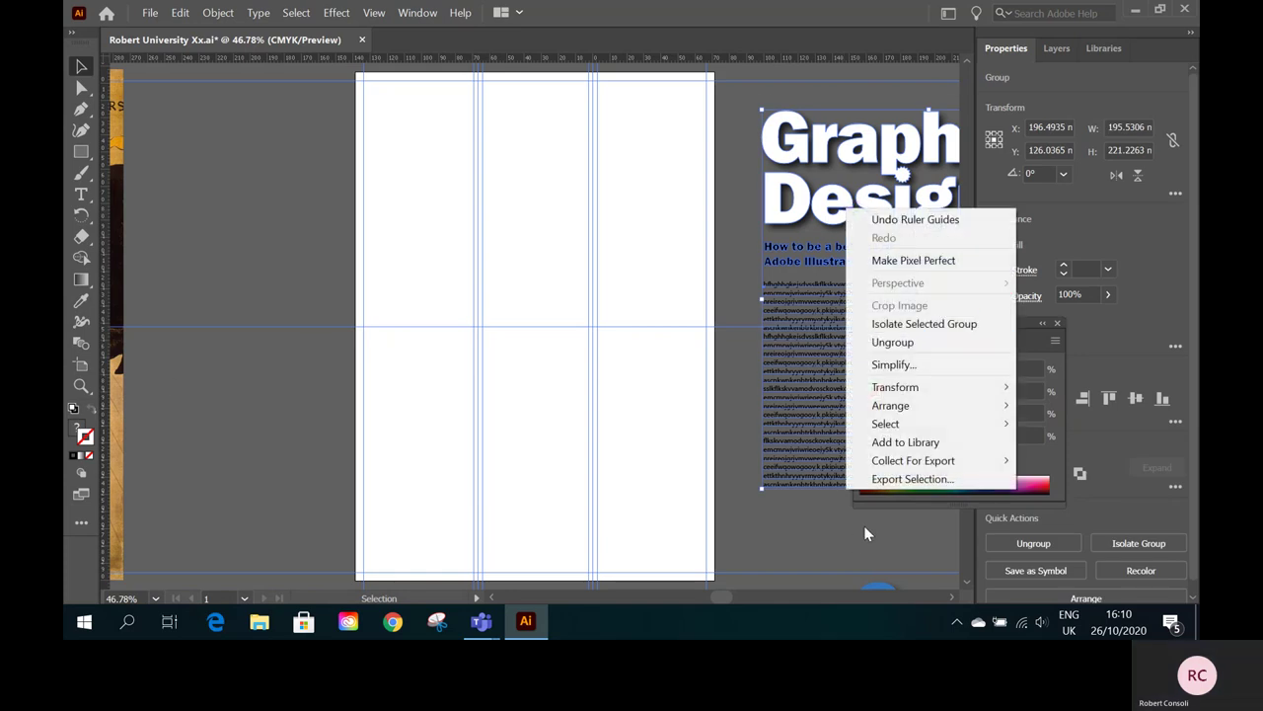
pyautogui.click(888, 547)
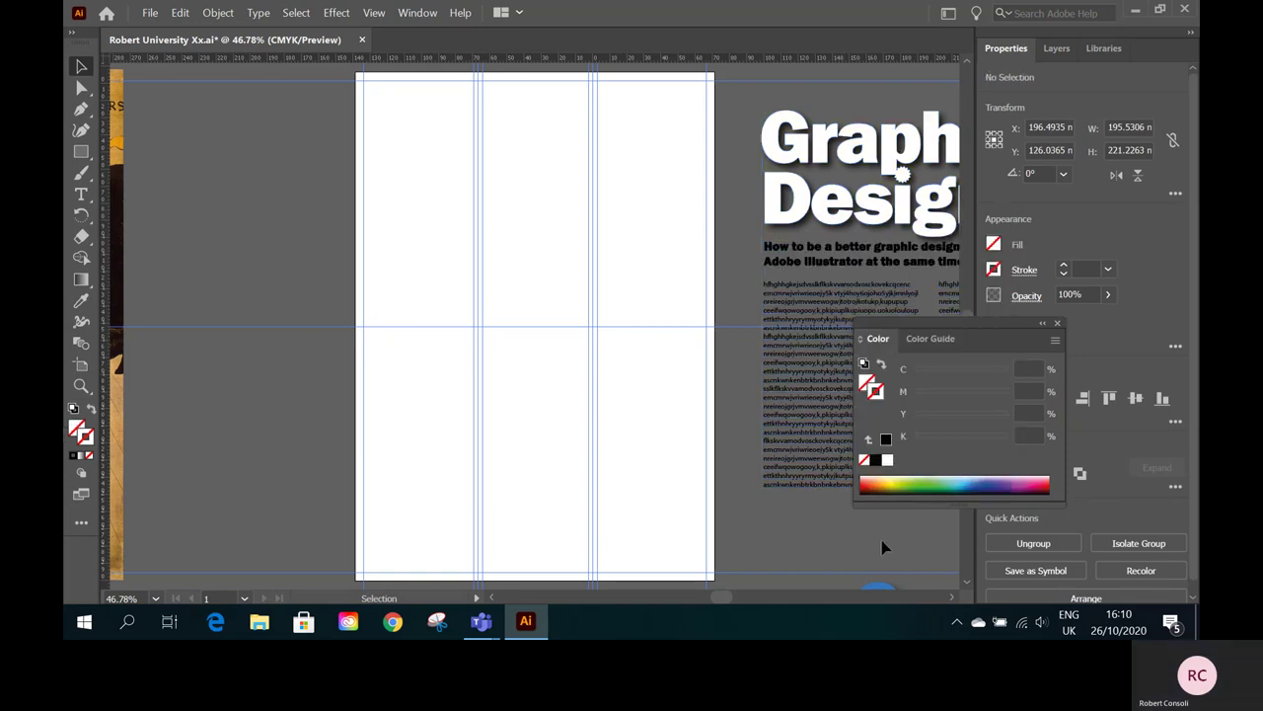
pyautogui.click(156, 598)
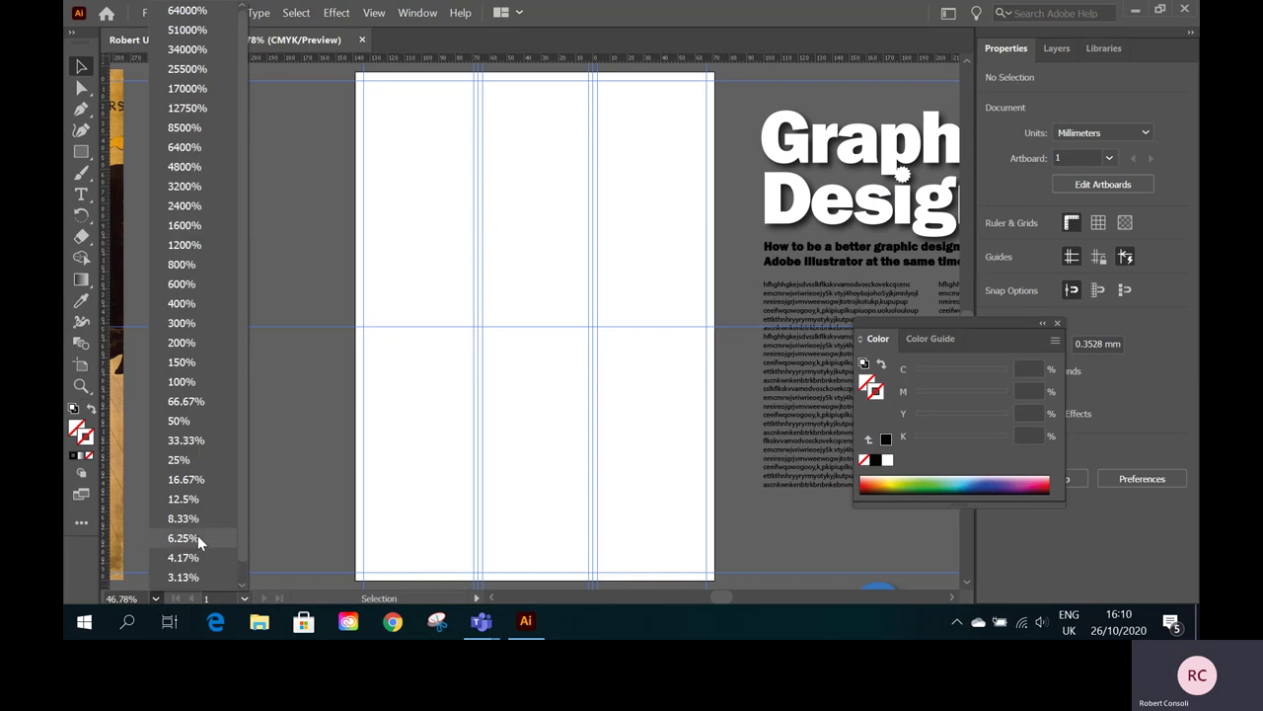
pyautogui.click(182, 460)
# - Move the body text frames and the Graphic Design heading onto the second page
pyautogui.moveTo(467, 134); pyautogui.dragTo(465, 398)
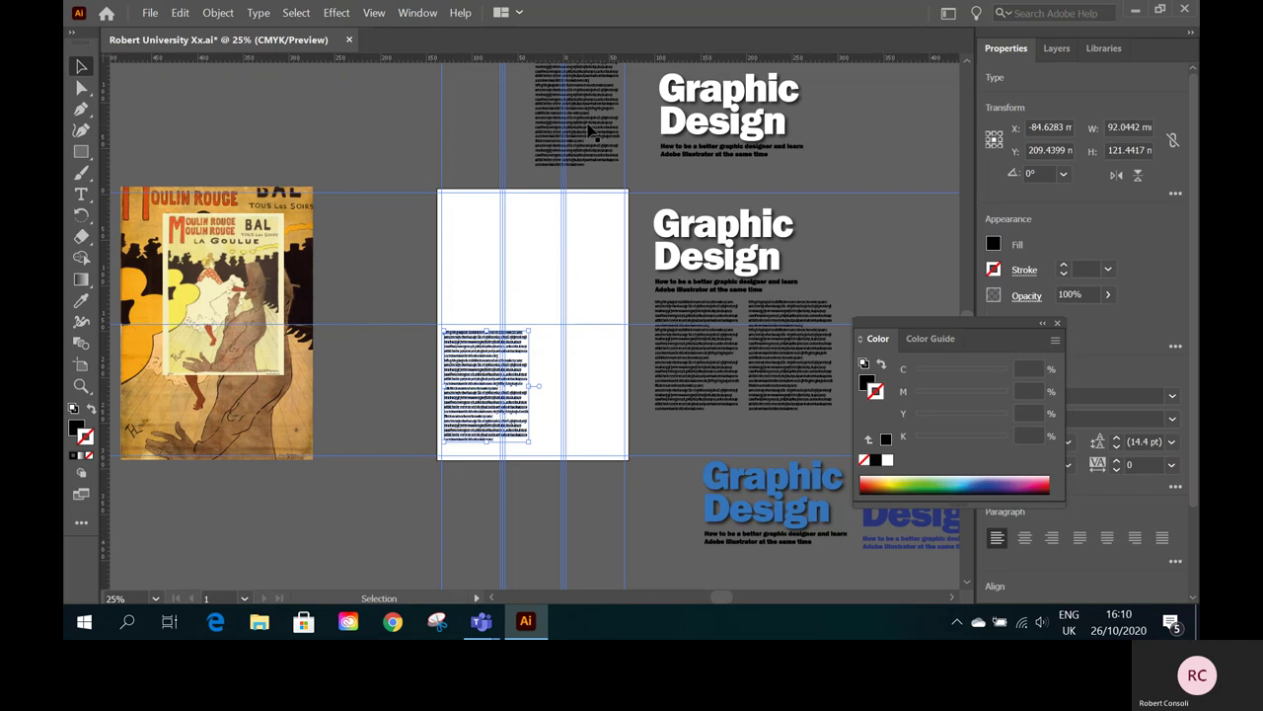
pyautogui.moveTo(590, 125); pyautogui.dragTo(596, 455)
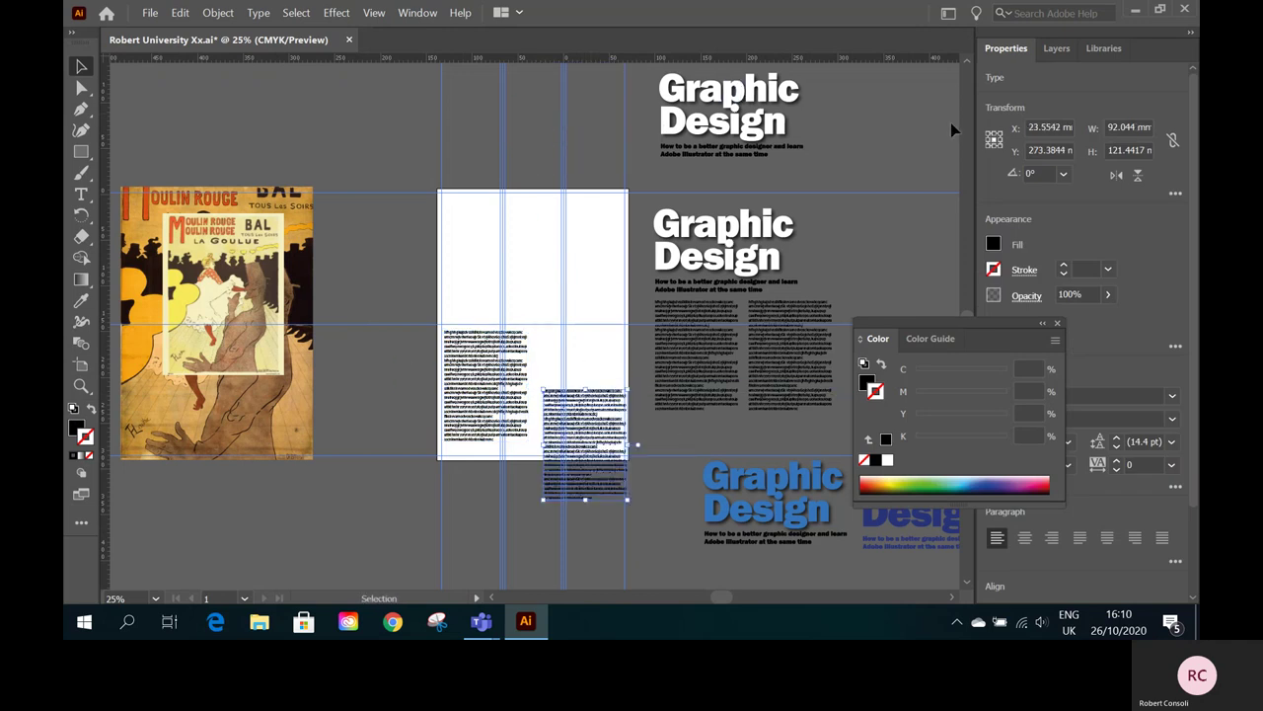
pyautogui.click(967, 61)
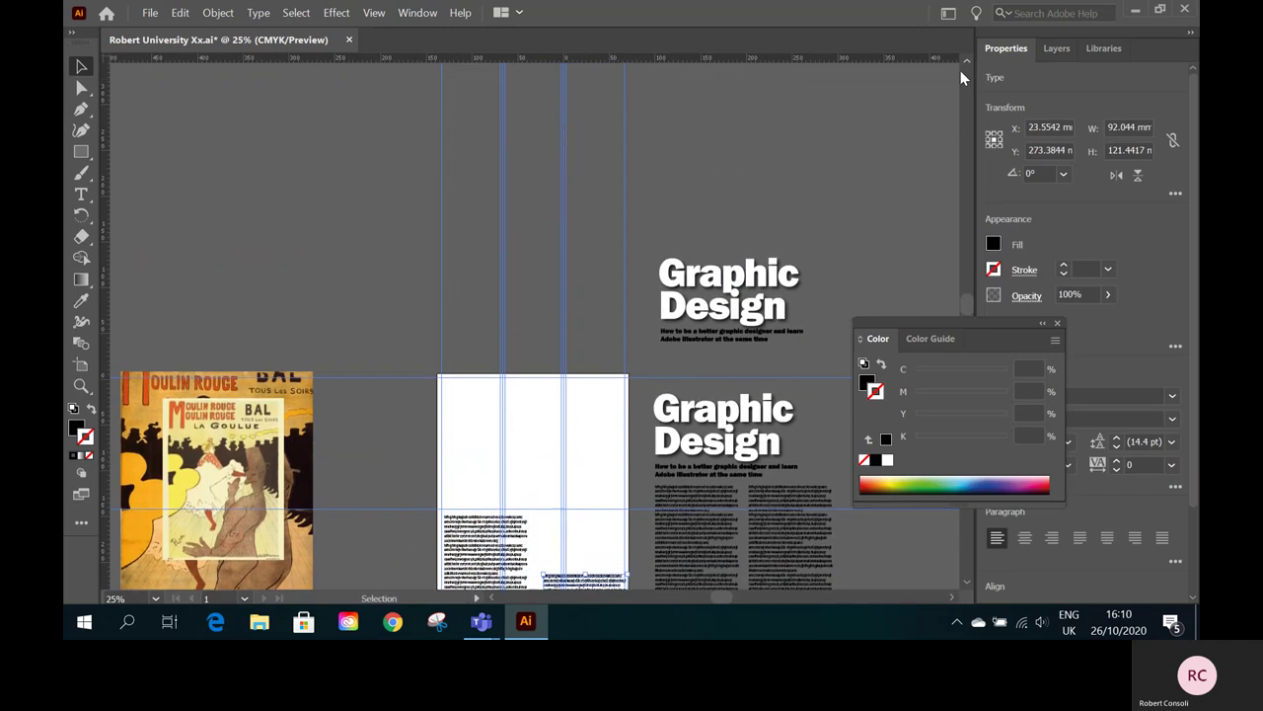
pyautogui.moveTo(738, 309); pyautogui.dragTo(519, 462)
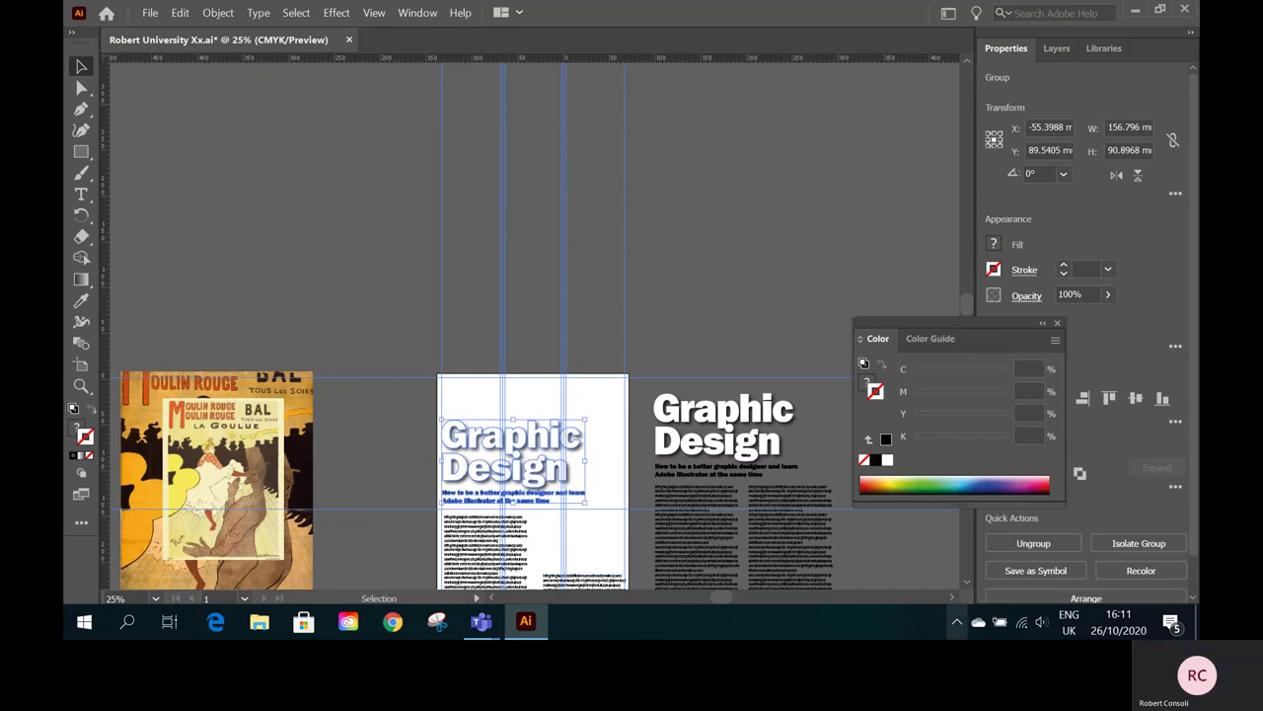
pyautogui.click(968, 584)
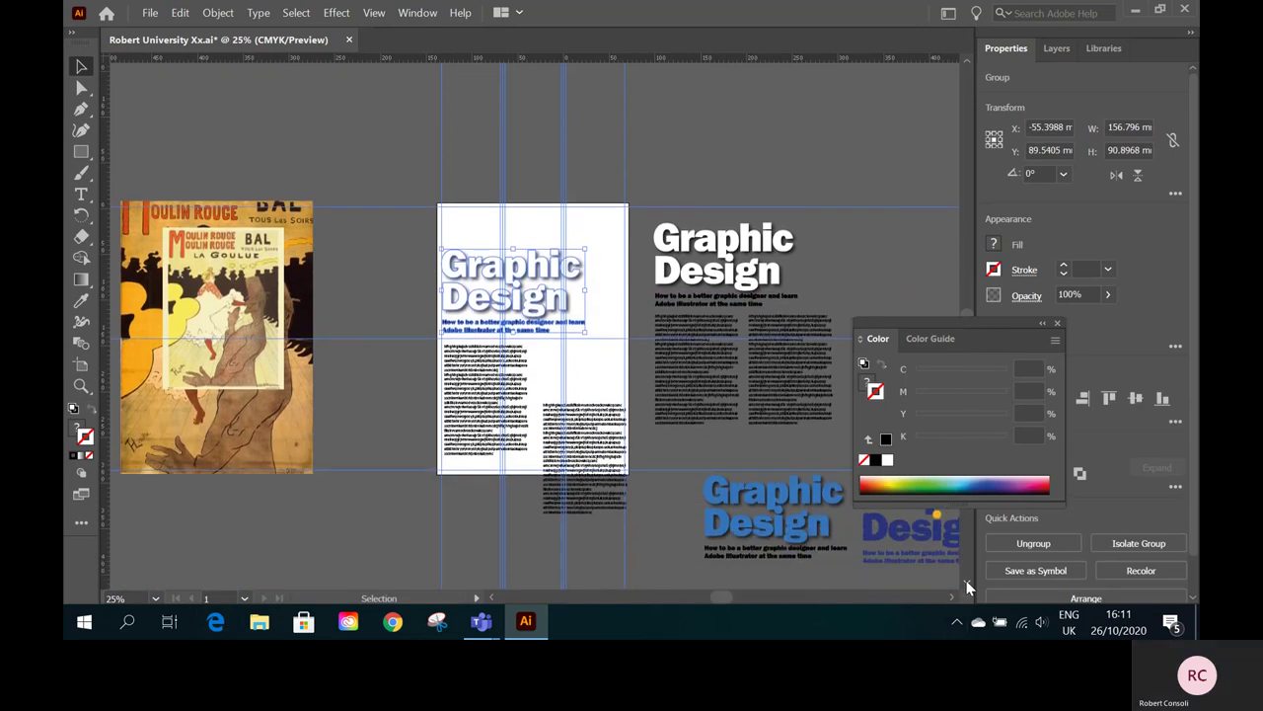
pyautogui.click(81, 387)
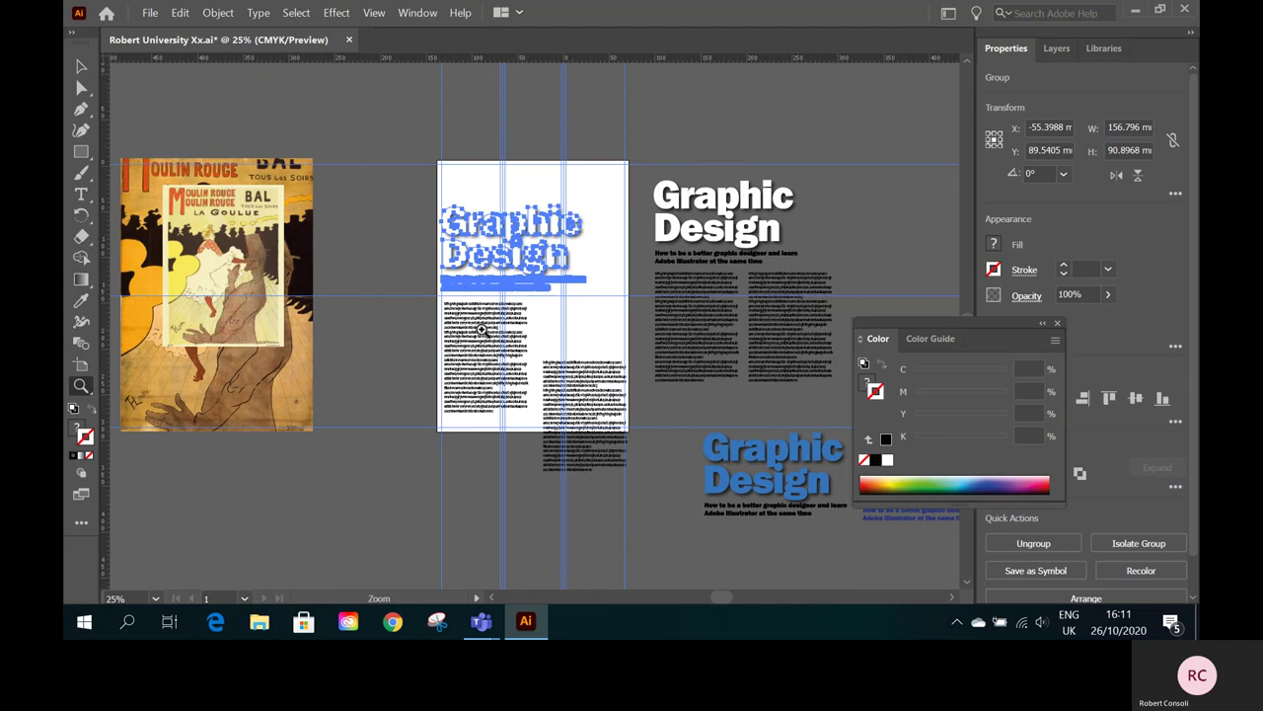
pyautogui.moveTo(481, 326); pyautogui.dragTo(704, 358)
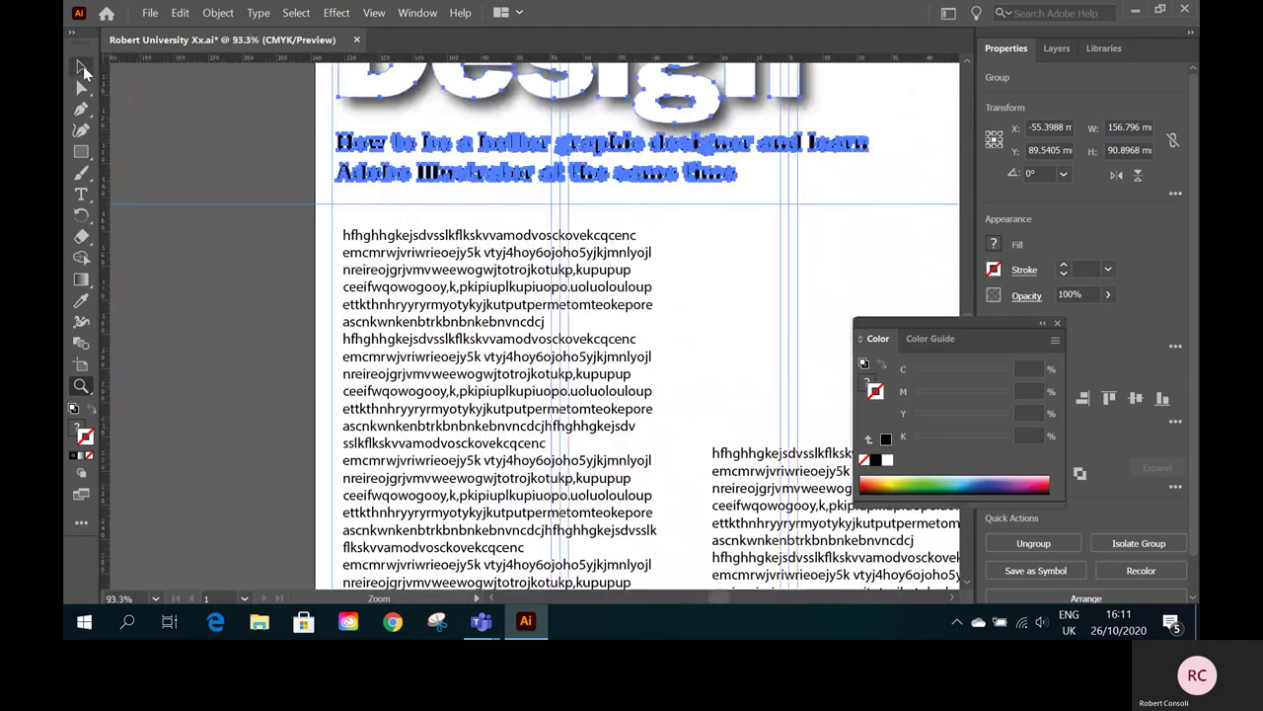
# - Move the body text frame up under the heading and narrow it to the left column
pyautogui.click(83, 66)
pyautogui.moveTo(444, 260); pyautogui.dragTo(432, 246)
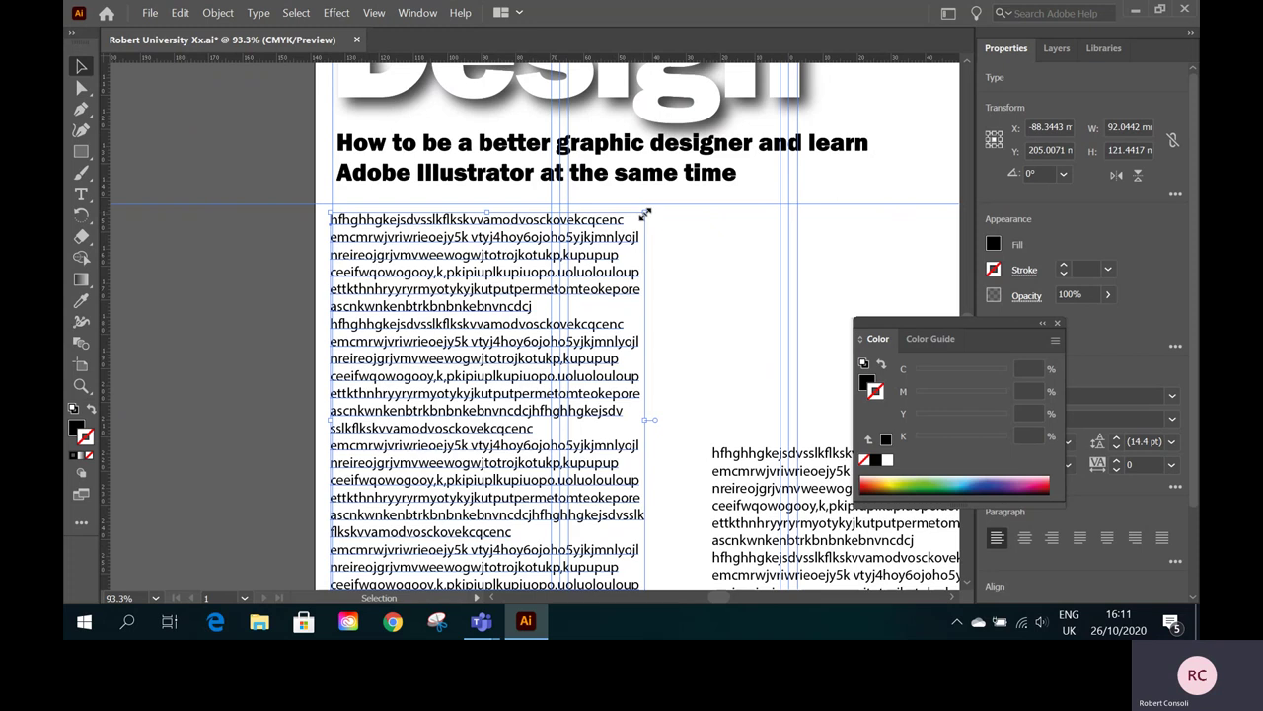
pyautogui.moveTo(645, 213); pyautogui.dragTo(550, 338)
pyautogui.moveTo(418, 369); pyautogui.dragTo(484, 237)
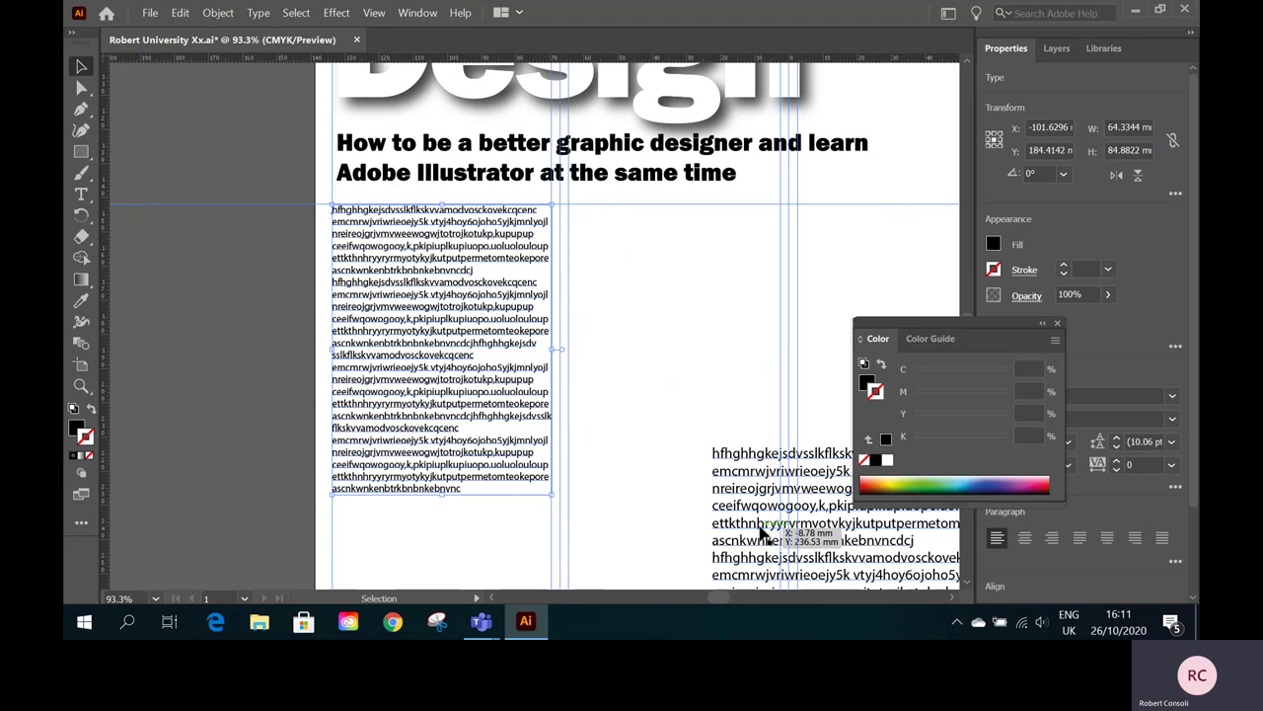
# - Move the spare text block off the page onto the left pasteboard
pyautogui.moveTo(762, 533); pyautogui.dragTo(226, 267)
pyautogui.hotkey('ctrl', 'z')
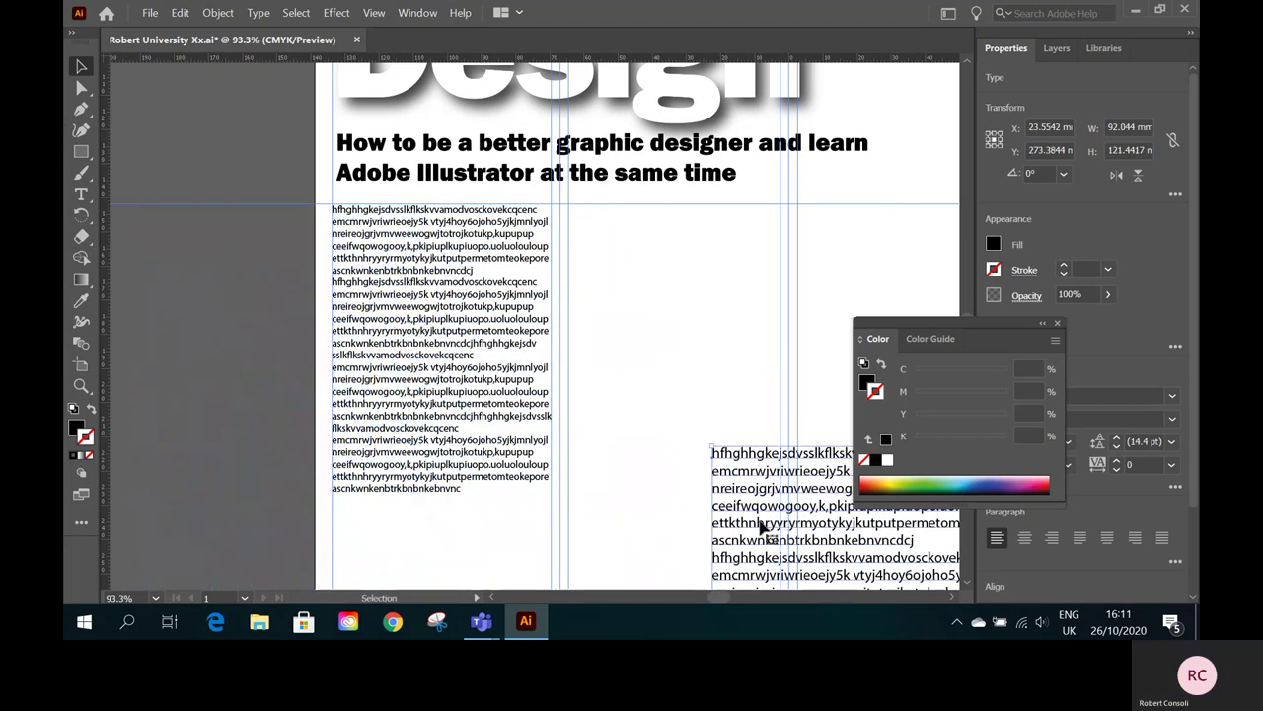
pyautogui.moveTo(766, 521); pyautogui.dragTo(135, 365)
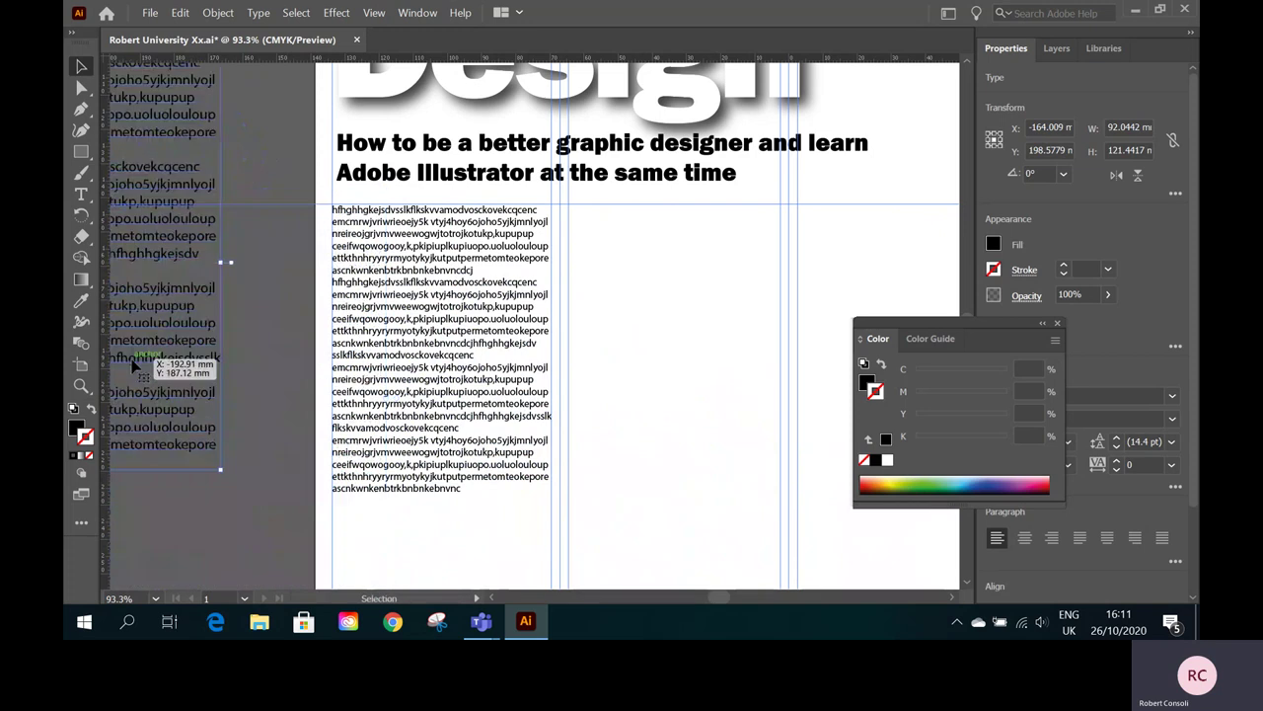
pyautogui.moveTo(667, 383); pyautogui.dragTo(485, 366)
pyautogui.click(465, 366)
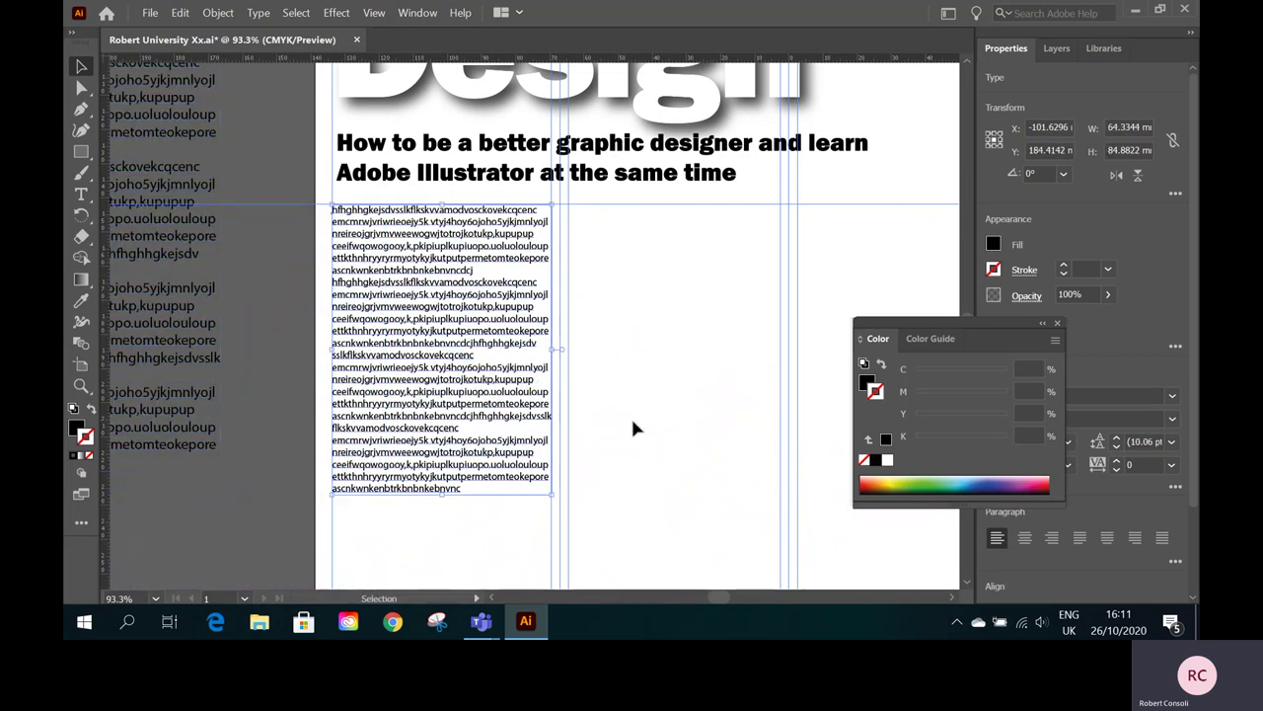
# - Paste extra copies of the paragraph at the end of the left-column text
pyautogui.press('t')
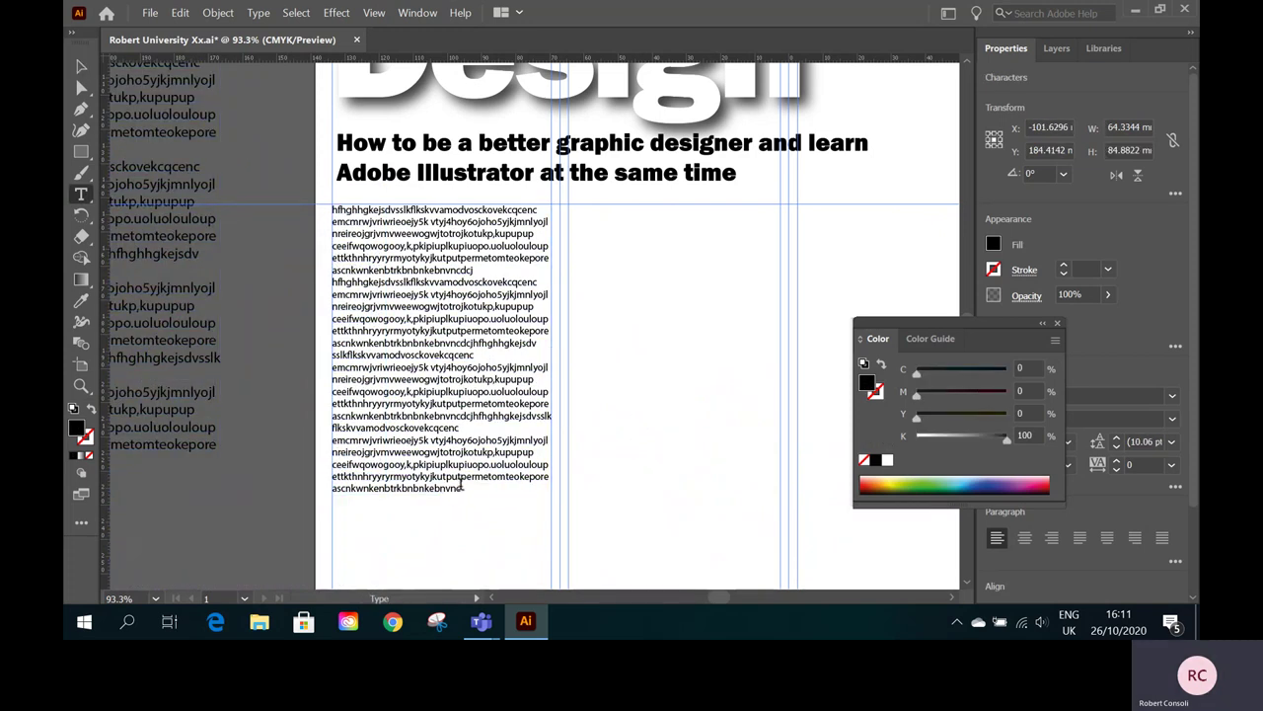
pyautogui.moveTo(353, 380); pyautogui.dragTo(461, 490)
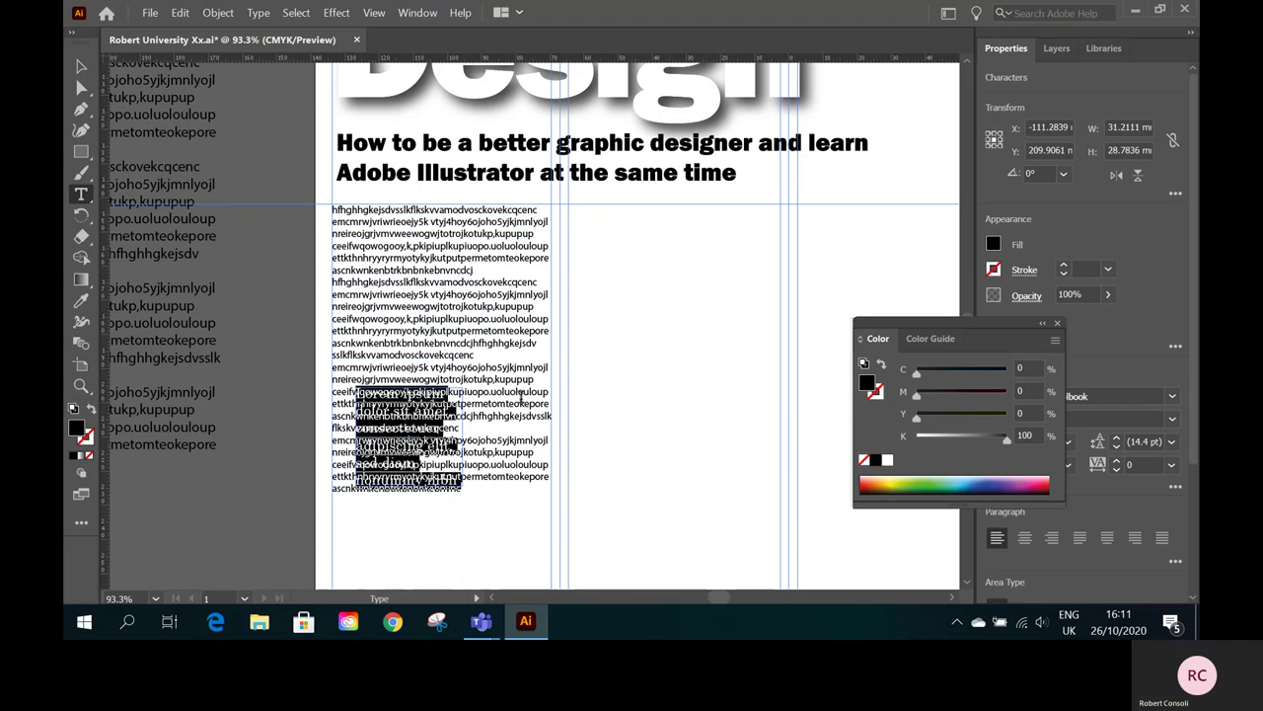
pyautogui.click(81, 66)
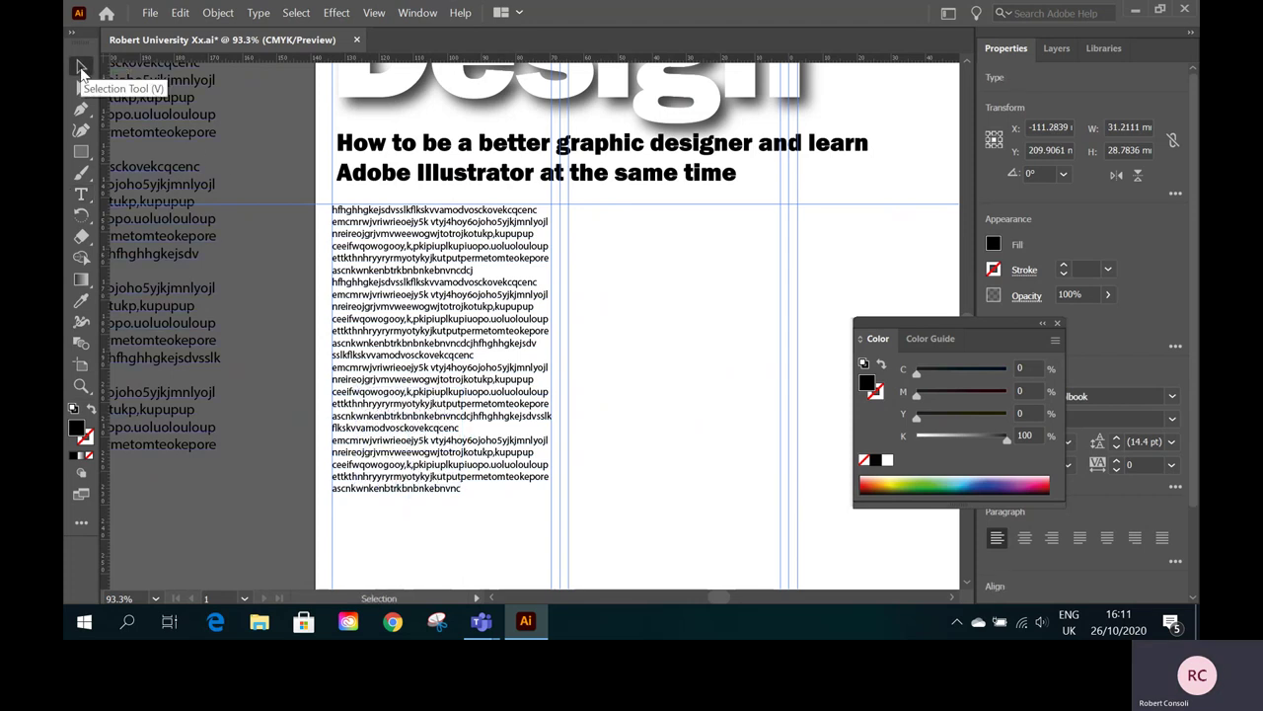
pyautogui.doubleClick(460, 488)
pyautogui.moveTo(460, 488); pyautogui.dragTo(324, 212)
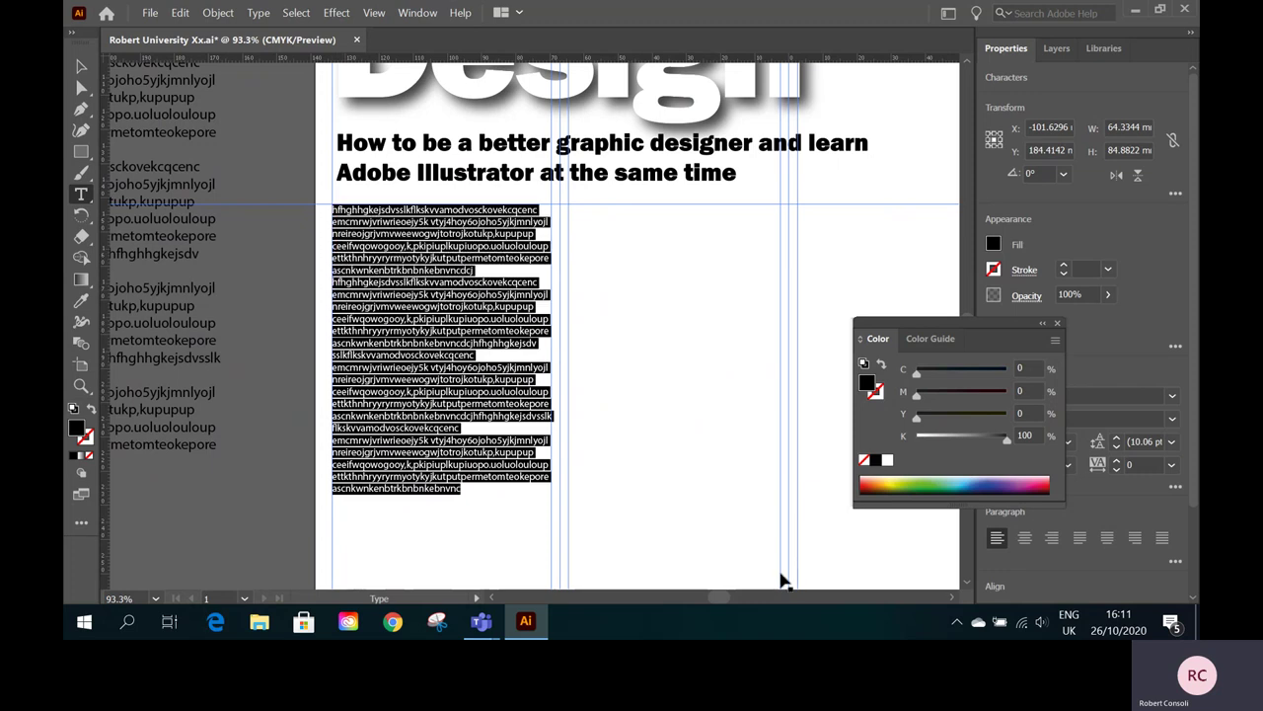
pyautogui.scroll(-1, 598, 499)
pyautogui.scroll(-3, 598, 497)
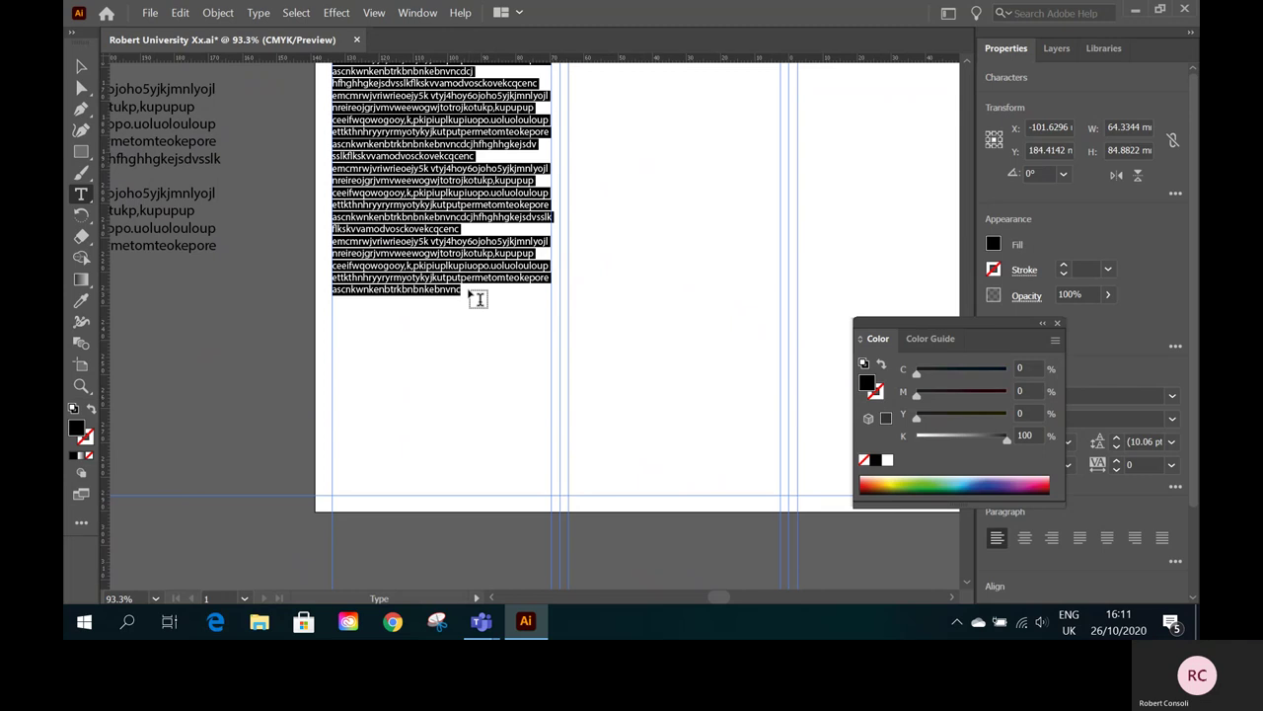
pyautogui.click(511, 299)
pyautogui.click(554, 306)
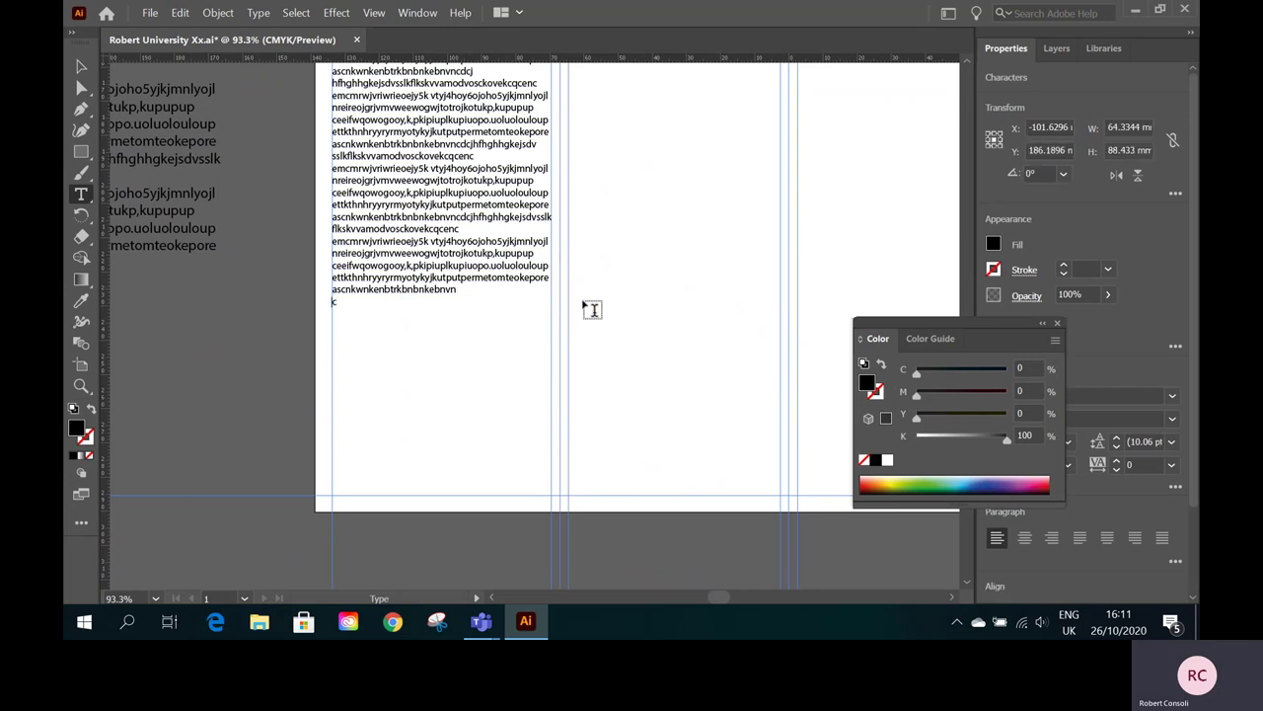
pyautogui.hotkey('ctrl', 'v')
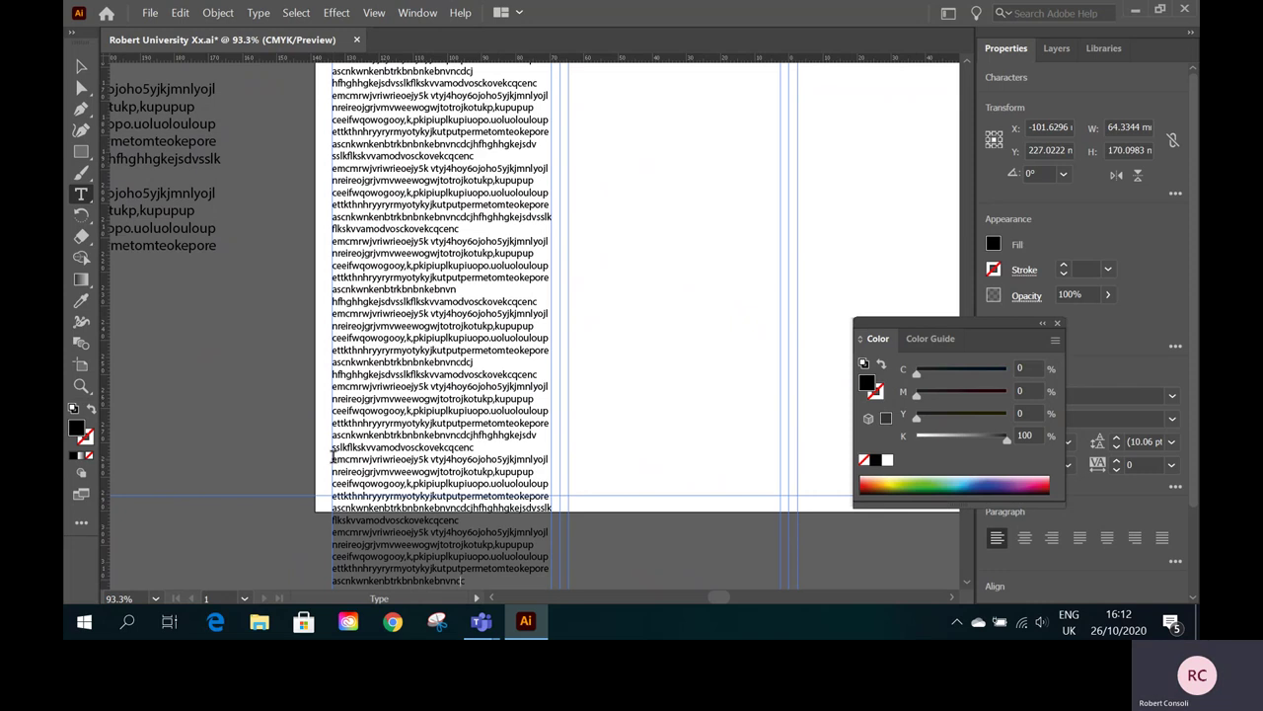
# - Delete the surplus pasted lines so the frame is 134.59 mm tall, then duplicate it
pyautogui.moveTo(333, 456); pyautogui.dragTo(556, 590)
pyautogui.press('BackSpace')
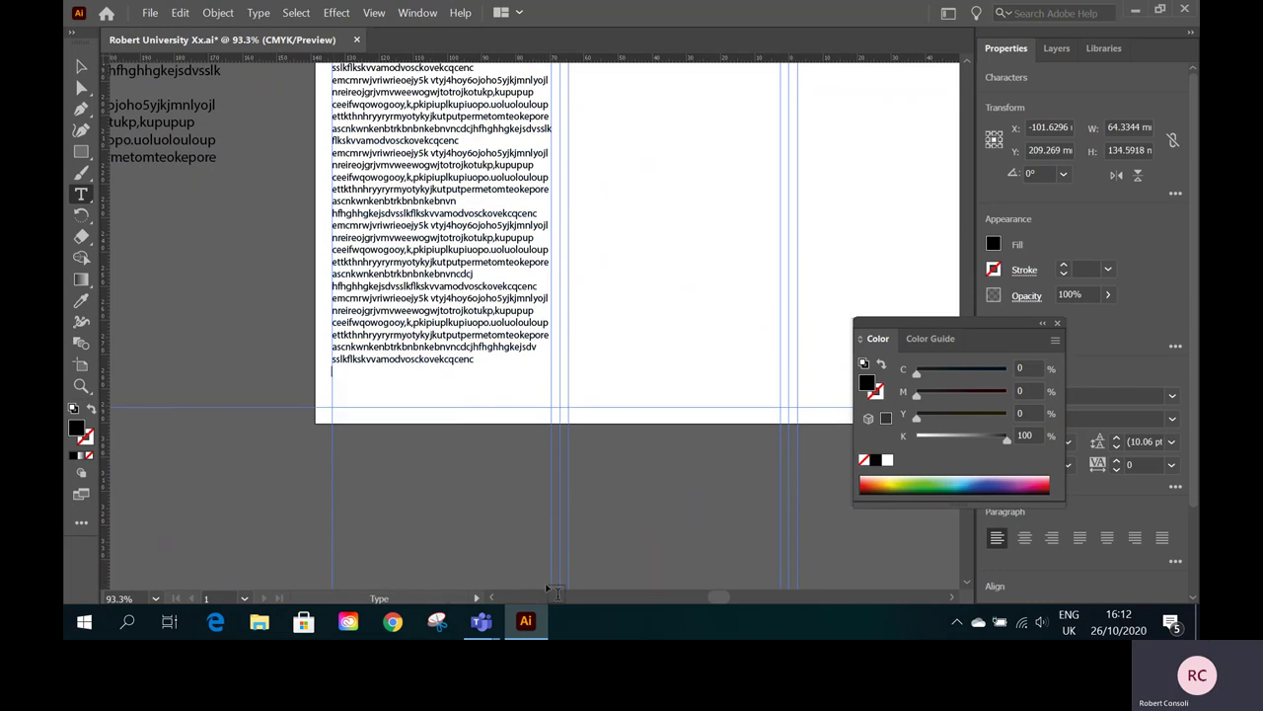
pyautogui.click(81, 66)
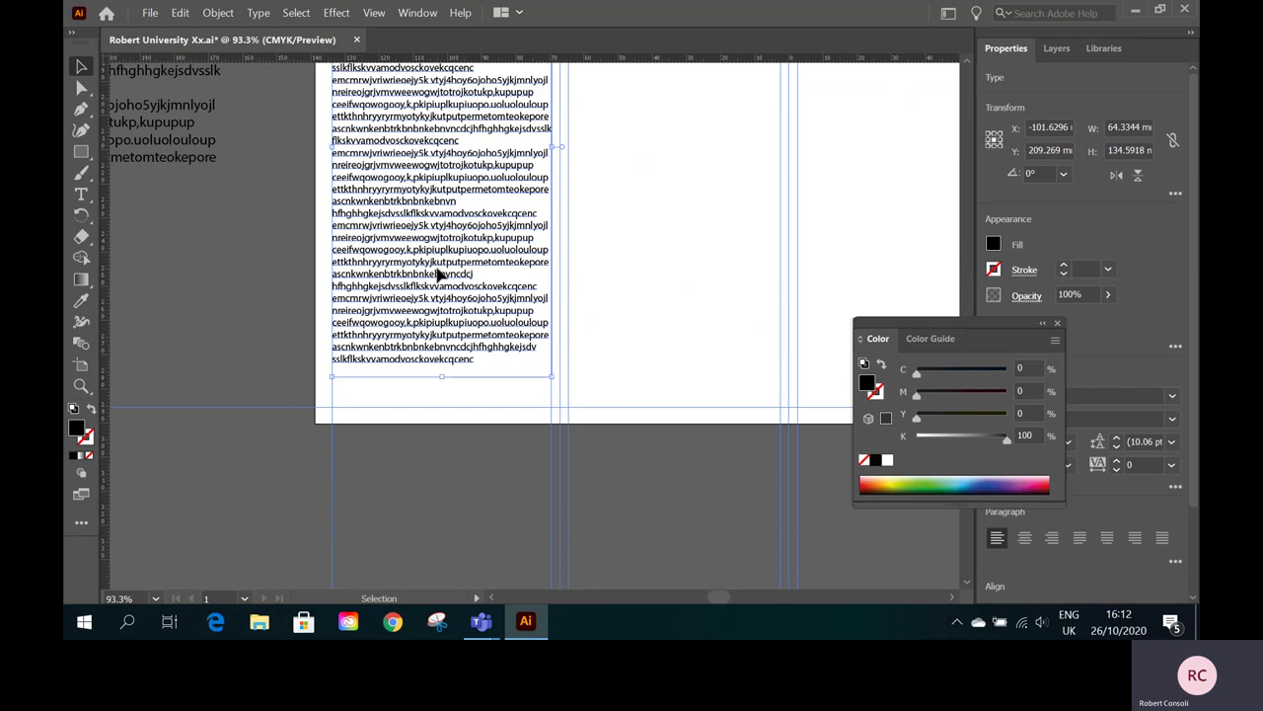
pyautogui.press('a')
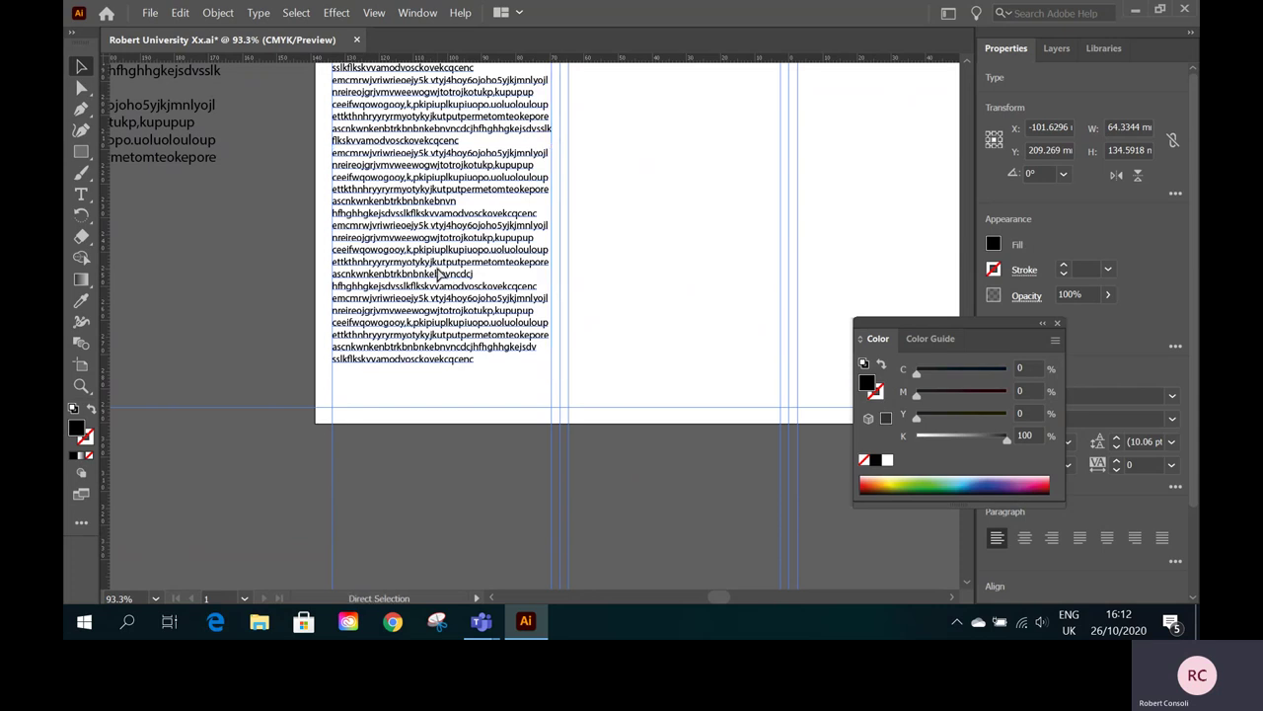
pyautogui.hotkey('ctrl', 'v')
# - Place copies of the body text frame in the middle and right columns
pyautogui.moveTo(600, 301); pyautogui.dragTo(730, 172)
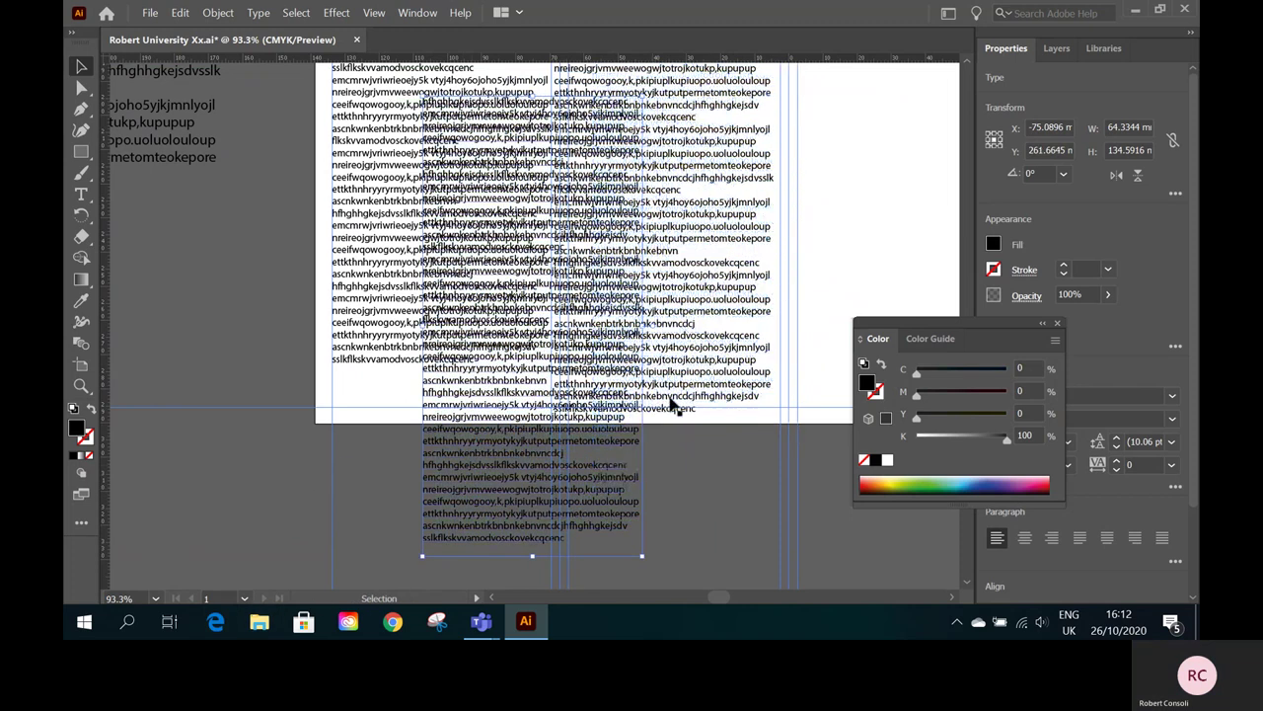
pyautogui.moveTo(446, 494); pyautogui.dragTo(822, 322)
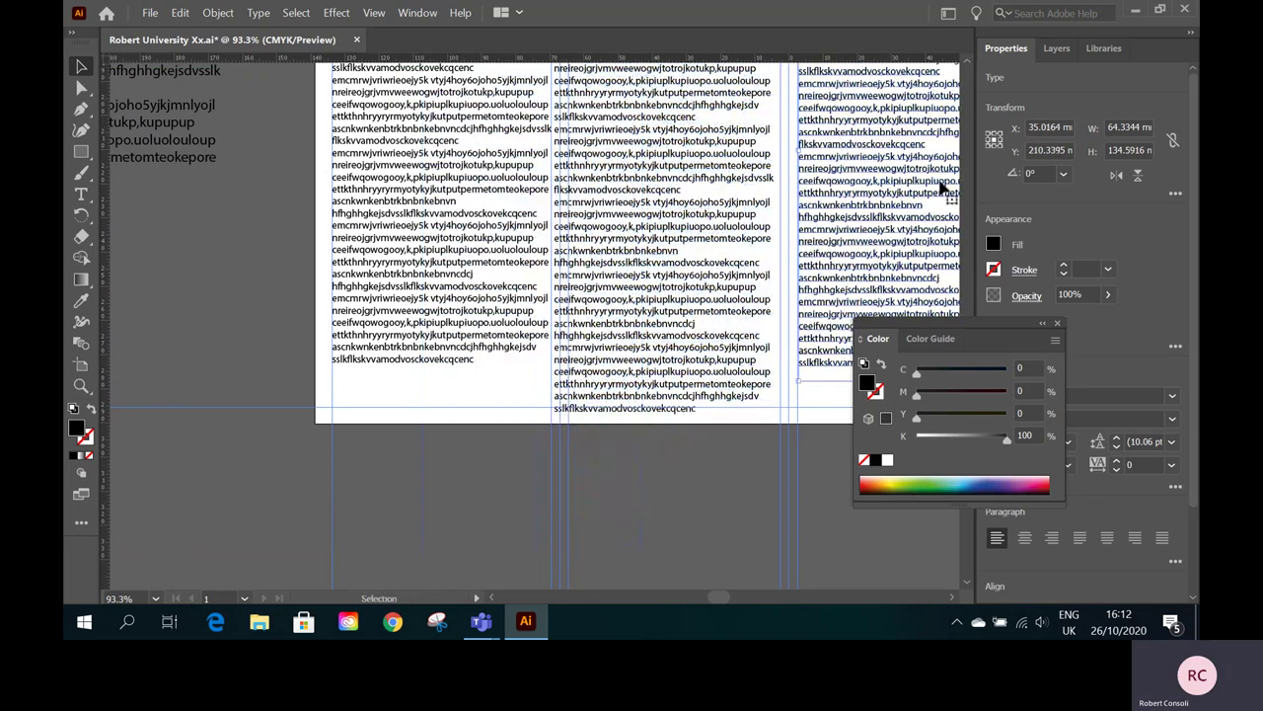
pyautogui.click(1057, 323)
# - Nudge the middle and right text frames so all three columns start level under the subtitle
pyautogui.click(155, 600)
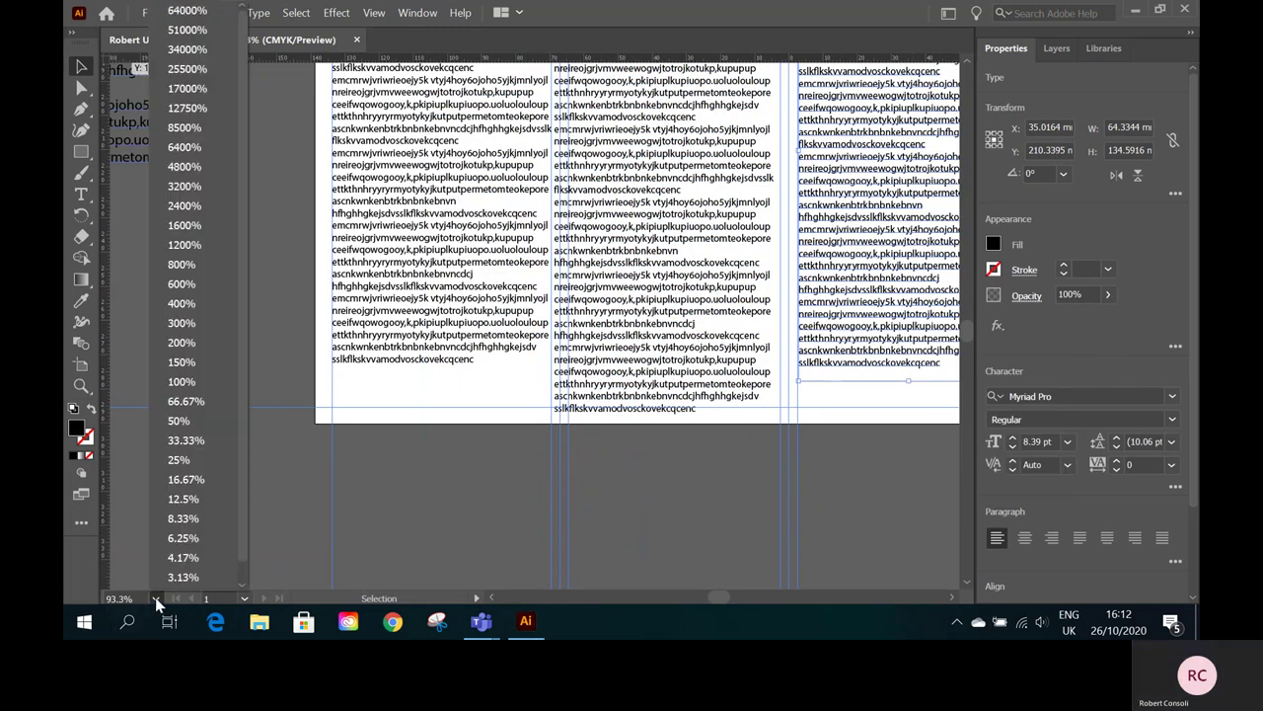
pyautogui.click(219, 581)
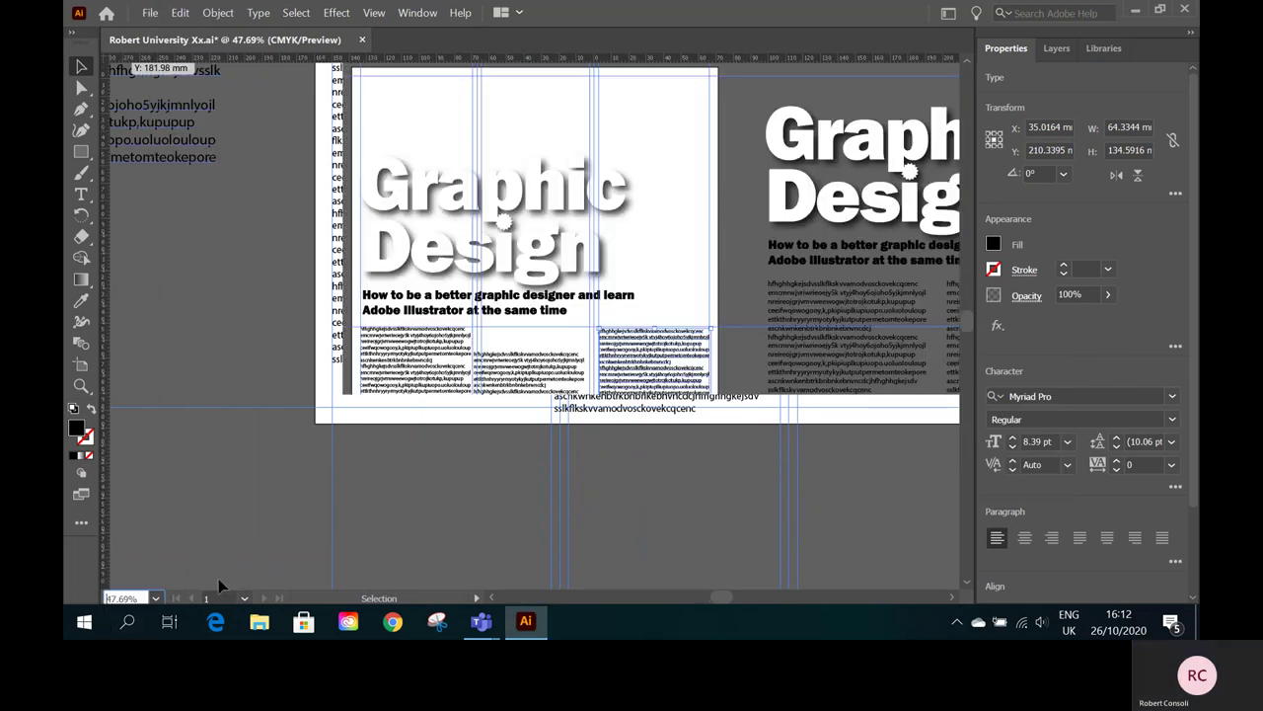
pyautogui.moveTo(520, 384)
pyautogui.mouseDown()
pyautogui.moveTo(536, 358)
pyautogui.moveTo(520, 383)
pyautogui.mouseUp()
pyautogui.moveTo(613, 368); pyautogui.dragTo(616, 365)
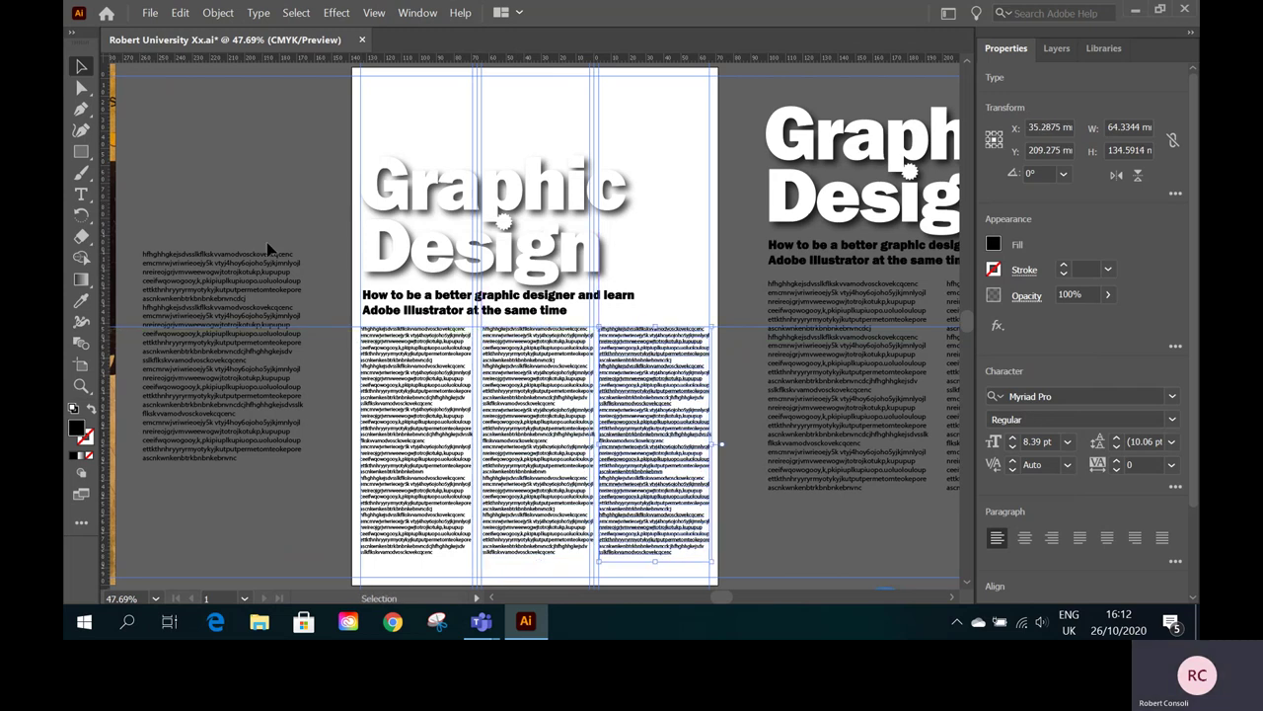
pyautogui.click(246, 319)
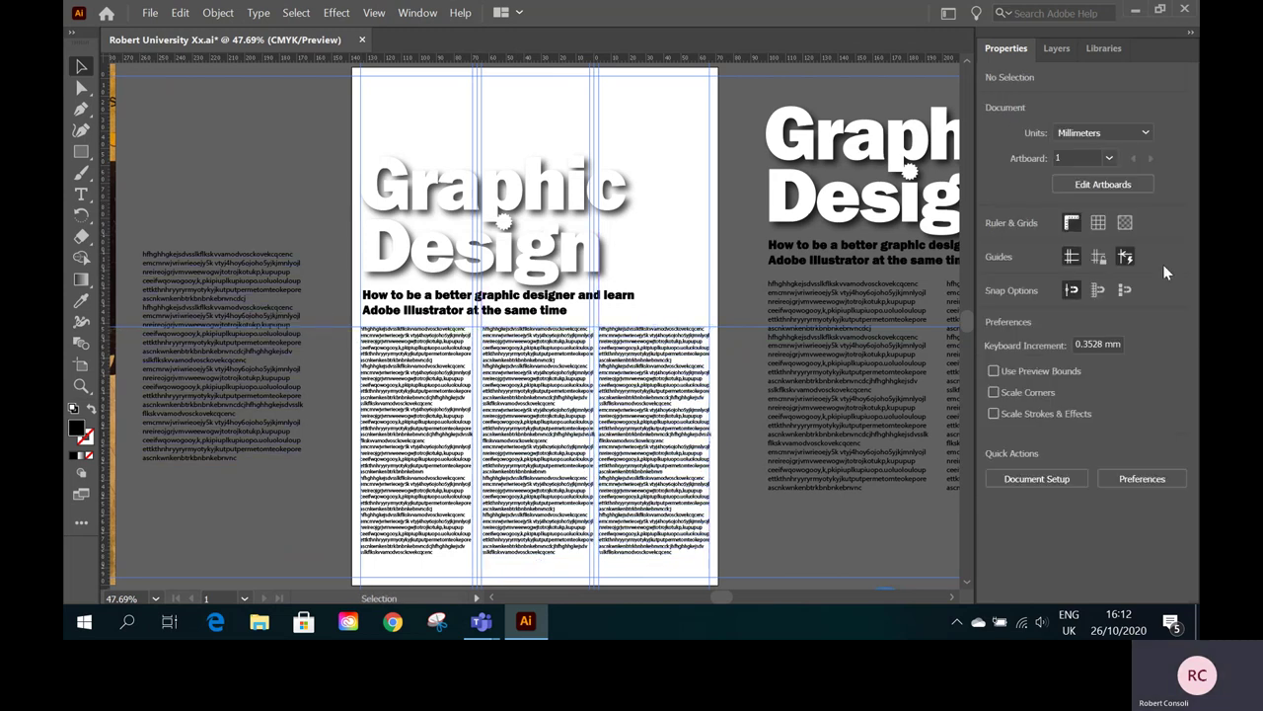
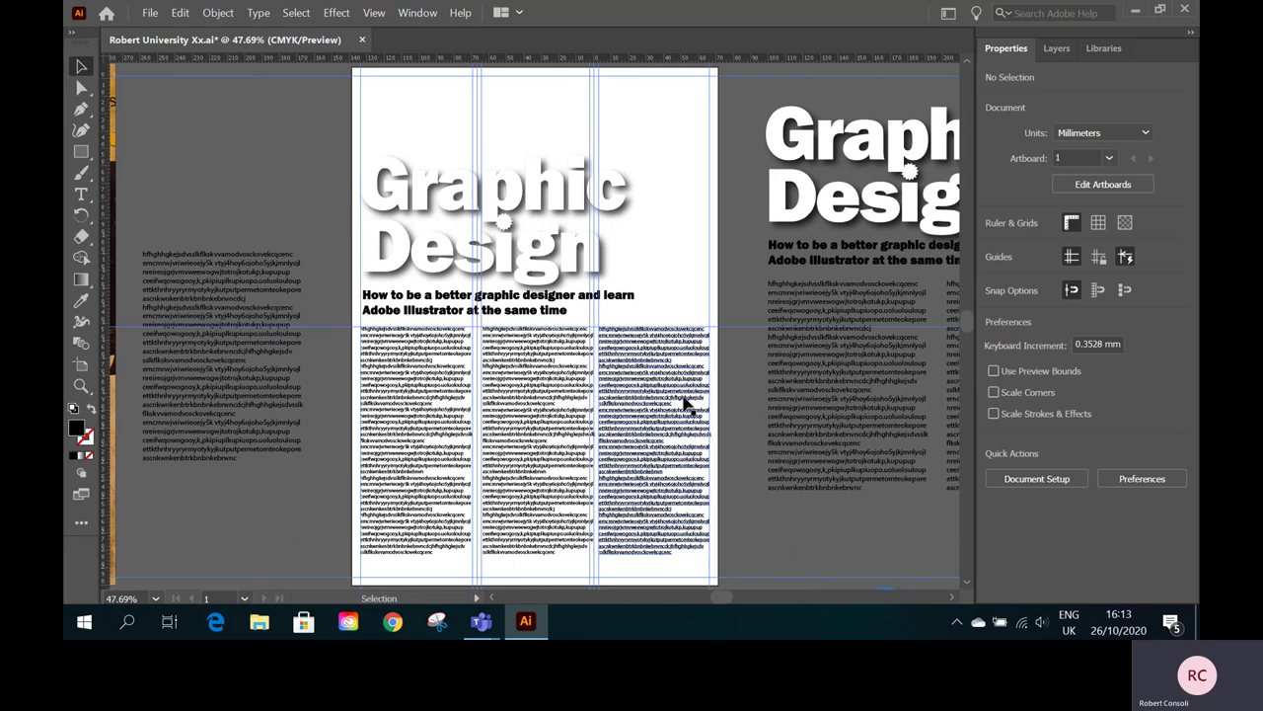
# - Delete the third text column, then widen the other two columns and move them lower
pyautogui.click(668, 372)
pyautogui.press('Delete')
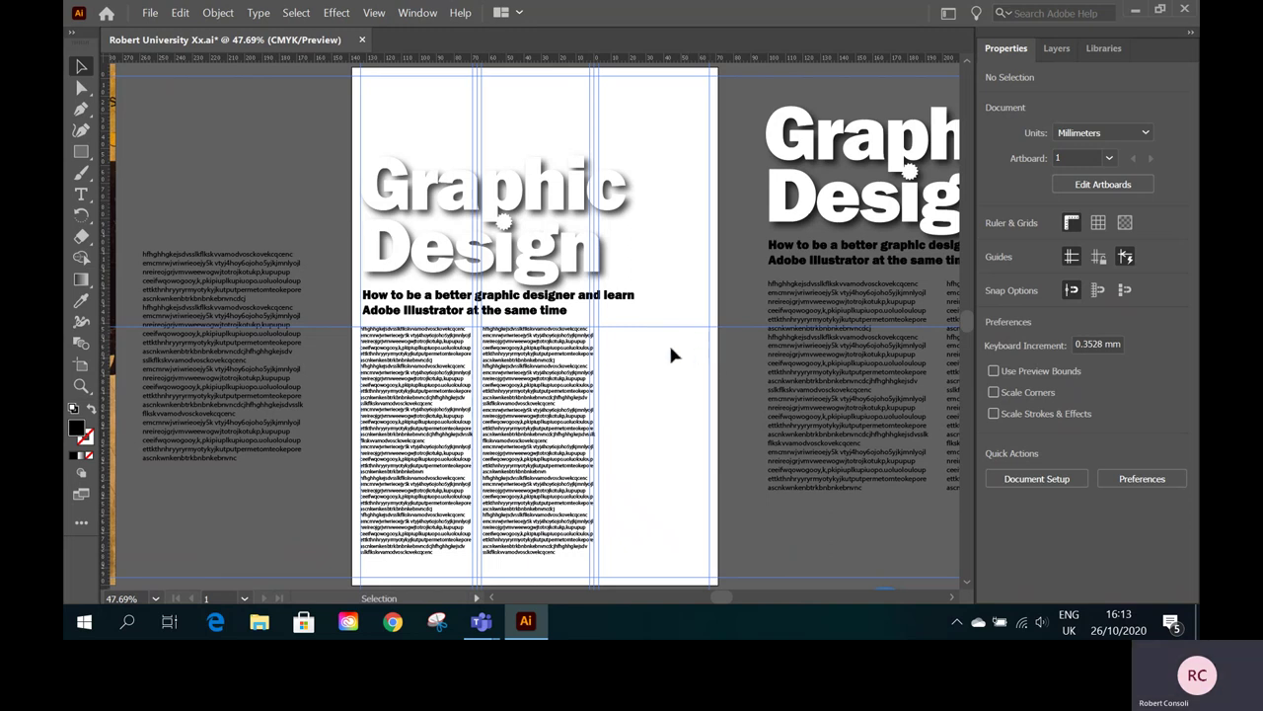
pyautogui.click(432, 400)
pyautogui.keyDown('shift'); pyautogui.click(524, 403); pyautogui.keyUp('shift')
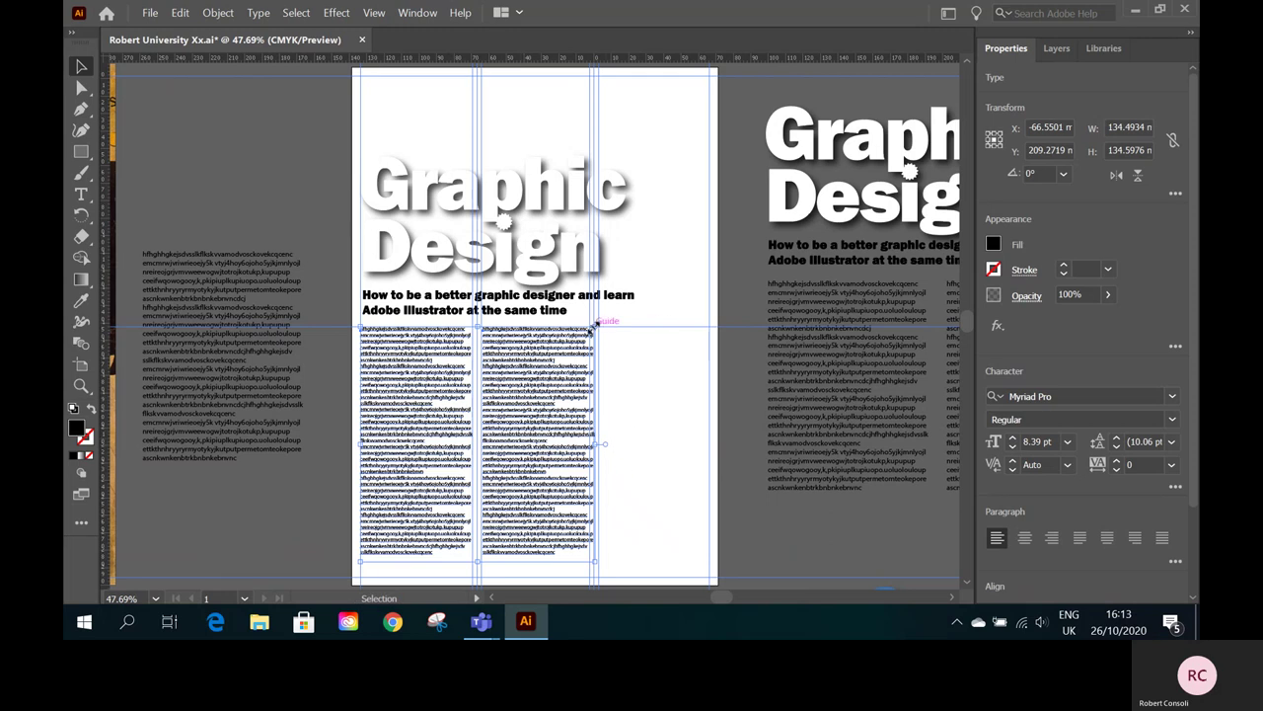
pyautogui.moveTo(595, 325); pyautogui.dragTo(663, 288)
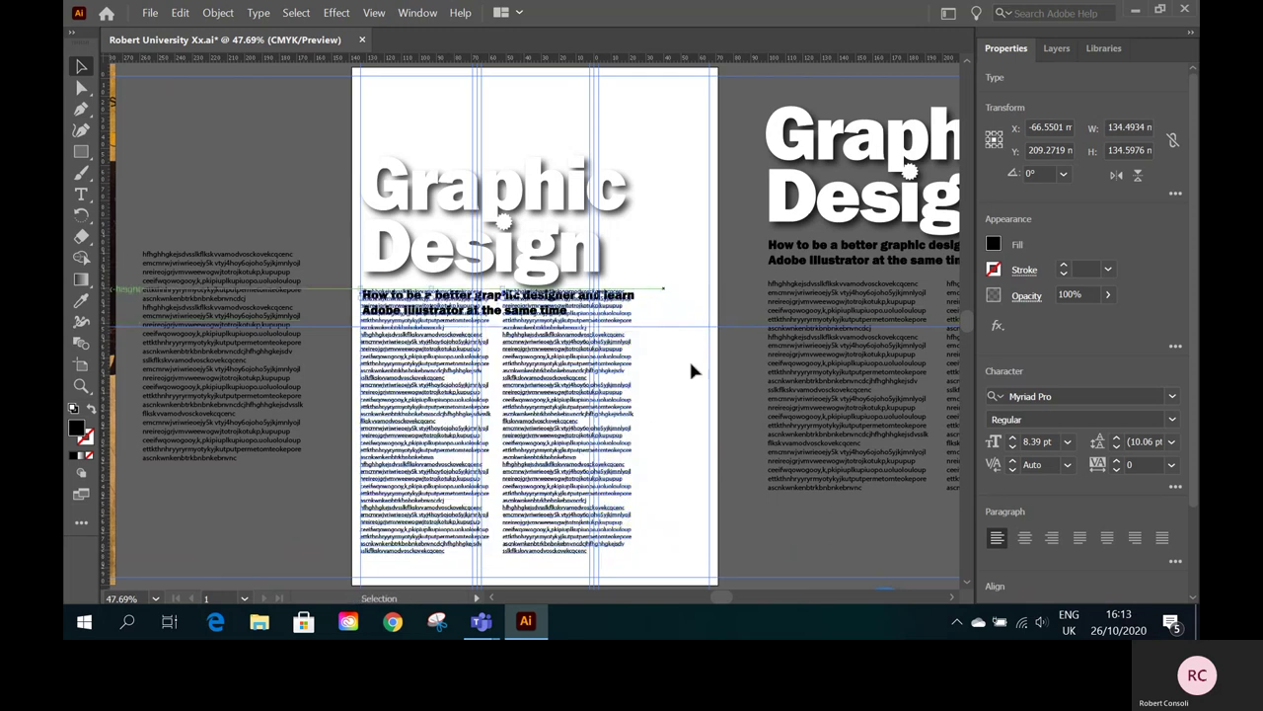
pyautogui.moveTo(547, 392)
pyautogui.mouseDown()
pyautogui.moveTo(541, 431)
pyautogui.moveTo(547, 415)
pyautogui.mouseUp()
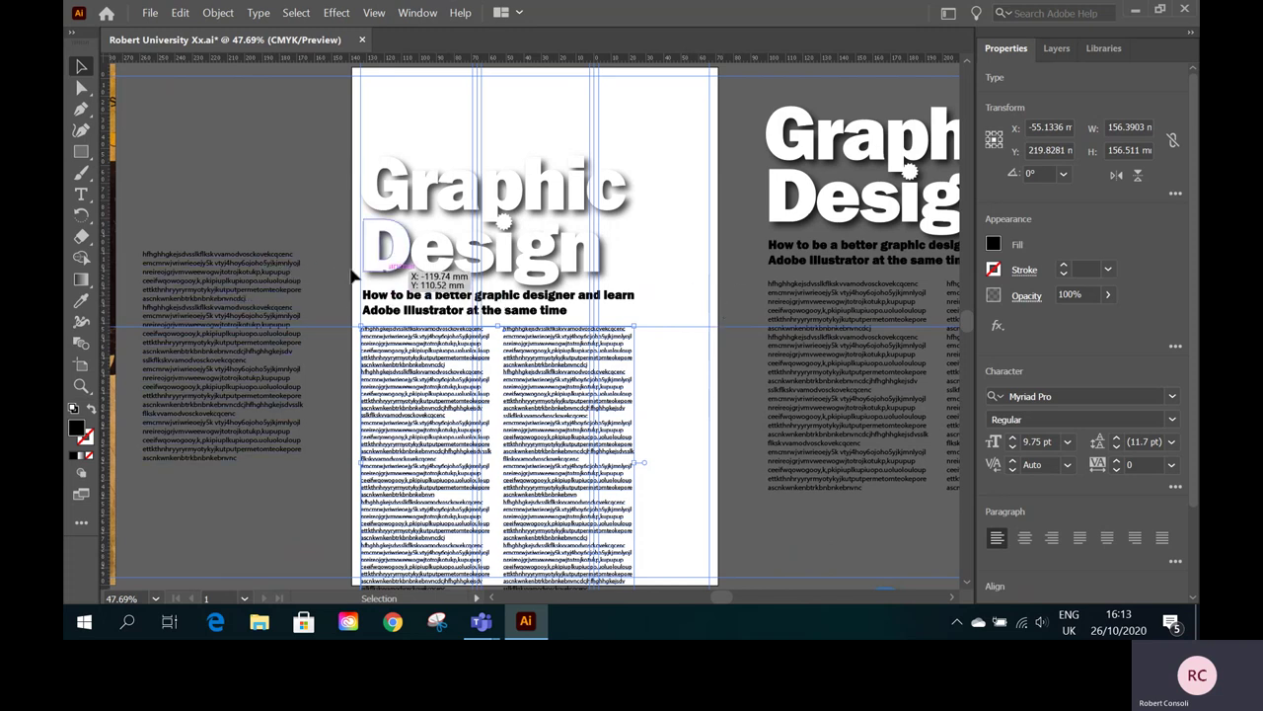
# - Marquee-select the old vertical column guides across the page and delete them
pyautogui.click(446, 407)
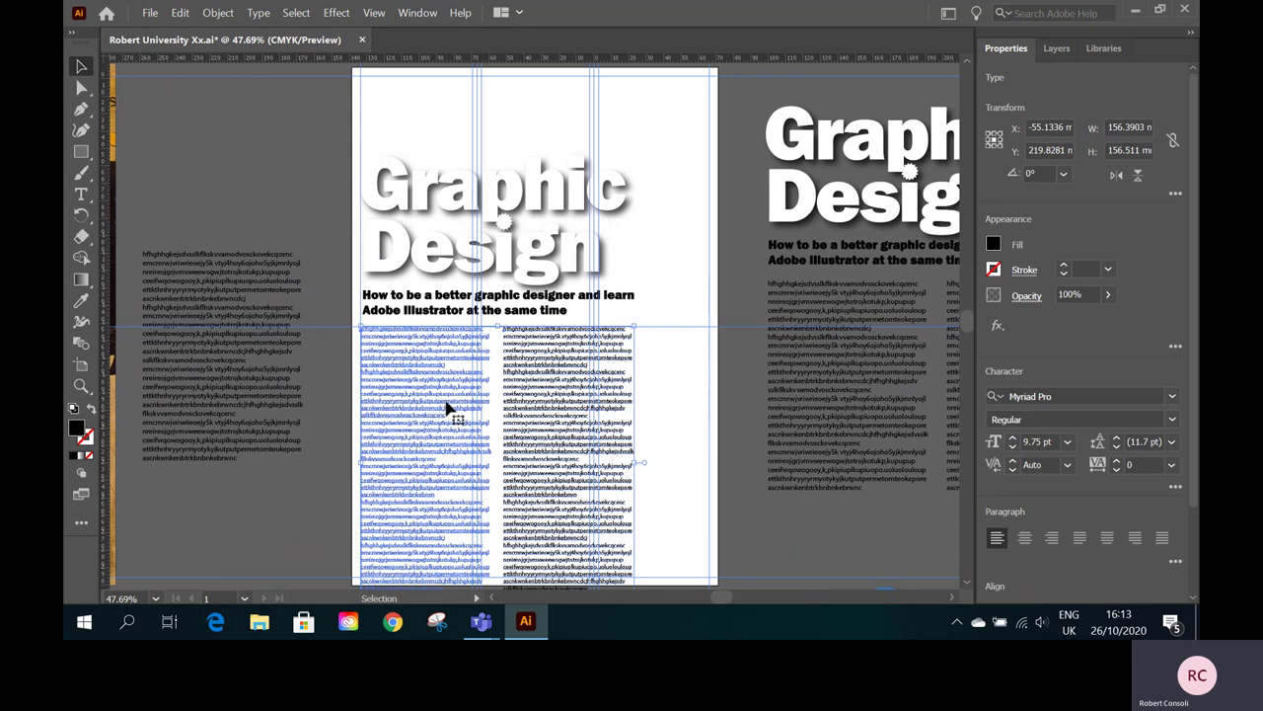
pyautogui.click(219, 184)
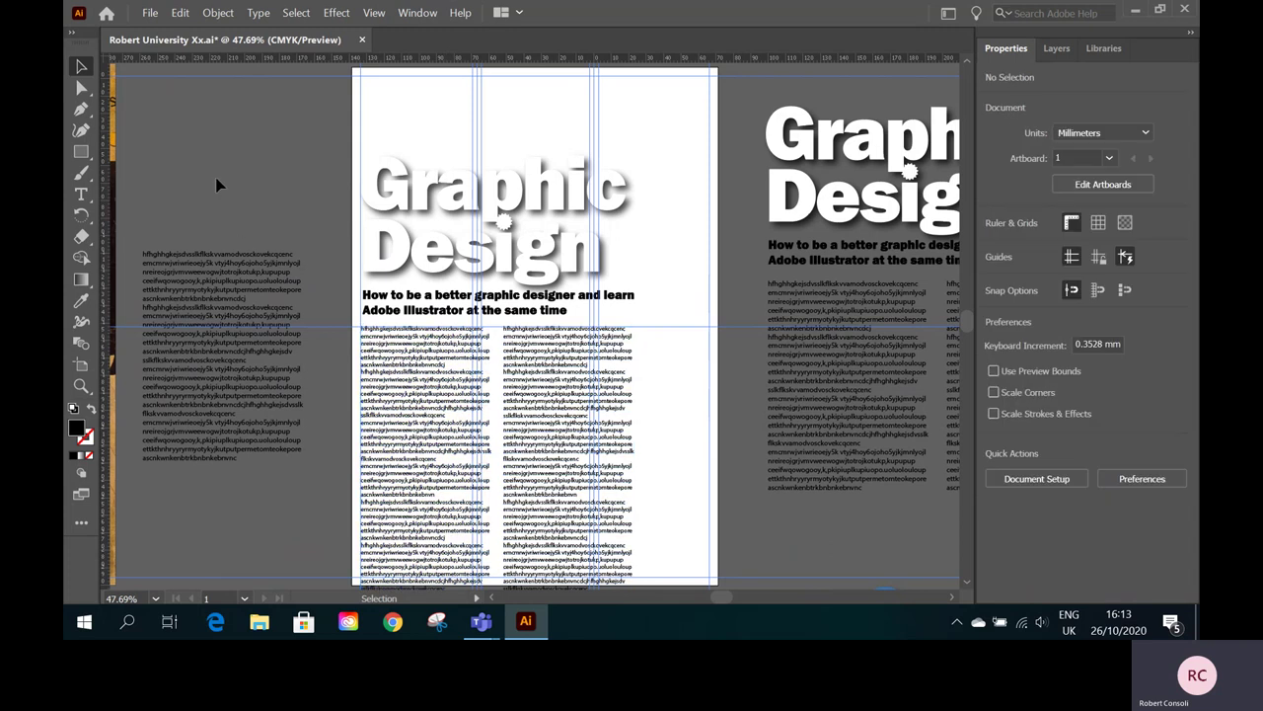
pyautogui.moveTo(426, 98); pyautogui.dragTo(655, 118)
pyautogui.press('Delete')
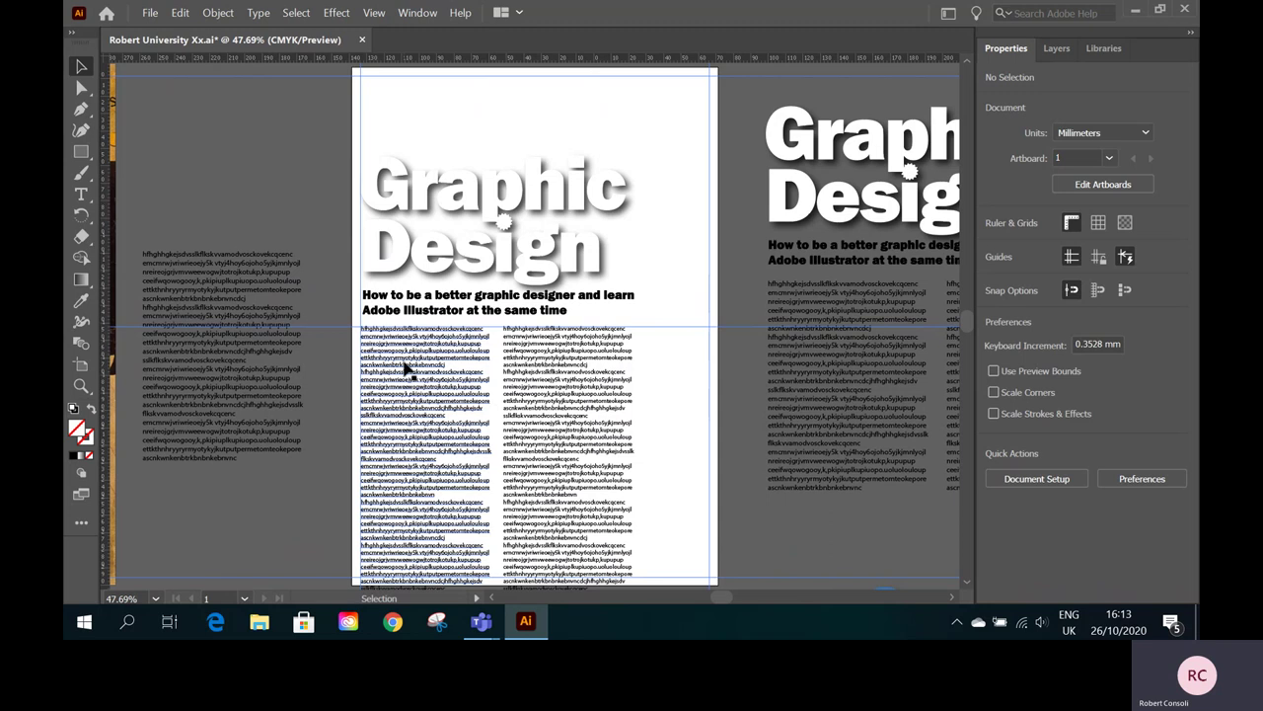
pyautogui.click(451, 404)
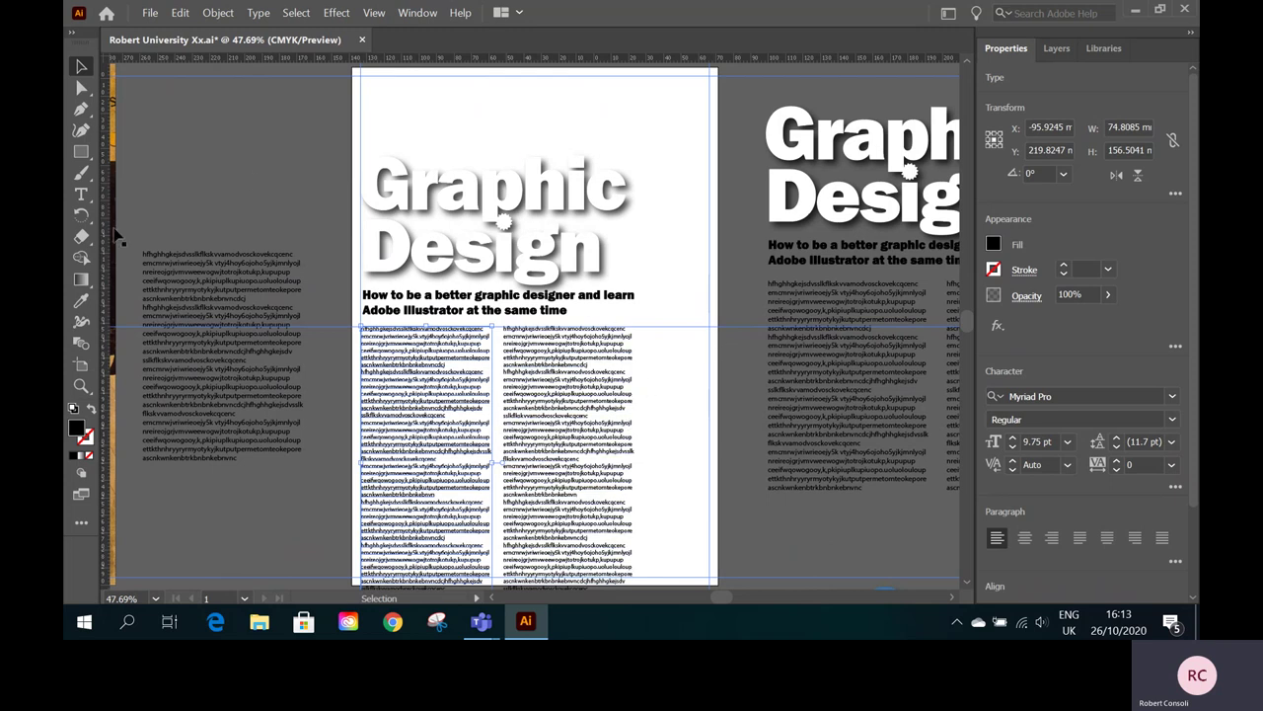
pyautogui.click(81, 387)
# - Zoom into the text columns and pull two vertical guides out of the left ruler
pyautogui.moveTo(561, 359); pyautogui.dragTo(735, 336)
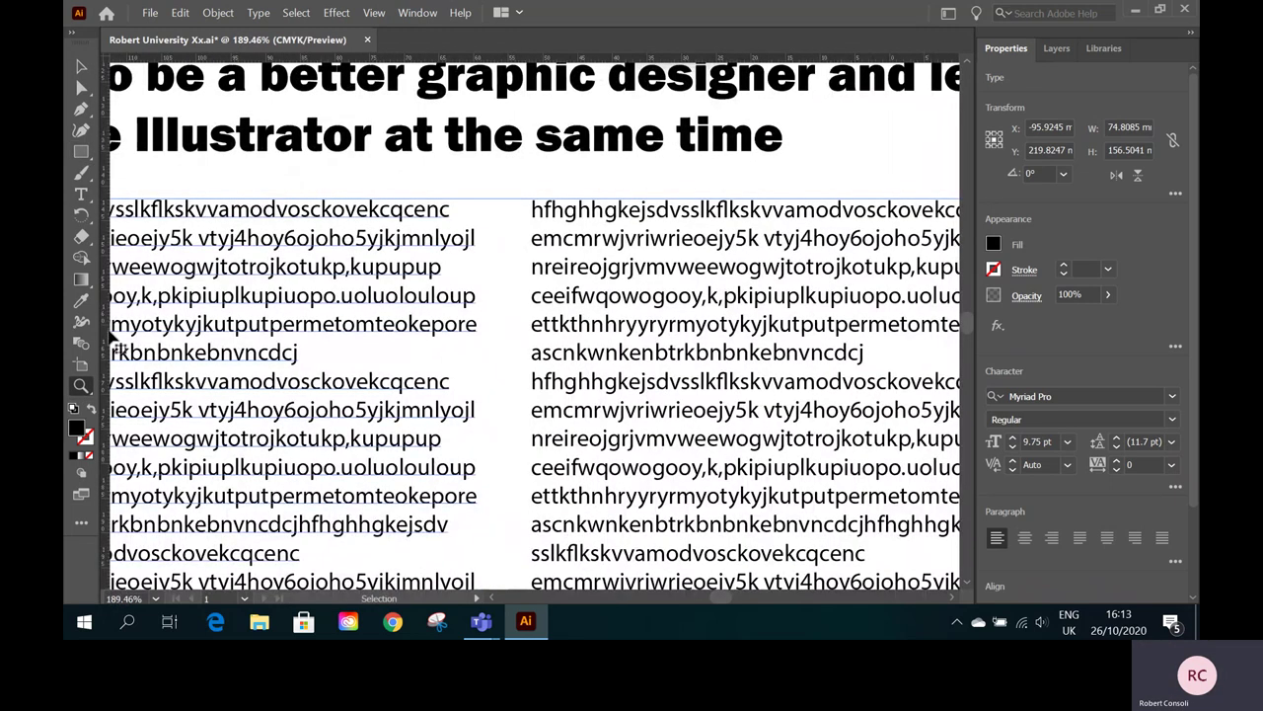
pyautogui.click(82, 68)
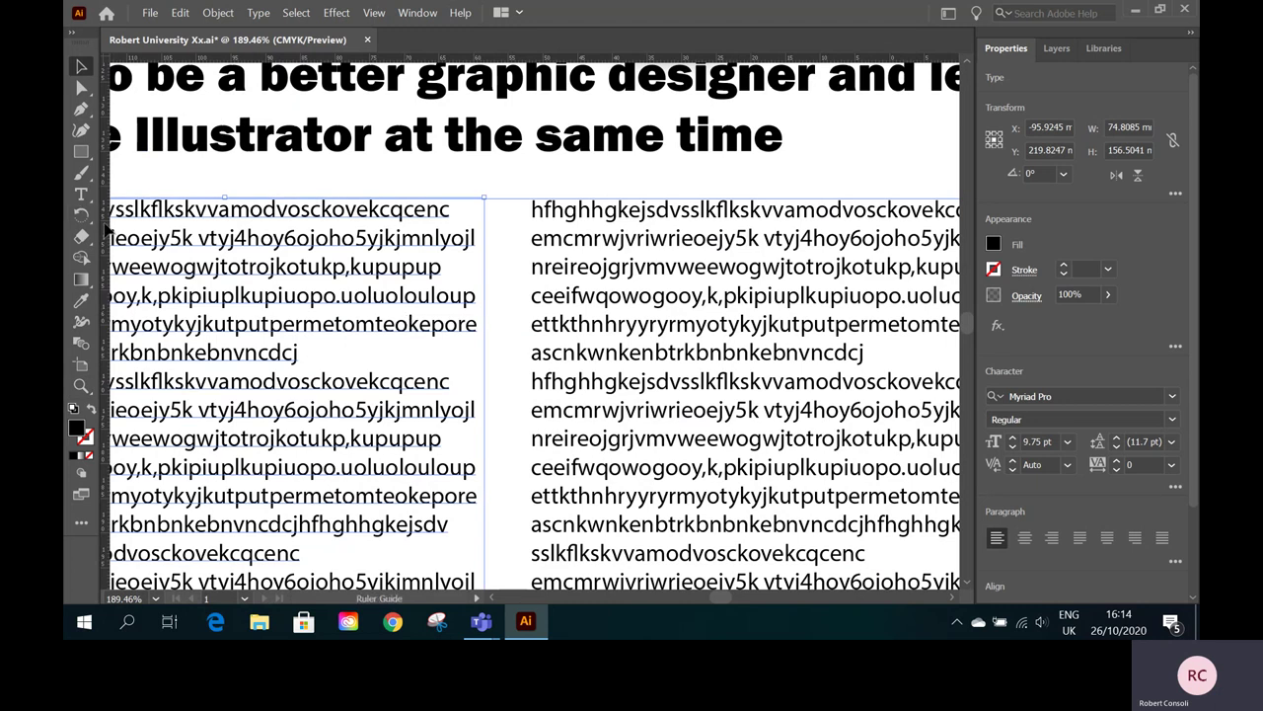
pyautogui.moveTo(107, 229); pyautogui.dragTo(483, 247)
pyautogui.click(581, 206)
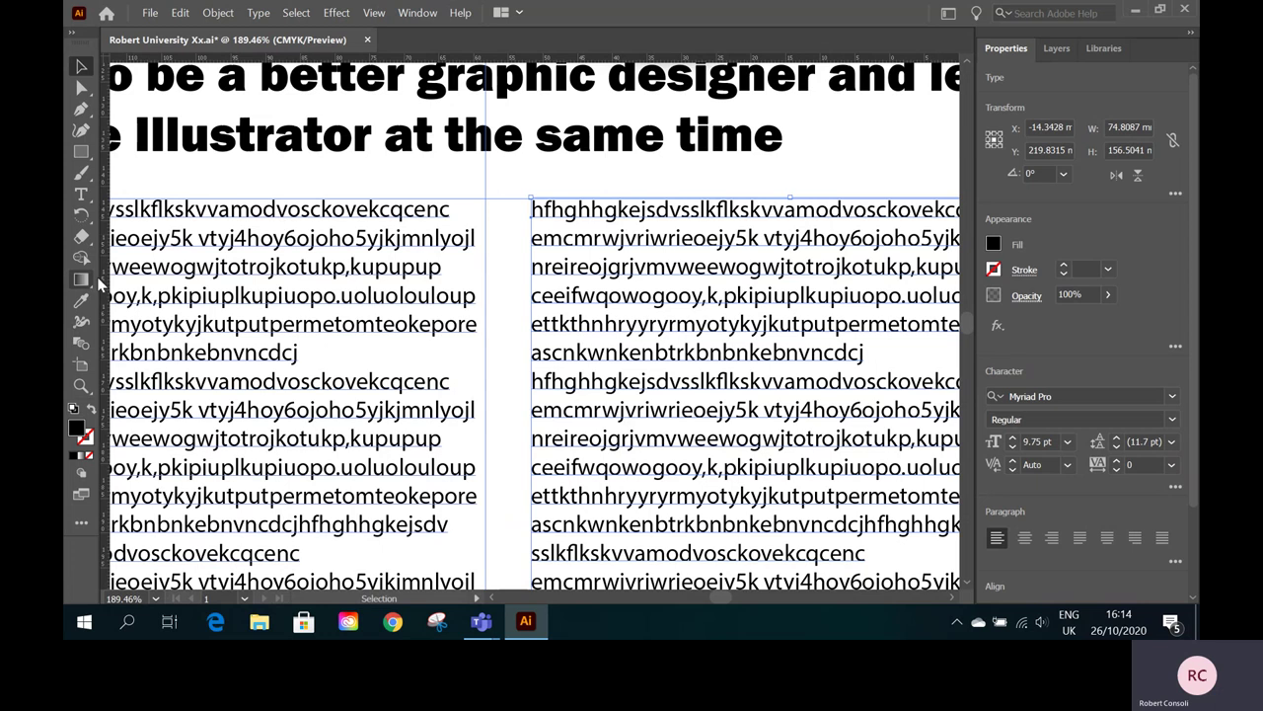
pyautogui.moveTo(99, 284); pyautogui.dragTo(531, 271)
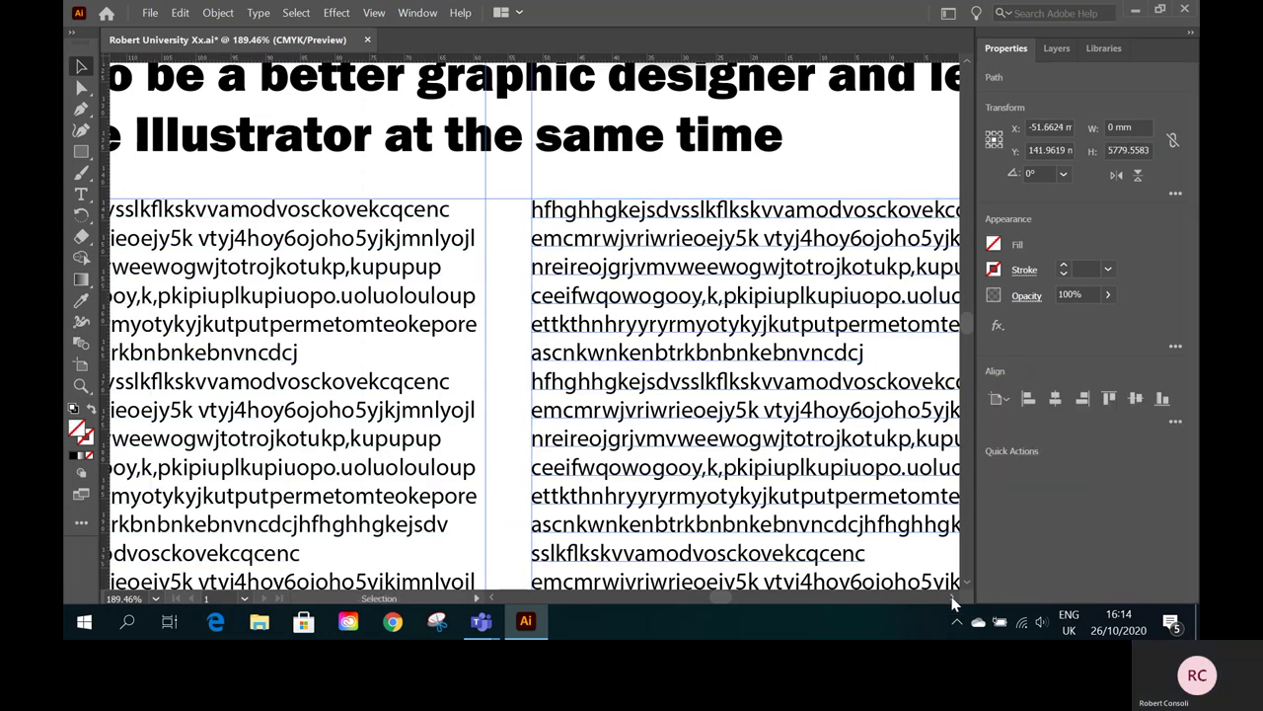
pyautogui.hscroll(5, 954, 602)
pyautogui.hscroll(3, 953, 602)
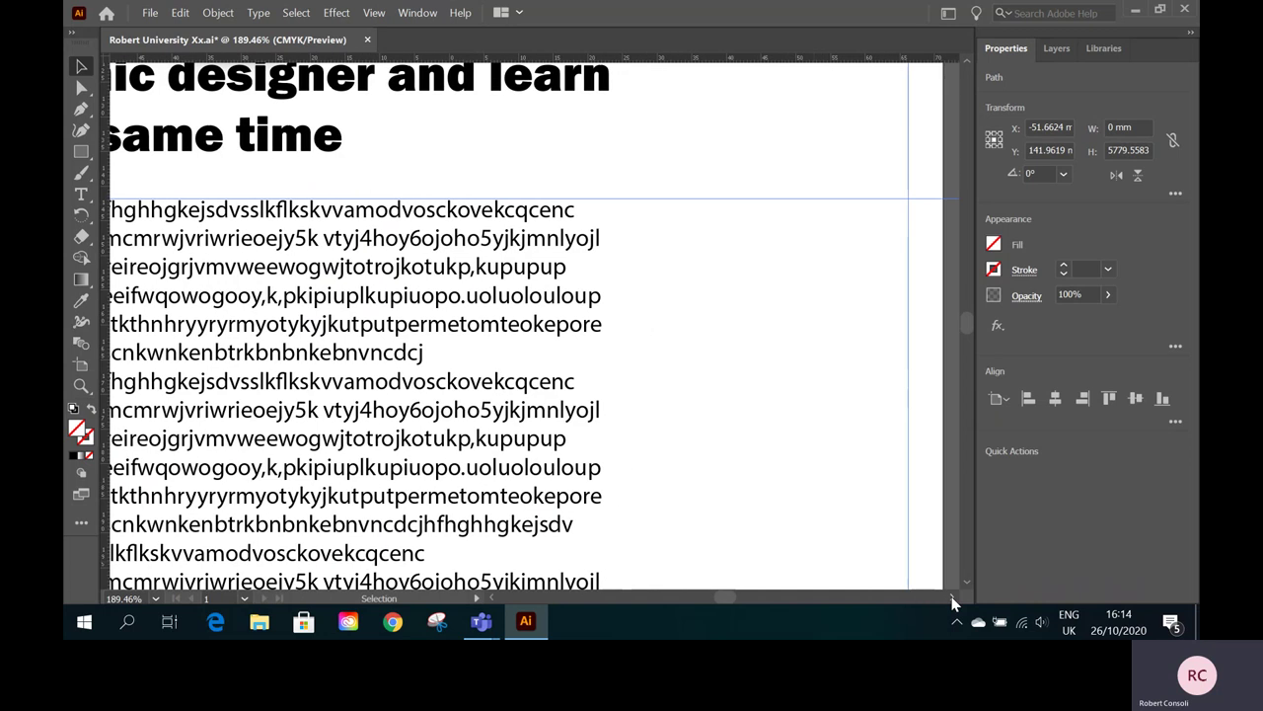
pyautogui.click(573, 294)
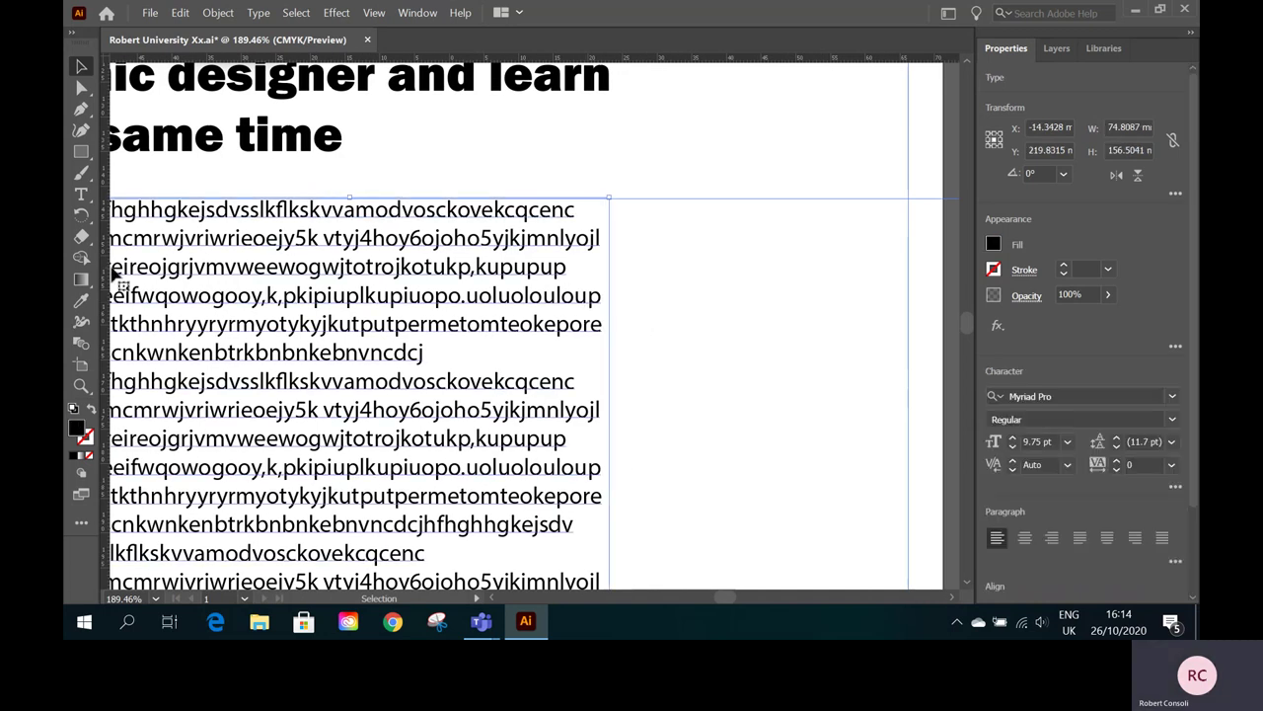
pyautogui.click(607, 271)
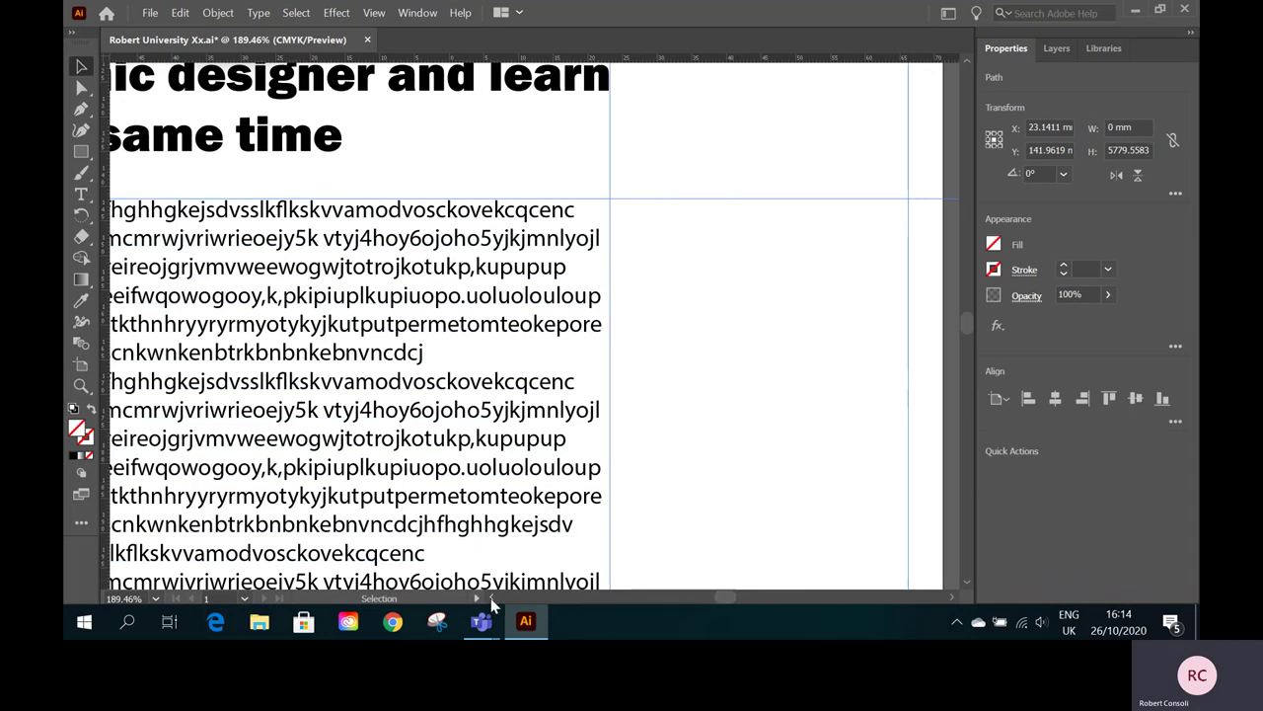
pyautogui.hscroll(-5, 493, 605)
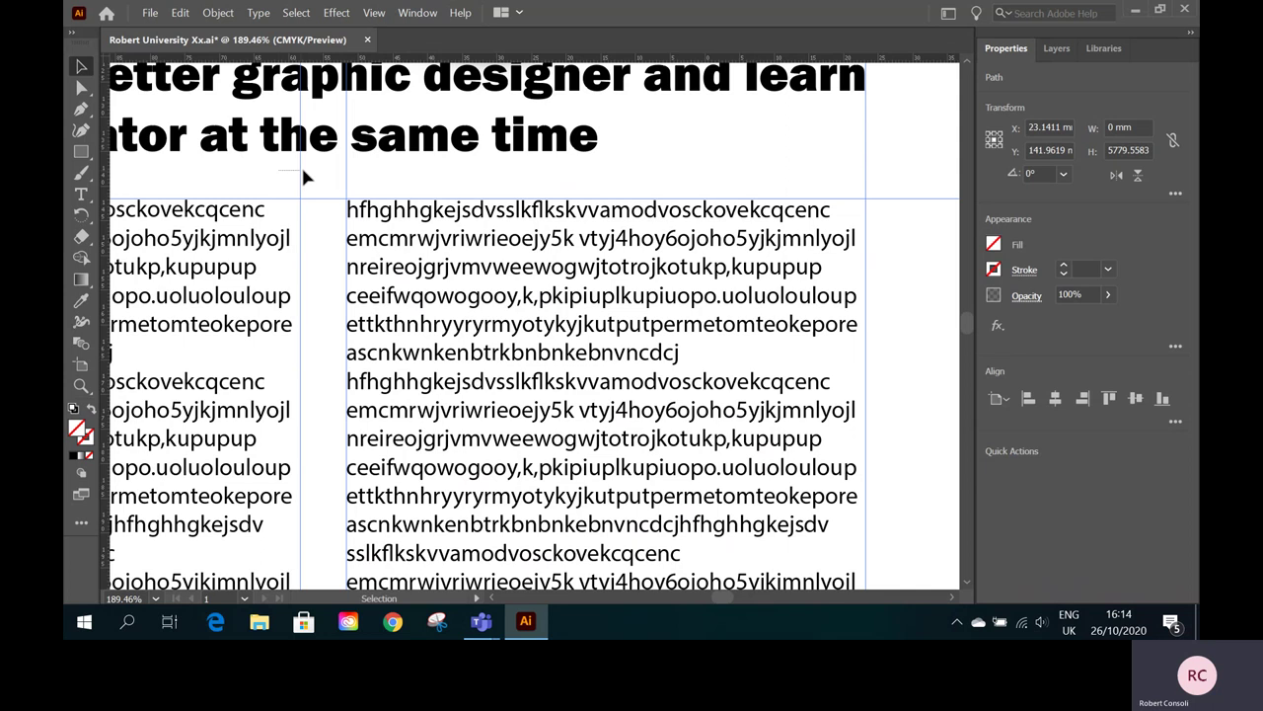
# - Move the guides to the second column's edges, then fit the page on screen
pyautogui.click(362, 171)
pyautogui.press('a')
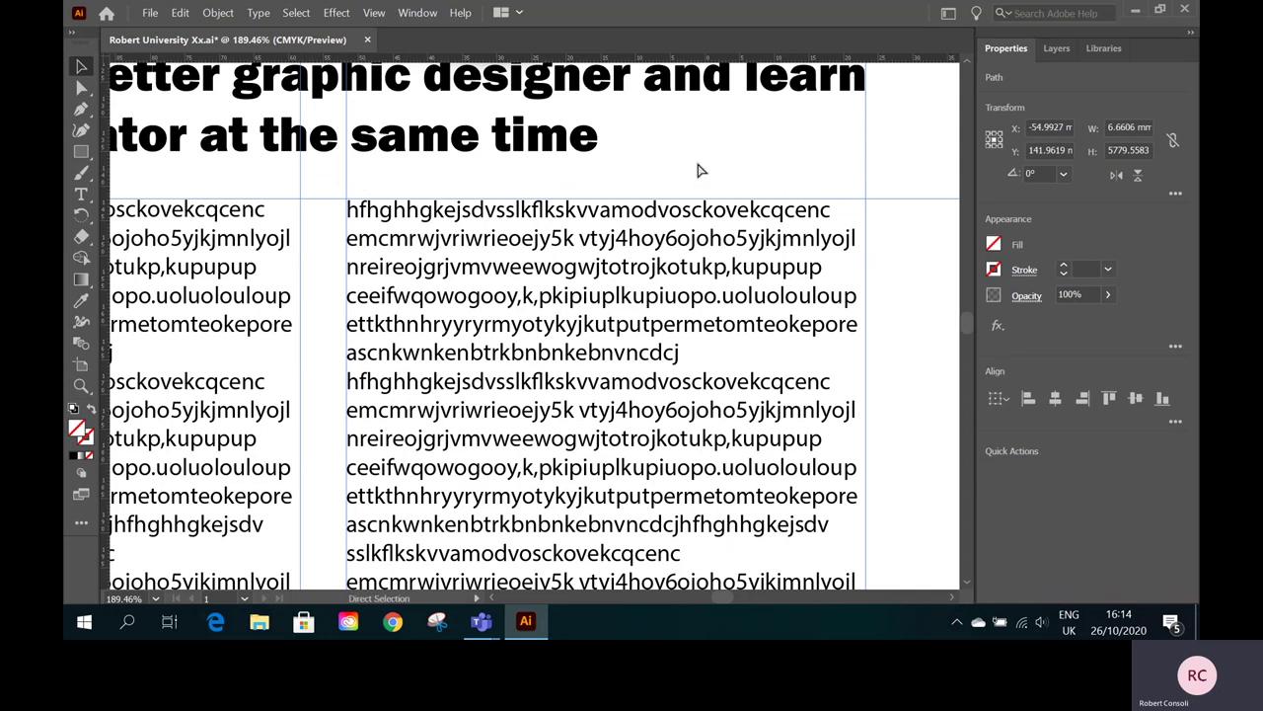
pyautogui.press('v')
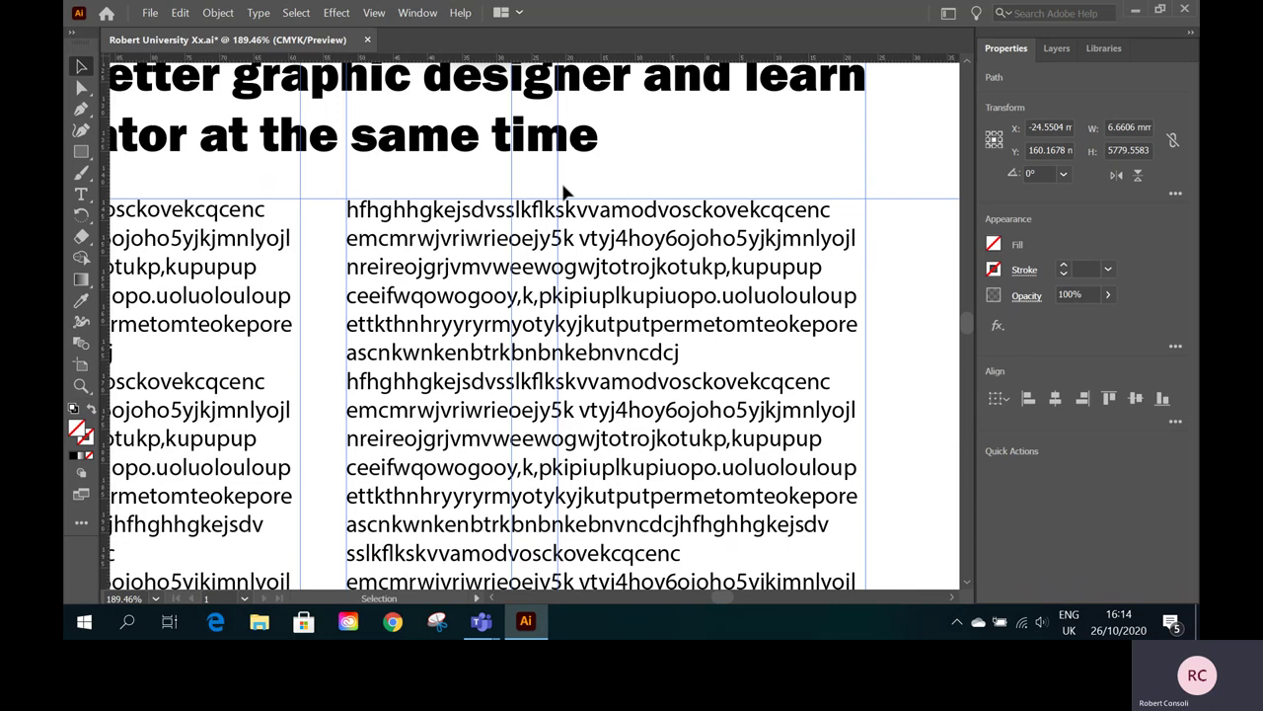
pyautogui.moveTo(563, 185); pyautogui.dragTo(909, 175)
pyautogui.click(874, 173)
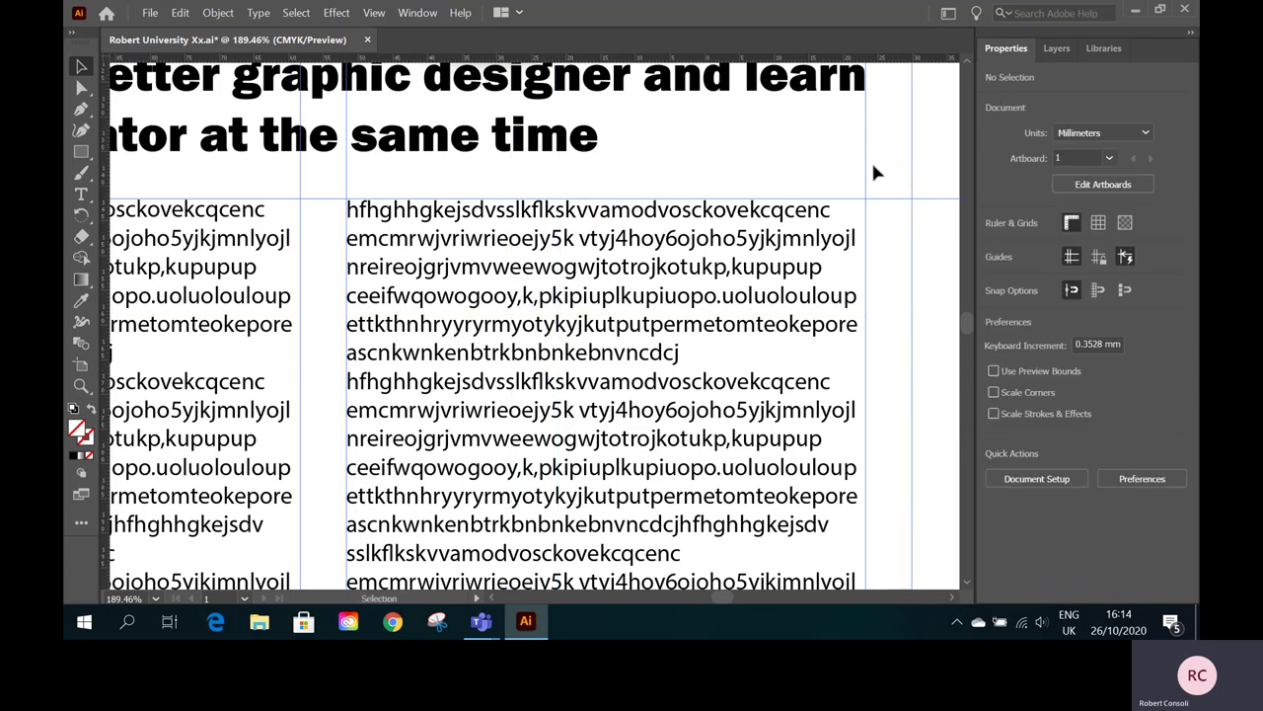
pyautogui.click(868, 174)
pyautogui.click(747, 148)
pyautogui.click(155, 598)
pyautogui.scroll(-1, 236, 572)
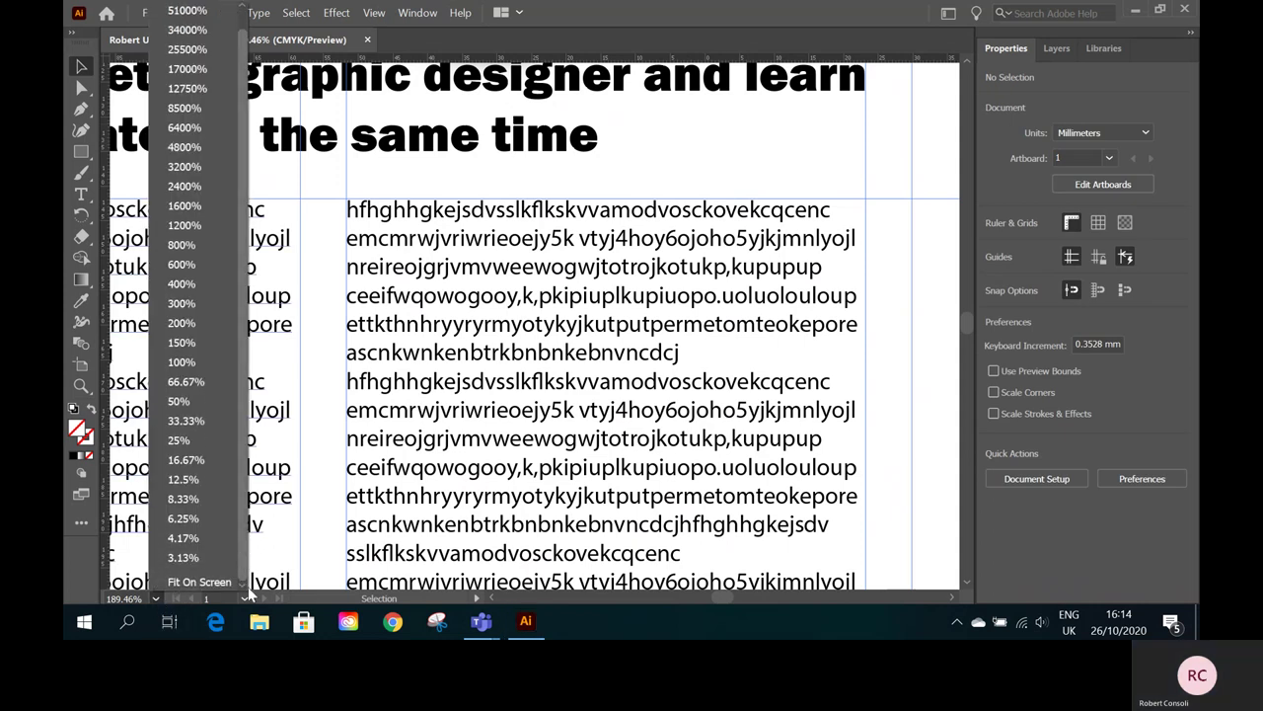
pyautogui.click(229, 581)
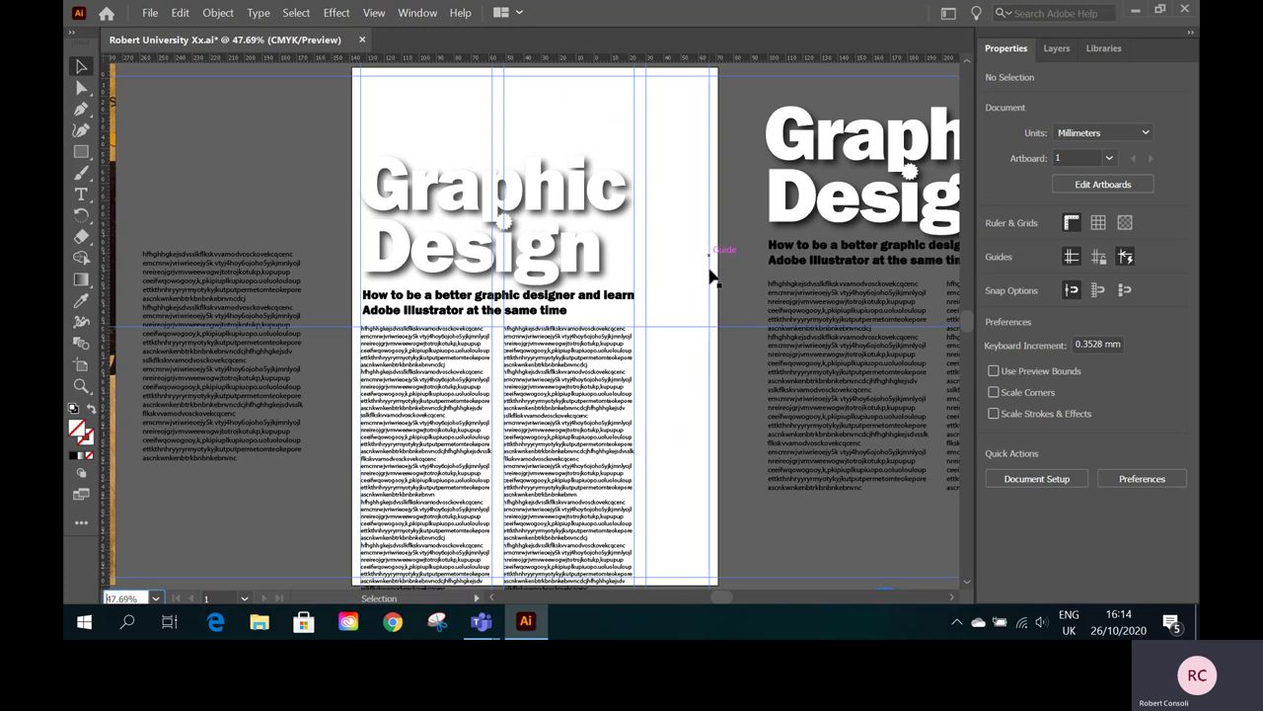
# - Delete the bottom lines of the left and right body-text columns, then deselect
pyautogui.press('t')
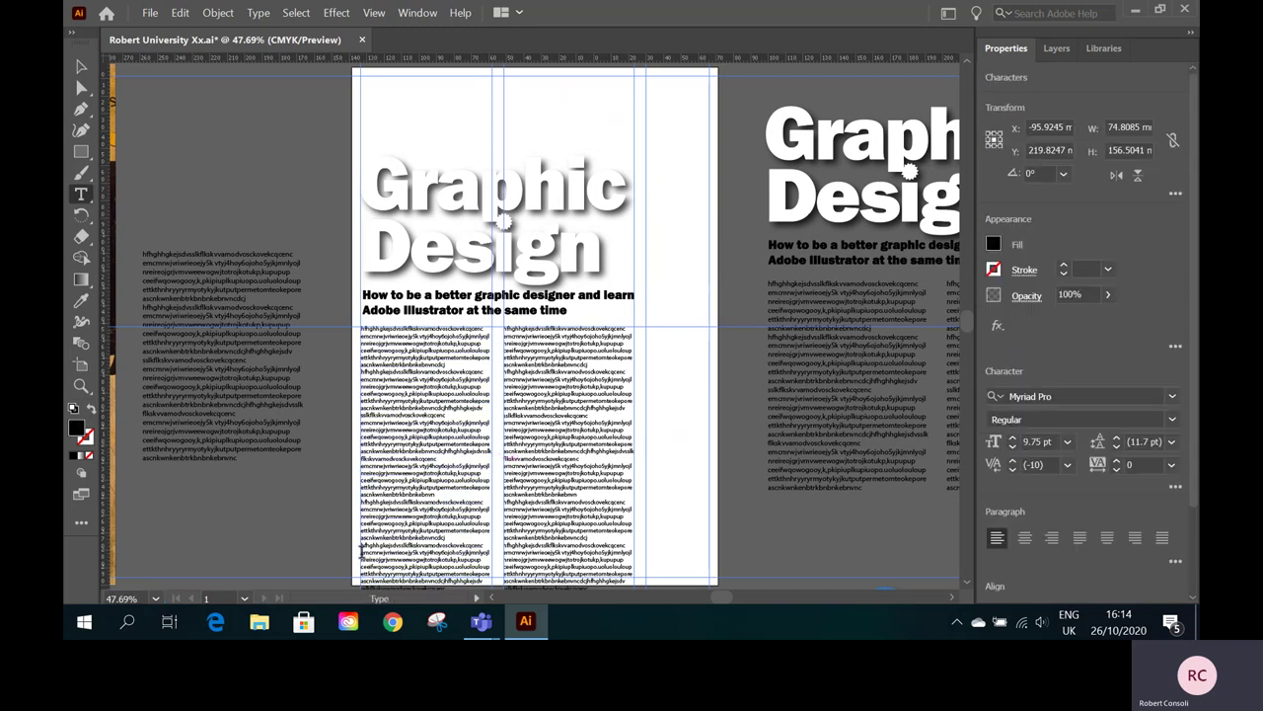
pyautogui.moveTo(363, 553); pyautogui.dragTo(504, 591)
pyautogui.press('BackSpace')
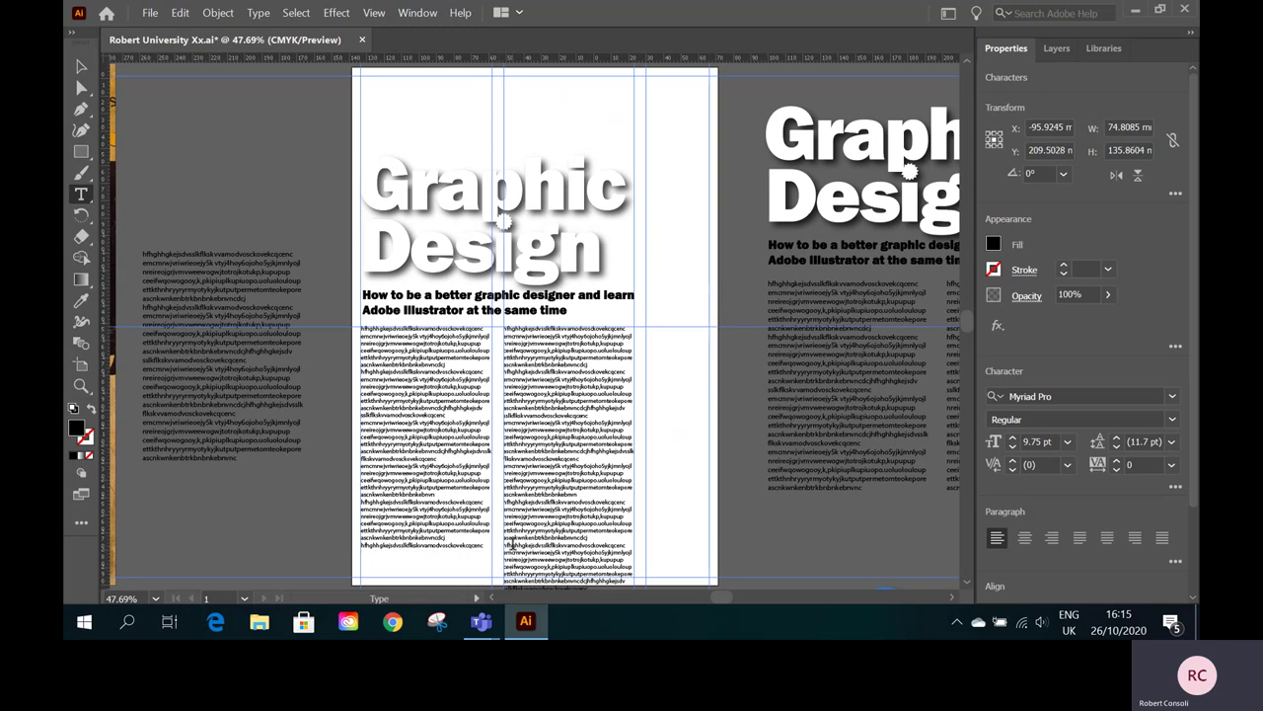
pyautogui.click(510, 545)
pyautogui.moveTo(504, 537); pyautogui.dragTo(693, 583)
pyautogui.press('BackSpace')
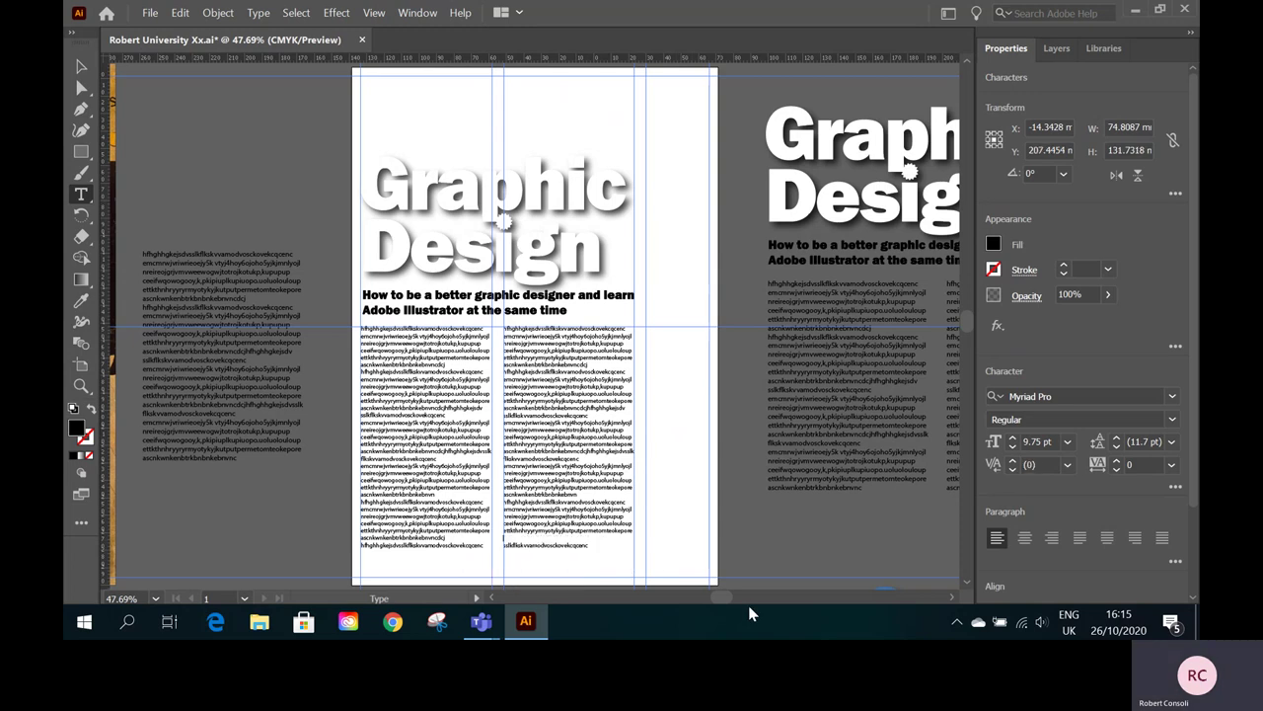
pyautogui.click(586, 543)
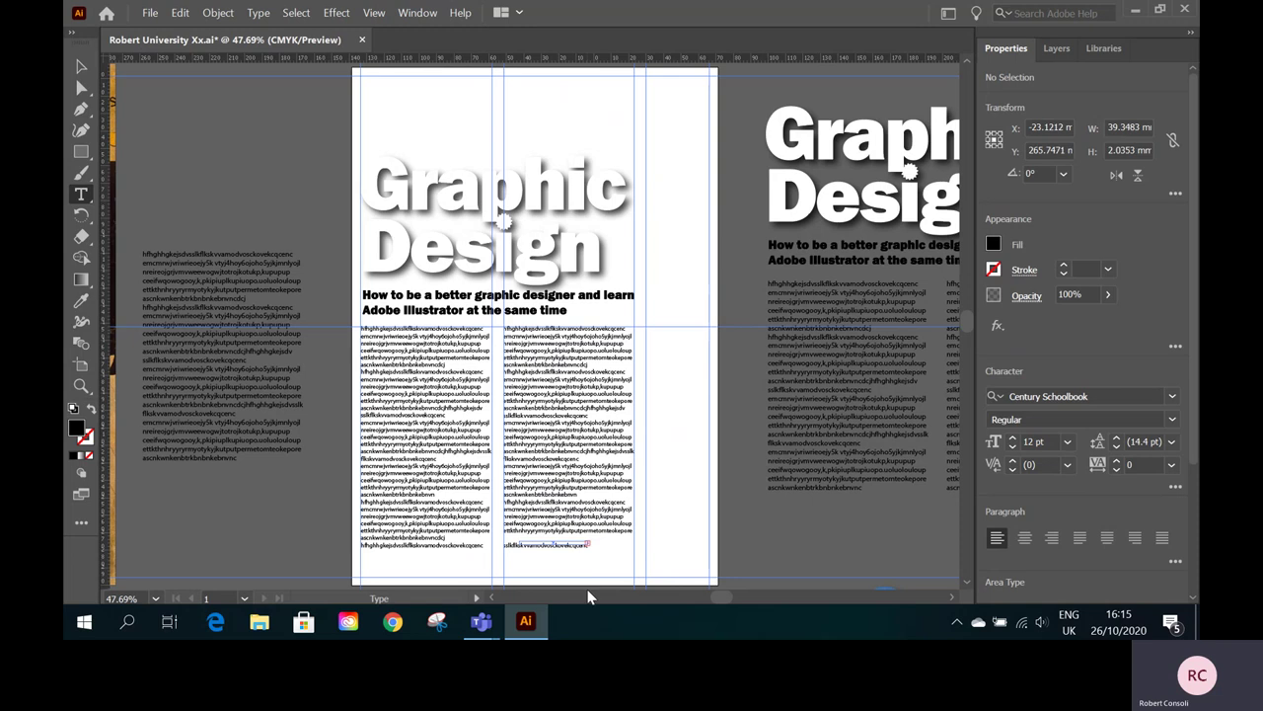
pyautogui.click(82, 67)
pyautogui.hotkey('ctrl', 'shift', 'a')
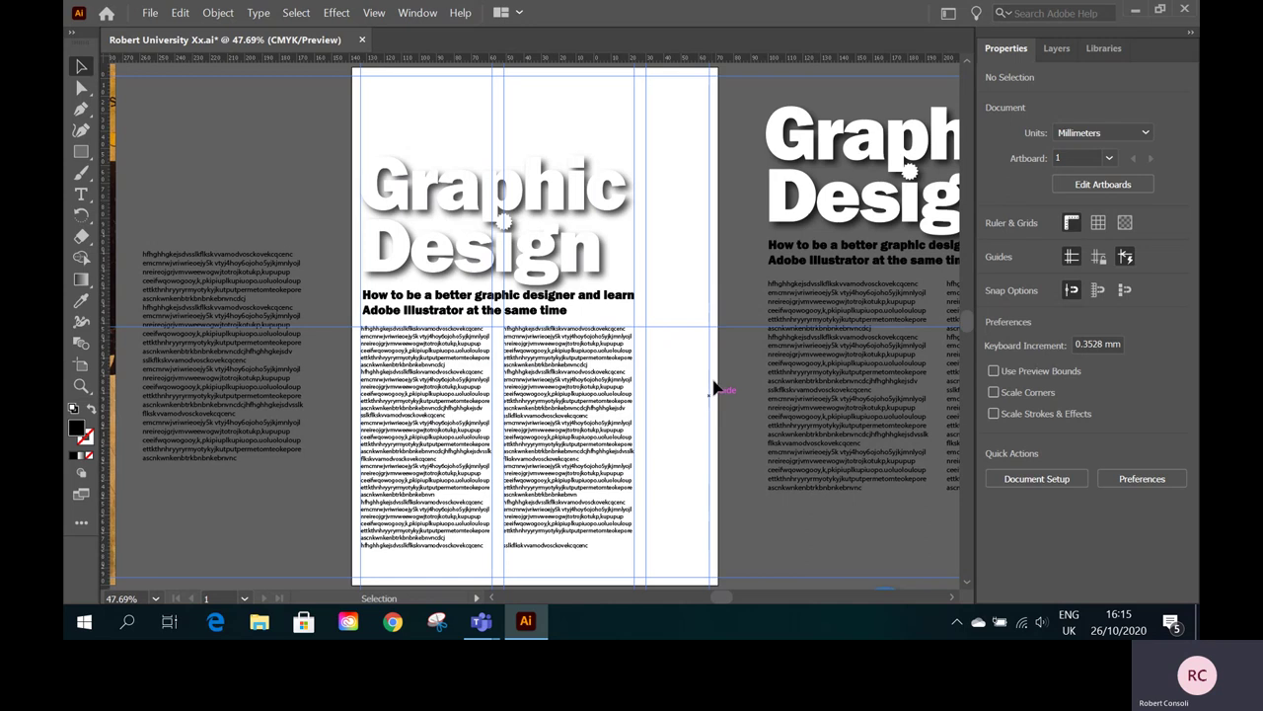
# - Start a new text line in the empty third column set in Franklin Gothic Heavy
pyautogui.click(82, 199)
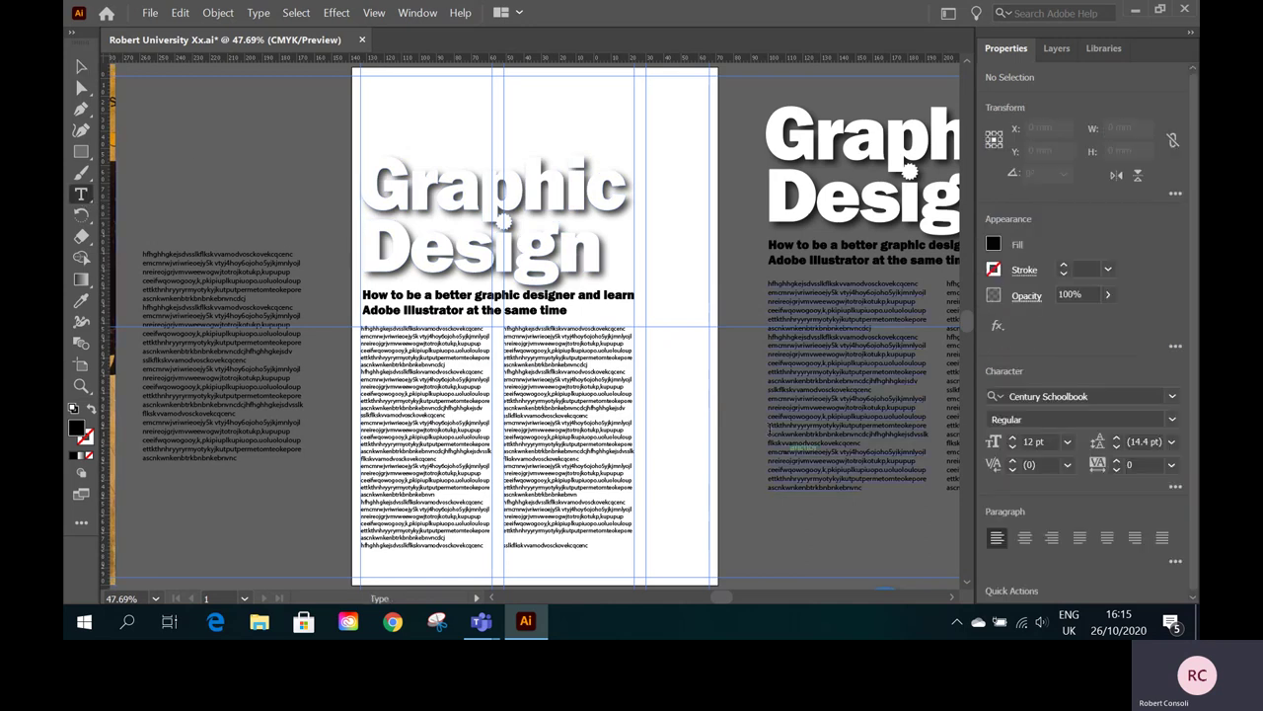
pyautogui.click(654, 371)
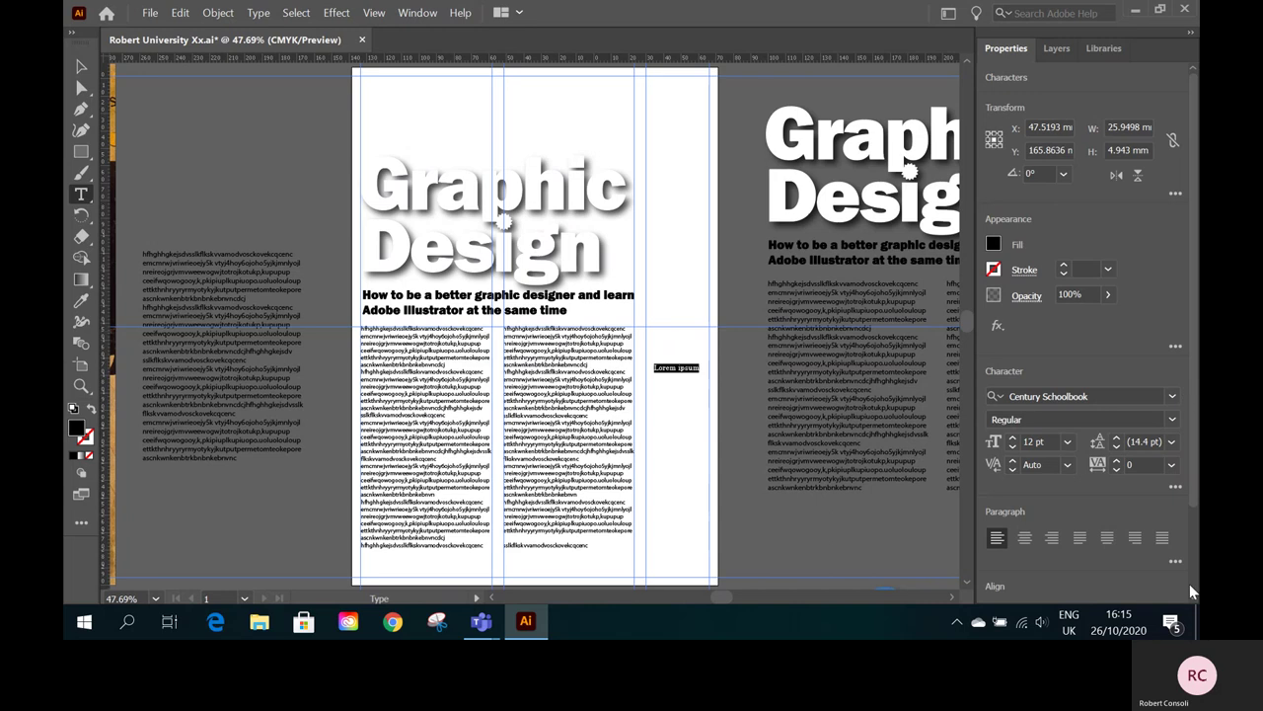
pyautogui.click(1173, 396)
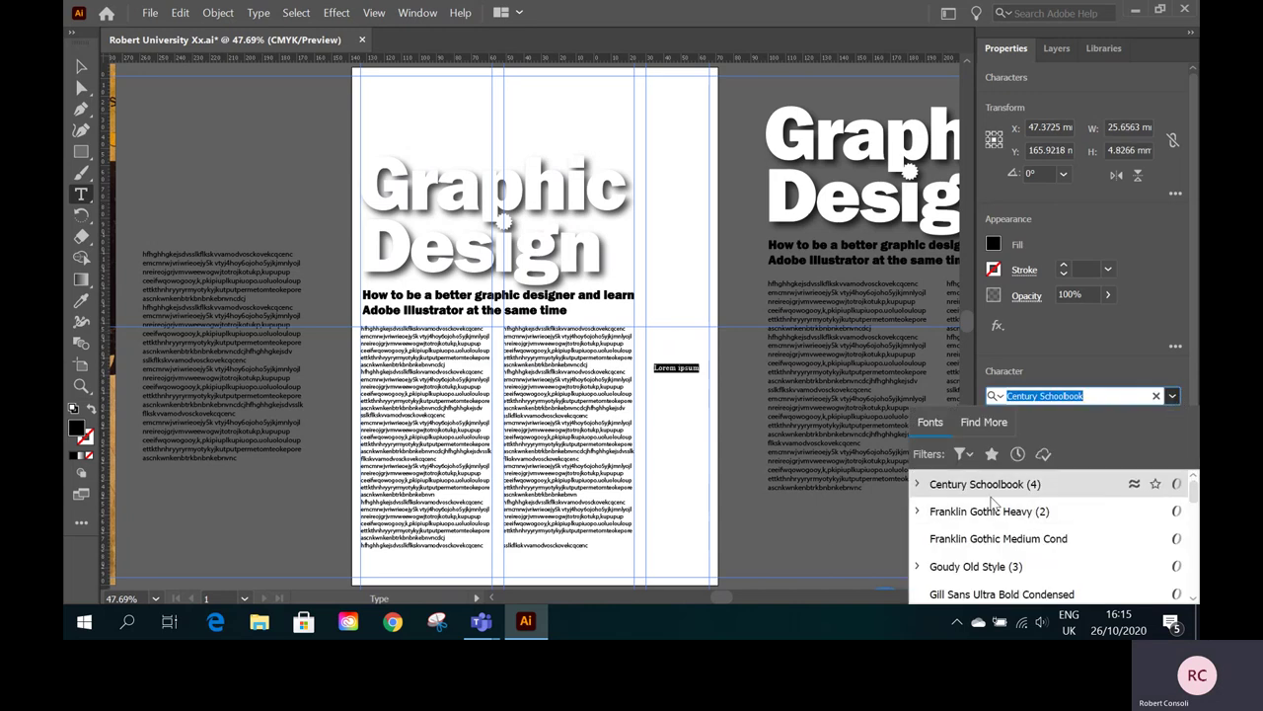
pyautogui.click(1017, 511)
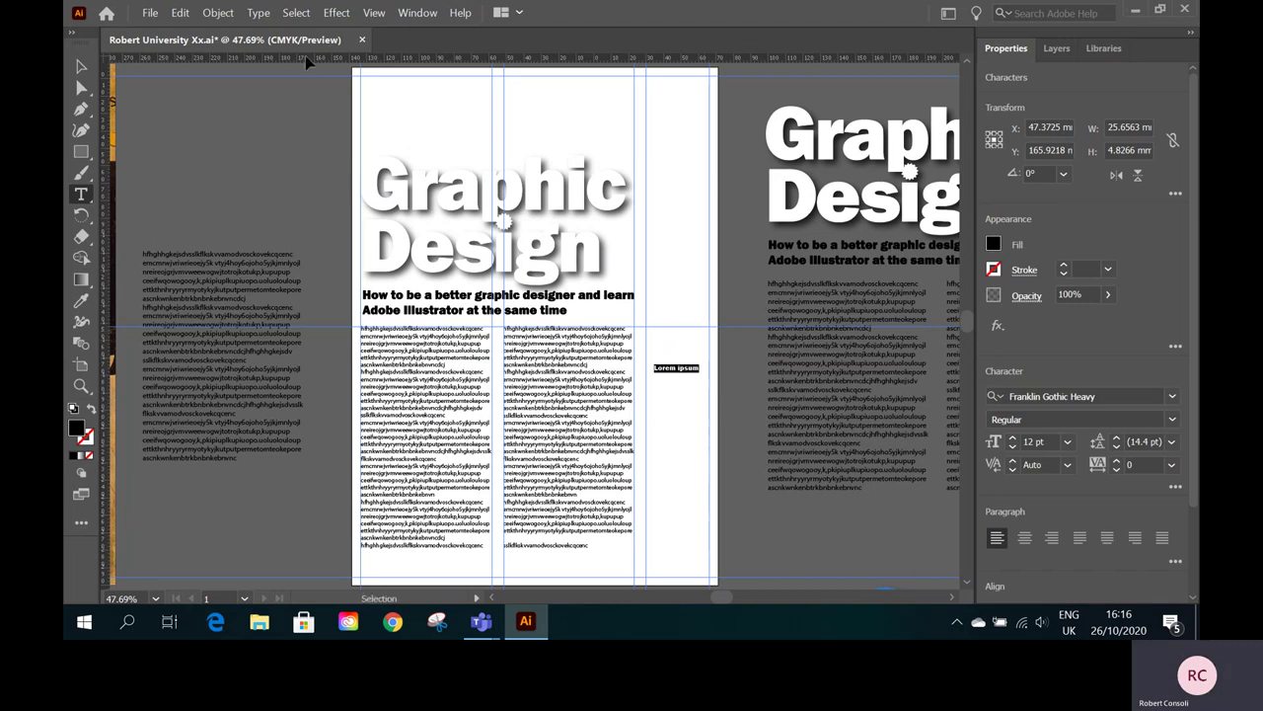
# - Move the Lorem ipsum text up, delete 'ipsum', and type a line of filler text
pyautogui.click(81, 67)
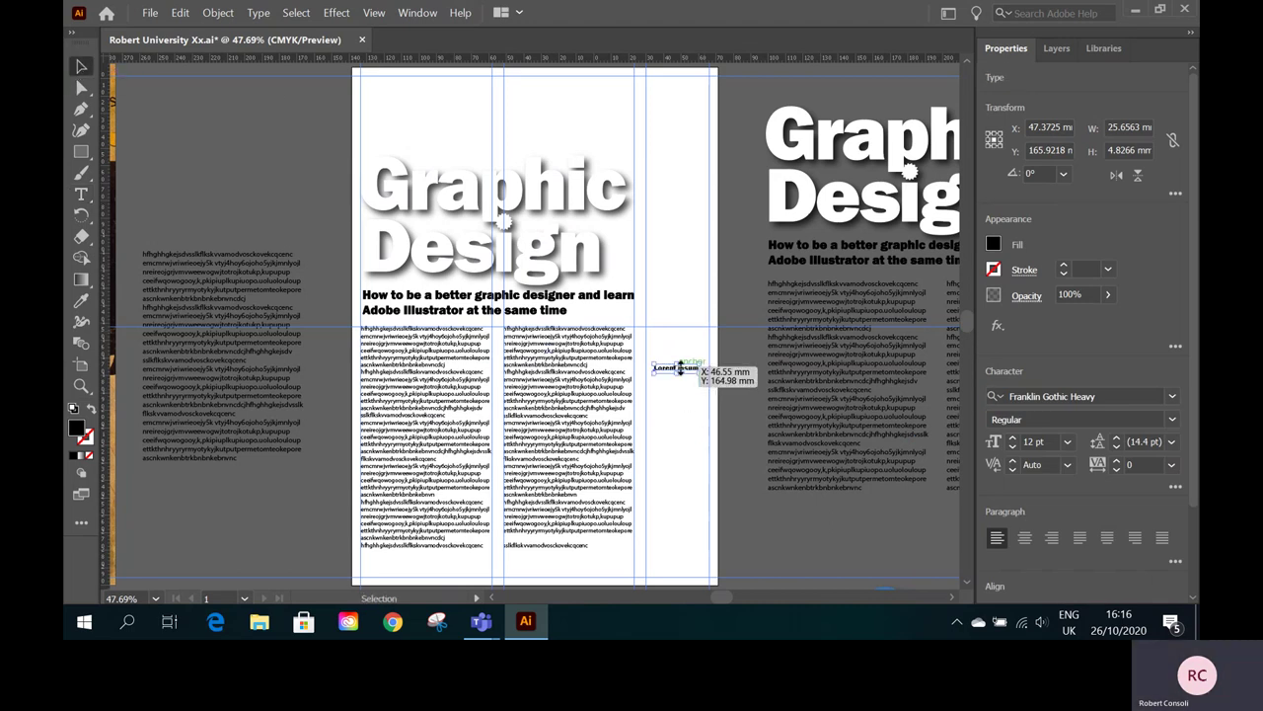
pyautogui.moveTo(688, 373); pyautogui.dragTo(680, 339)
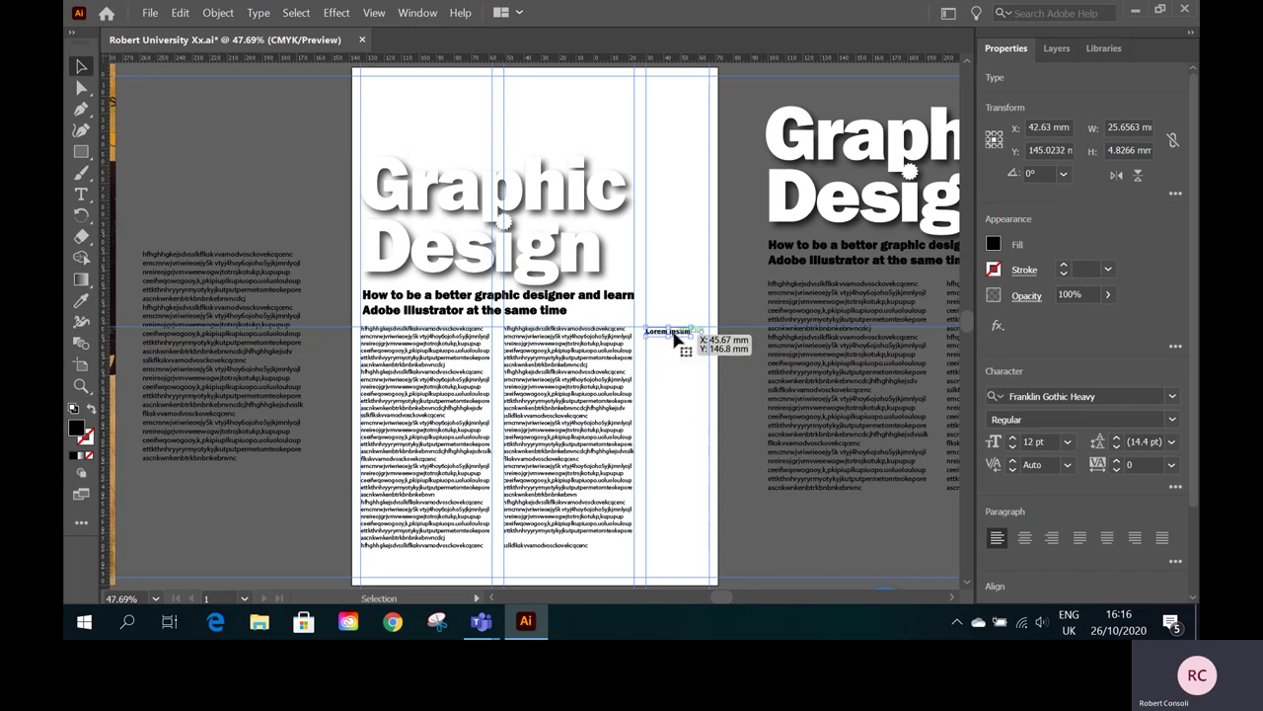
pyautogui.doubleClick(679, 336)
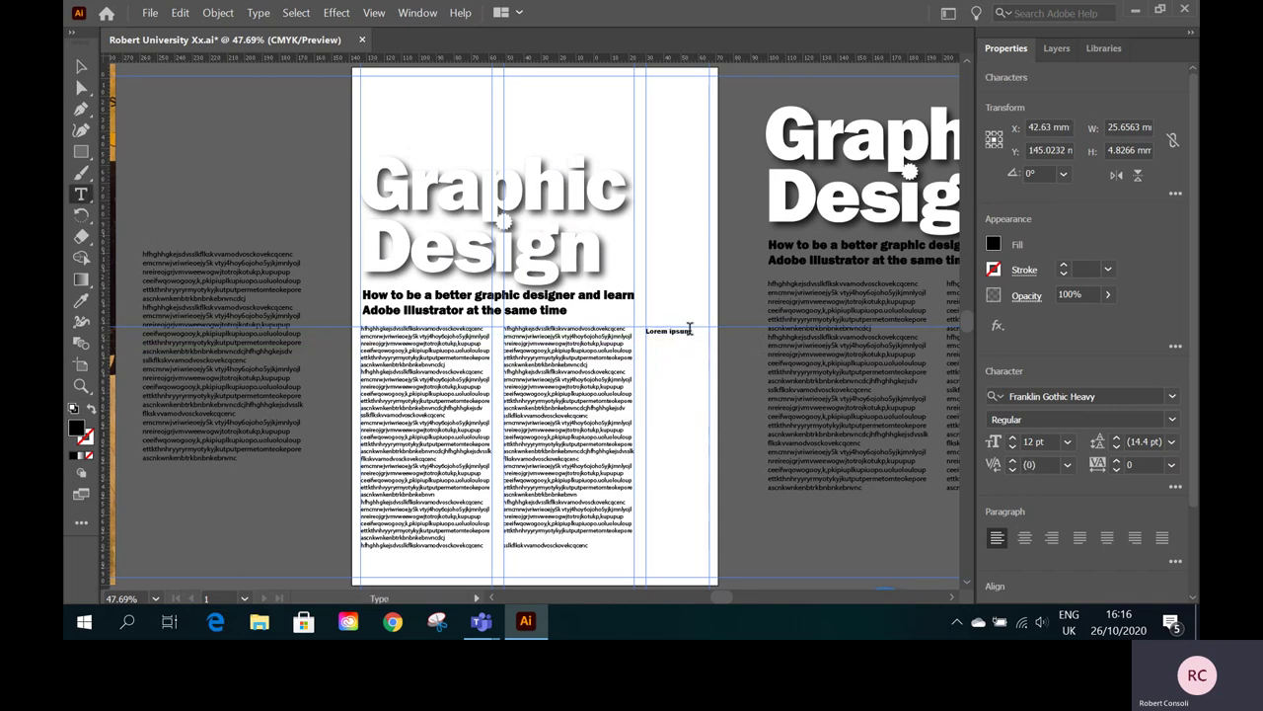
pyautogui.moveTo(690, 330); pyautogui.dragTo(646, 330)
pyautogui.doubleClick(679, 331)
pyautogui.press('BackSpace')
pyautogui.press('BackSpace')
pyautogui.press('BackSpace')
pyautogui.press('BackSpace')
pyautogui.write('mcckcekcekcel')
pyautogui.write('cjcjecjejcjc')
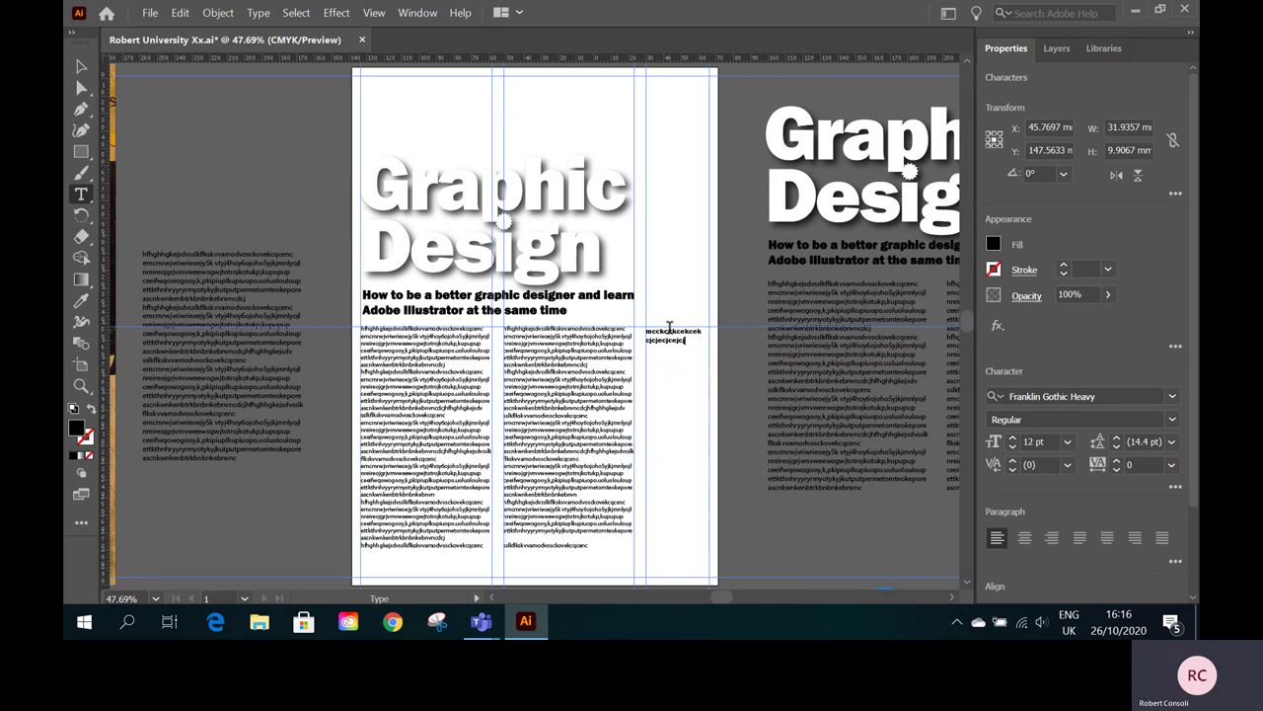
pyautogui.write('jc')
pyautogui.write('cnwjefwjjwjwvjjcechcwjvwjvjv')
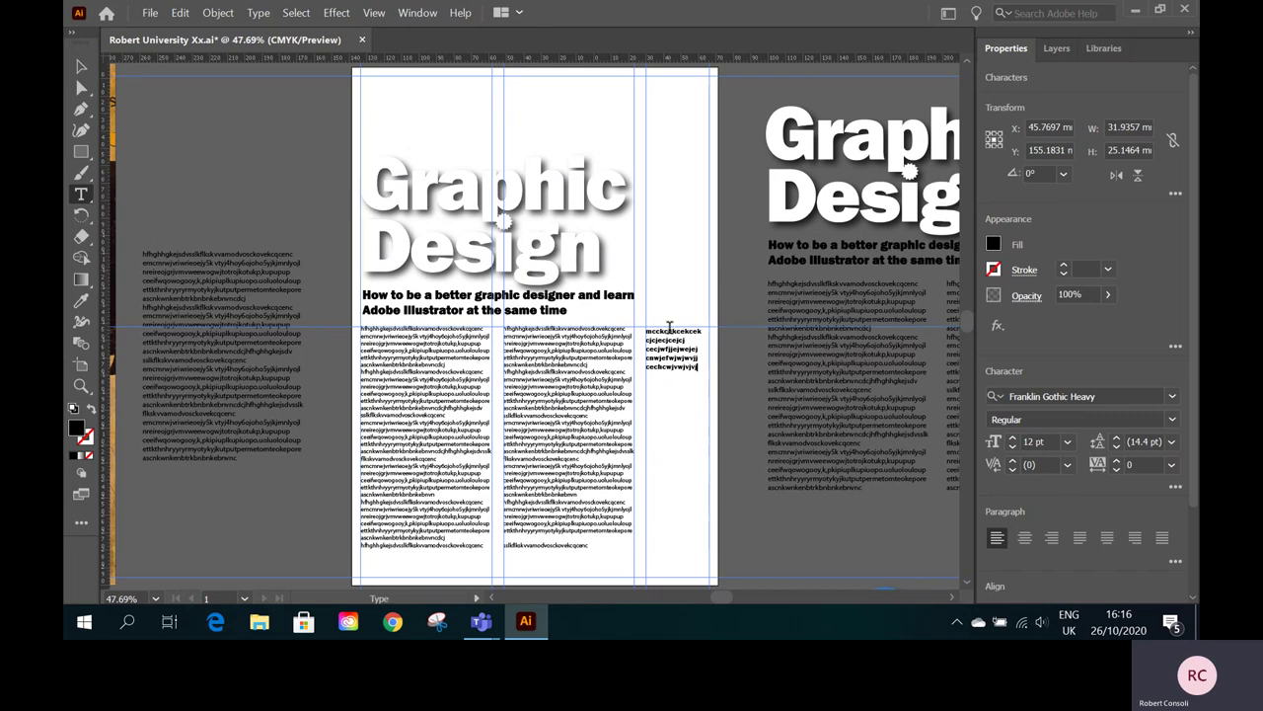
pyautogui.write('cchcehchehceh')
pyautogui.write('chcech')
pyautogui.write('cecehwcew')
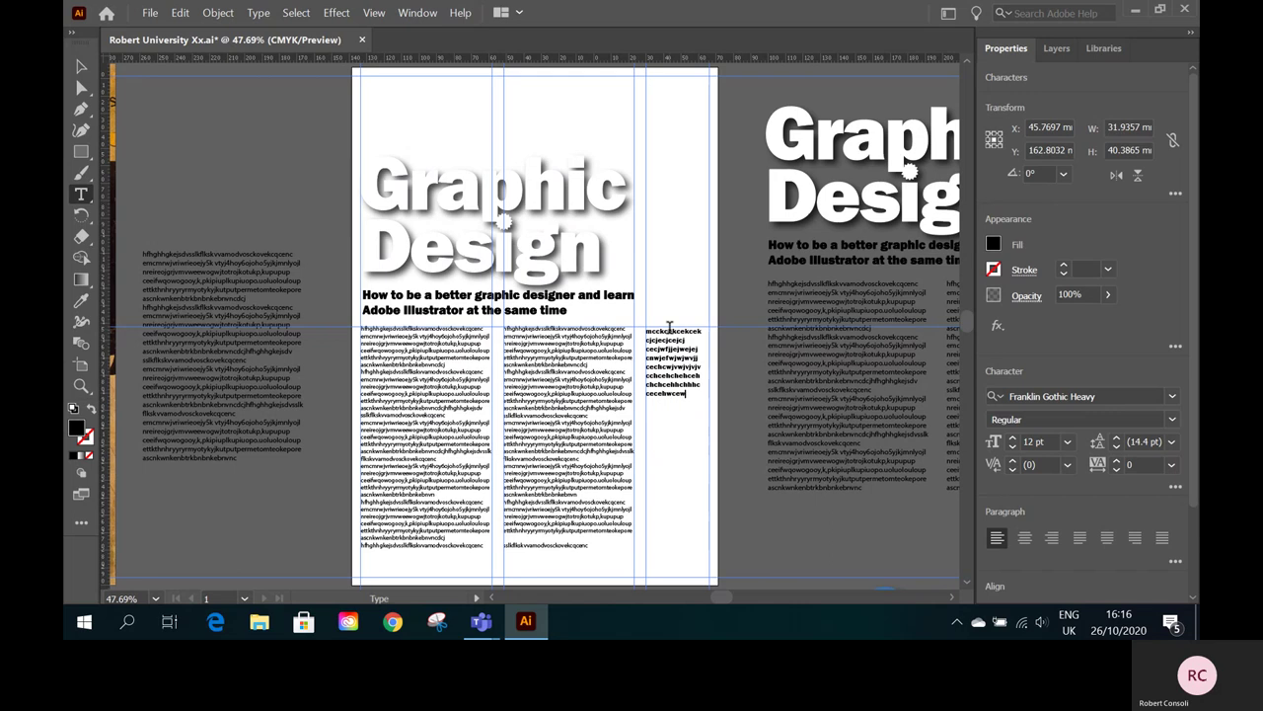
pyautogui.write('cjchcnbcecwnc')
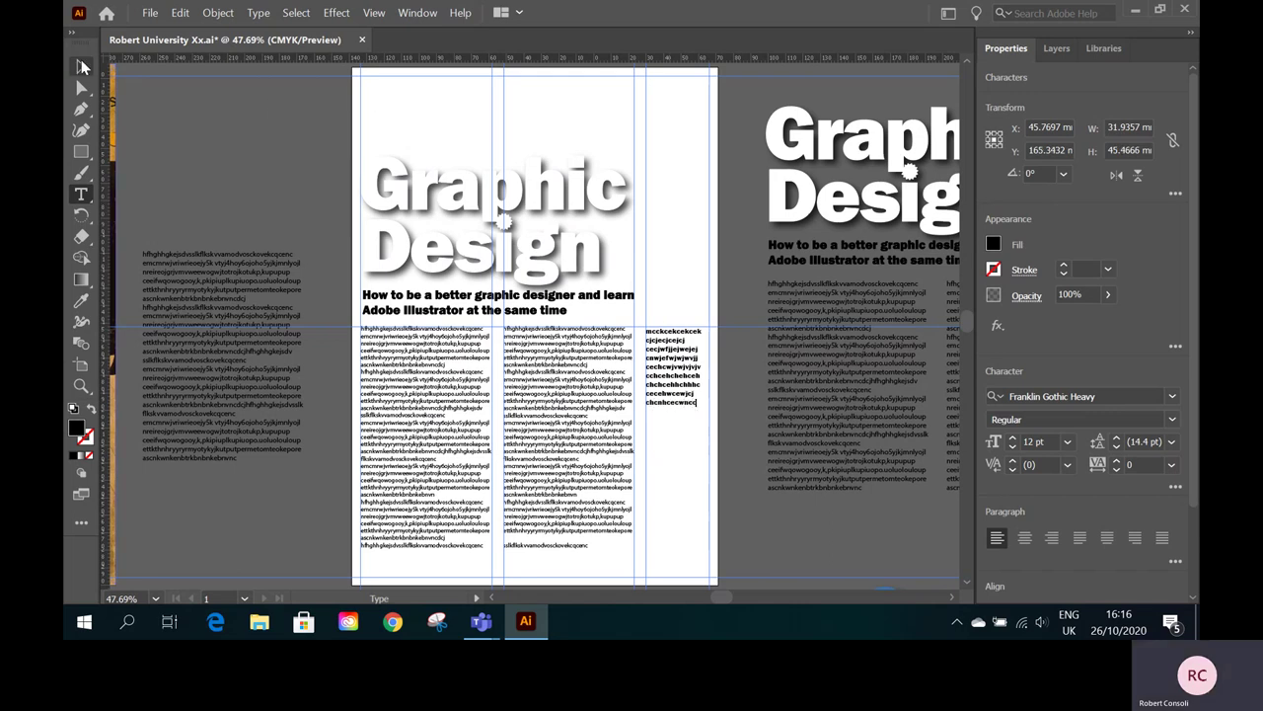
# - Deselect the new text frame and drag the bottom horizontal guide slightly upward
pyautogui.click(82, 66)
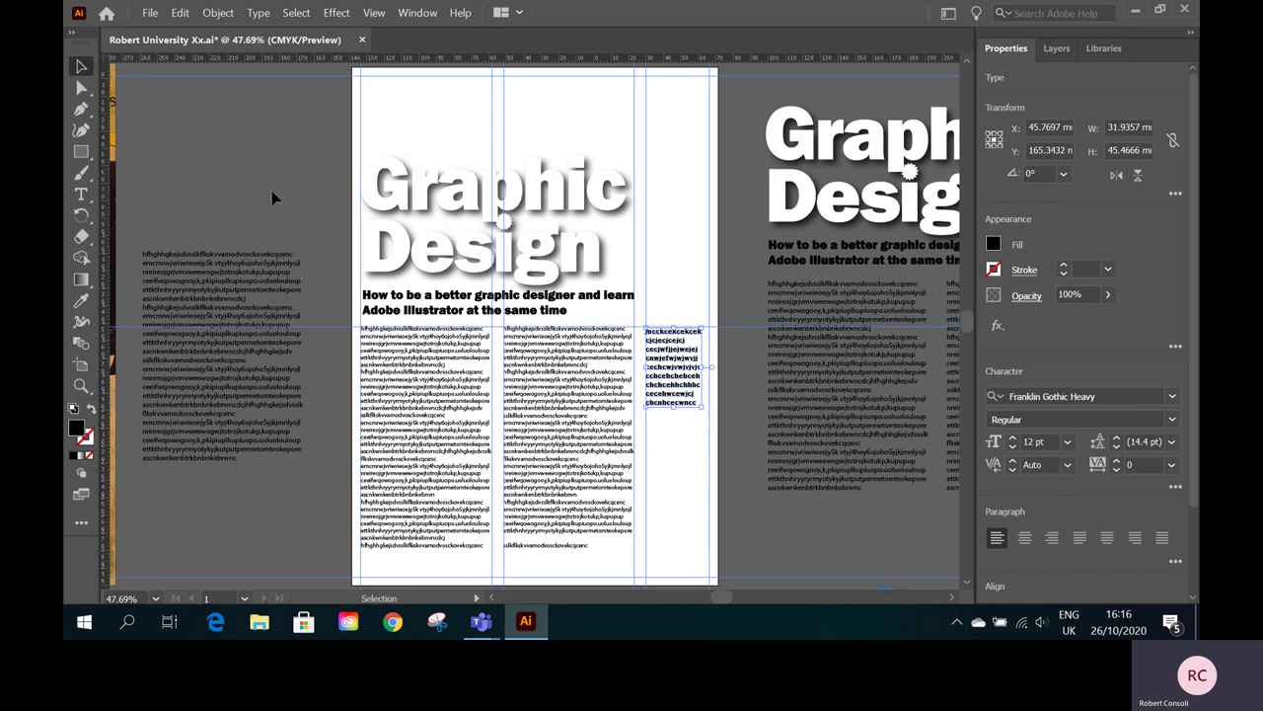
pyautogui.click(283, 157)
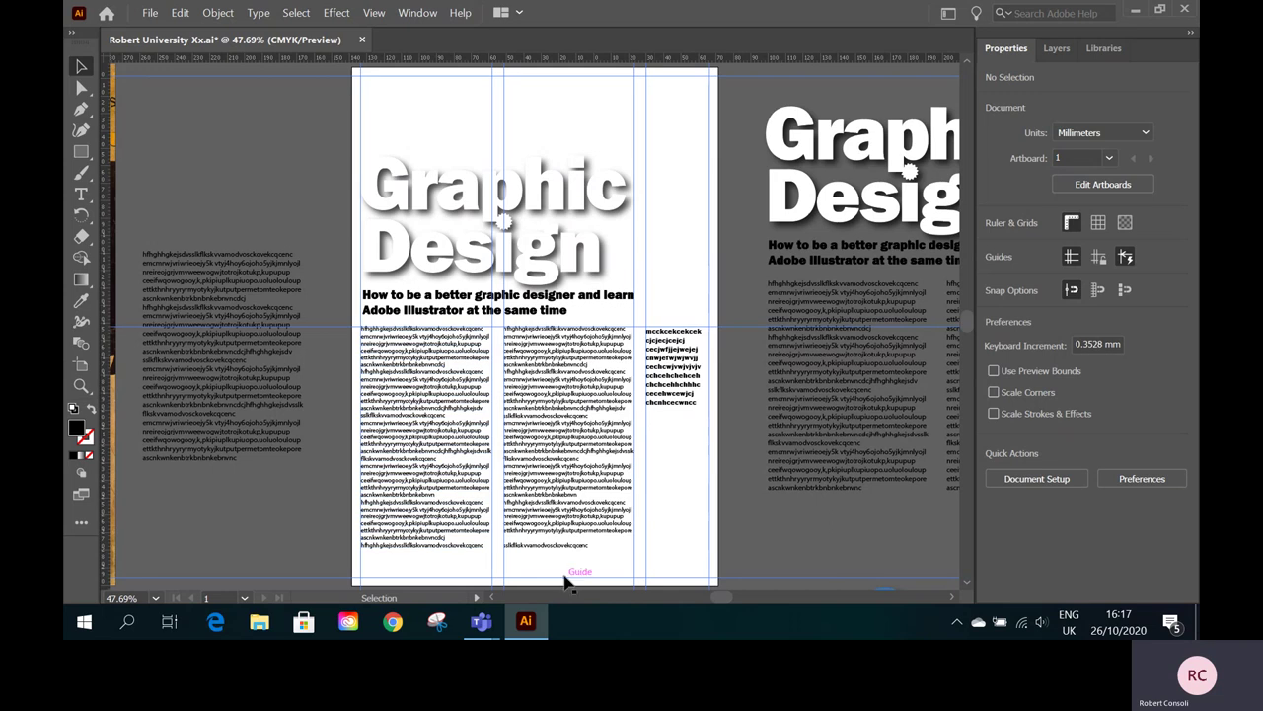
pyautogui.moveTo(566, 582); pyautogui.dragTo(564, 568)
pyautogui.click(771, 528)
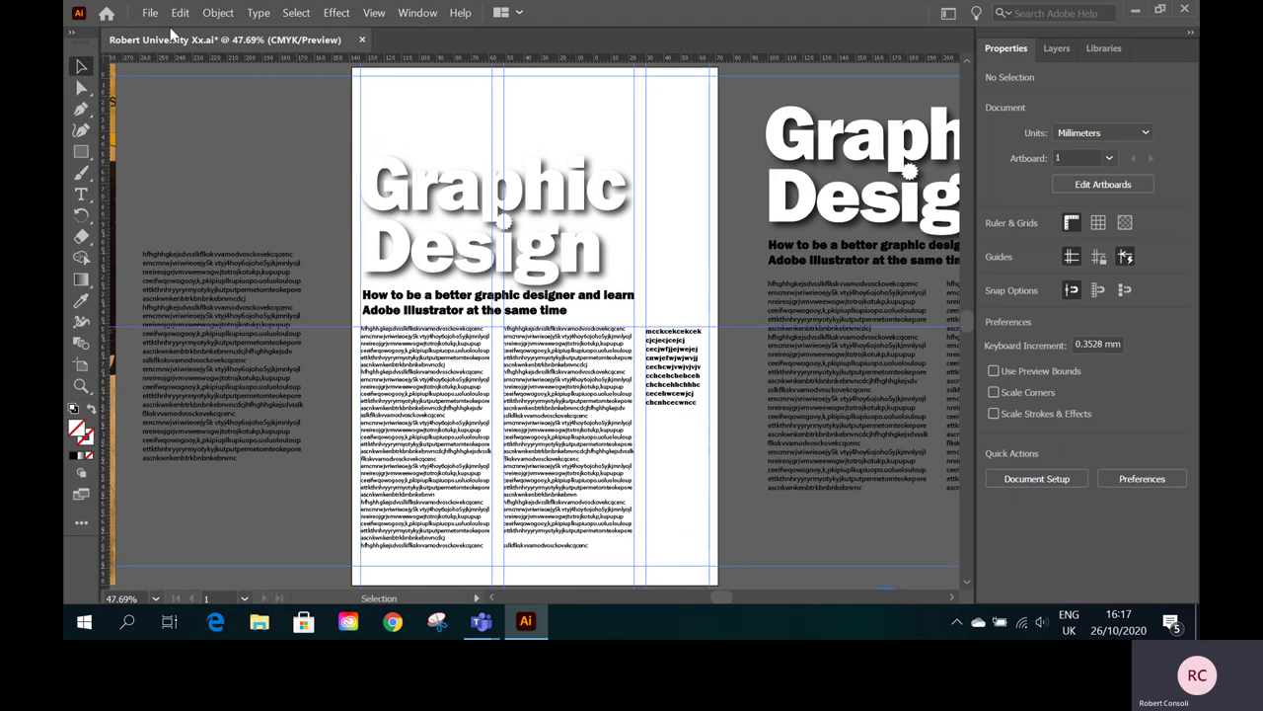
# - Save the document, add a vertical guide left of the page, and select both crossing guides
pyautogui.click(150, 14)
pyautogui.click(197, 144)
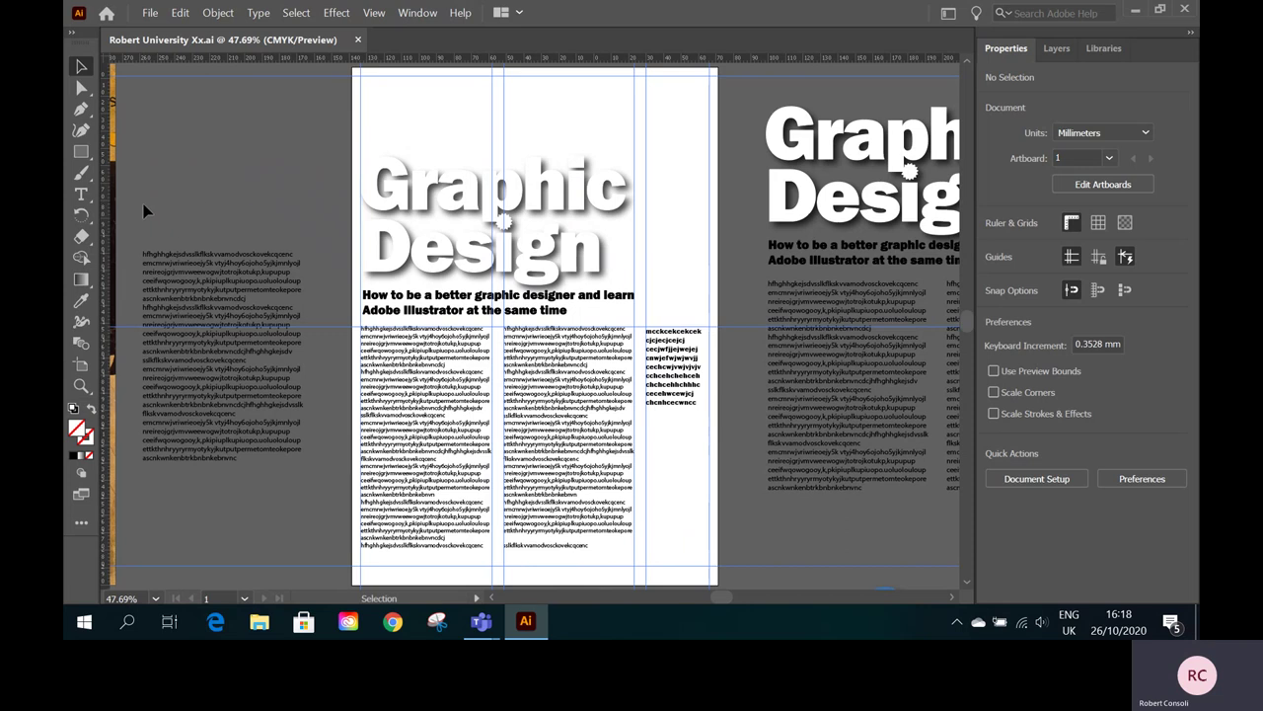
pyautogui.moveTo(110, 209); pyautogui.dragTo(246, 195)
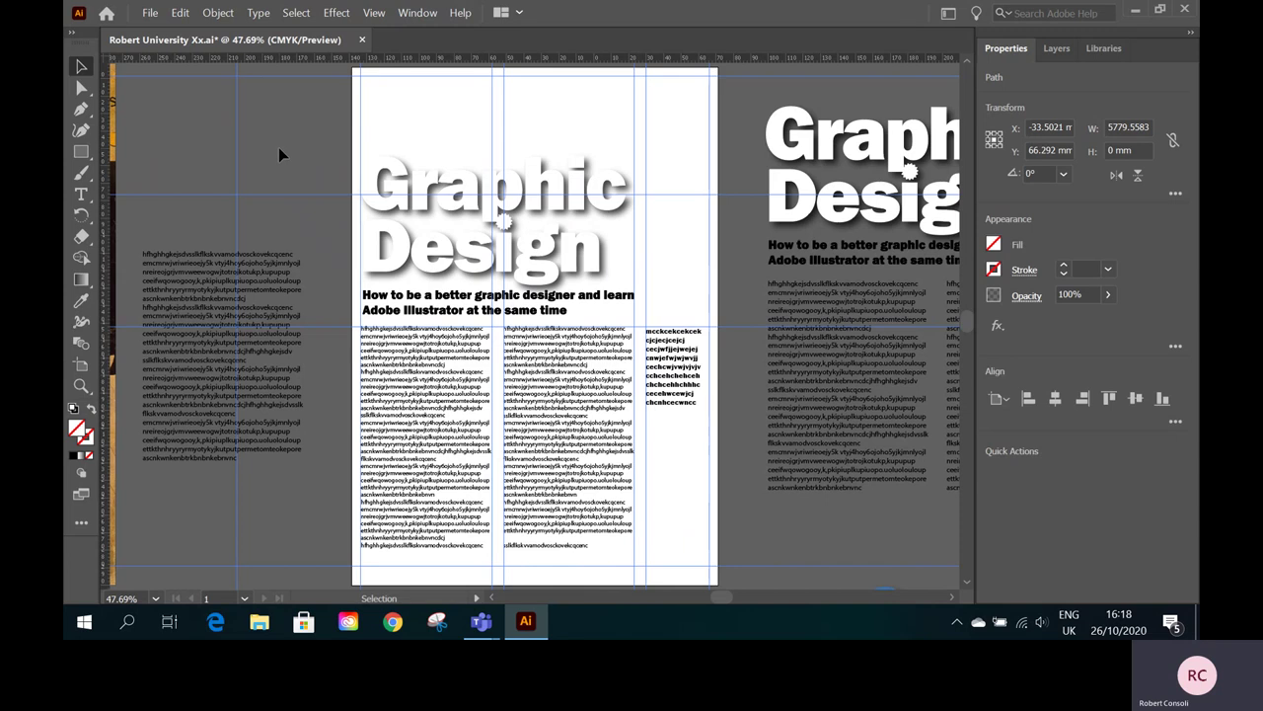
pyautogui.moveTo(278, 161); pyautogui.dragTo(208, 217)
# - Rotate the selected guides by 35° with Object > Transform > Rotate
pyautogui.click(219, 13)
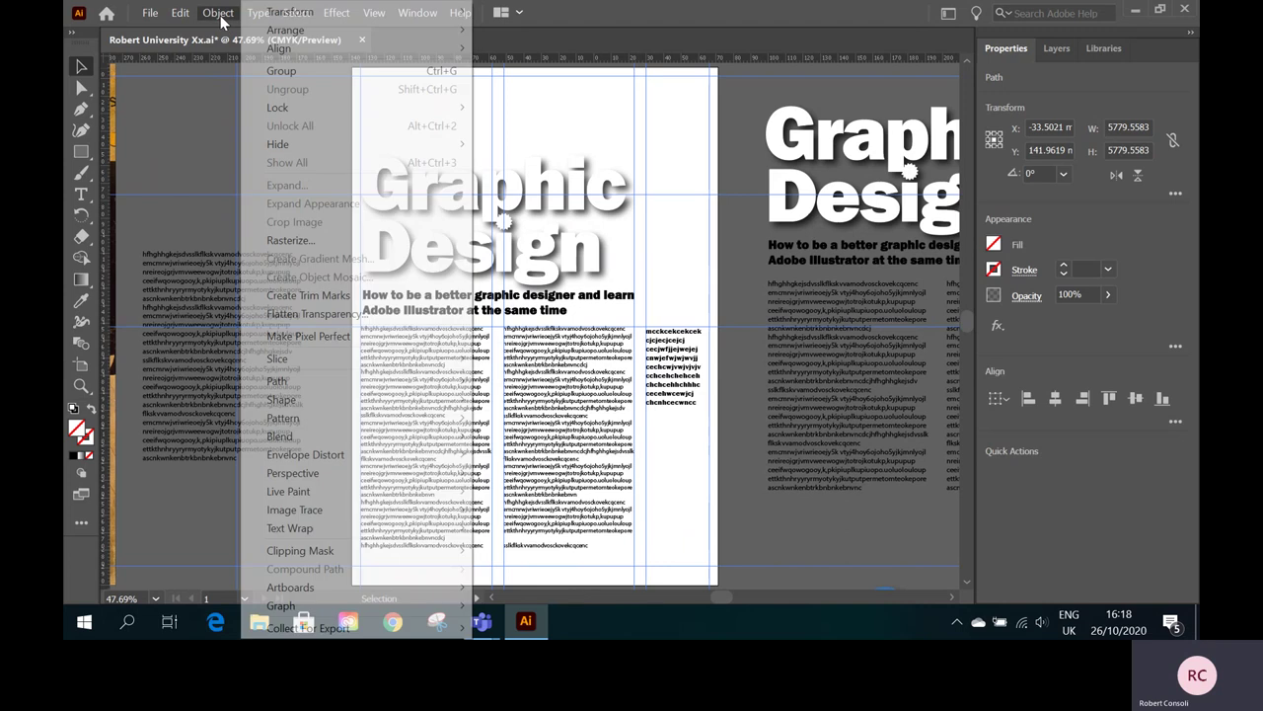
pyautogui.moveTo(290, 16)
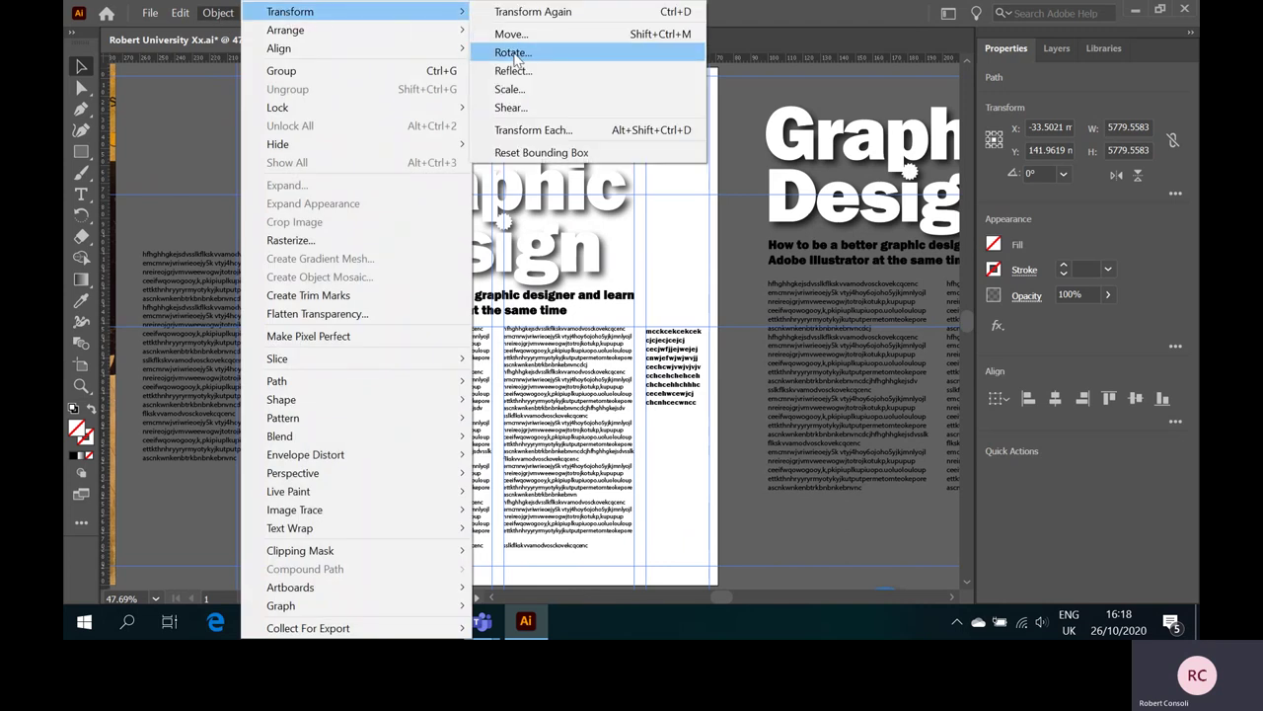
pyautogui.click(513, 52)
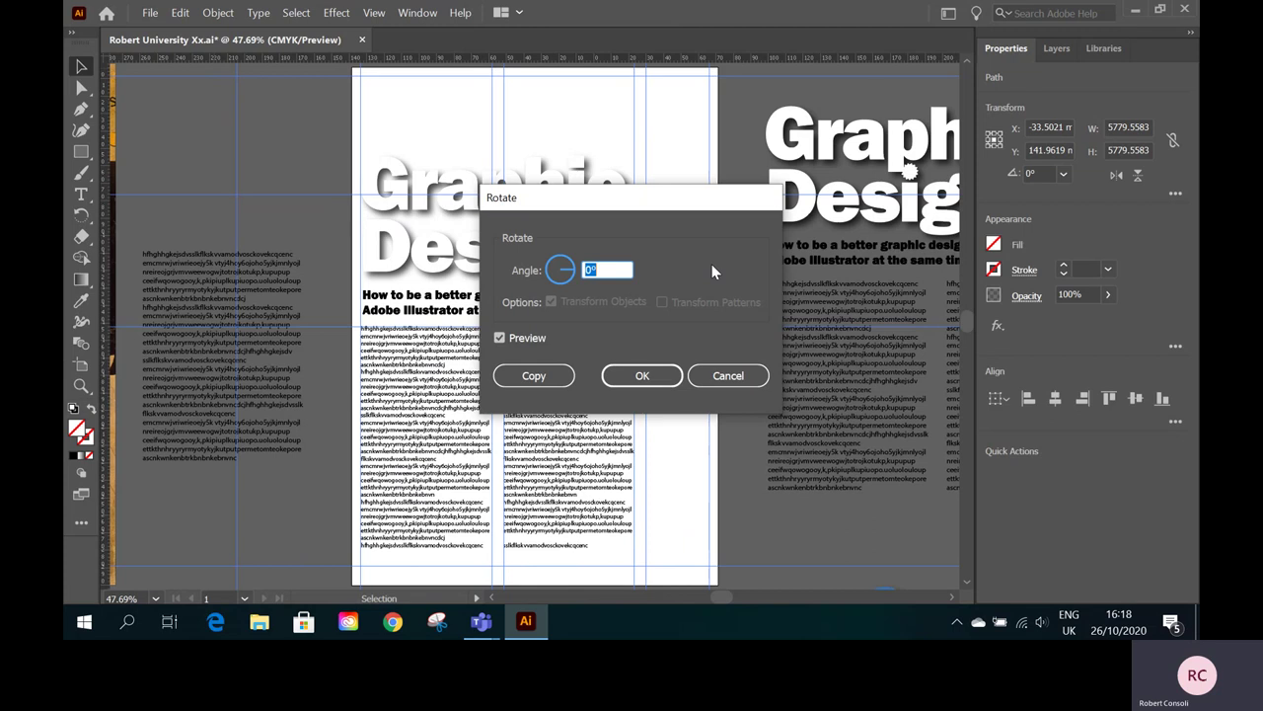
pyautogui.write('35')
pyautogui.press('Return')
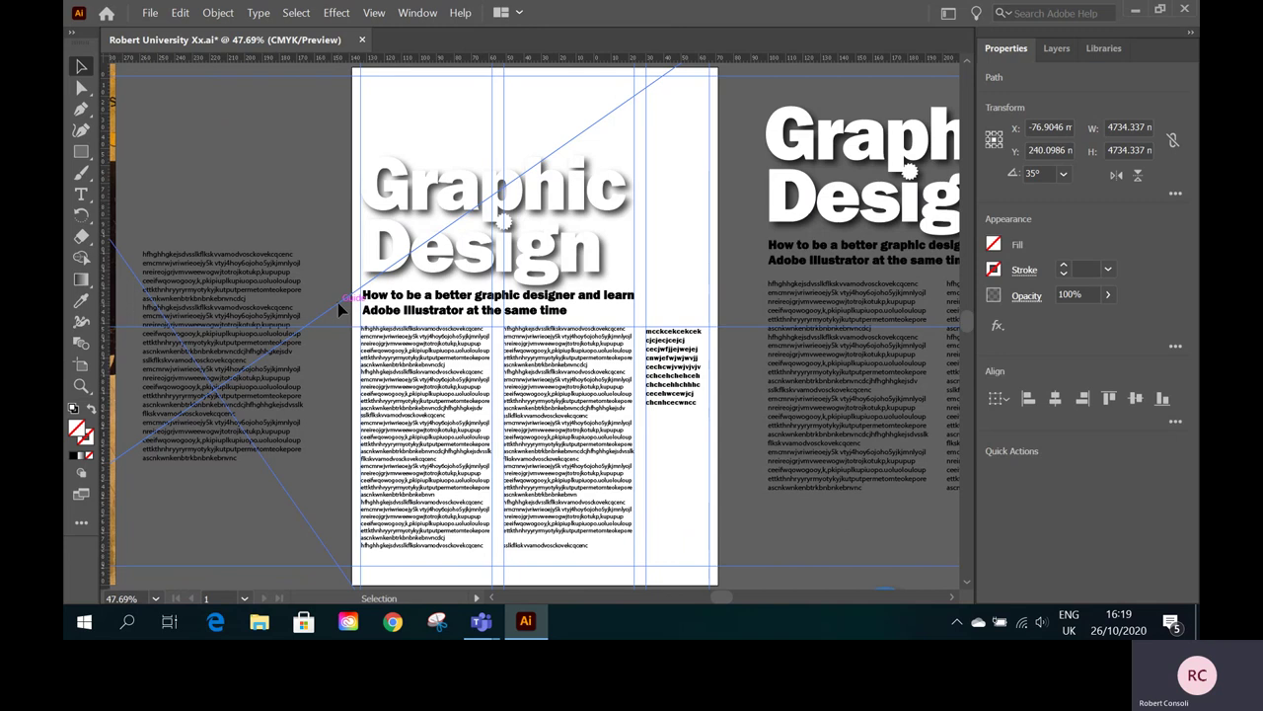
# - Drag the diagonal guides up and across the page, then shift one down
pyautogui.moveTo(338, 302); pyautogui.dragTo(749, 113)
pyautogui.click(265, 172)
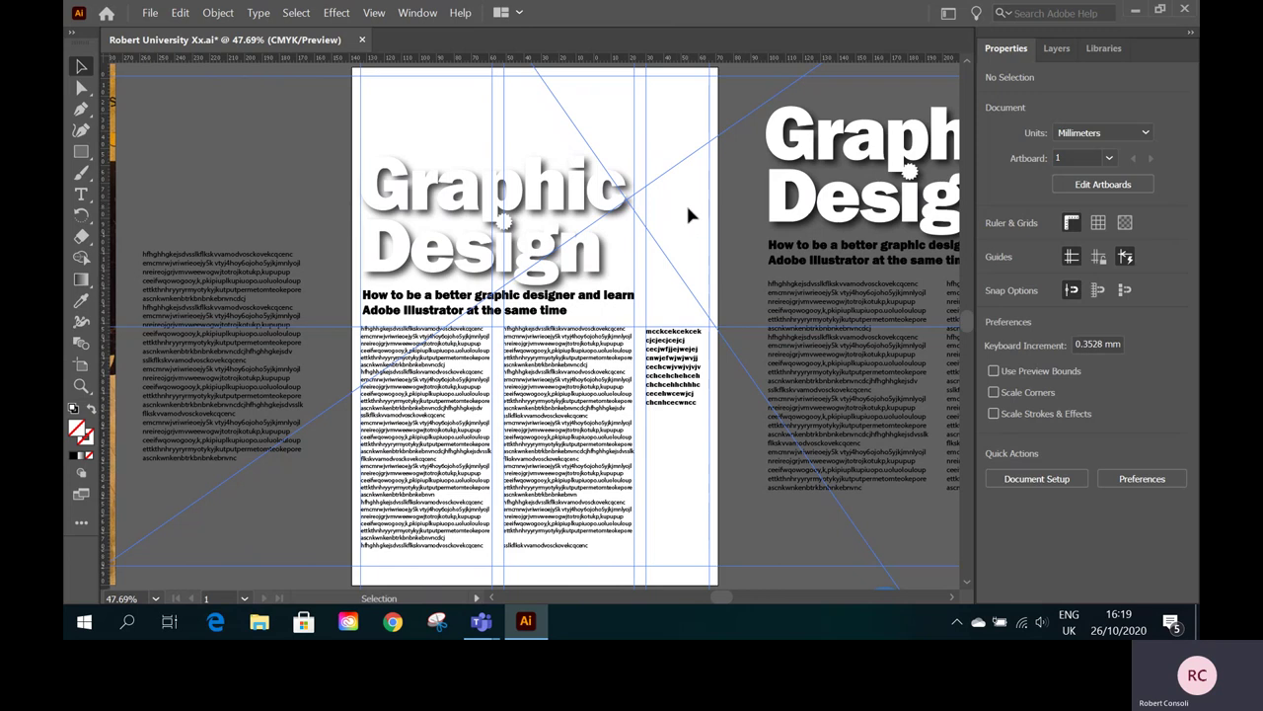
pyautogui.click(677, 279)
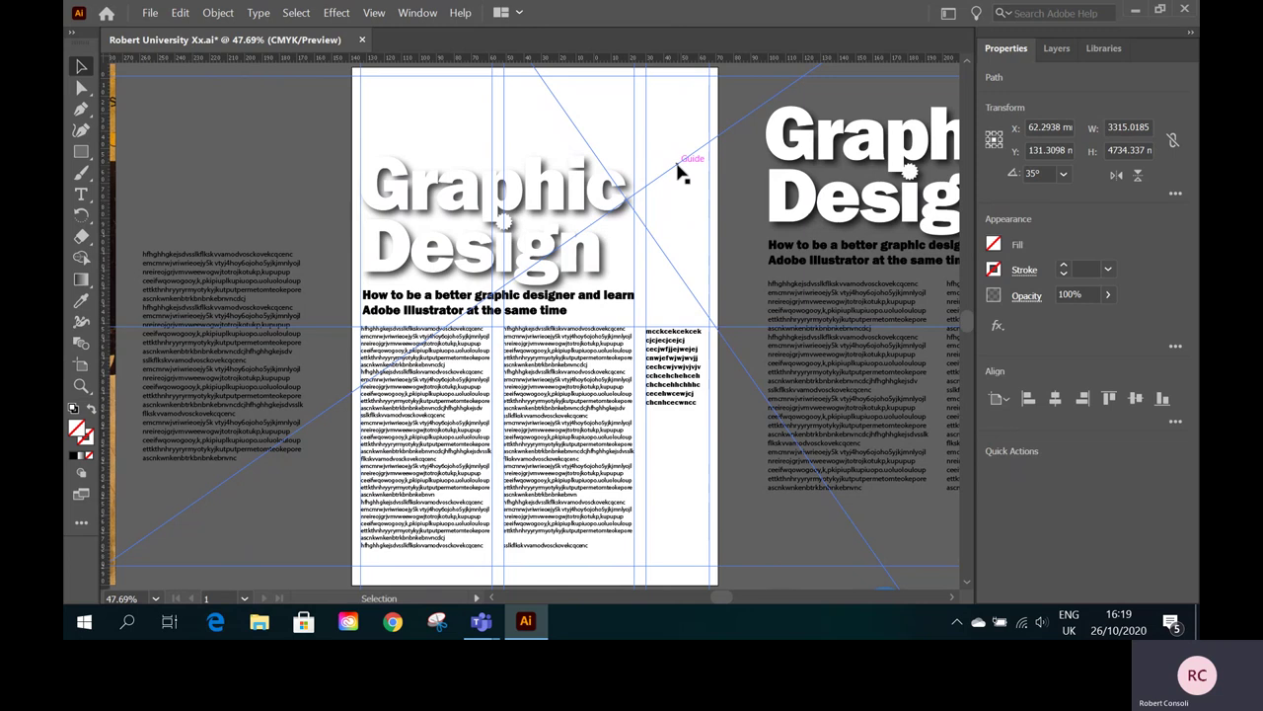
pyautogui.moveTo(679, 174); pyautogui.dragTo(514, 294)
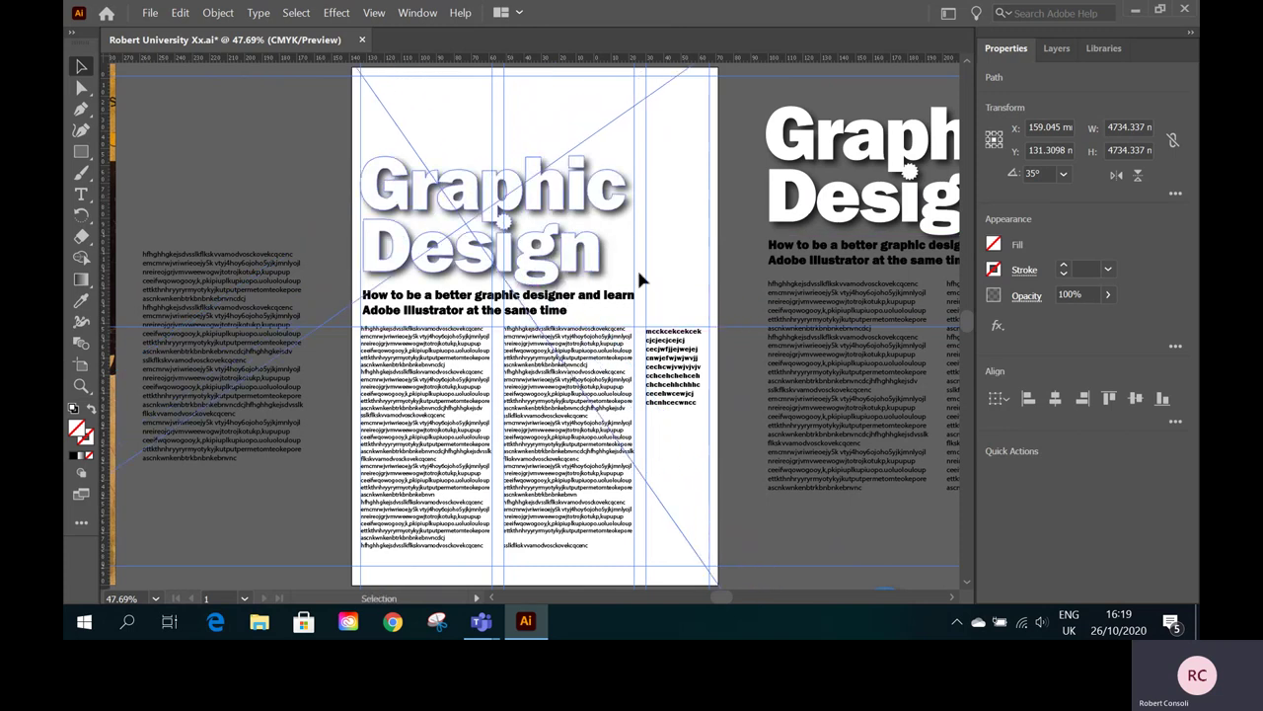
pyautogui.click(746, 168)
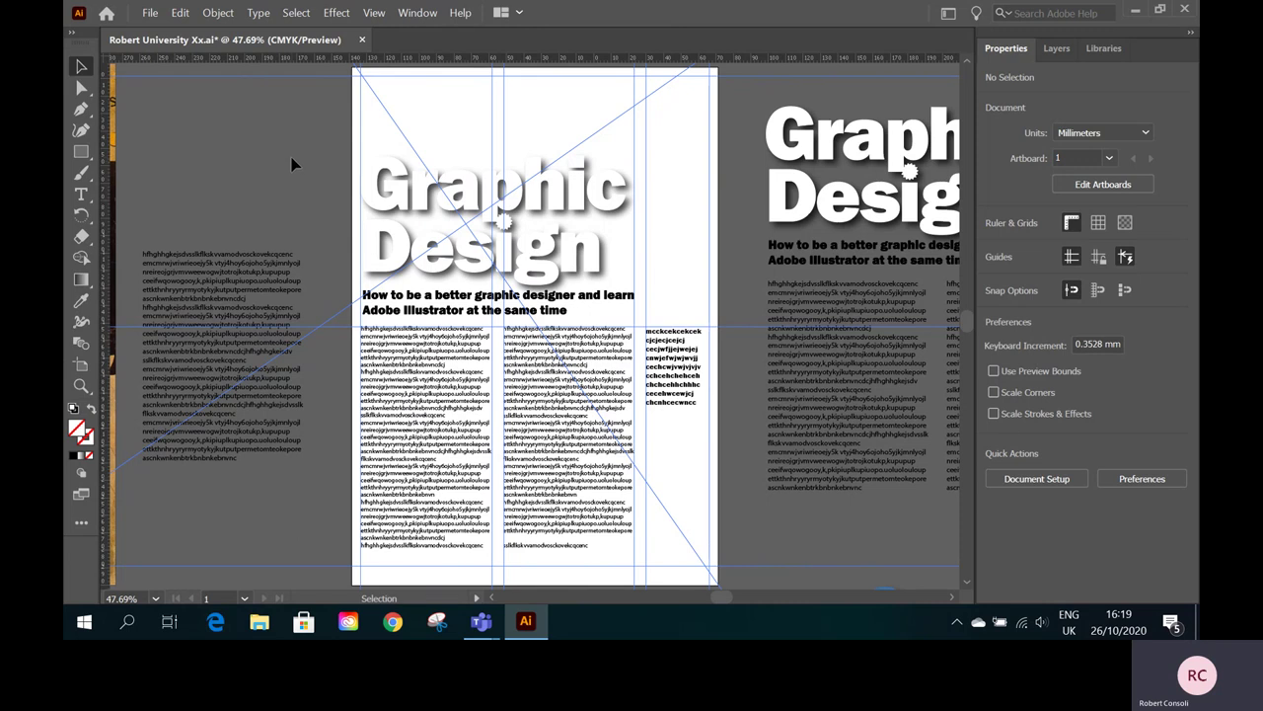
# - Draw a 226.42 mm circle with the Ellipse tool, centred on the diagonal guides' crossing
pyautogui.click(81, 152)
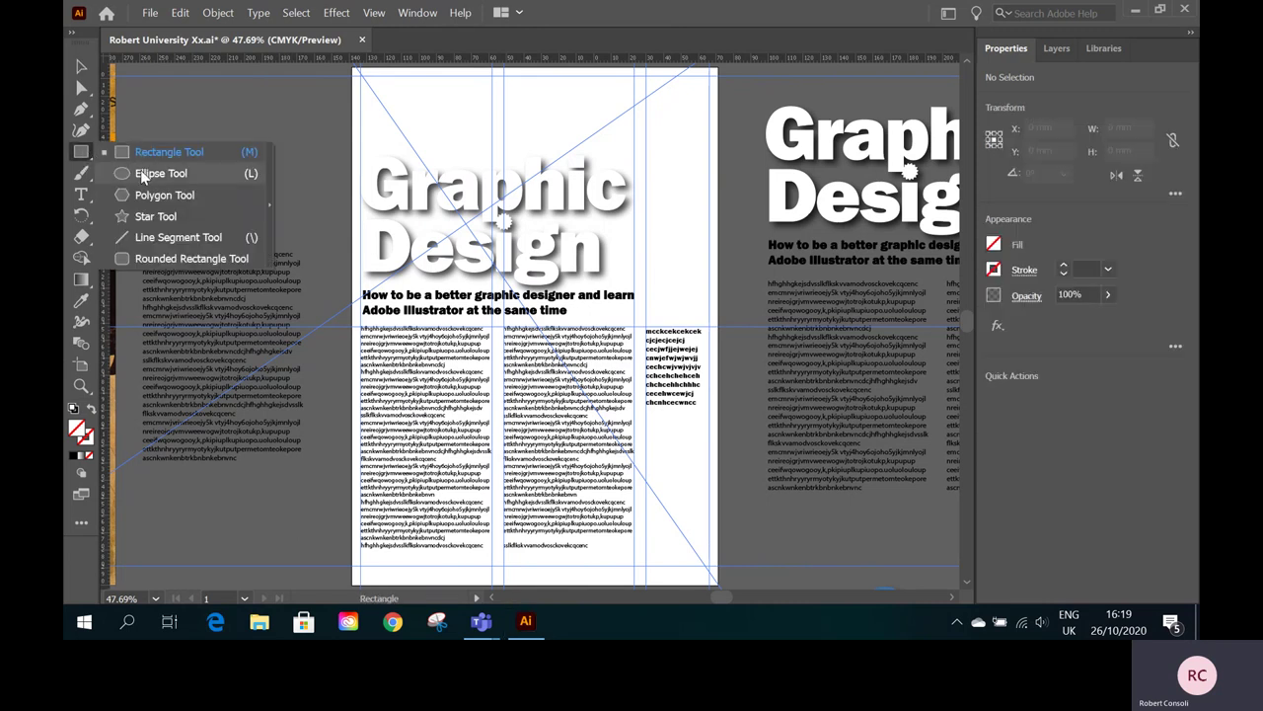
pyautogui.click(144, 173)
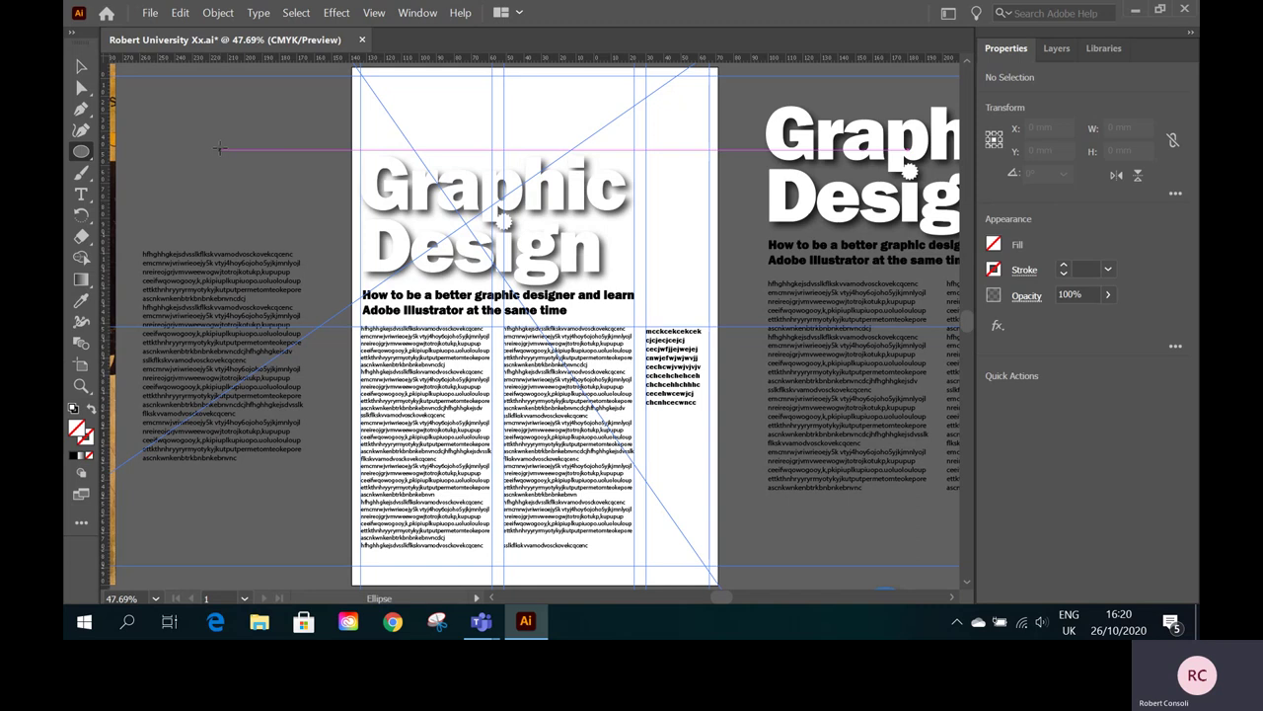
pyautogui.moveTo(219, 146); pyautogui.dragTo(284, 209)
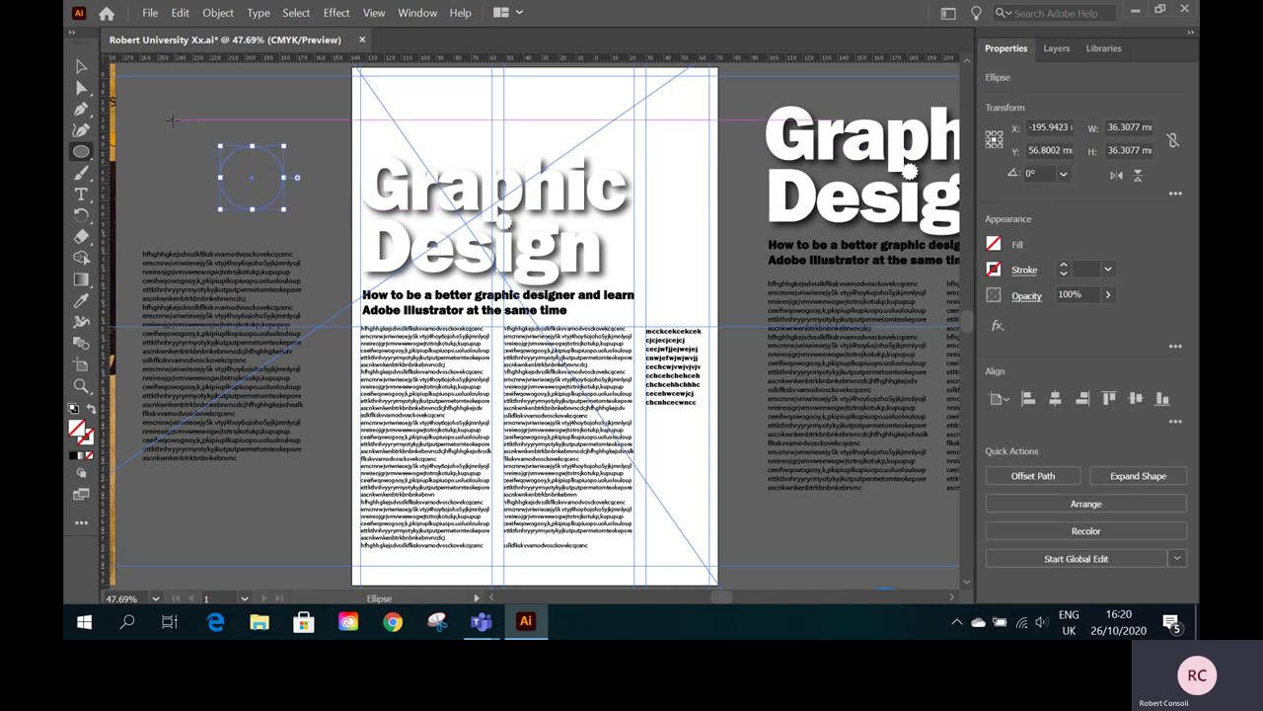
pyautogui.press('ctrl')
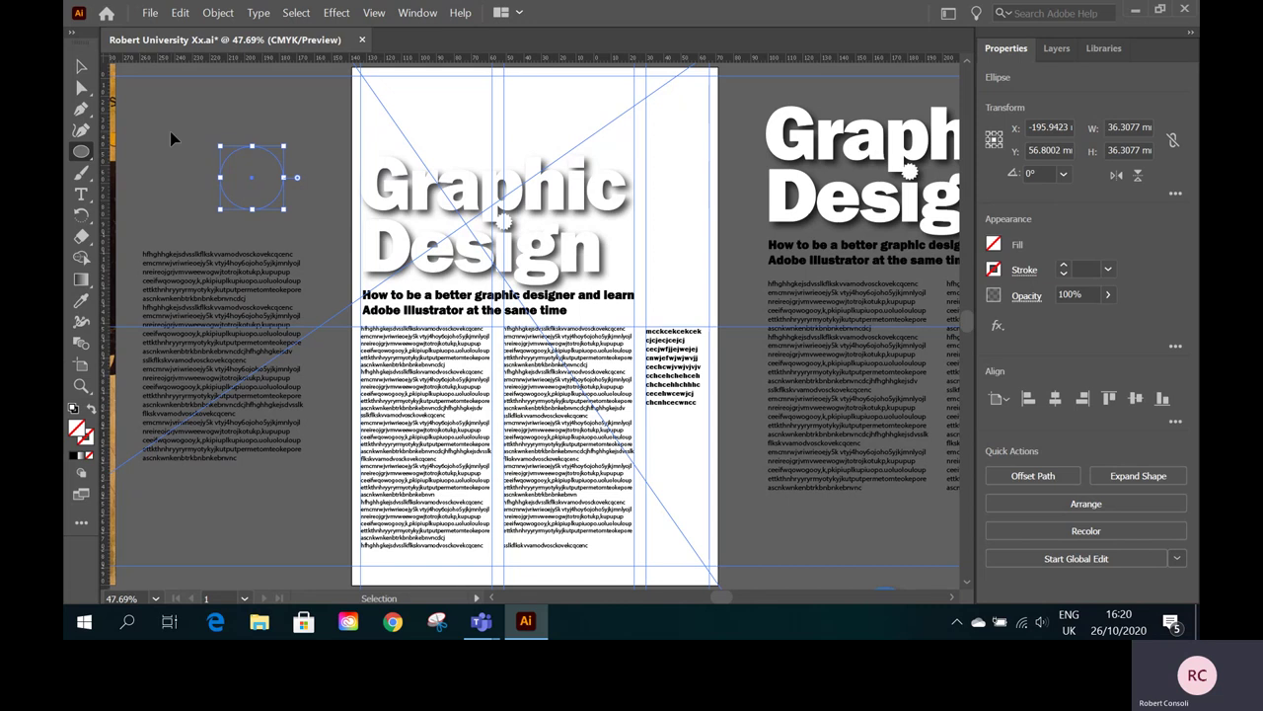
pyautogui.keyDown('ctrl'); pyautogui.click(183, 144); pyautogui.keyUp('ctrl')
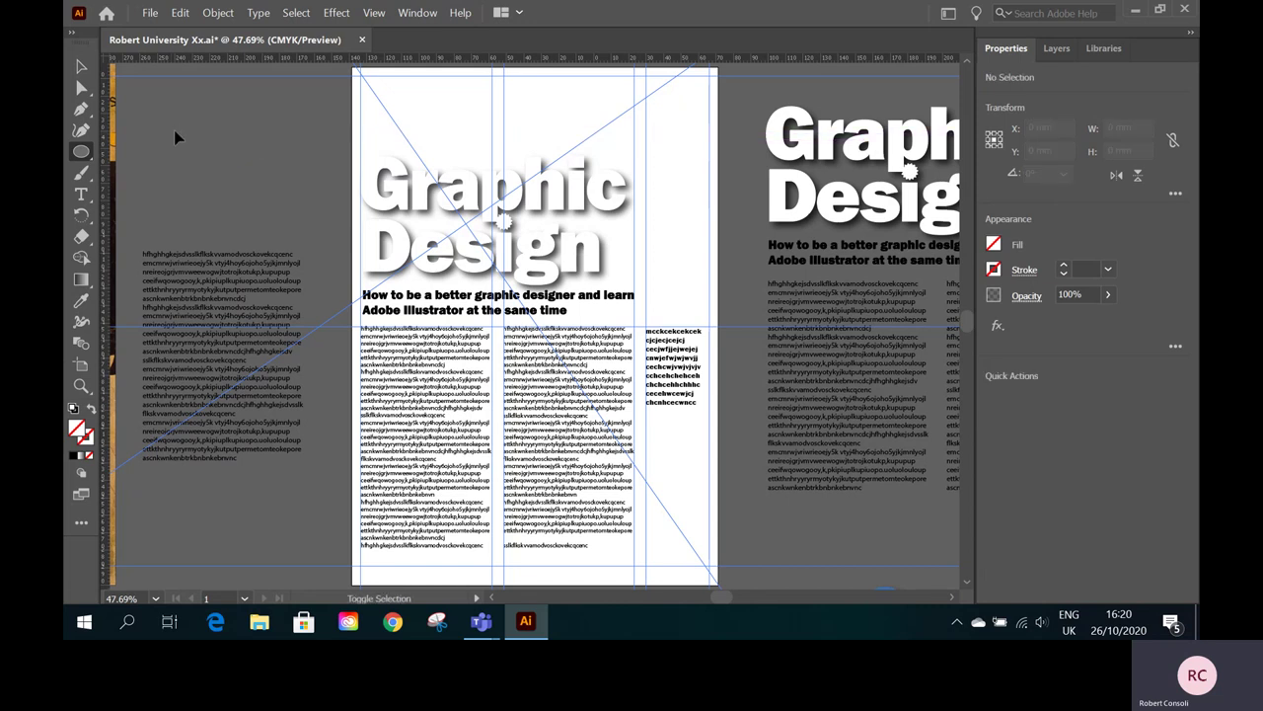
pyautogui.hotkey('alt', 'shift')
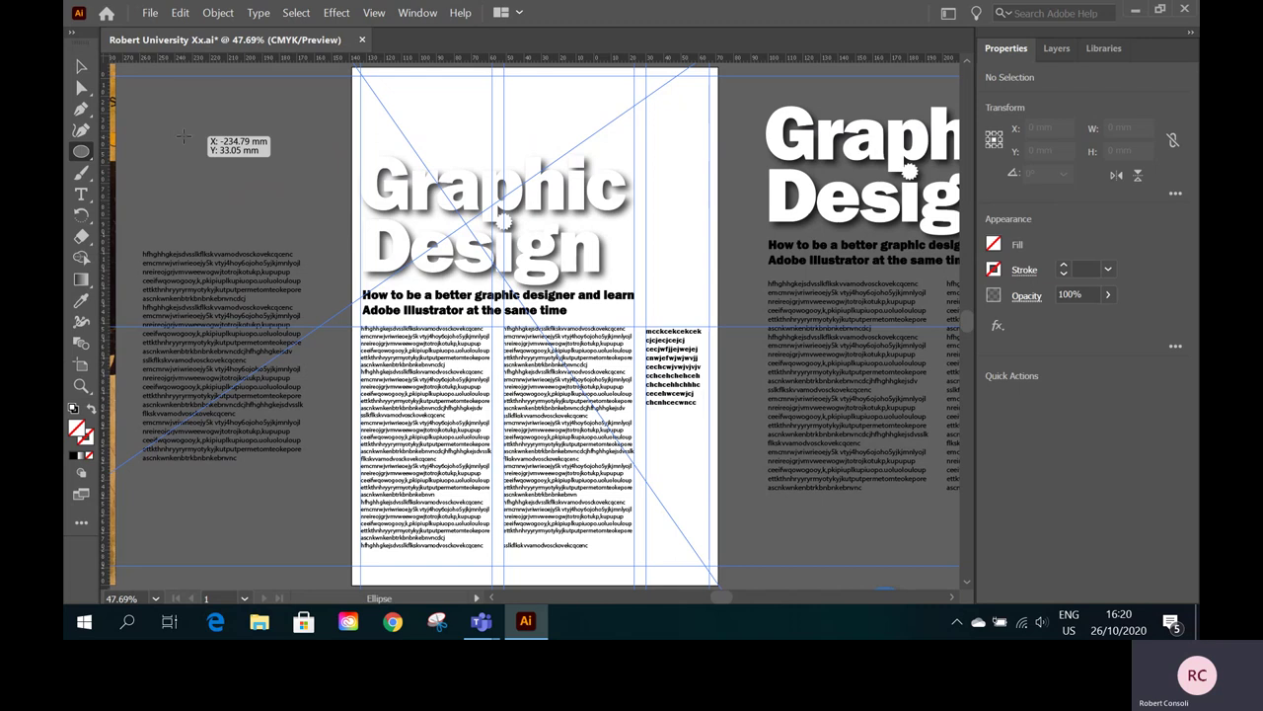
pyautogui.hotkey('alt', 'shift')
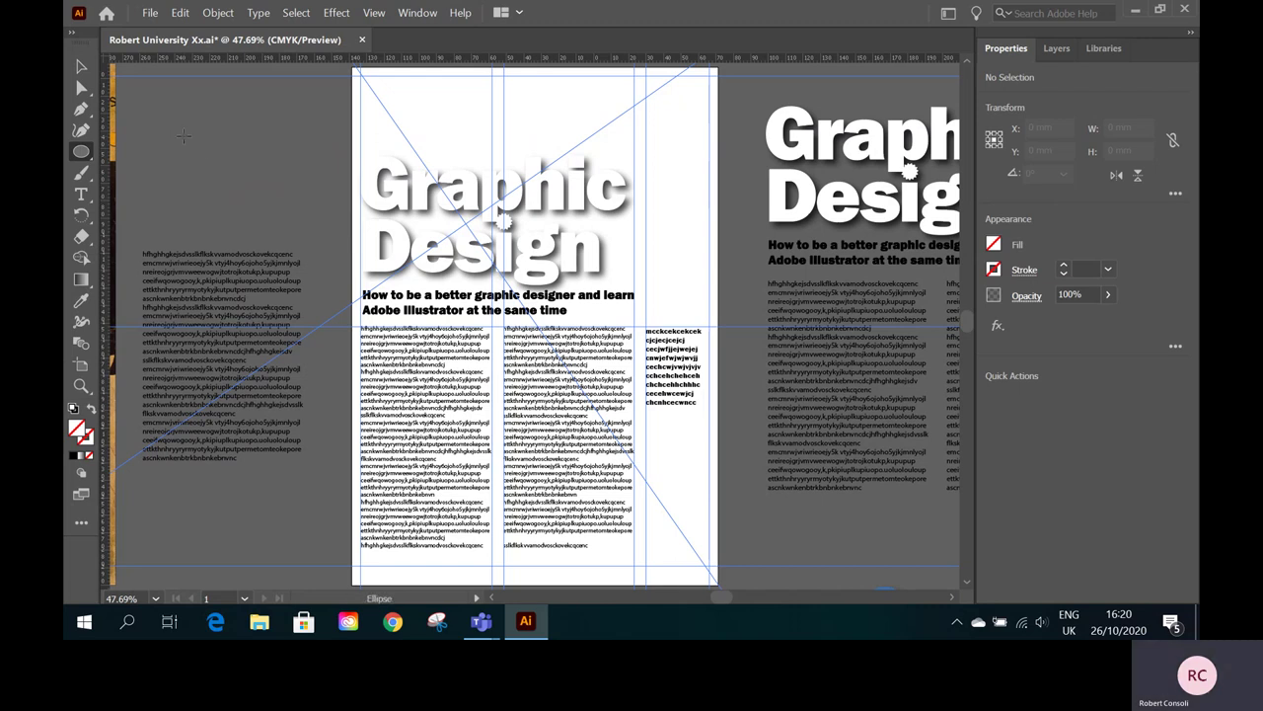
pyautogui.click(184, 135)
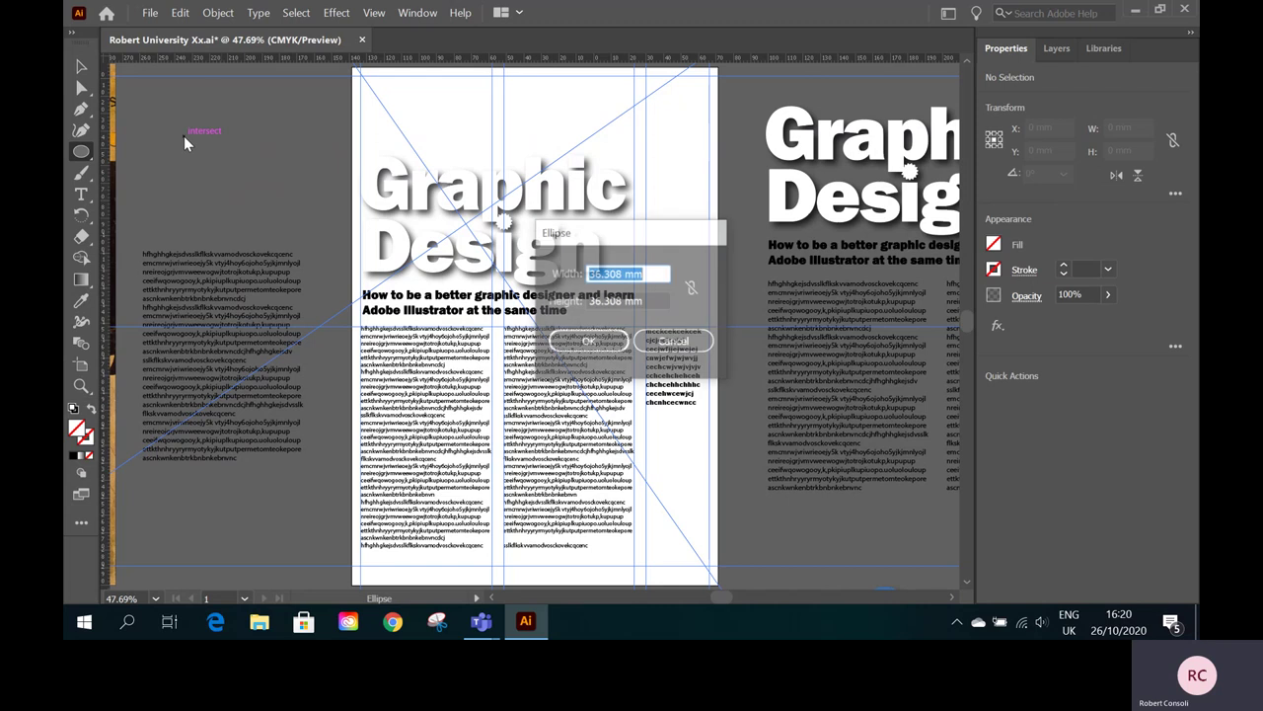
pyautogui.click(651, 346)
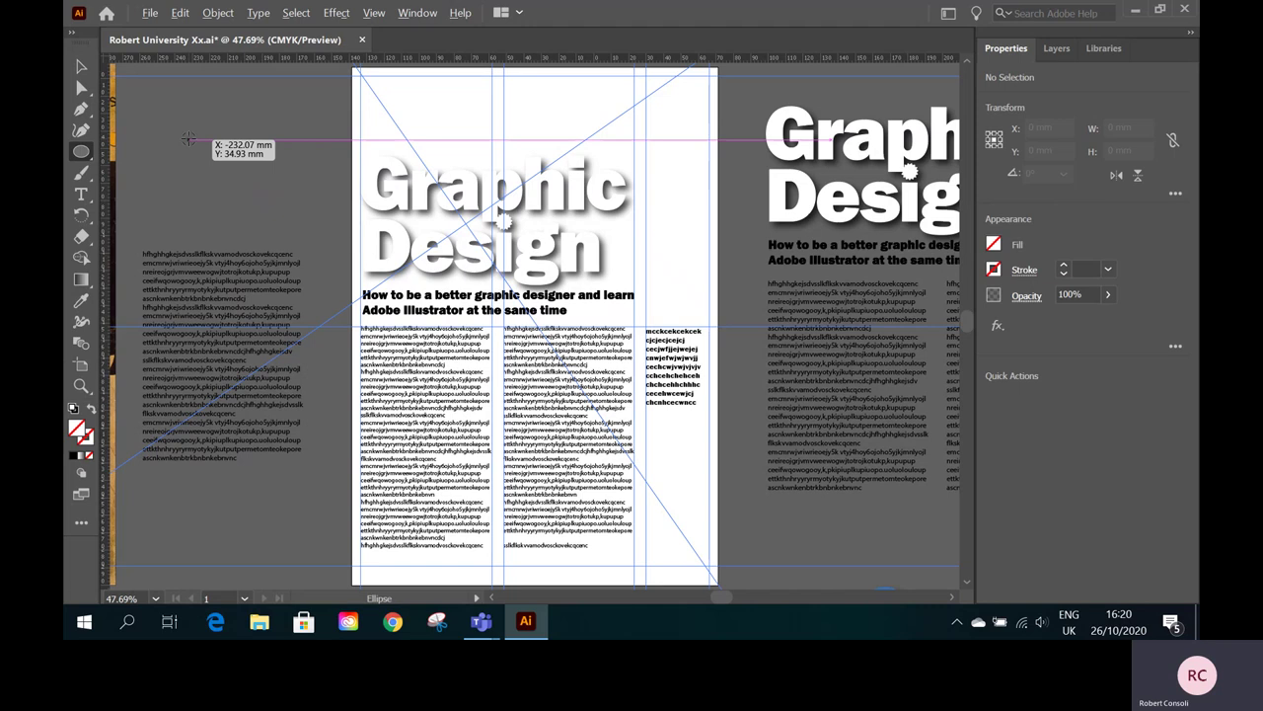
pyautogui.moveTo(188, 138); pyautogui.dragTo(247, 163)
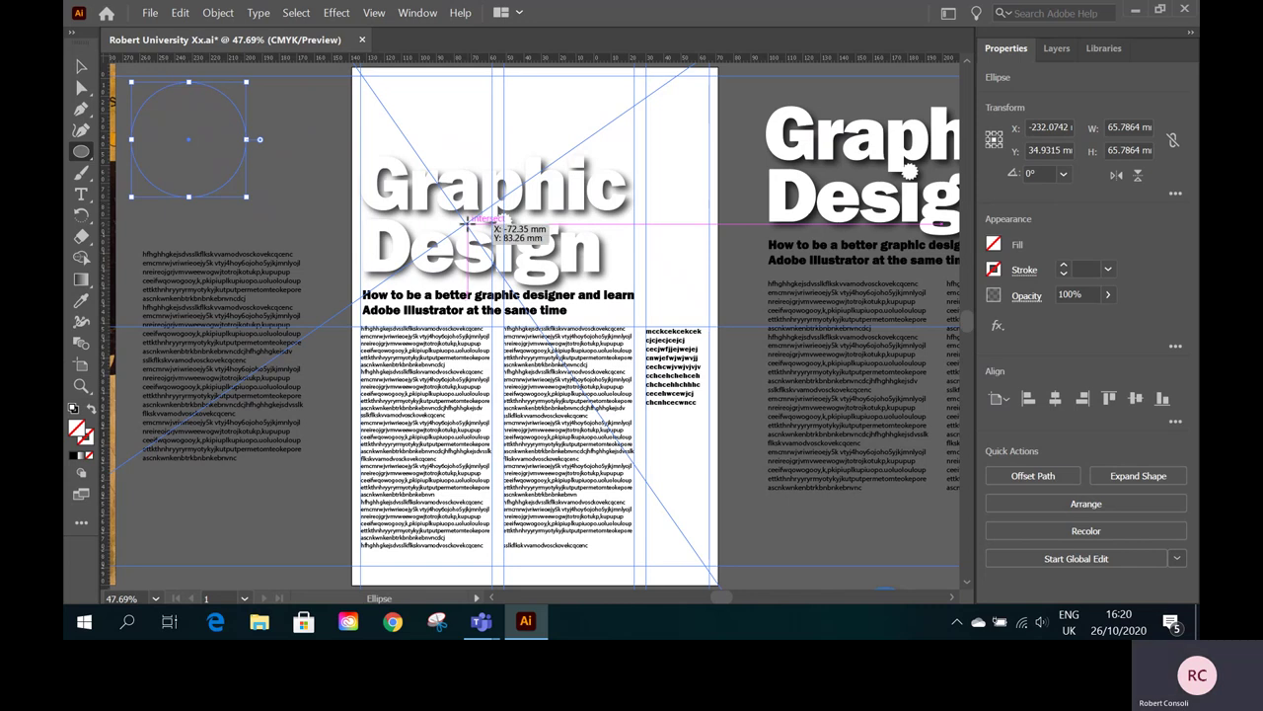
pyautogui.moveTo(467, 225); pyautogui.dragTo(633, 419)
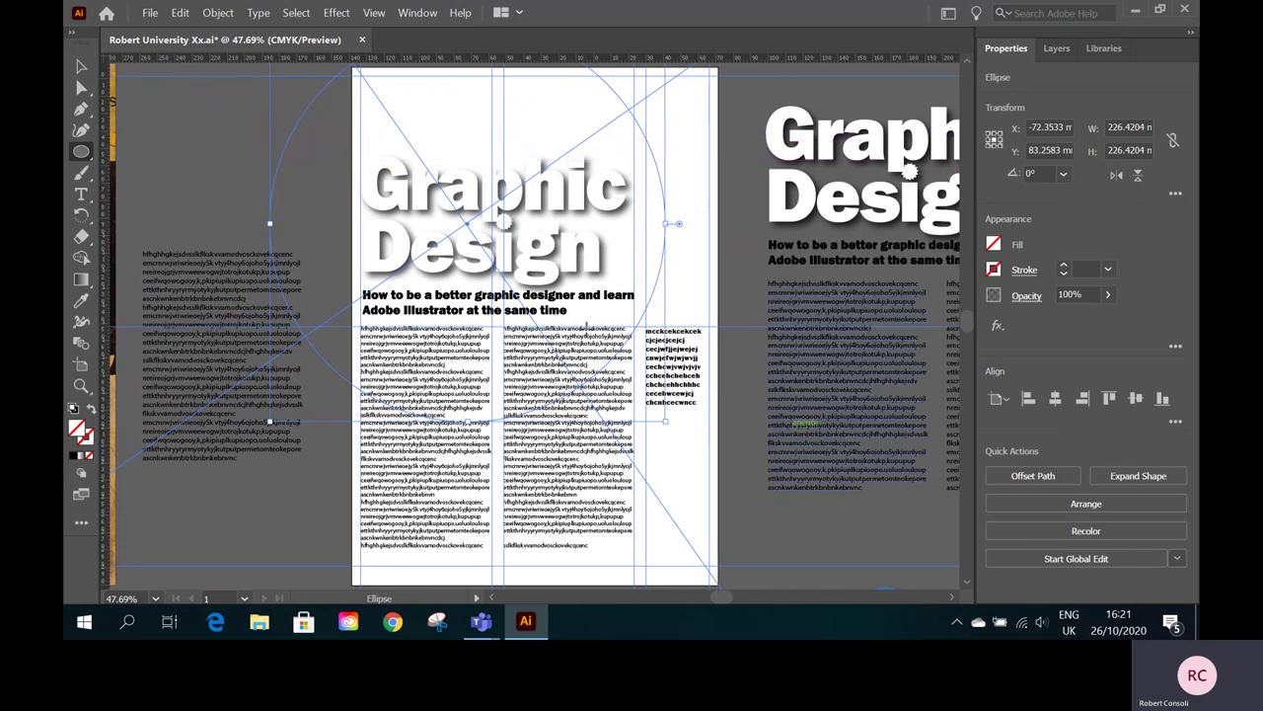
# - Fill the circle with PANTONE 2706 C from the PANTONE+ Solid Coated library
pyautogui.click(413, 12)
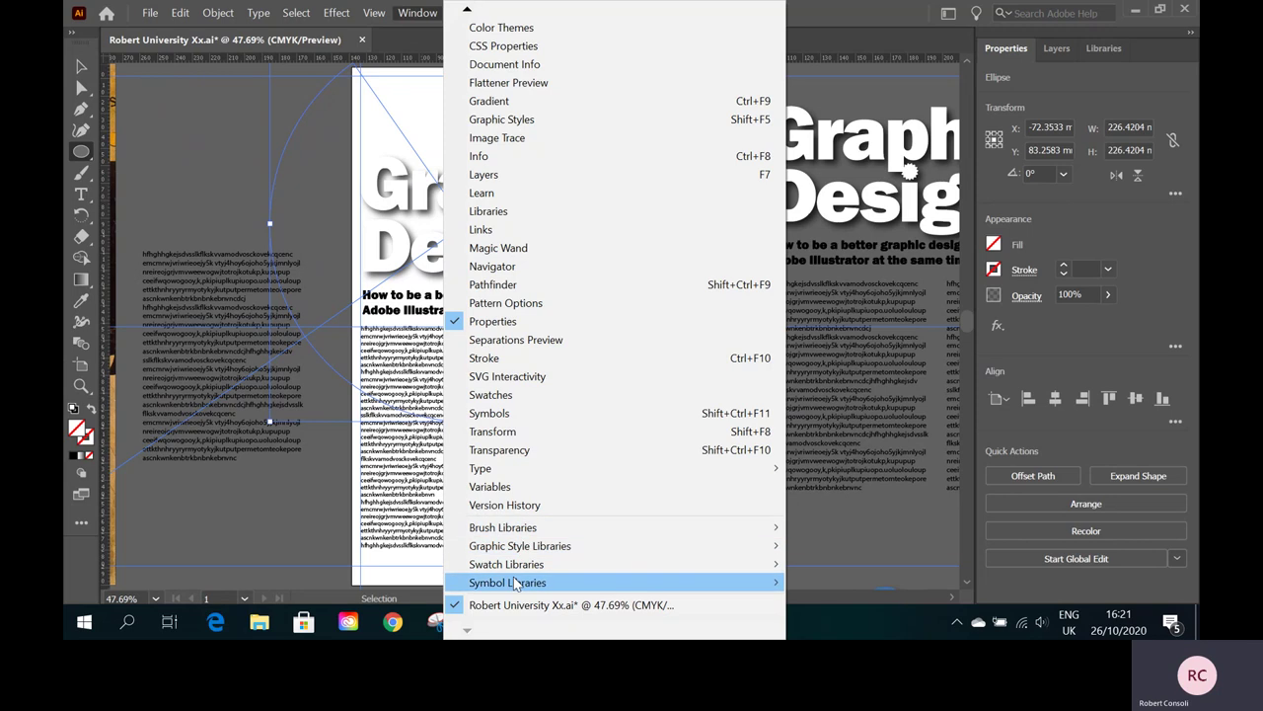
pyautogui.moveTo(515, 570)
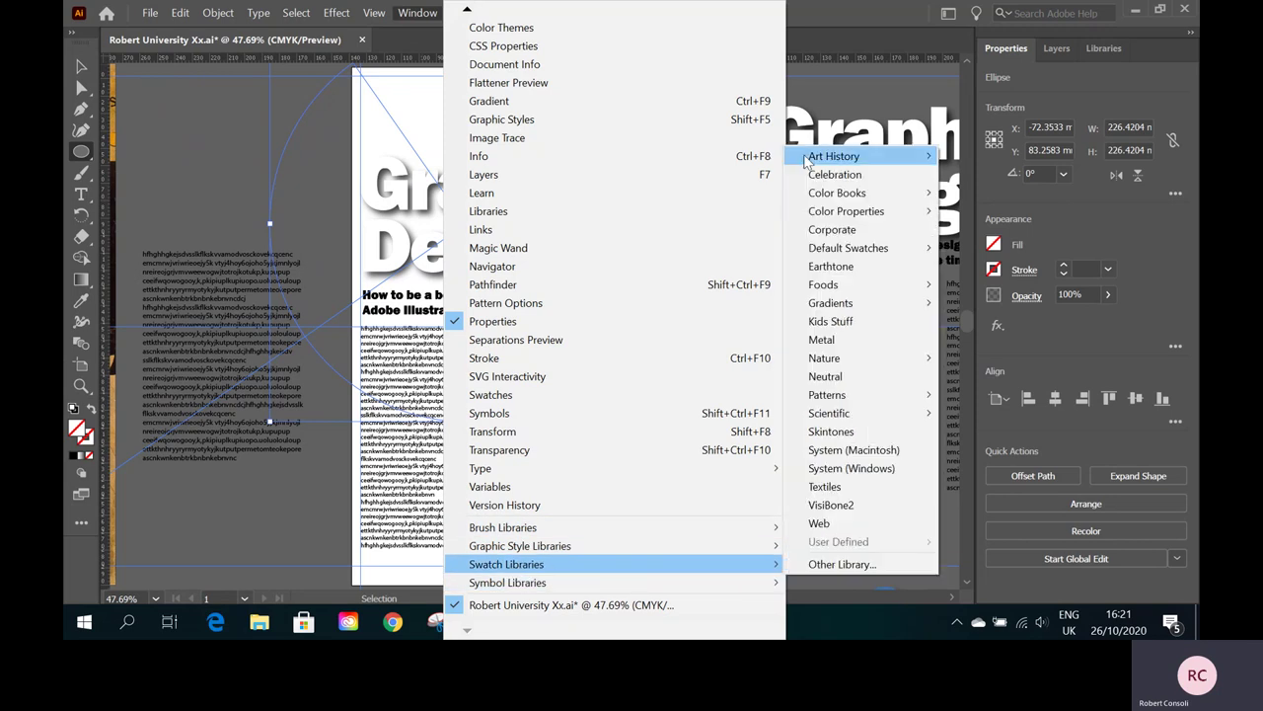
pyautogui.moveTo(861, 197)
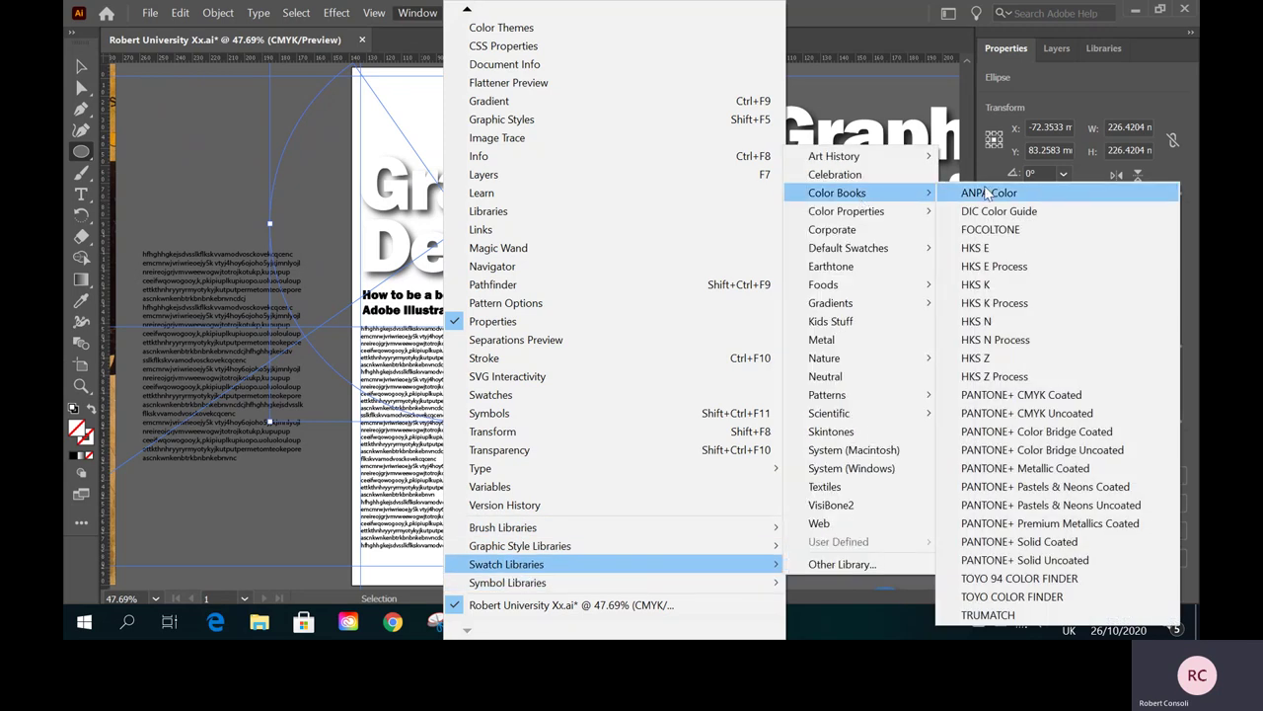
pyautogui.click(1030, 542)
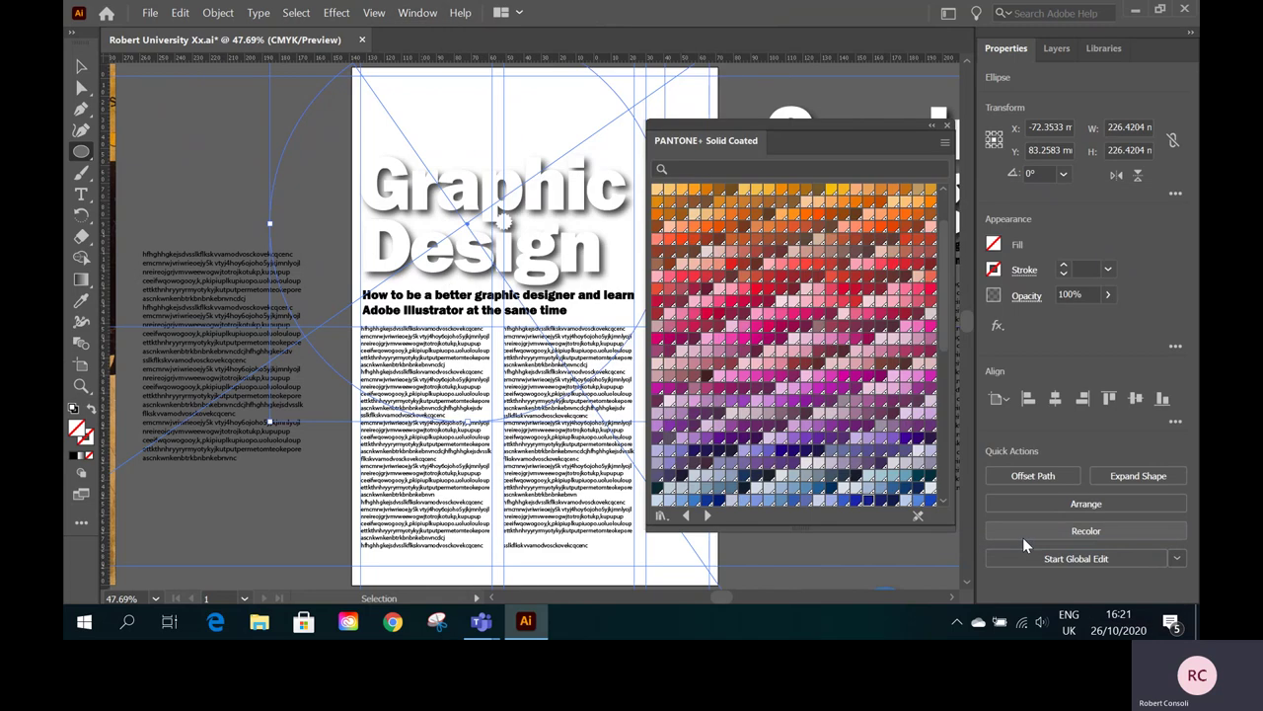
pyautogui.moveTo(845, 149); pyautogui.dragTo(906, 71)
pyautogui.moveTo(1011, 453); pyautogui.dragTo(1104, 561)
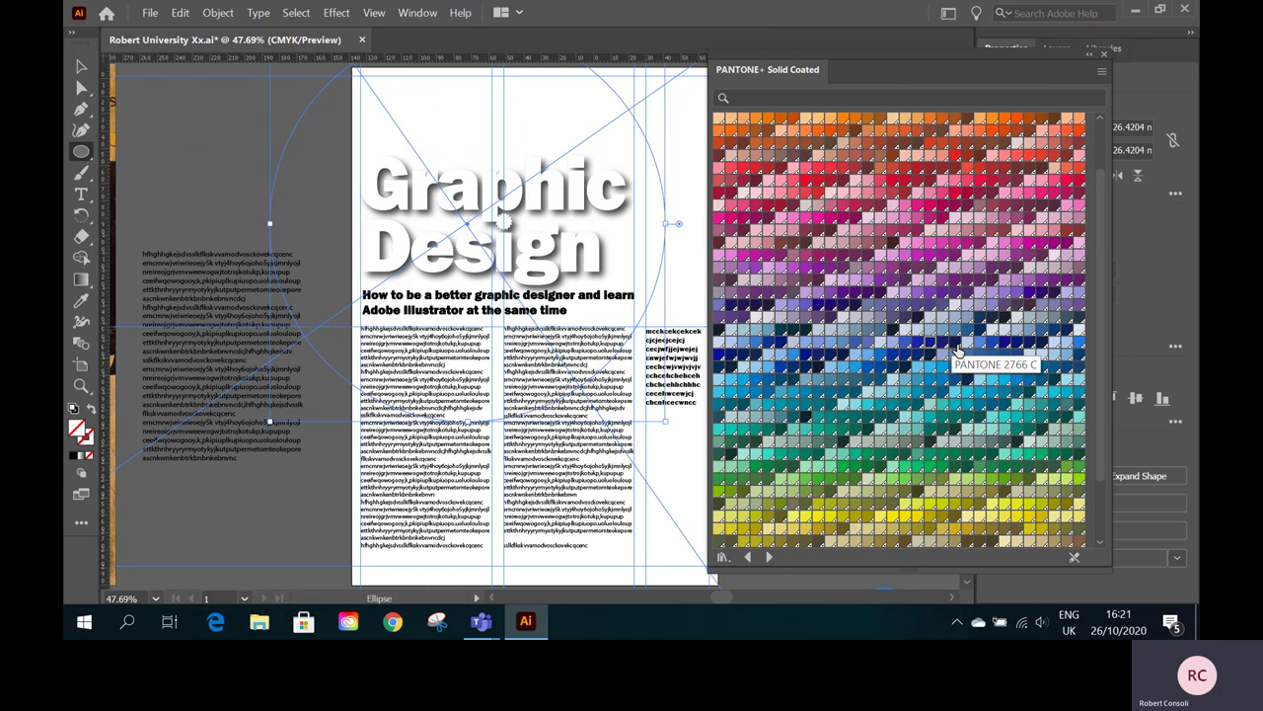
pyautogui.click(881, 353)
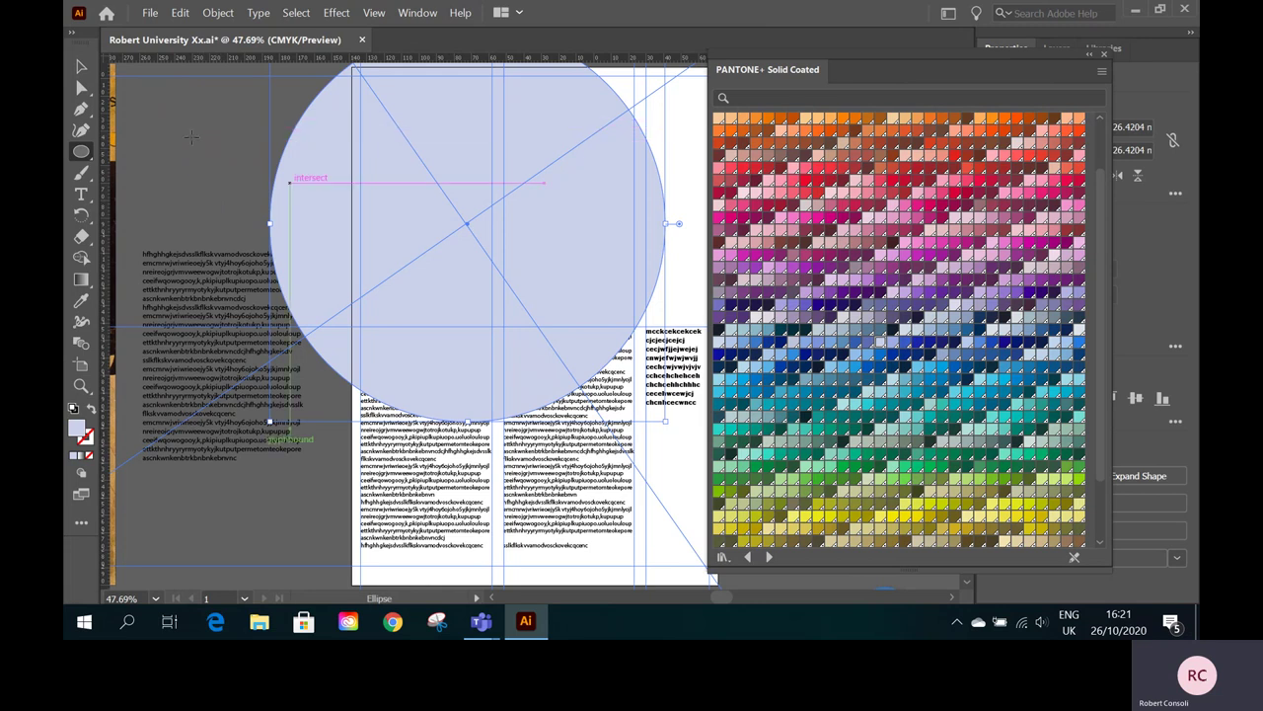
# - Send the circle to the back behind the headline and text, then deselect
pyautogui.click(81, 69)
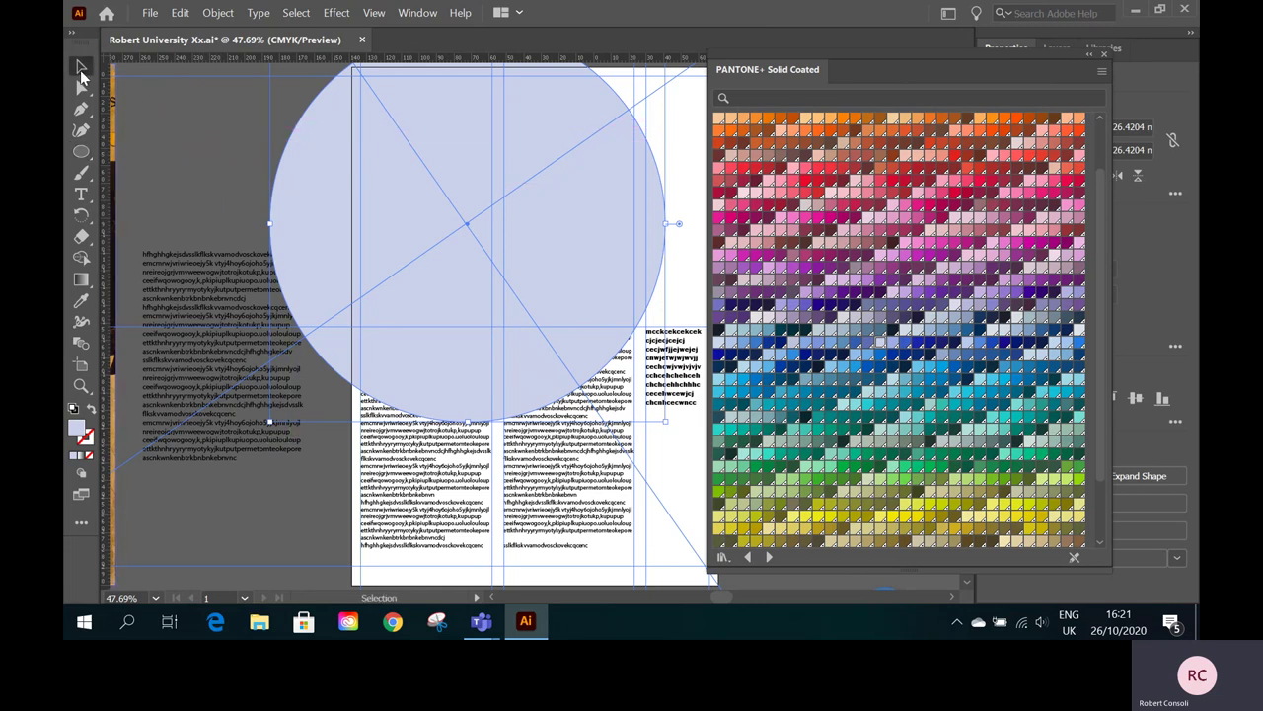
pyautogui.click(213, 14)
pyautogui.moveTo(380, 29)
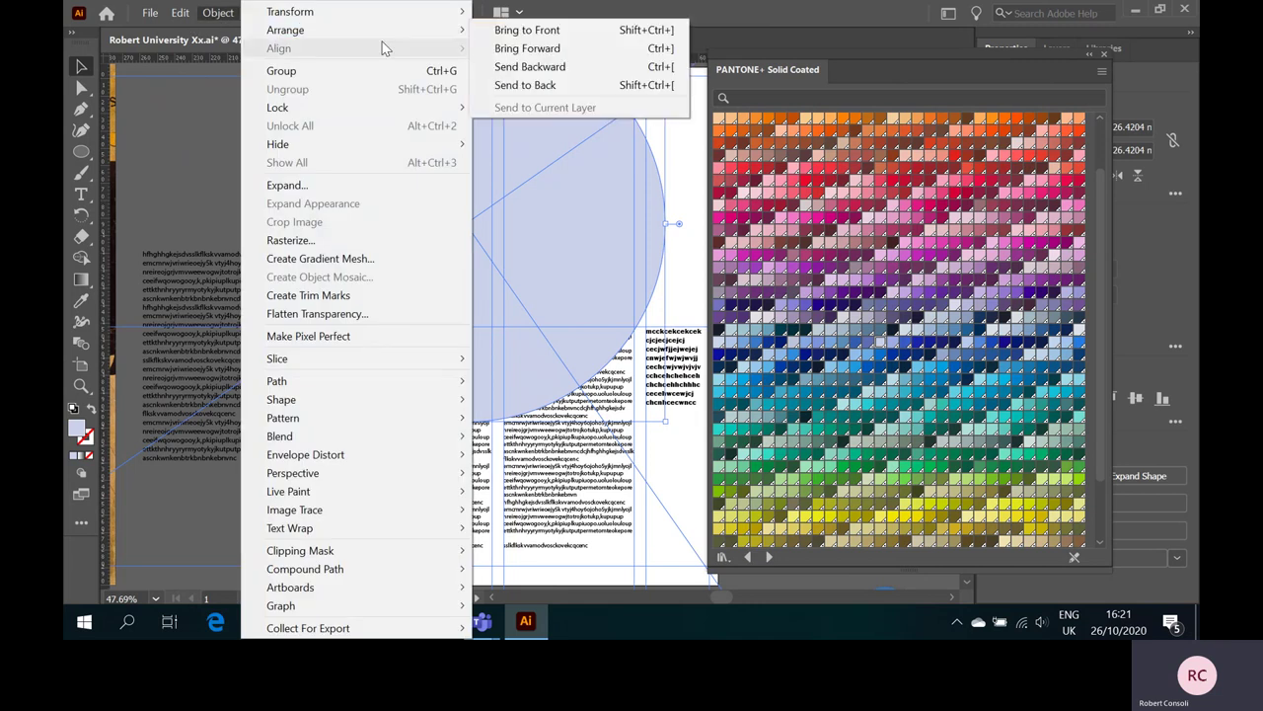
pyautogui.click(559, 85)
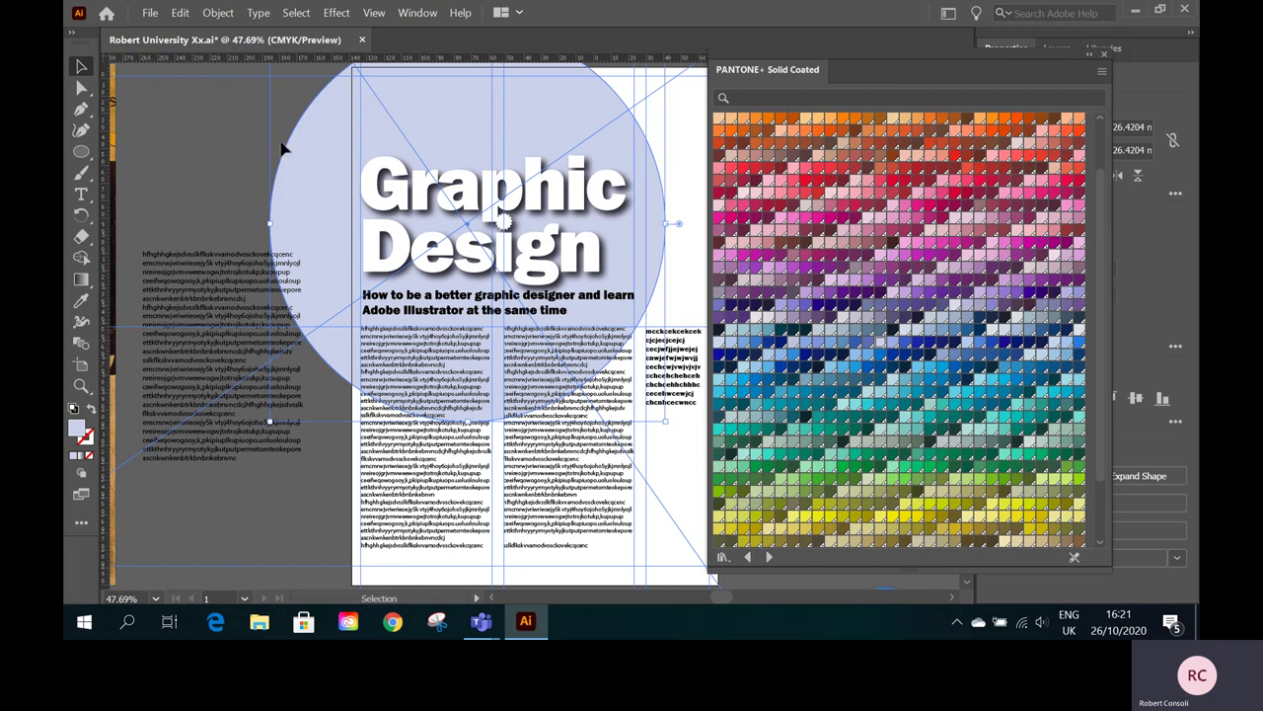
pyautogui.click(217, 166)
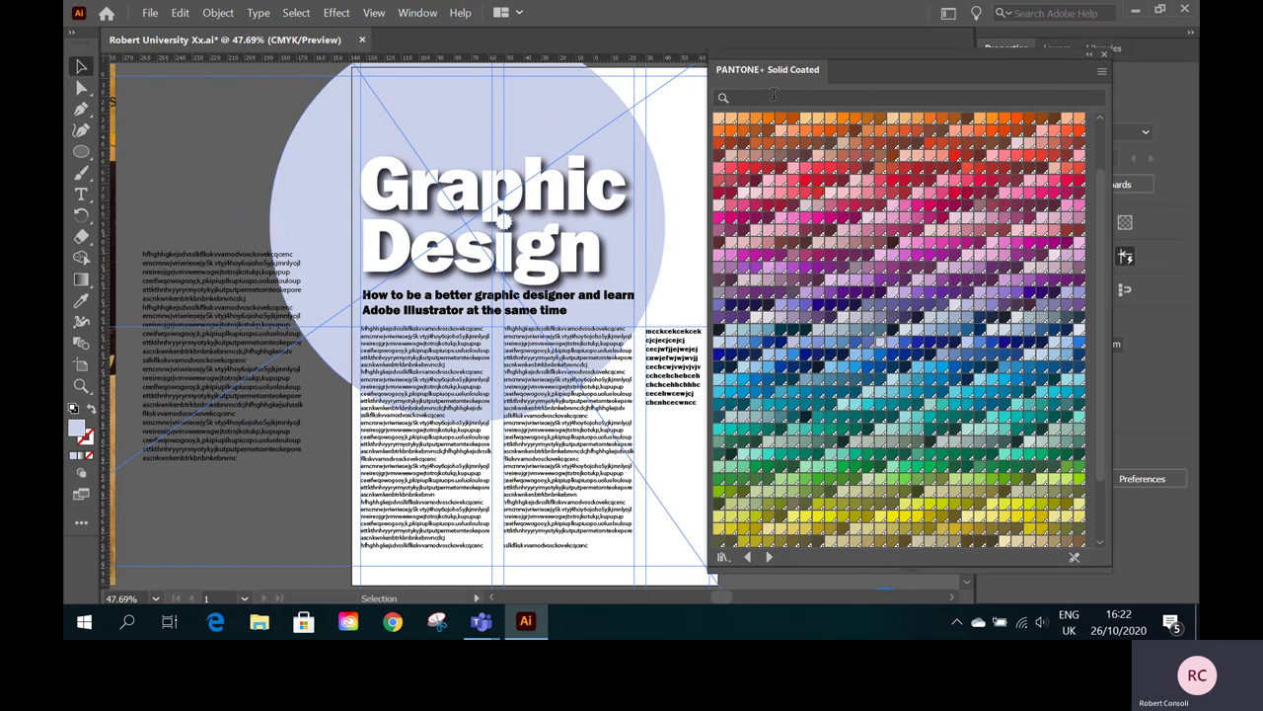
# - Draw a rectangle covering the whole page and send it to the very back
pyautogui.moveTo(787, 73); pyautogui.dragTo(827, 75)
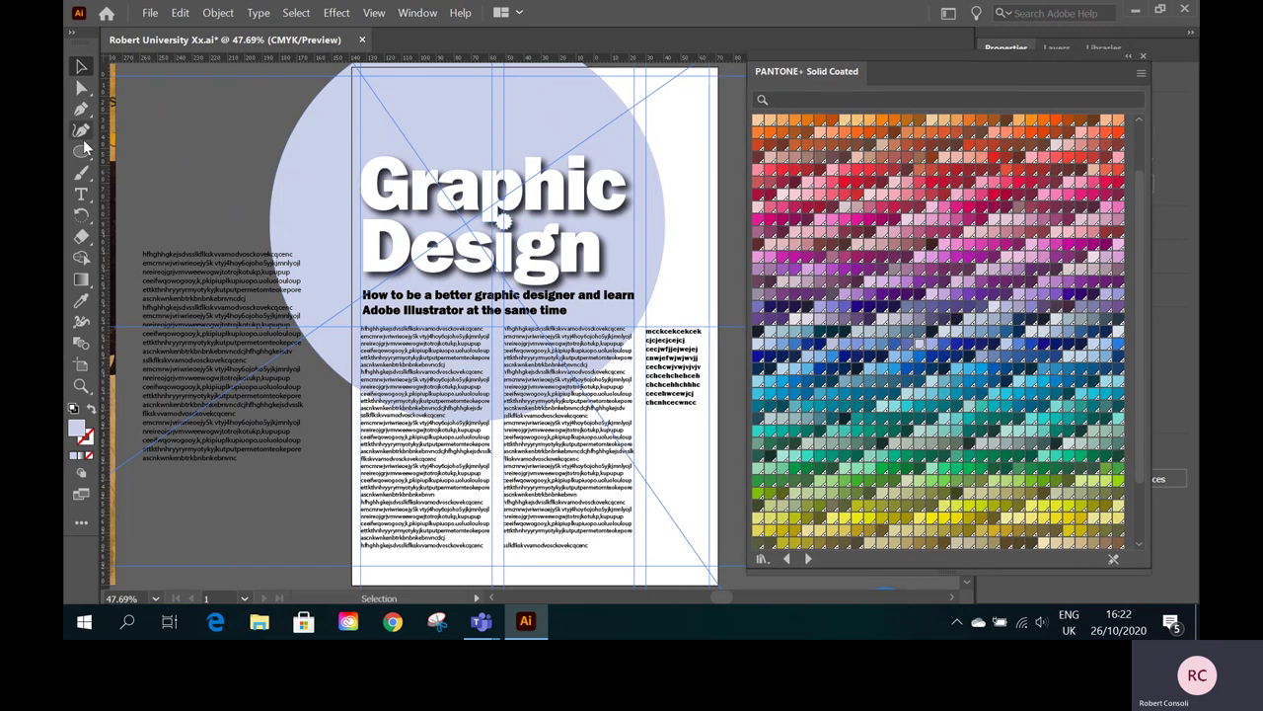
pyautogui.moveTo(83, 149); pyautogui.dragTo(141, 150)
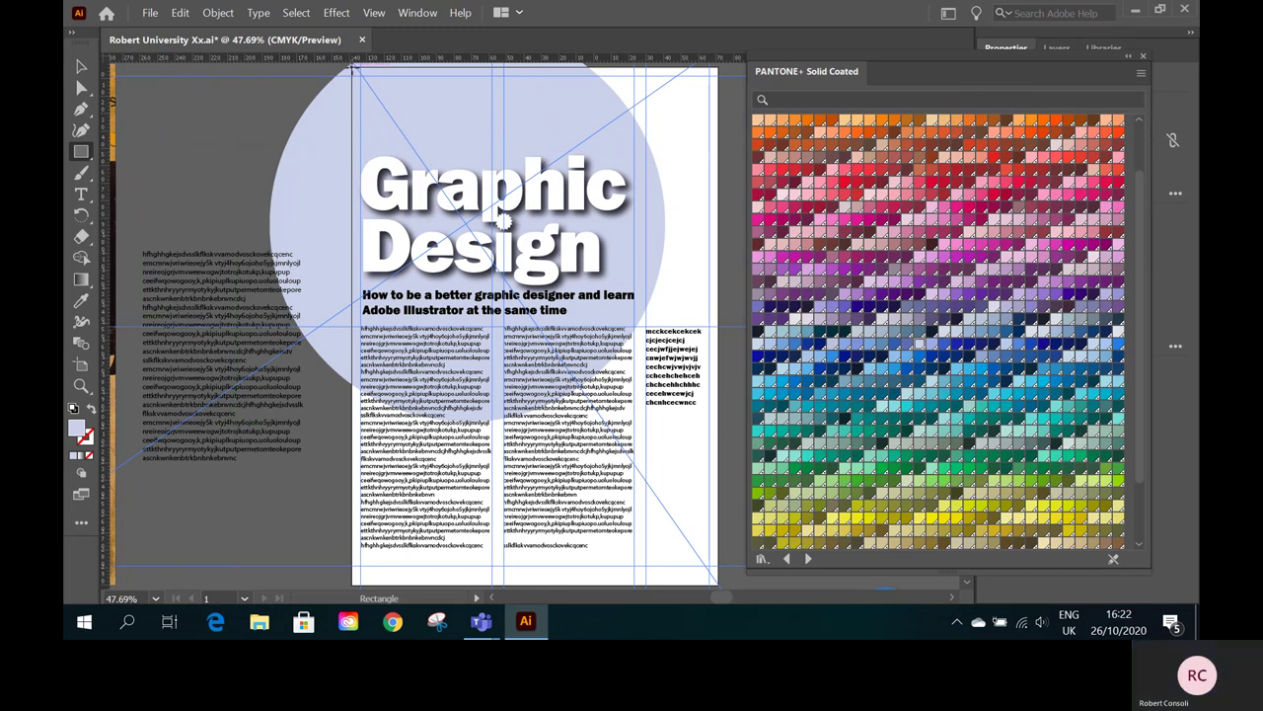
pyautogui.moveTo(354, 67); pyautogui.dragTo(721, 583)
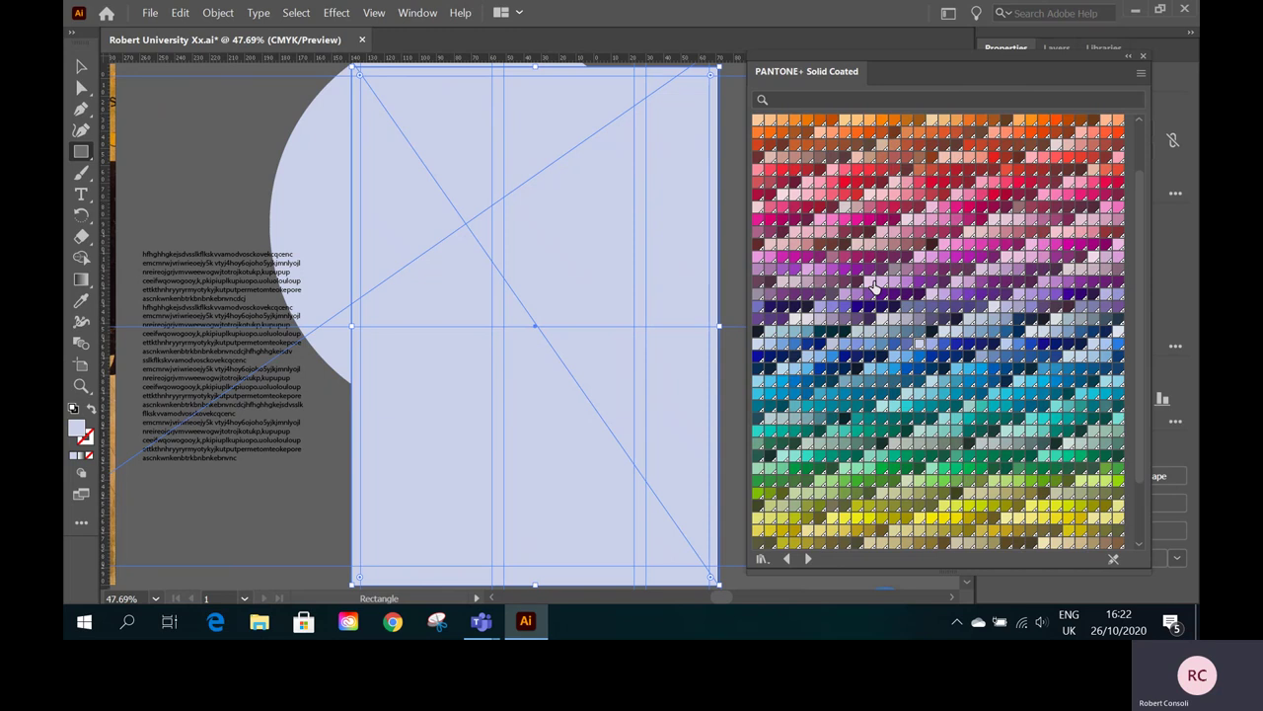
pyautogui.click(217, 12)
pyautogui.moveTo(301, 32)
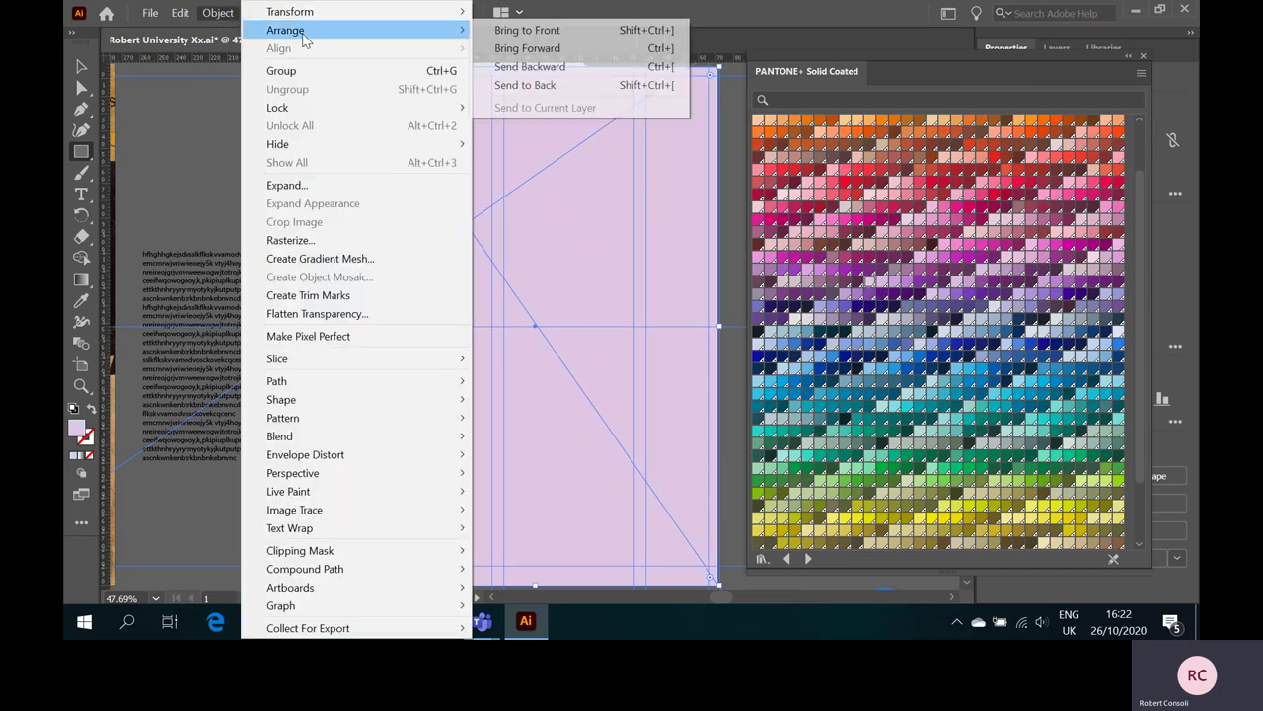
pyautogui.click(510, 87)
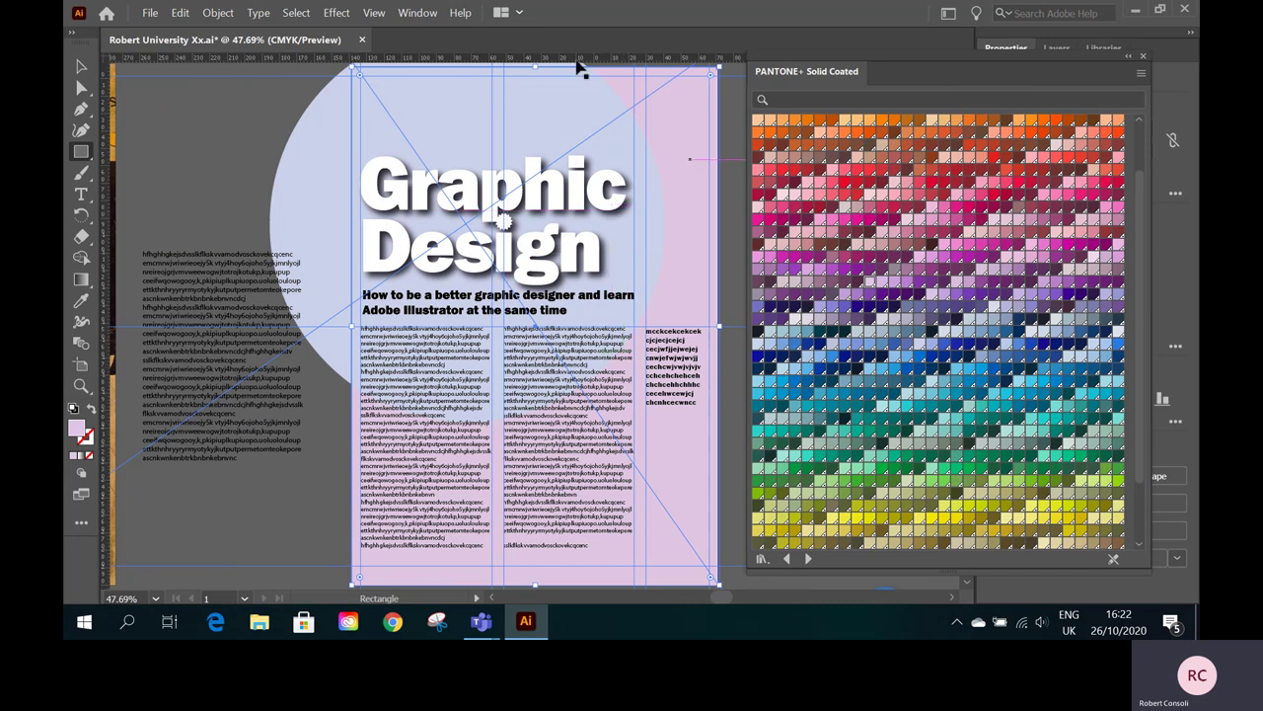
# - Draw a light blue-grey triangle along the right diagonal to the bottom-right corner and send it to back
pyautogui.click(81, 109)
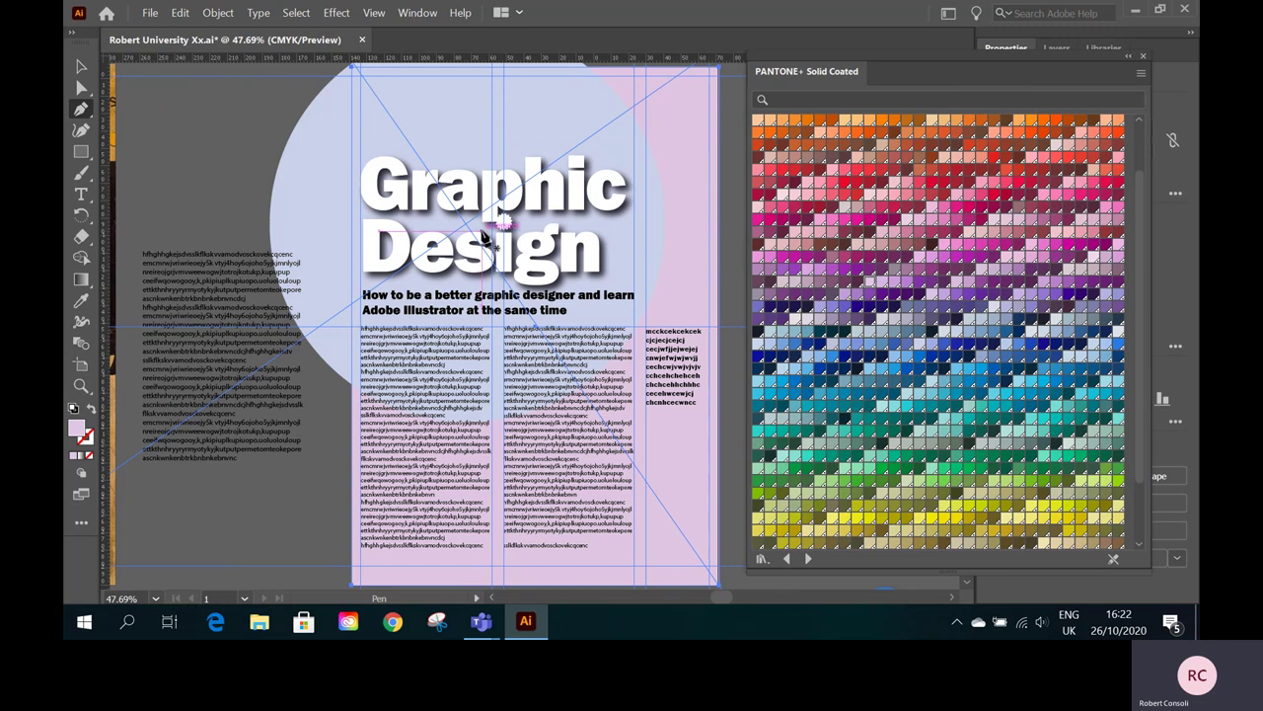
pyautogui.moveTo(470, 230); pyautogui.dragTo(719, 73)
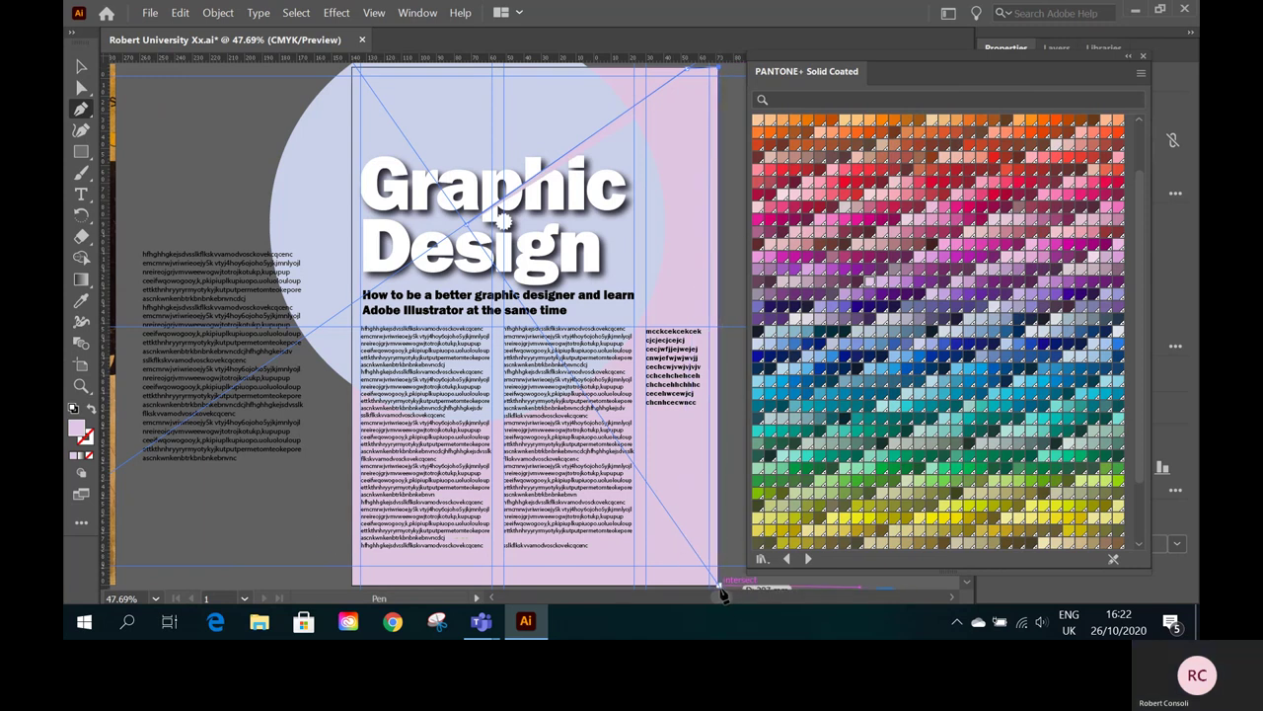
pyautogui.moveTo(718, 585); pyautogui.dragTo(470, 231)
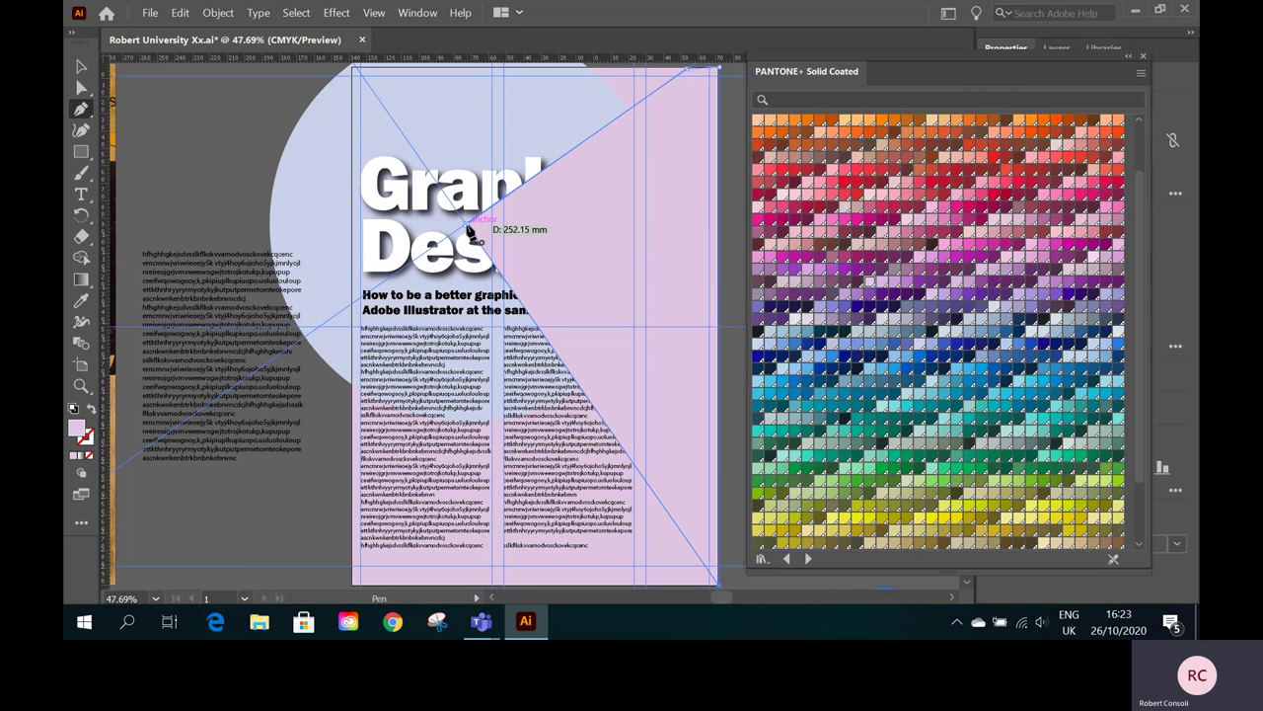
pyautogui.moveTo(470, 231); pyautogui.dragTo(470, 231)
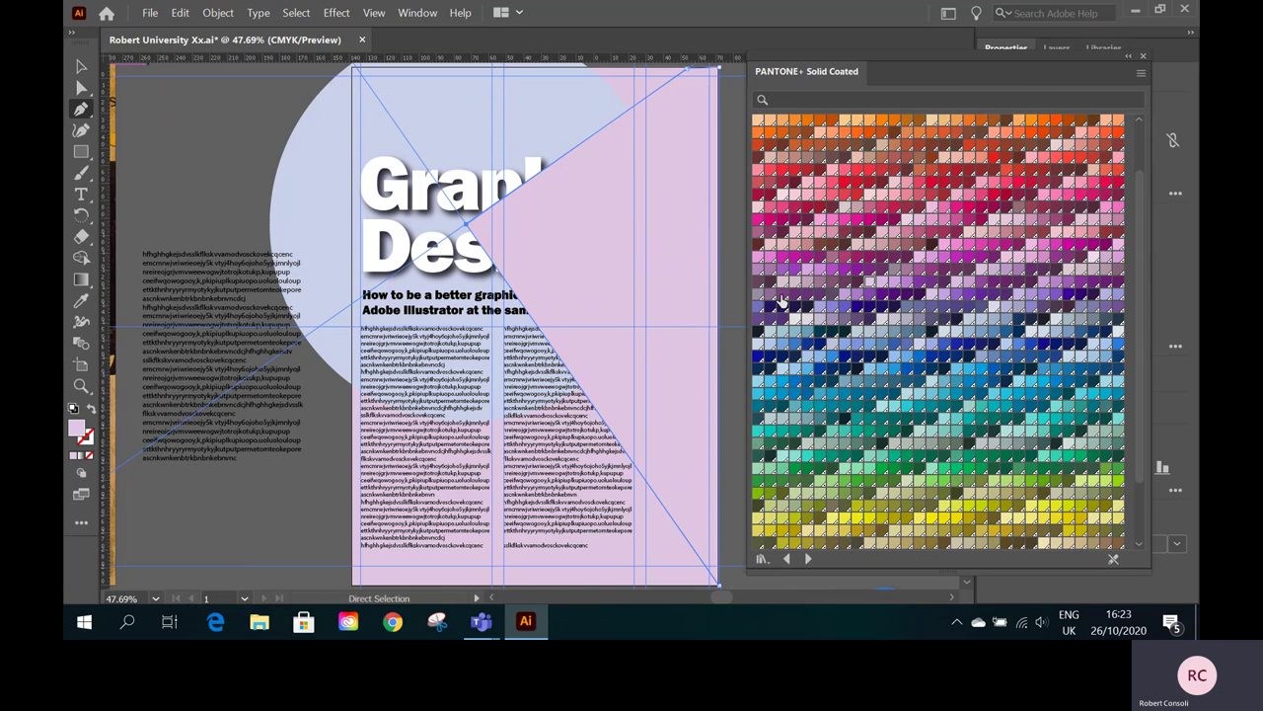
pyautogui.click(857, 339)
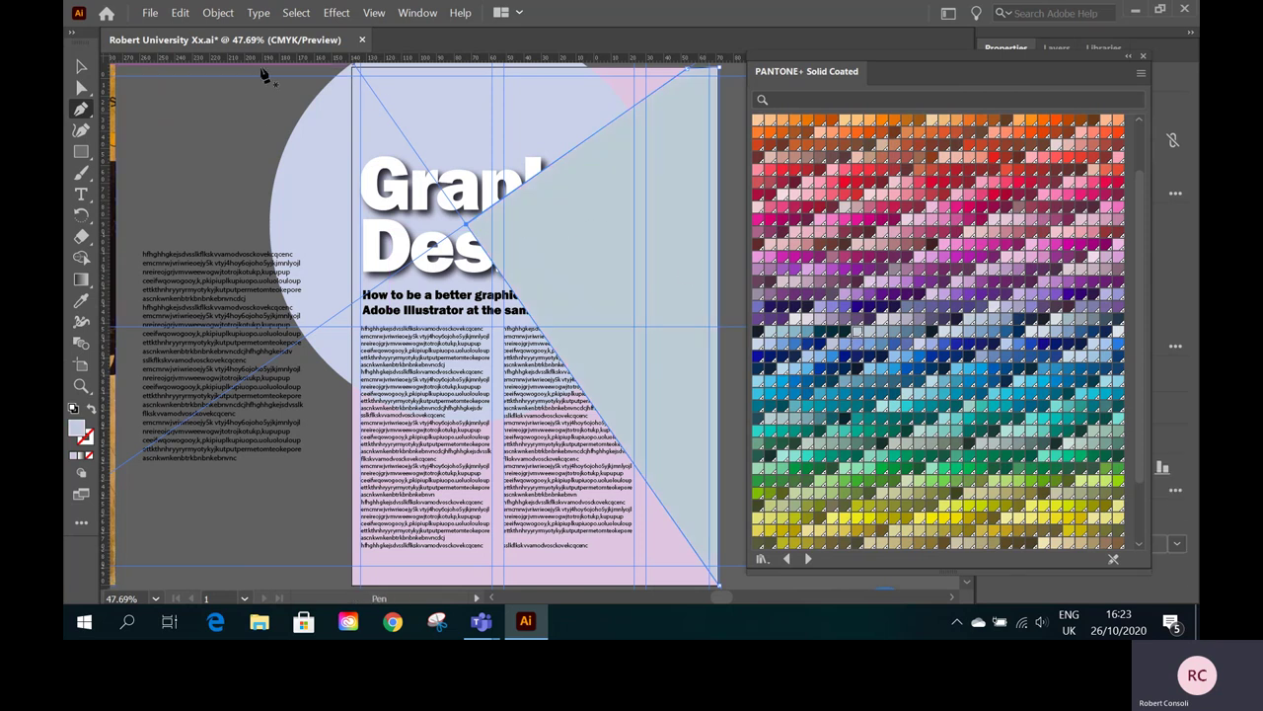
pyautogui.click(218, 13)
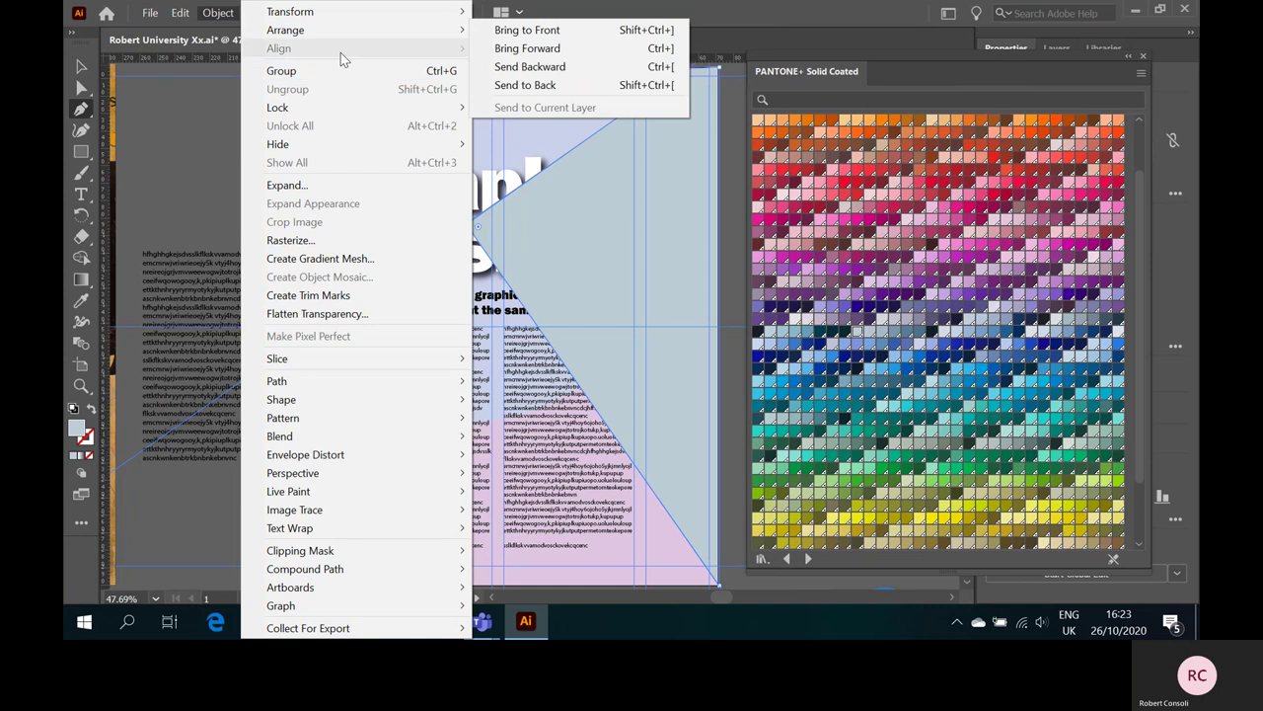
pyautogui.moveTo(341, 39)
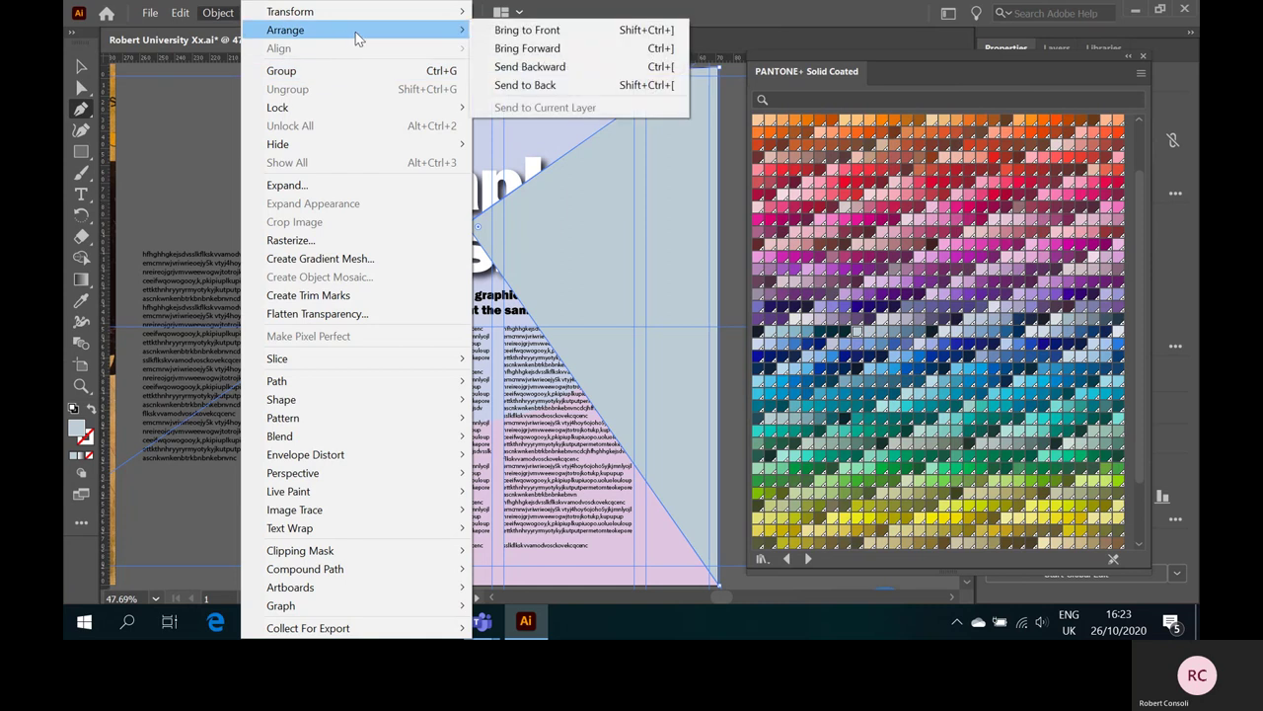
pyautogui.click(524, 88)
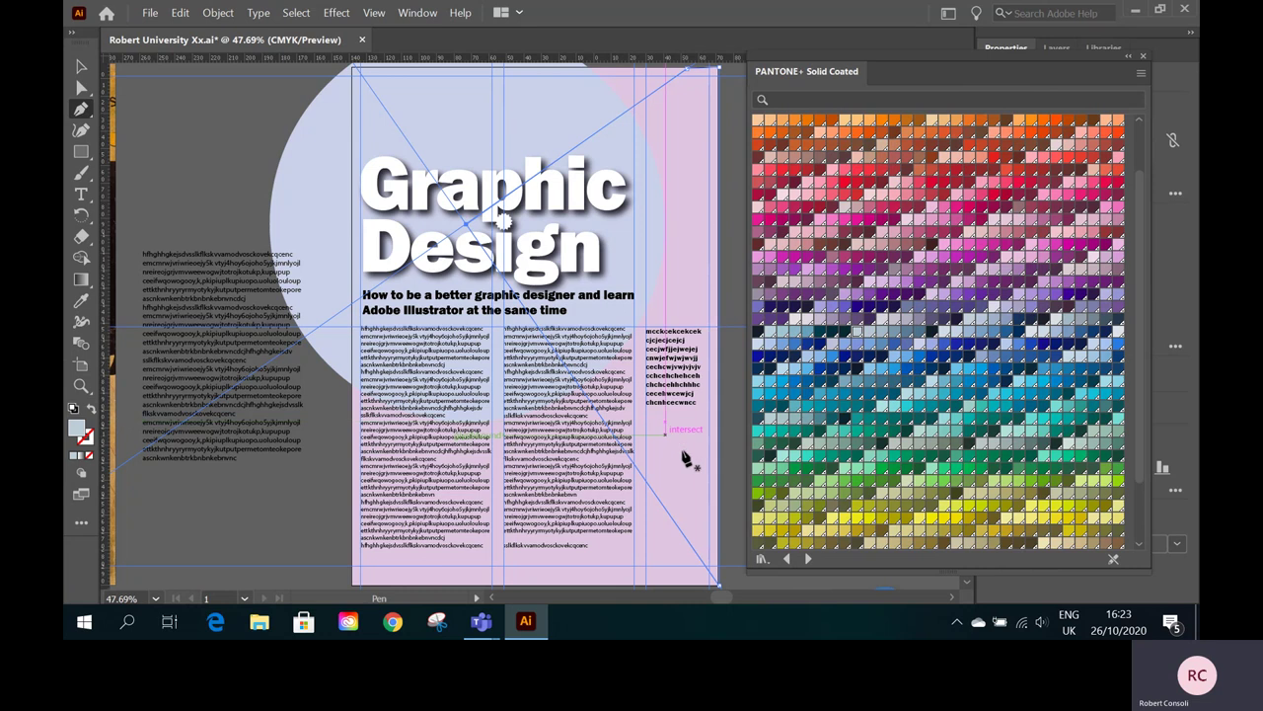
# - Bring the pale circle one step forward with Object > Arrange > Bring Forward
pyautogui.keyDown('ctrl'); pyautogui.click(437, 113); pyautogui.keyUp('ctrl')
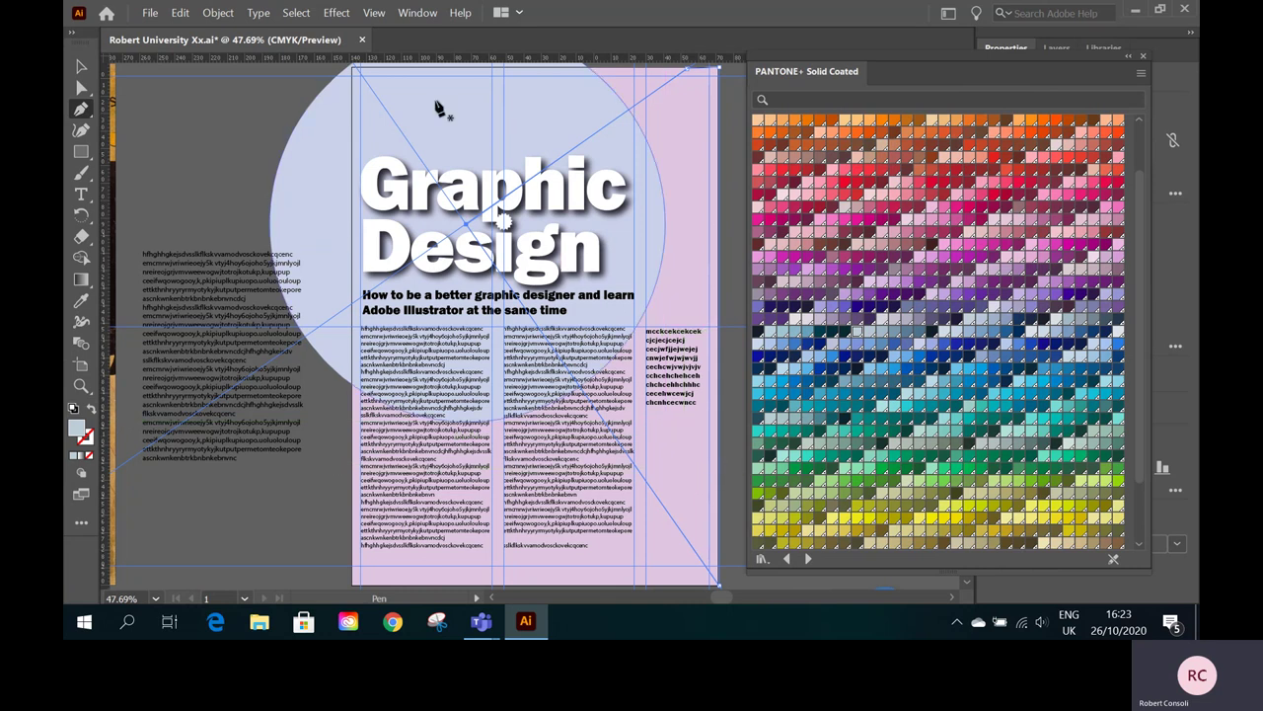
pyautogui.click(215, 13)
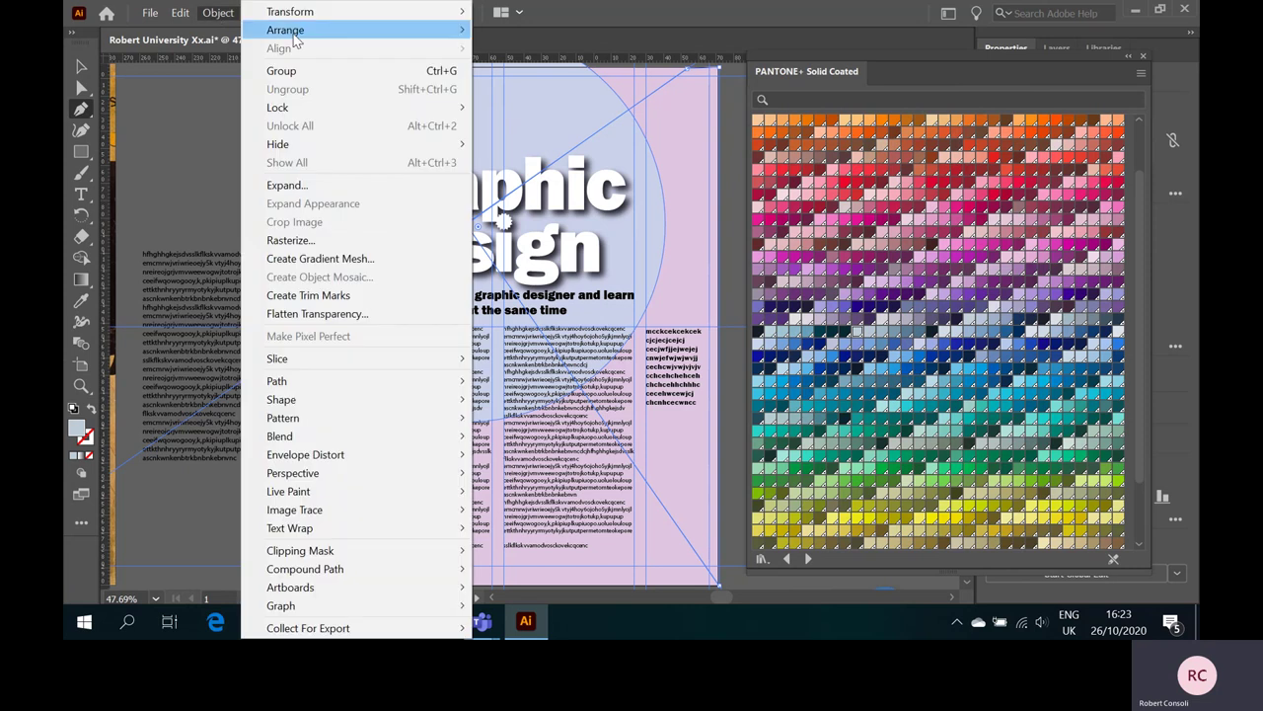
pyautogui.moveTo(293, 32)
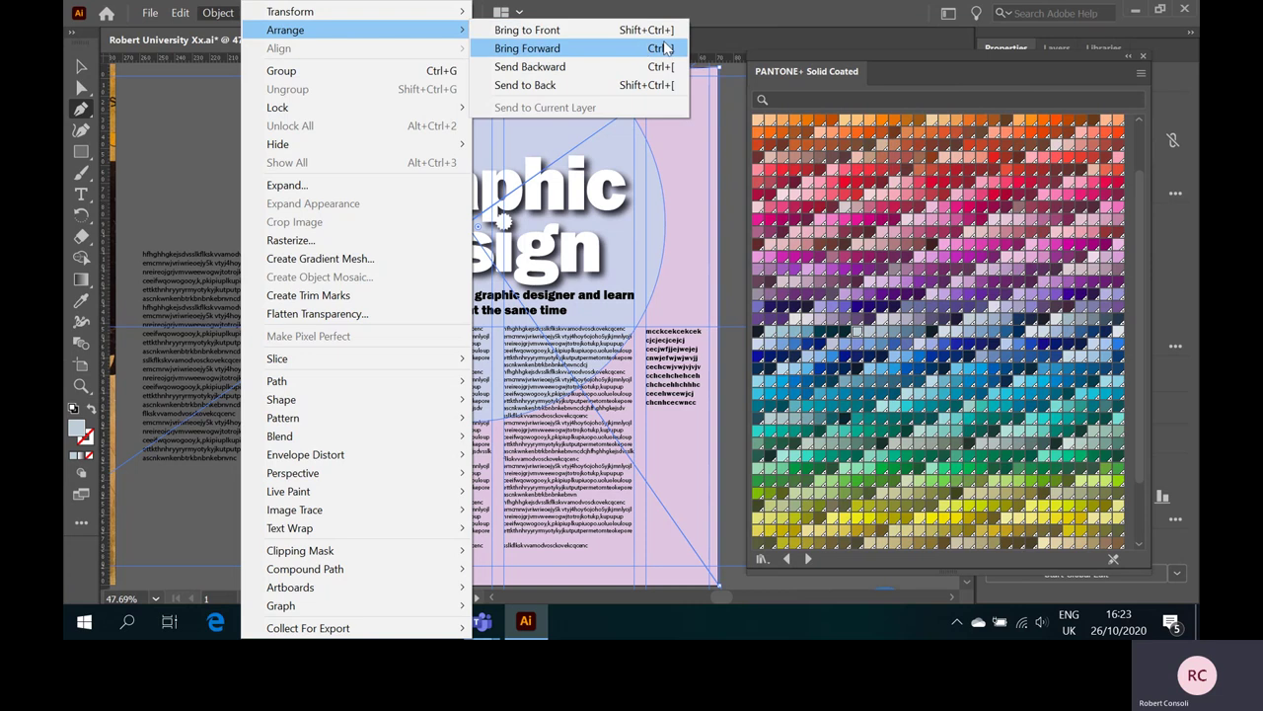
pyautogui.click(563, 54)
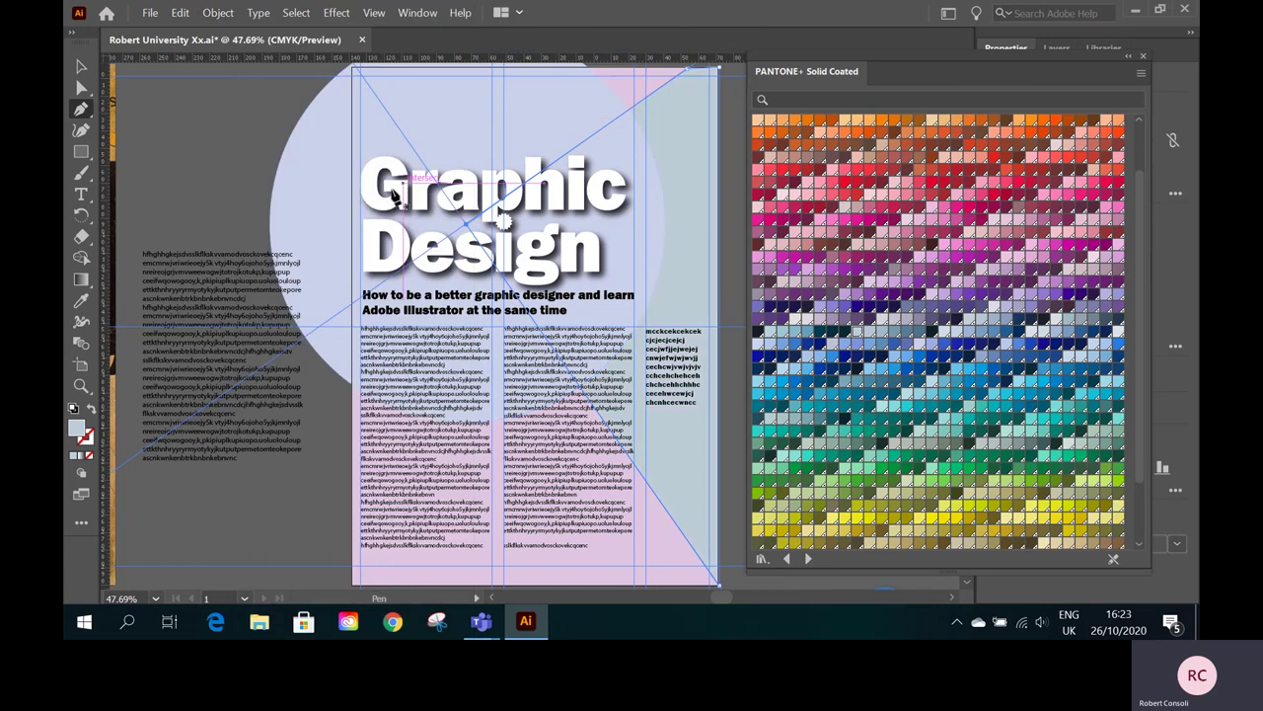
pyautogui.moveTo(210, 121); pyautogui.dragTo(215, 121)
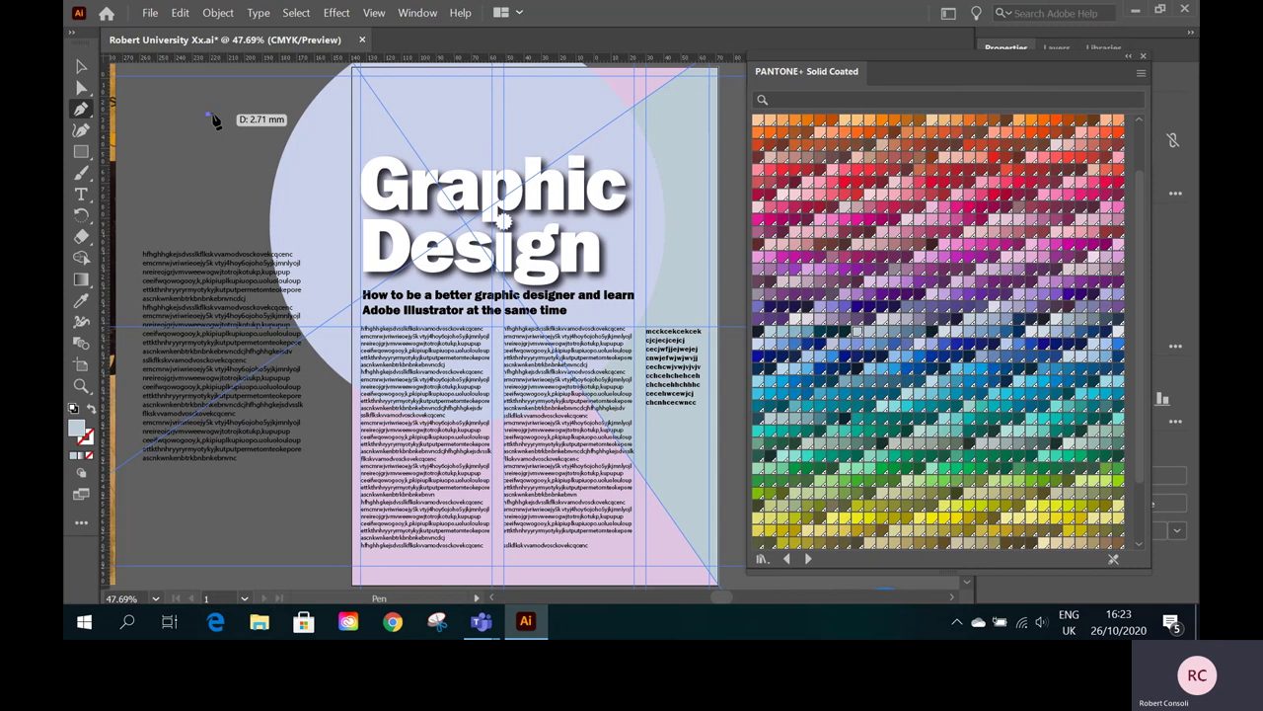
pyautogui.moveTo(215, 120); pyautogui.dragTo(107, 10)
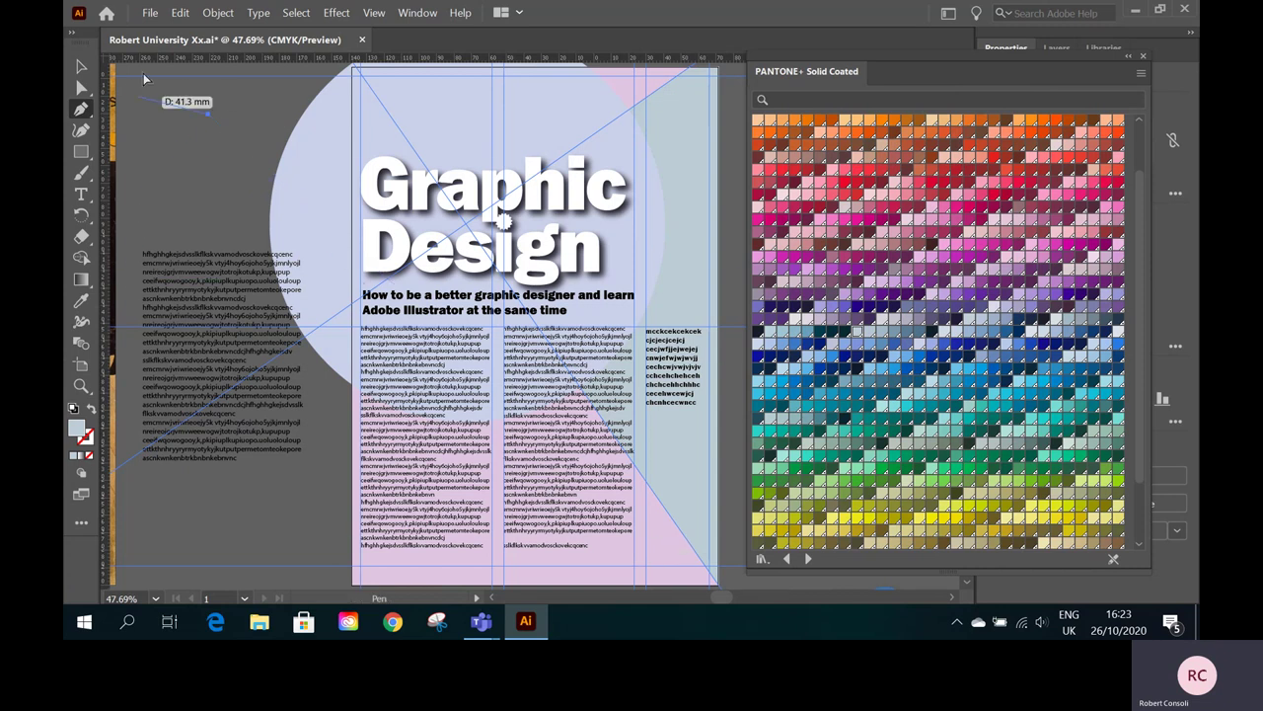
pyautogui.moveTo(144, 79); pyautogui.dragTo(205, 75)
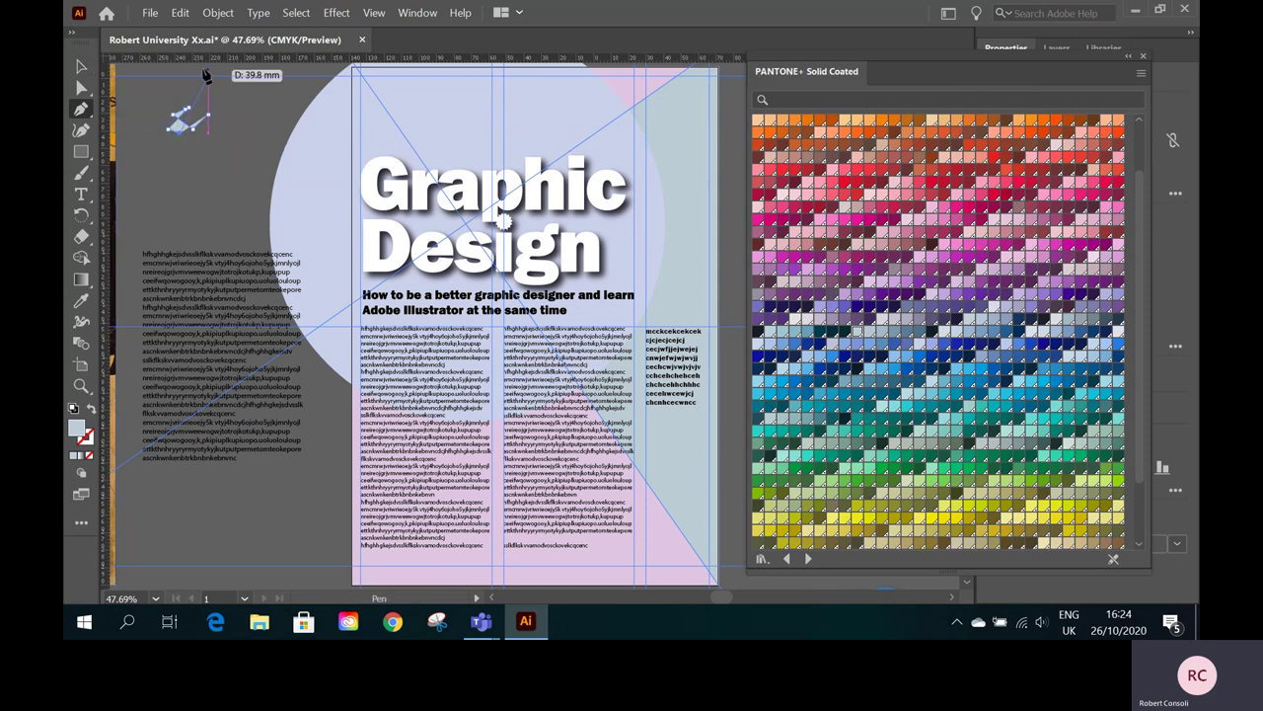
pyautogui.click(80, 66)
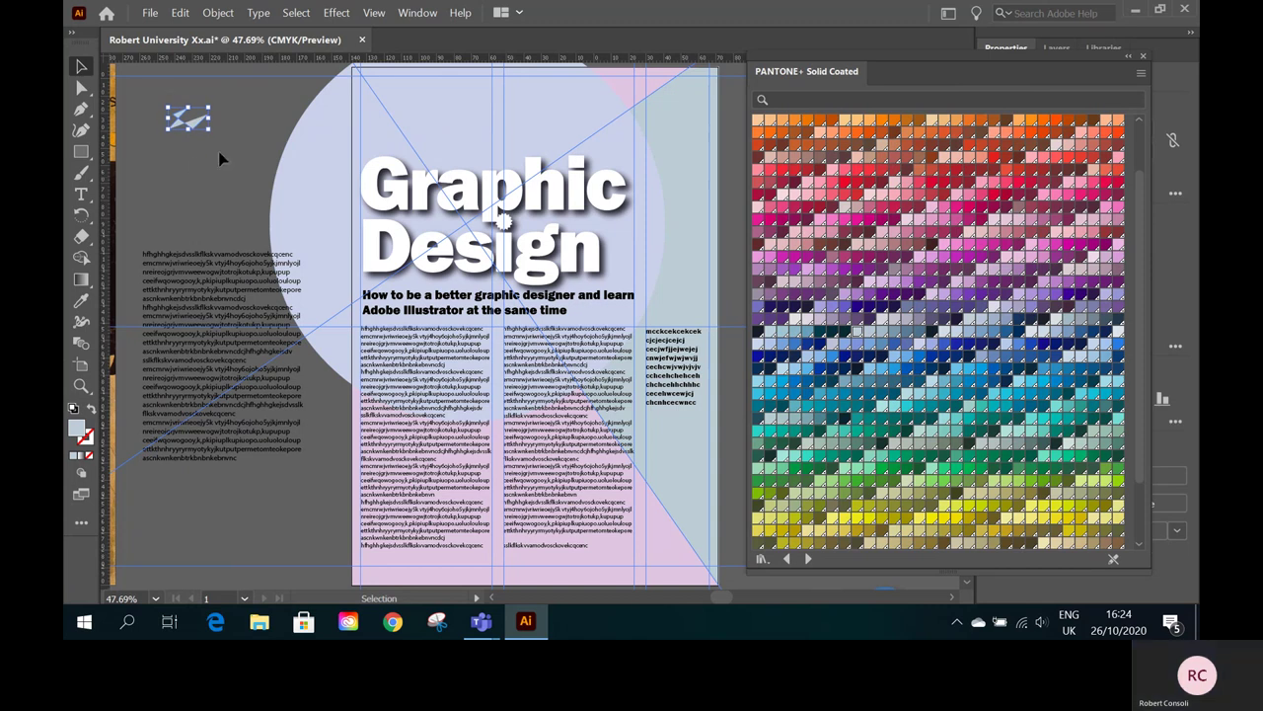
pyautogui.click(242, 171)
pyautogui.press('Delete')
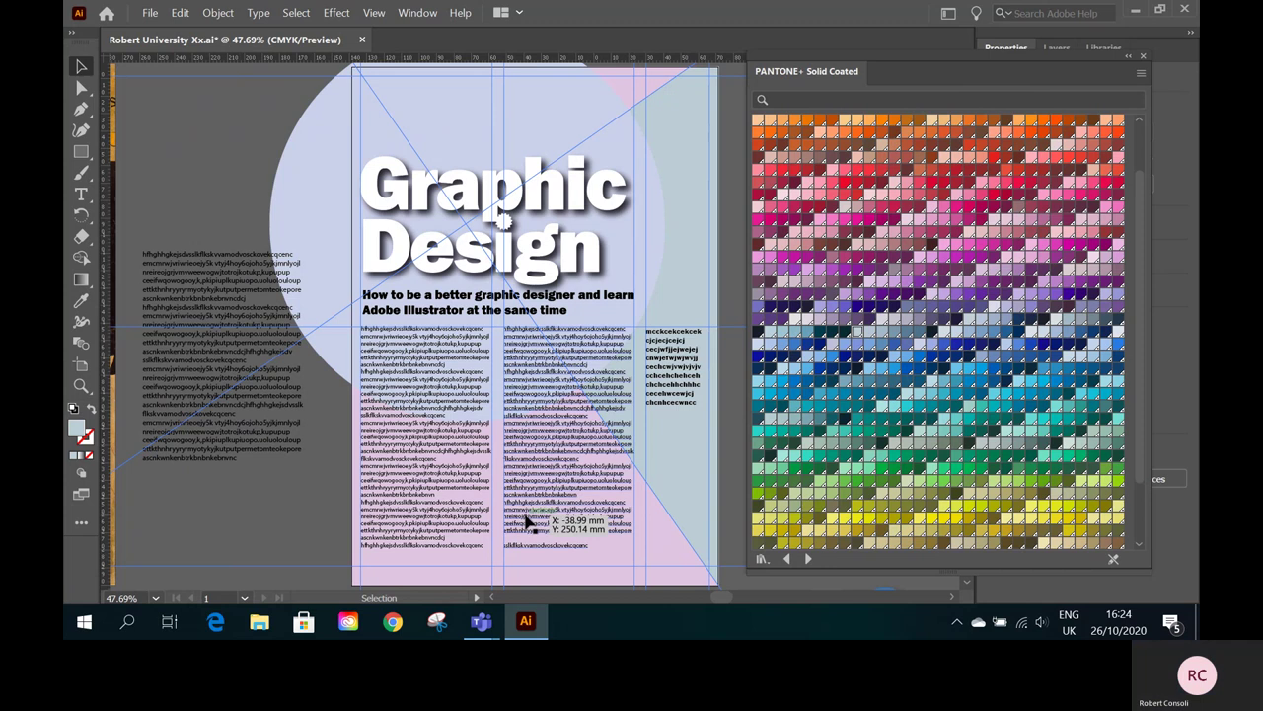
# - Fill the background rectangle with a teal Pantone swatch instead of pink
pyautogui.click(646, 549)
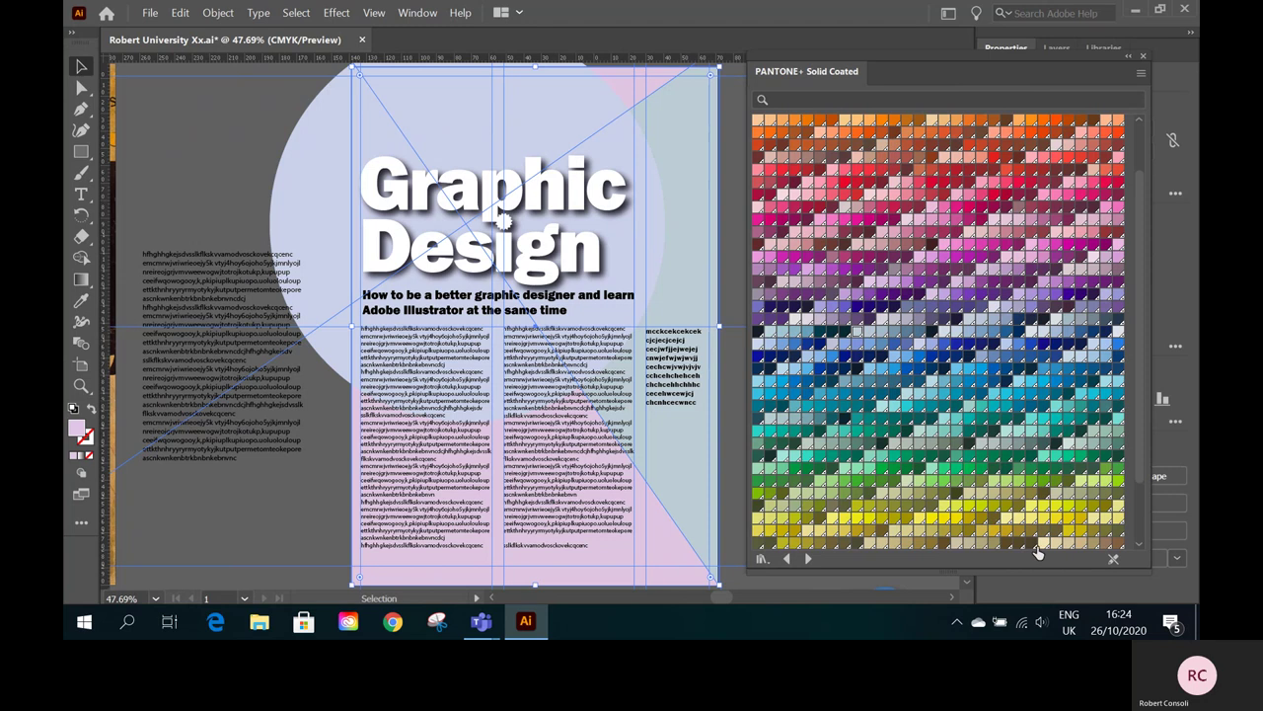
pyautogui.click(869, 543)
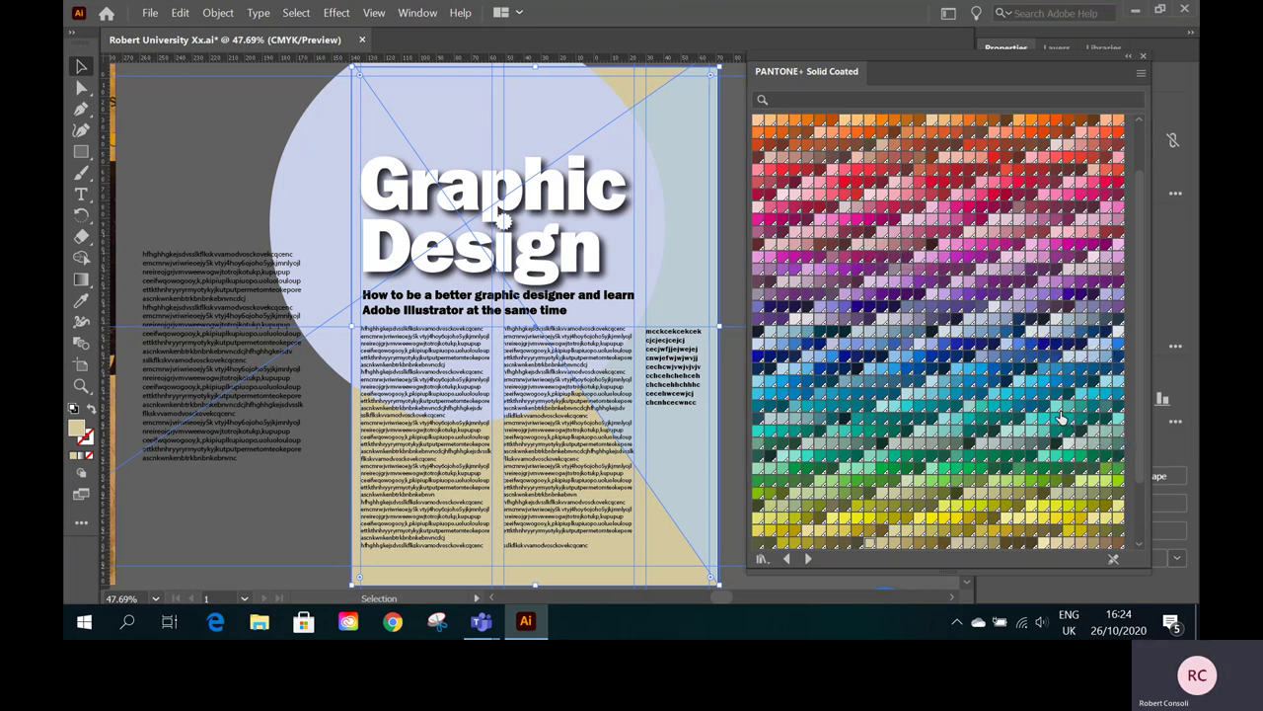
pyautogui.click(970, 407)
pyautogui.click(278, 476)
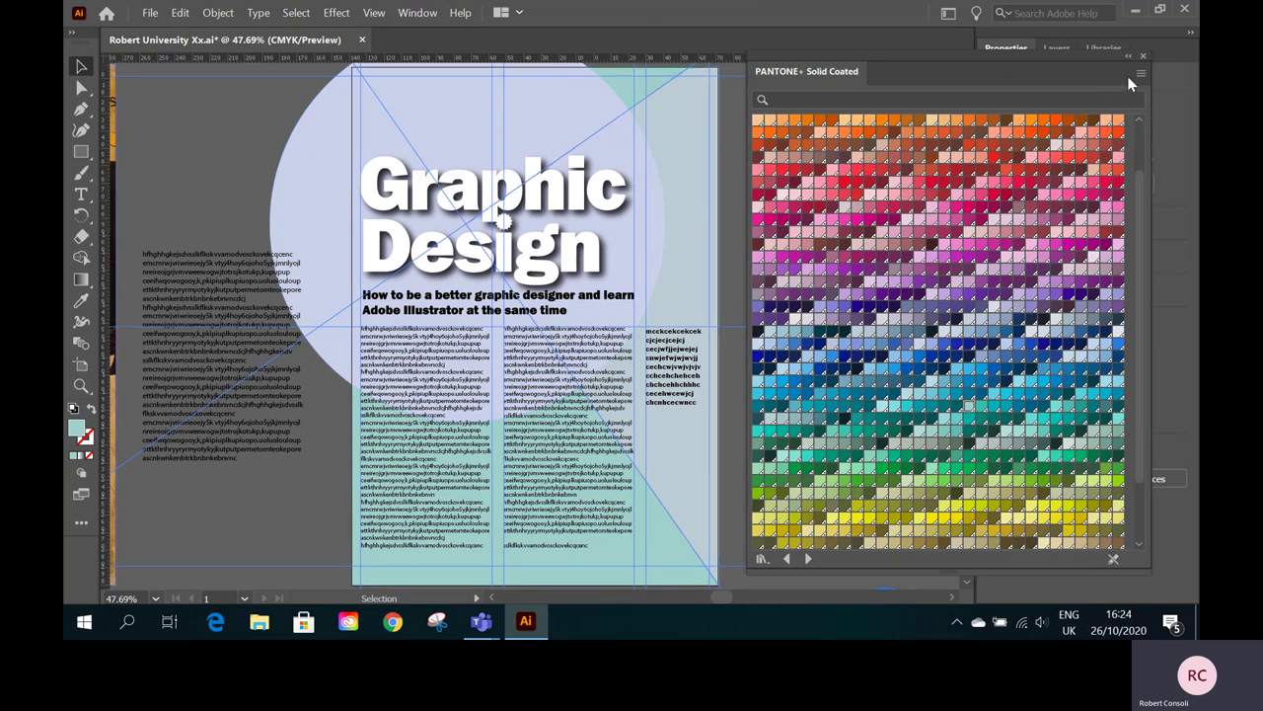
# - Close the PANTONE+ Solid Coated library panel
pyautogui.moveTo(812, 81); pyautogui.dragTo(820, 138)
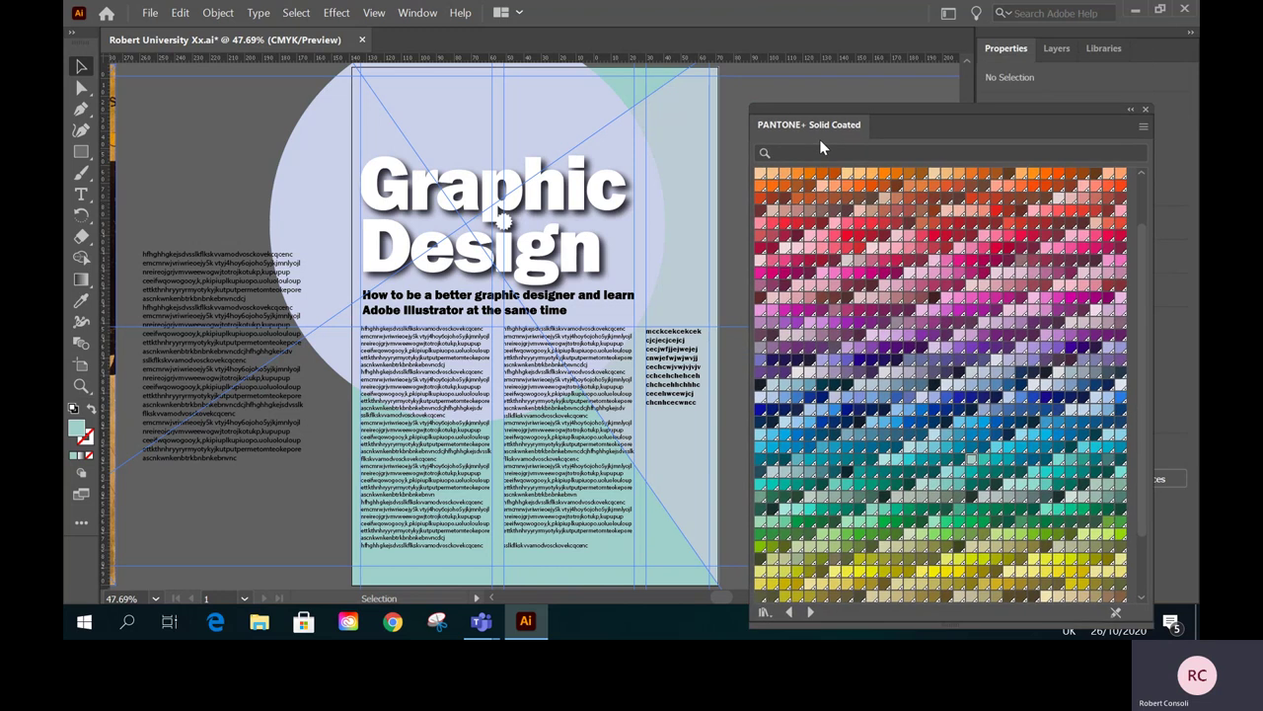
pyautogui.click(1150, 112)
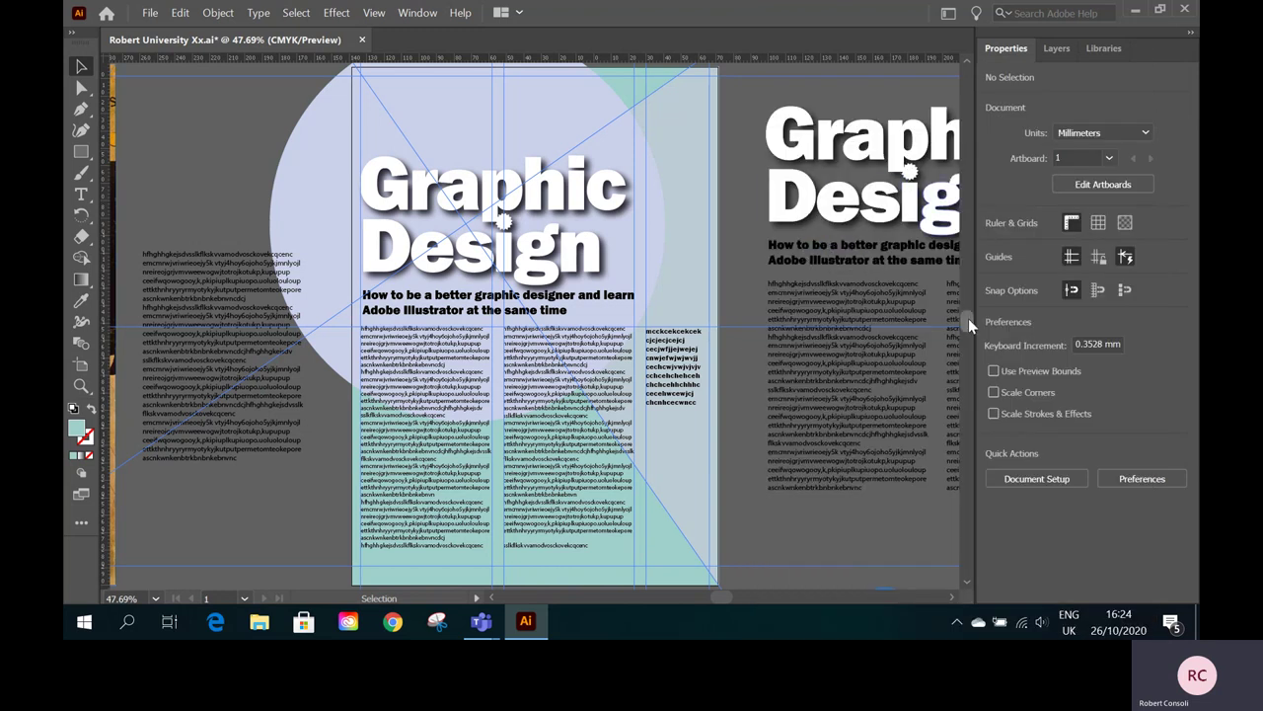
pyautogui.scroll(3, 967, 316)
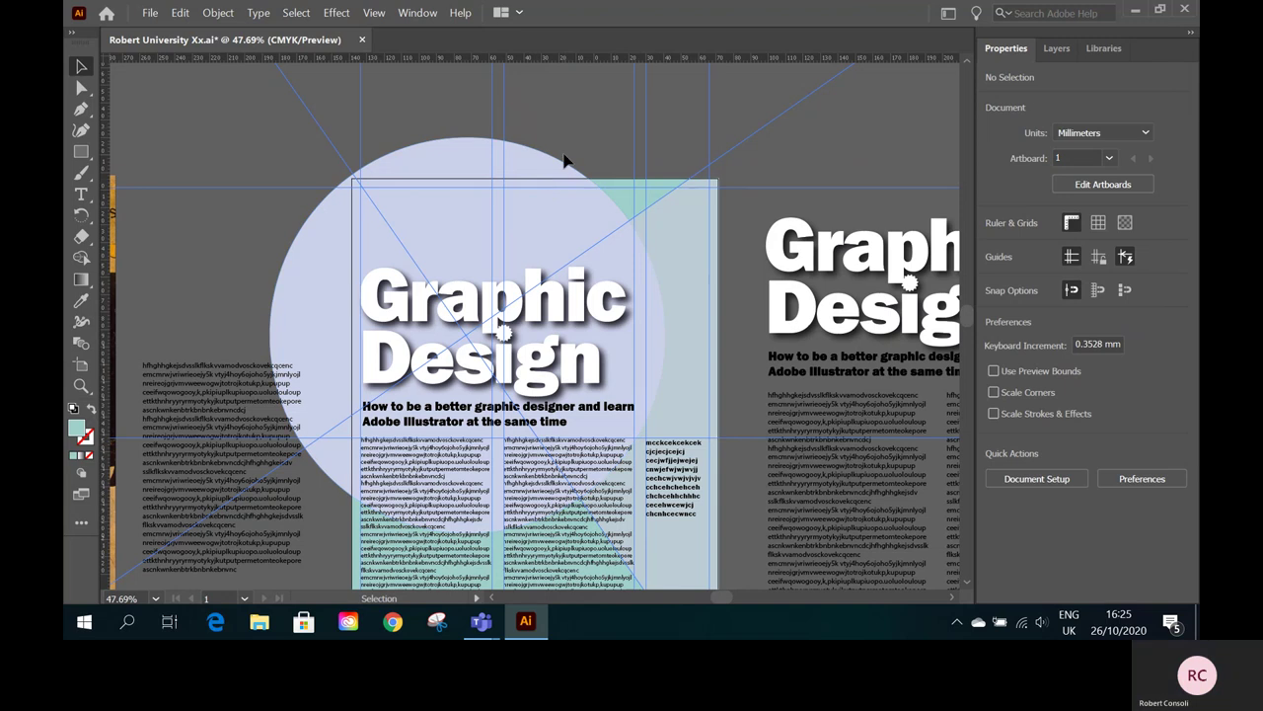
# - Nudge the pale circle right and down with the arrow keys
pyautogui.click(445, 242)
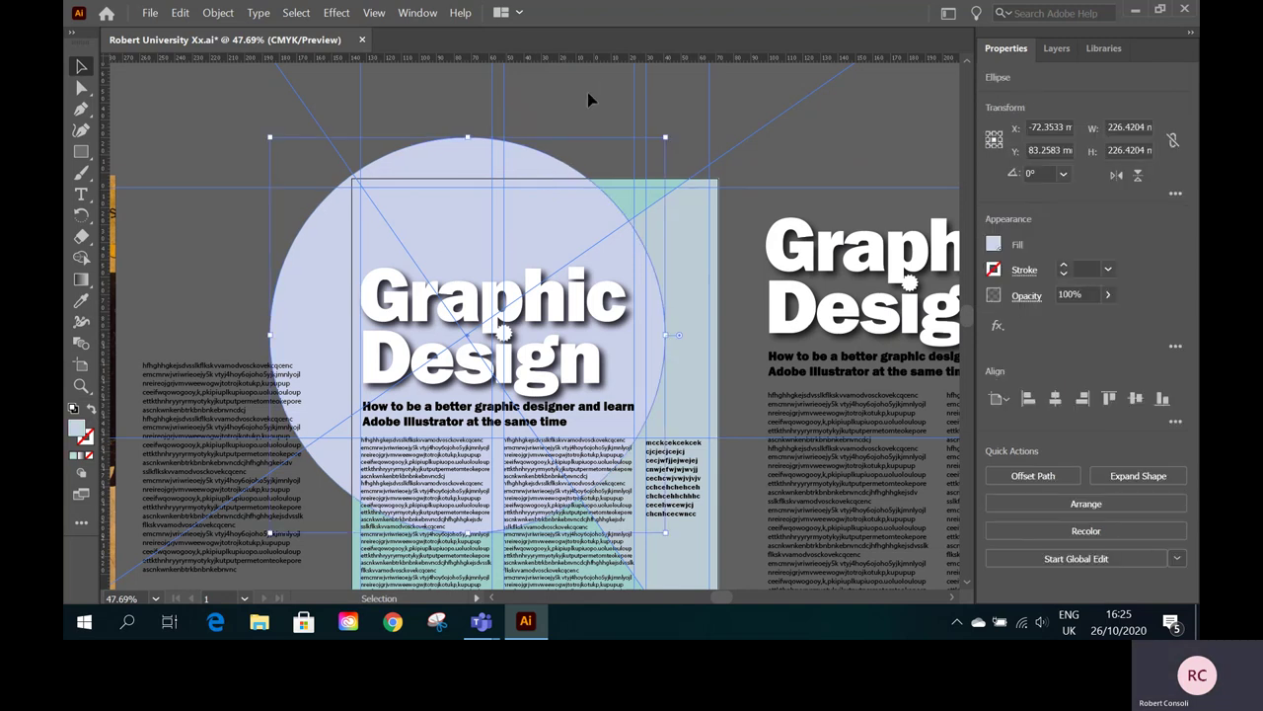
pyautogui.press('Down')
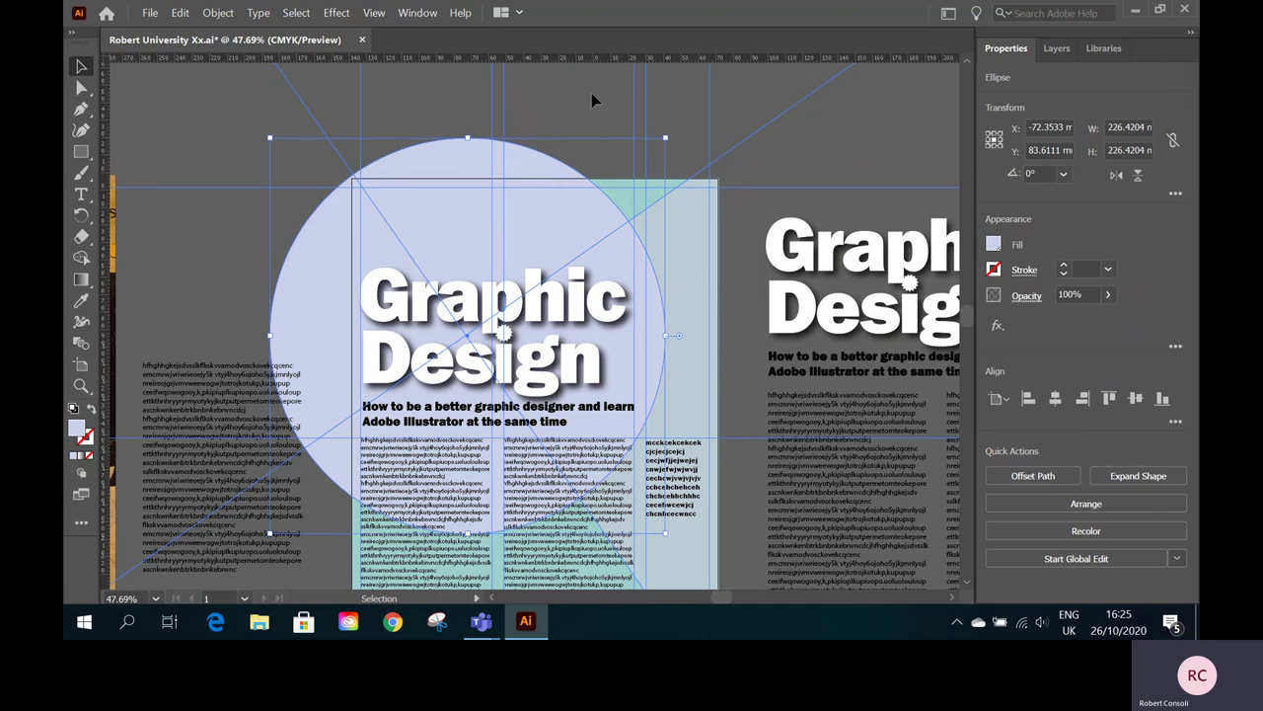
pyautogui.press('Right')
pyautogui.press('Right')
pyautogui.press('Right')
pyautogui.press('Right')
pyautogui.press('Right')
pyautogui.press('Right')
pyautogui.press('Right')
pyautogui.press('Right')
pyautogui.press('Right')
pyautogui.press('Right')
pyautogui.press('Right')
pyautogui.press('Right')
pyautogui.press('Right')
pyautogui.press('Right')
pyautogui.press('Right')
pyautogui.press('Right')
pyautogui.press('Right')
pyautogui.press('Right')
pyautogui.press('Right')
pyautogui.press('Right')
pyautogui.press('Right')
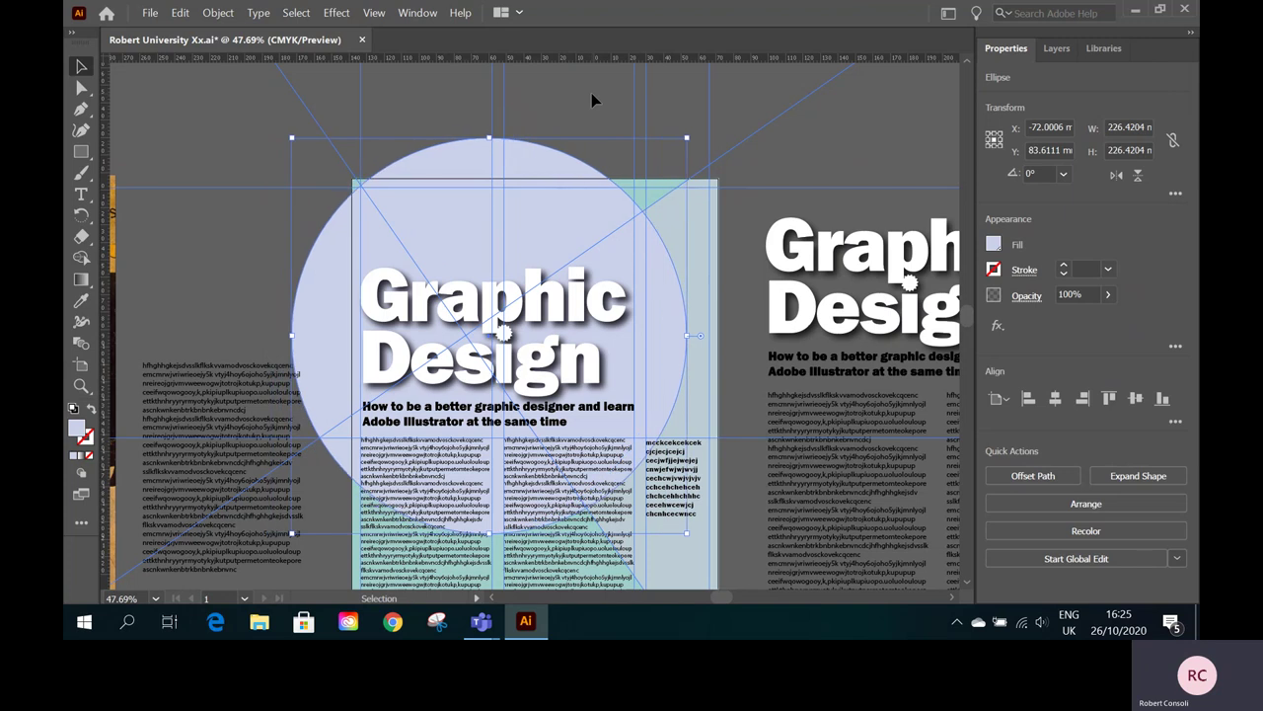
pyautogui.press('Down')
pyautogui.press('Down')
pyautogui.press('Down')
pyautogui.press('Down')
pyautogui.press('Down')
pyautogui.press('Down')
pyautogui.press('Down')
pyautogui.press('Down')
pyautogui.press('Down')
pyautogui.press('Down')
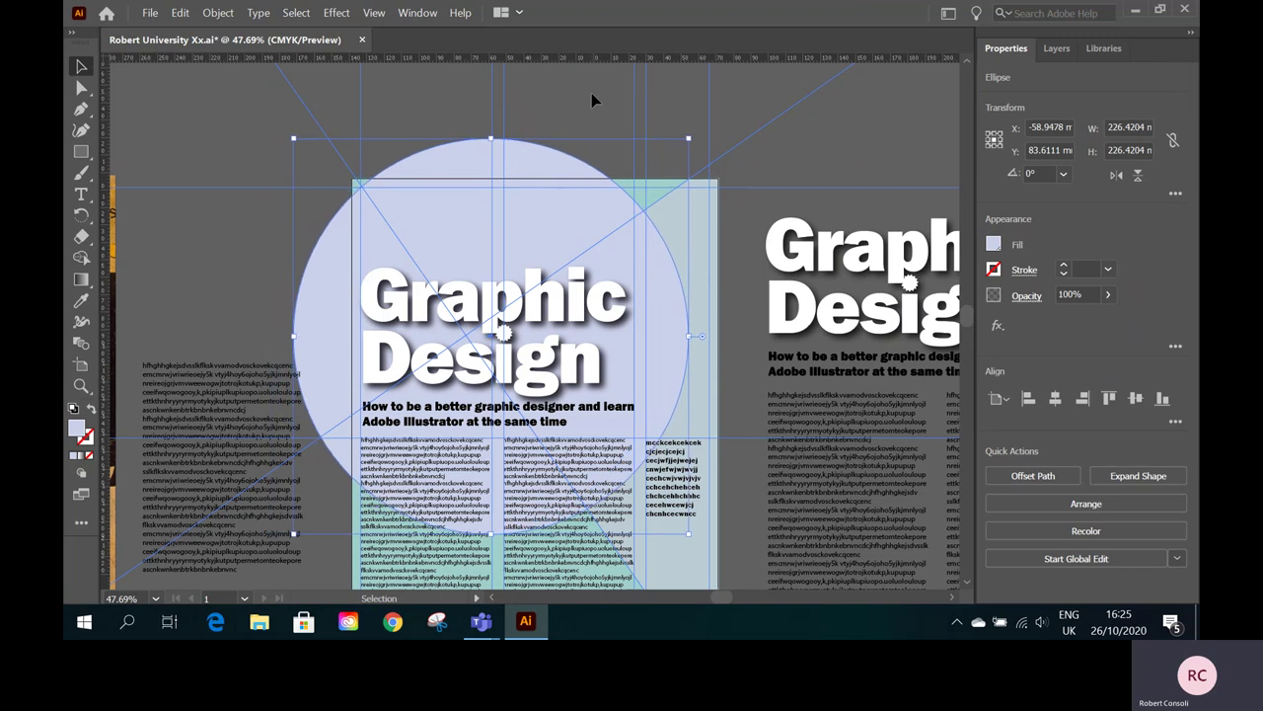
pyautogui.press('Right')
pyautogui.press('Right')
pyautogui.press('Right')
pyautogui.press('Right')
pyautogui.press('Right')
pyautogui.press('Right')
pyautogui.press('Right')
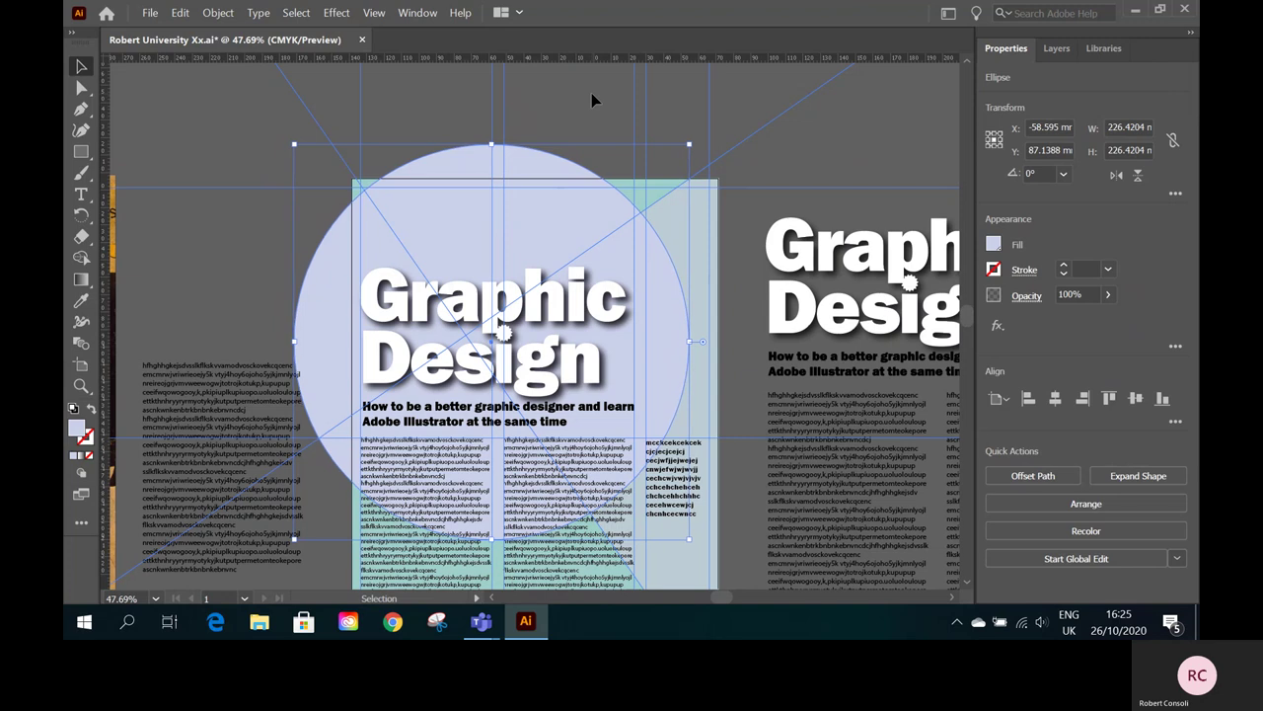
pyautogui.click(580, 102)
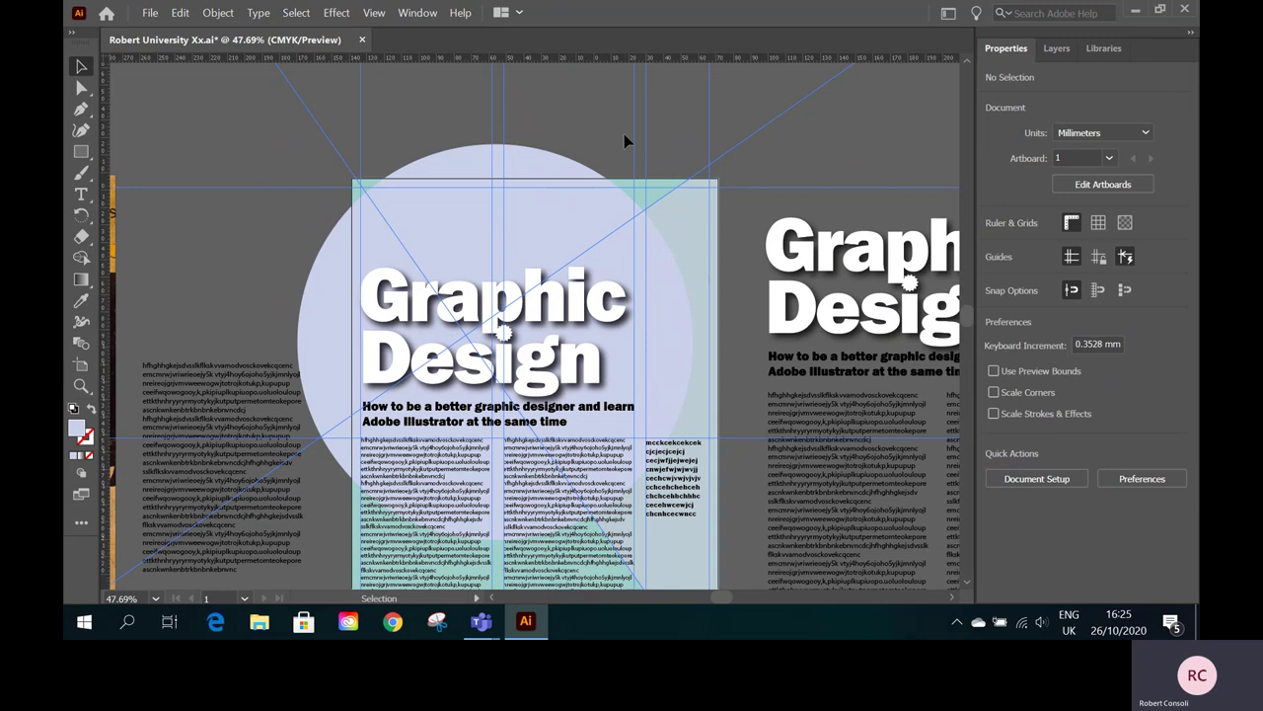
# - Draw a rectangle covering the circle above the page and open Window > Pathfinder
pyautogui.click(82, 153)
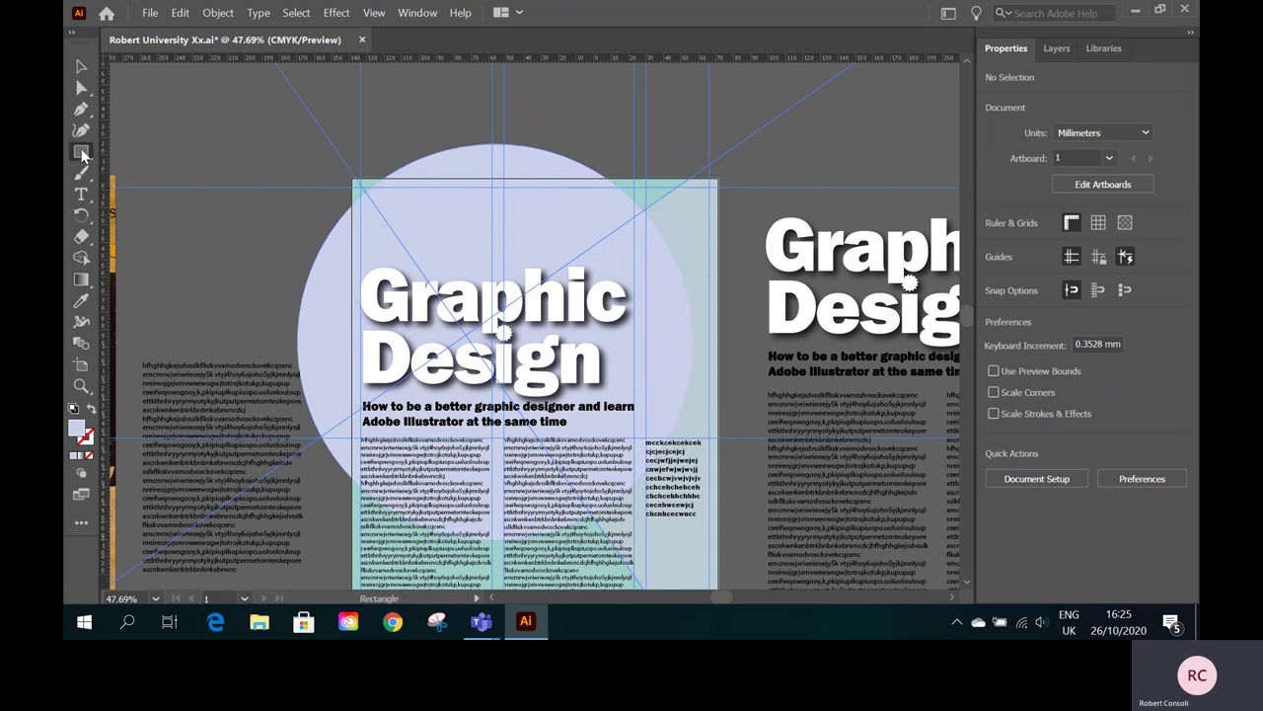
pyautogui.moveTo(254, 89); pyautogui.dragTo(761, 178)
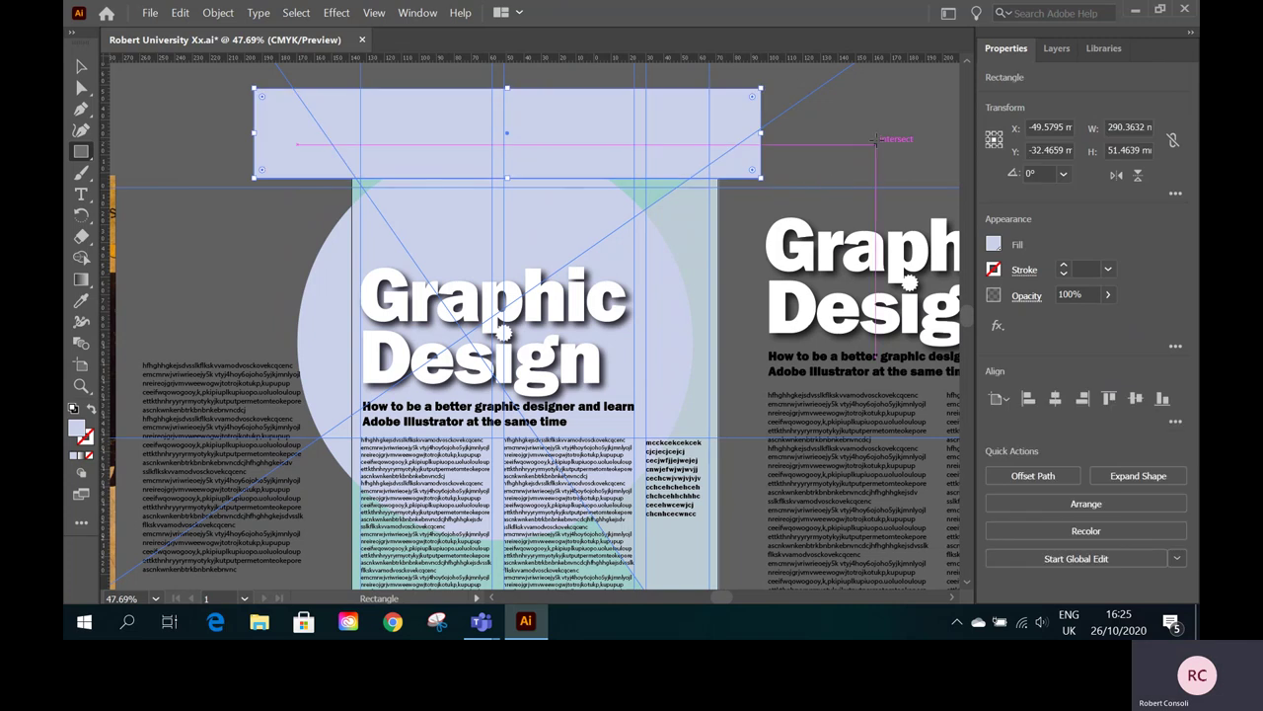
pyautogui.click(376, 16)
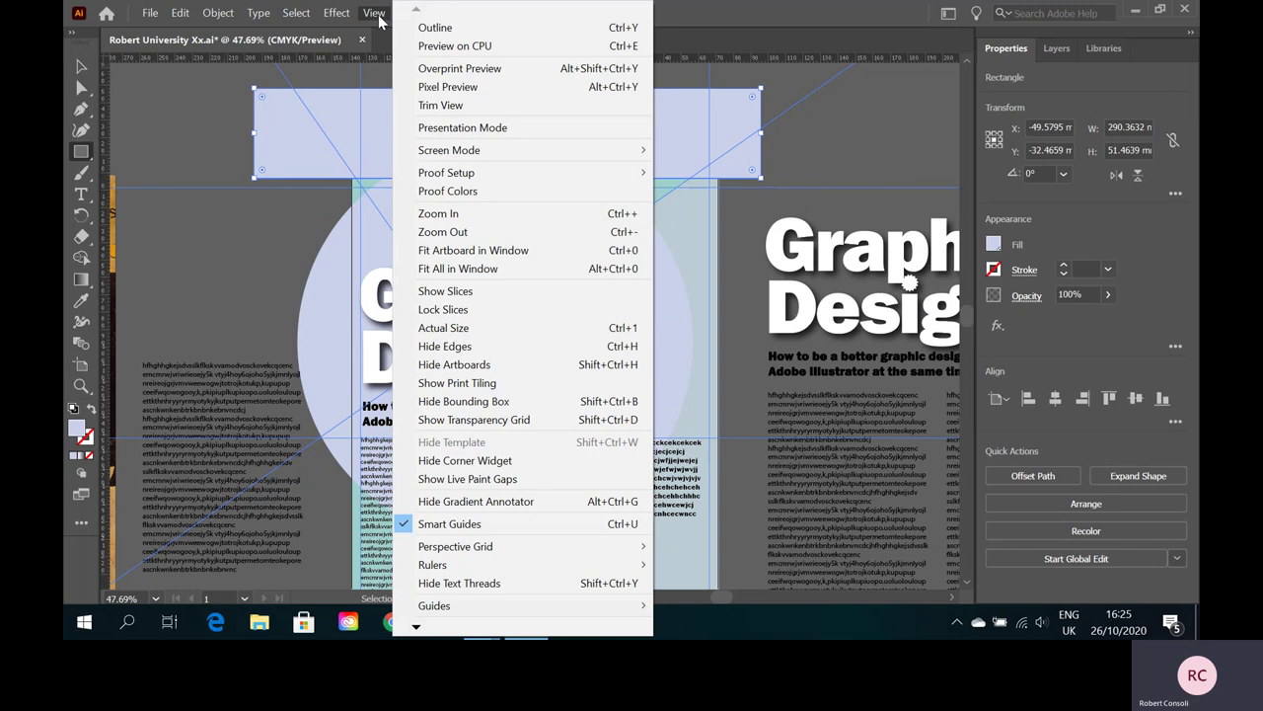
pyautogui.moveTo(419, 13)
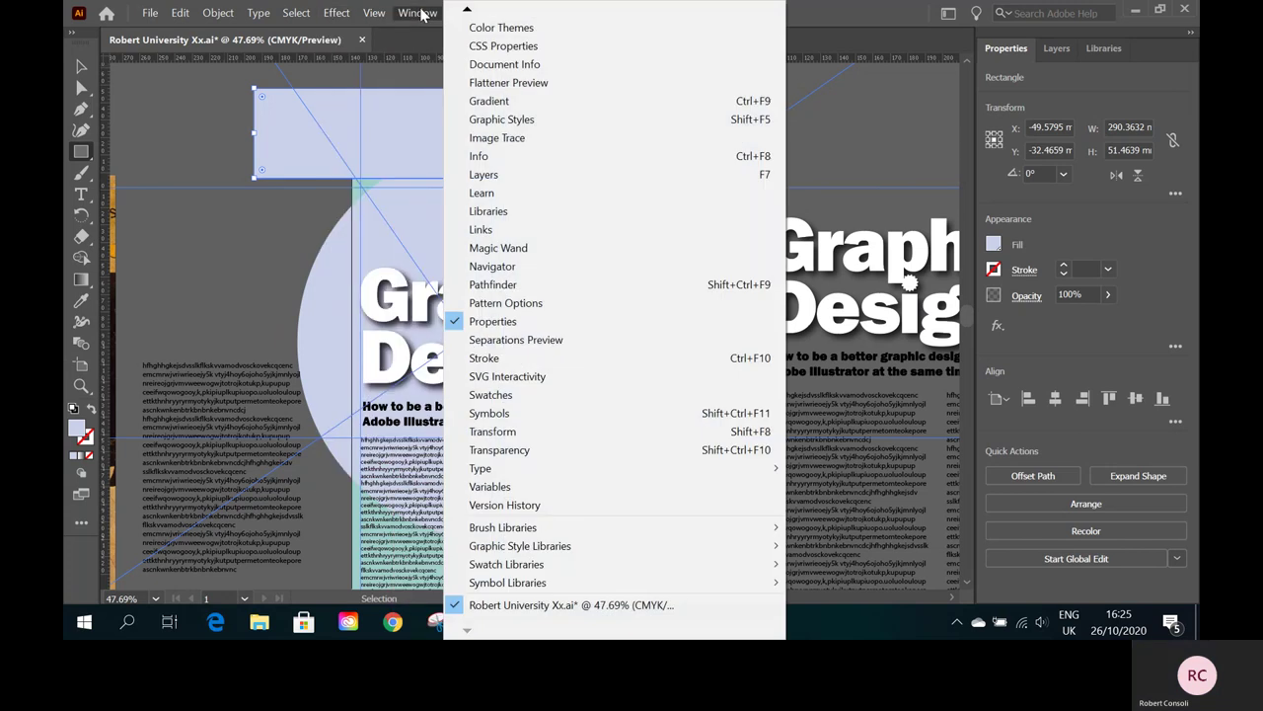
pyautogui.click(493, 284)
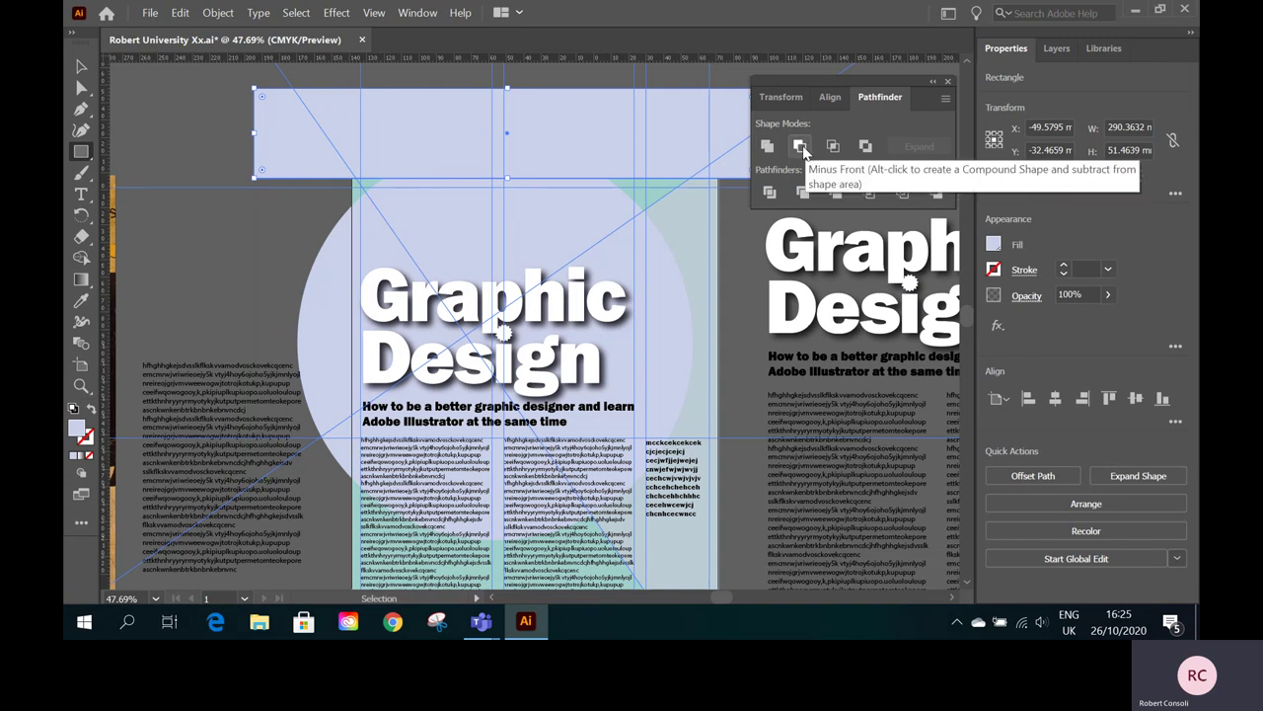
# - Select the rectangle and circle and apply Minus Front to trim the circle's top
pyautogui.press('v')
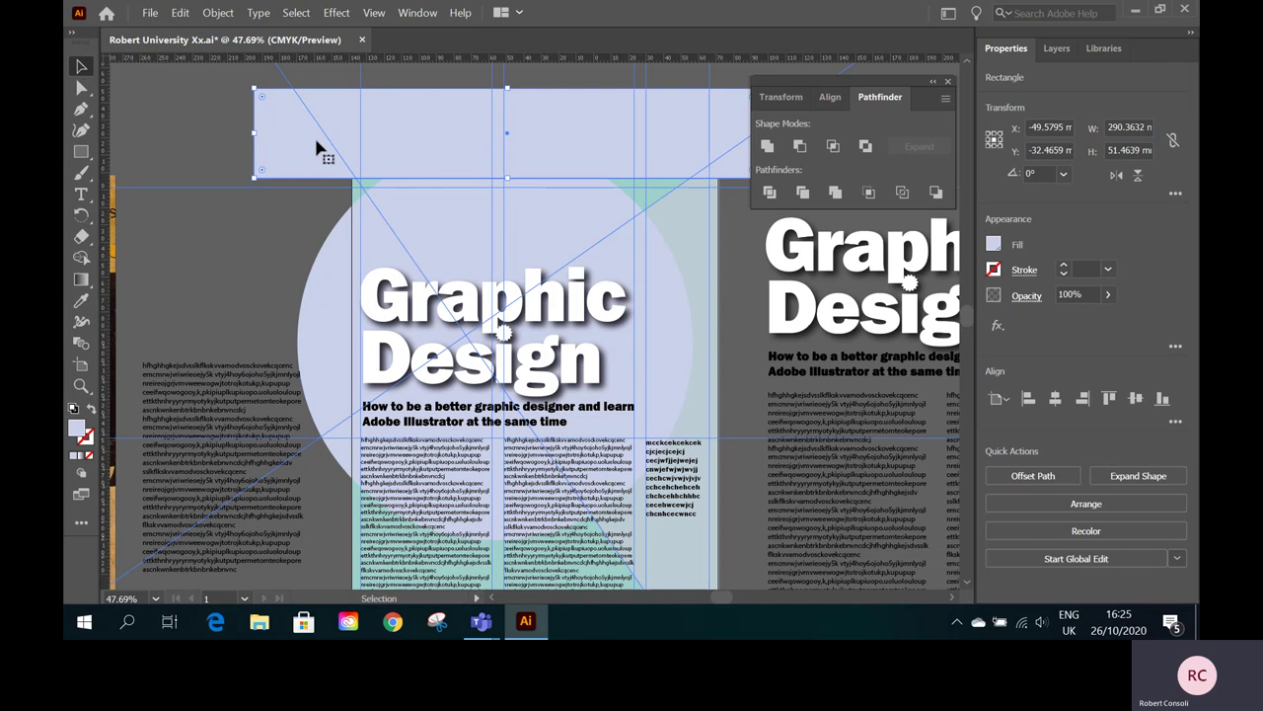
pyautogui.keyDown('shift'); pyautogui.click(327, 304); pyautogui.keyUp('shift')
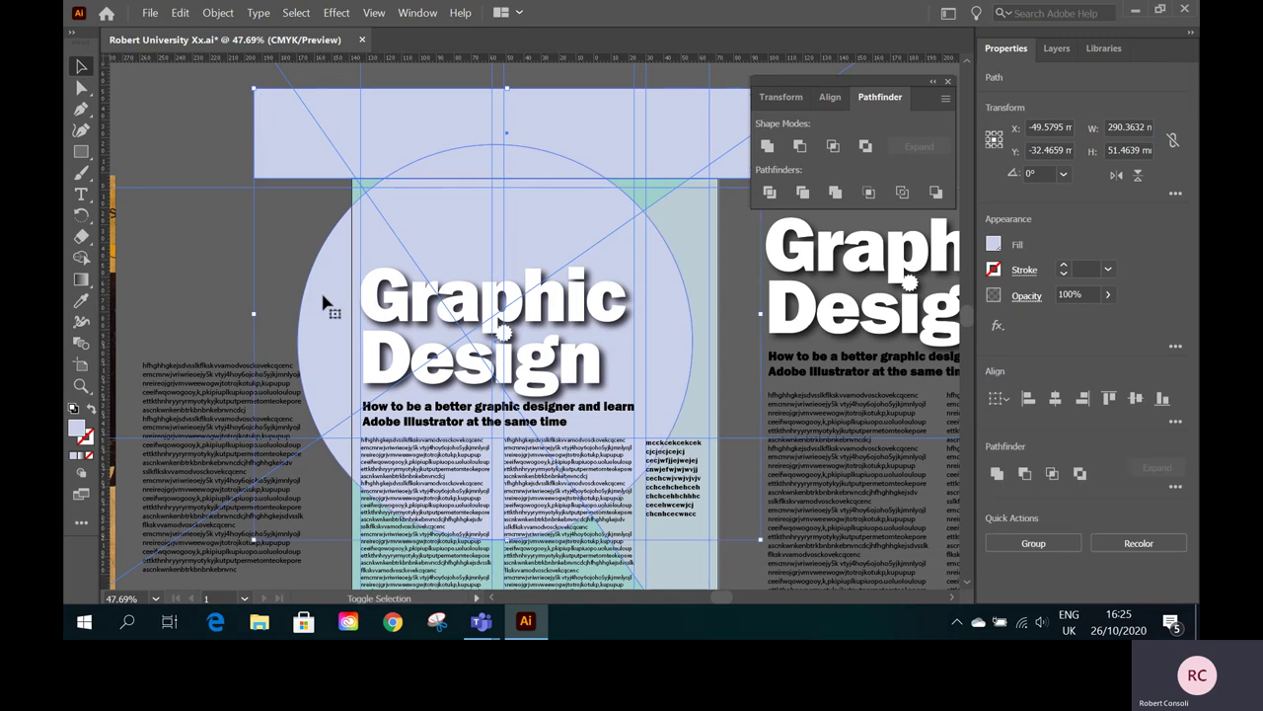
pyautogui.click(800, 146)
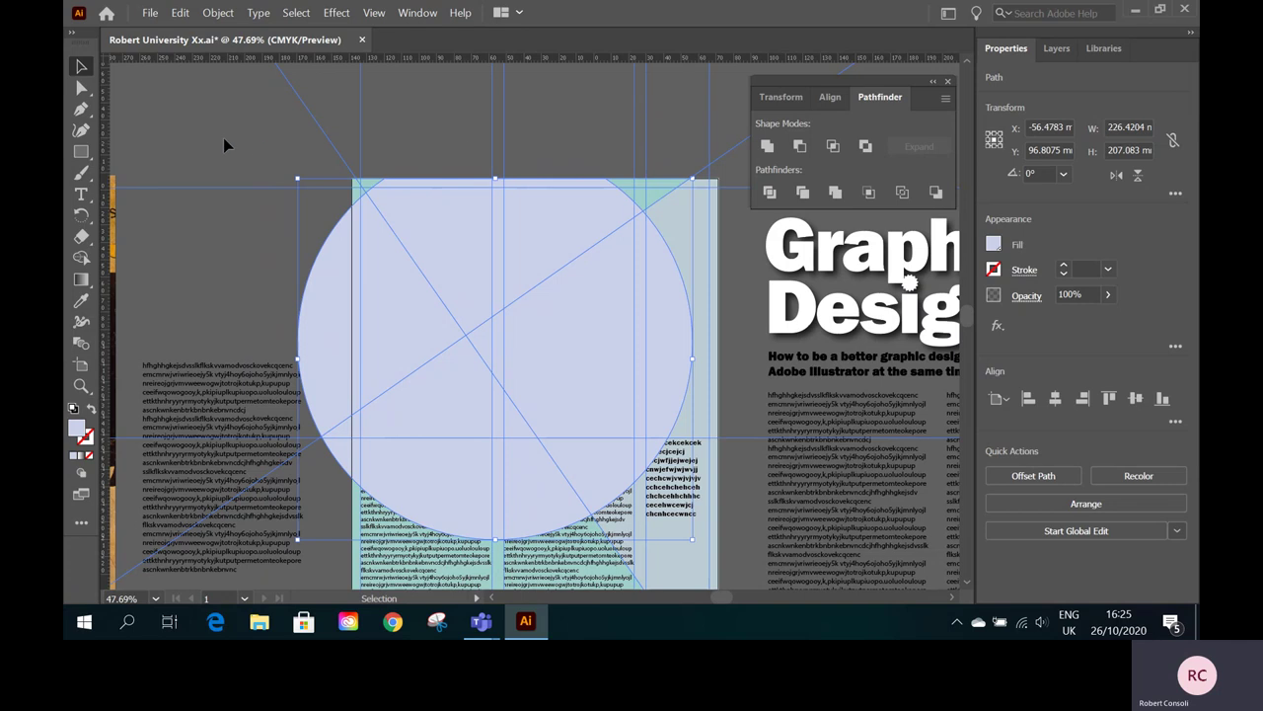
pyautogui.click(196, 136)
pyautogui.click(81, 151)
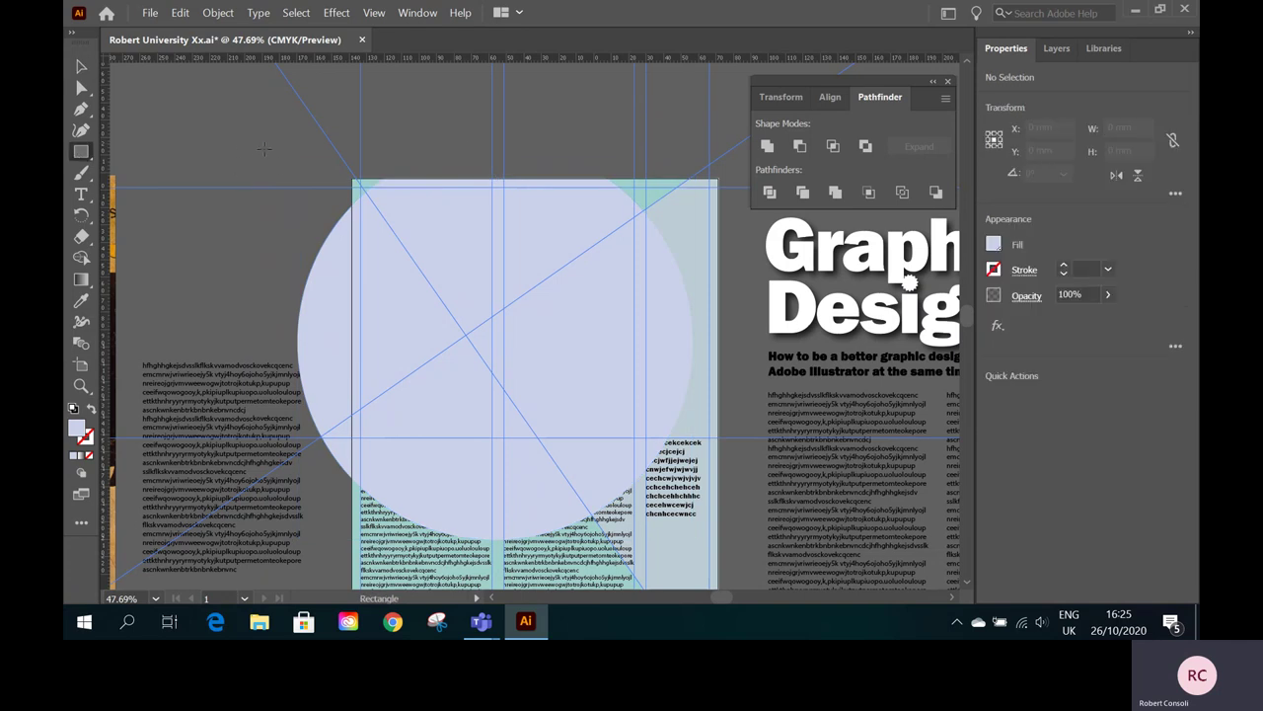
# - Cut the circle's left overhang away using a rectangle and Pathfinder Minus Front
pyautogui.moveTo(251, 153); pyautogui.dragTo(352, 516)
pyautogui.click(81, 66)
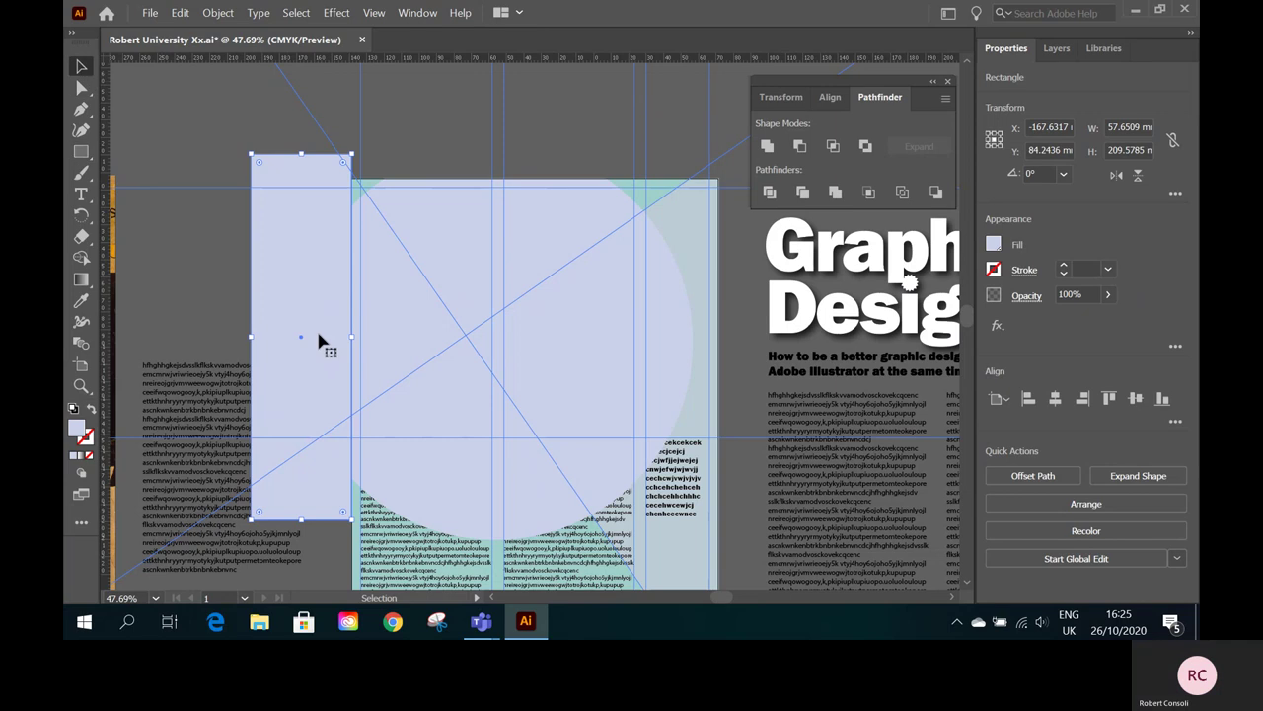
pyautogui.keyDown('shift'); pyautogui.click(553, 511); pyautogui.keyUp('shift')
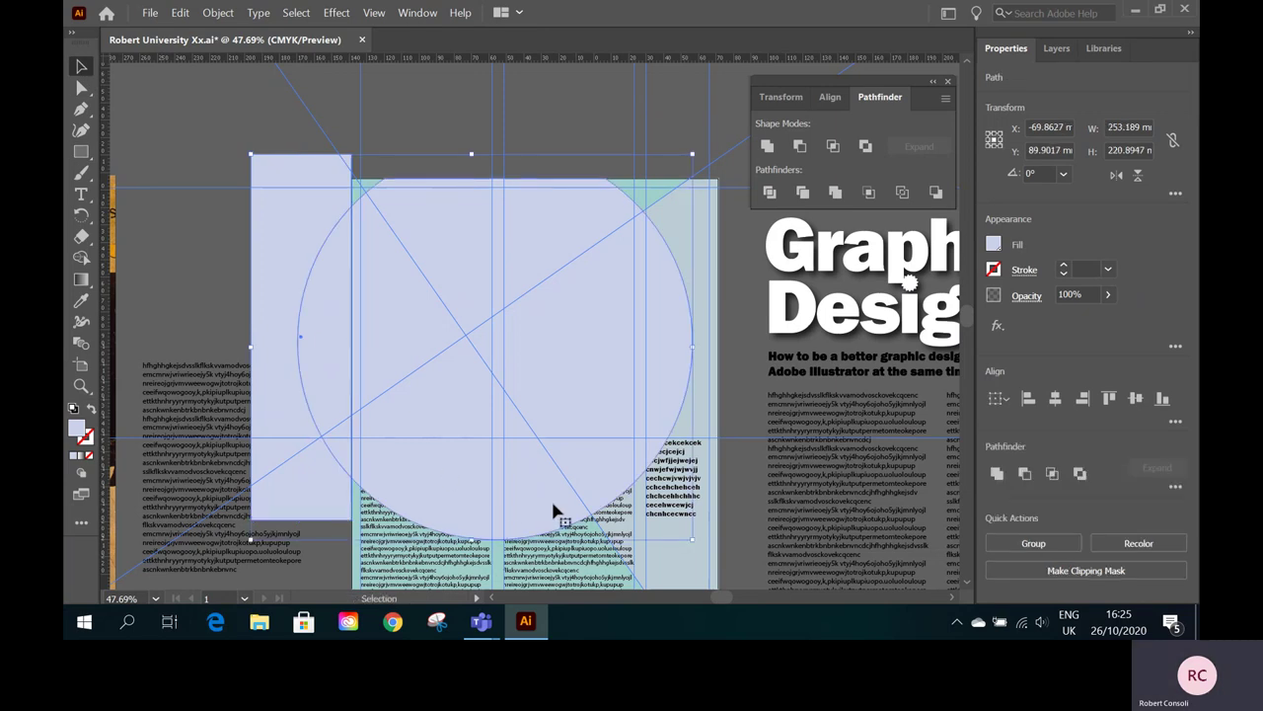
pyautogui.click(800, 146)
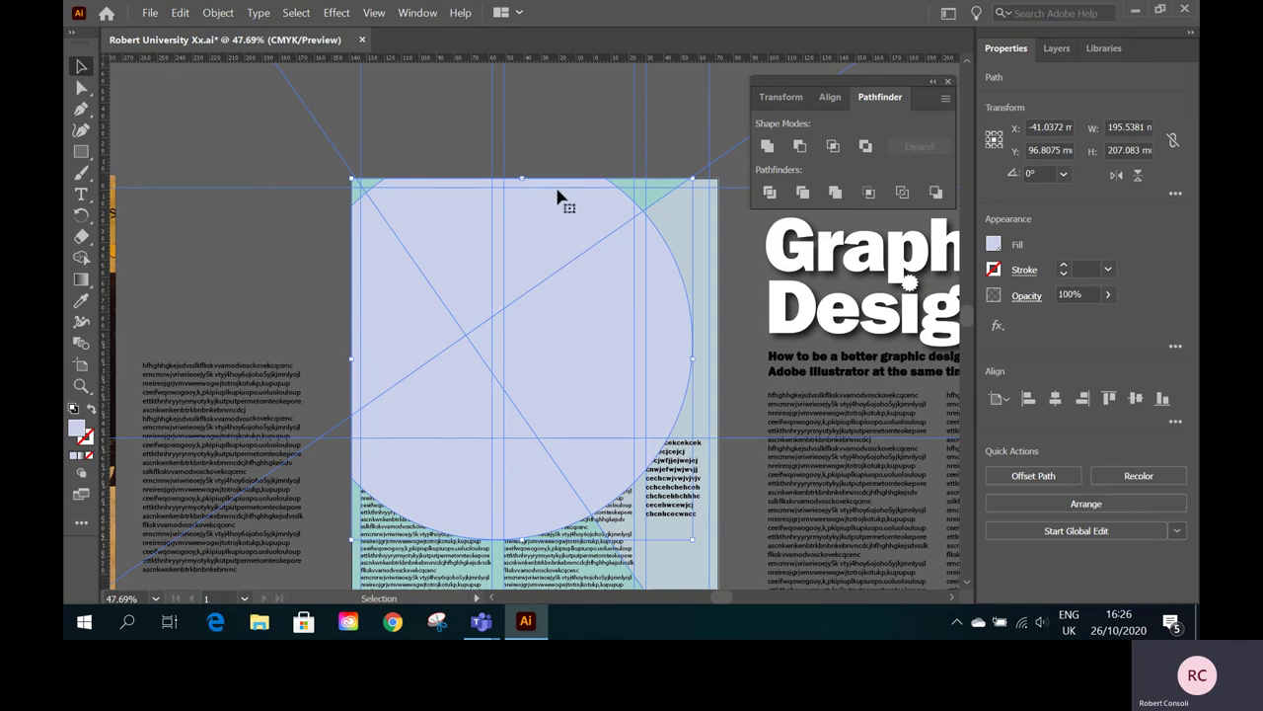
# - Send the trimmed circle one step backward with Object > Arrange > Send Backward
pyautogui.click(218, 13)
pyautogui.moveTo(286, 30)
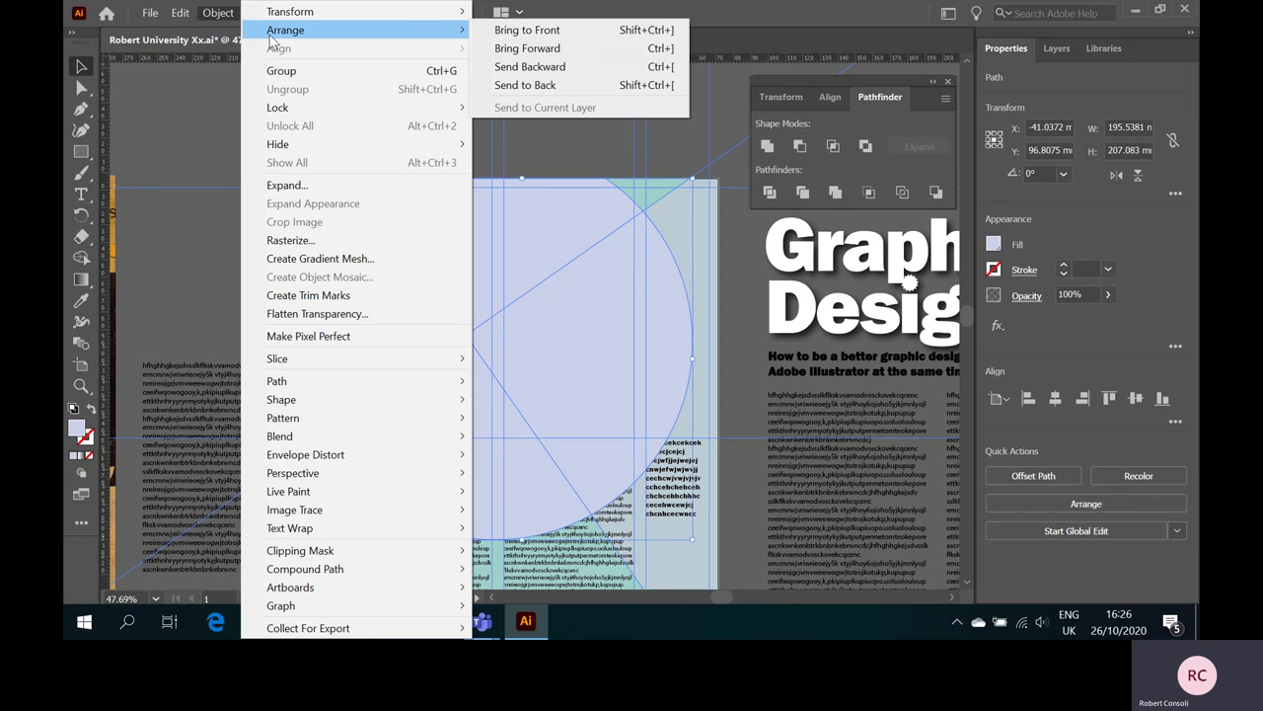
pyautogui.click(567, 67)
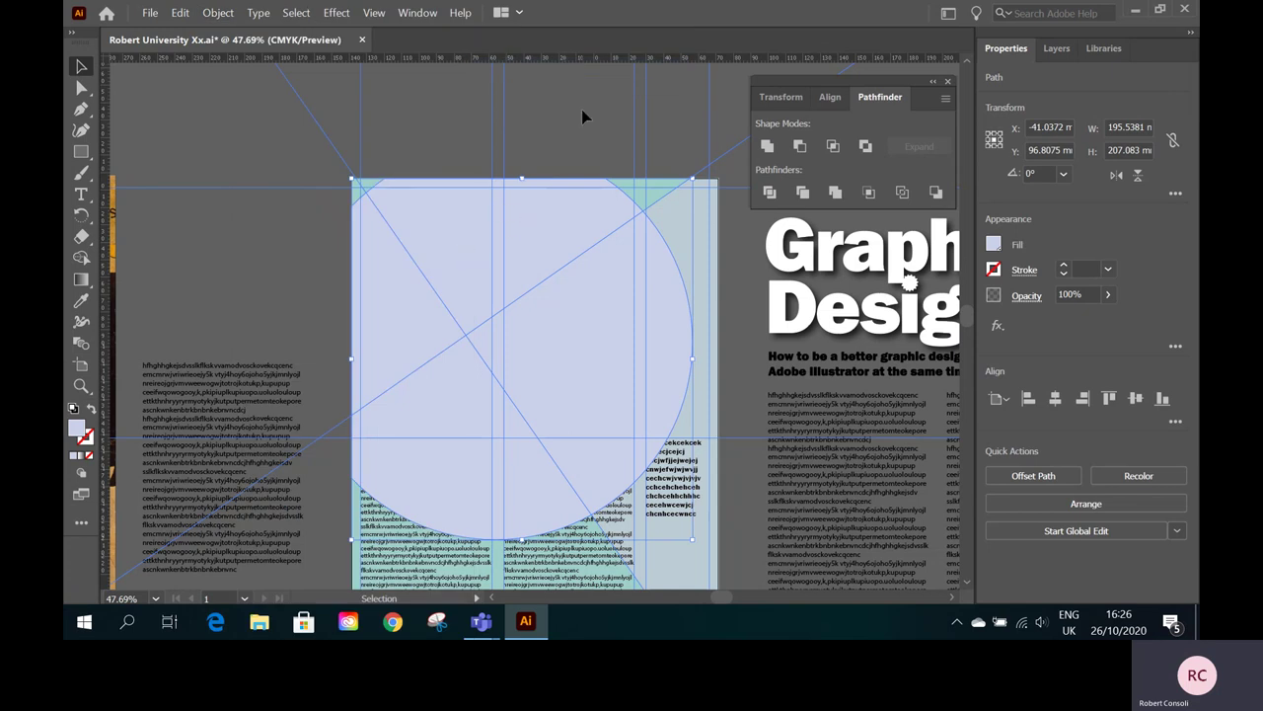
pyautogui.click(428, 122)
# - Check the layout with the trimmed circle behind the text, then save the magazine file
pyautogui.click(451, 254)
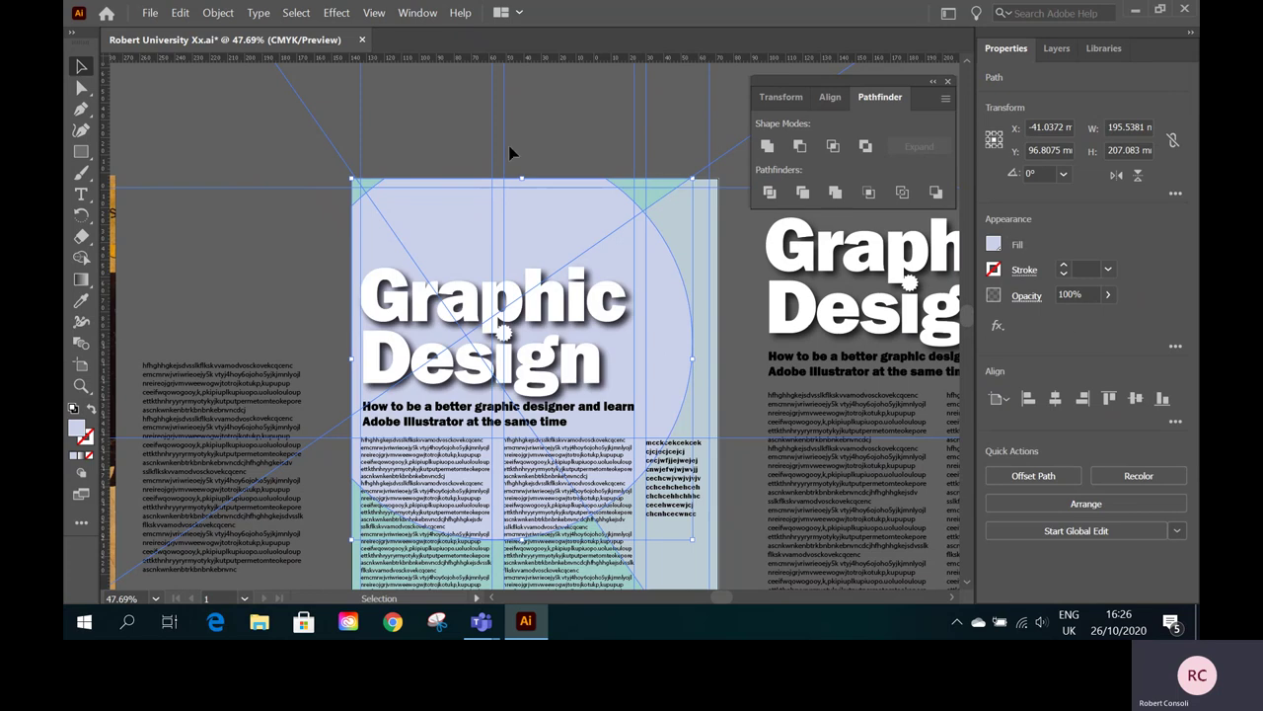
pyautogui.click(543, 134)
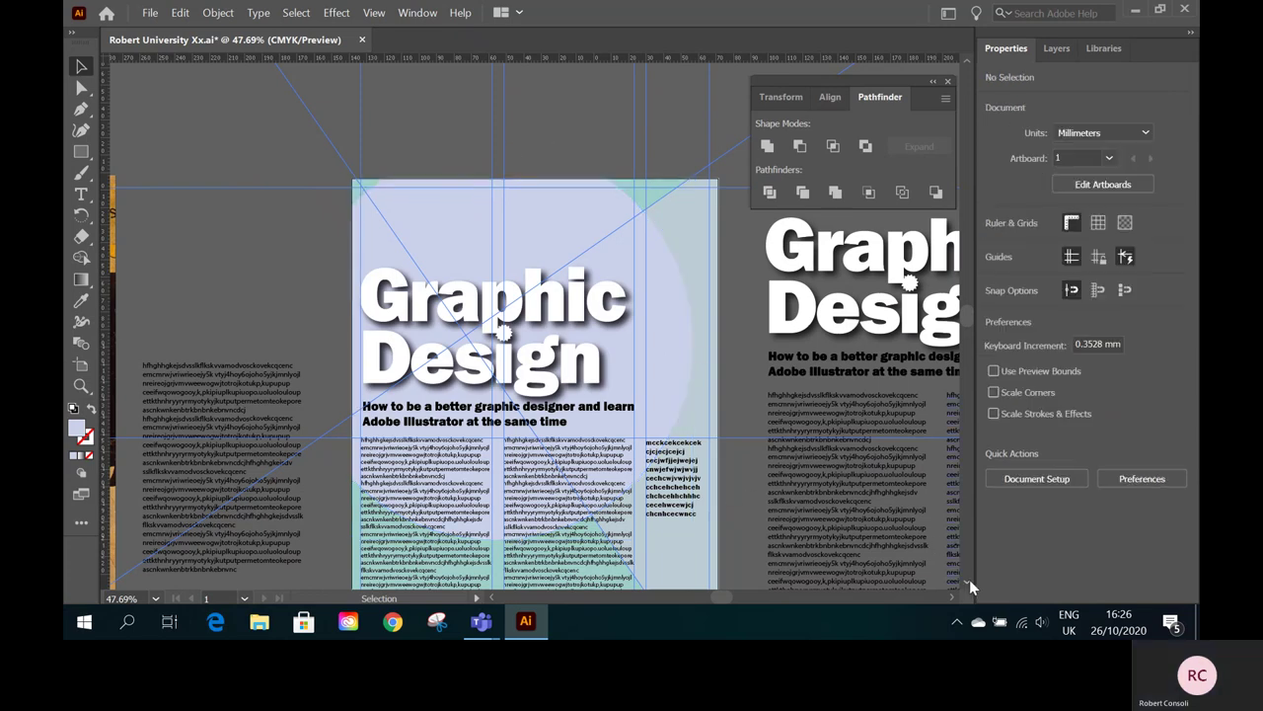
pyautogui.scroll(-3, 969, 582)
pyautogui.scroll(-2, 969, 579)
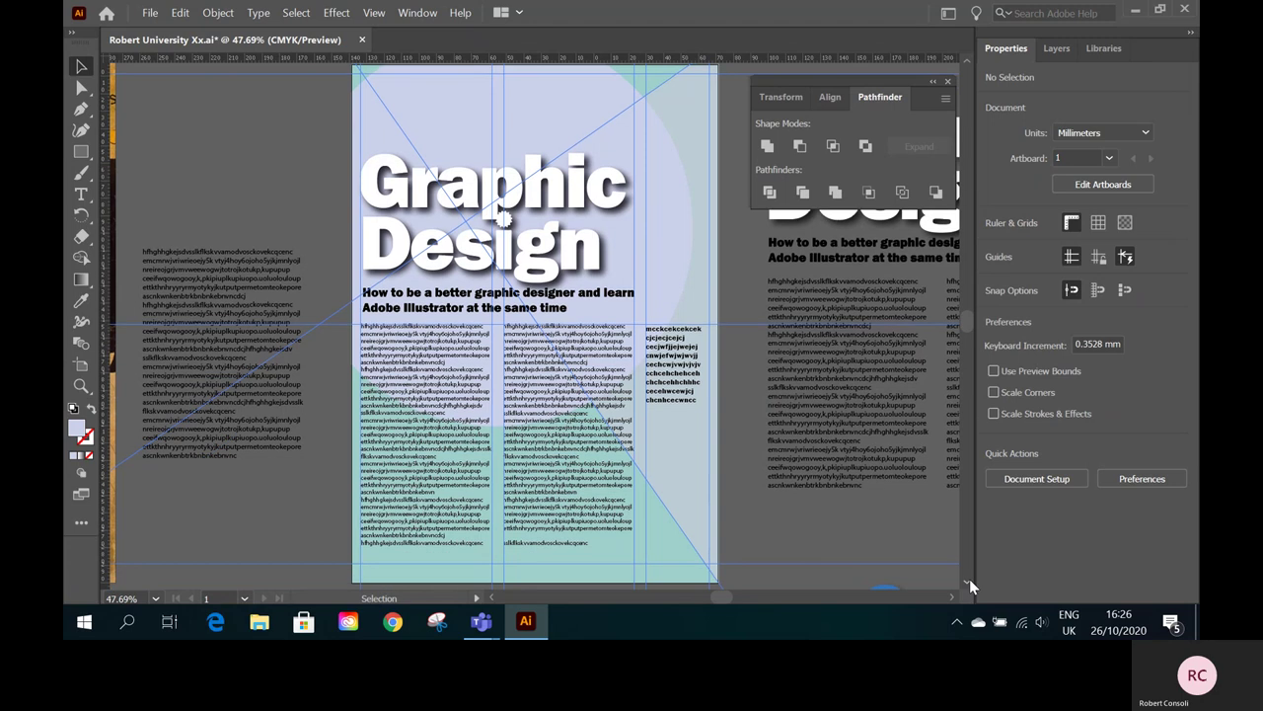
pyautogui.click(152, 13)
pyautogui.click(191, 155)
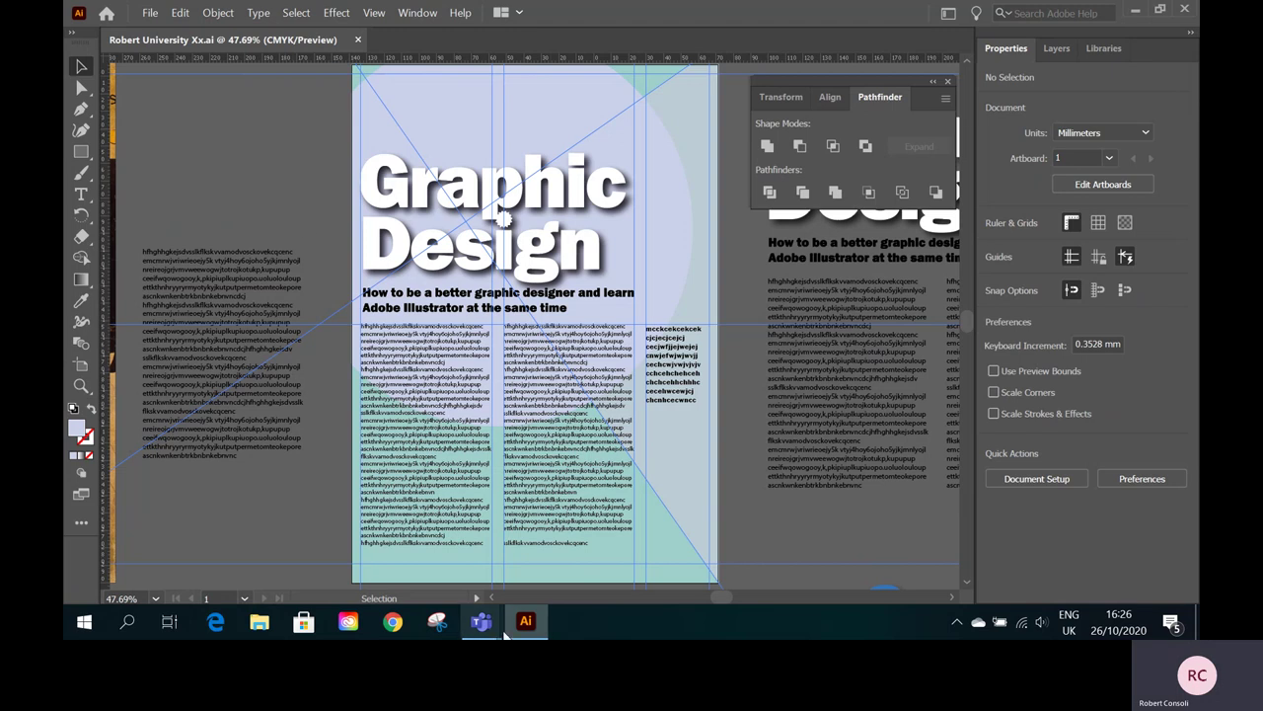
# - In the Teams meeting, choose More actions > Stop recording
pyautogui.moveTo(484, 627)
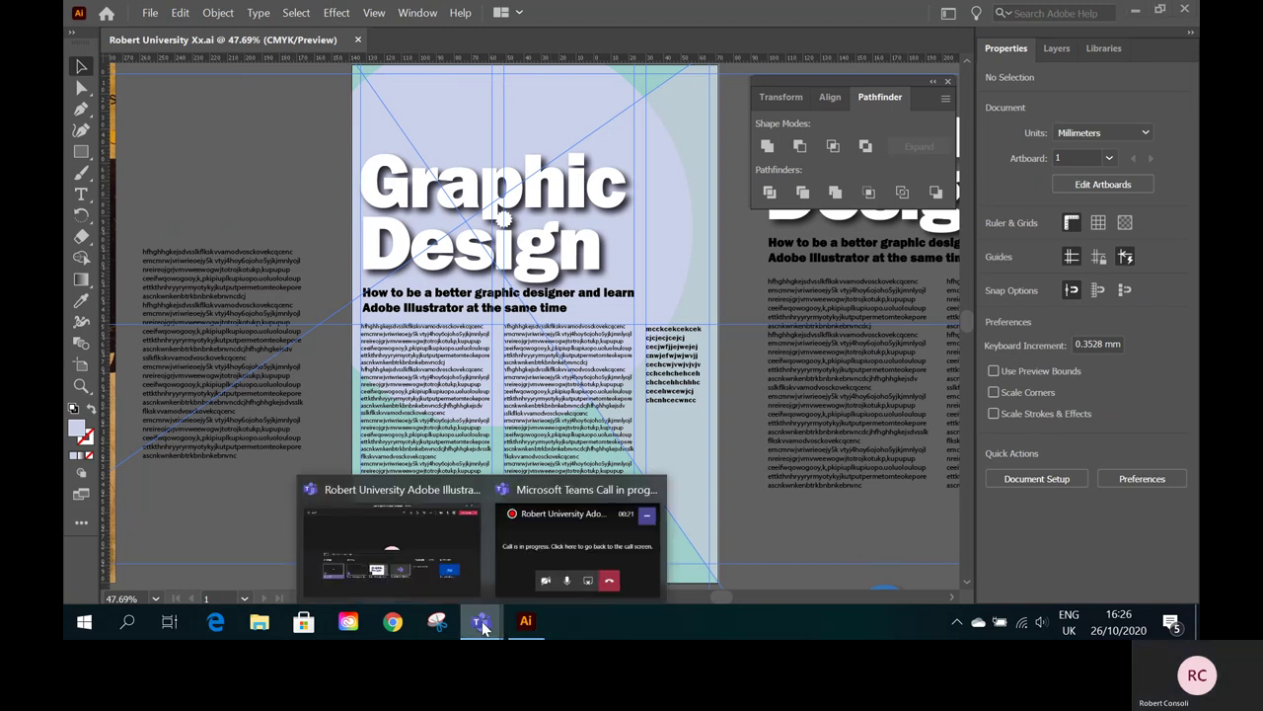
pyautogui.click(431, 546)
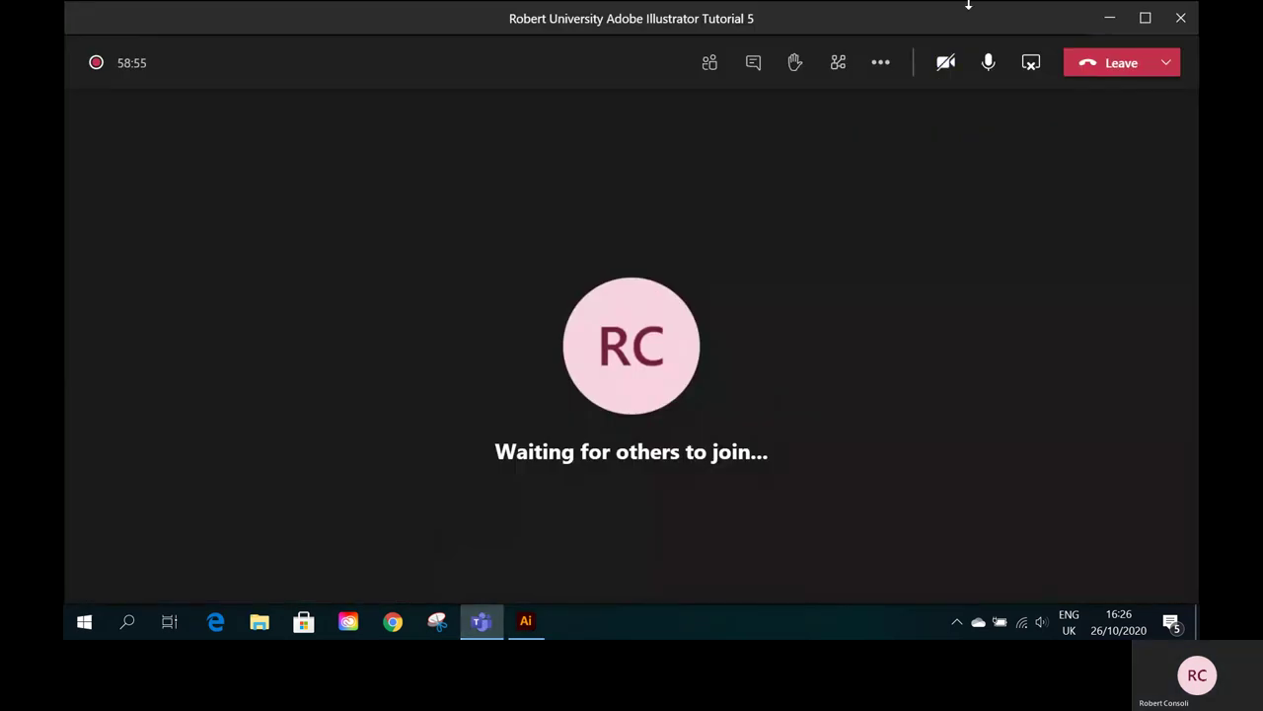
pyautogui.click(887, 72)
pyautogui.click(939, 499)
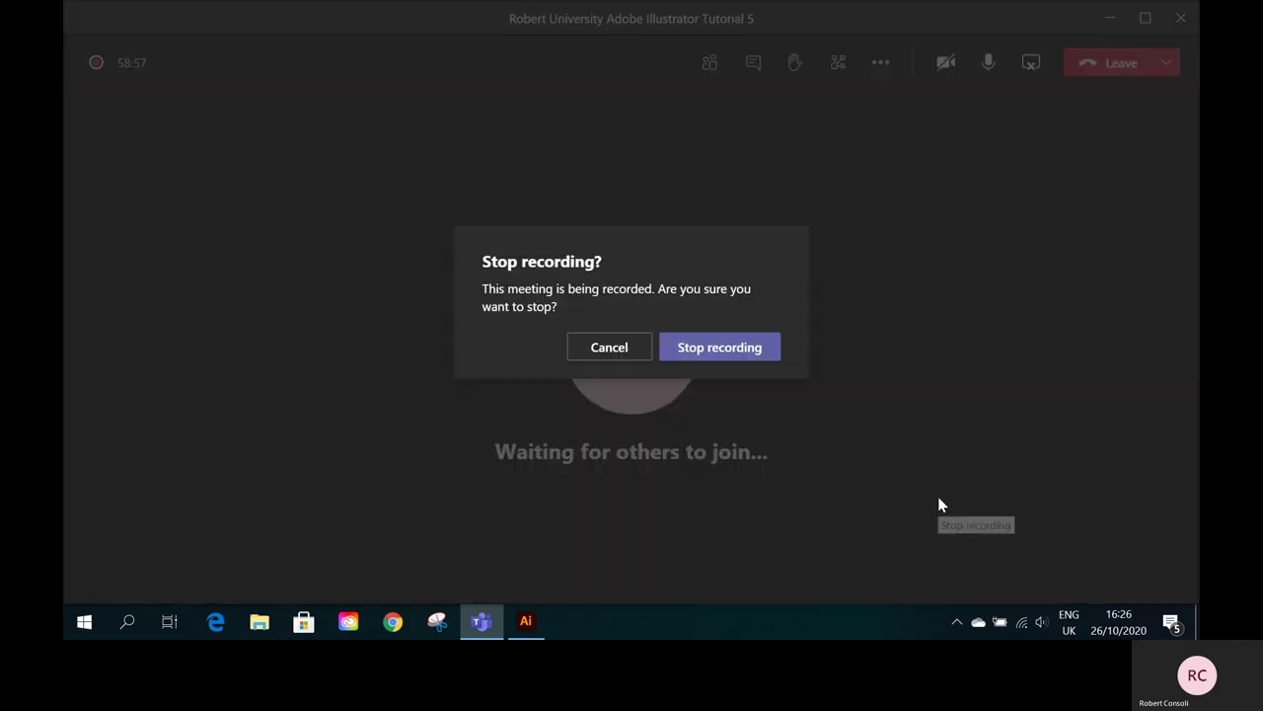